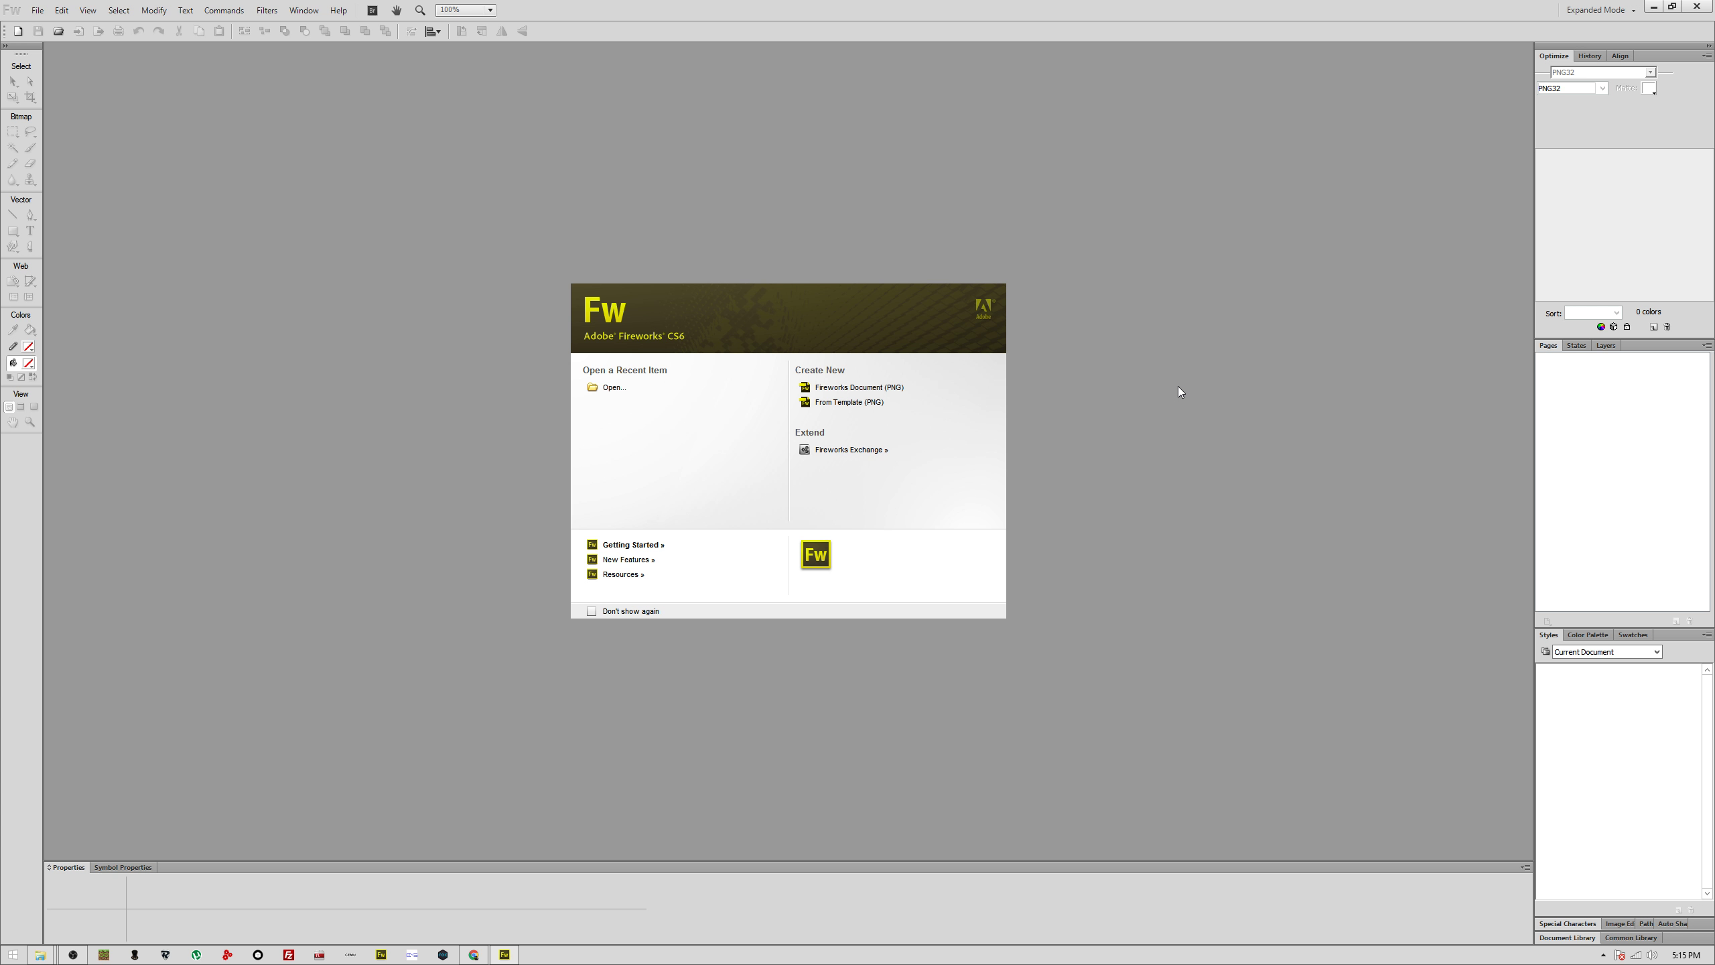
Step: Switch to File Explorer and browse from the HYUNDAI HACKING folder into Firmware\H to locate upgrade.lgu
key("alt+Tab")
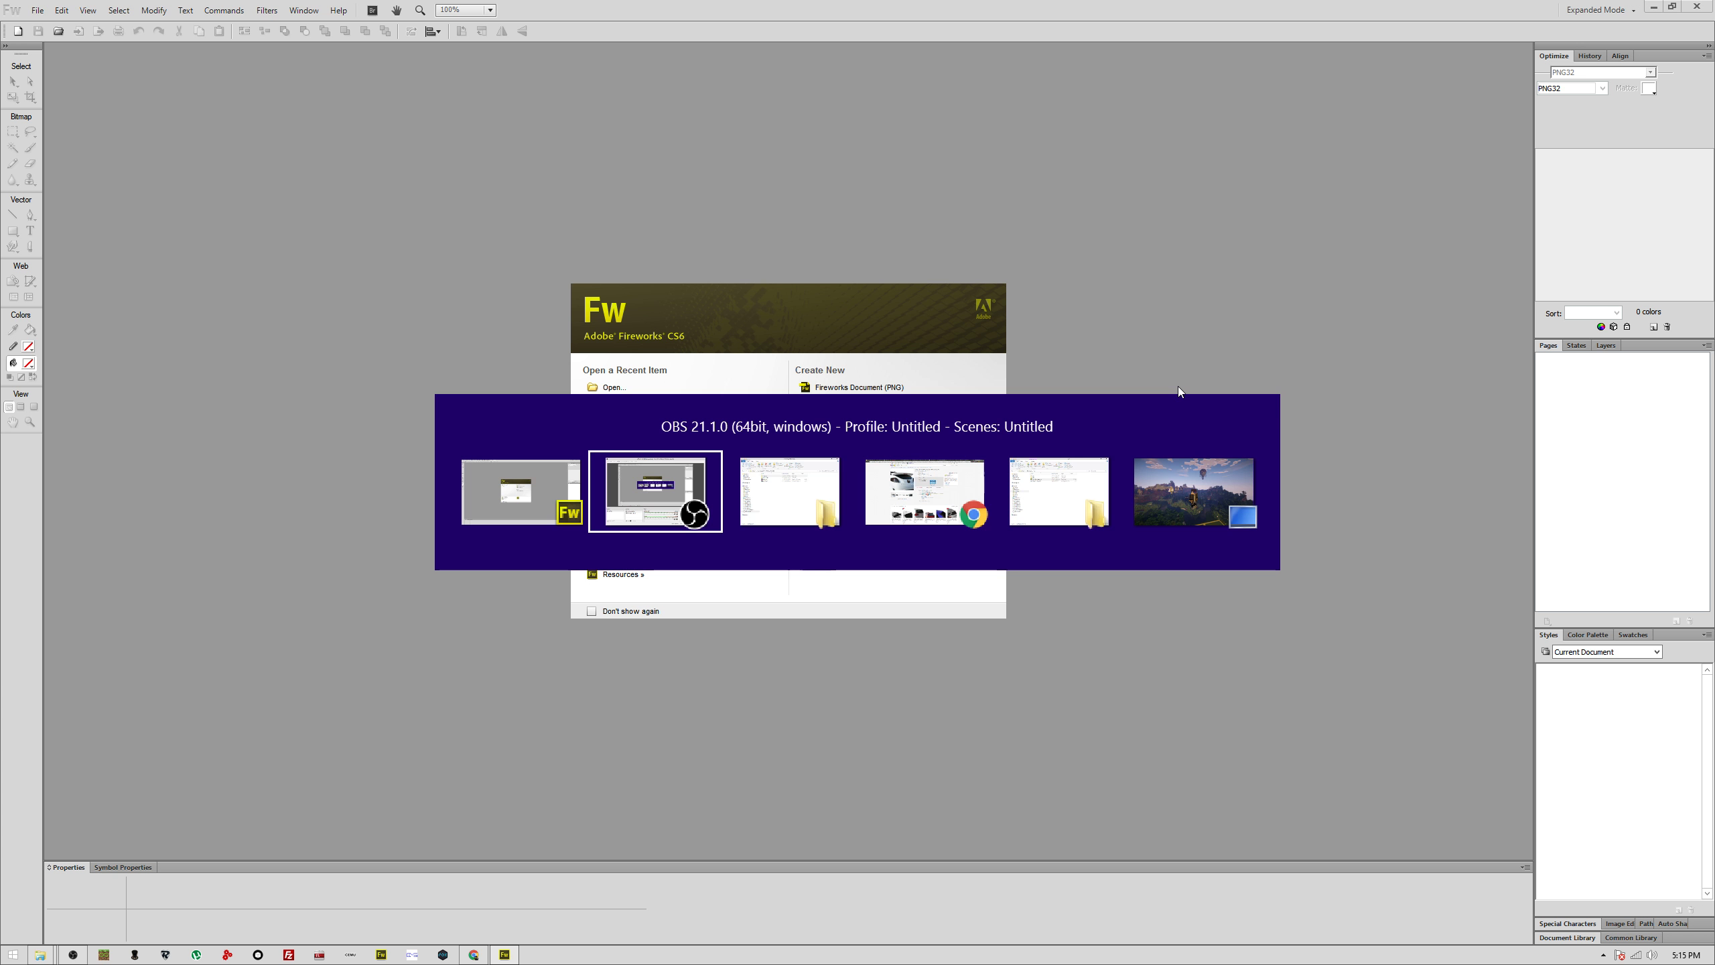
left_click(639, 741)
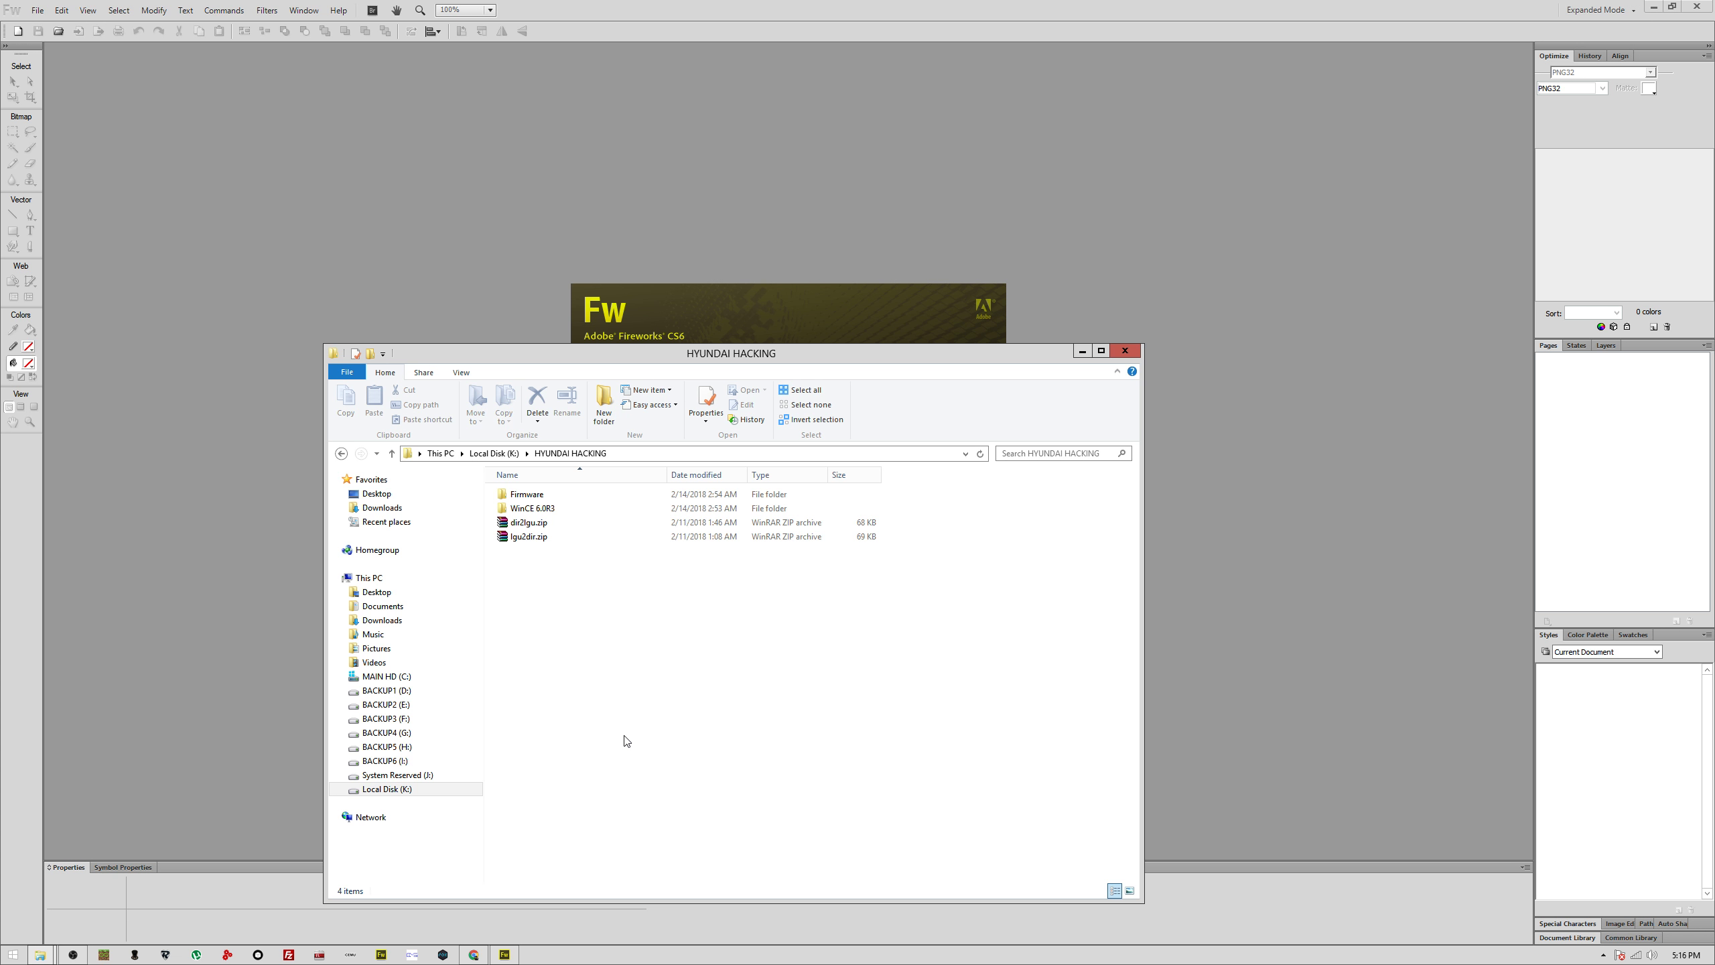
left_click(540, 524)
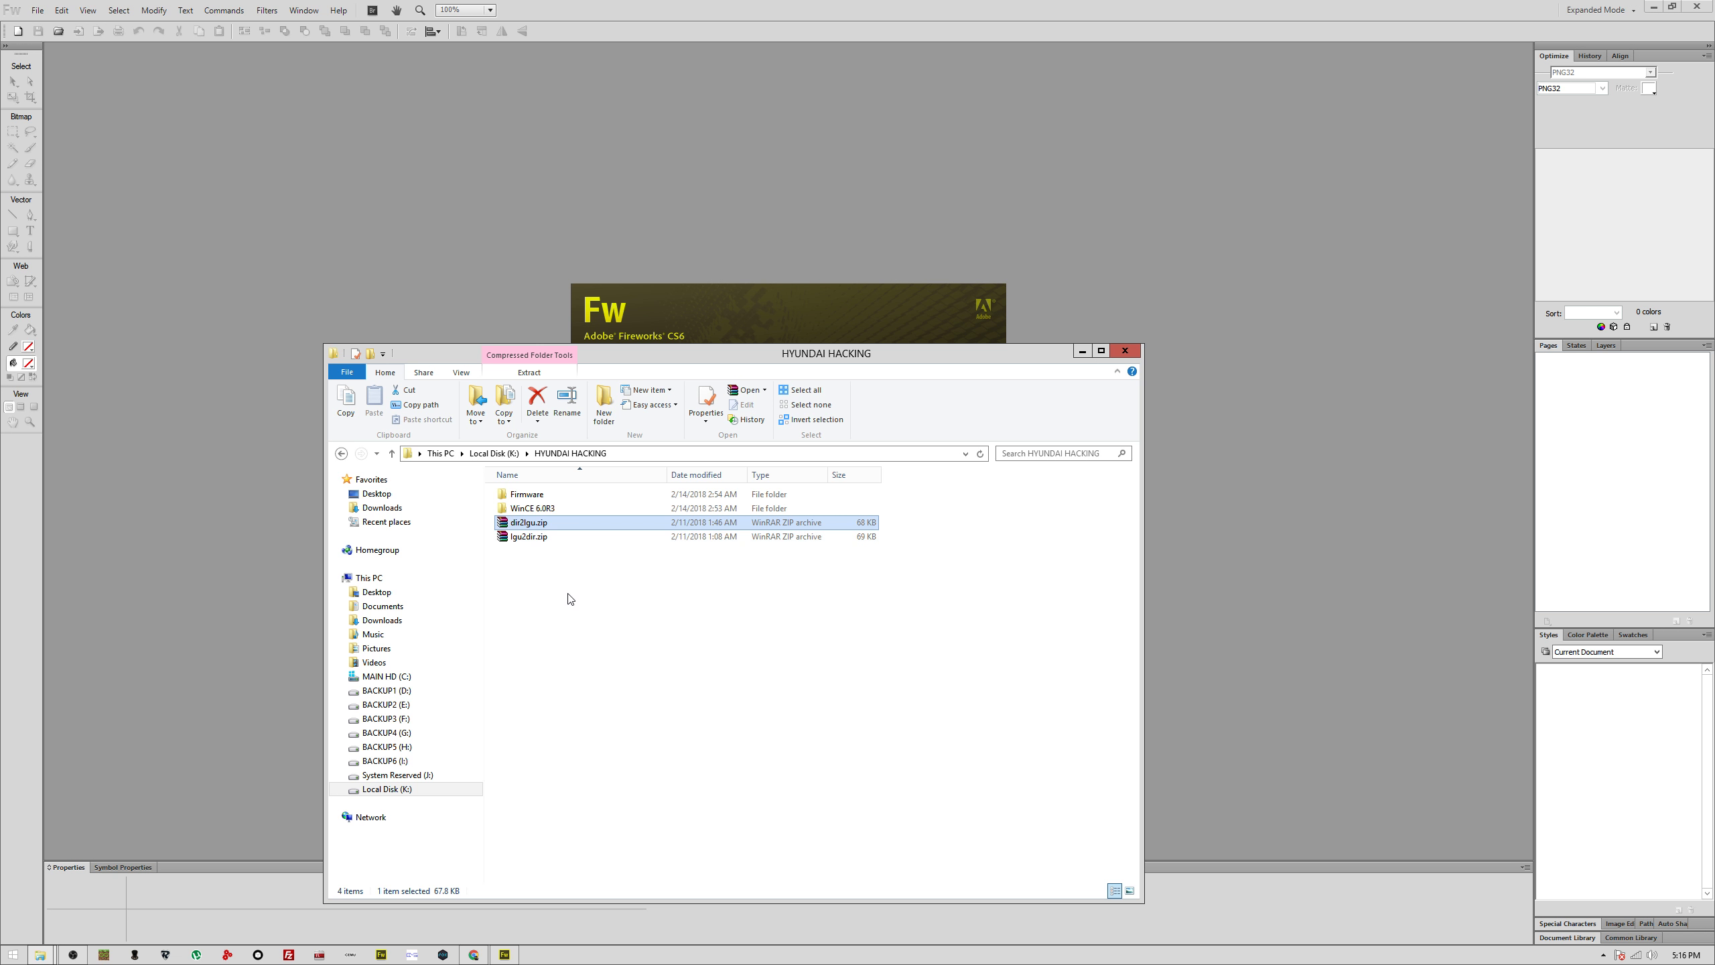
double_click(534, 497)
left_click(534, 510)
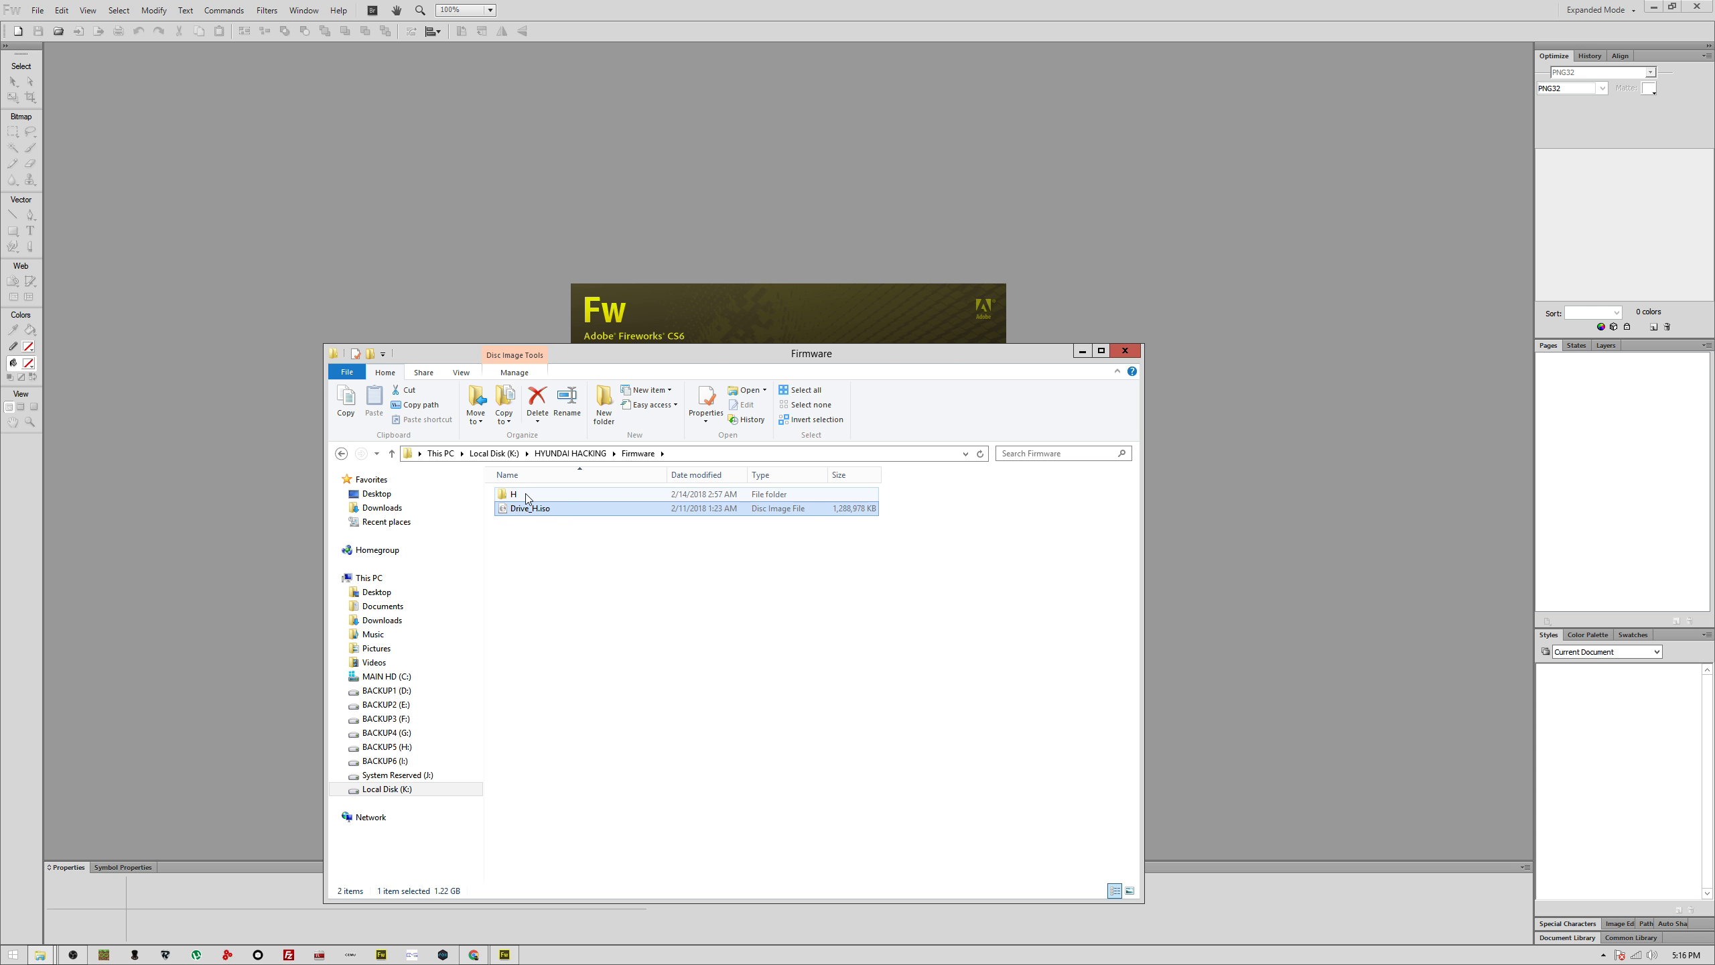
double_click(527, 497)
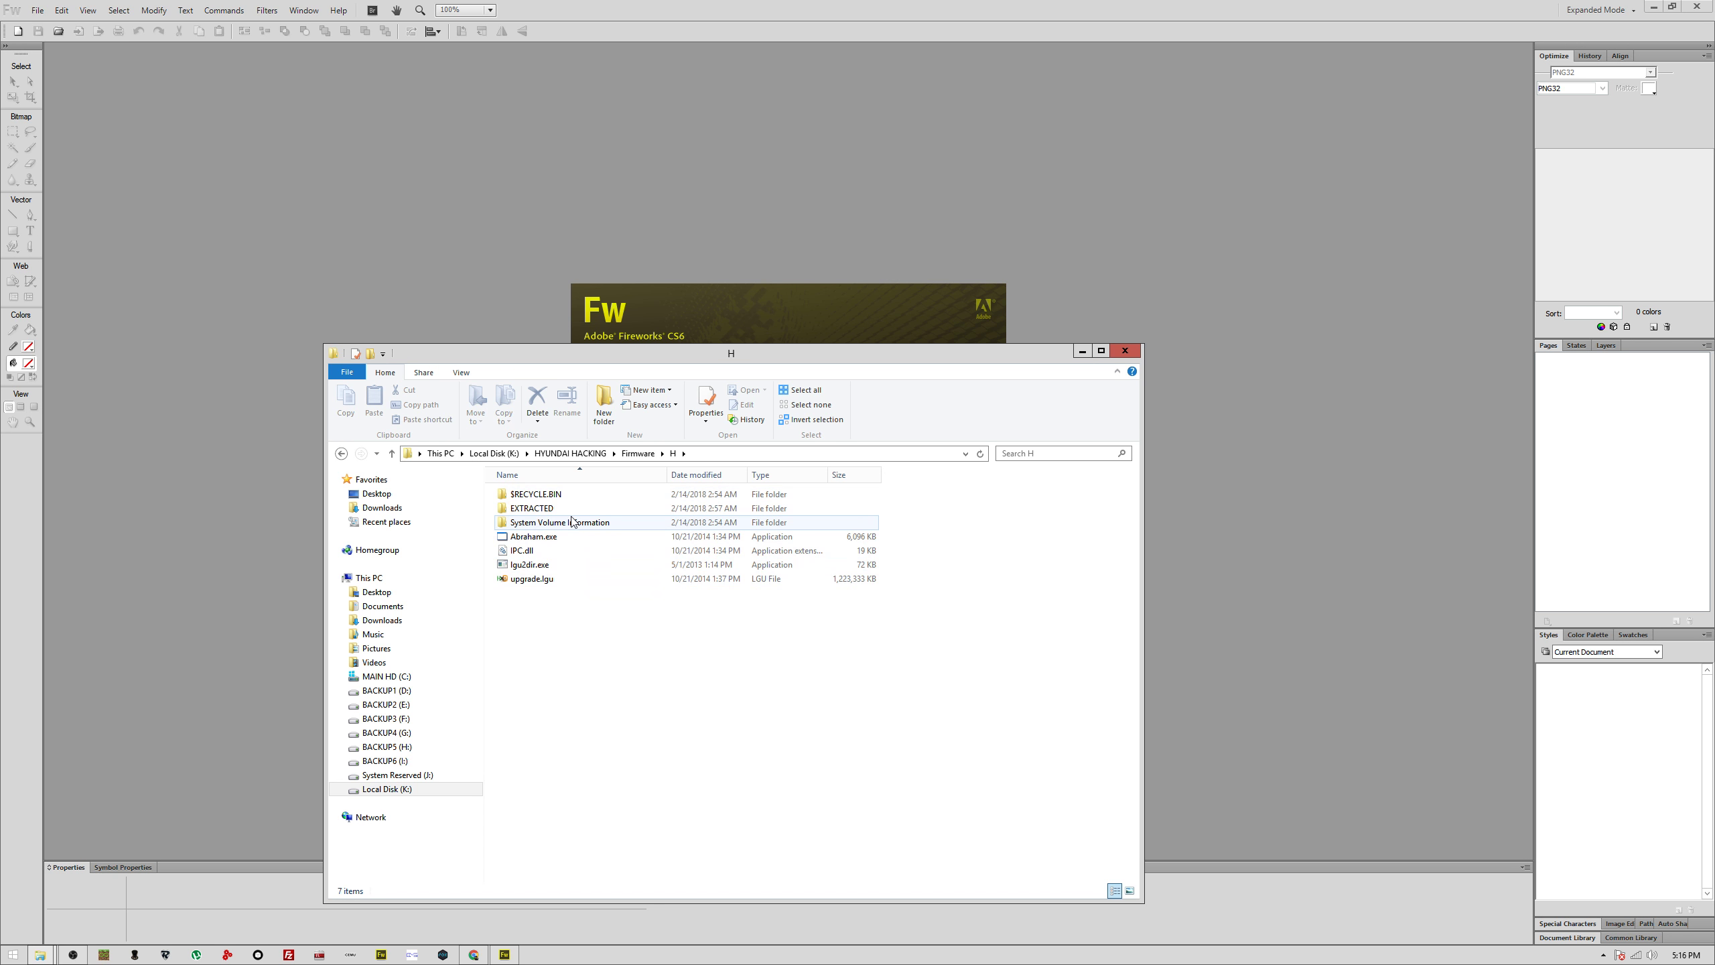
left_click(558, 579)
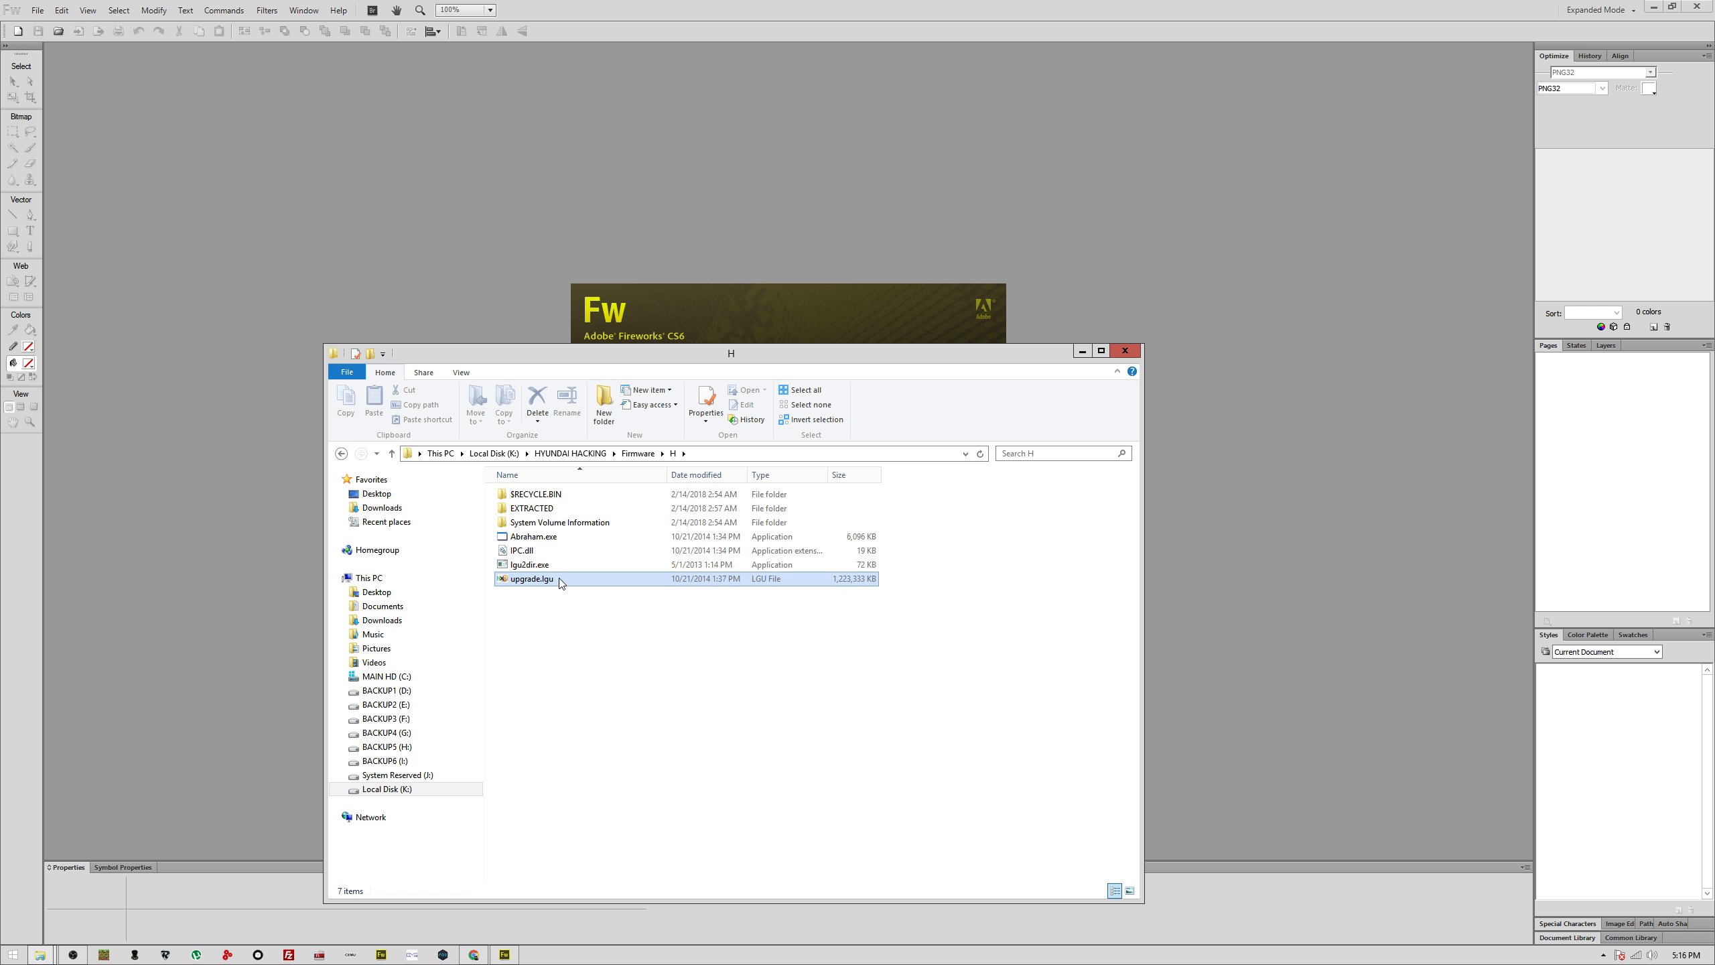
Step: Open Drive_H.iso from the Firmware folder in WinRAR, inspect upgrade.lgu in its H folder, and close the archive
left_click(636, 453)
right_click(535, 509)
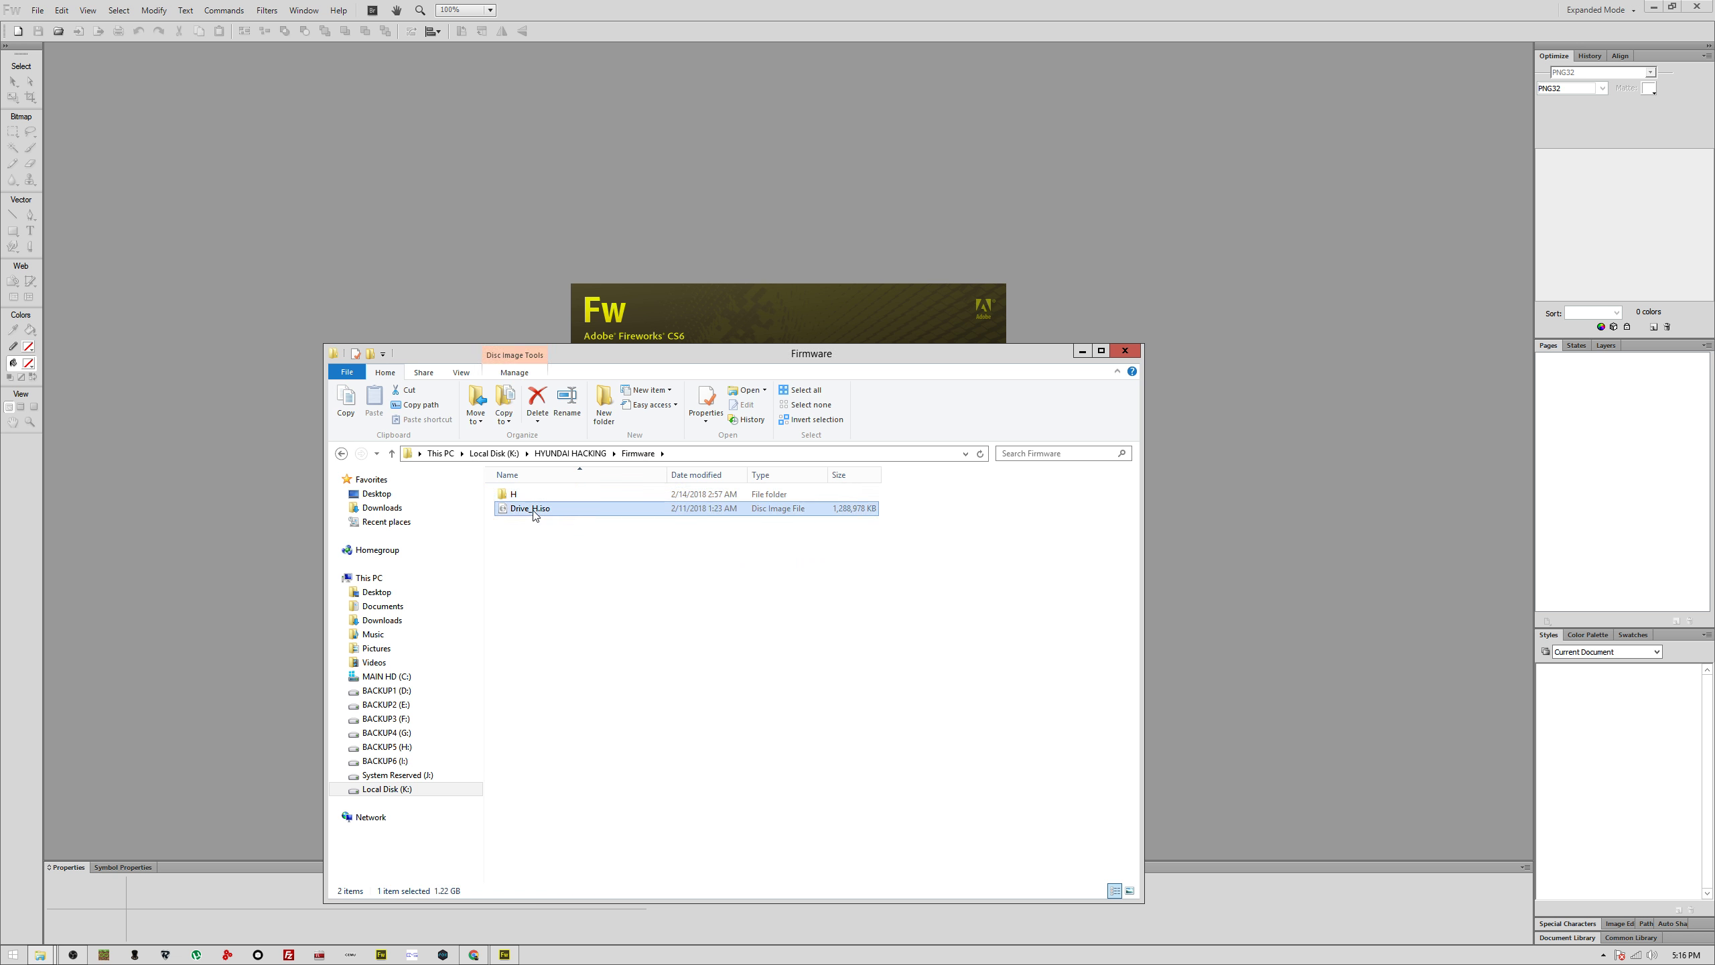
mouse_move(675, 643)
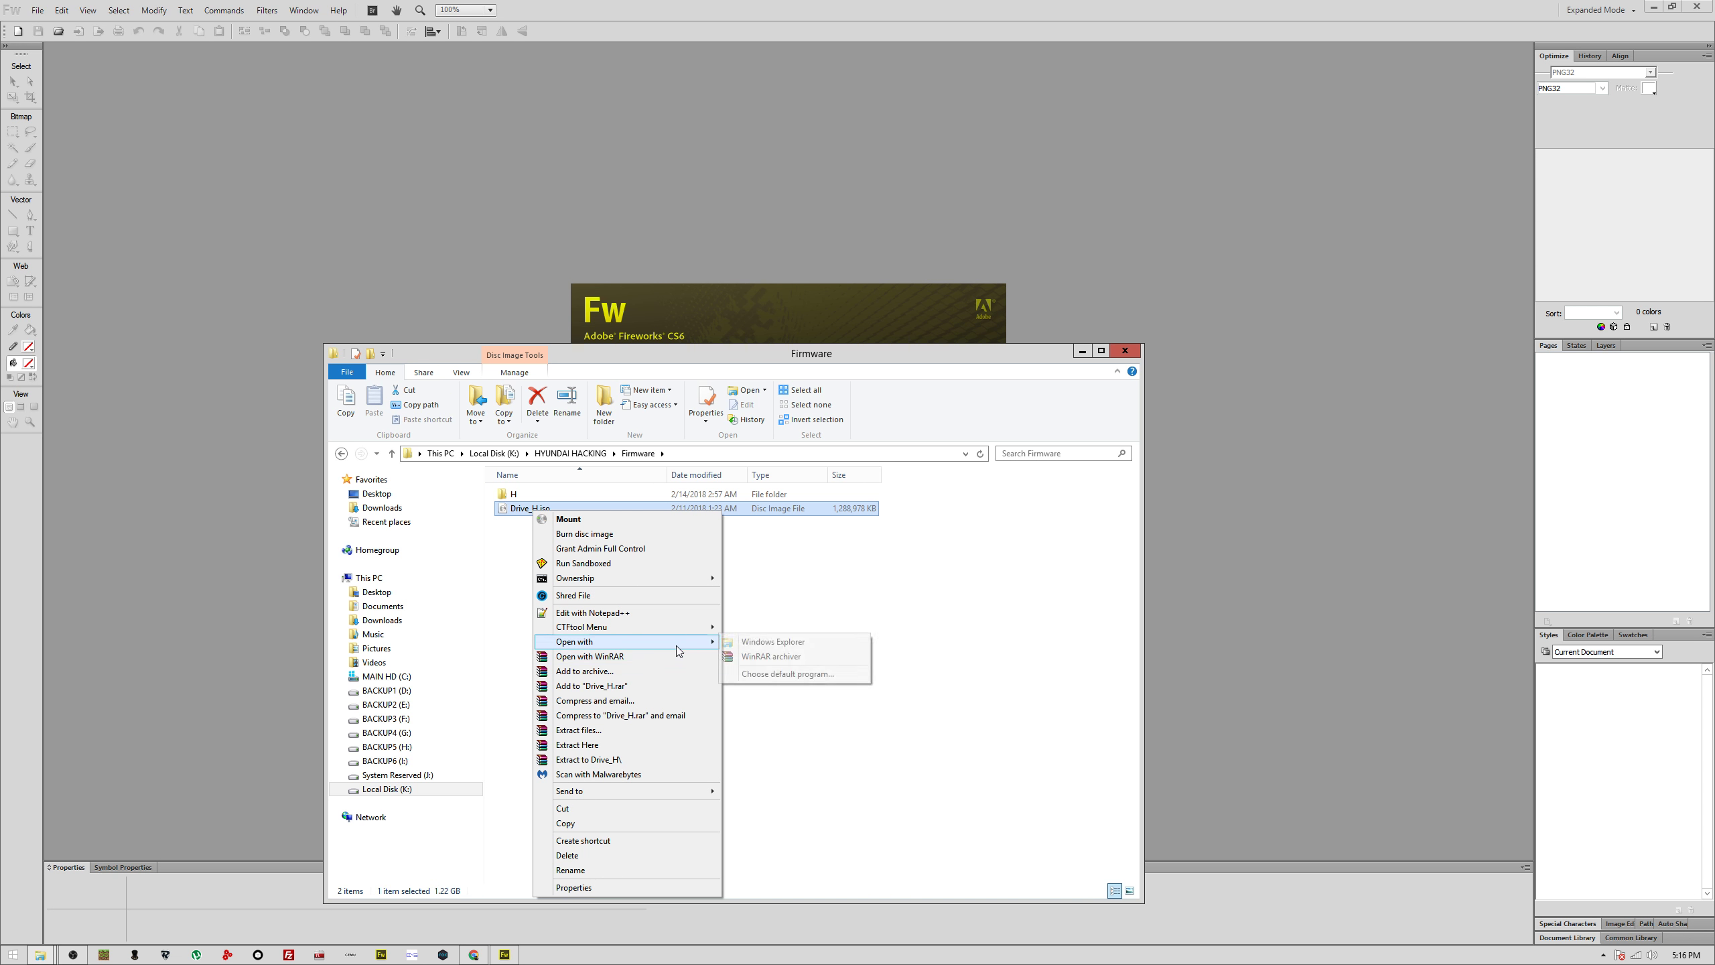
left_click(762, 656)
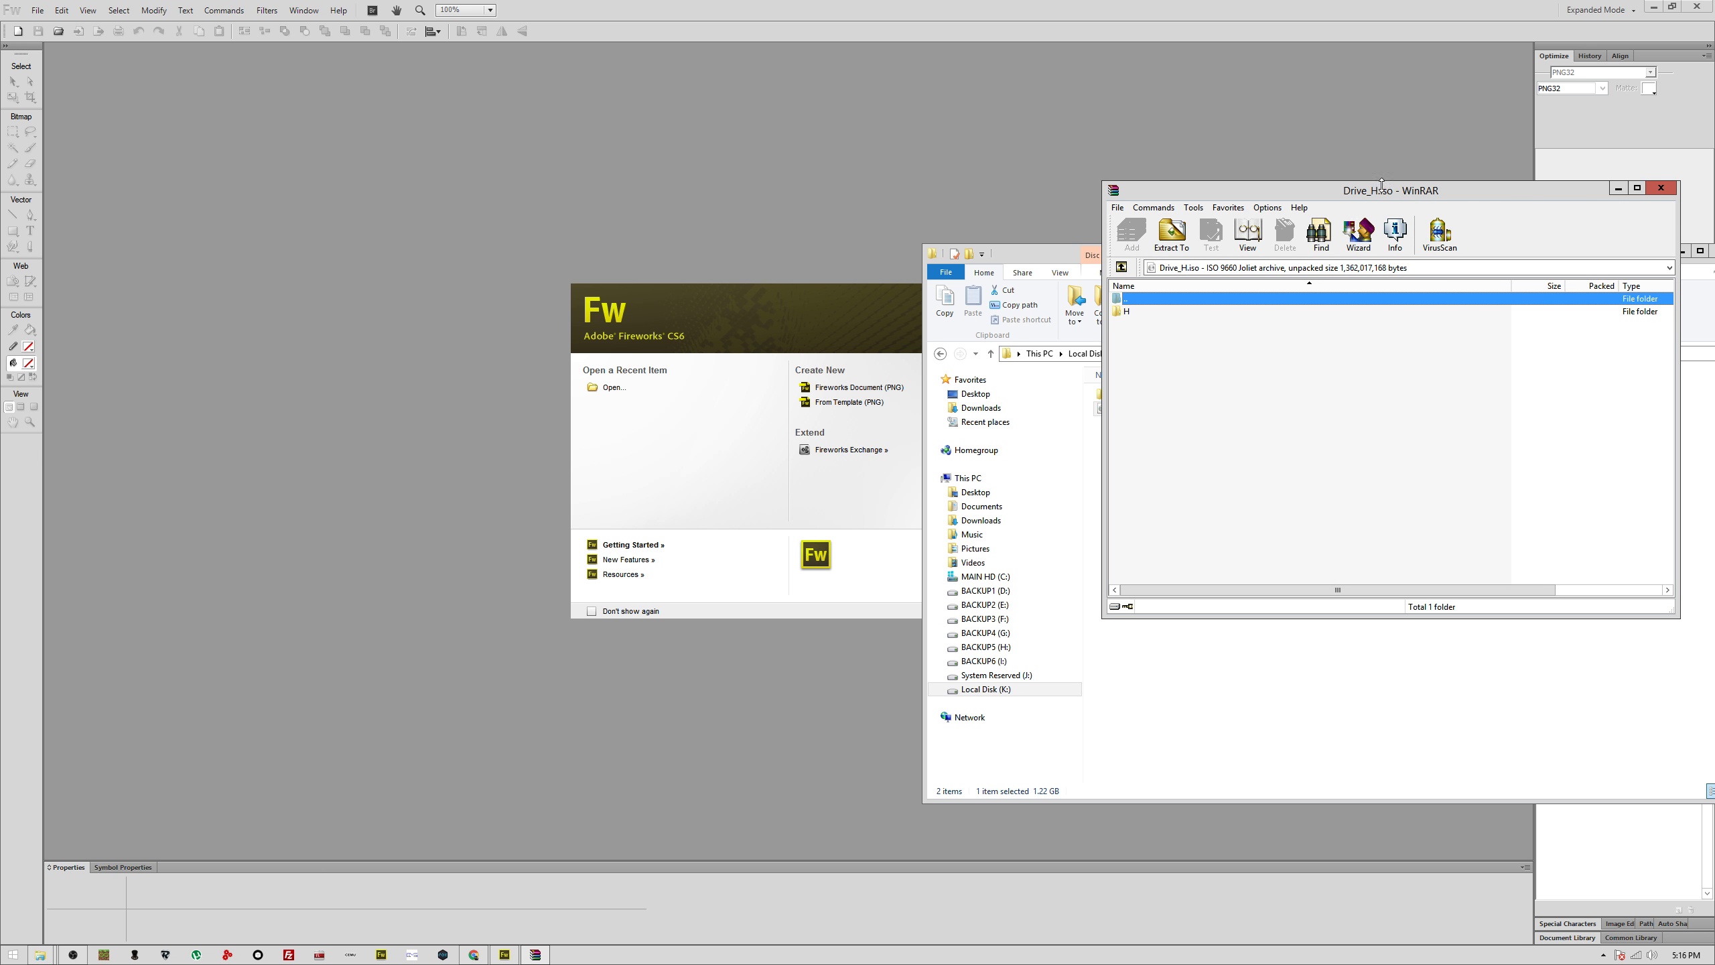
left_click_drag(1380, 193, 533, 248)
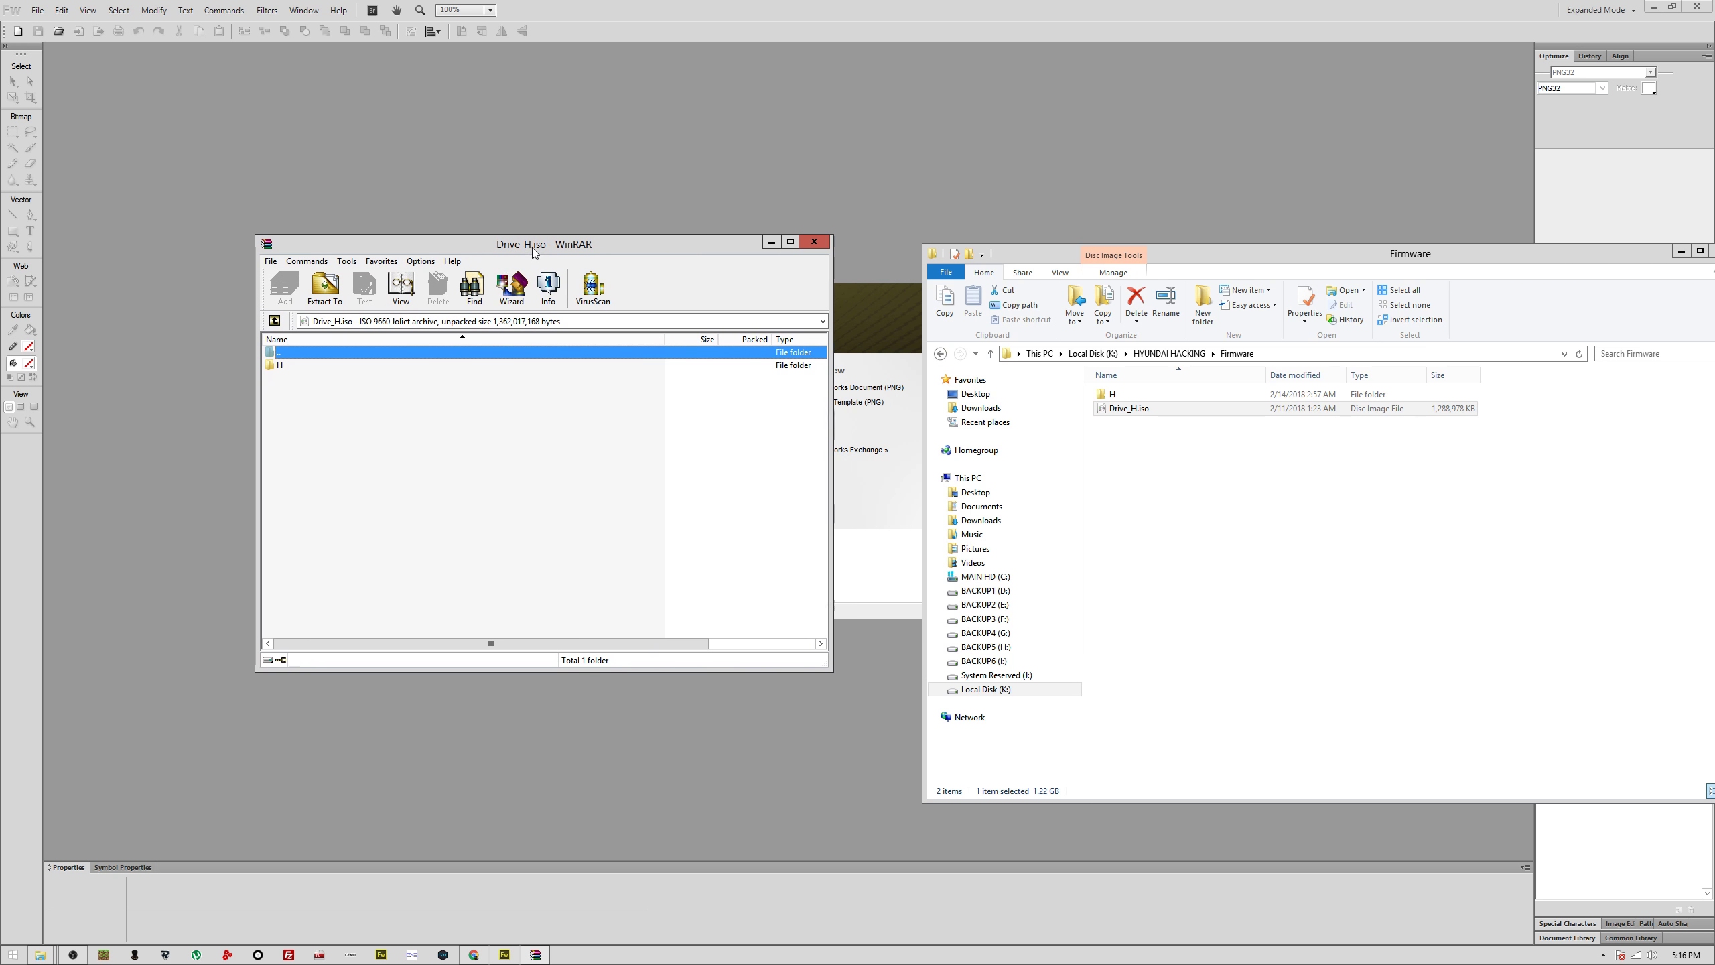
double_click(279, 366)
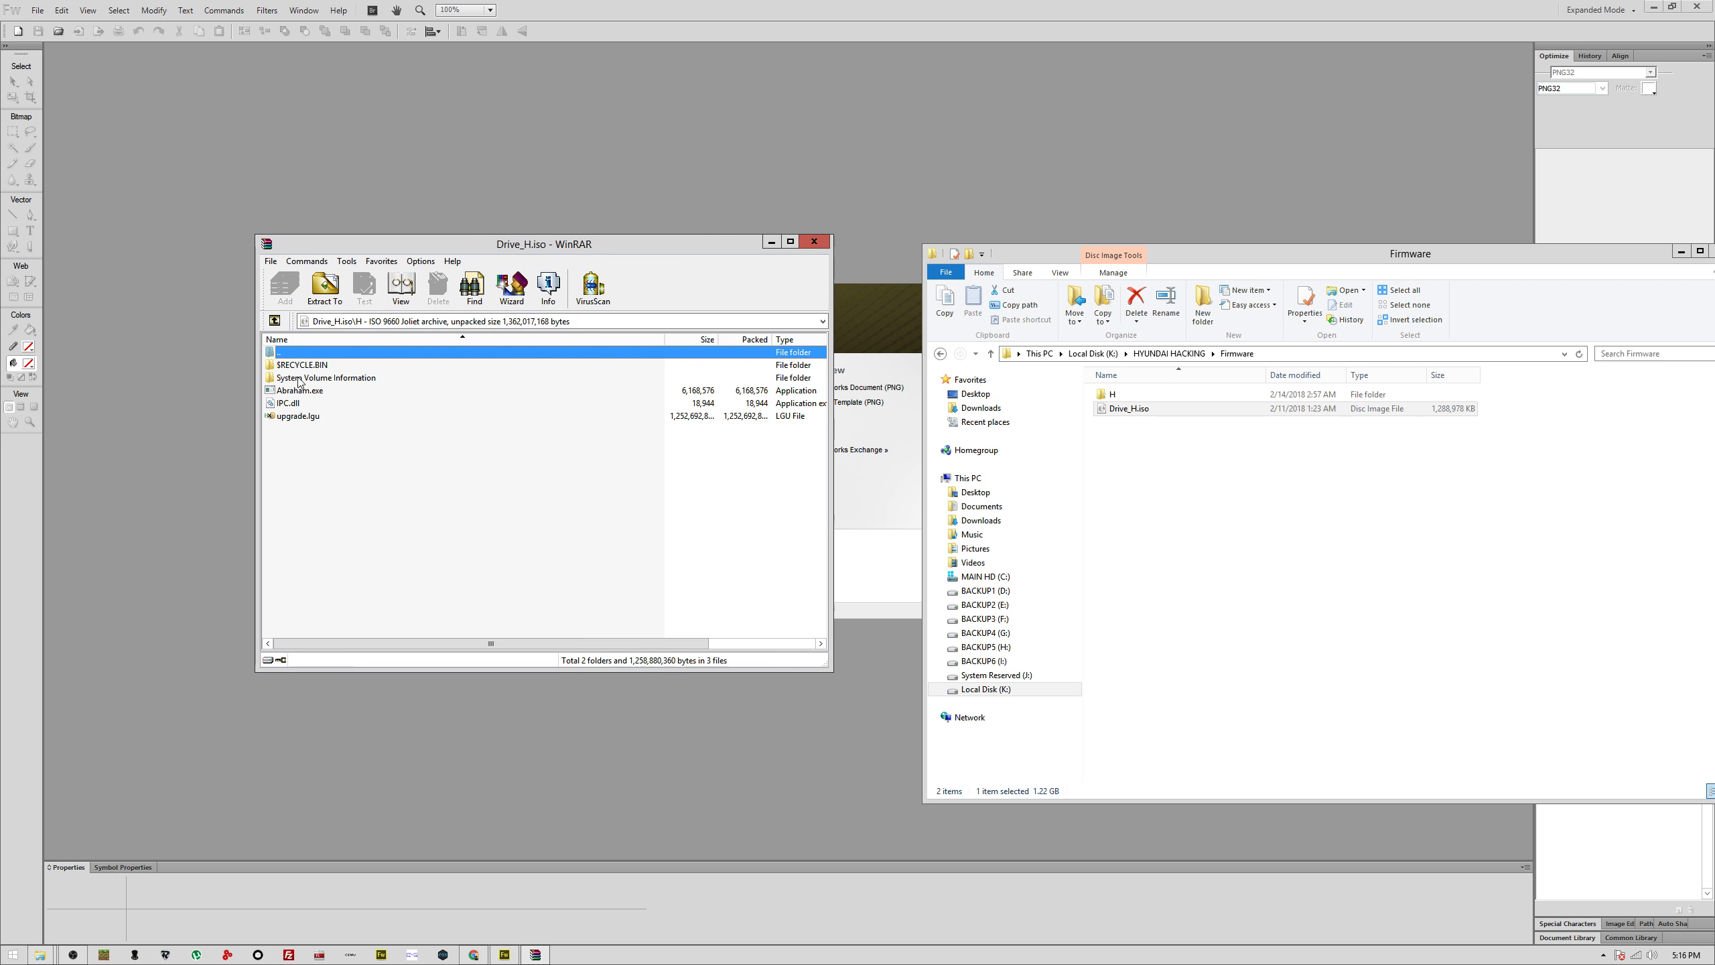
left_click(306, 425)
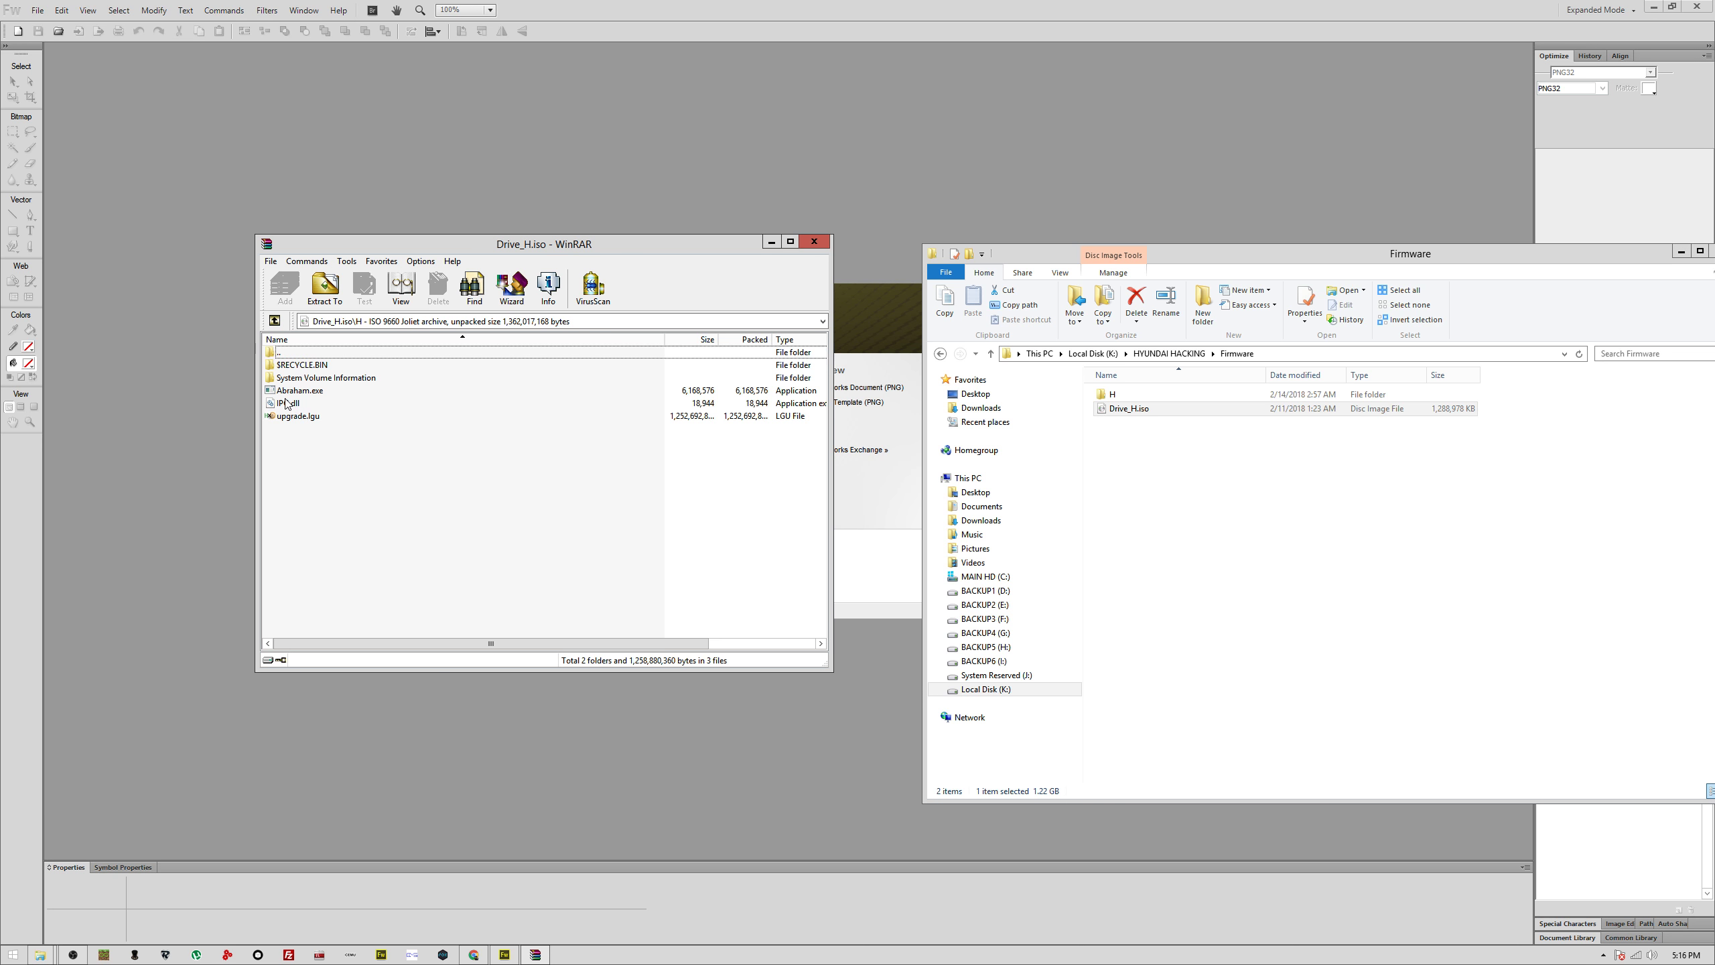
left_click(296, 417)
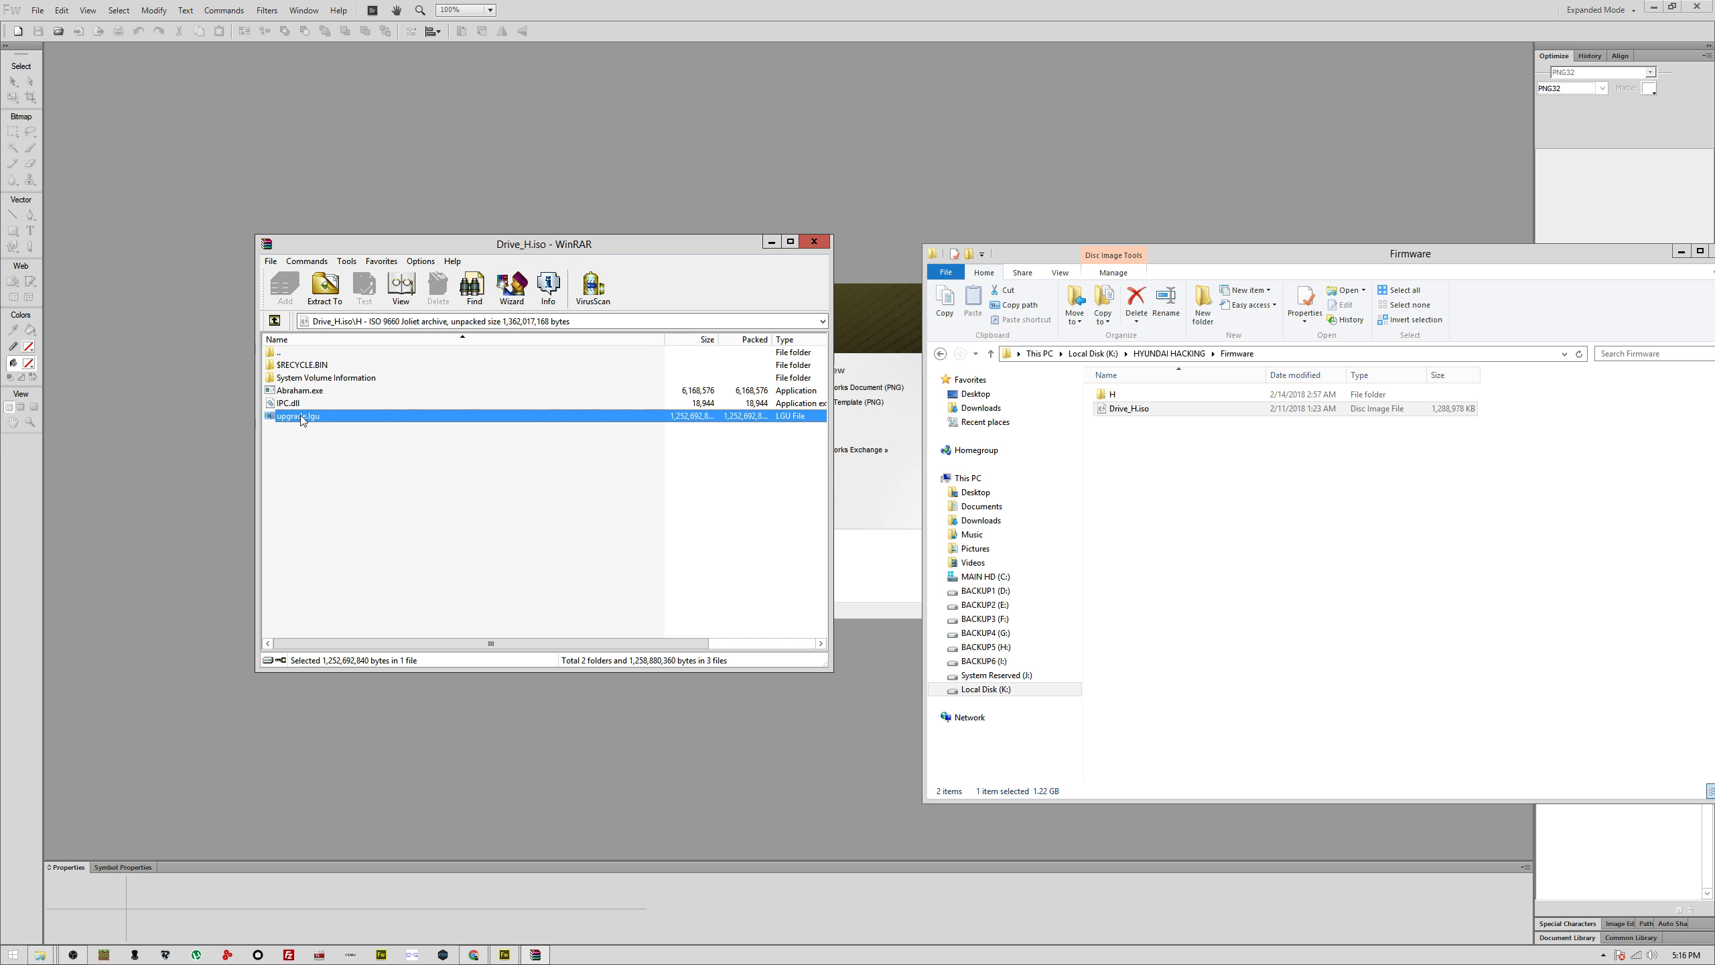
left_click(812, 242)
Step: Create a new folder named test inside Firmware\H, alongside lgu2dir.exe and upgrade.lgu
double_click(1144, 395)
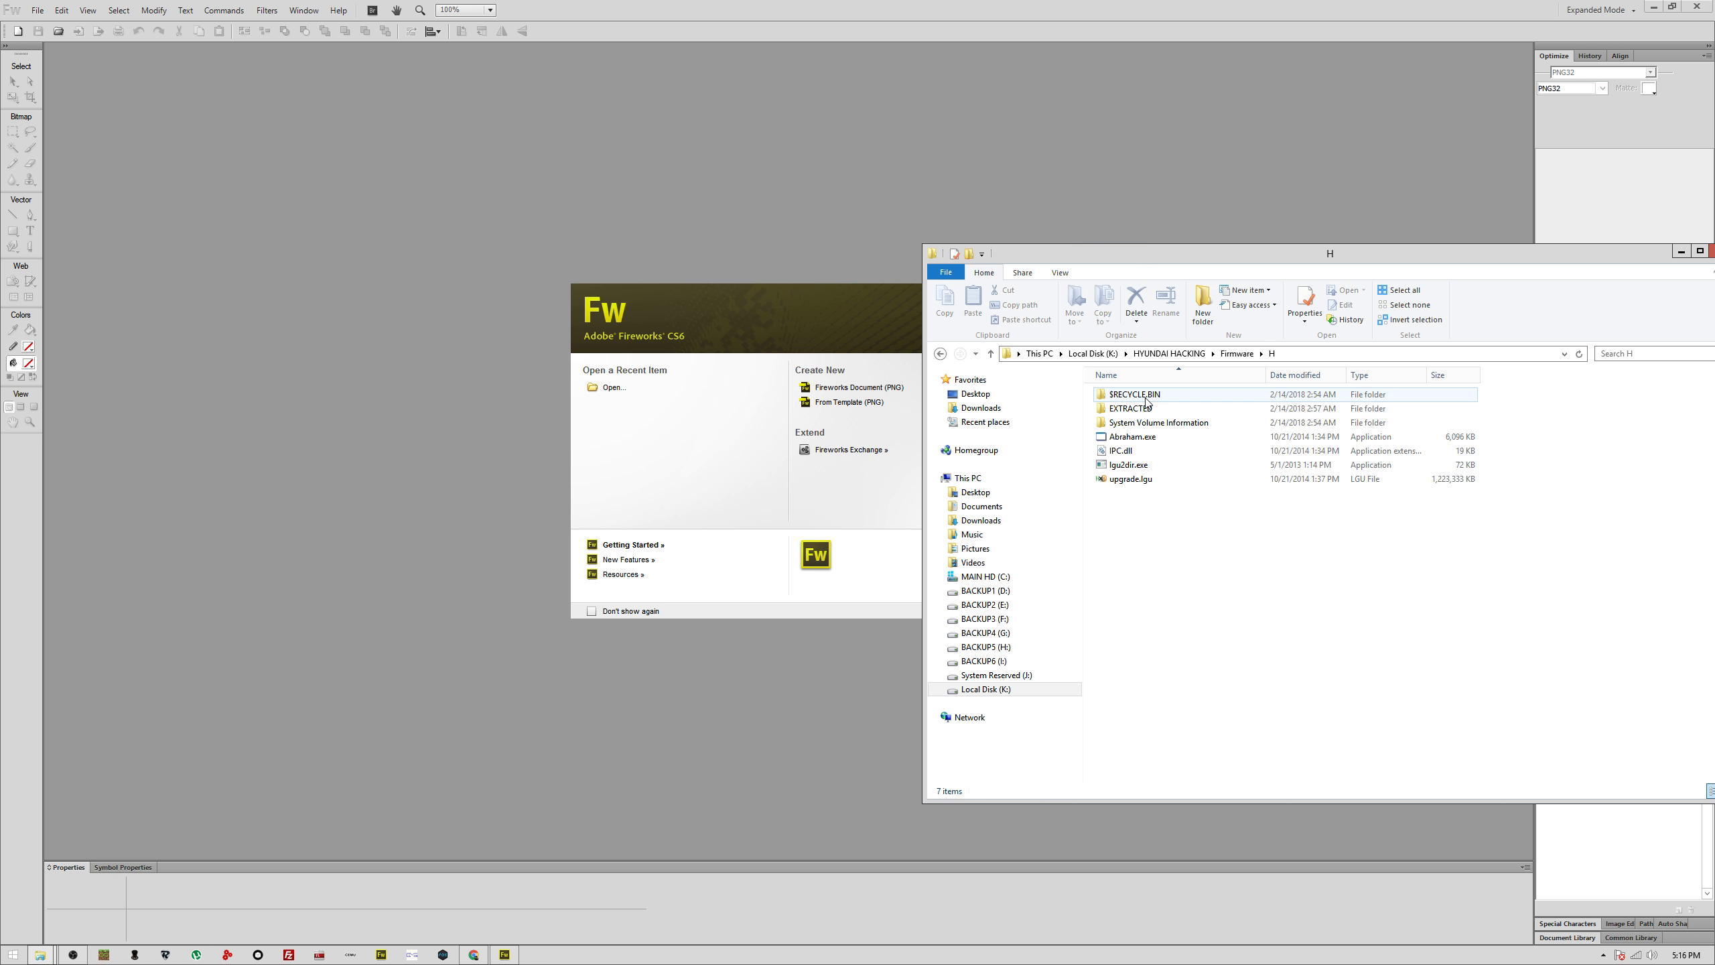
double_click(1130, 479)
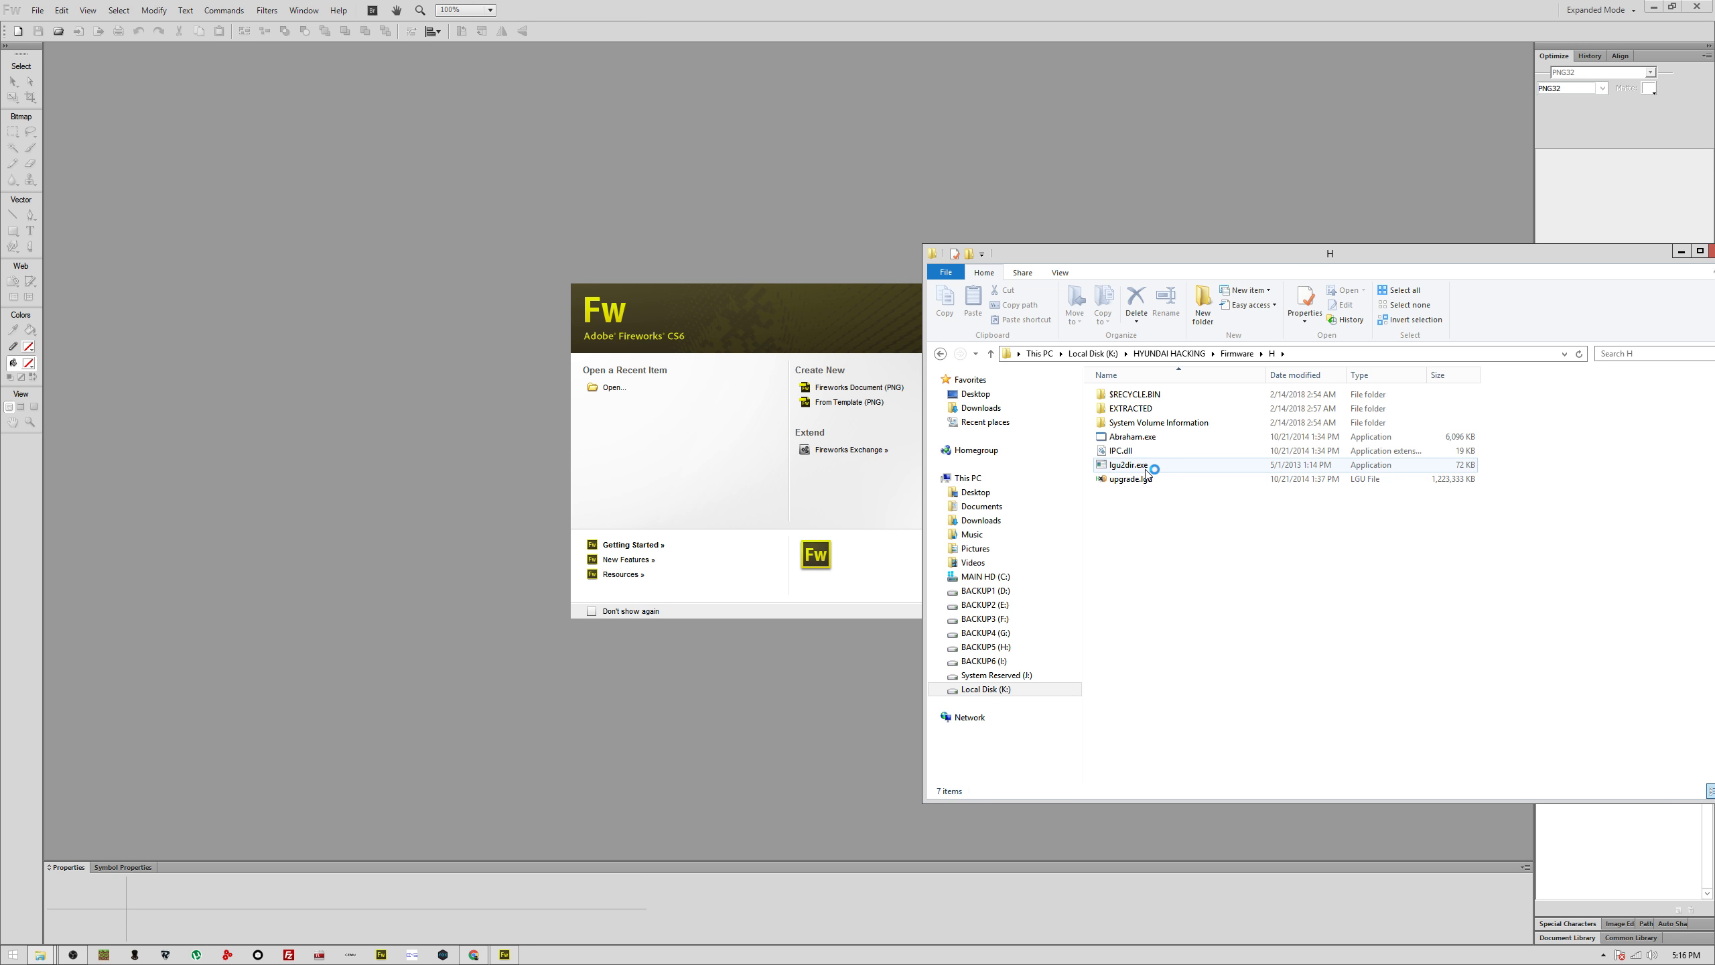
left_click(1145, 468)
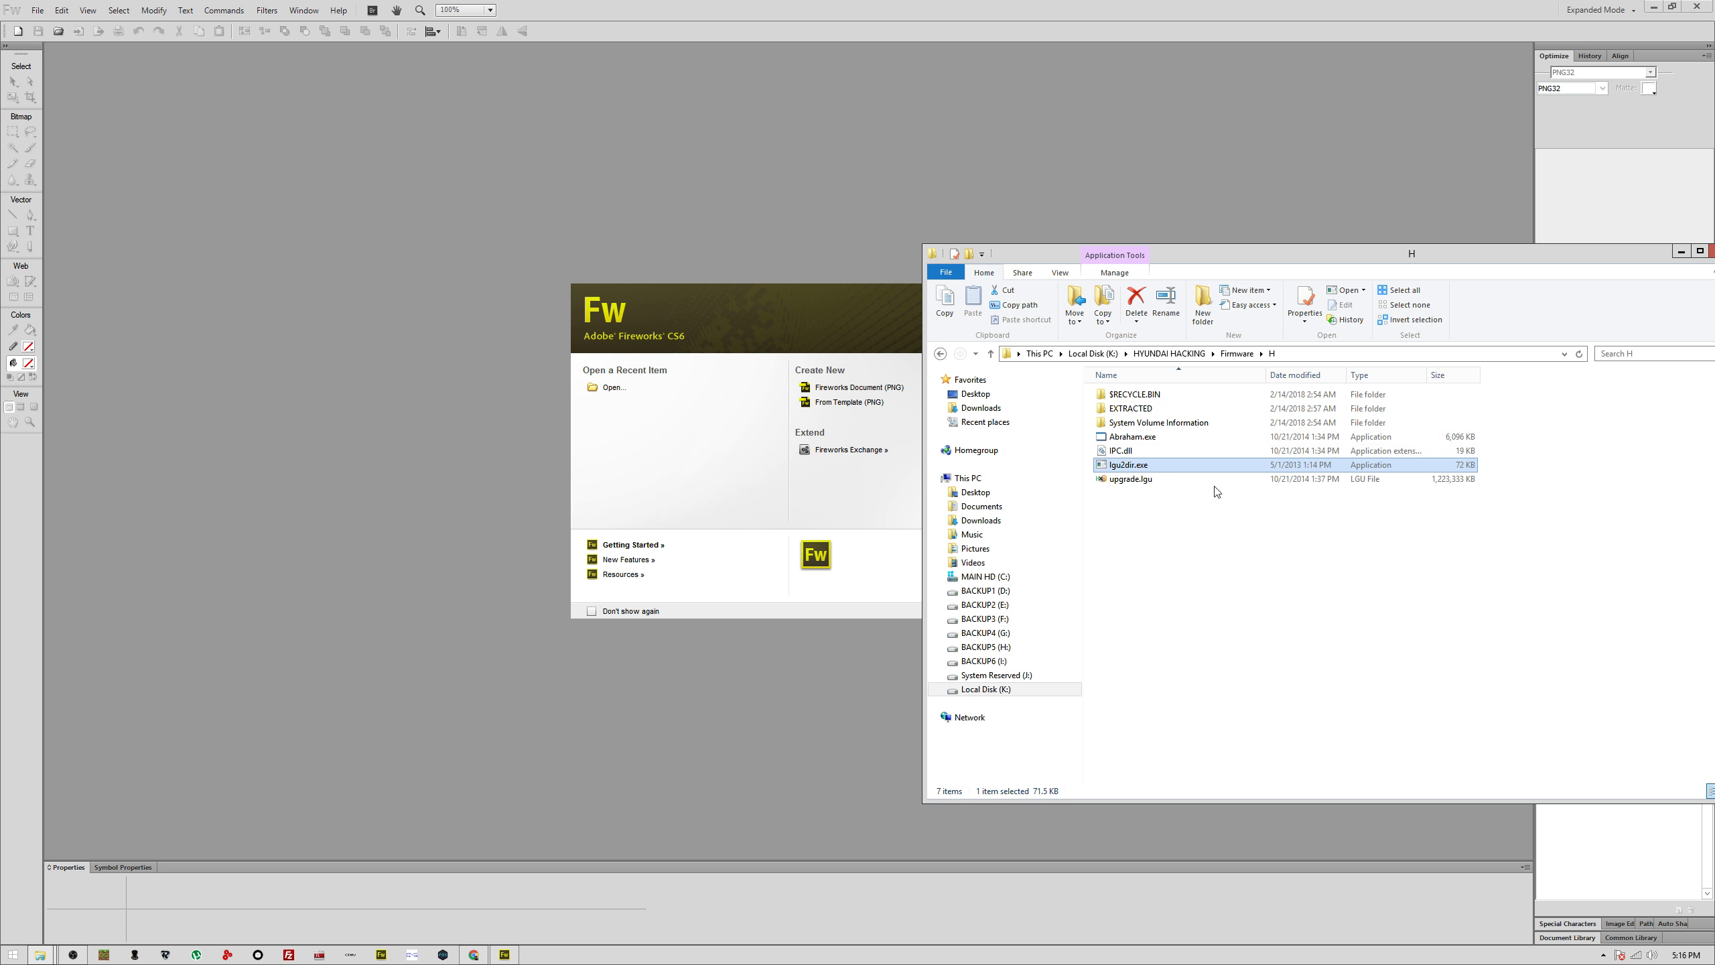
left_click(1156, 679)
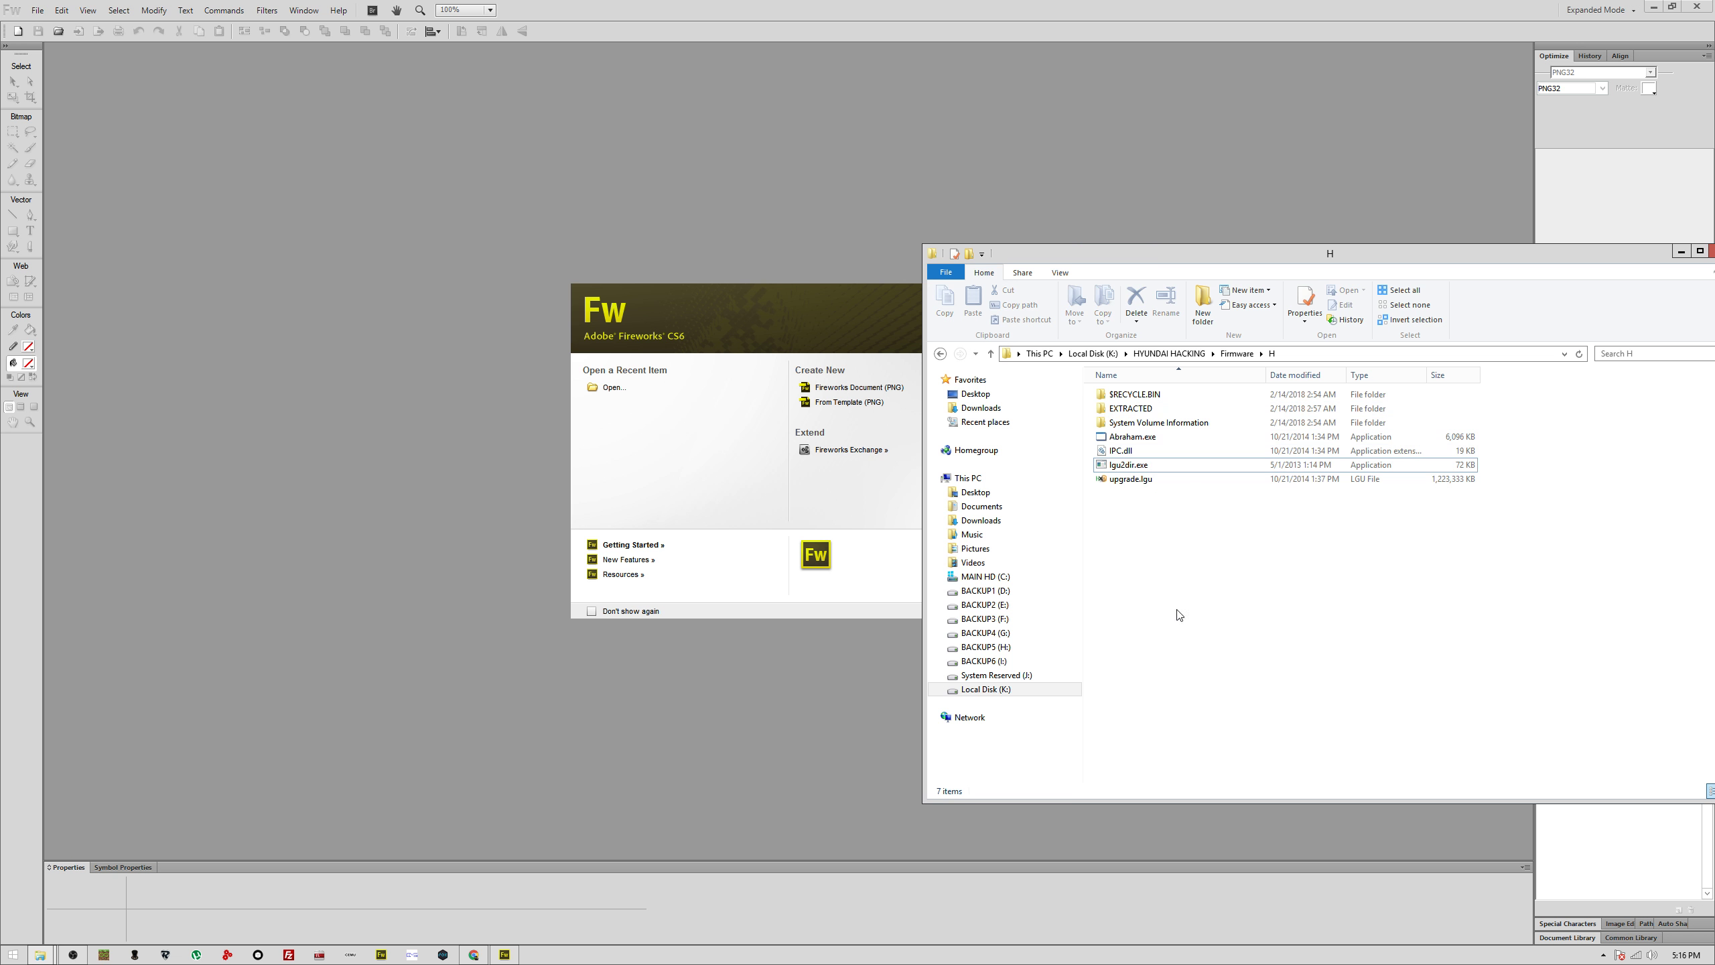
left_click(1204, 304)
type("test")
key("Return")
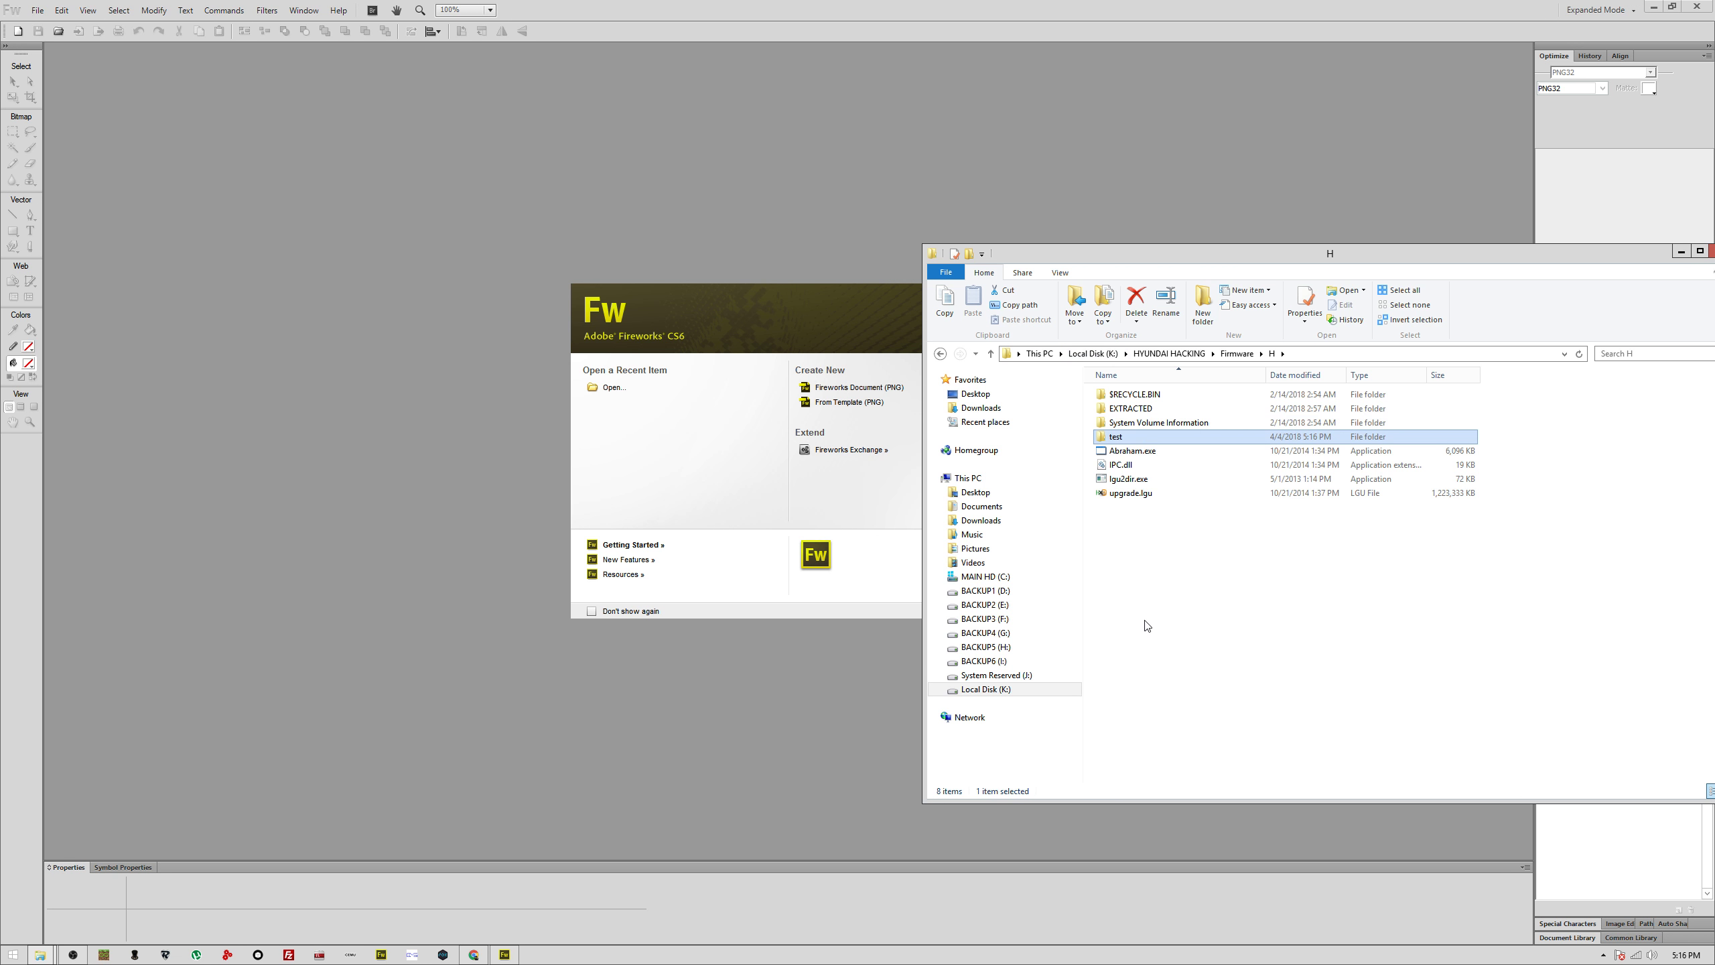
right_click(1147, 626)
left_click(1165, 601)
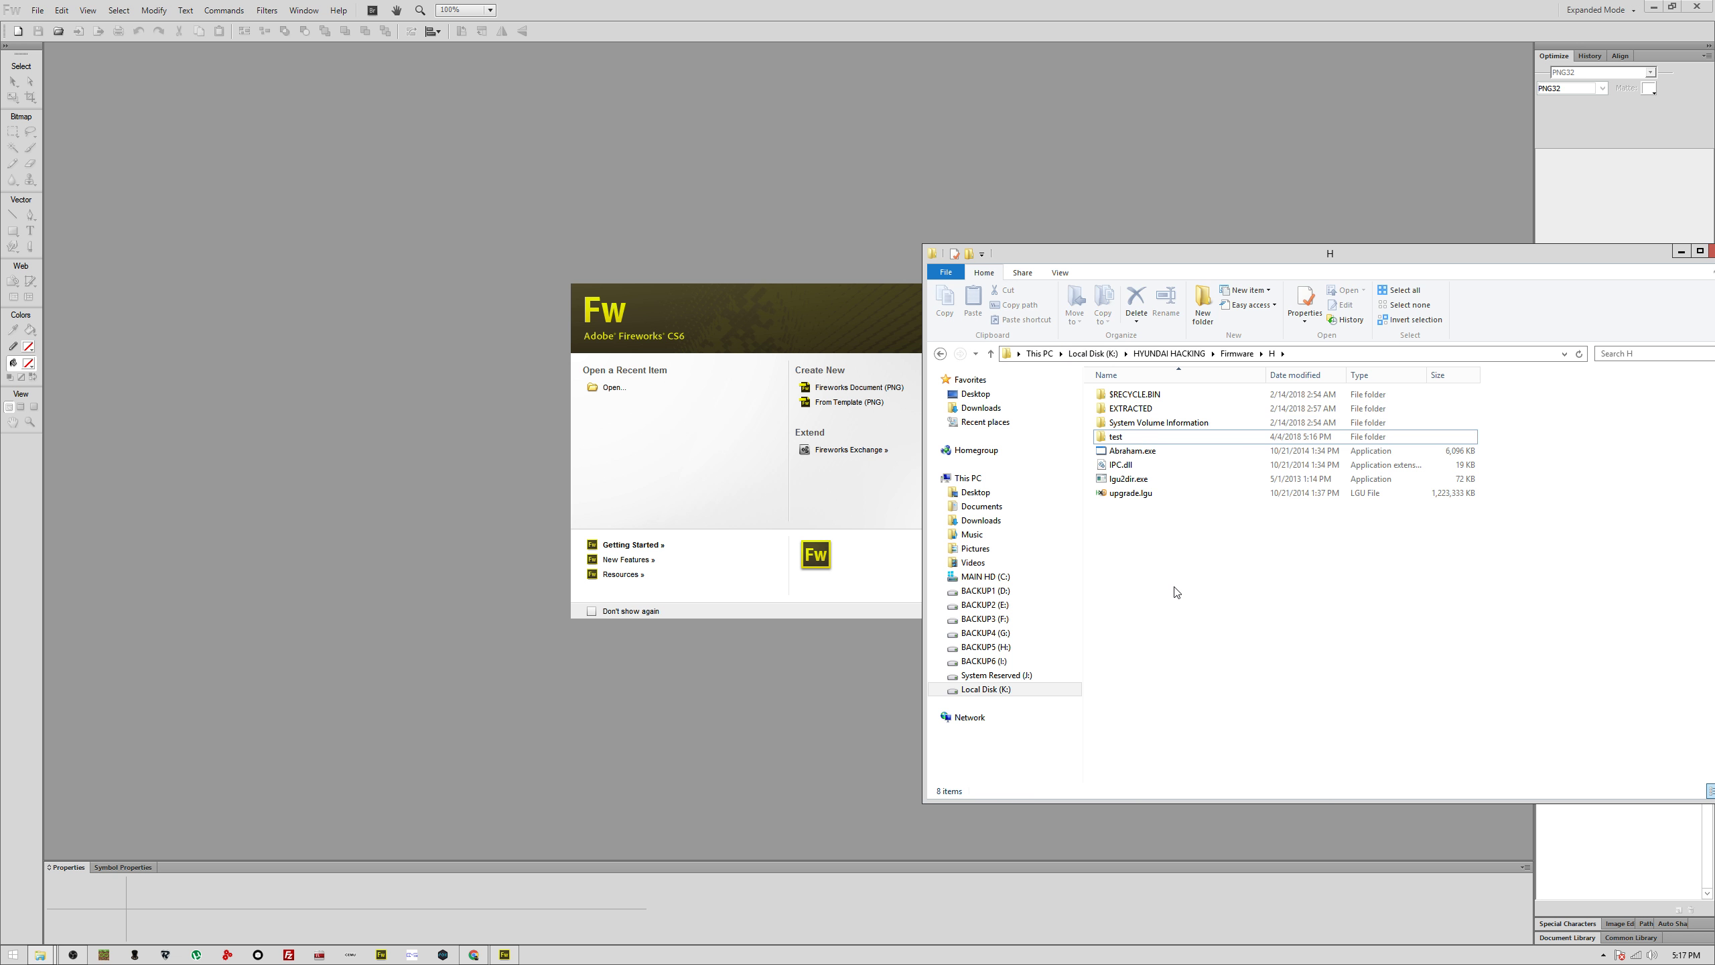
Step: Open a command window in the H folder containing lgu2dir.exe and set its text colour with color 7
left_click(1133, 479)
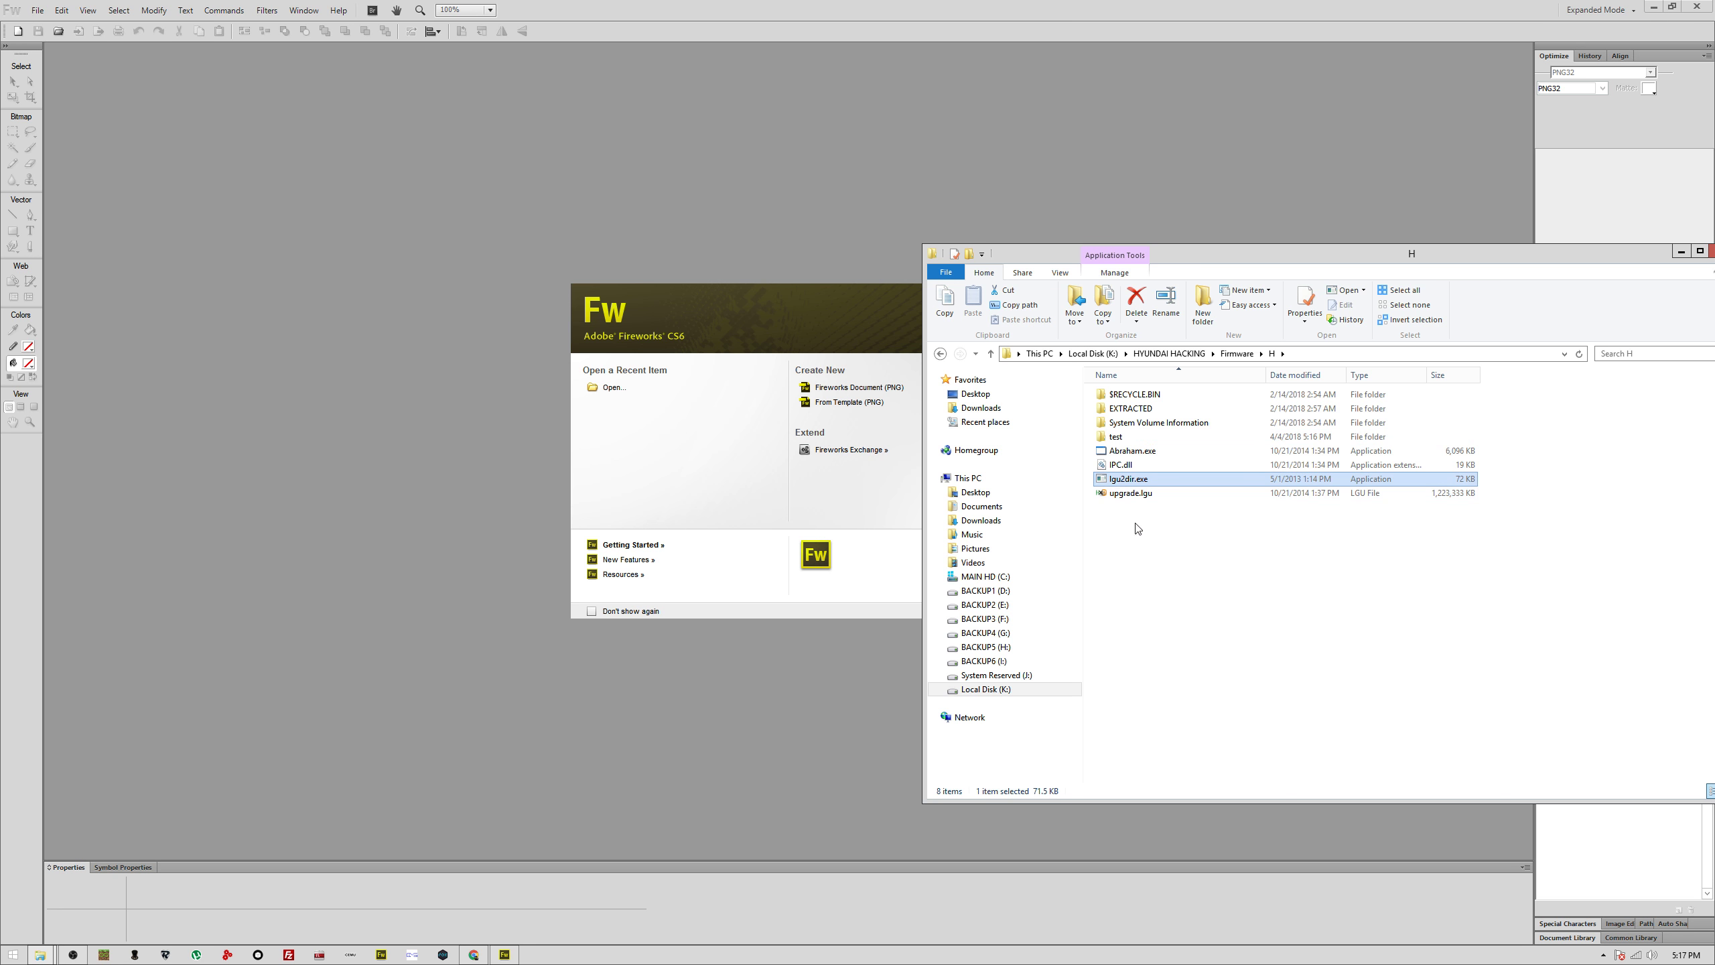
left_click(1143, 614)
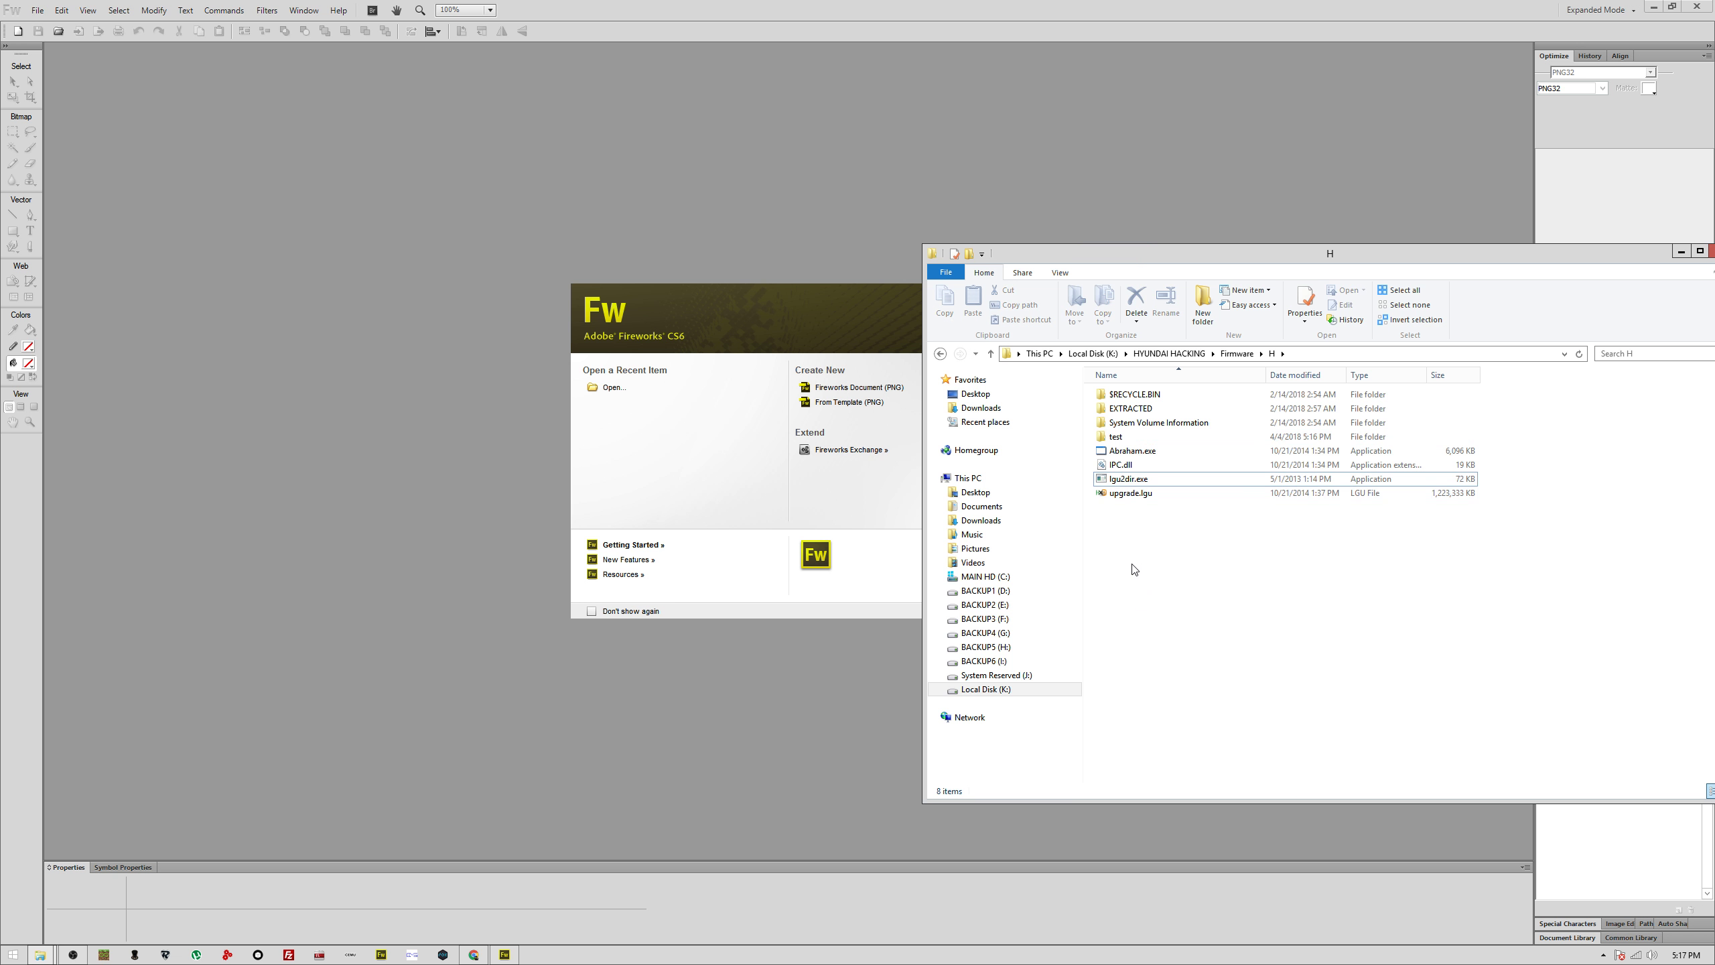
right_click(1134, 568)
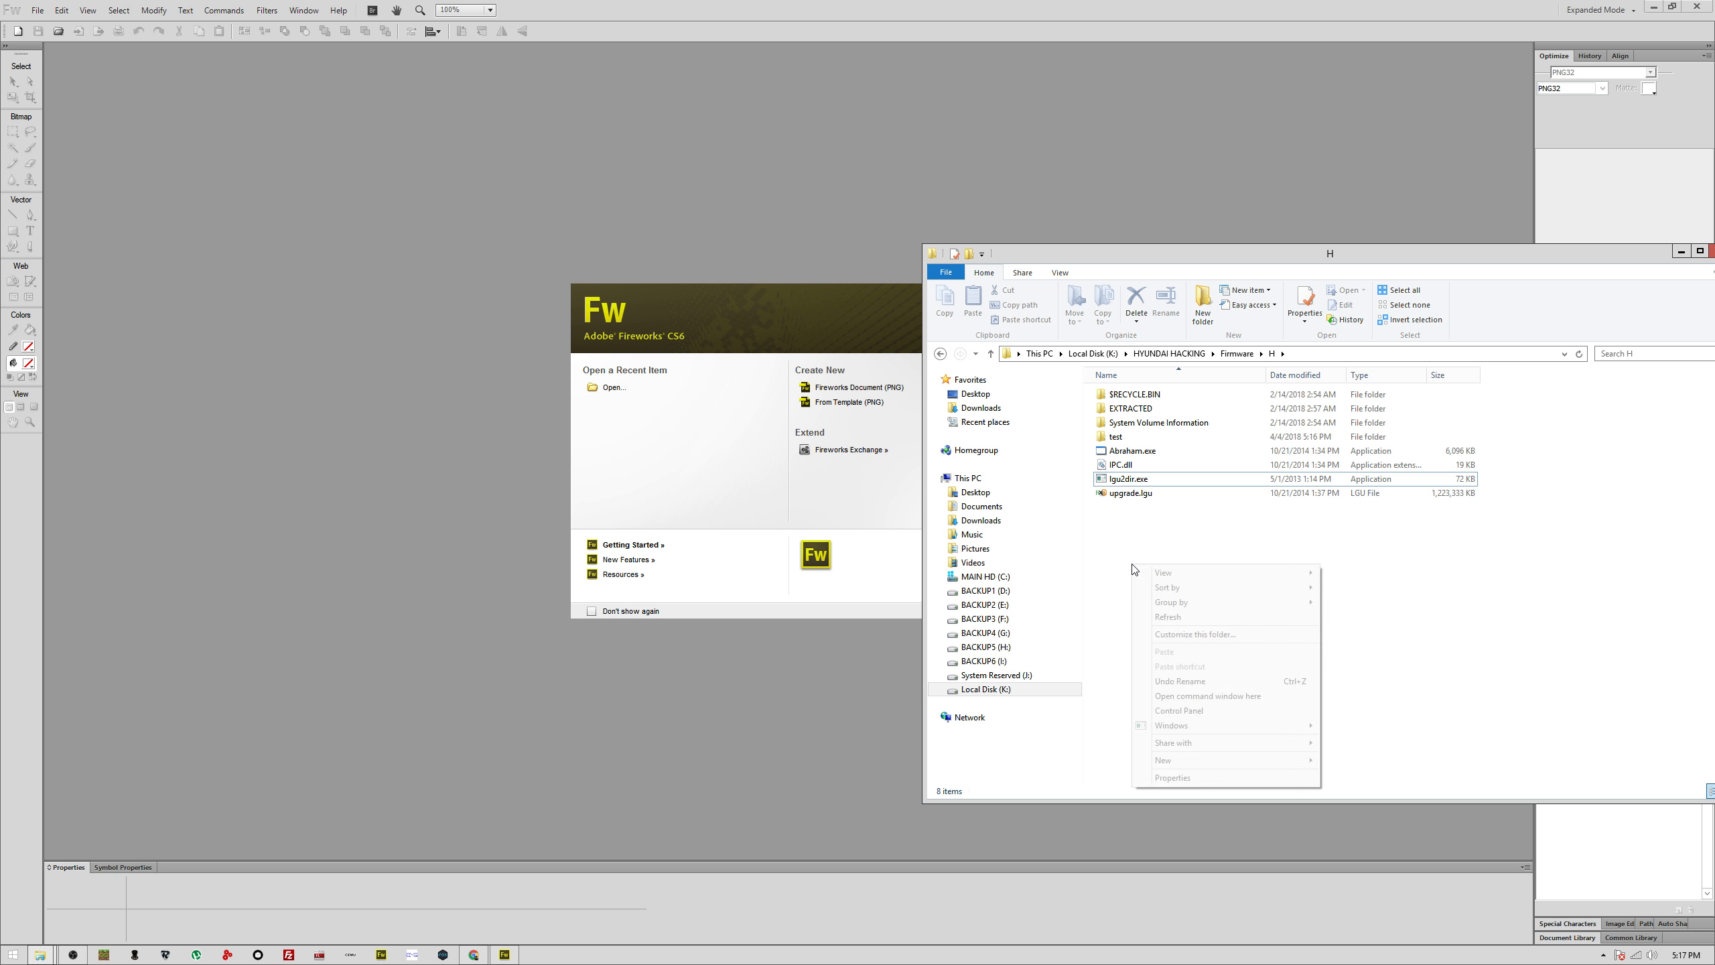
left_click(1215, 696)
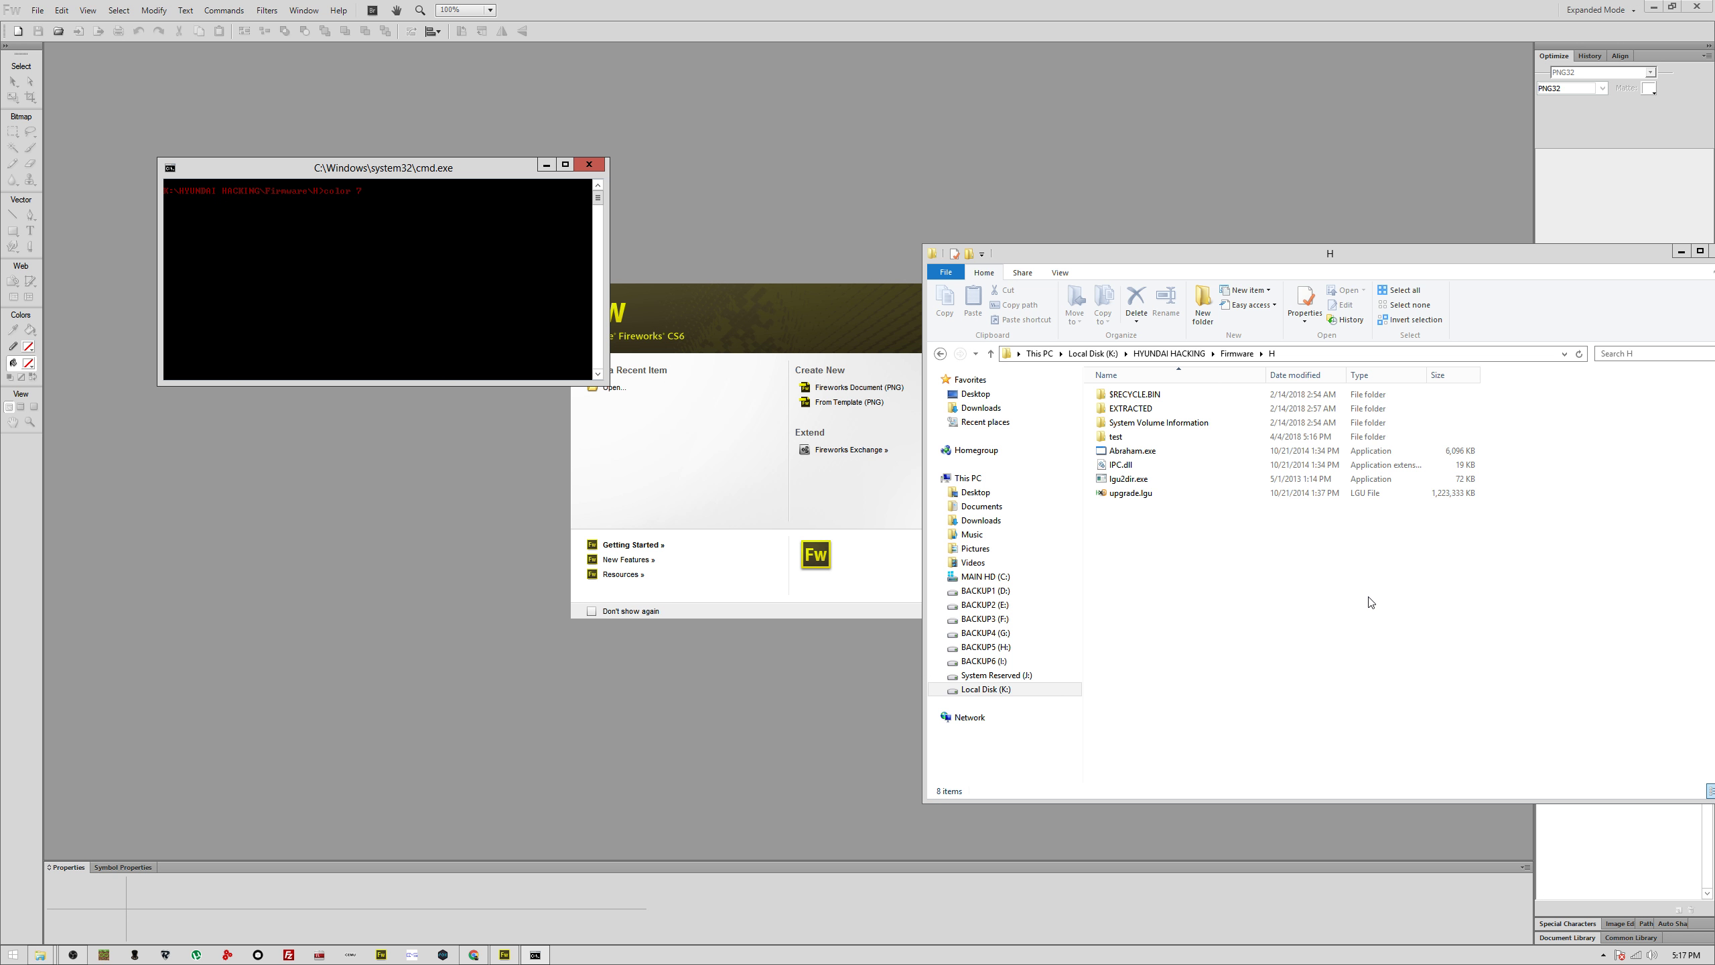
key("Return")
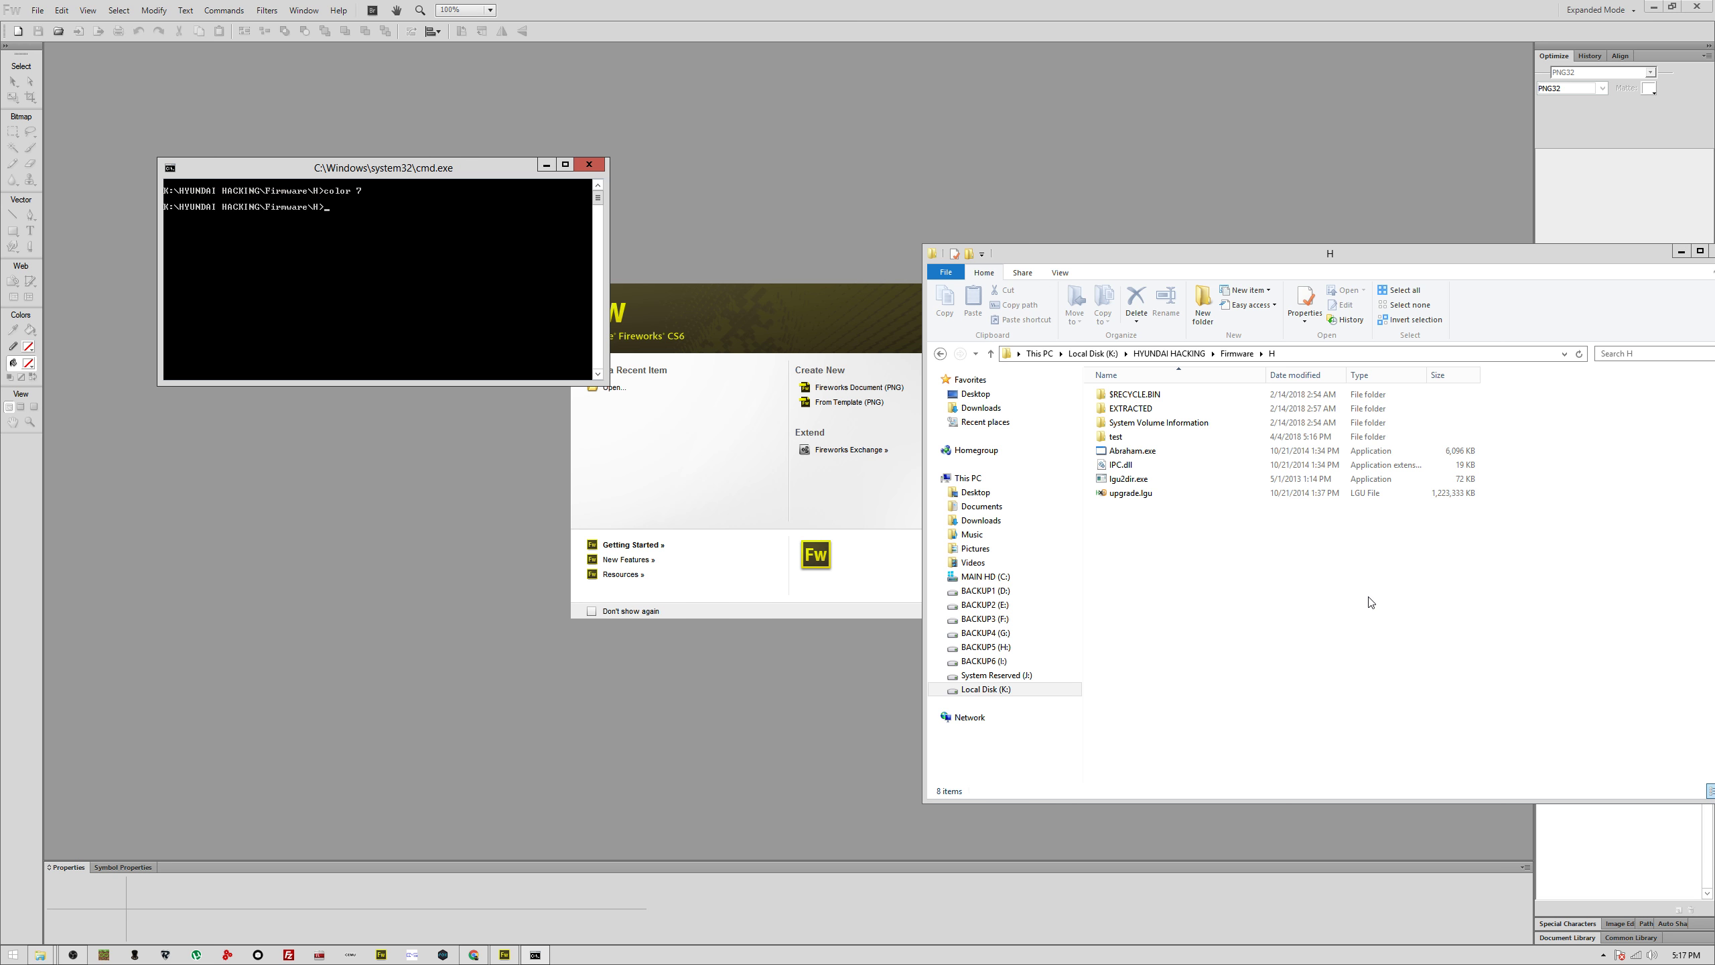
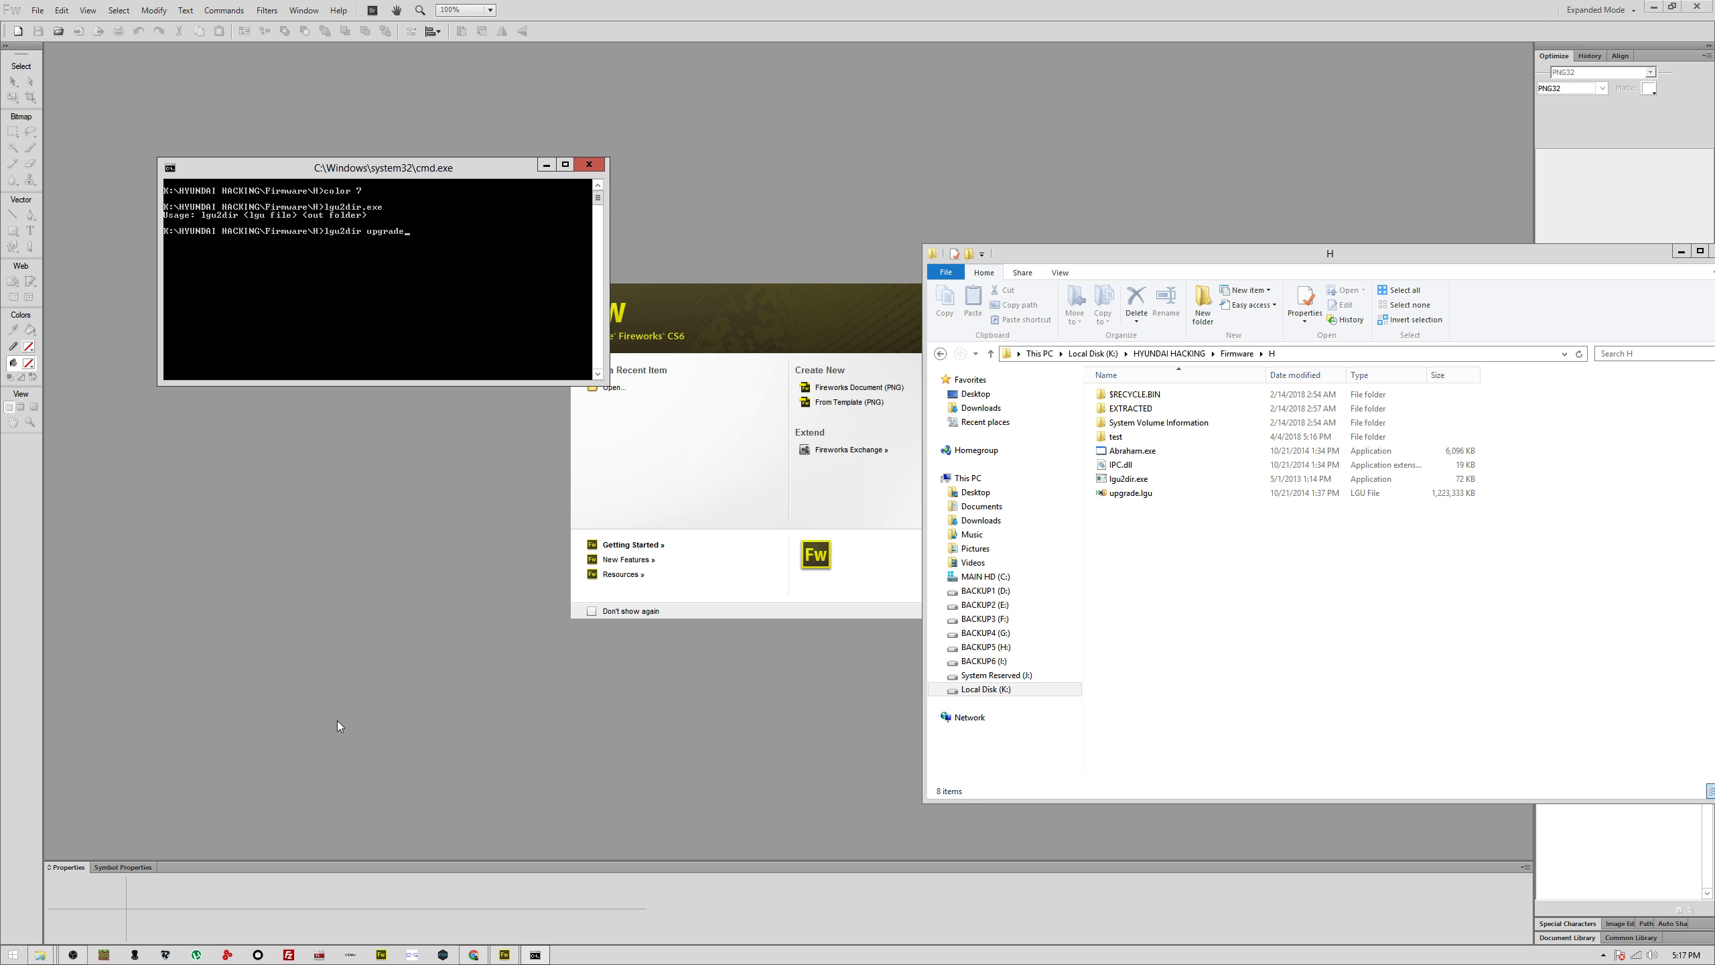
Step: Extract upgrade.lgu into the test folder by running lgu2dir upgrade.lgu test
key("Return")
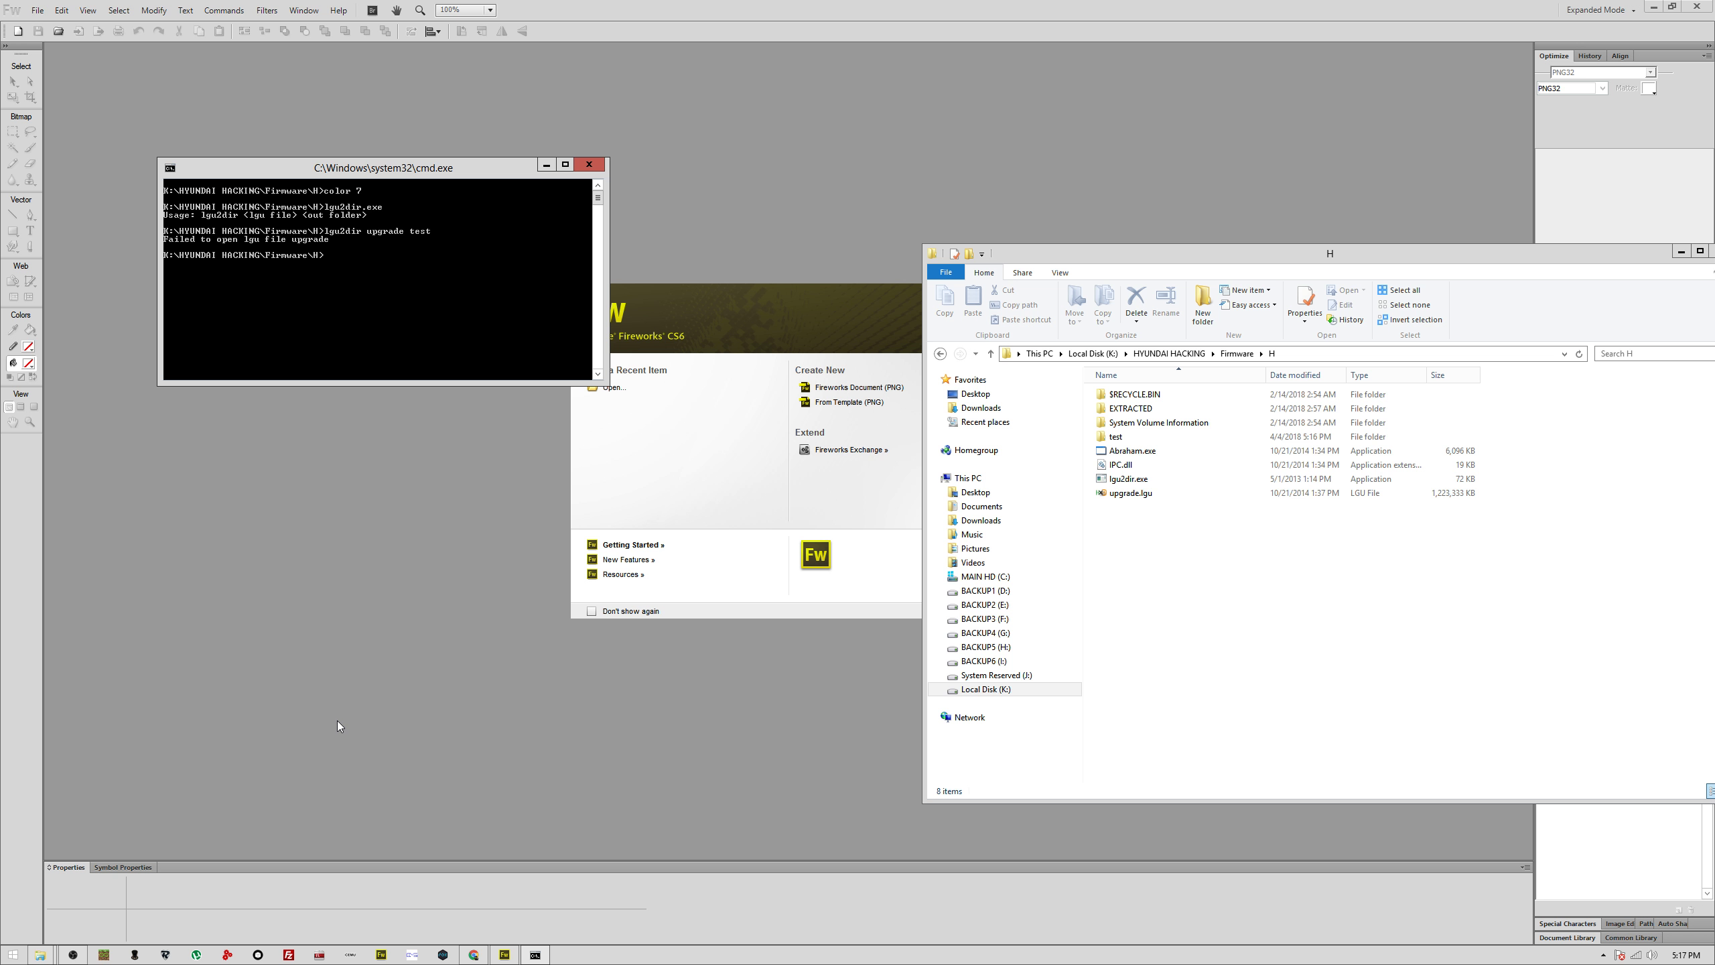
key("Up")
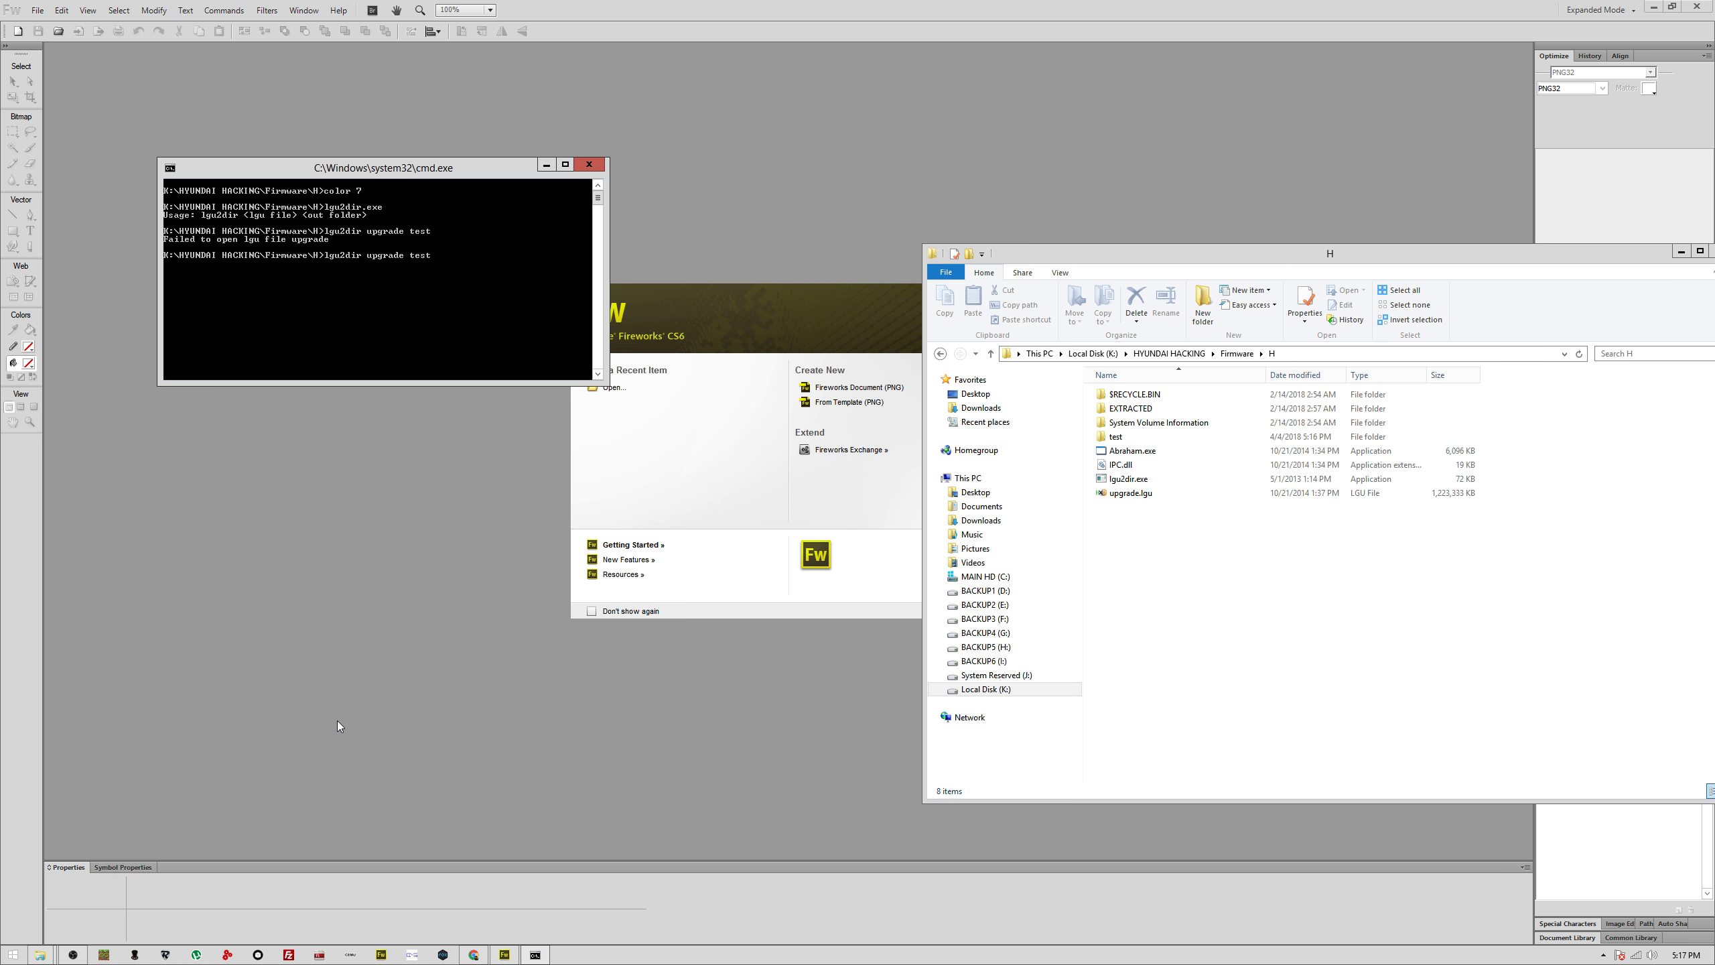
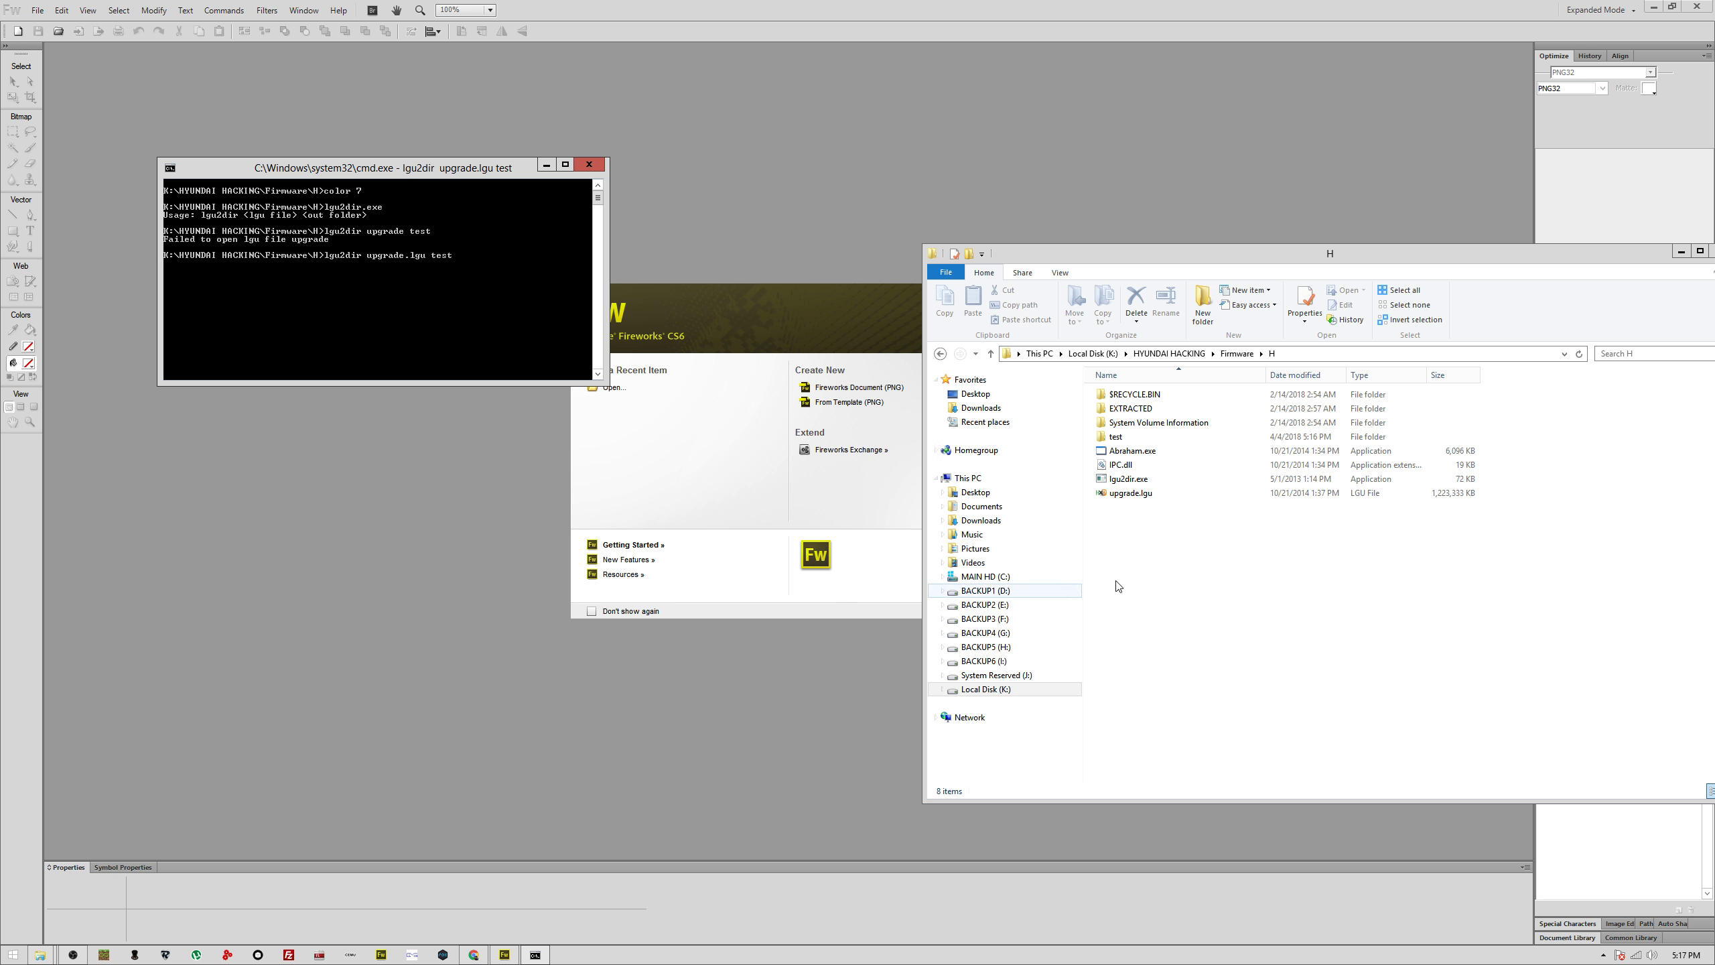
Step: Check the test folder for extracted content and follow the extraction's progress in the command window
double_click(1115, 437)
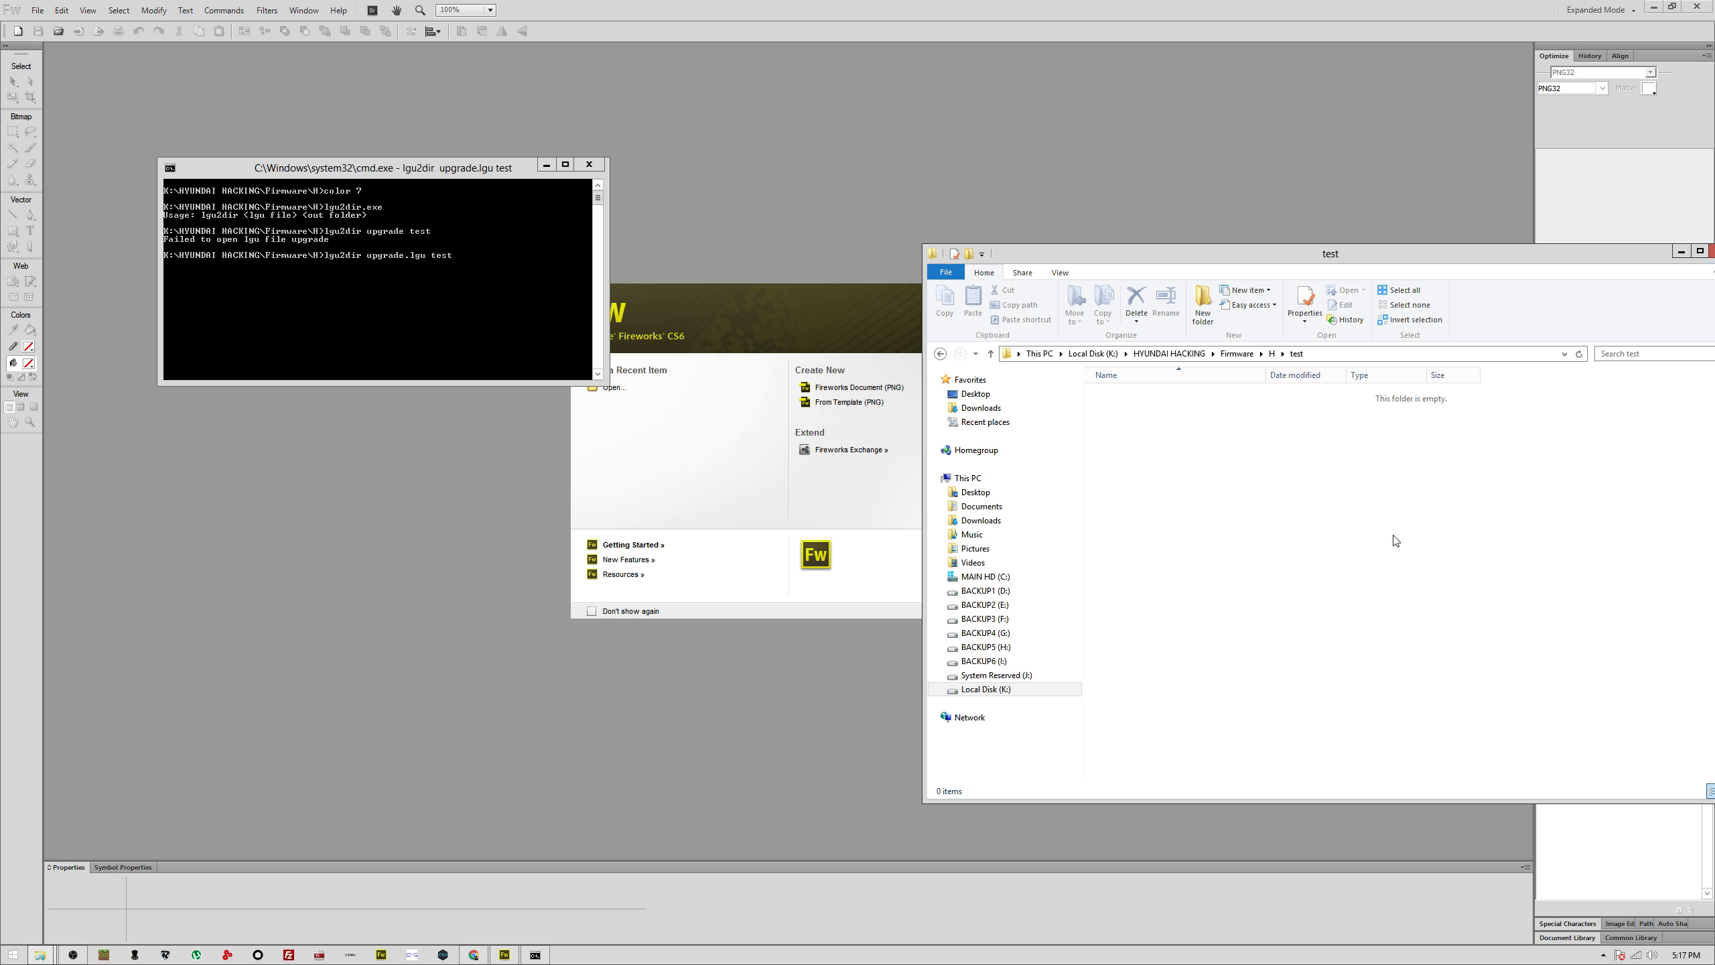
left_click(1272, 353)
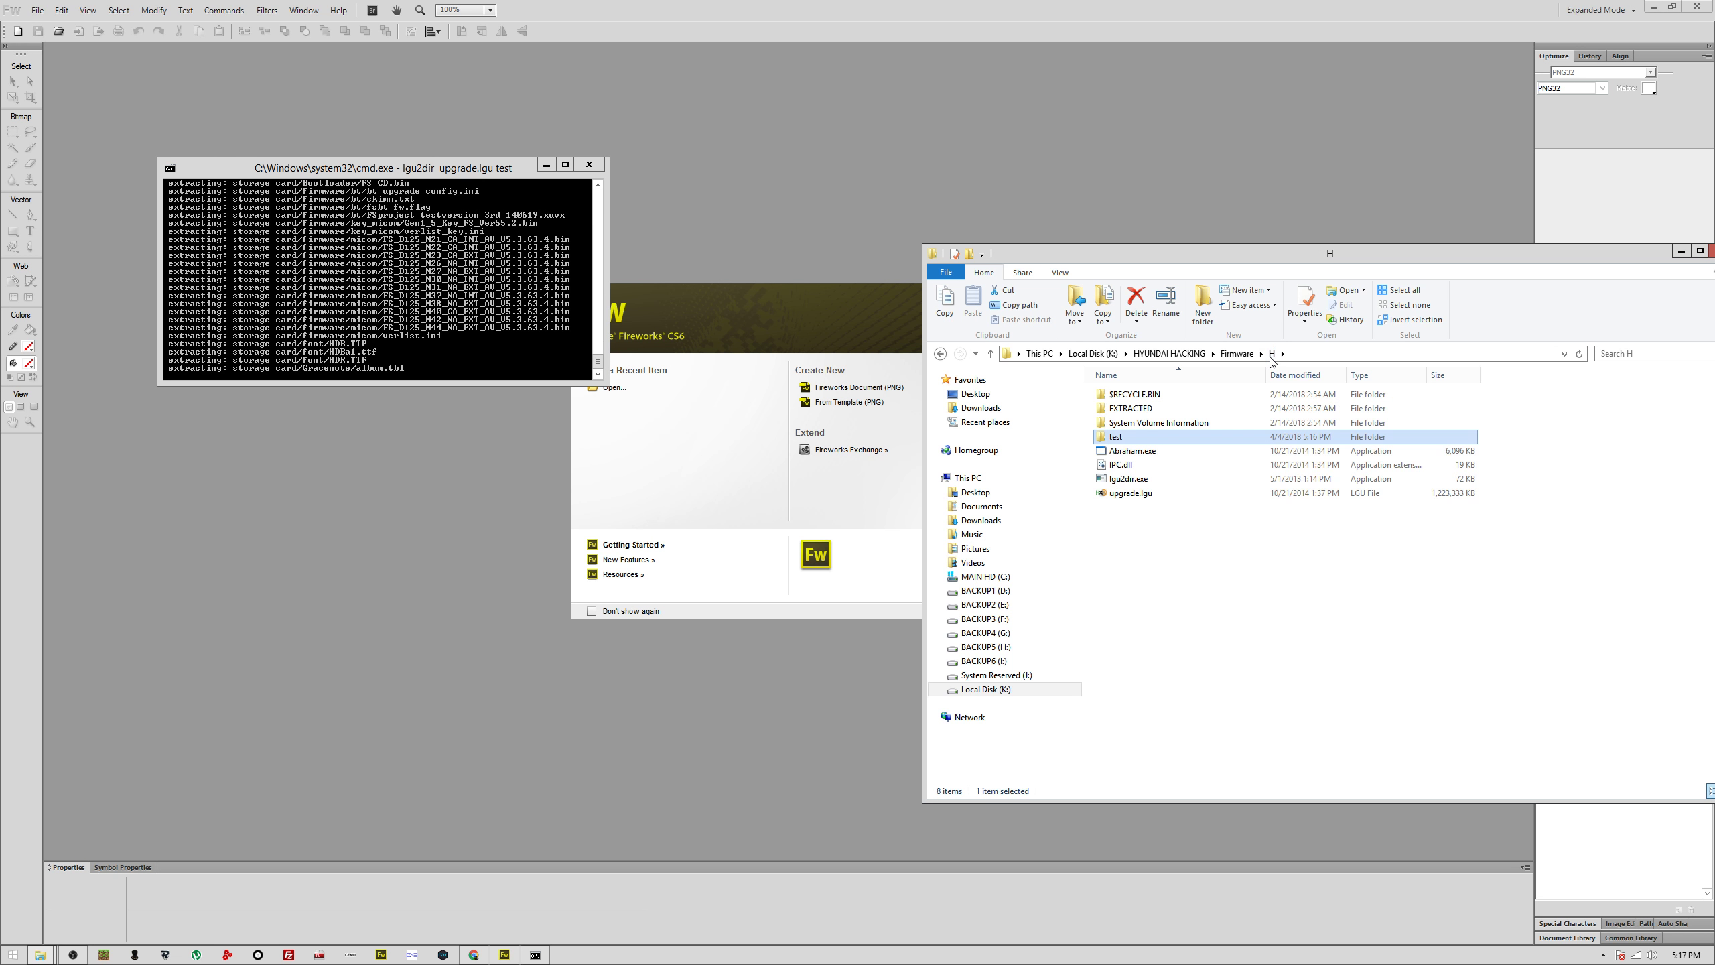
double_click(1151, 437)
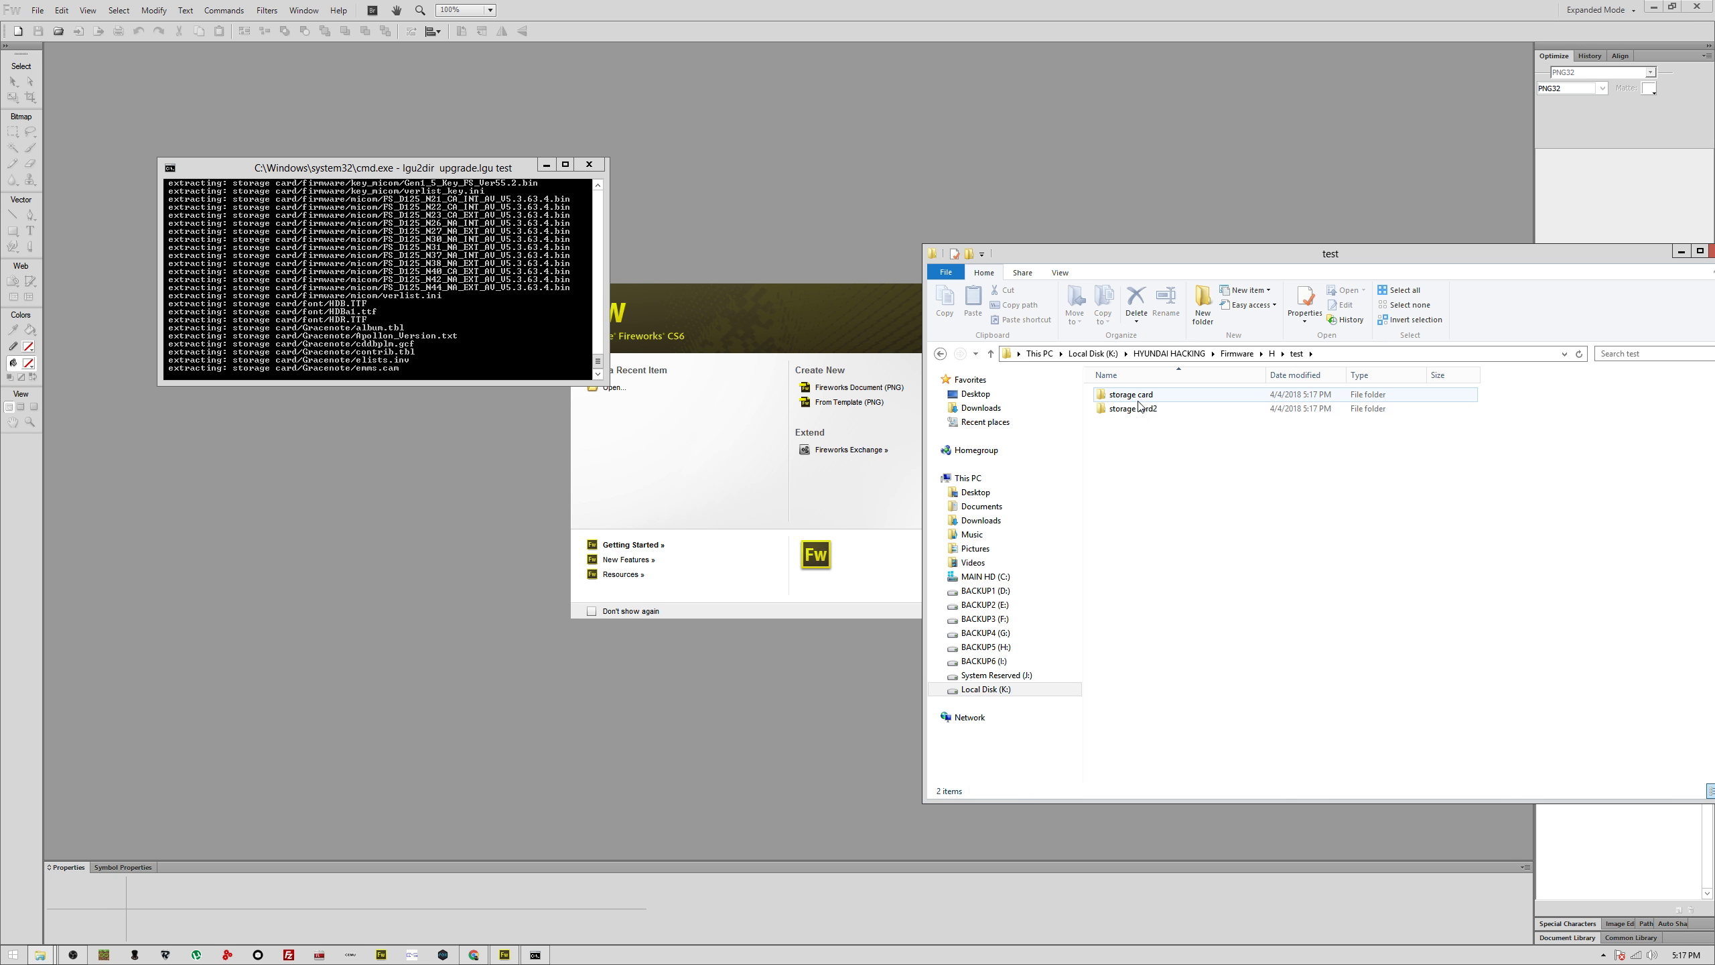
left_click(315, 335)
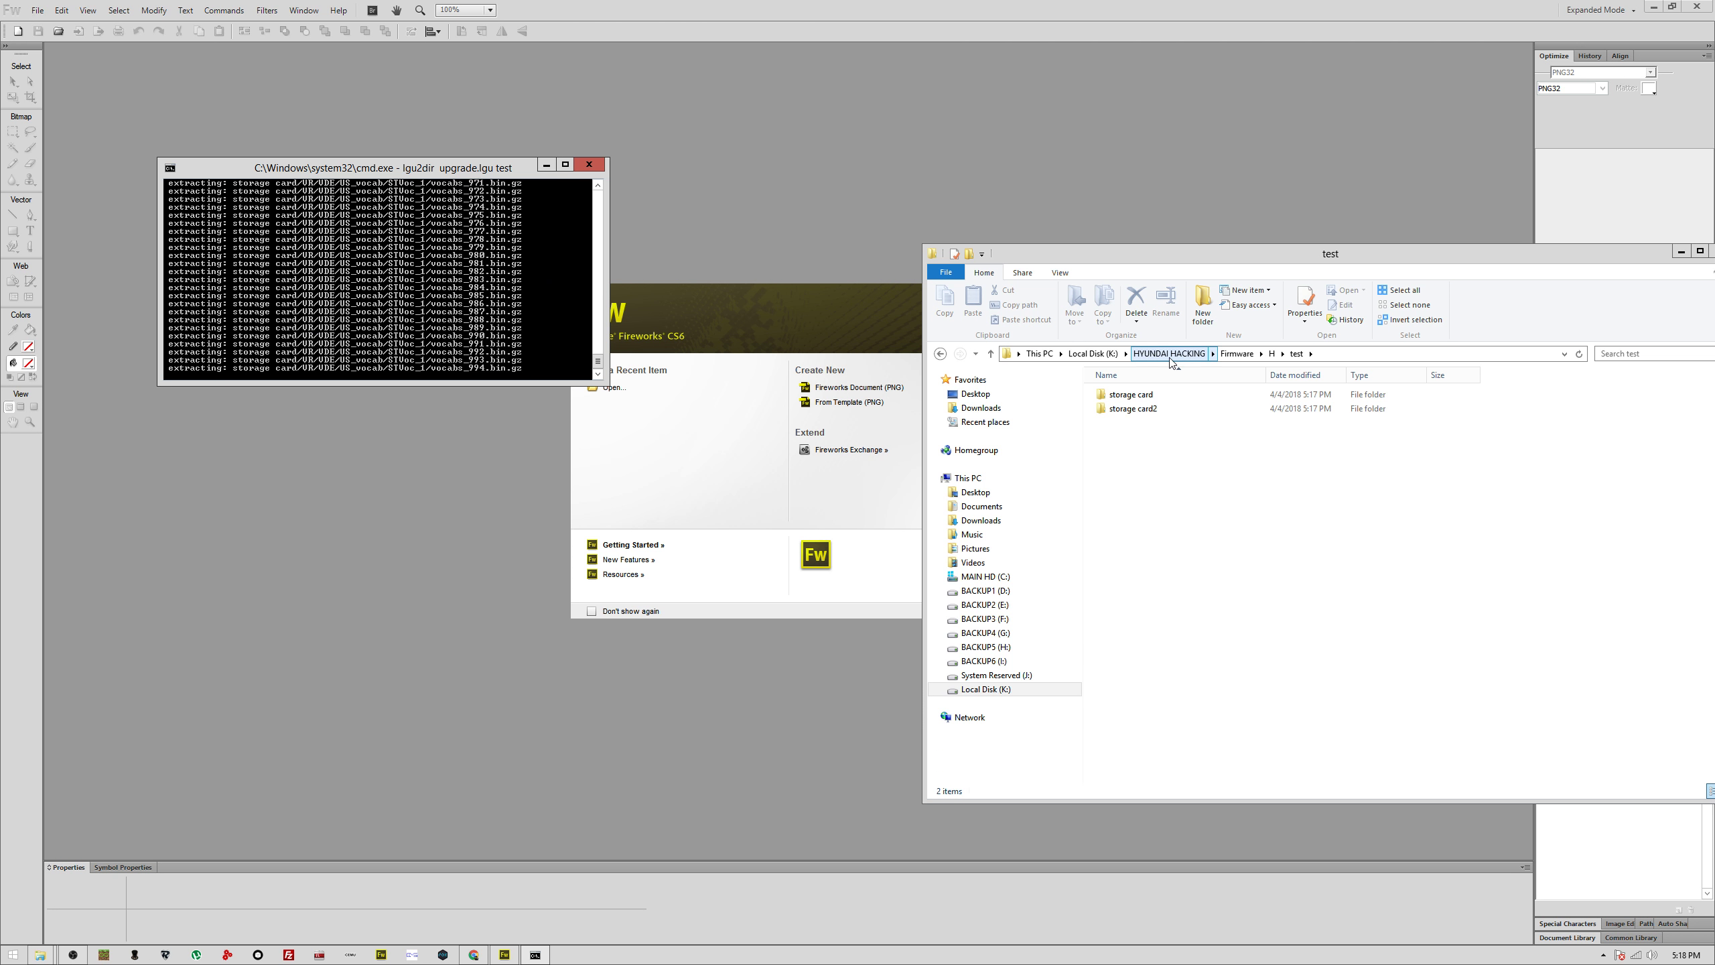
Step: Return to the HYUNDAI HACKING folder and close the command window once the extraction finishes
left_click(1236, 353)
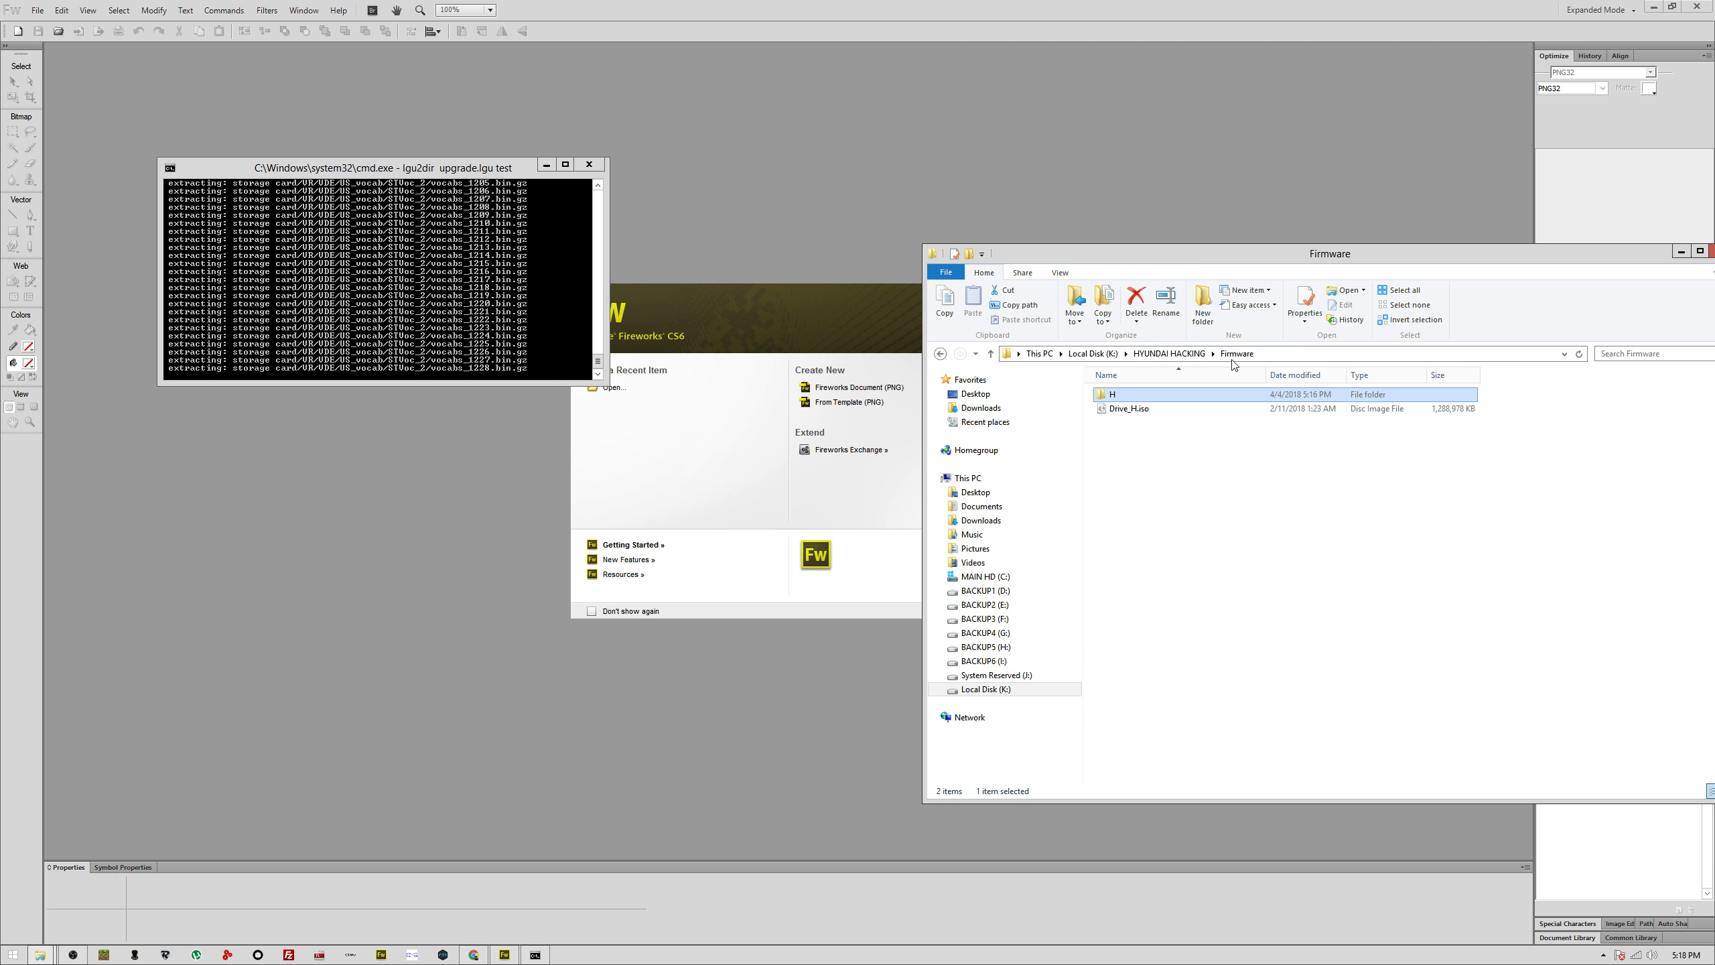
left_click(1173, 353)
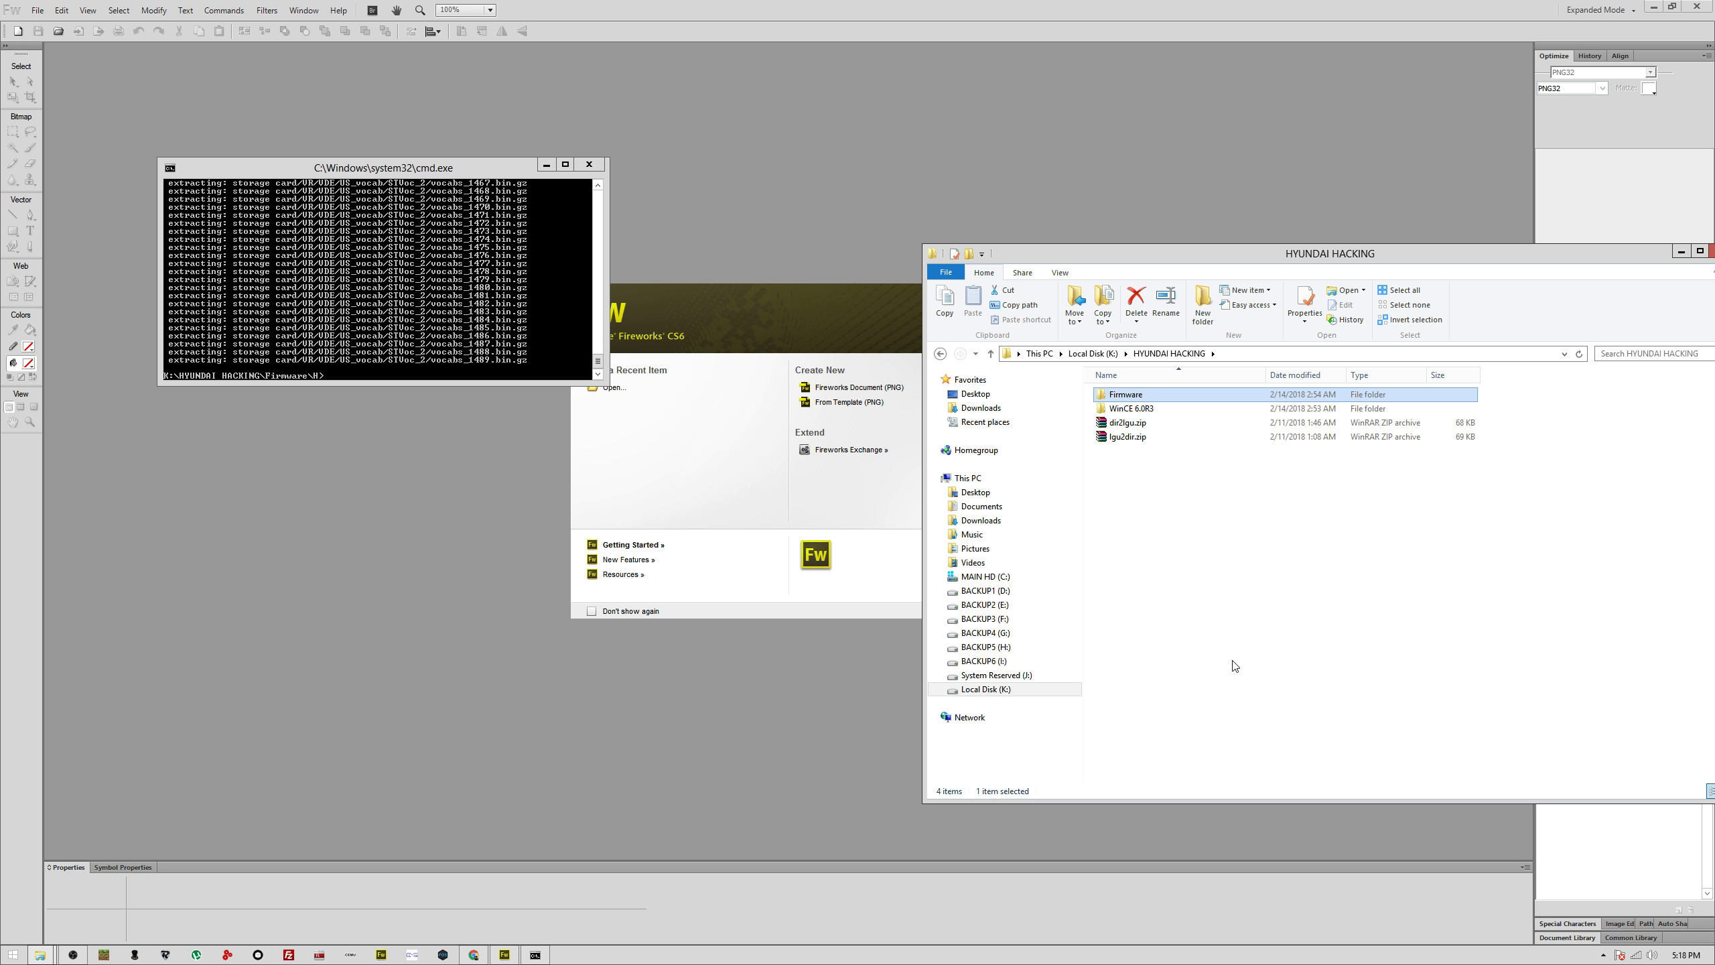
left_click(590, 164)
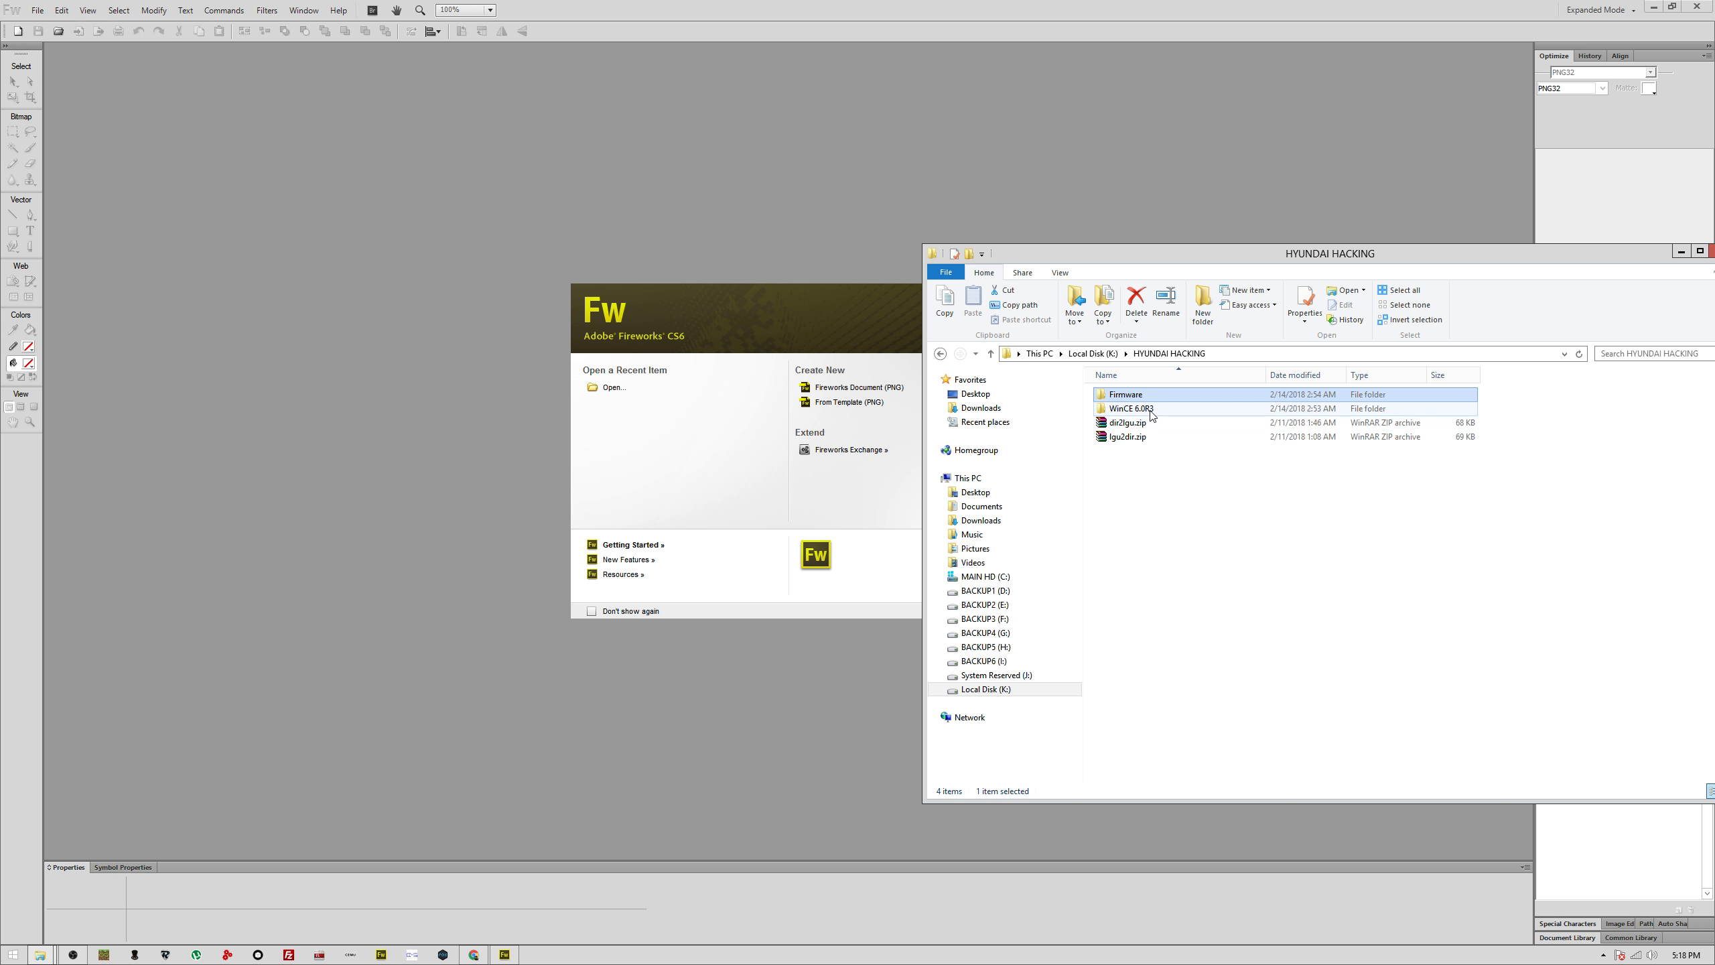
Step: Open the WinCE 6.0R3 folder and view CE6R3.iso as a large icon, with the folder window moved toward the centre of the screen
double_click(1174, 407)
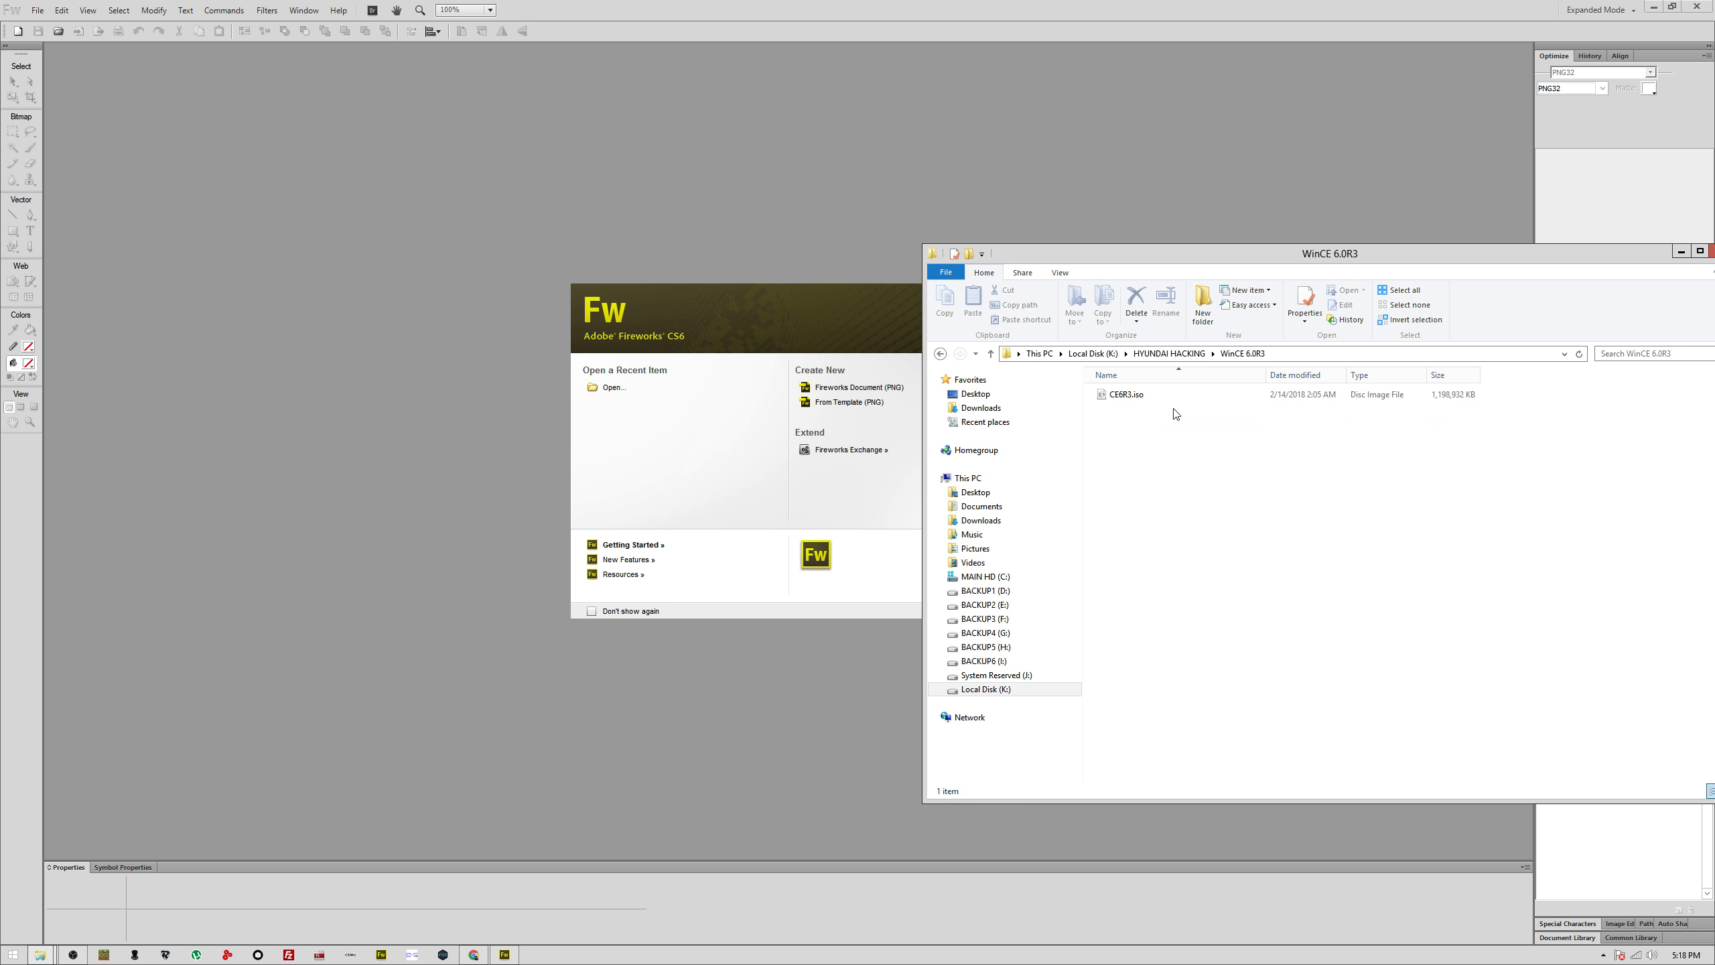
left_click(1135, 396)
left_click_drag(1213, 256, 791, 220)
scroll(843, 513, "up", 3)
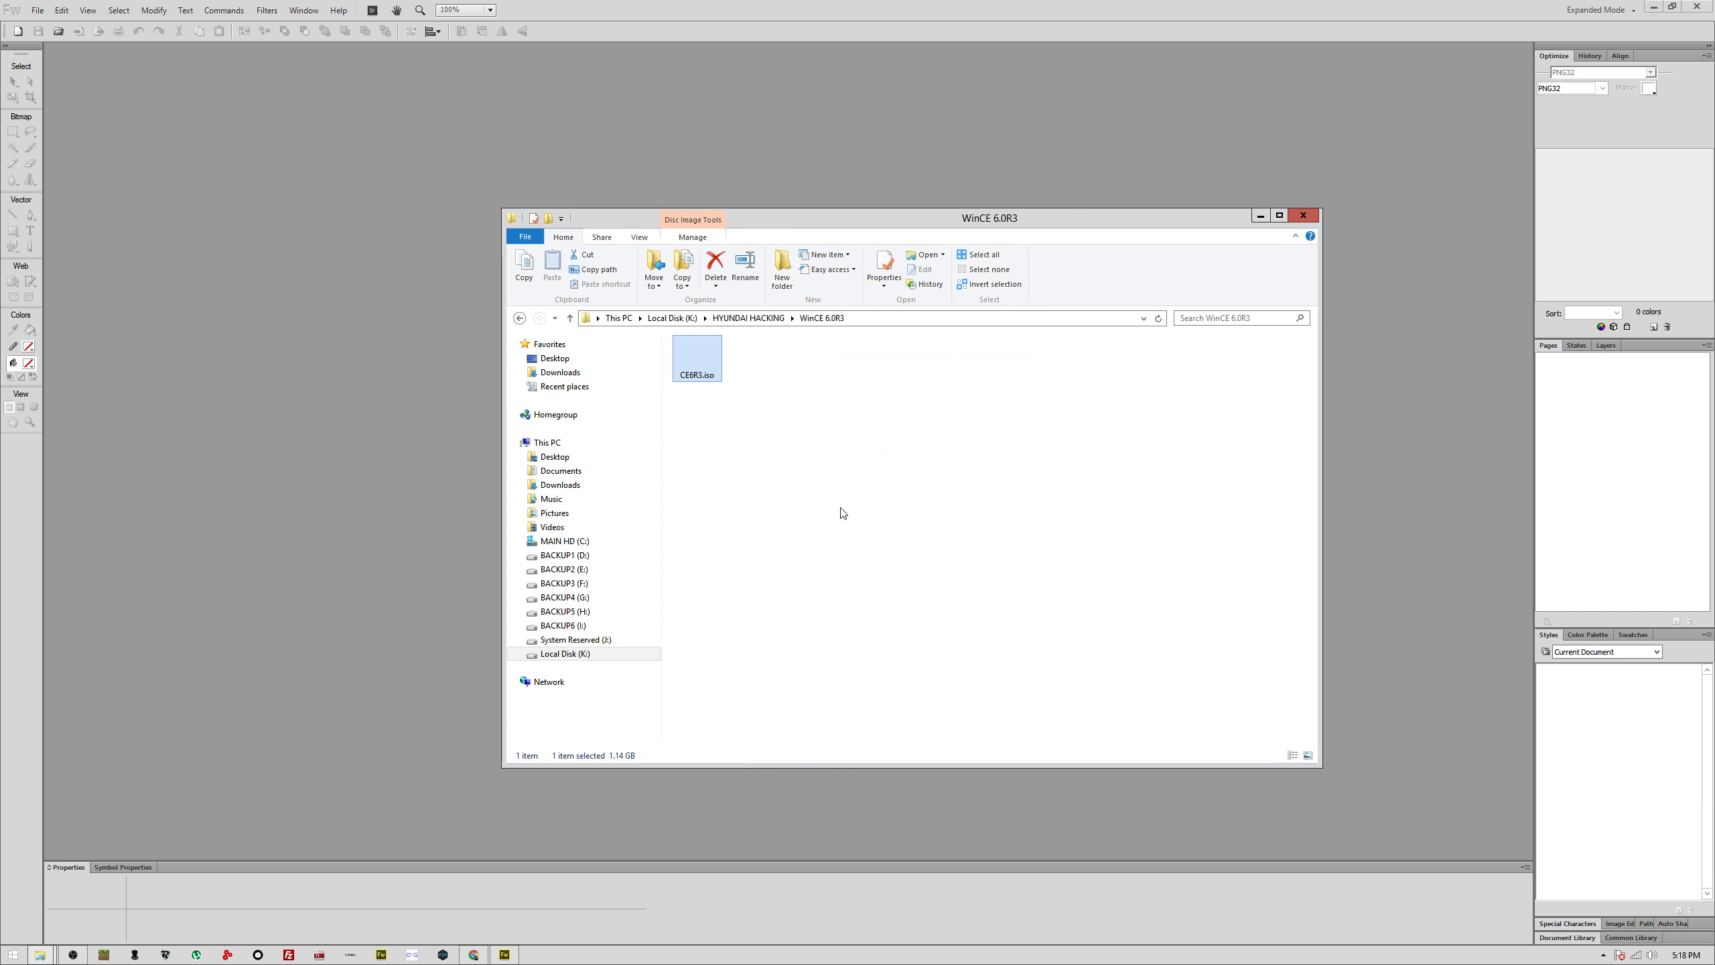
scroll(842, 514, "up", 5)
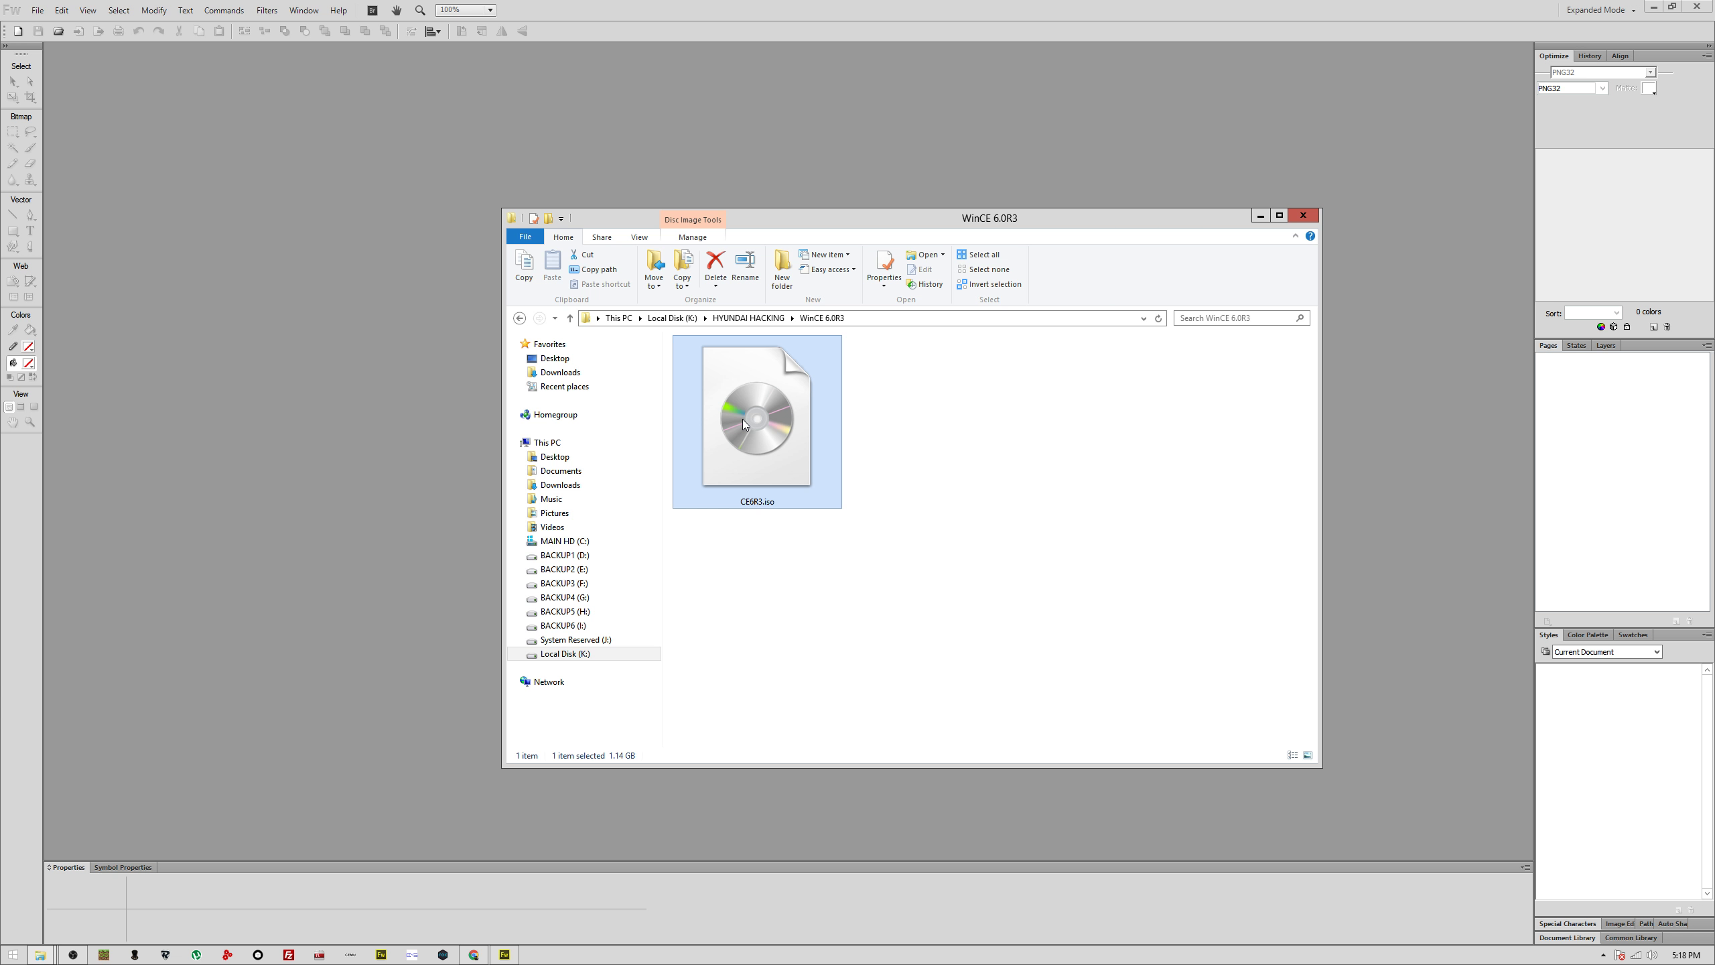
Step: Go to the test folder inside Firmware\H, look into storage card2, and open the storage card folder
left_click(768, 318)
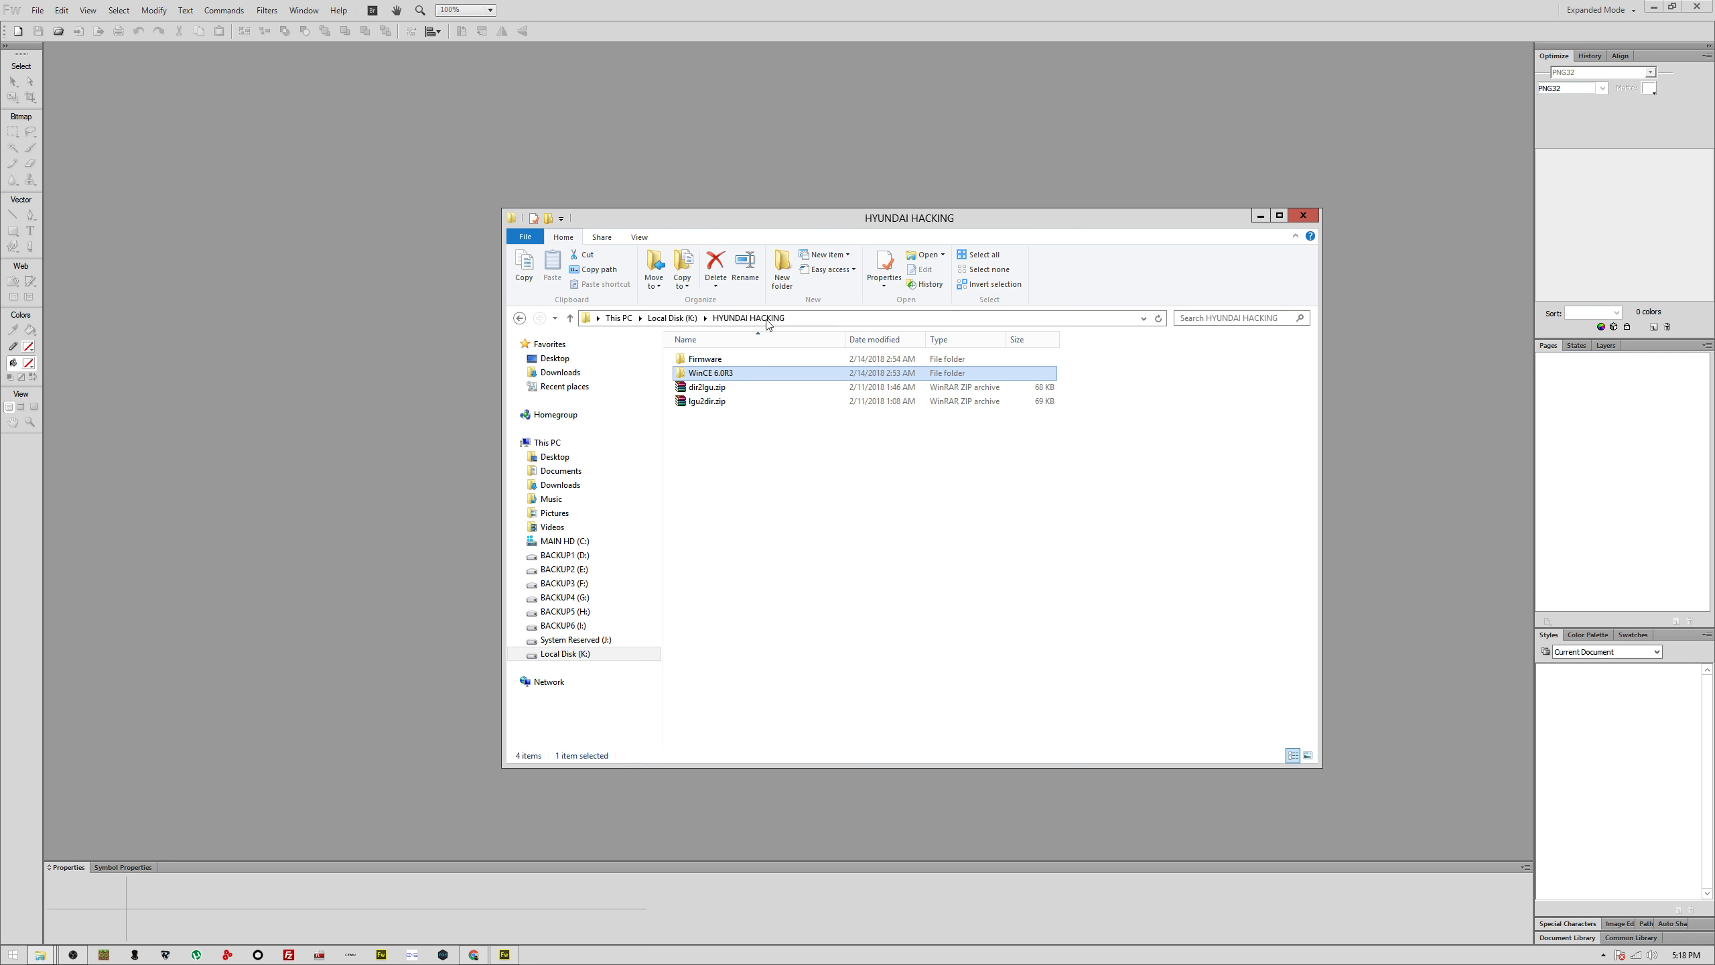
double_click(734, 358)
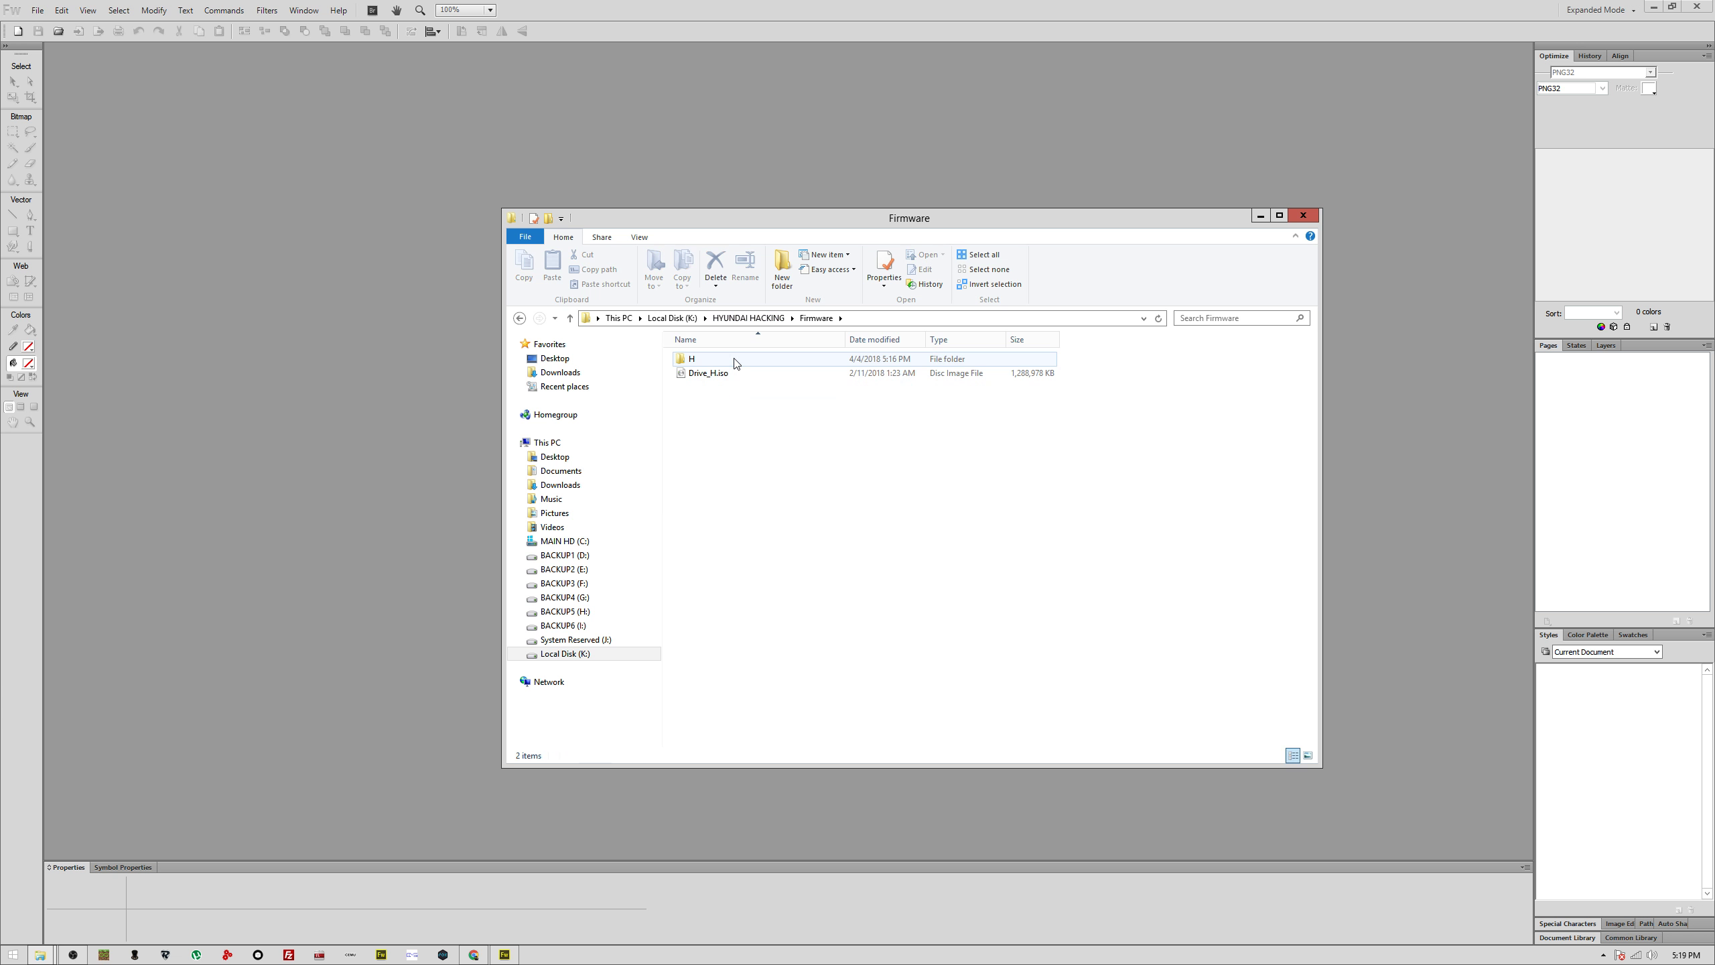
double_click(720, 359)
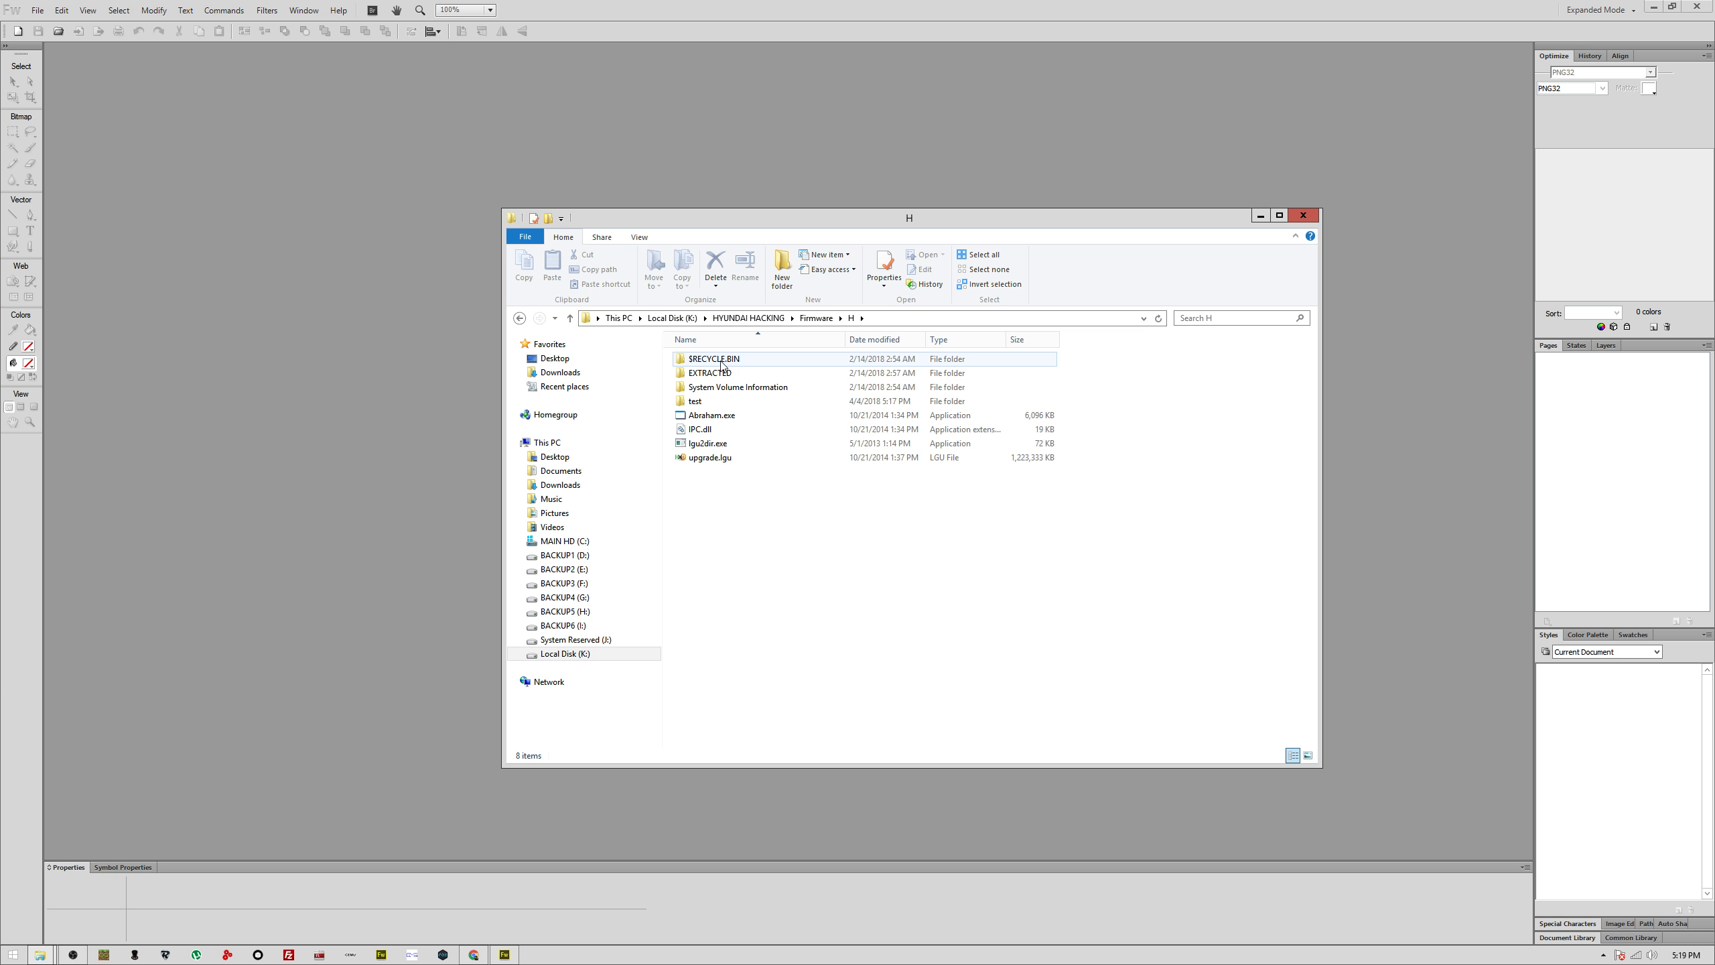
double_click(714, 401)
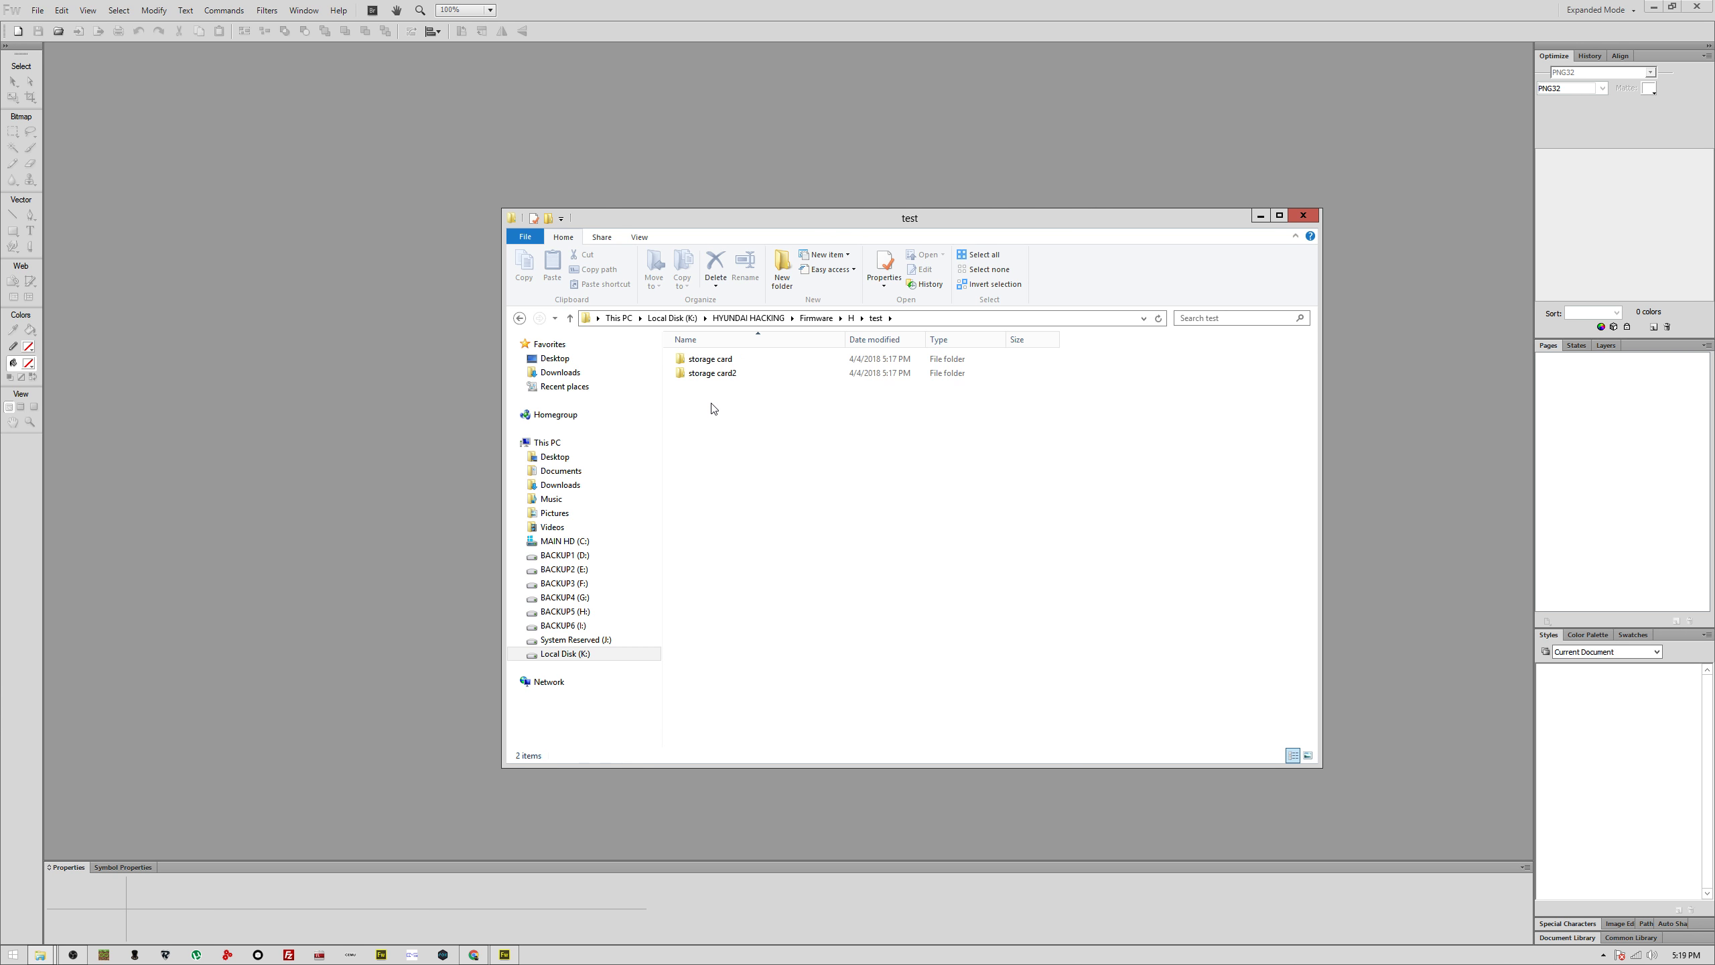
double_click(753, 371)
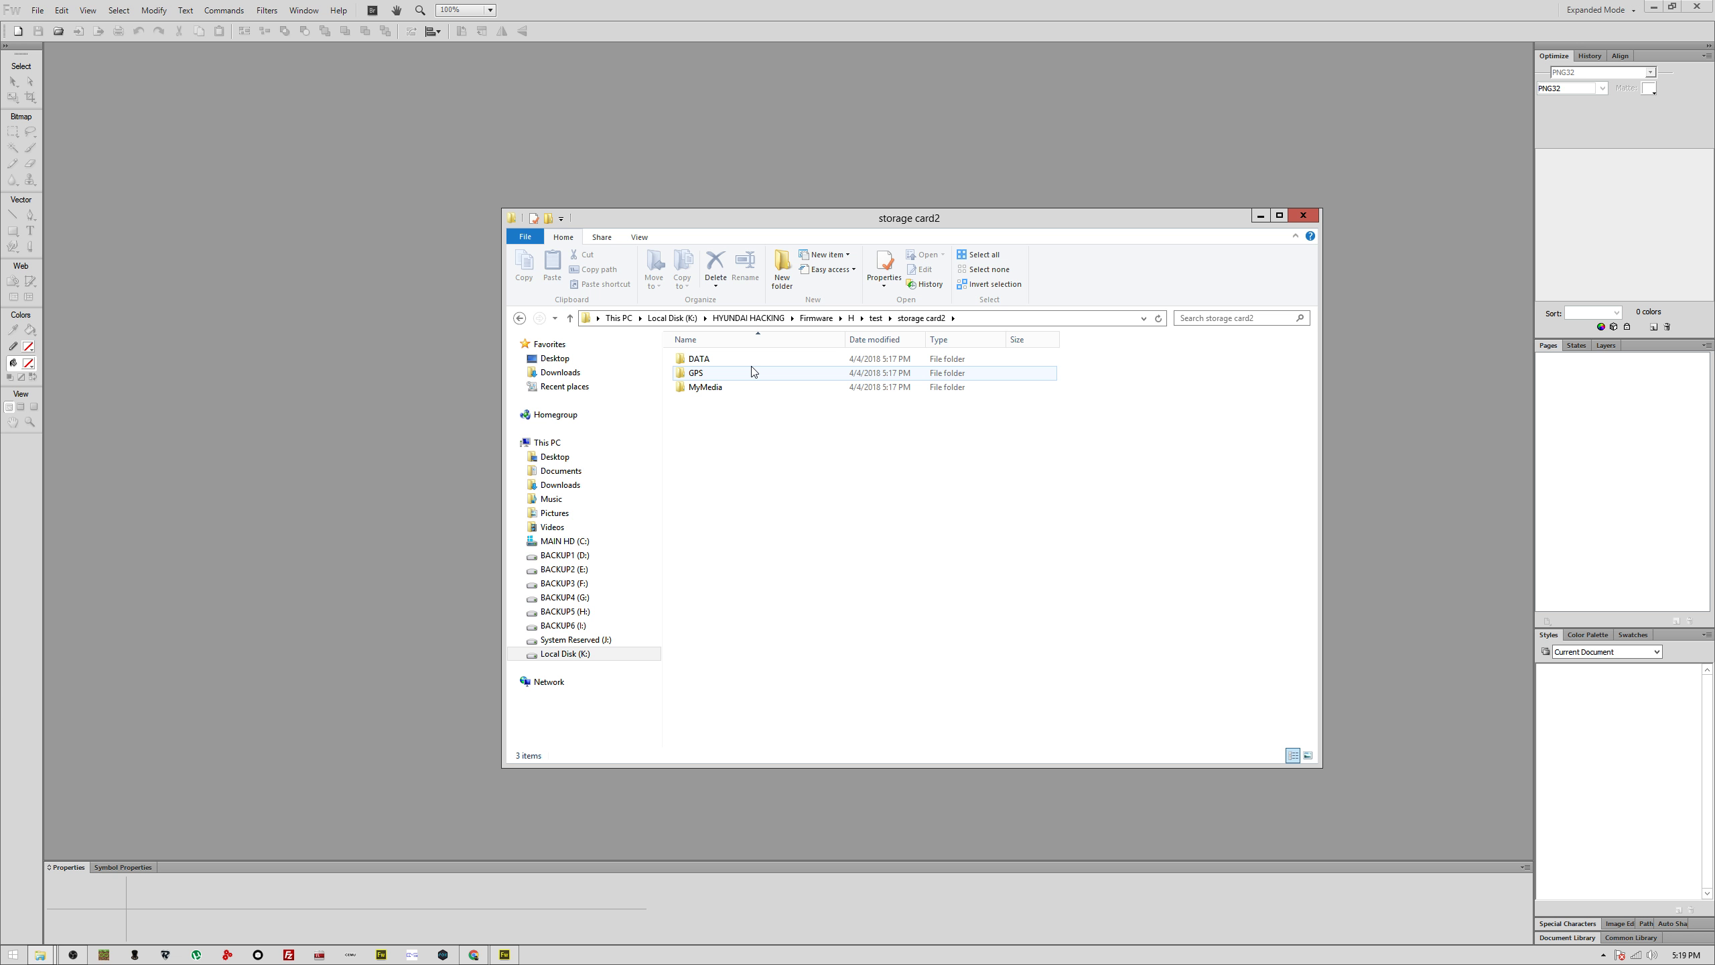
key("BackSpace")
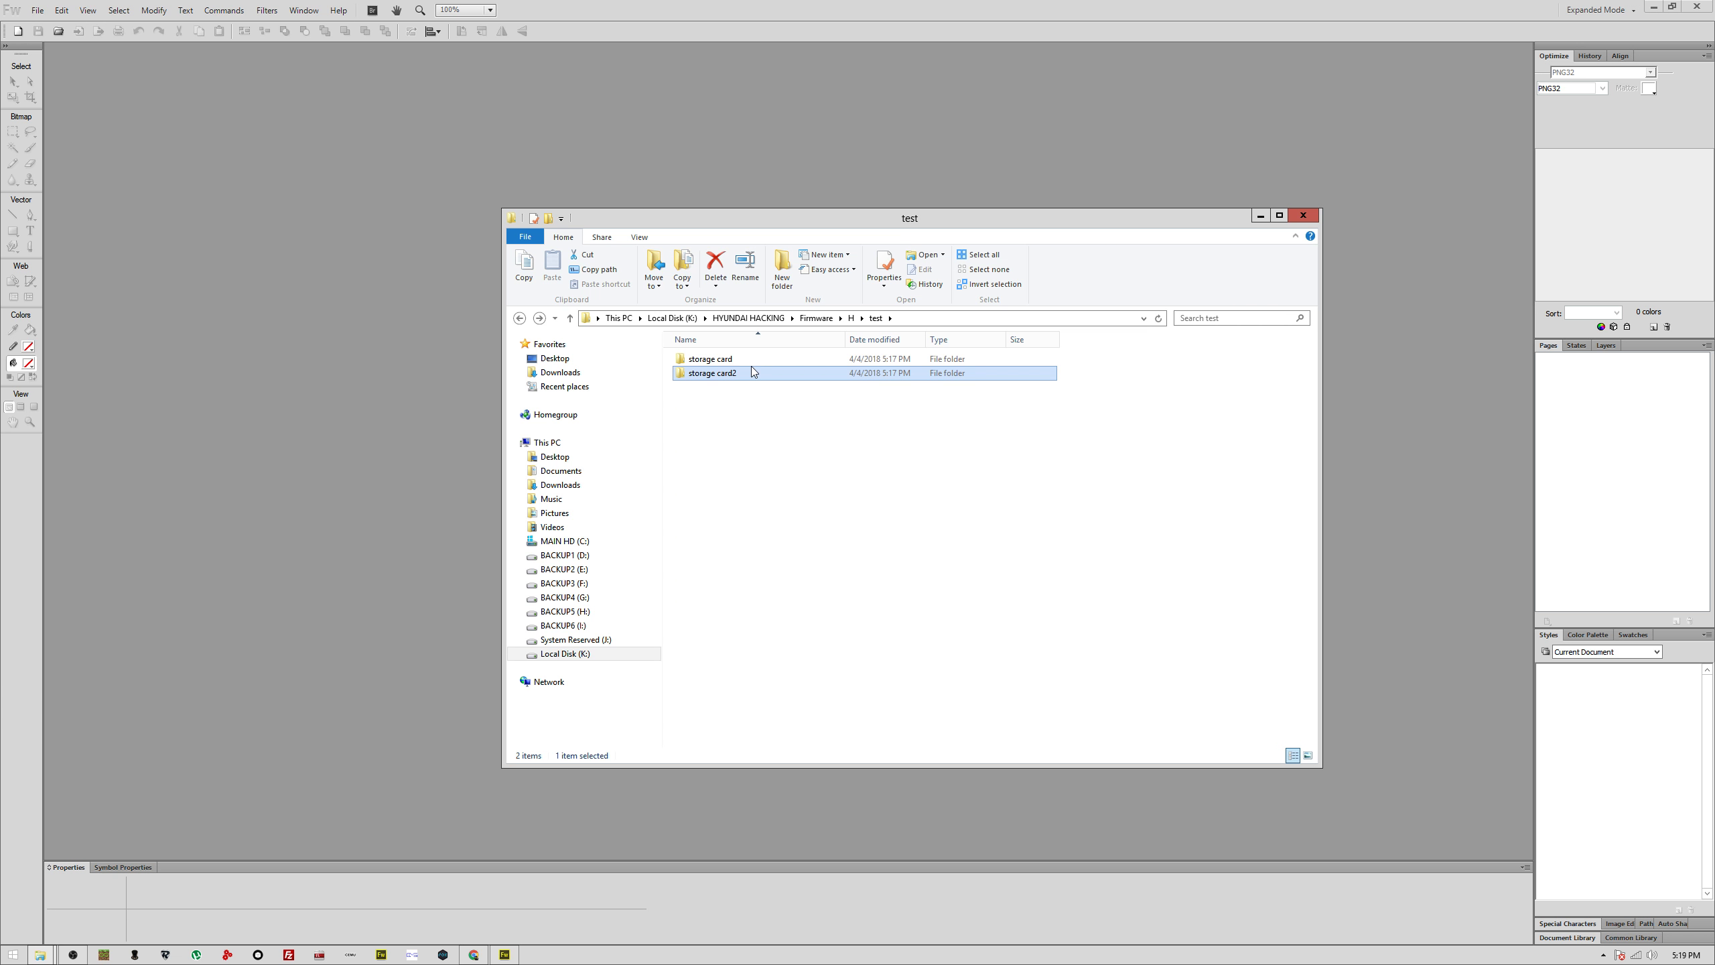
double_click(750, 360)
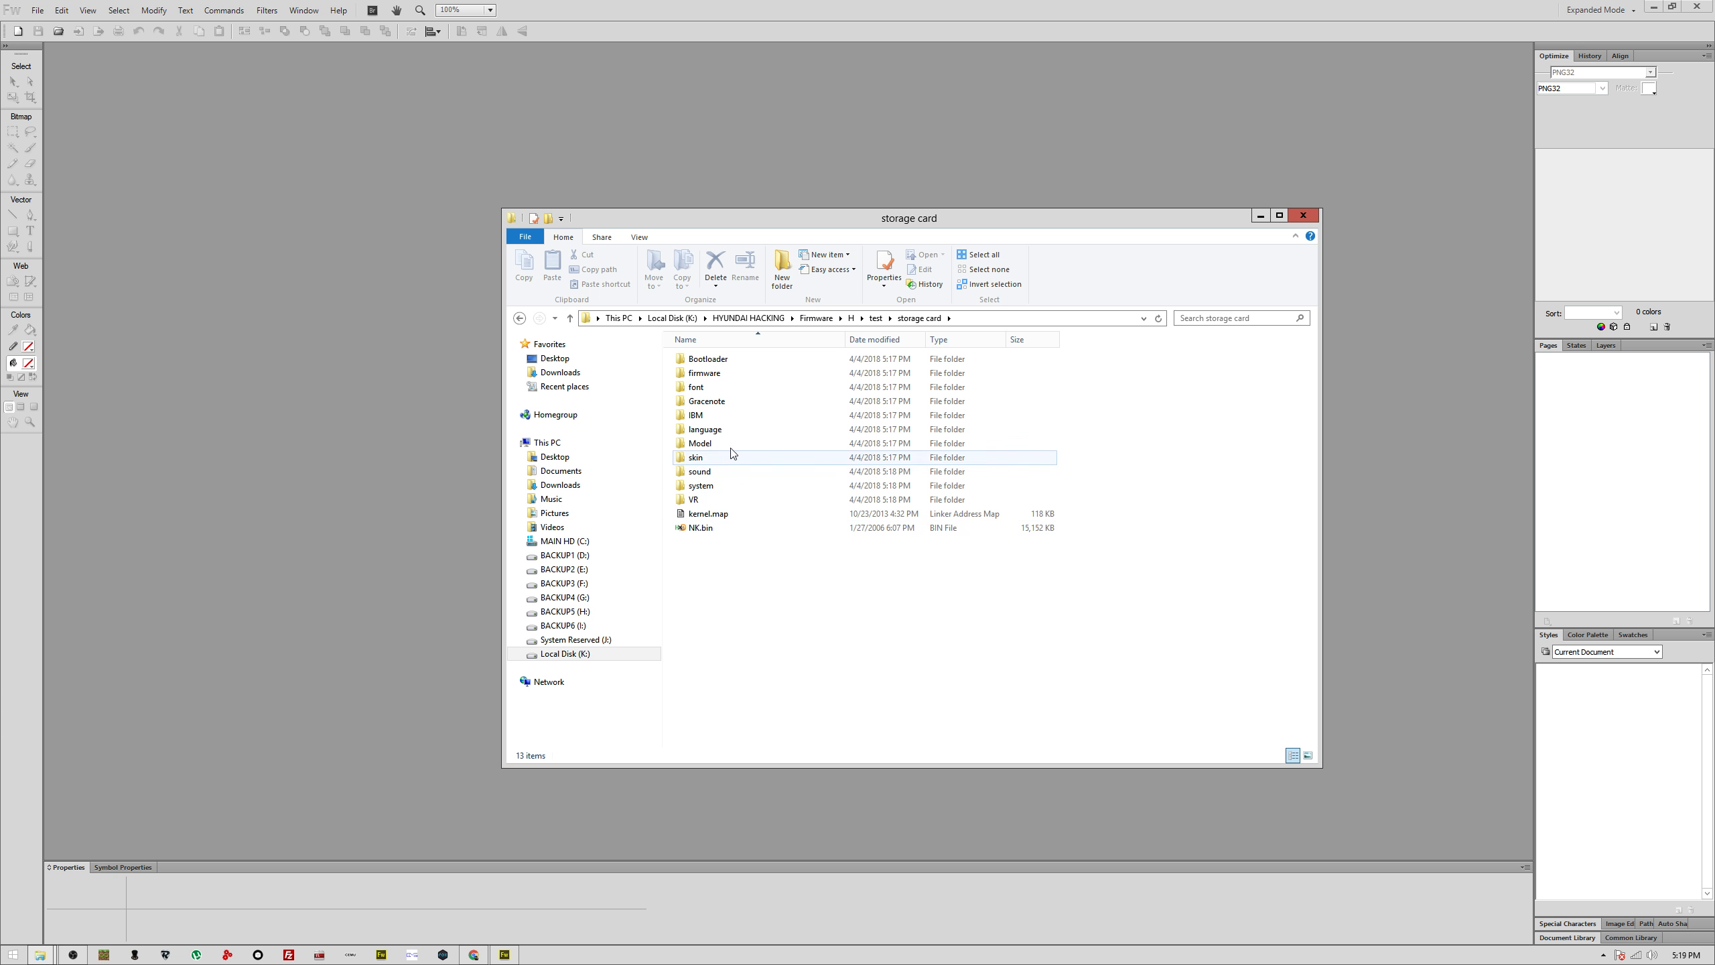
Step: Preview the HDBa1.ttf typeface from the font folder, close the preview and return to the storage card folder
double_click(755, 396)
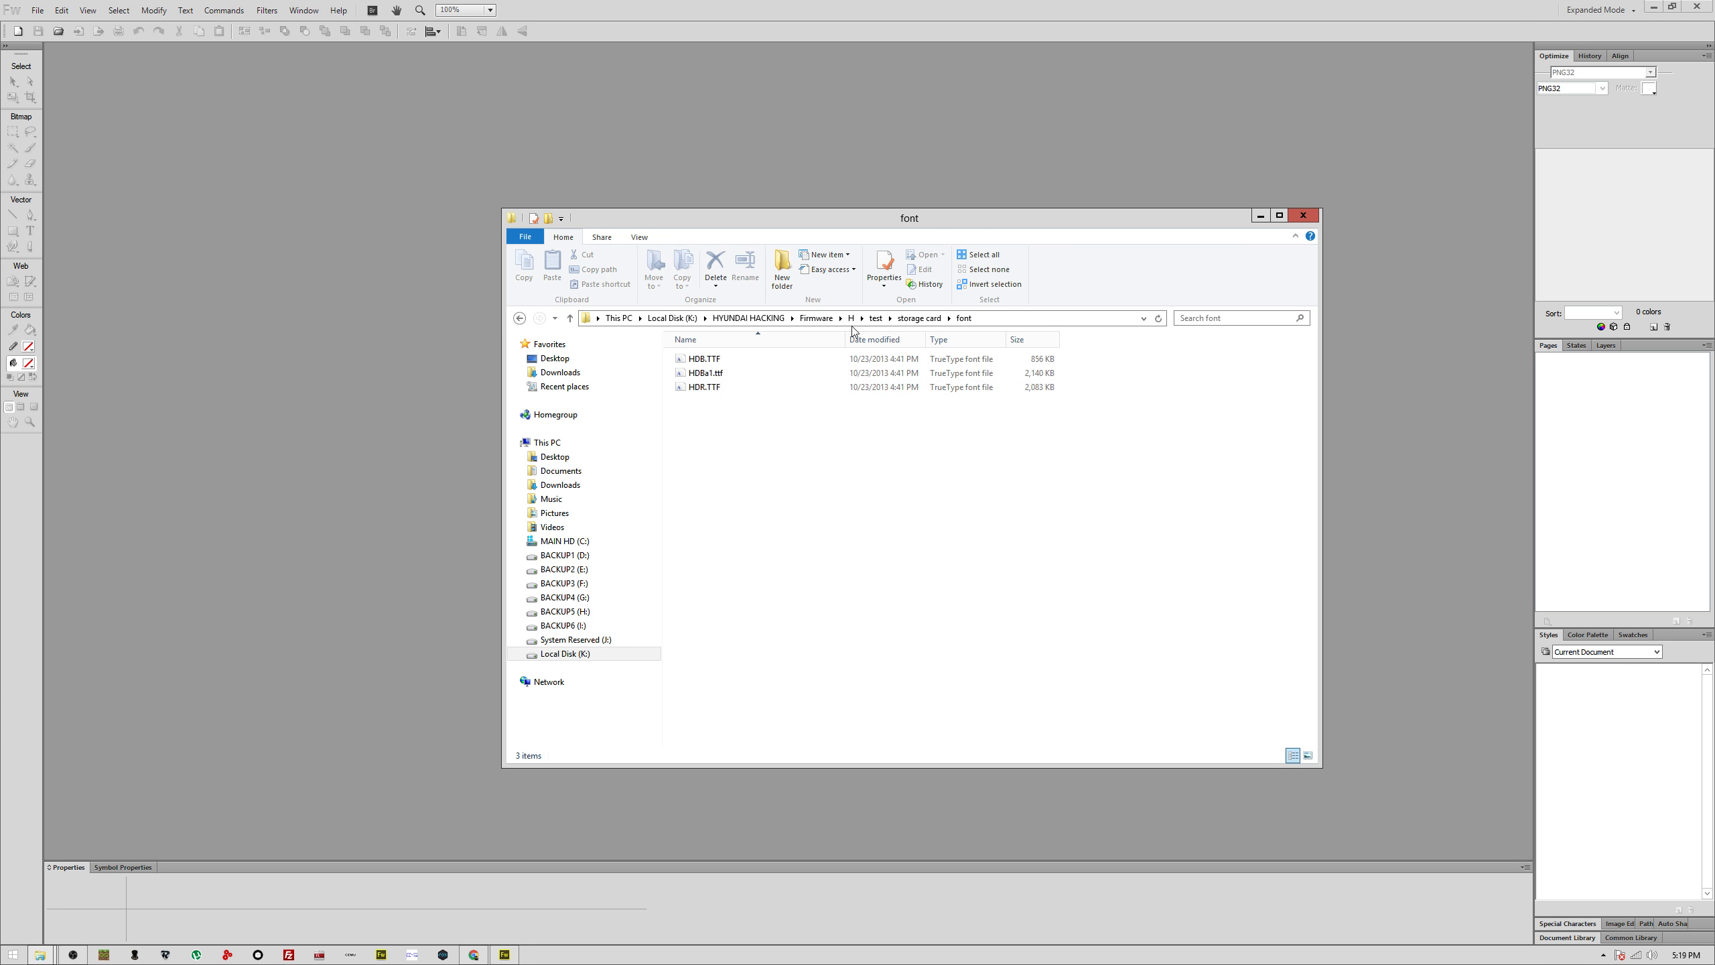
left_click(922, 321)
double_click(812, 382)
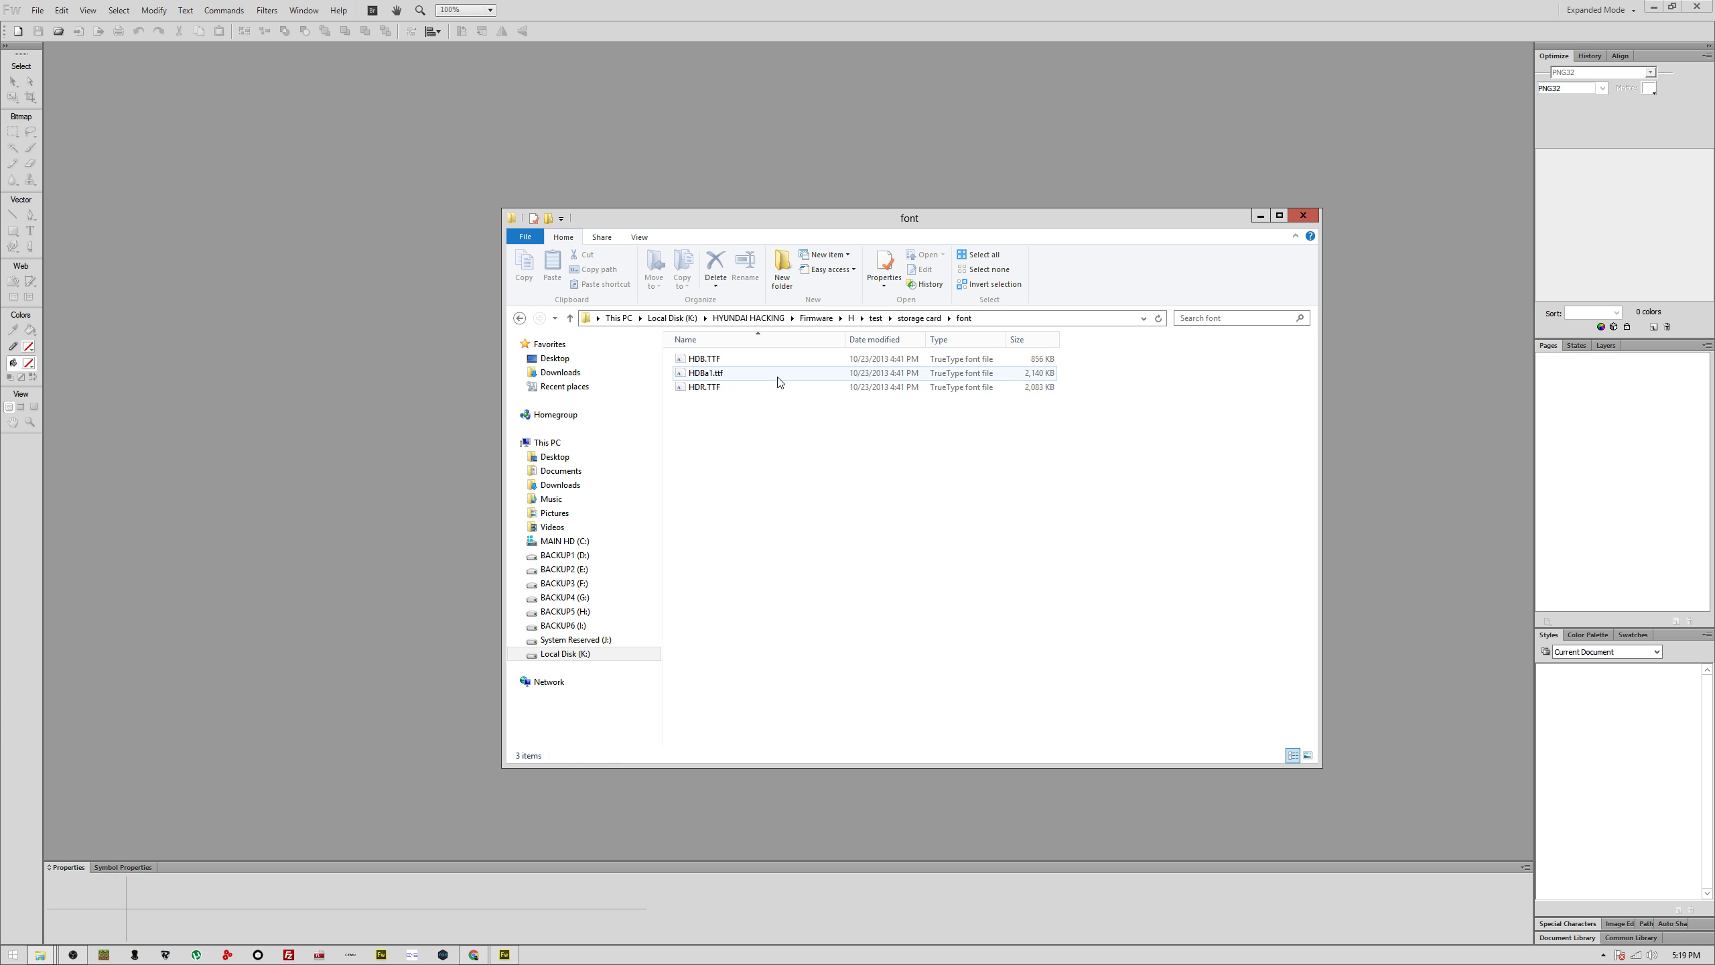
left_click(778, 375)
double_click(778, 378)
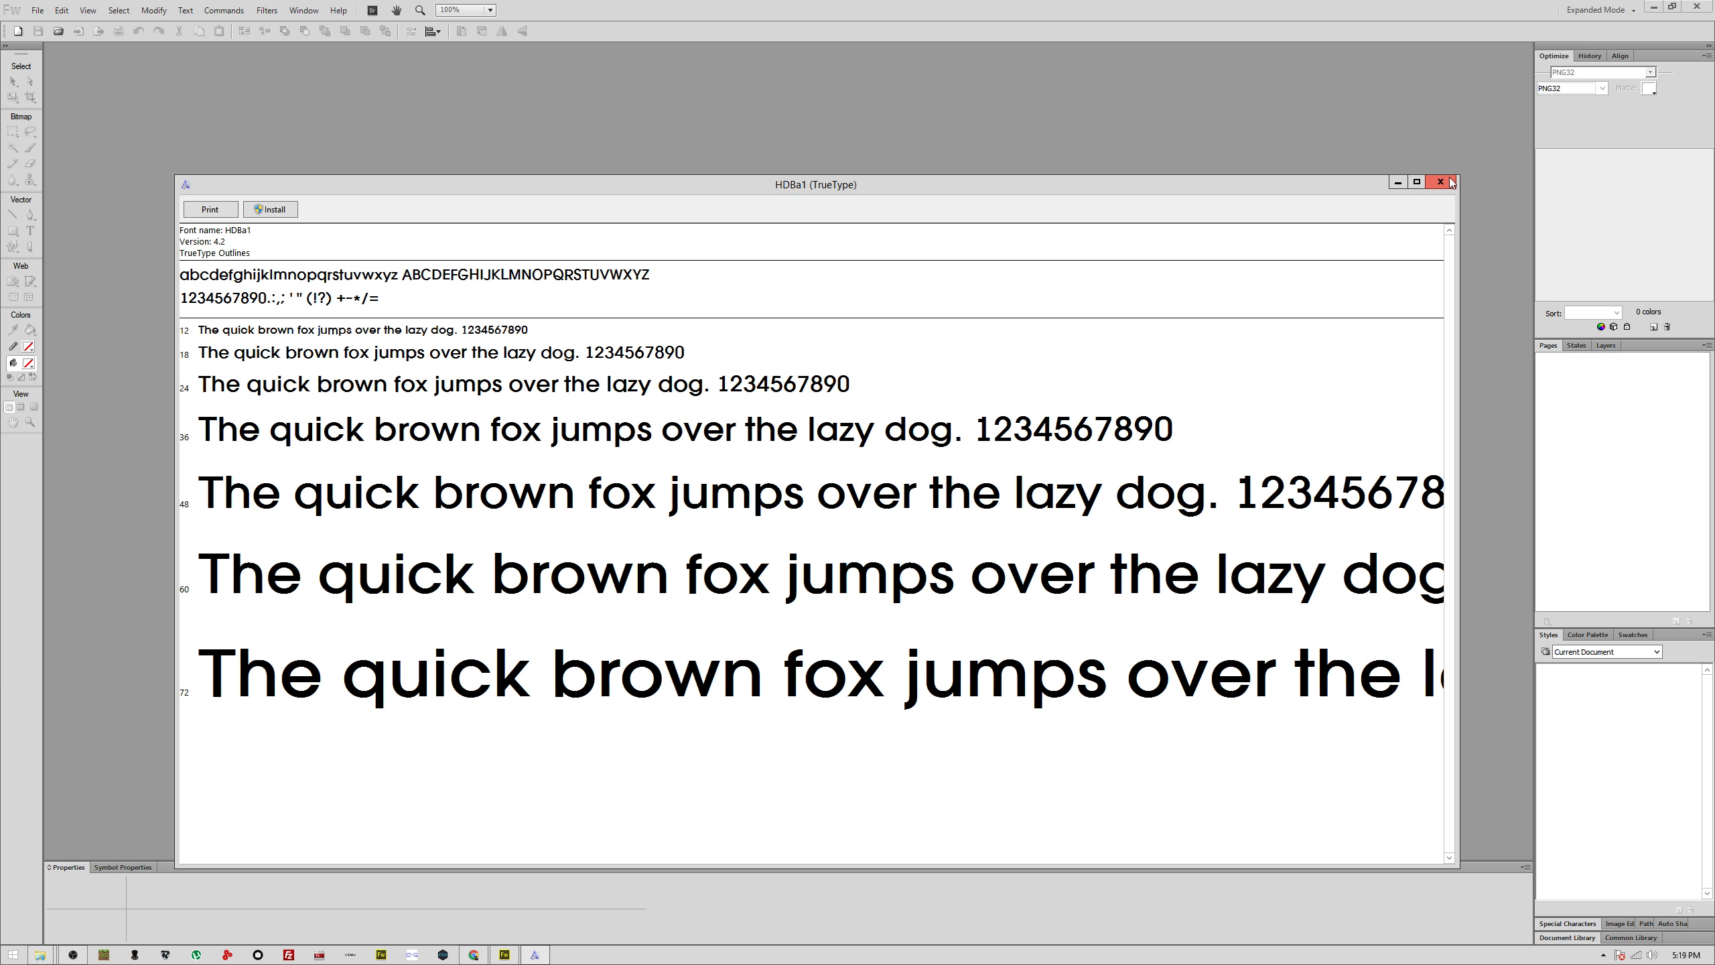
left_click(1451, 178)
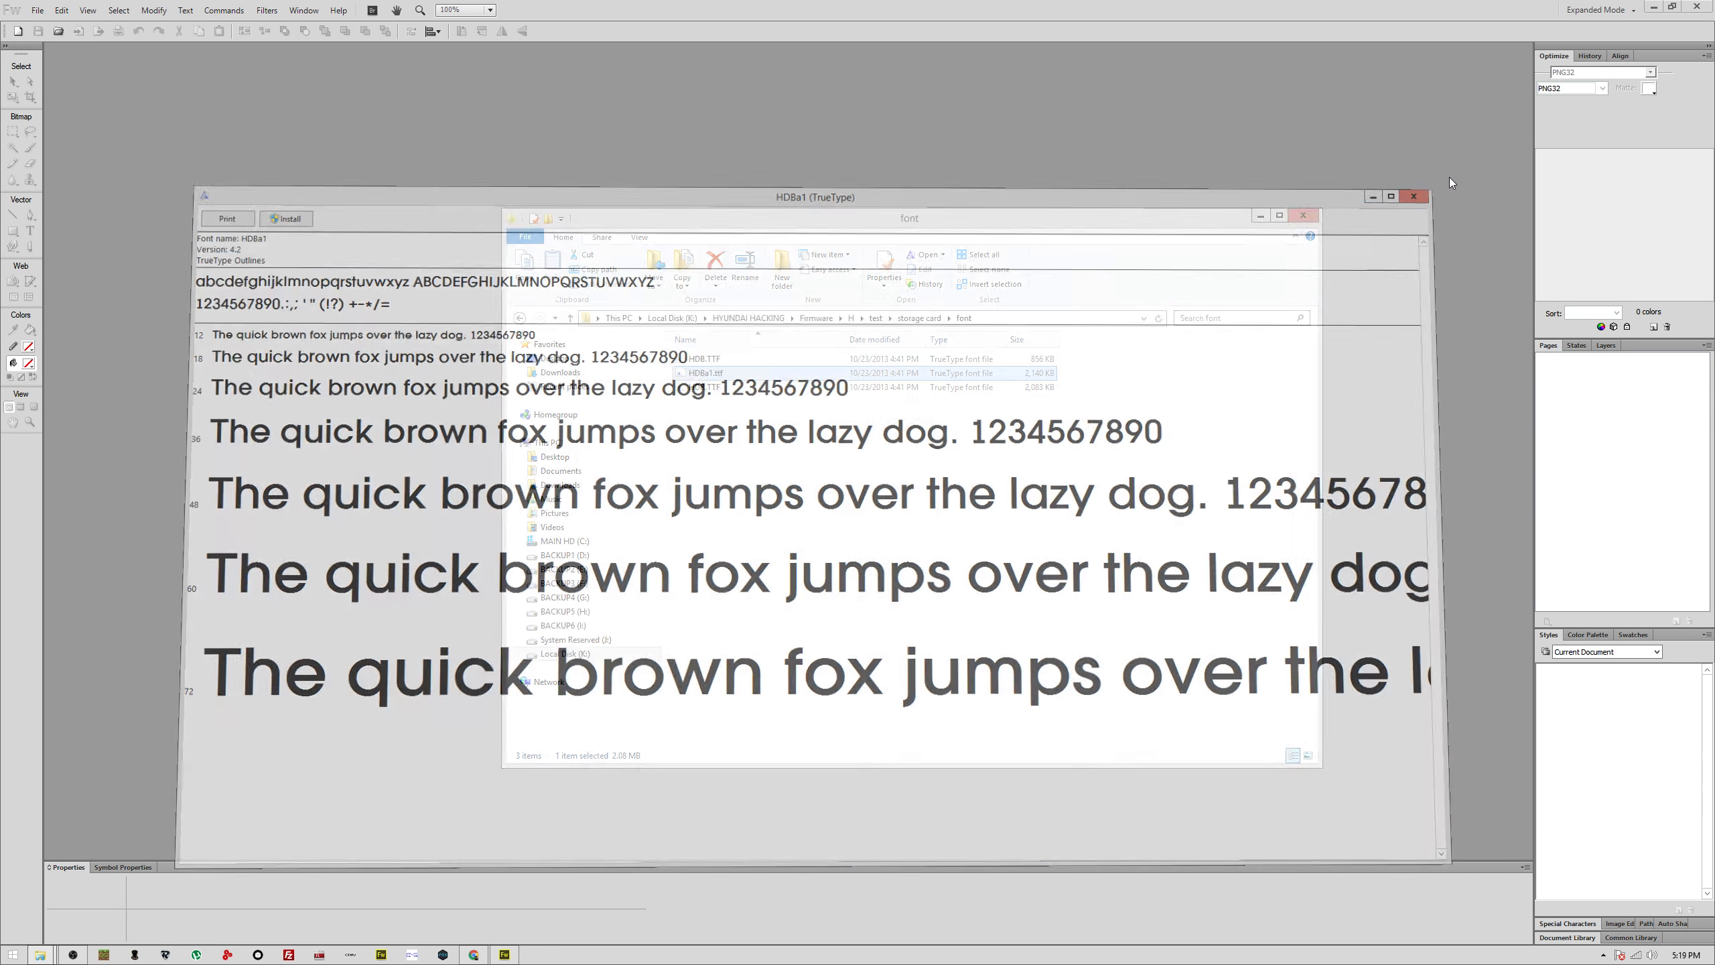
left_click(919, 318)
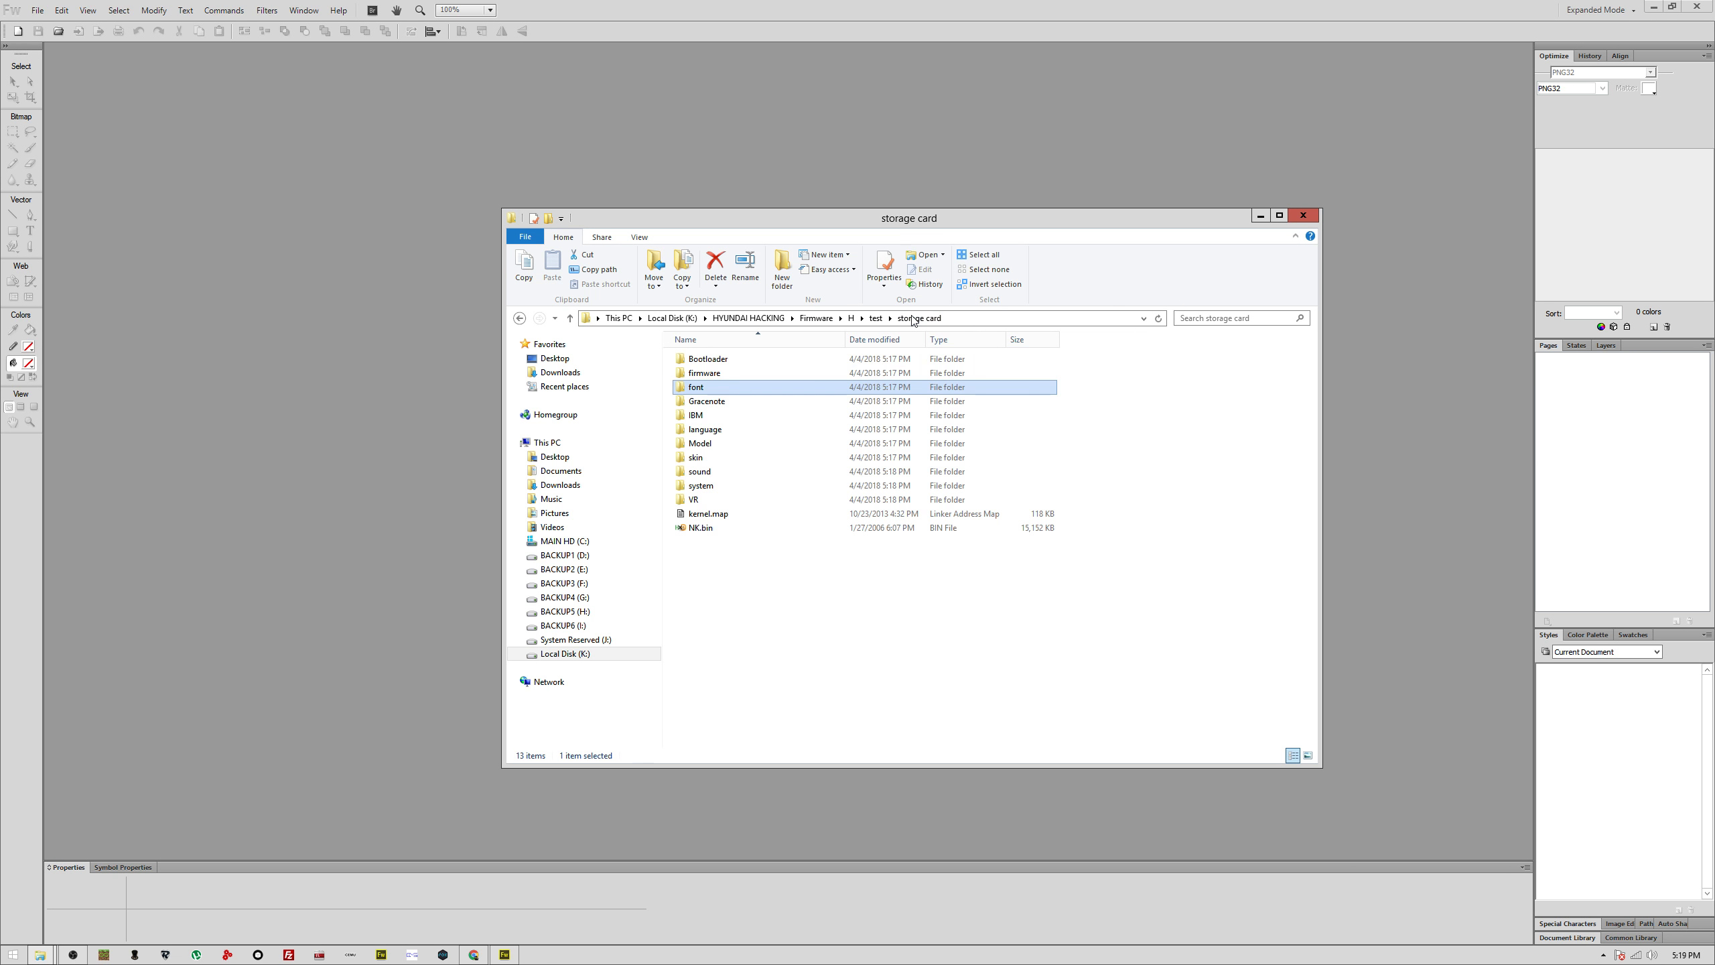
Step: Look through the Gracenote folder and the EN folder inside IBM, returning to the storage card folder
double_click(792, 401)
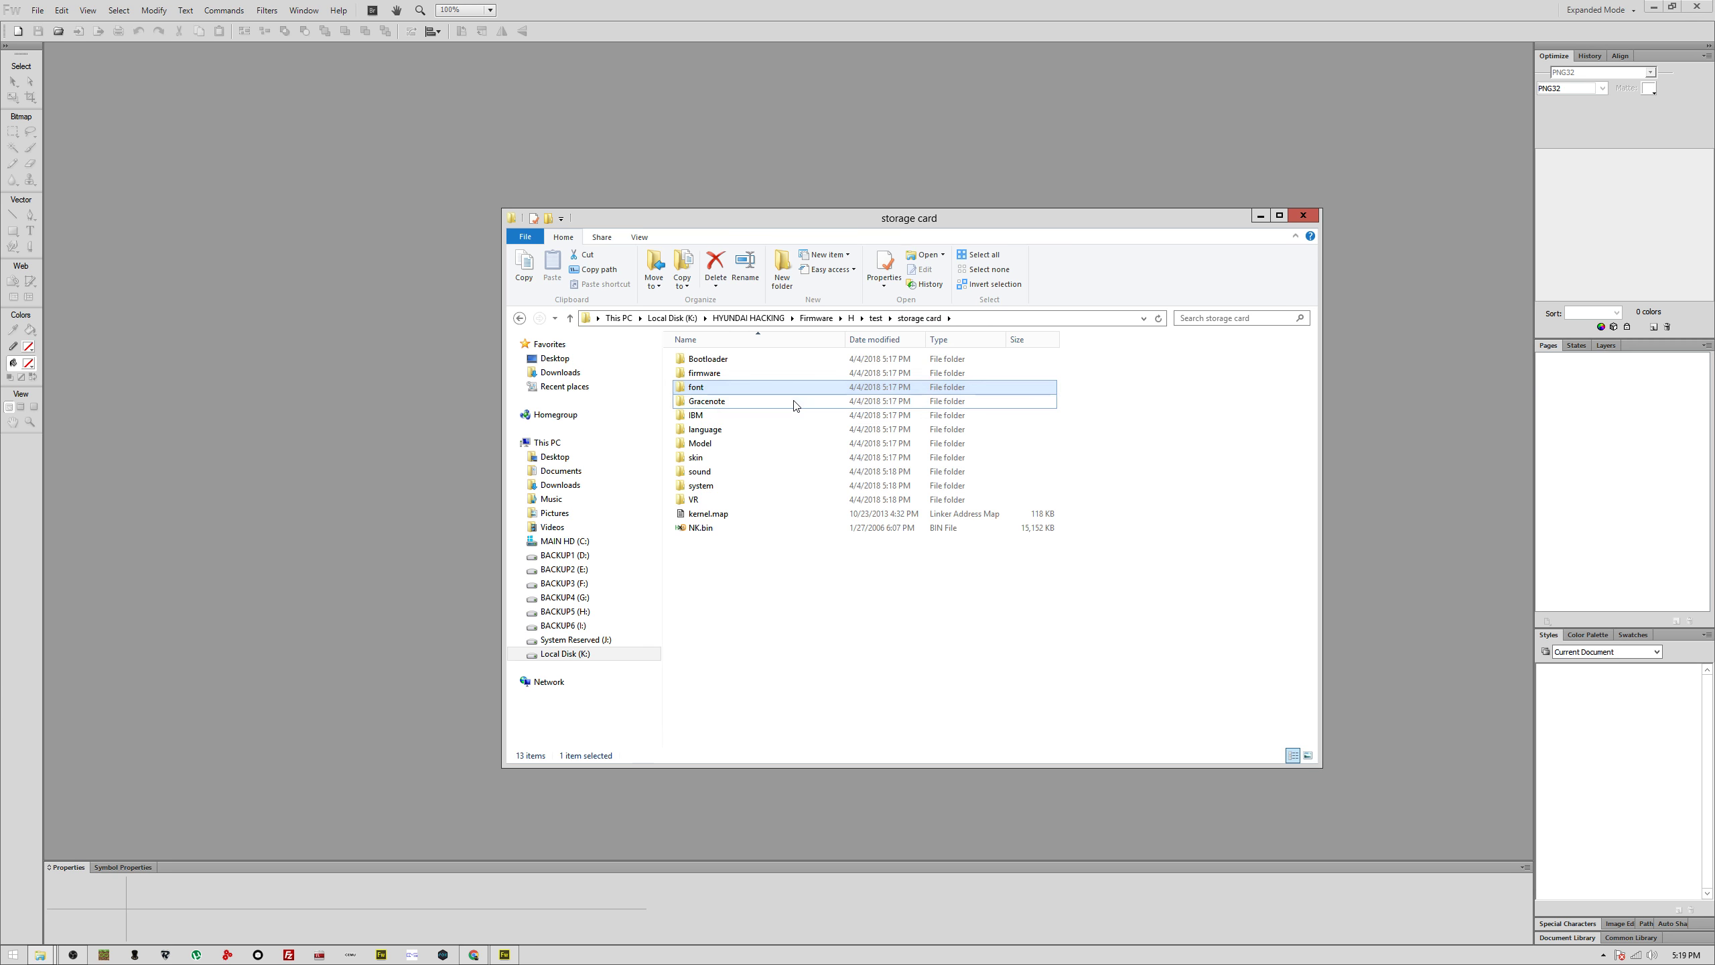
left_click(919, 318)
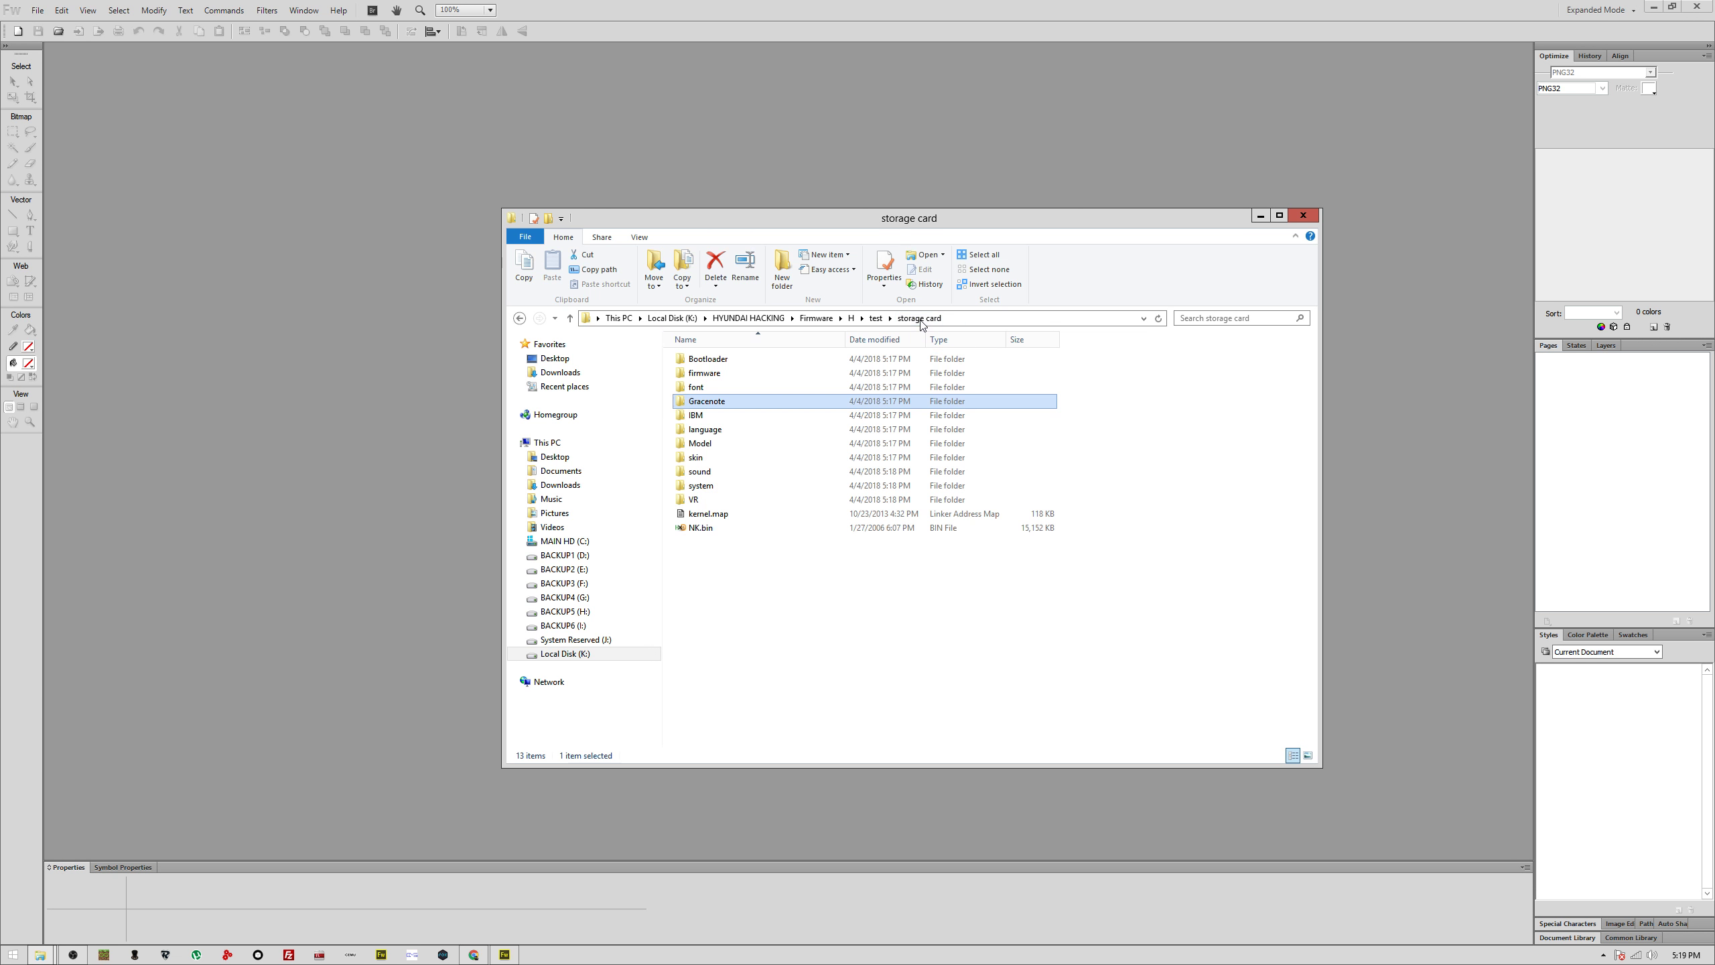
double_click(789, 417)
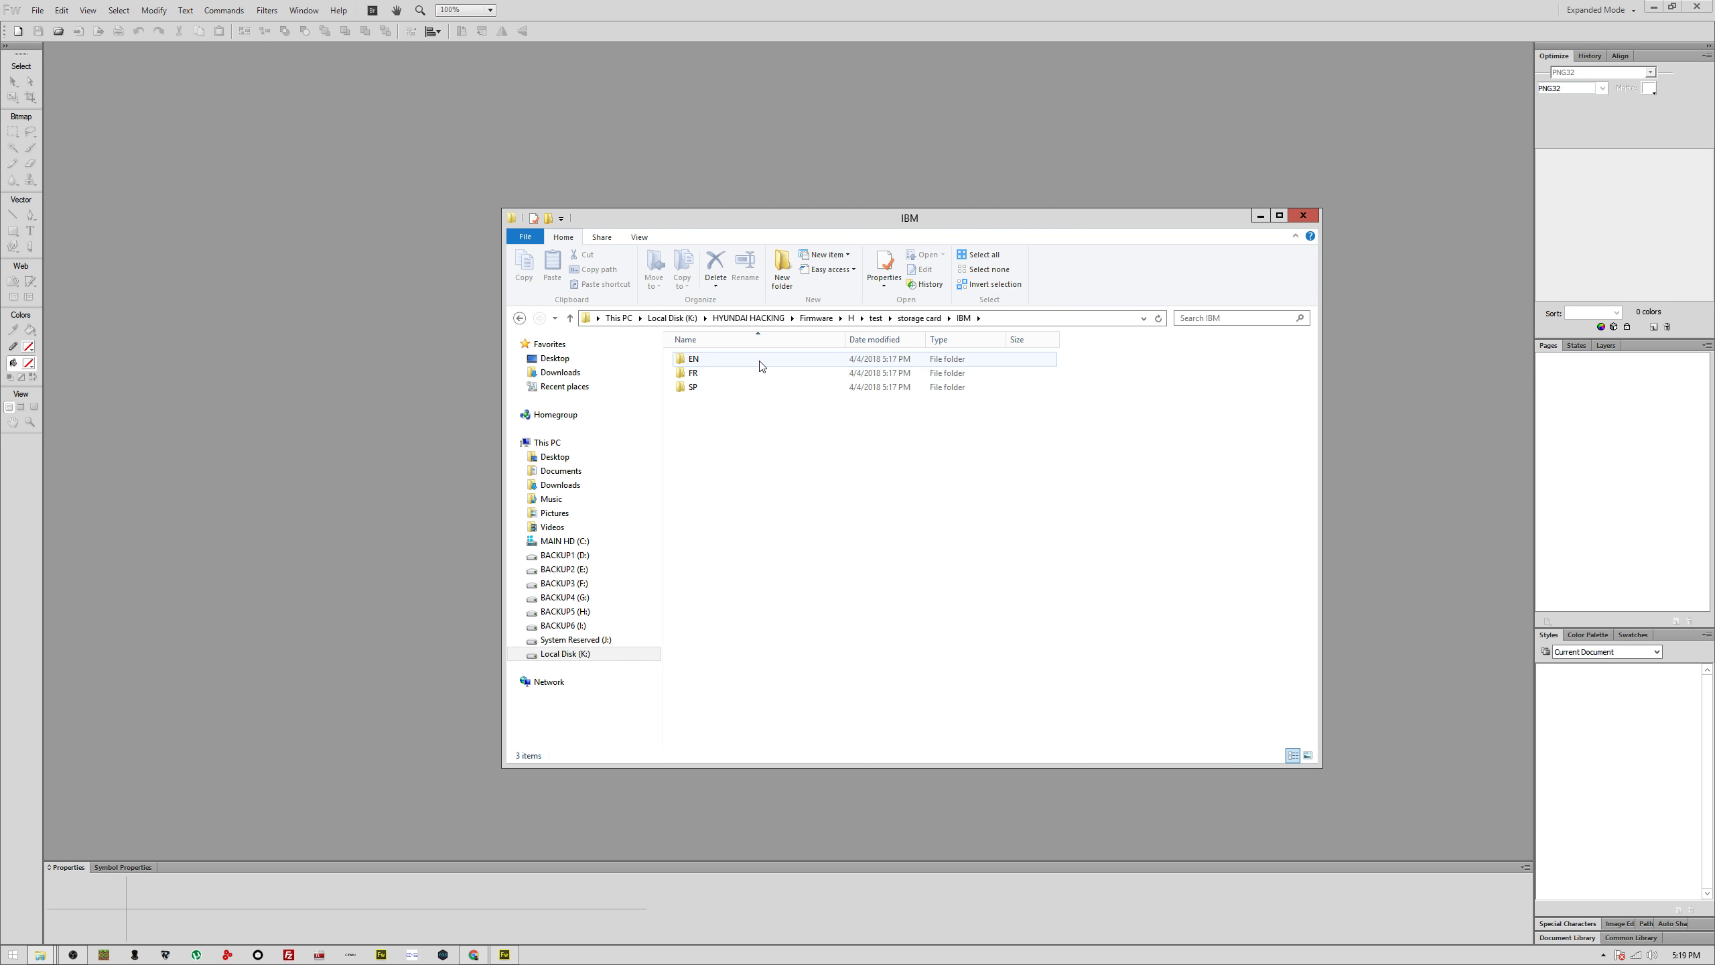
double_click(761, 366)
left_click(927, 318)
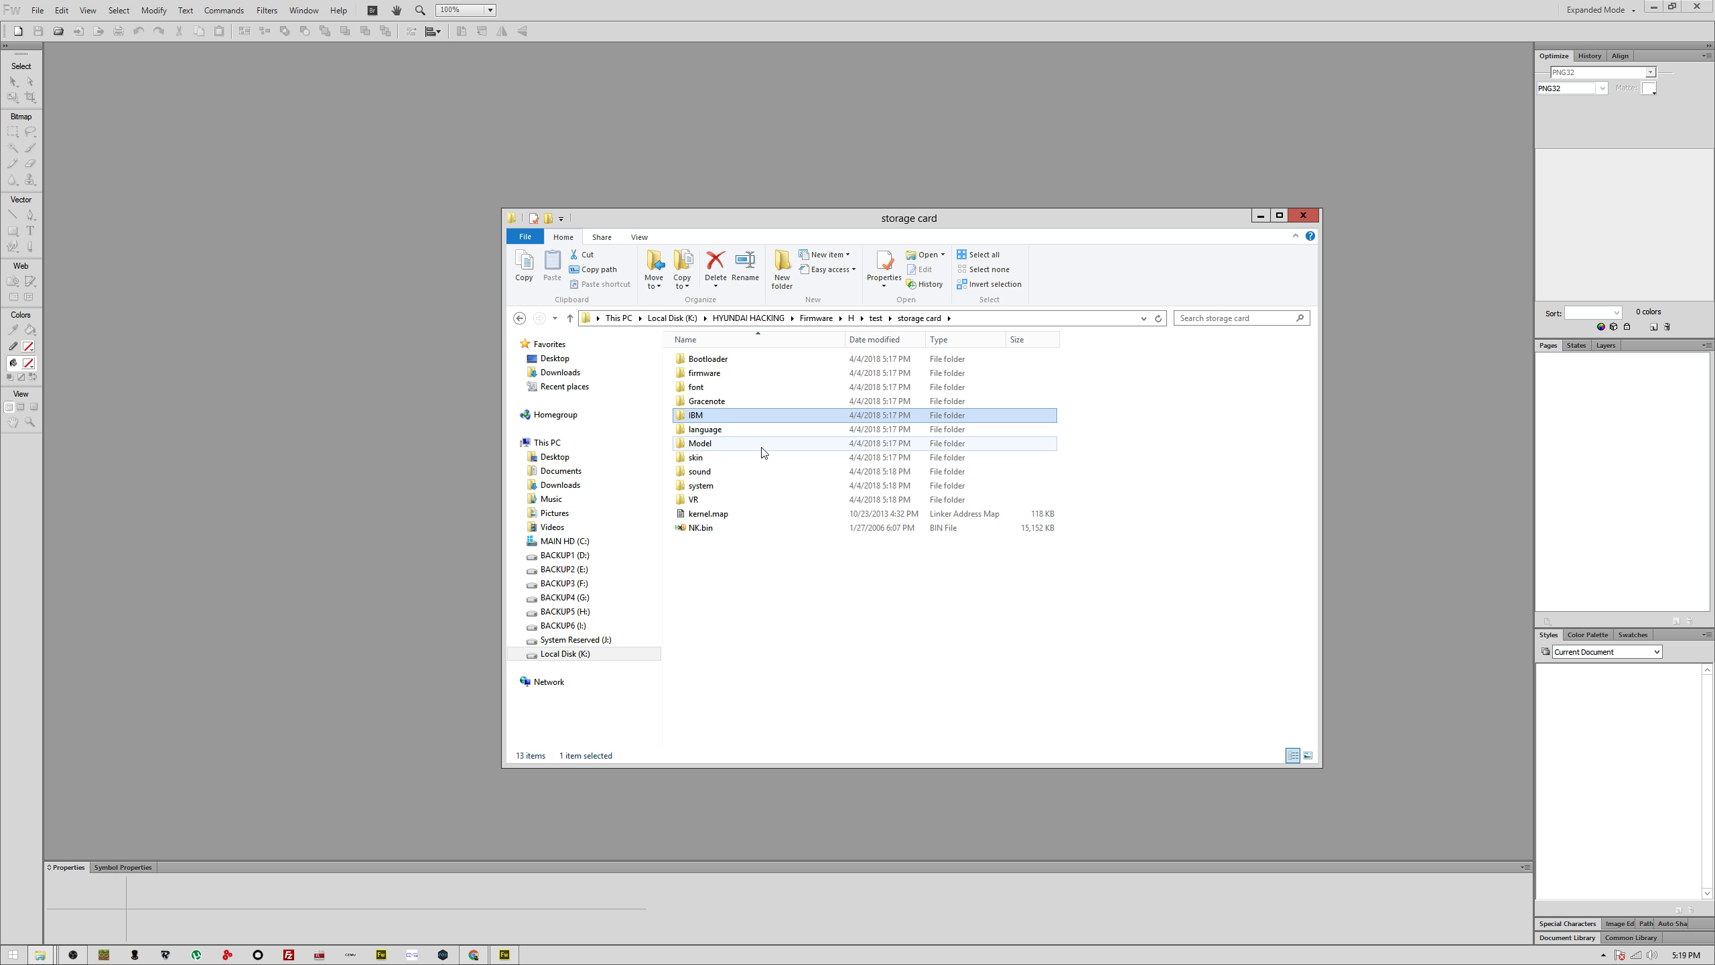
Step: Read carlist.ini from the Model folder in Notepad, close it and return to the storage card folder
double_click(762, 449)
left_click(716, 363)
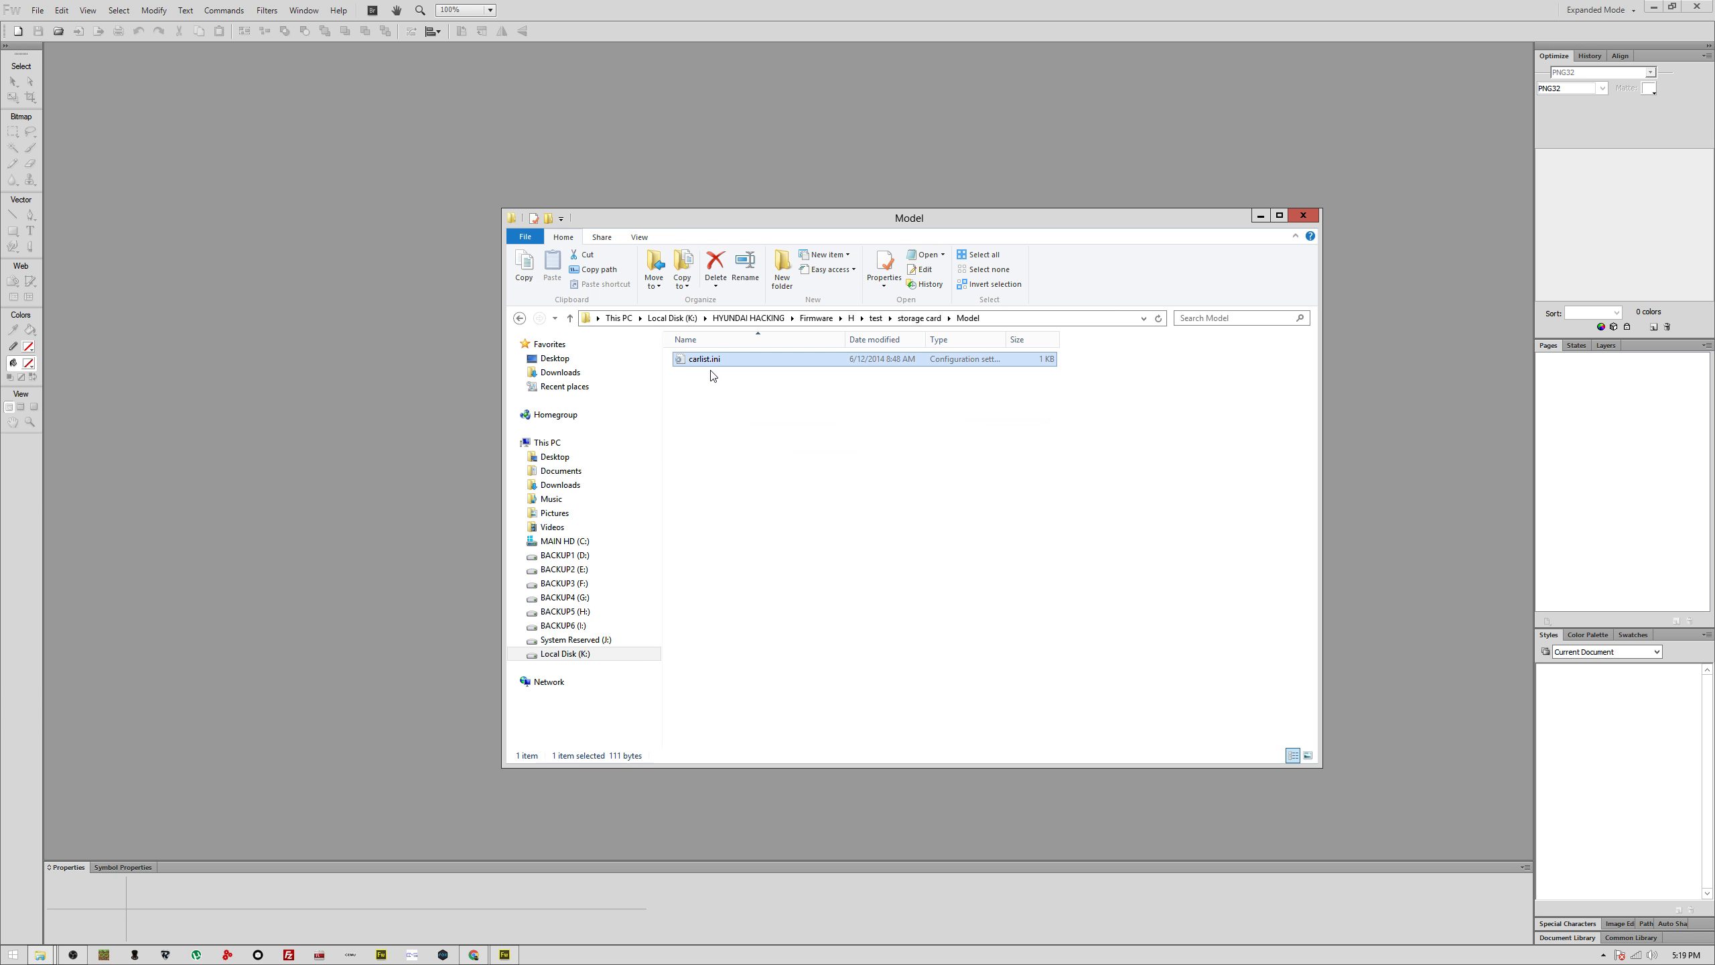
left_click(766, 390)
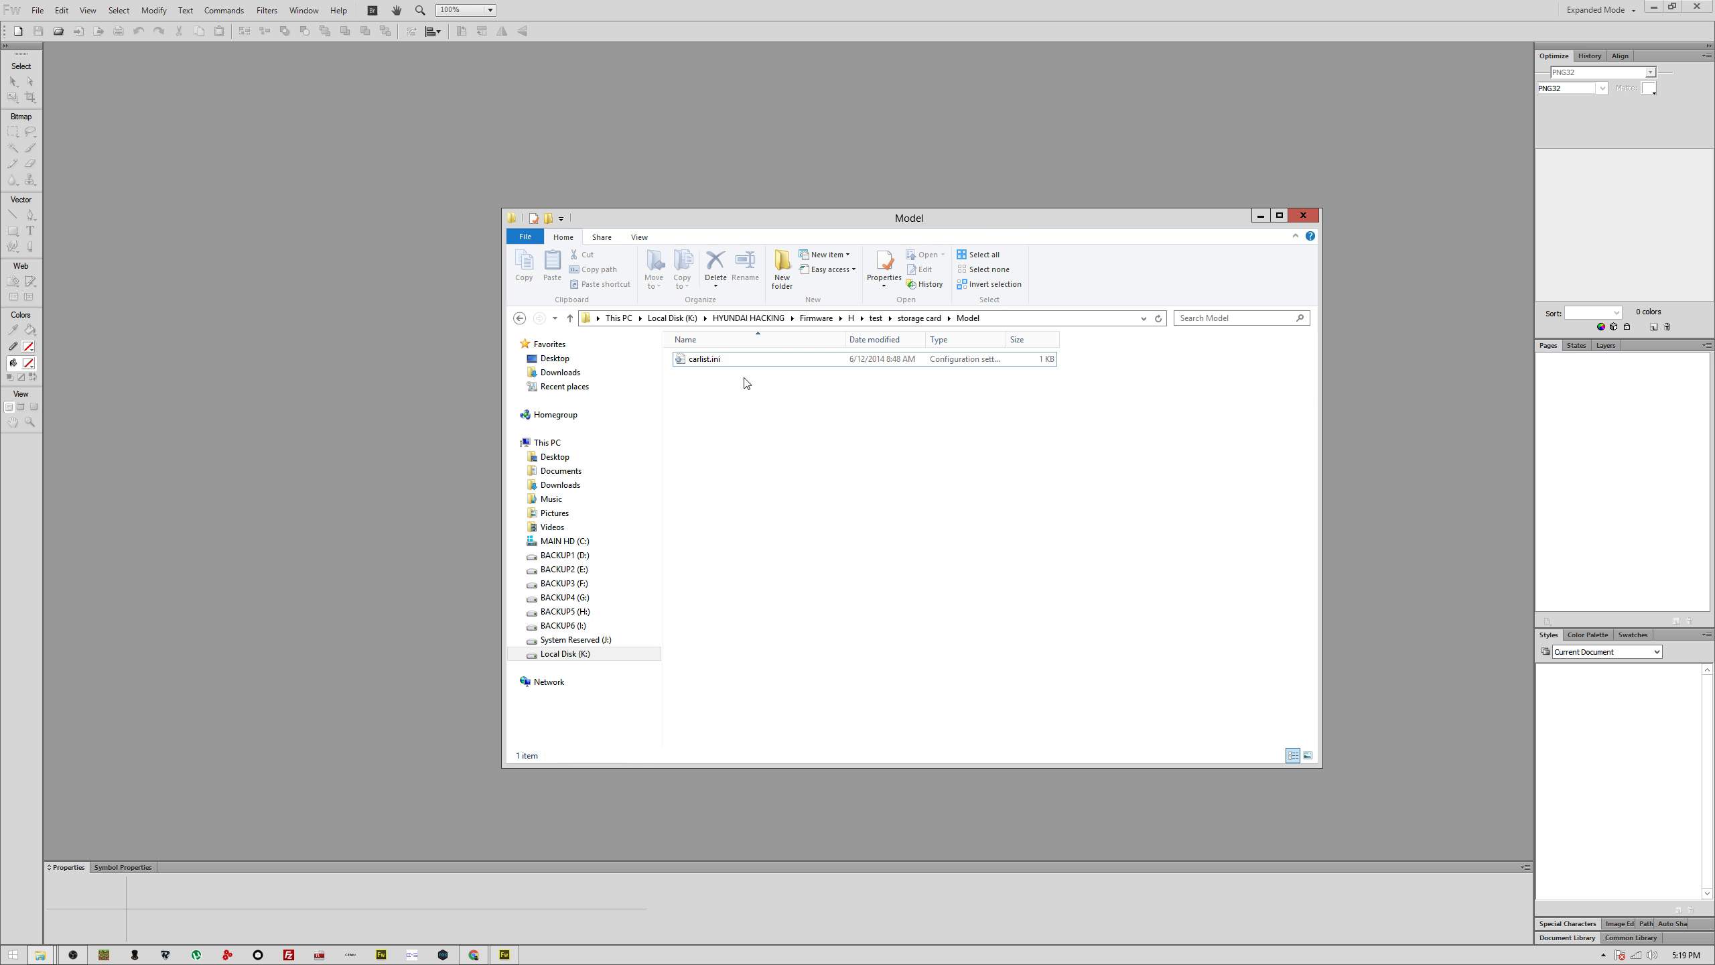
left_click(716, 365)
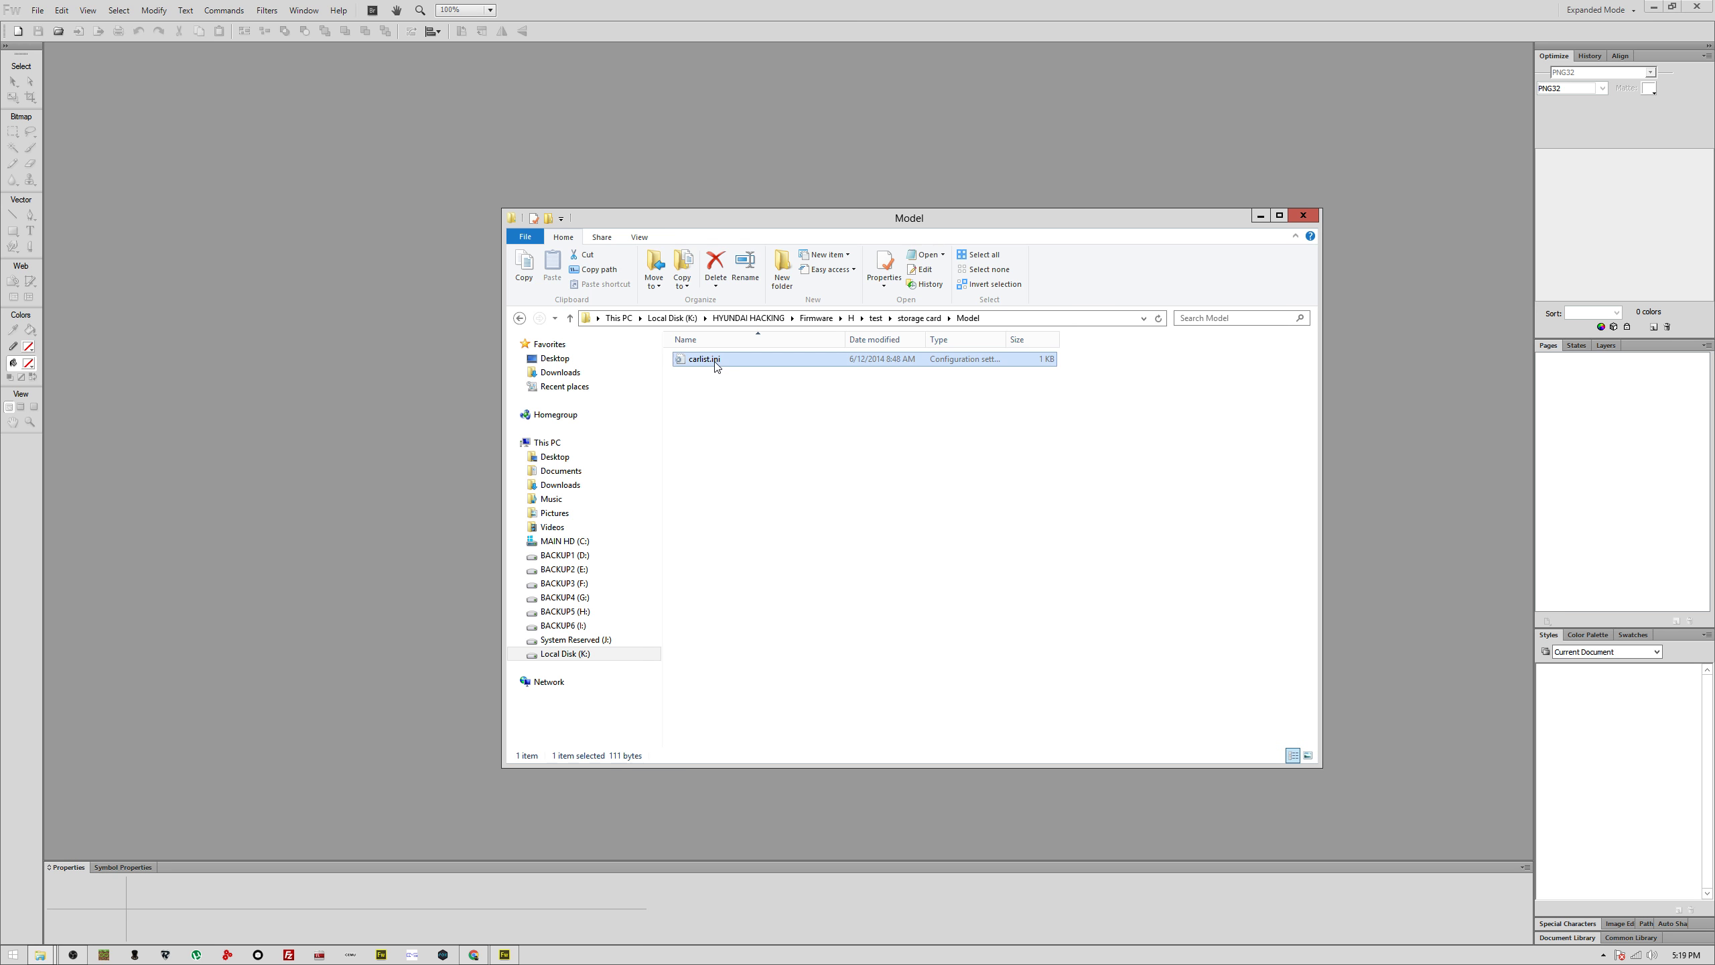
double_click(716, 365)
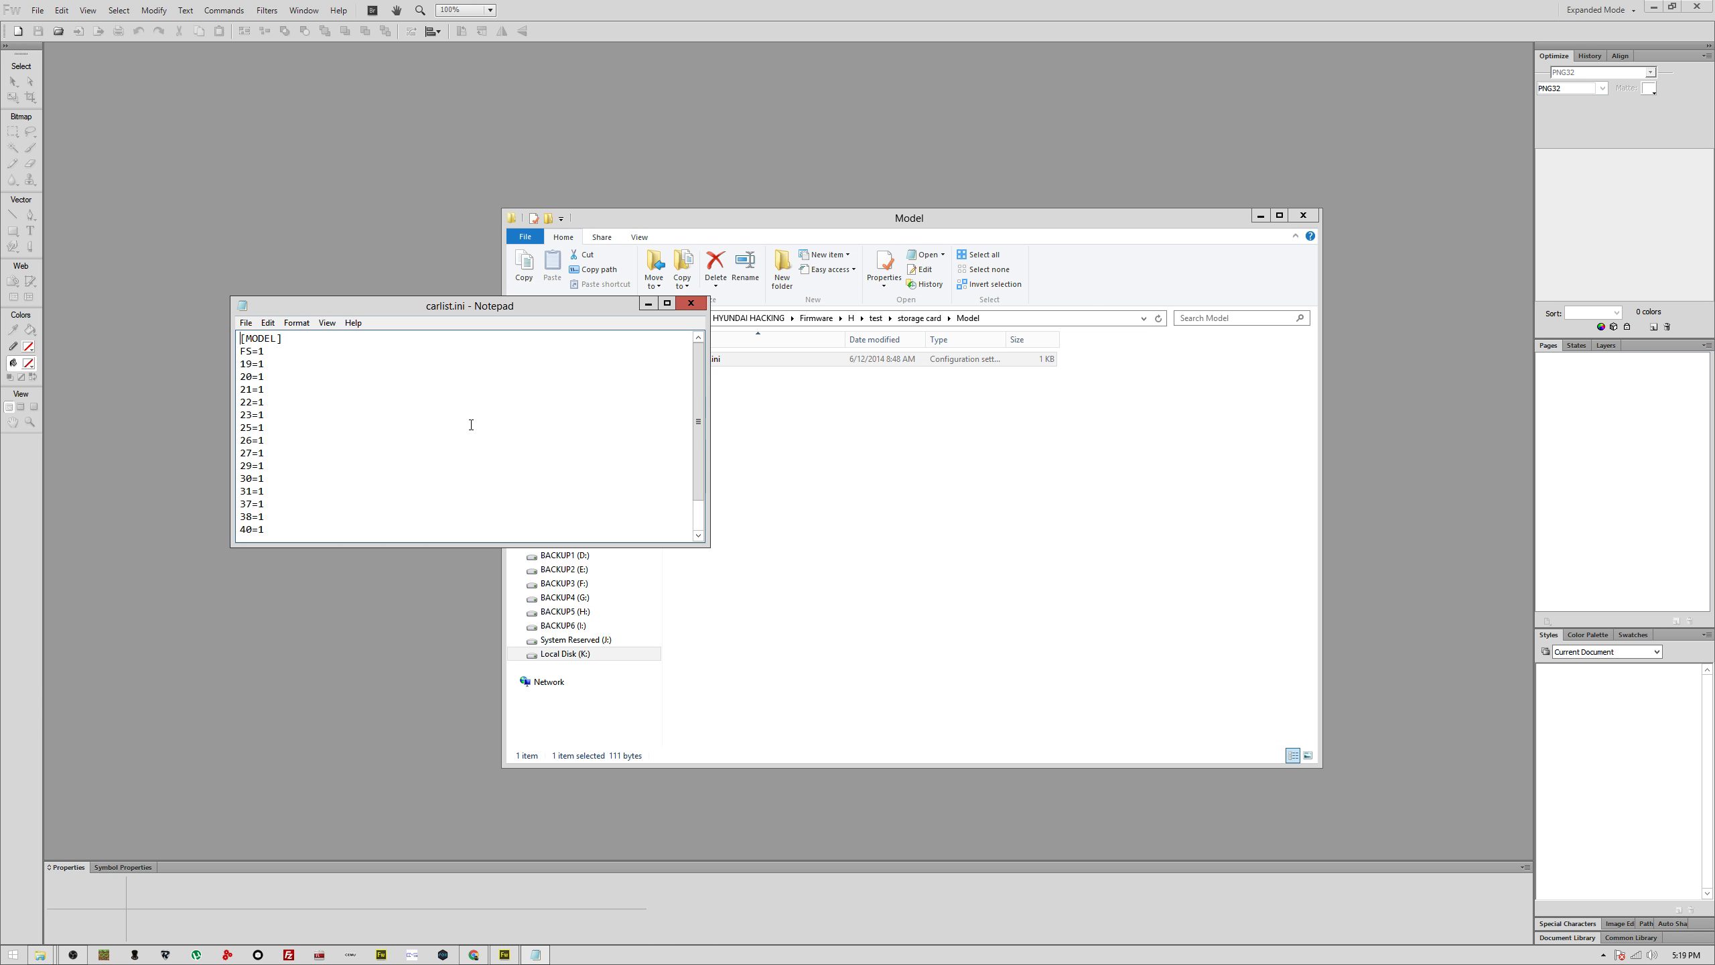
left_click(680, 308)
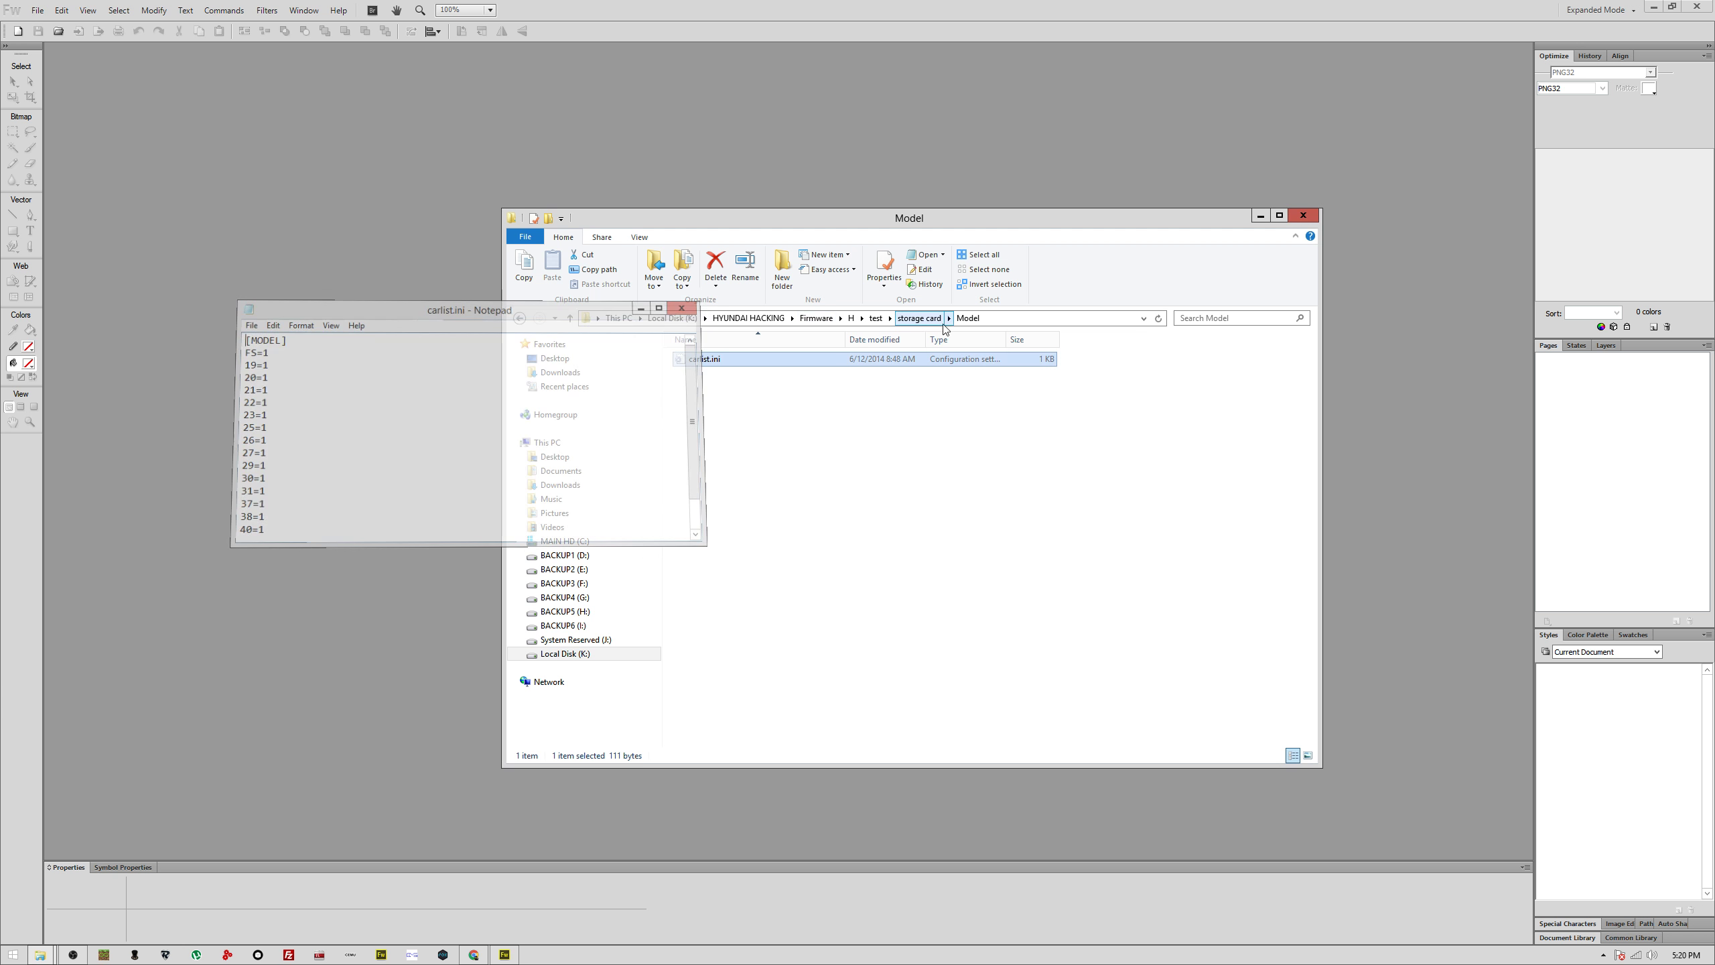
left_click(919, 317)
Step: Check the phonering.pcm file in the sound folder and go back to storage card
double_click(719, 373)
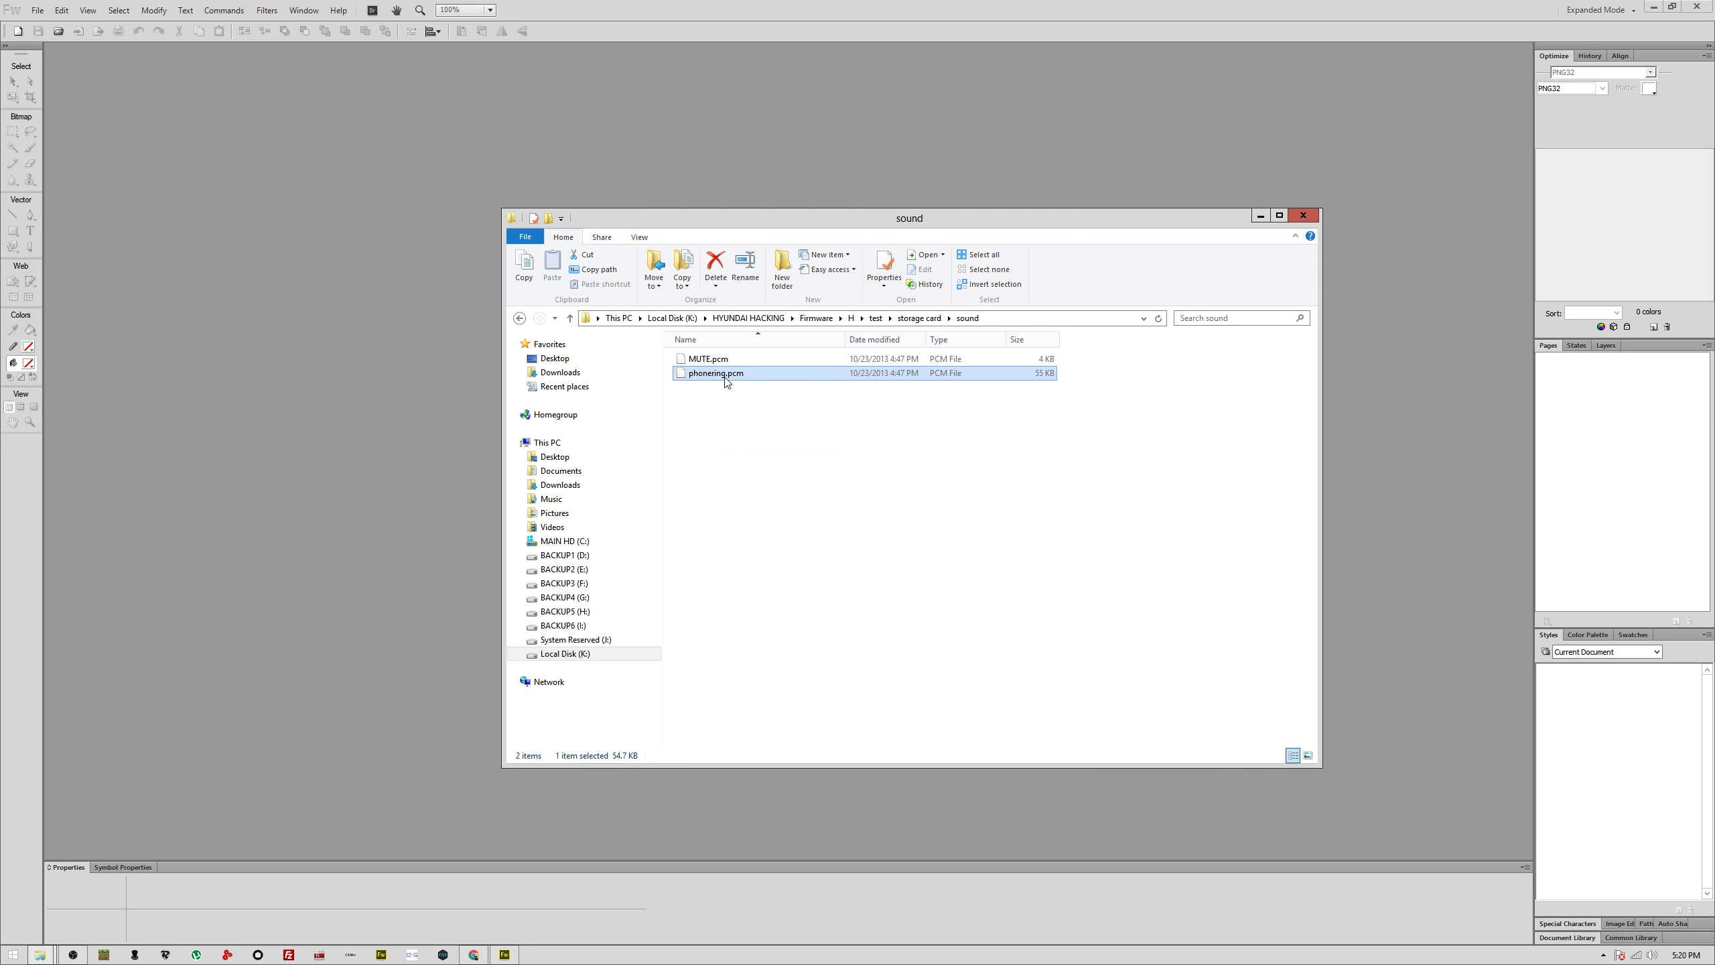
left_click(723, 376)
left_click(920, 318)
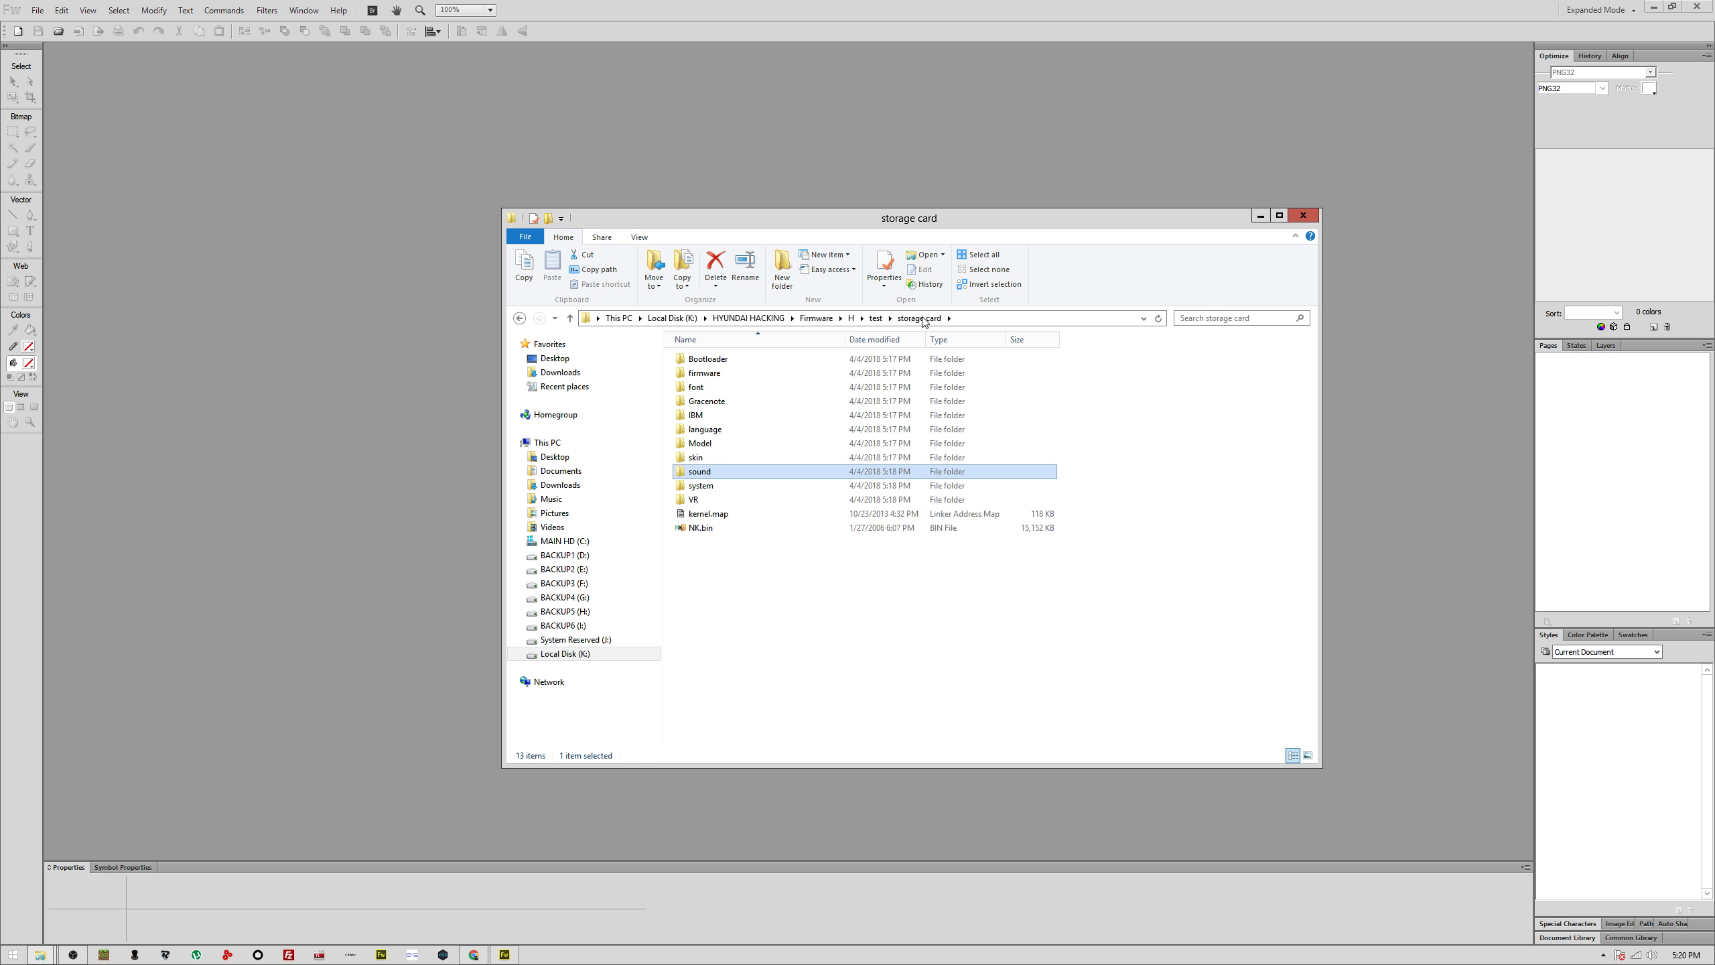
Step: Look into the system folder, go back, and open the skin folder with type_a selected
double_click(786, 486)
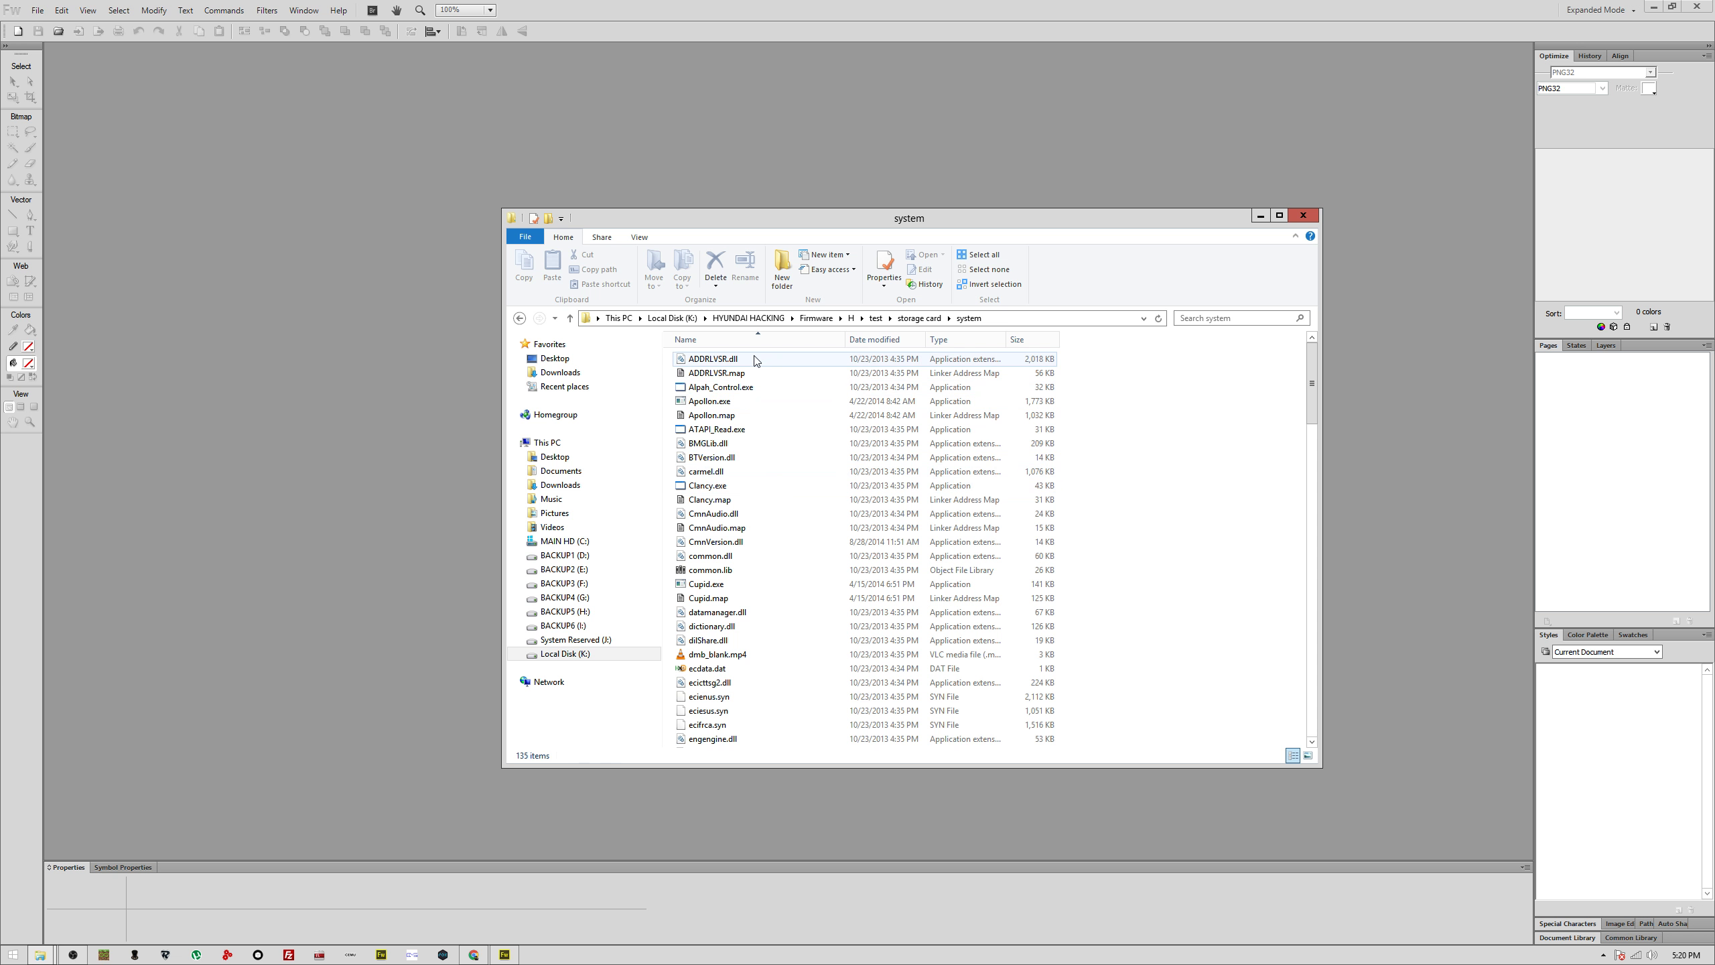
key("alt+Left")
double_click(737, 458)
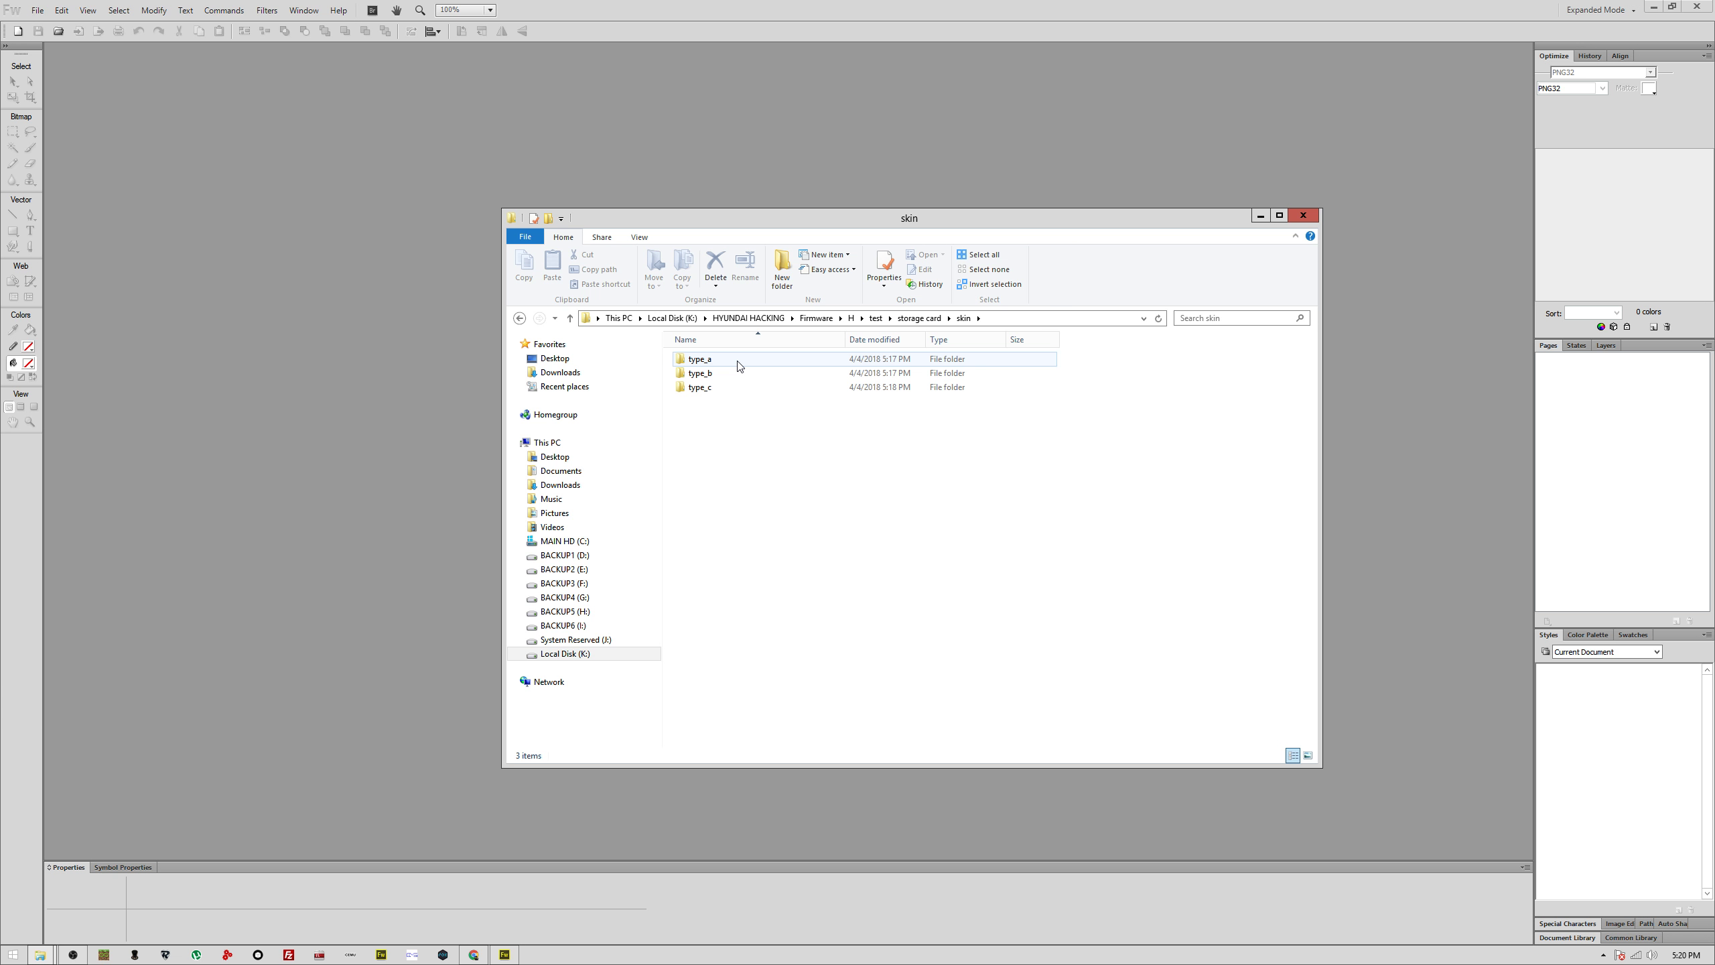
left_click(738, 363)
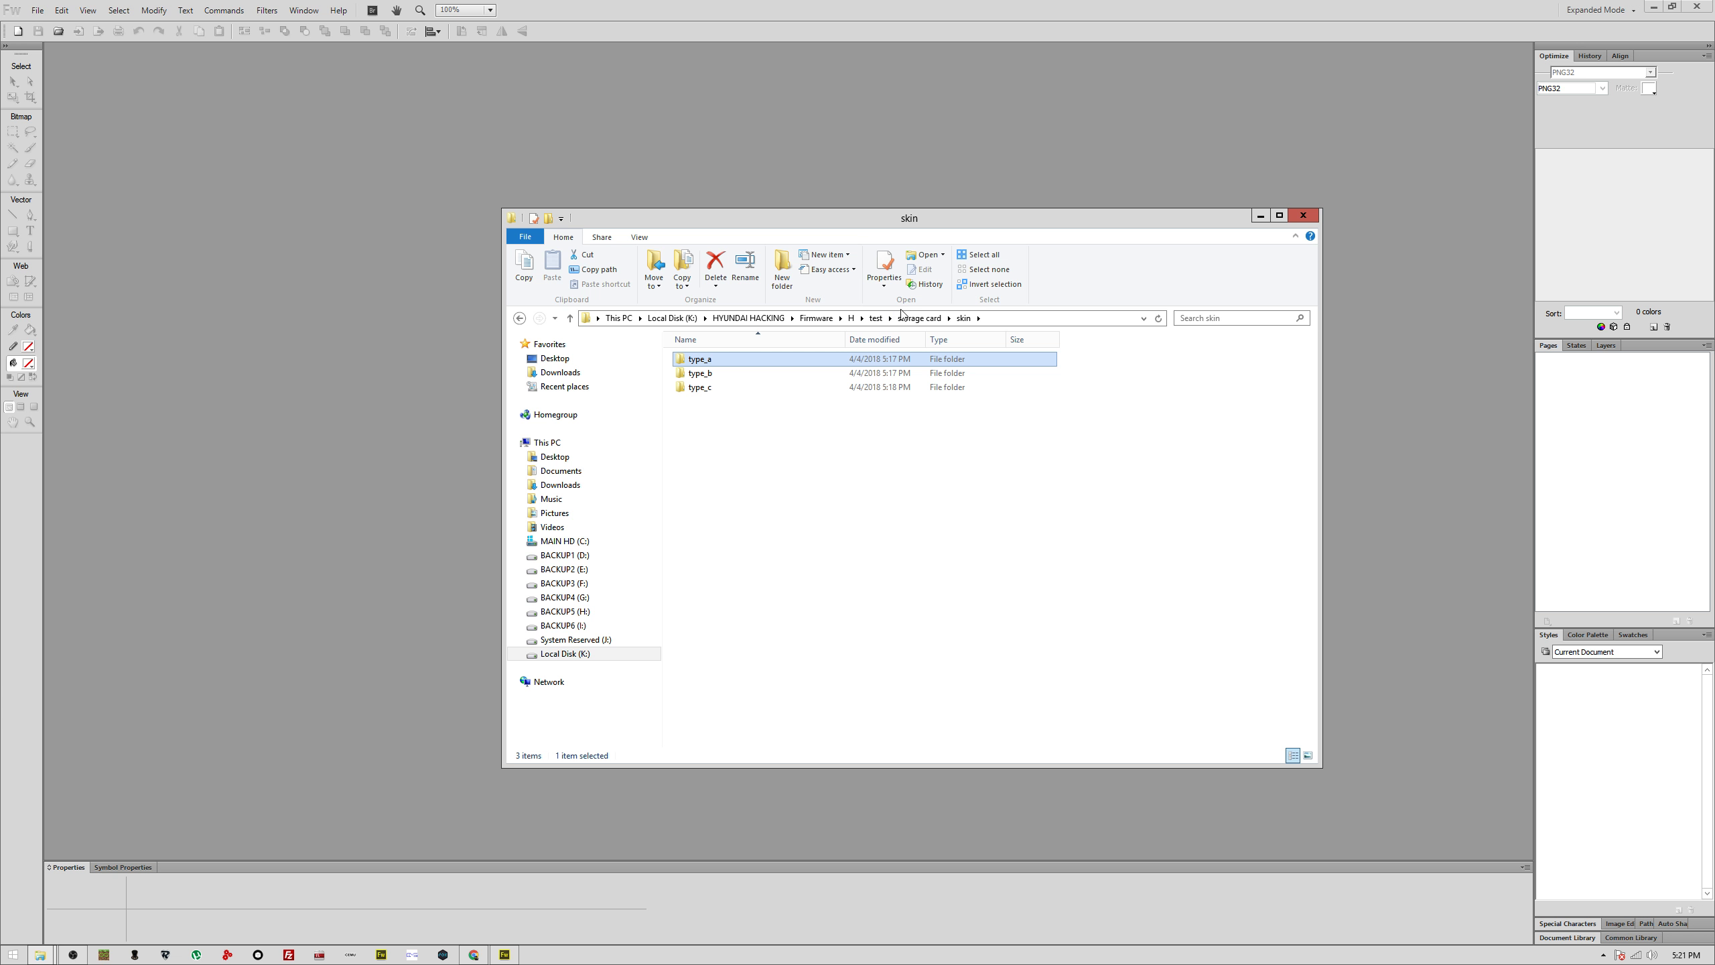
Step: Examine the whole file list of the system folder and return to the storage card folder
left_click(919, 318)
double_click(701, 485)
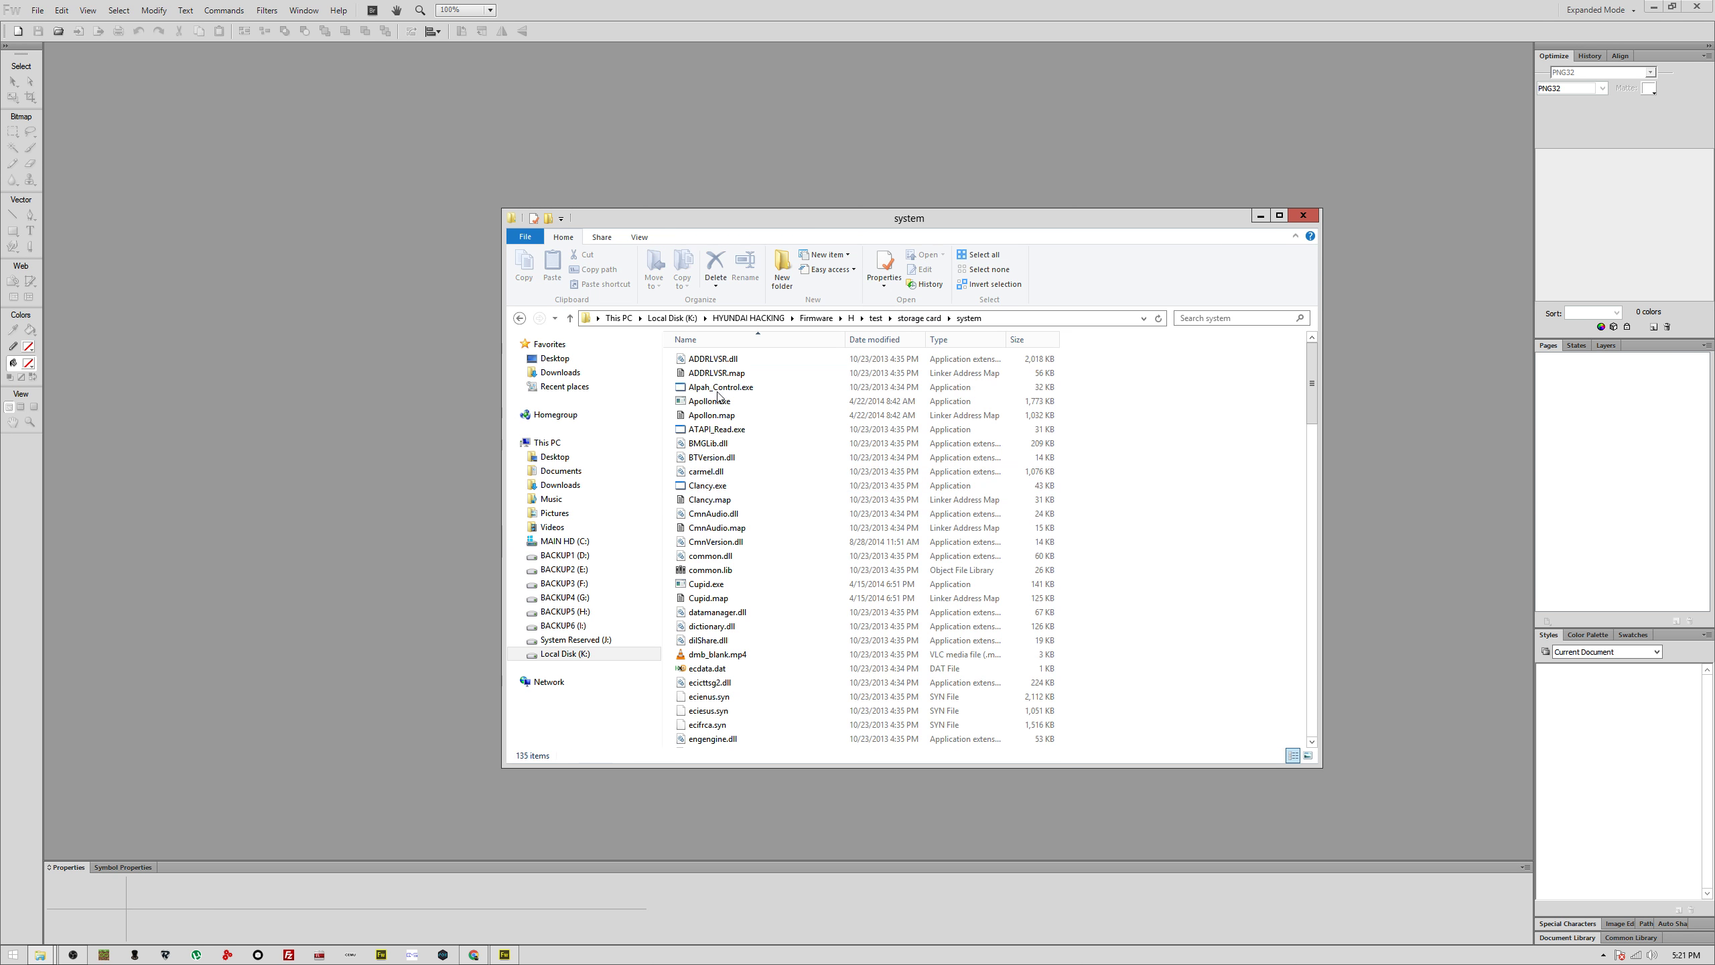
scroll(769, 507, "down", 2)
scroll(770, 507, "down", 20)
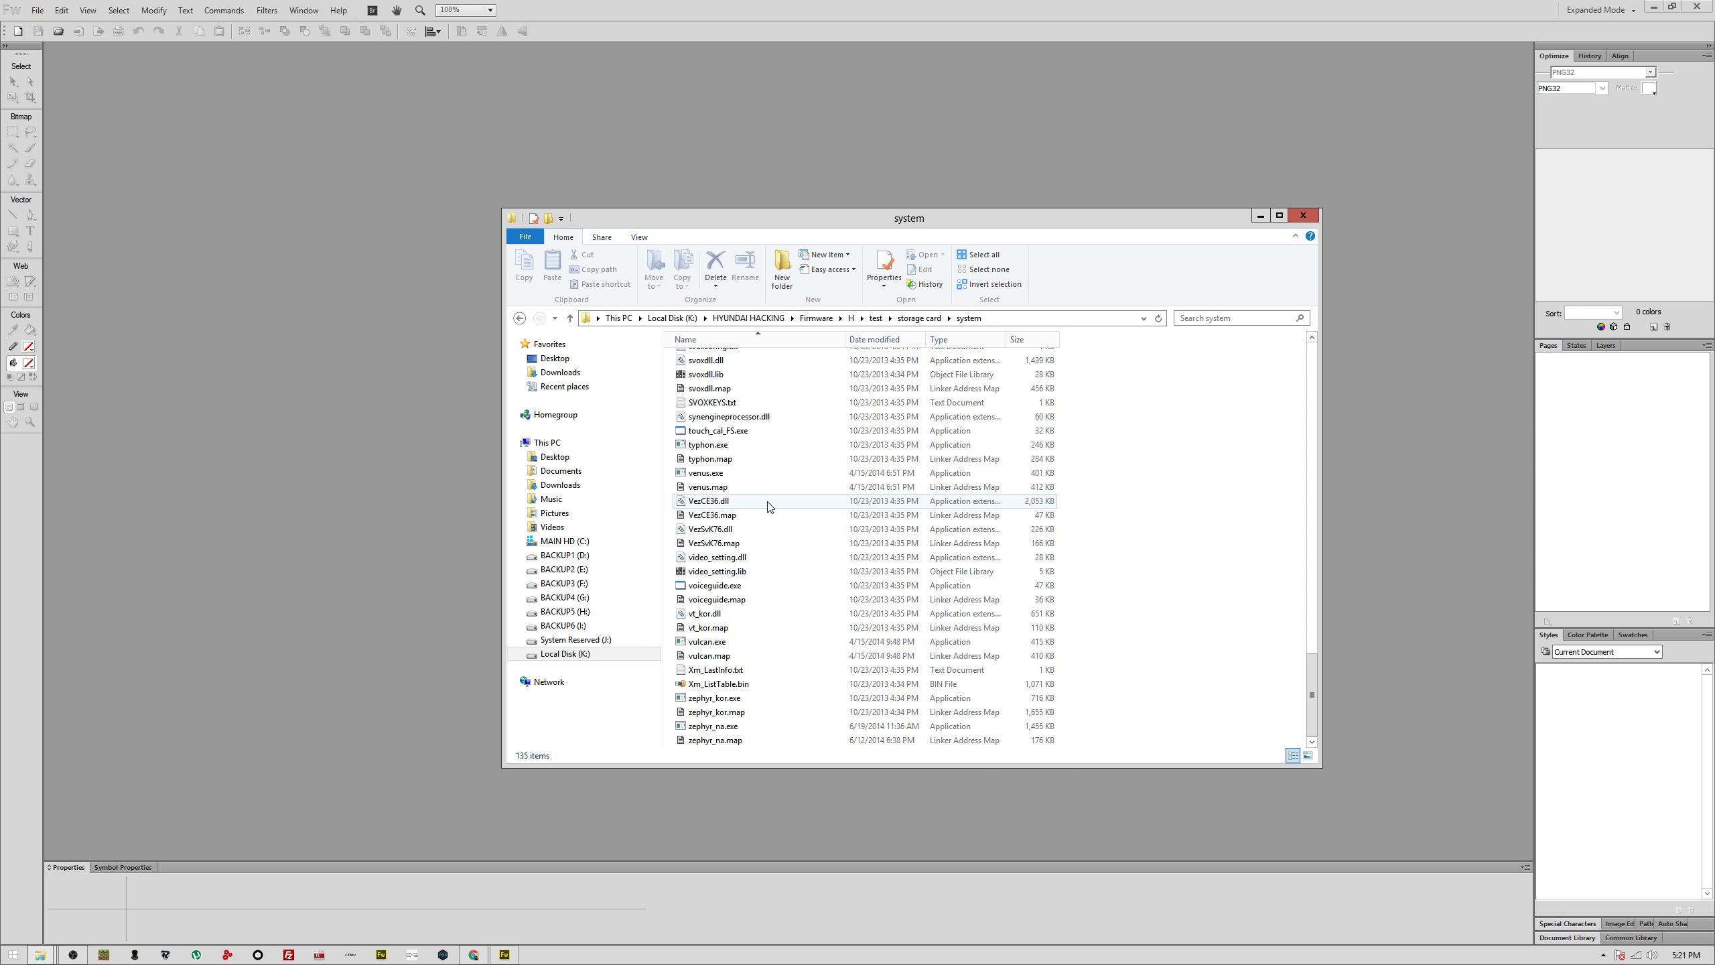
left_click(919, 318)
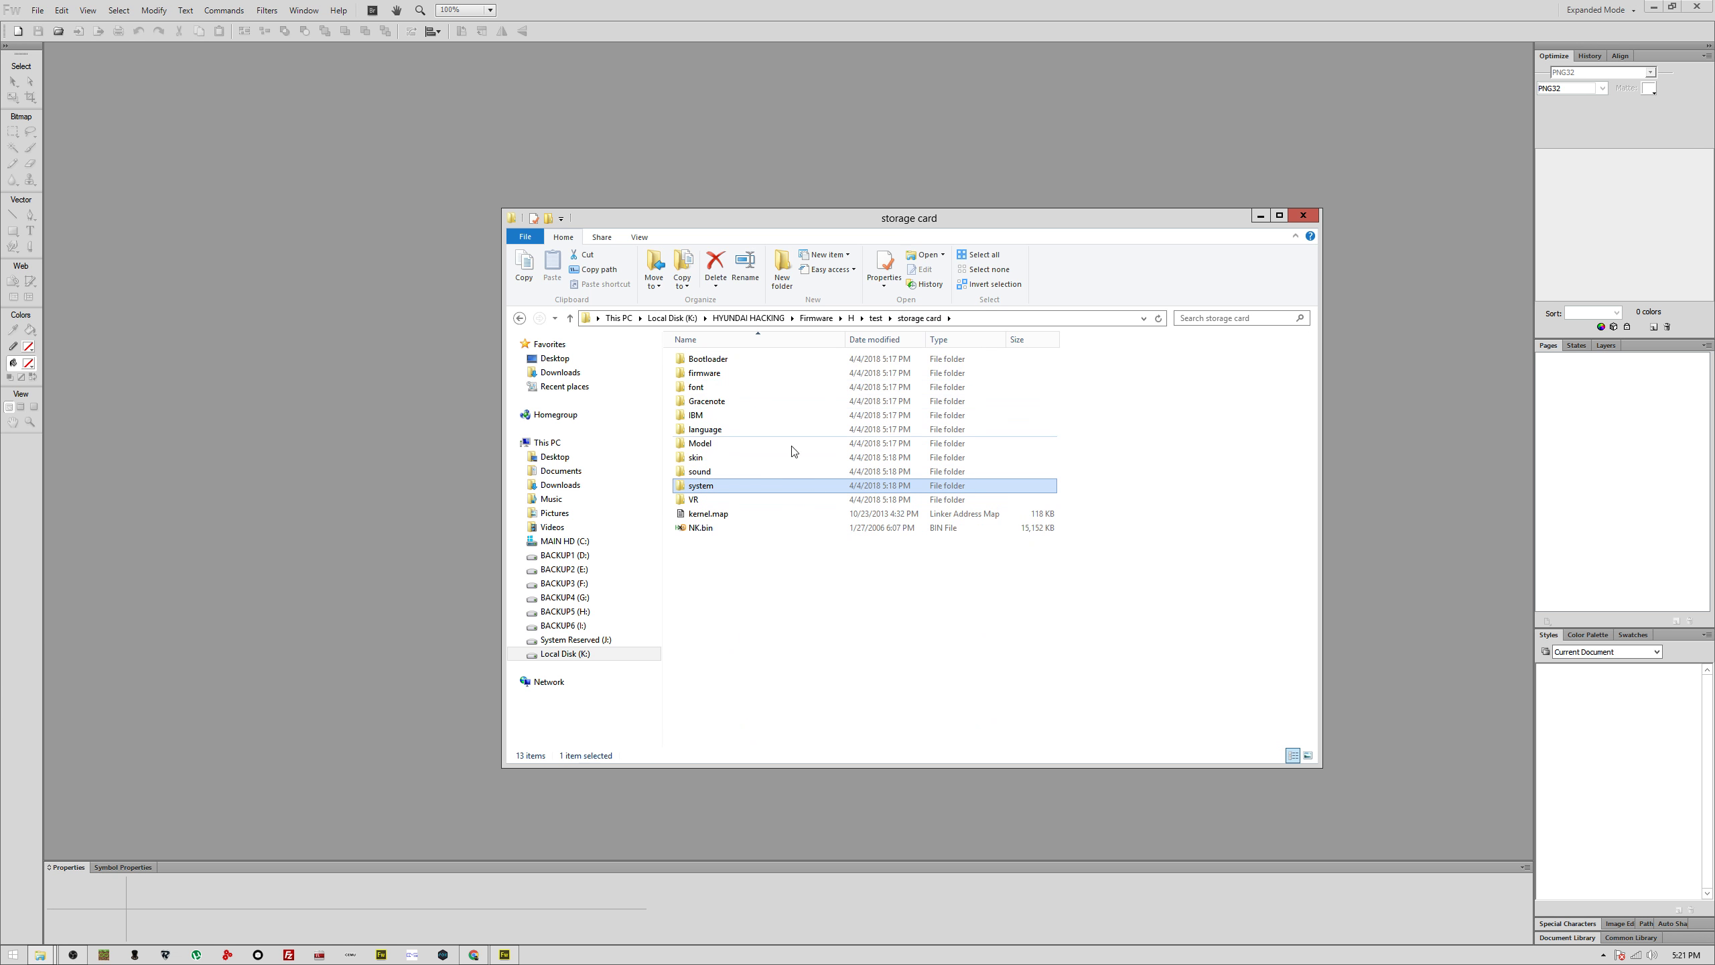
Step: Open the av folder within the type_a skin of the extracted firmware
double_click(749, 459)
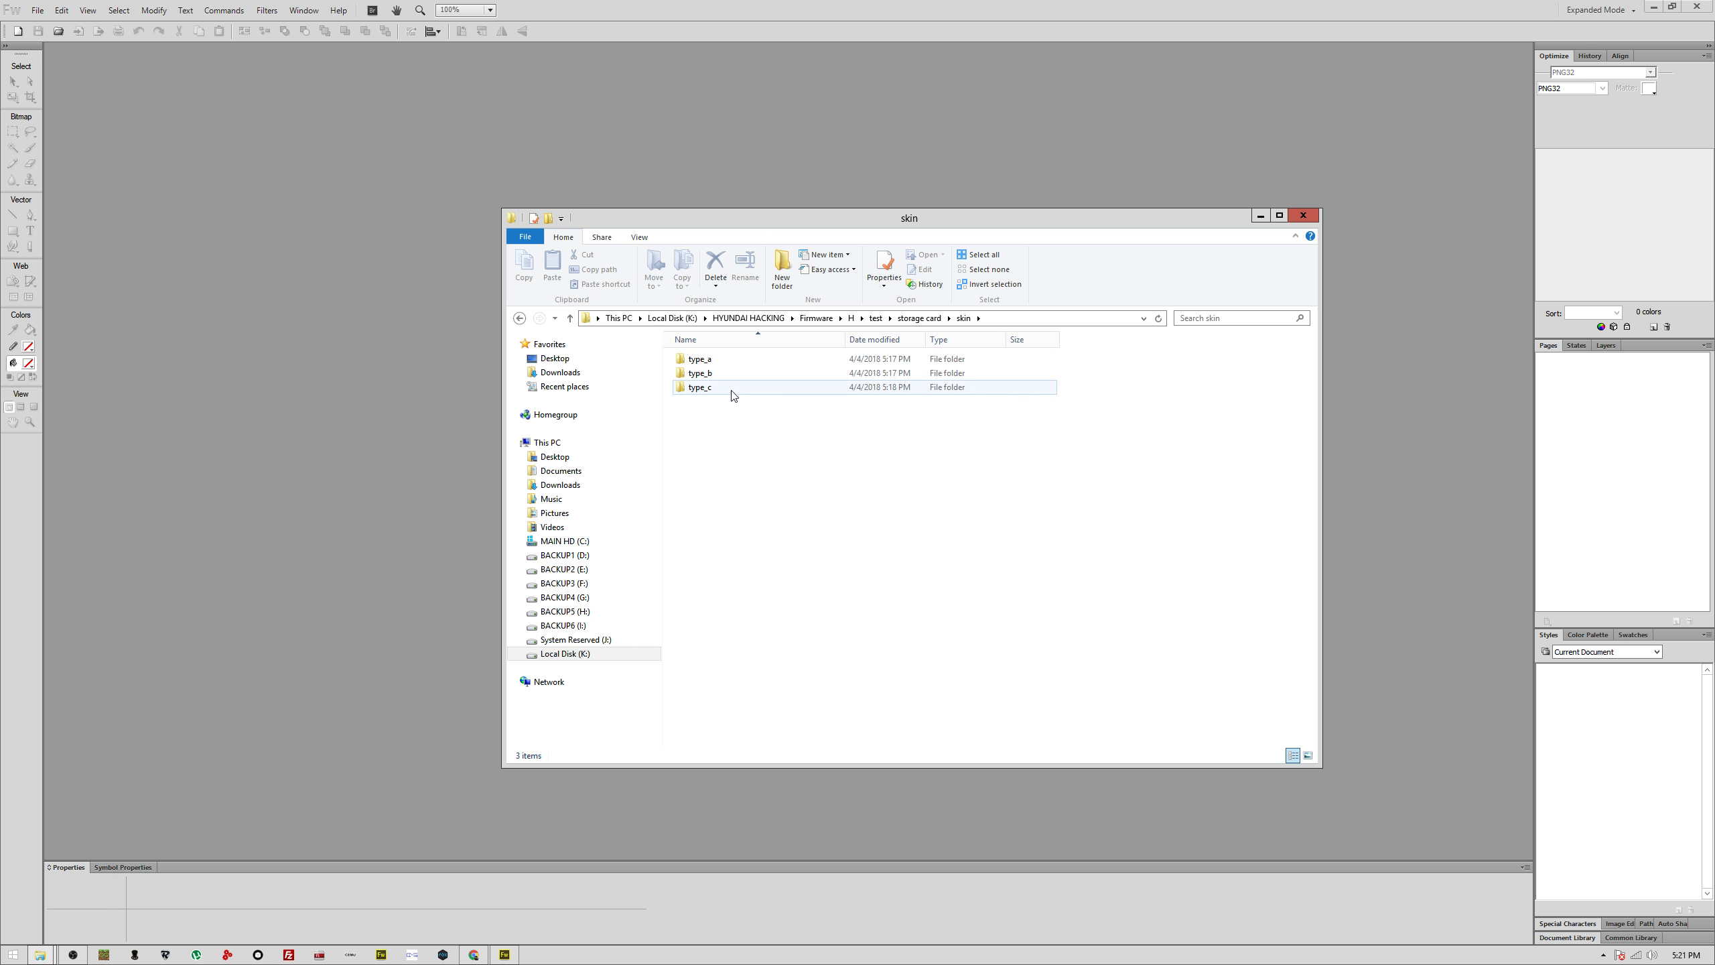
double_click(728, 361)
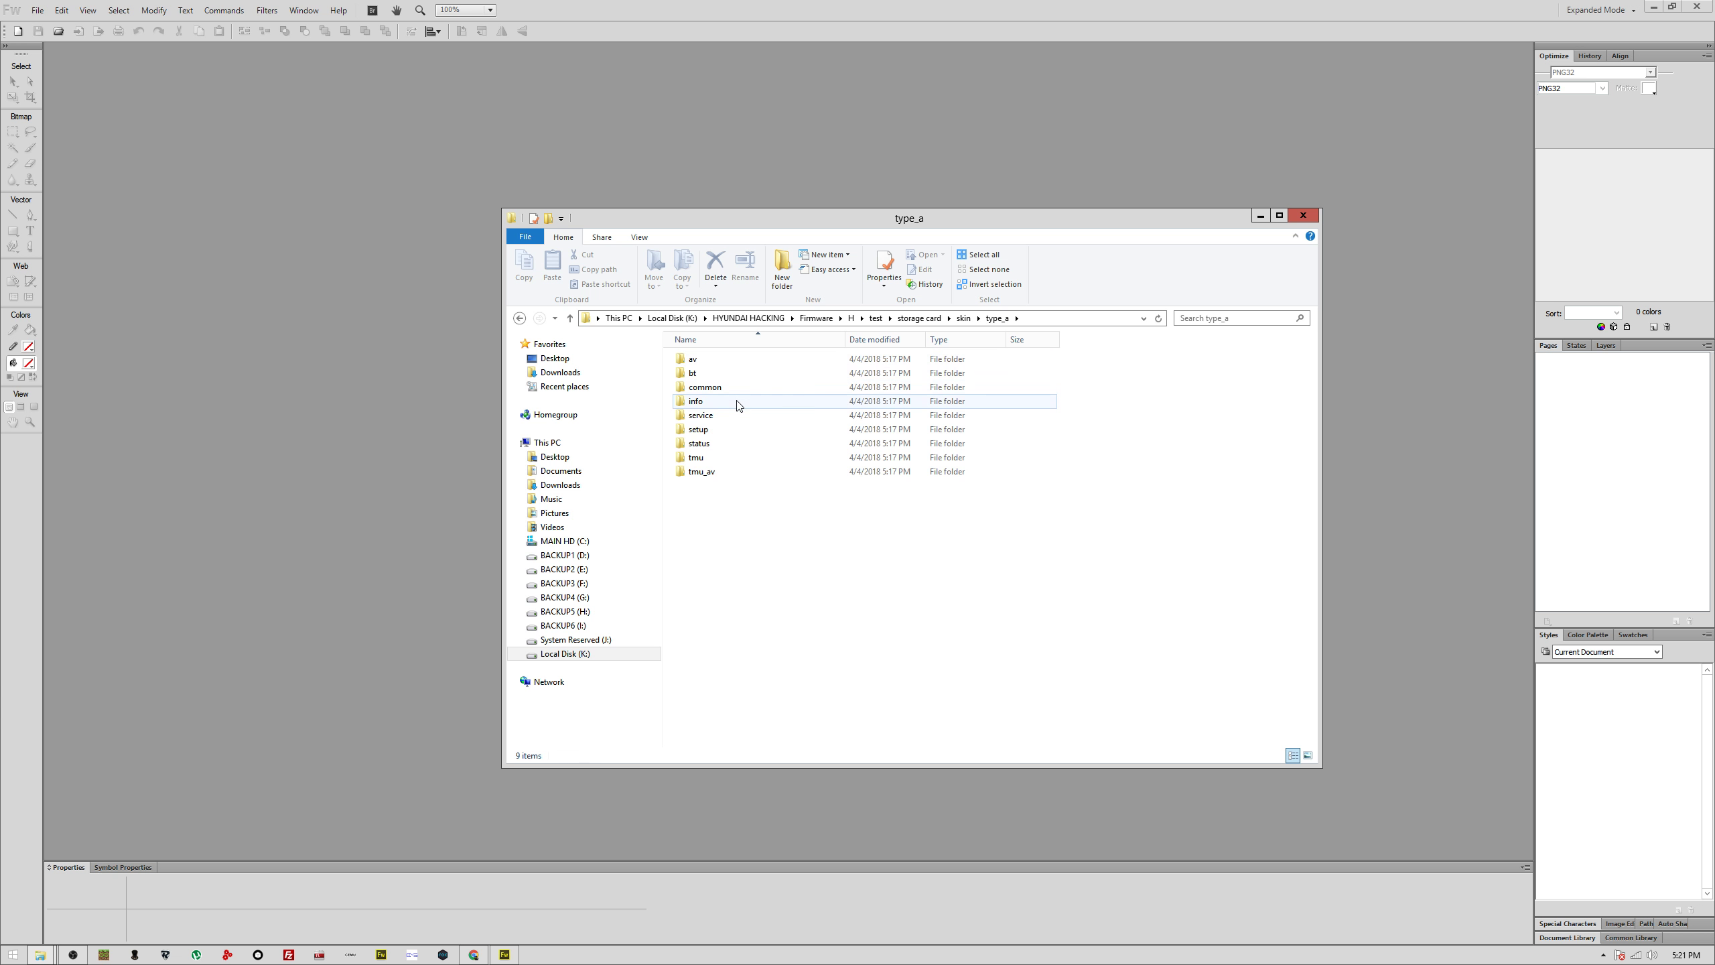
double_click(736, 359)
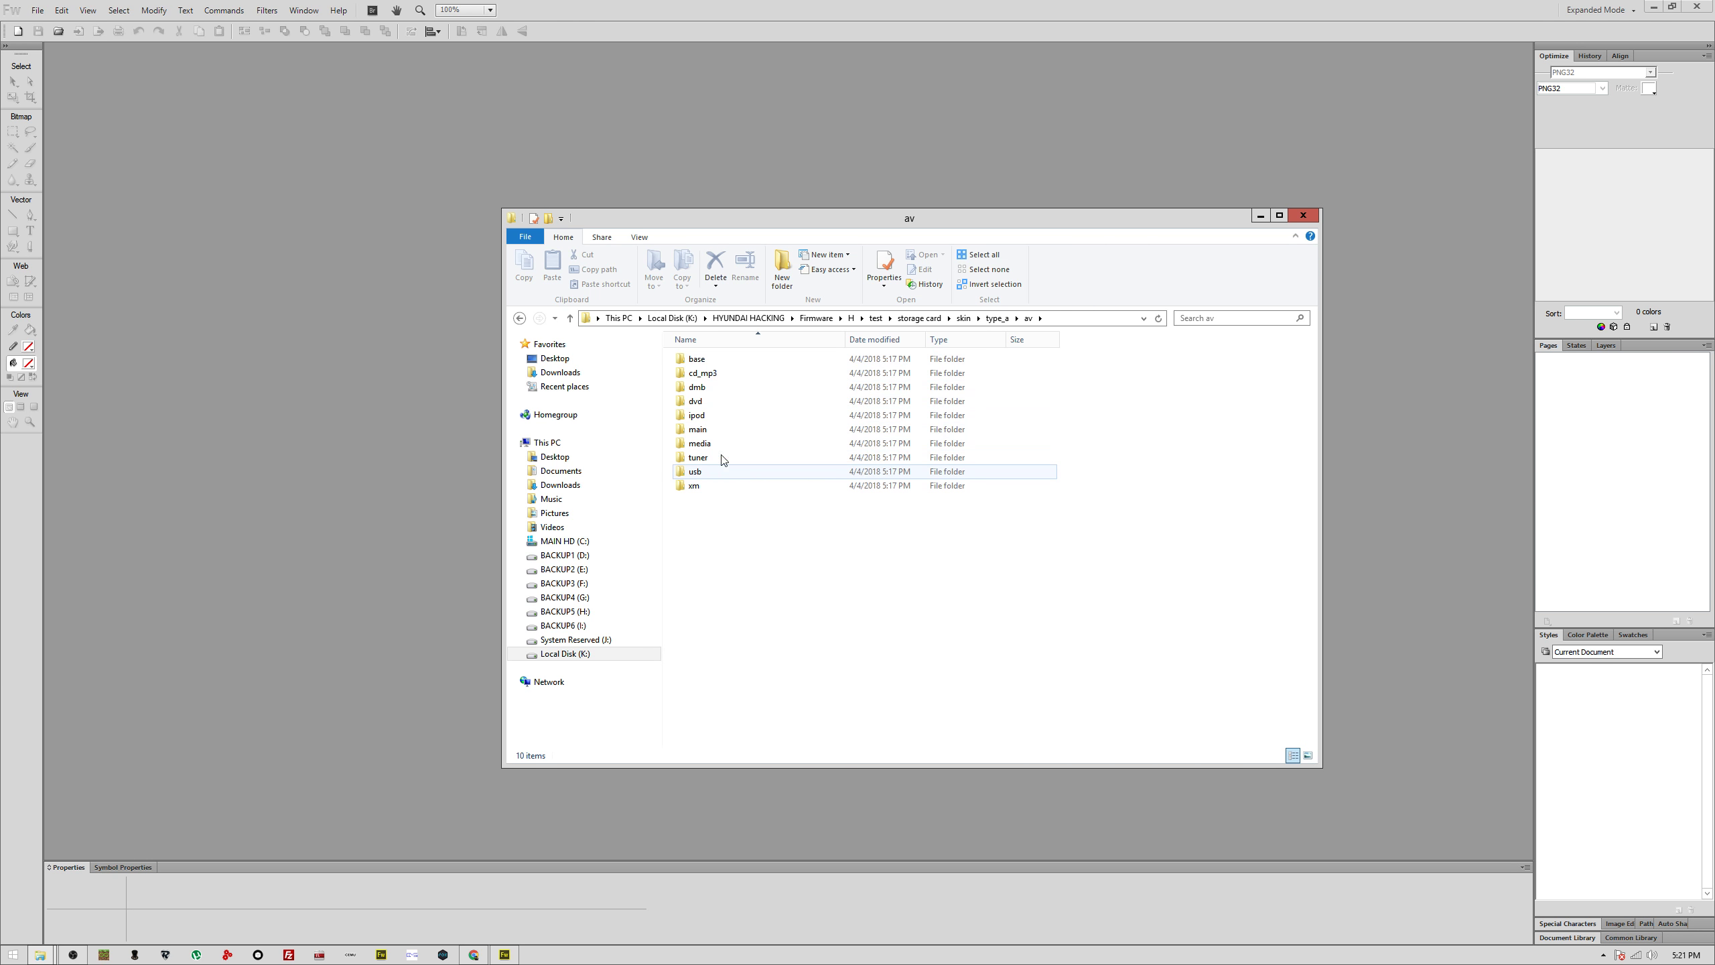
Step: Look through the images in the cd_mp3 and base folders, returning to the av folder after each
double_click(720, 376)
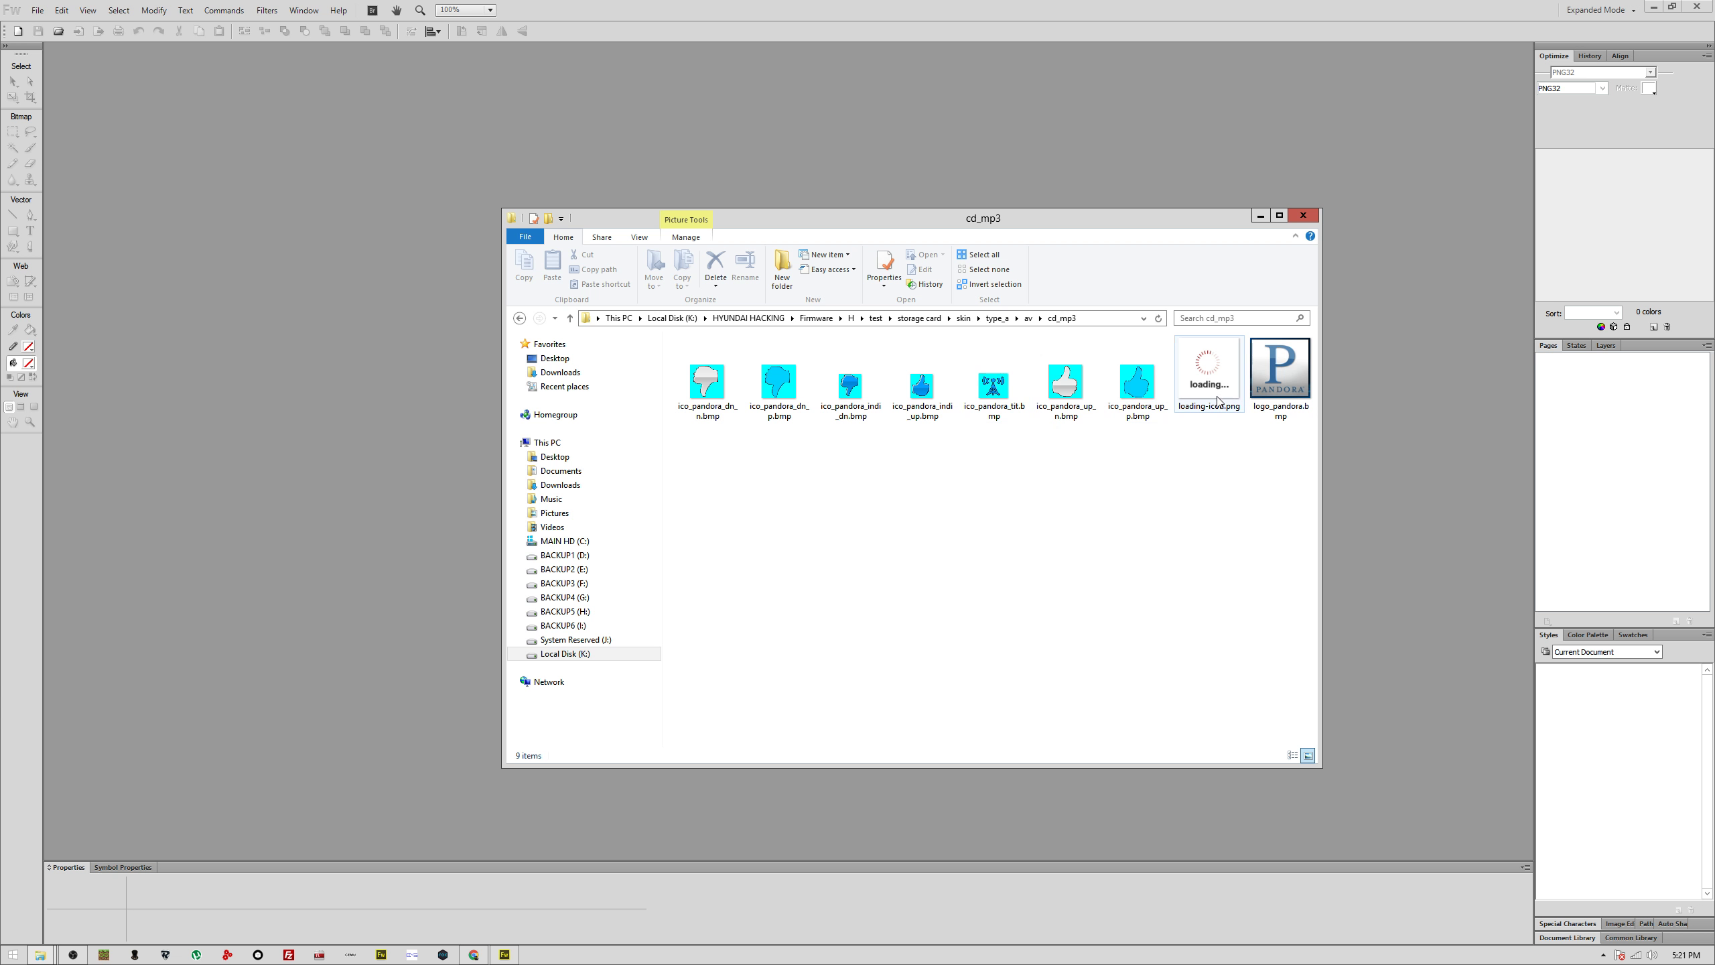
key("BackSpace")
double_click(868, 365)
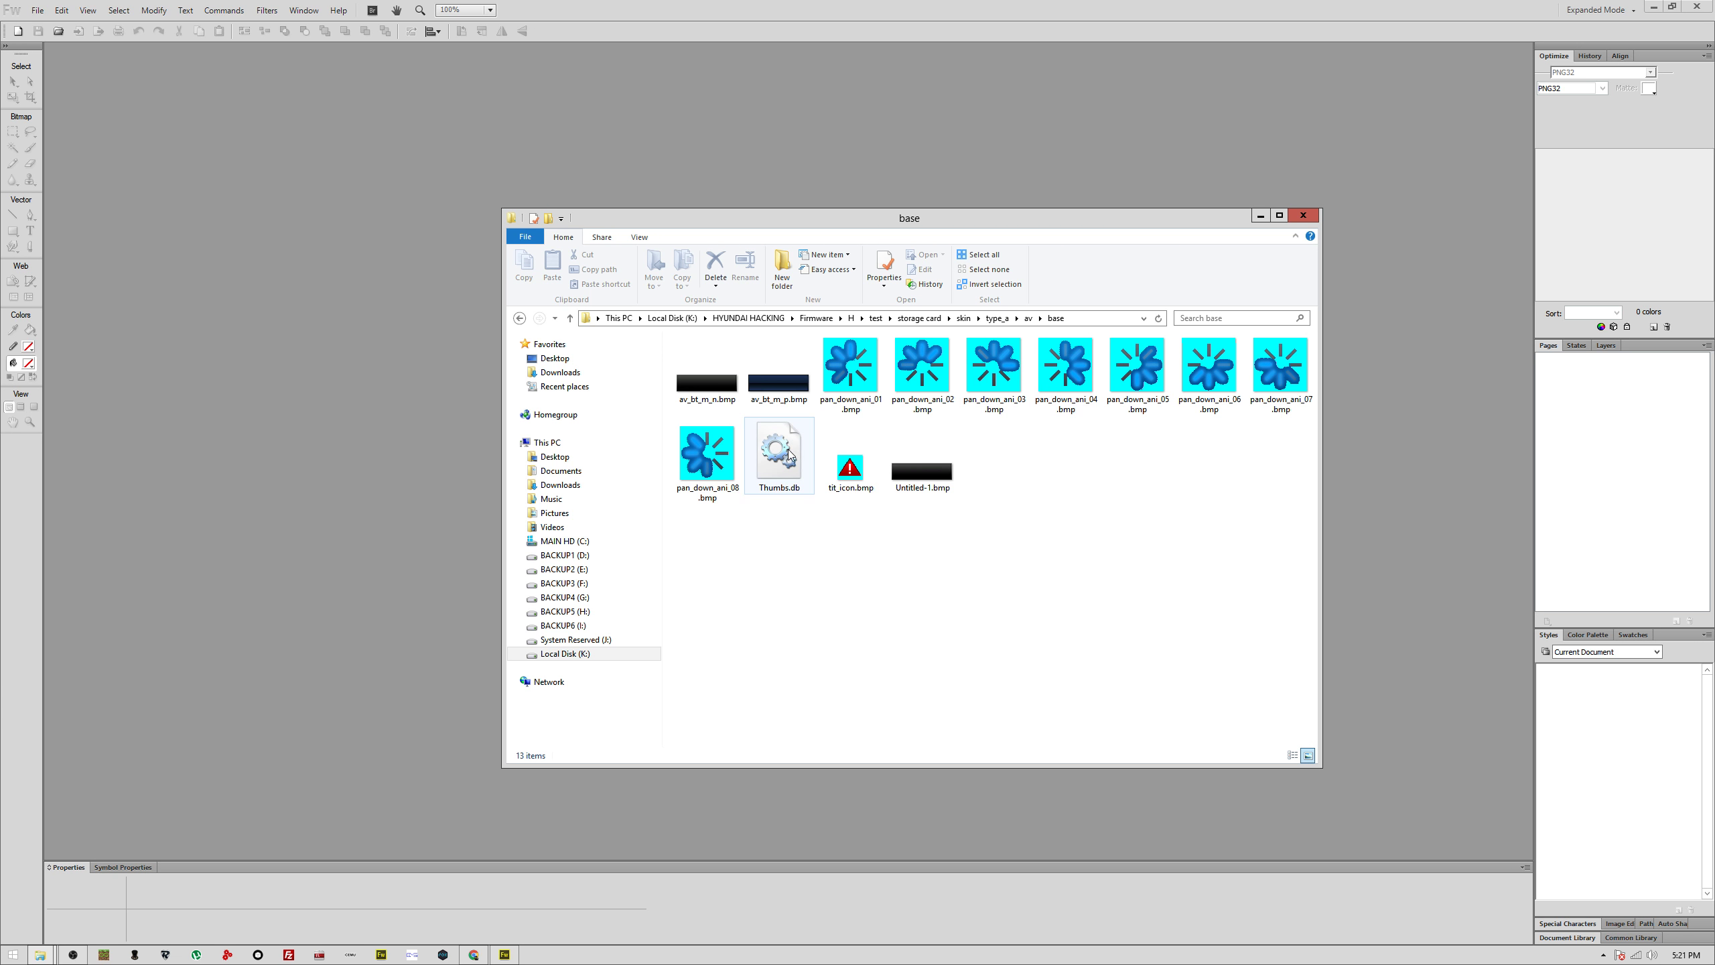
key("BackSpace")
Step: View bg_fline.bmp from the dmb folder at full size, close it, and go back to the av folder
double_click(763, 394)
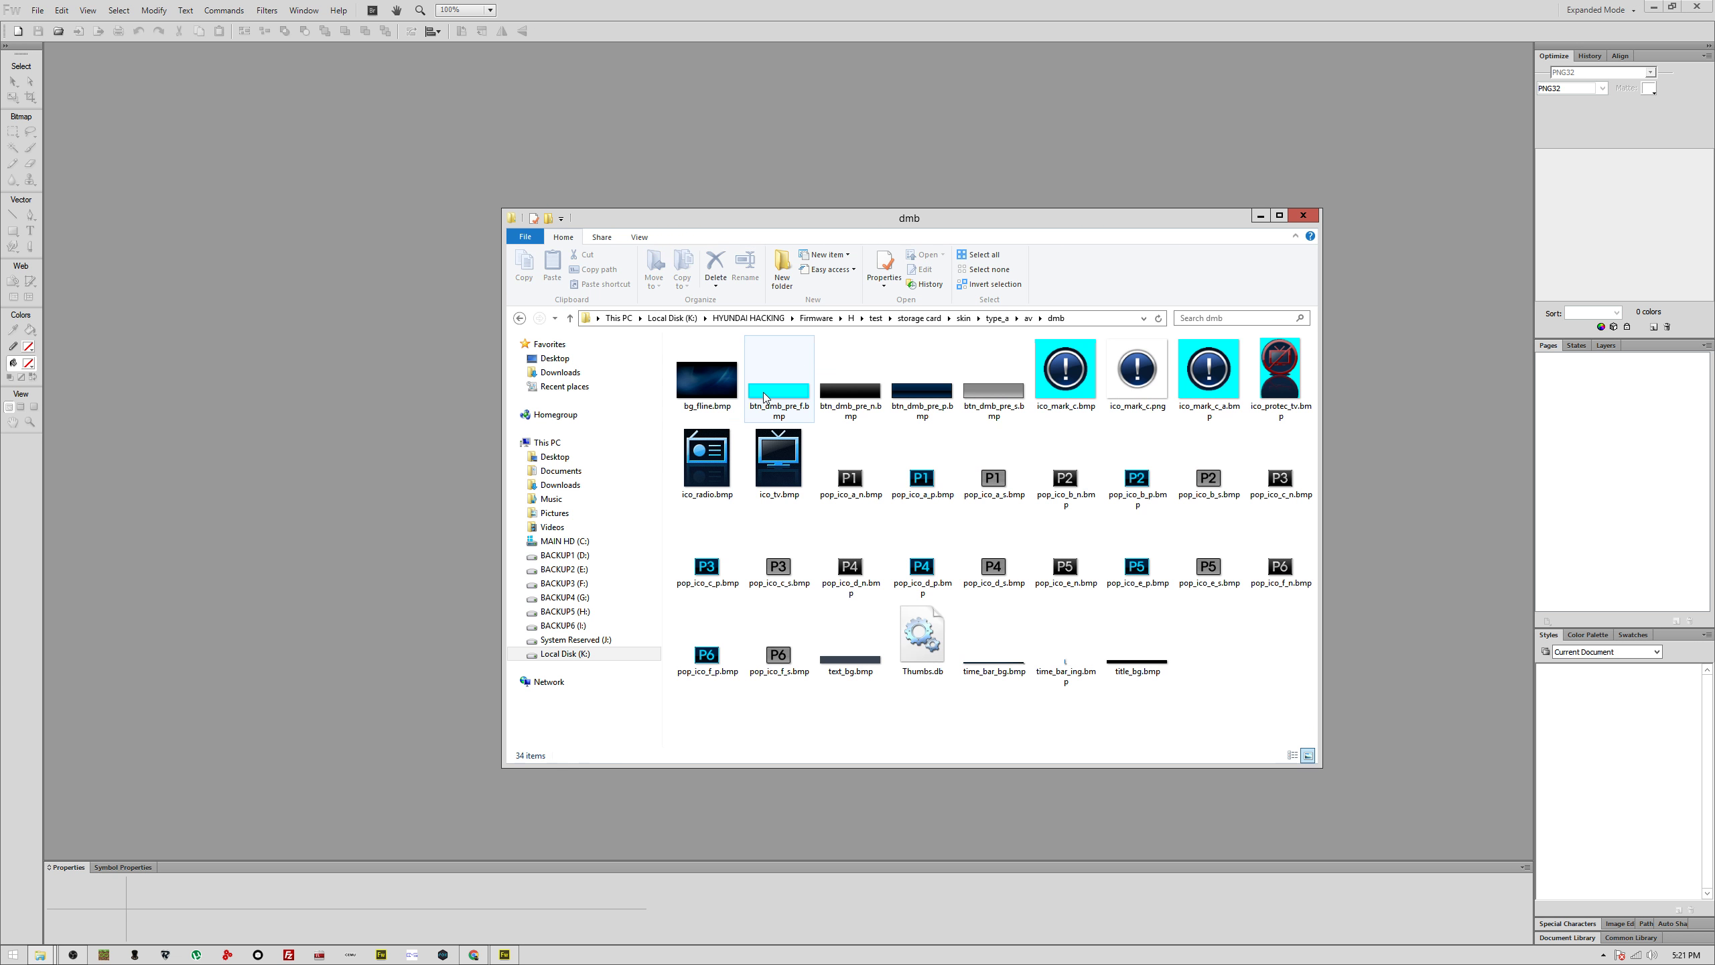
right_click(716, 396)
left_click(726, 398)
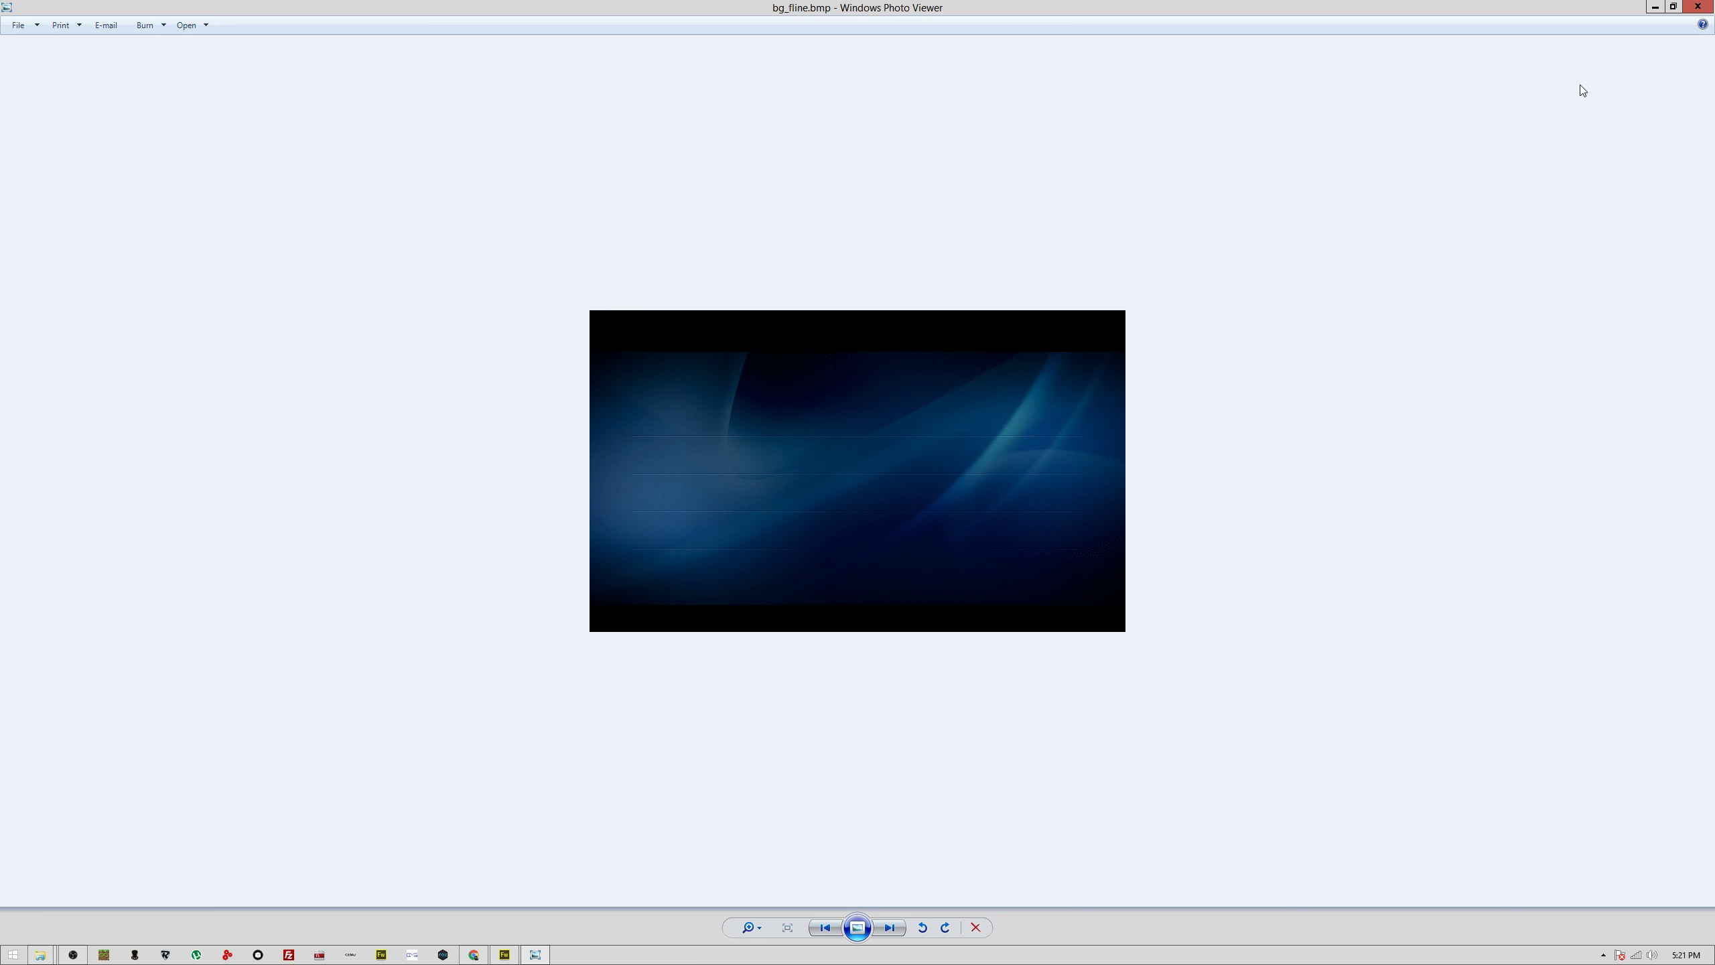
left_click(1697, 6)
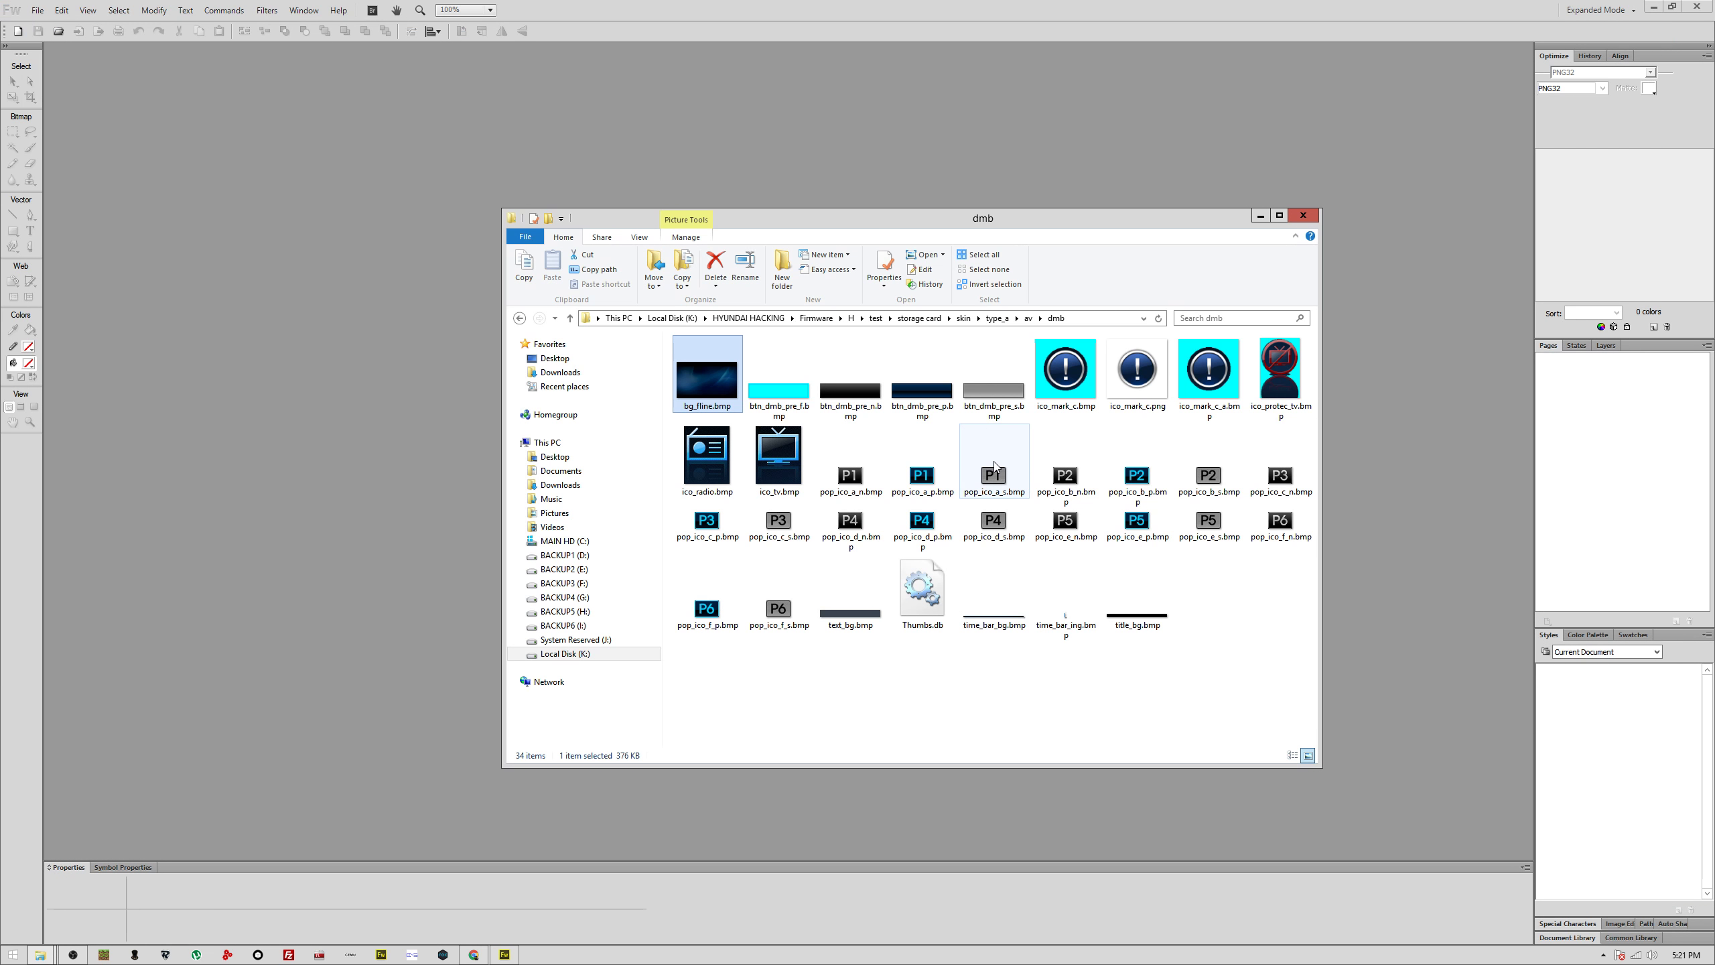
key("BackSpace")
Step: Look over the images in the dvd folder and return to the av folder
double_click(785, 408)
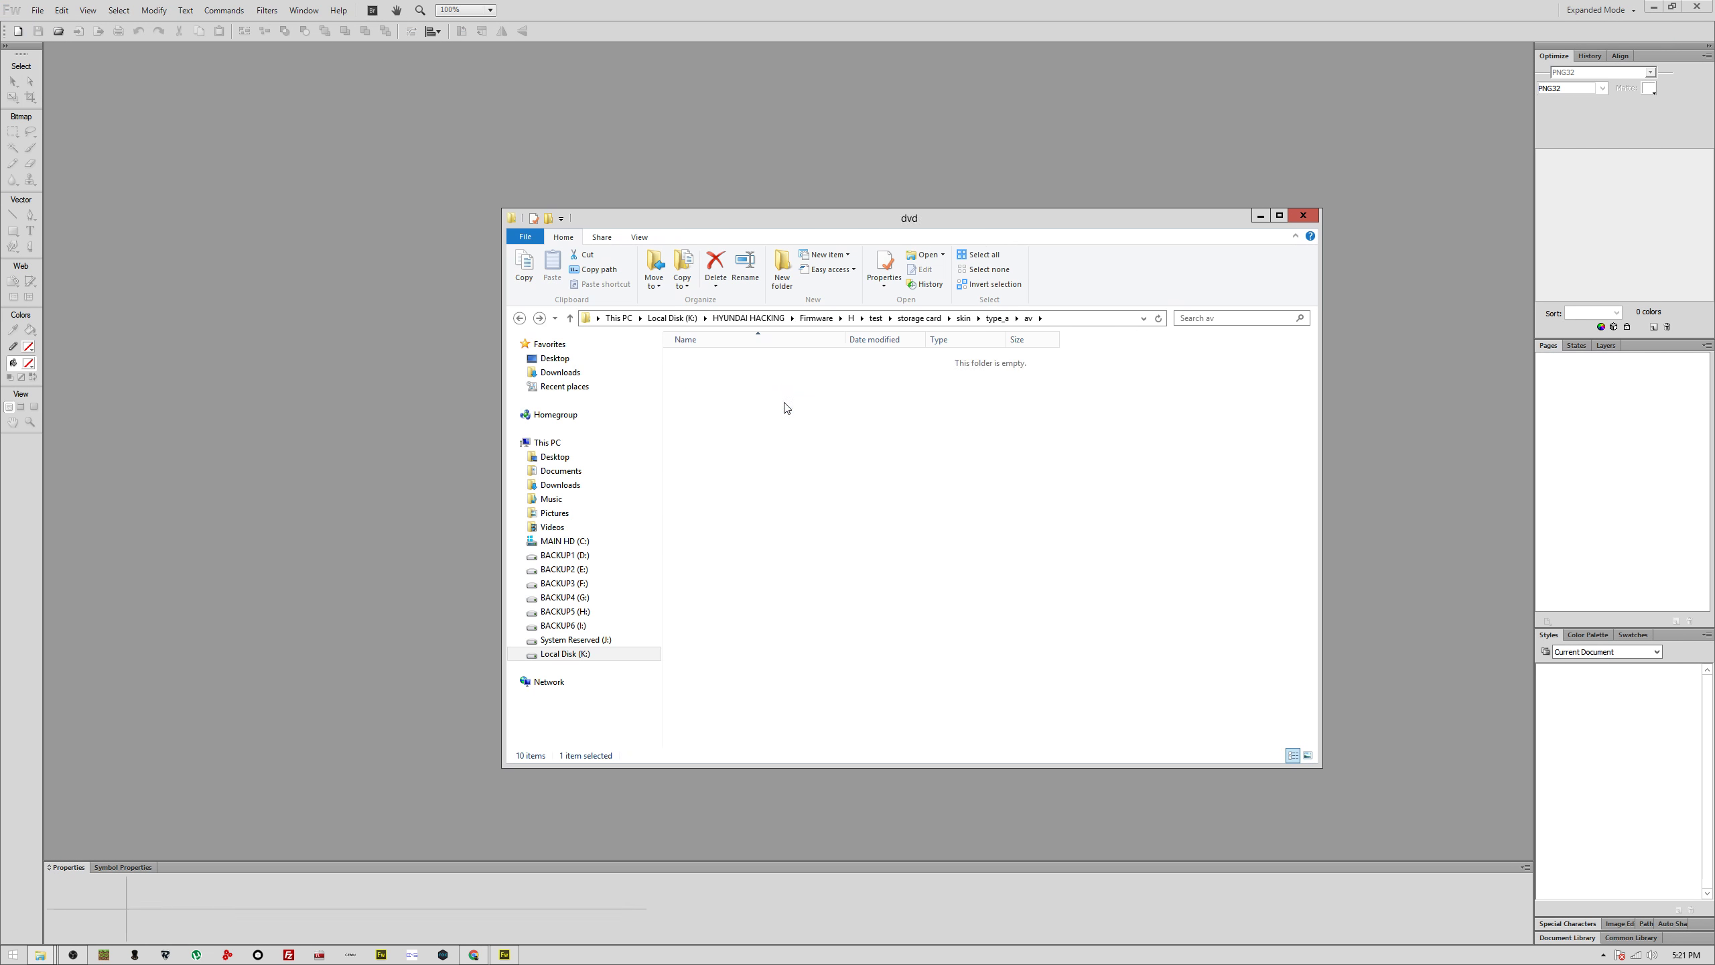
left_click(798, 386)
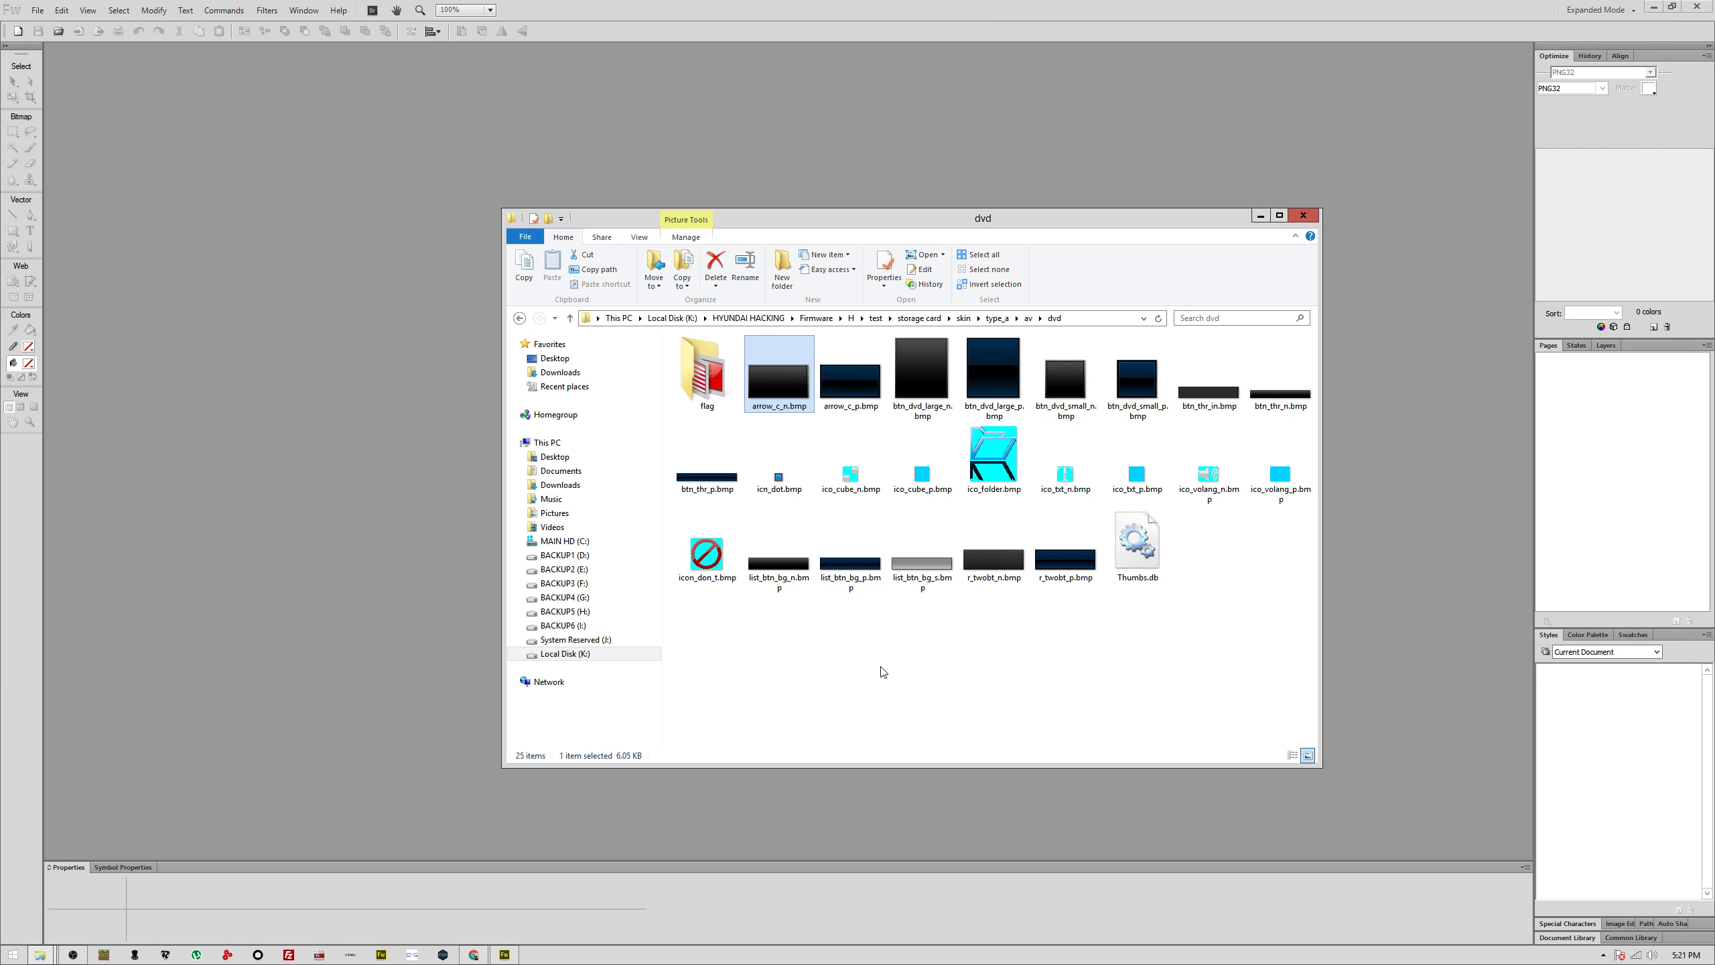
key("BackSpace")
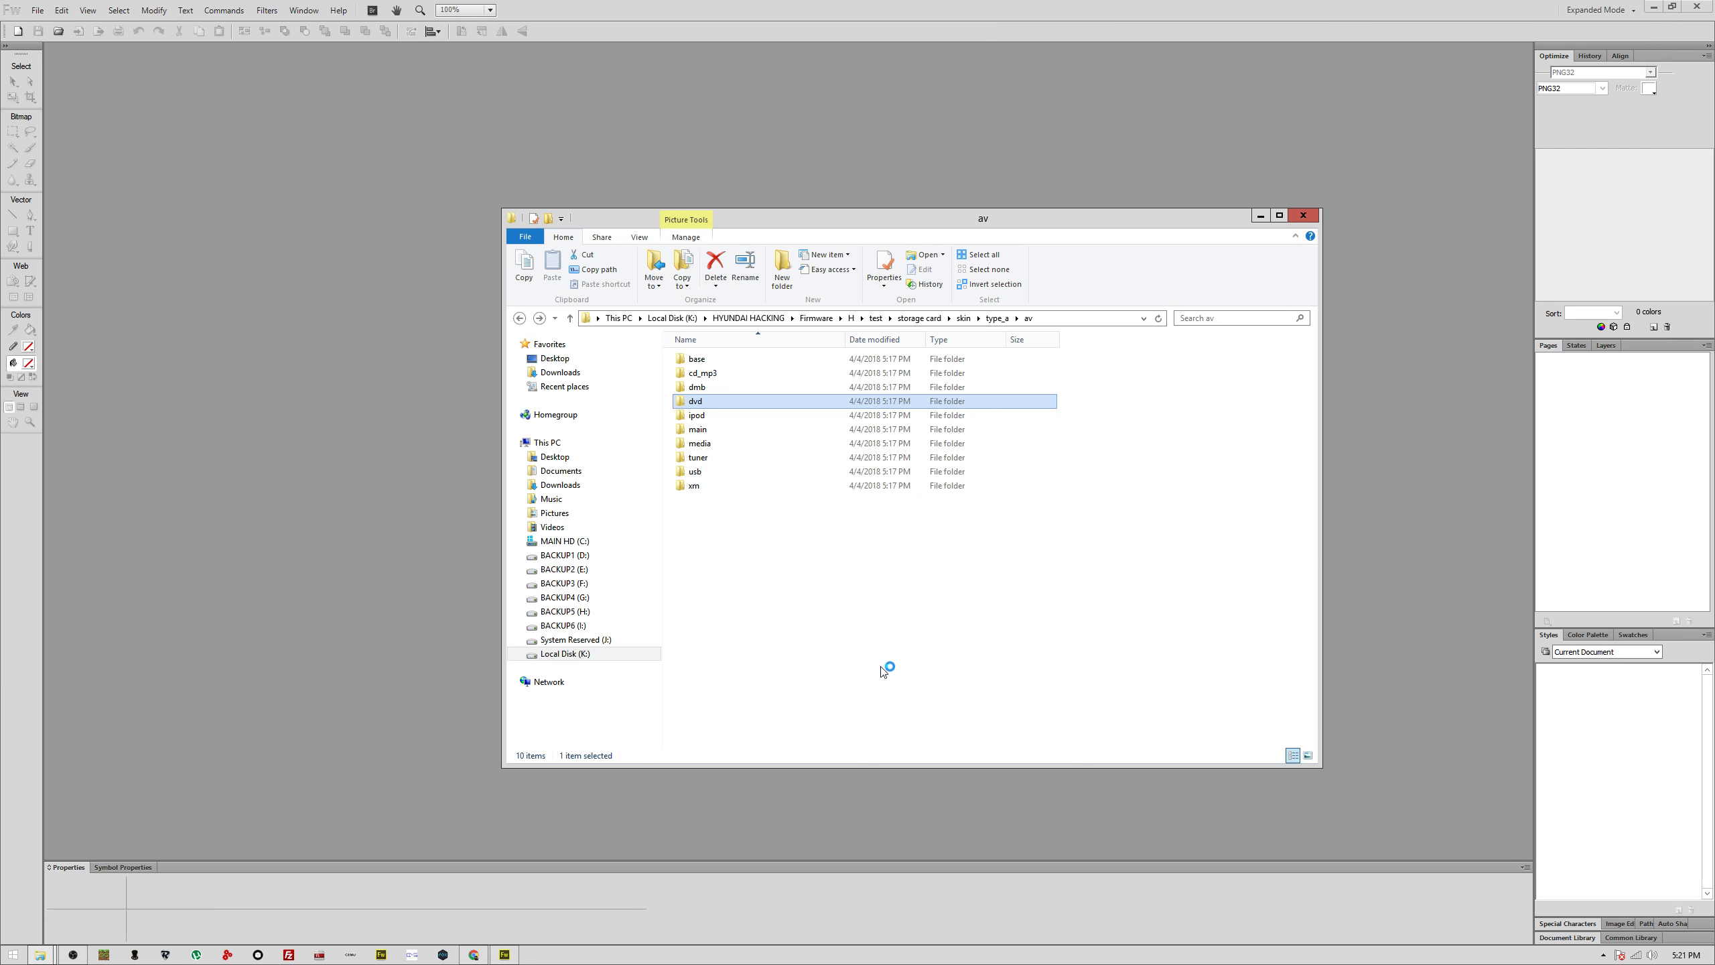
Step: Check the main folder and its submenu subfolder, and return to the av folder
double_click(741, 432)
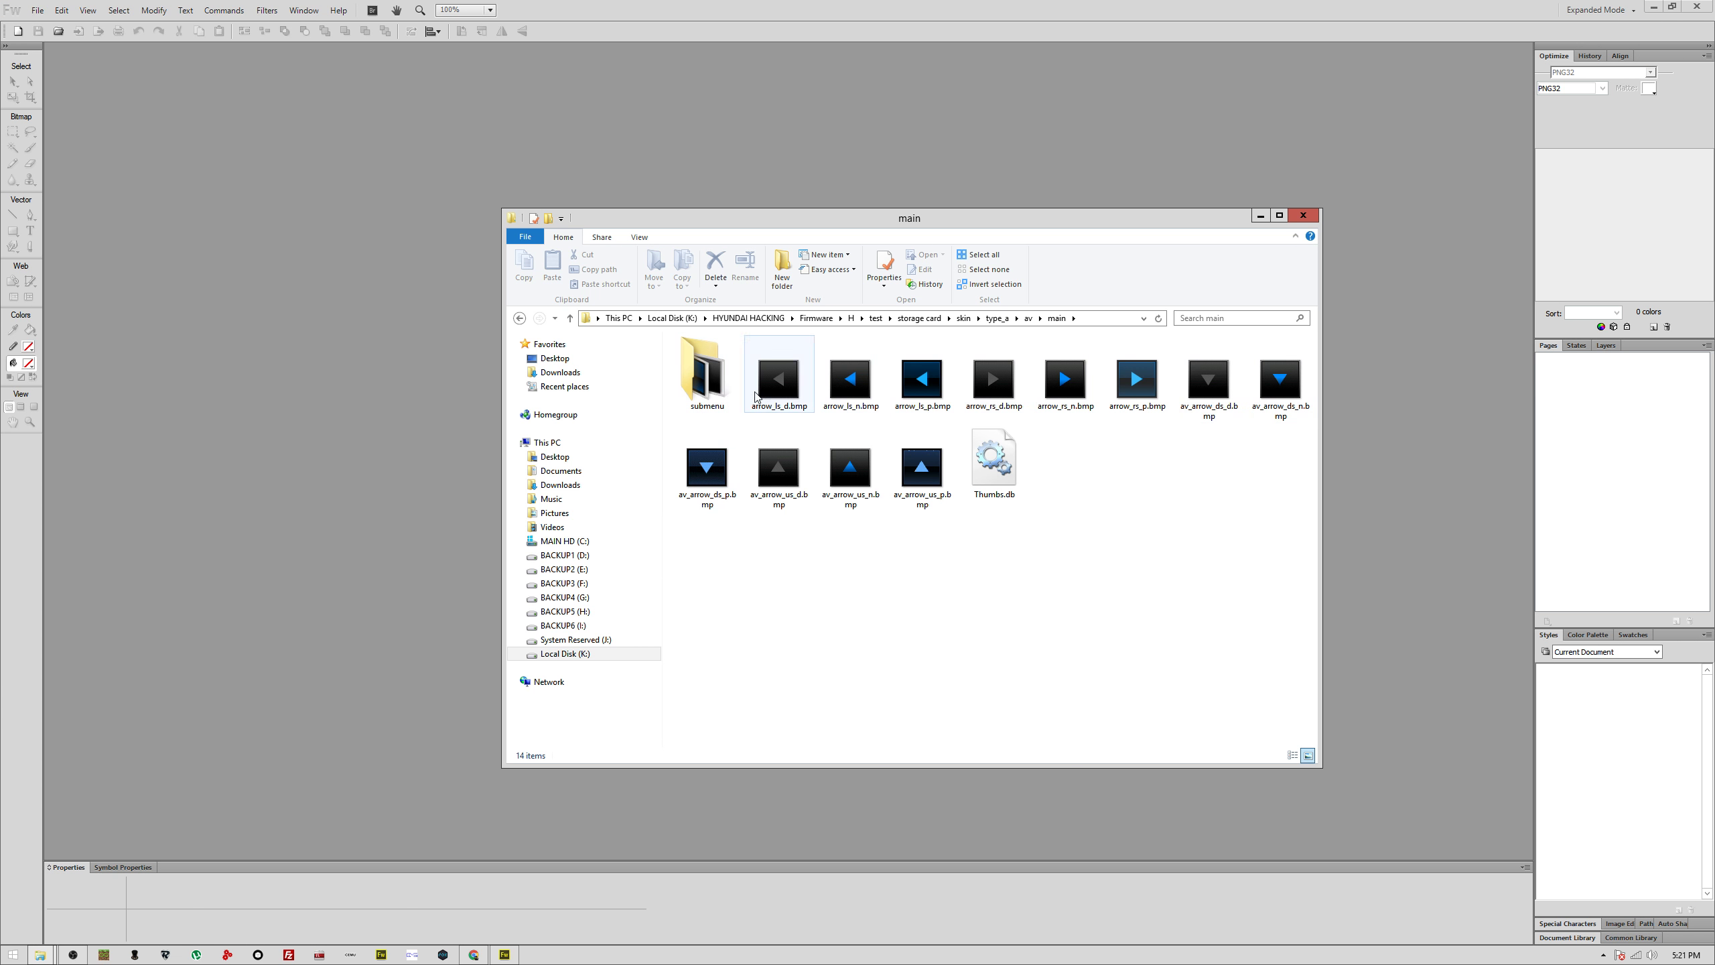
double_click(723, 398)
key("BackSpace")
key("BackSpace")
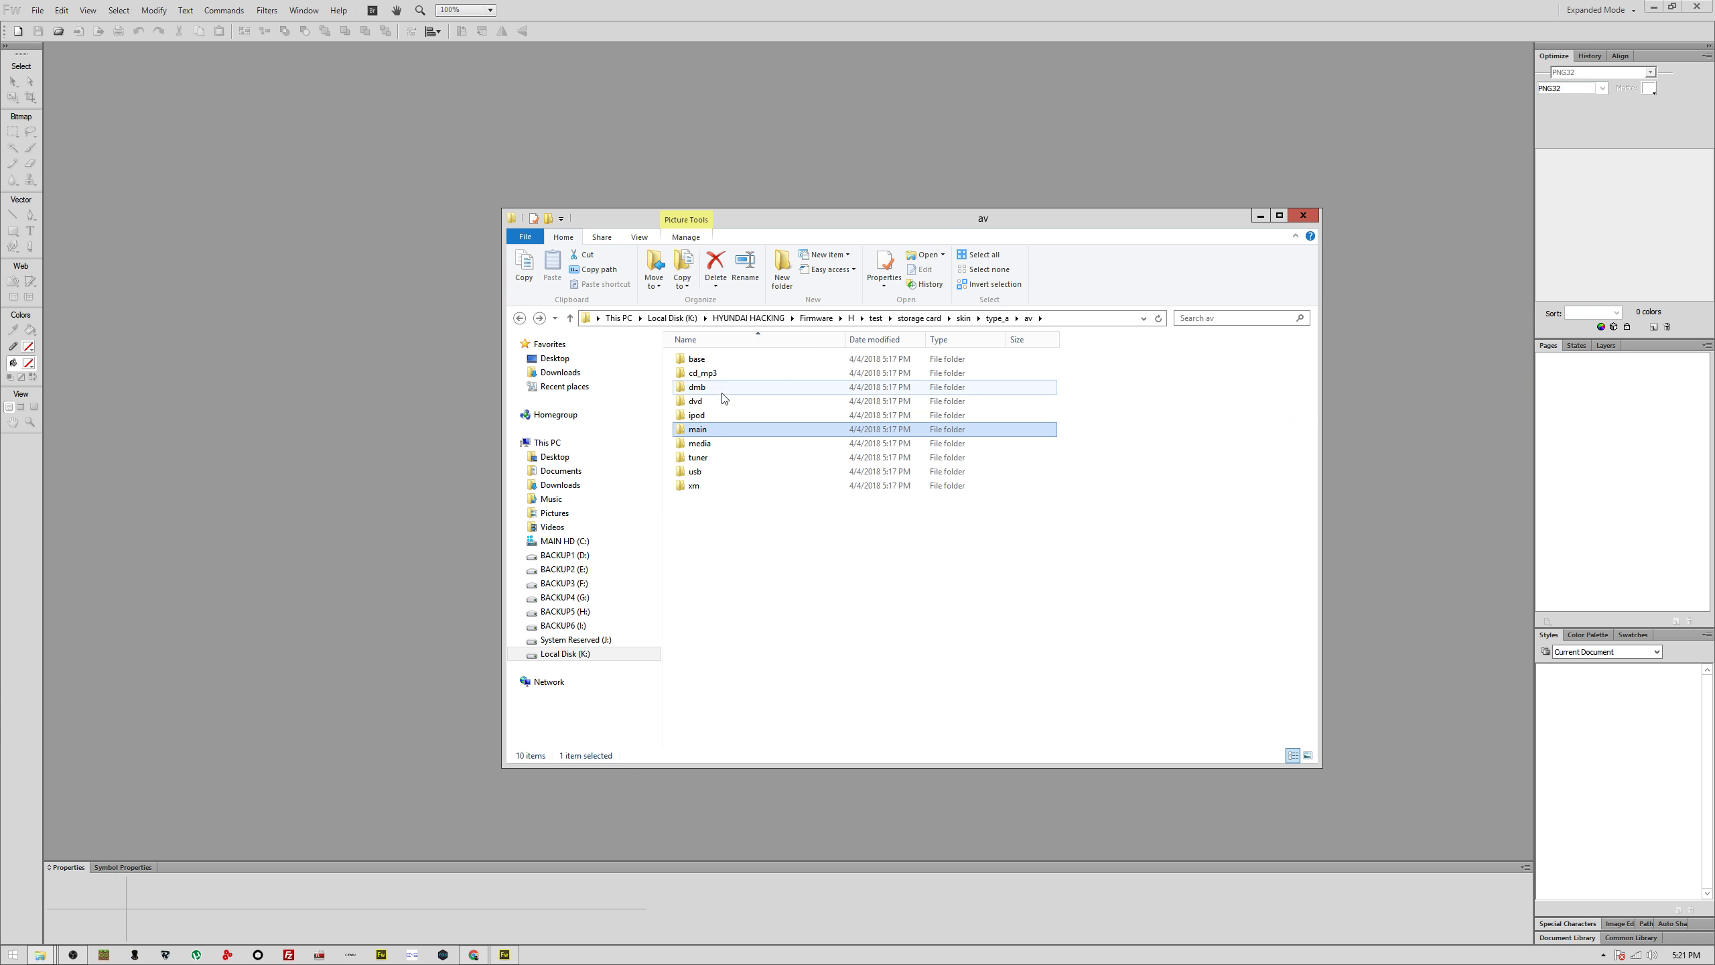
Step: Look into the media, tuner and usb folders in turn, going back to the av folder after each
double_click(716, 445)
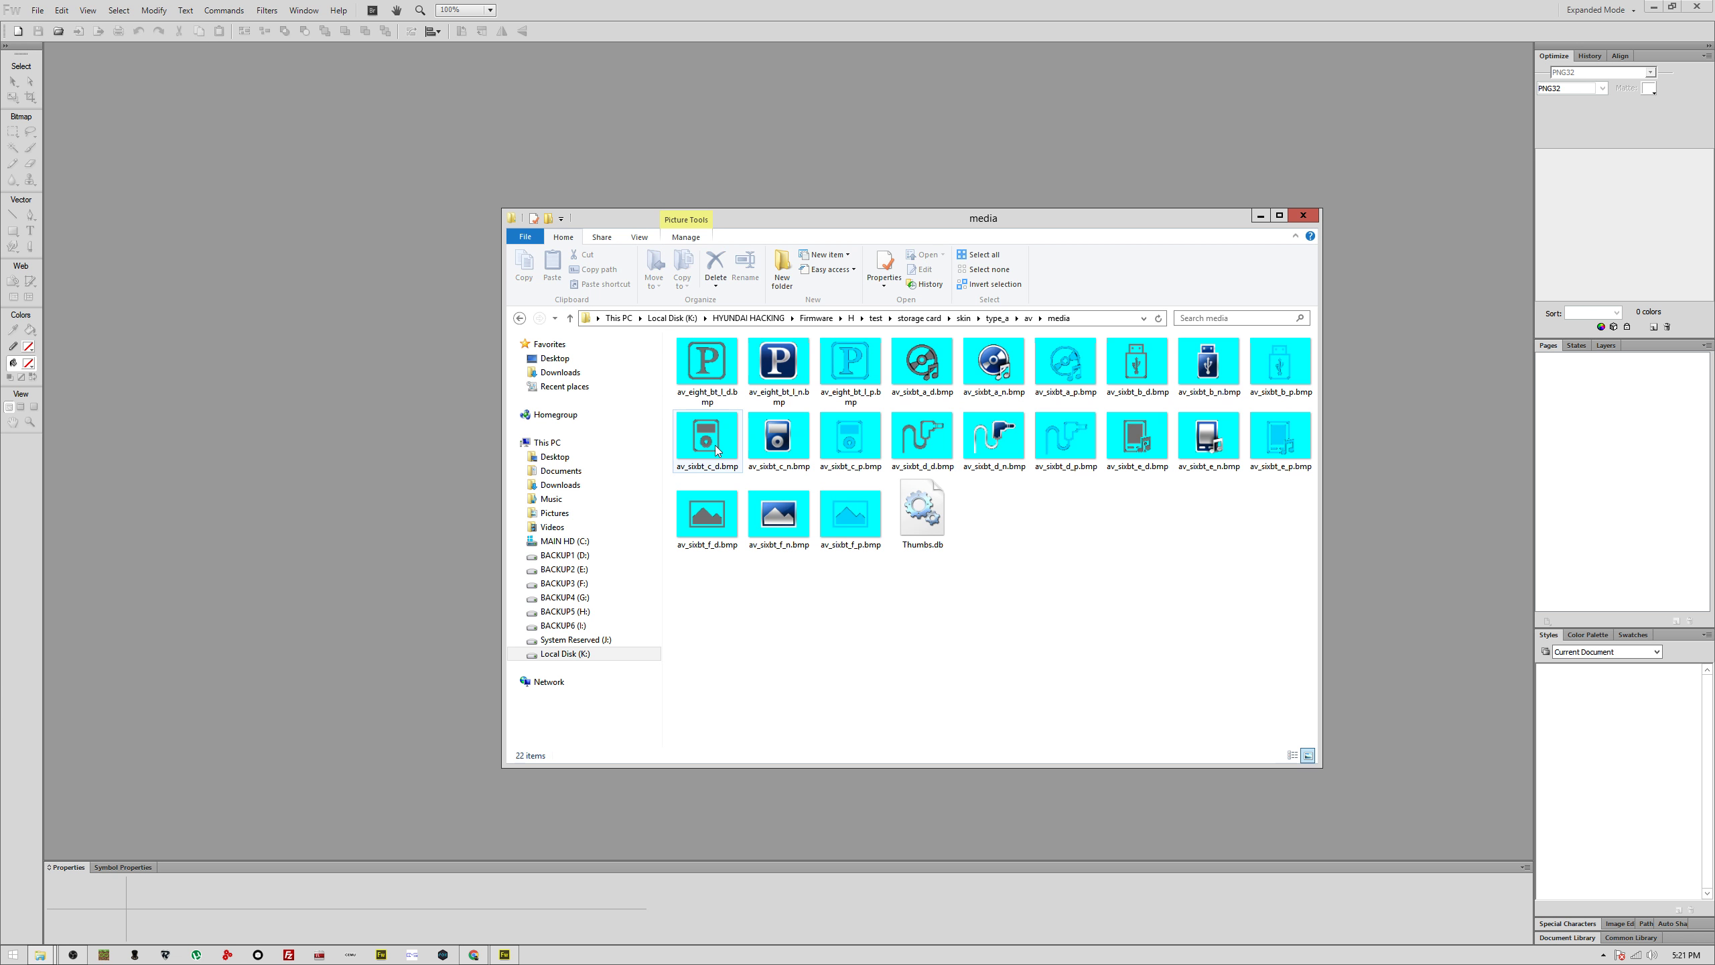
key("BackSpace")
double_click(715, 458)
key("BackSpace")
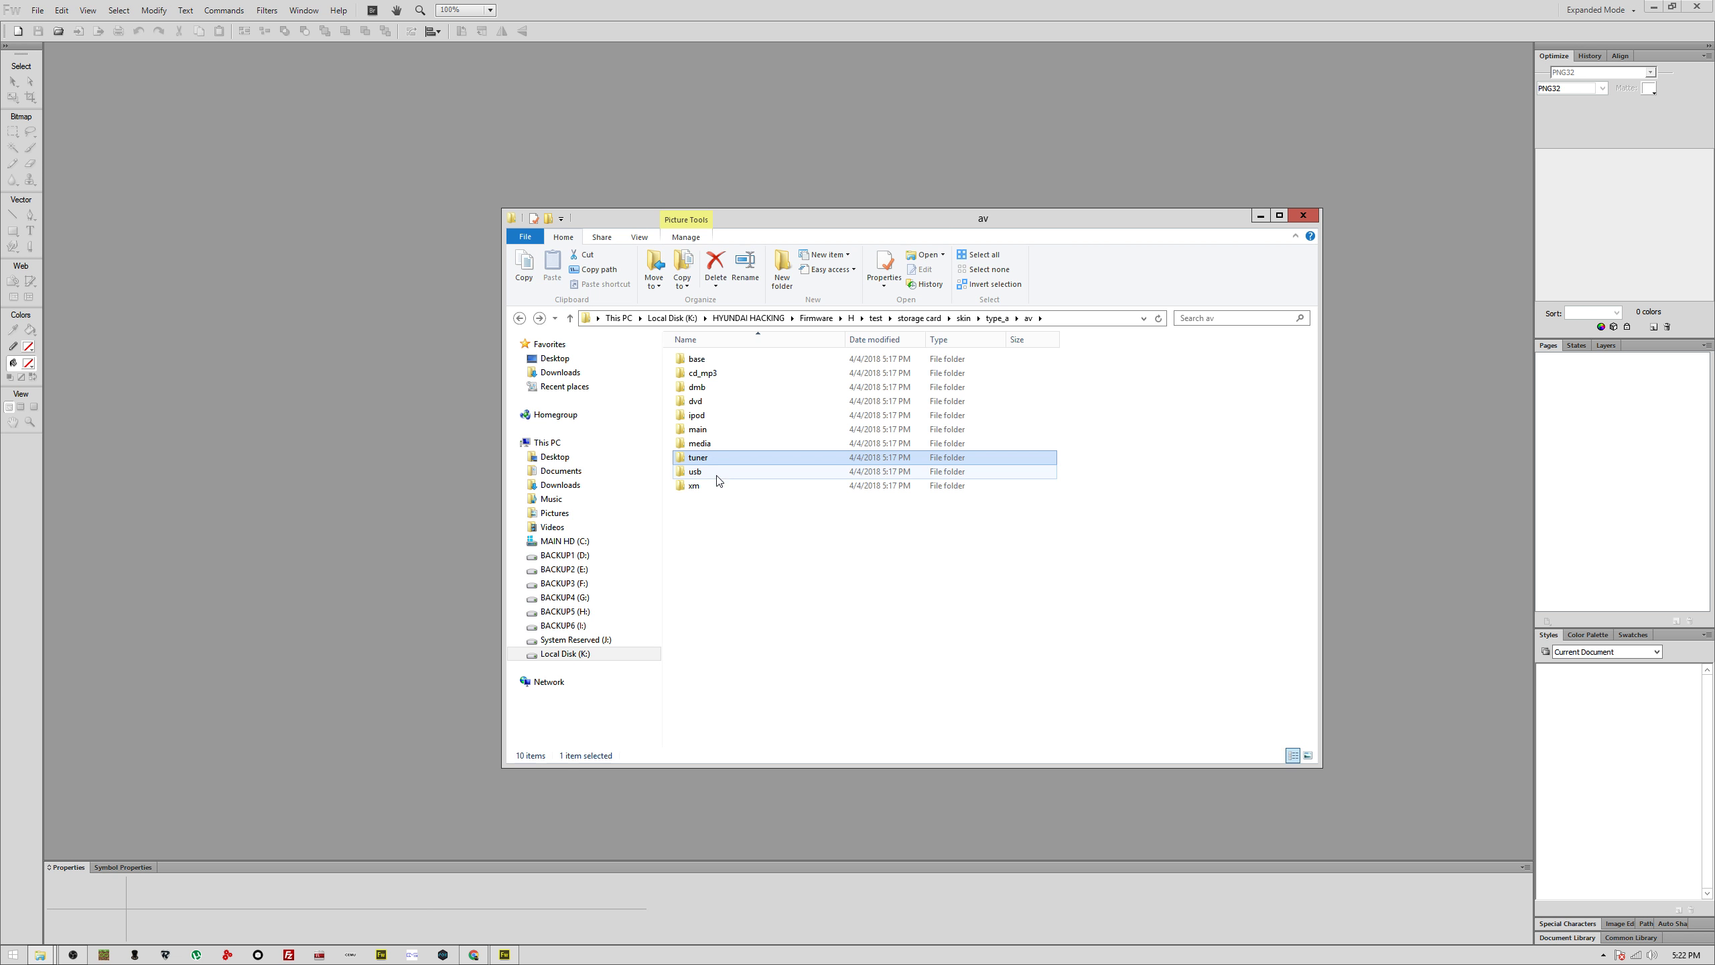
double_click(718, 473)
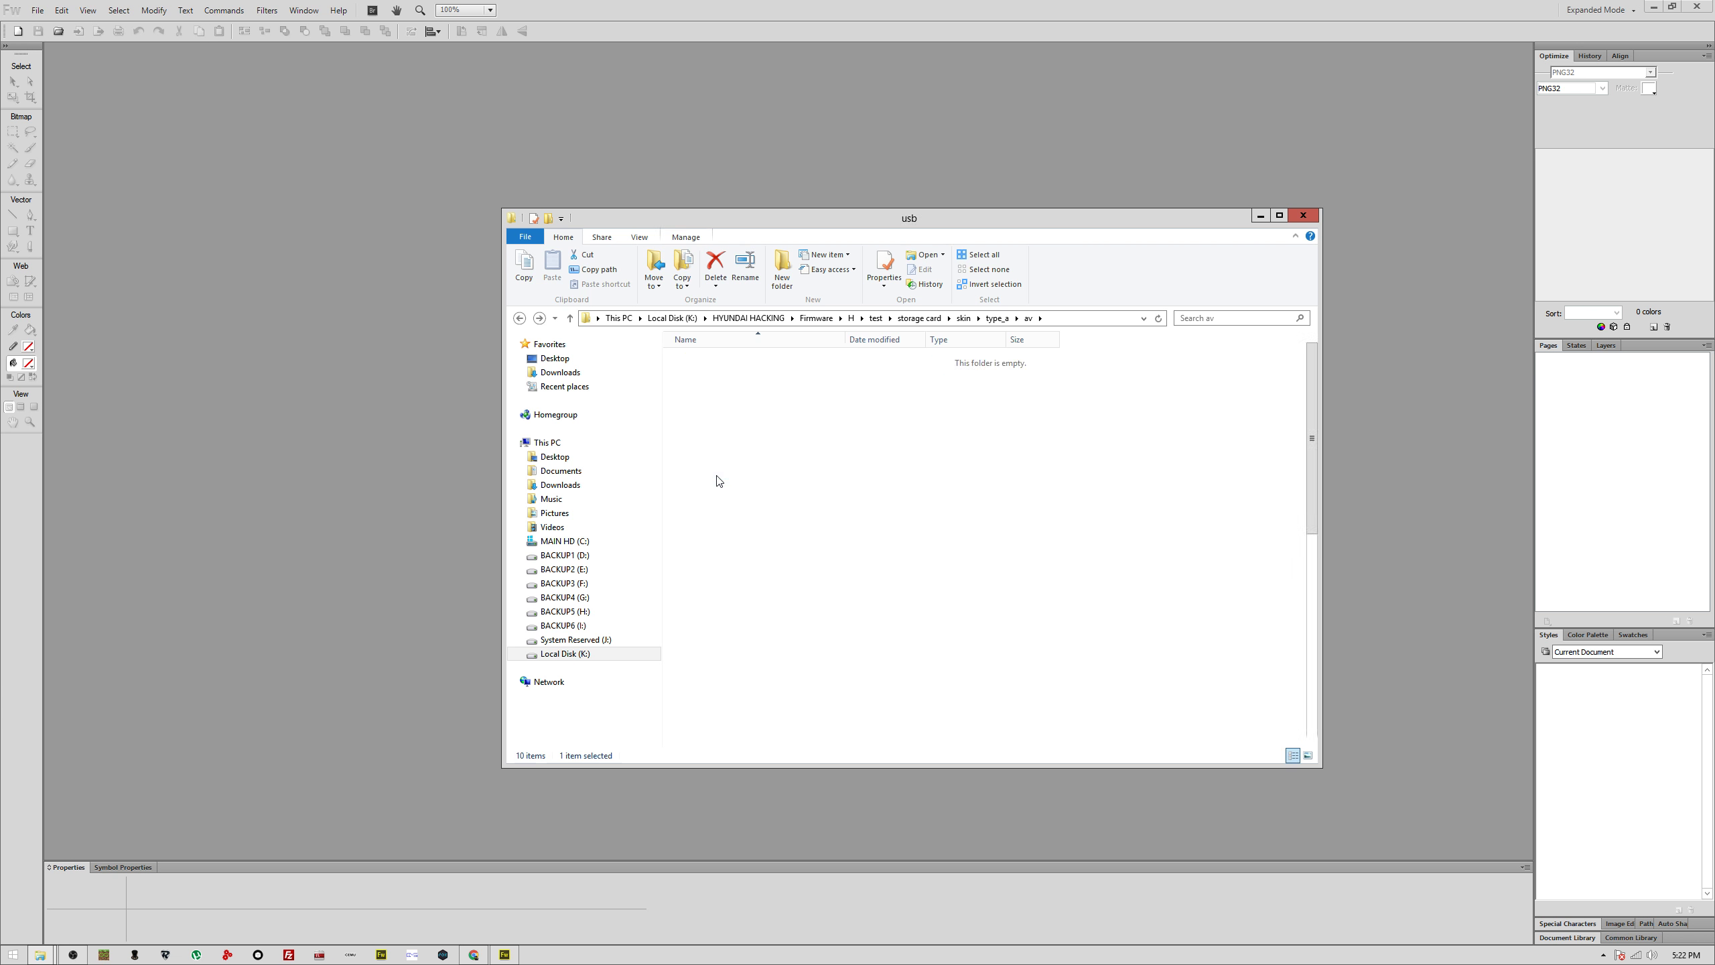
key("BackSpace")
Step: Go up to the type_a folder and open the bg folder inside common
key("BackSpace")
double_click(736, 387)
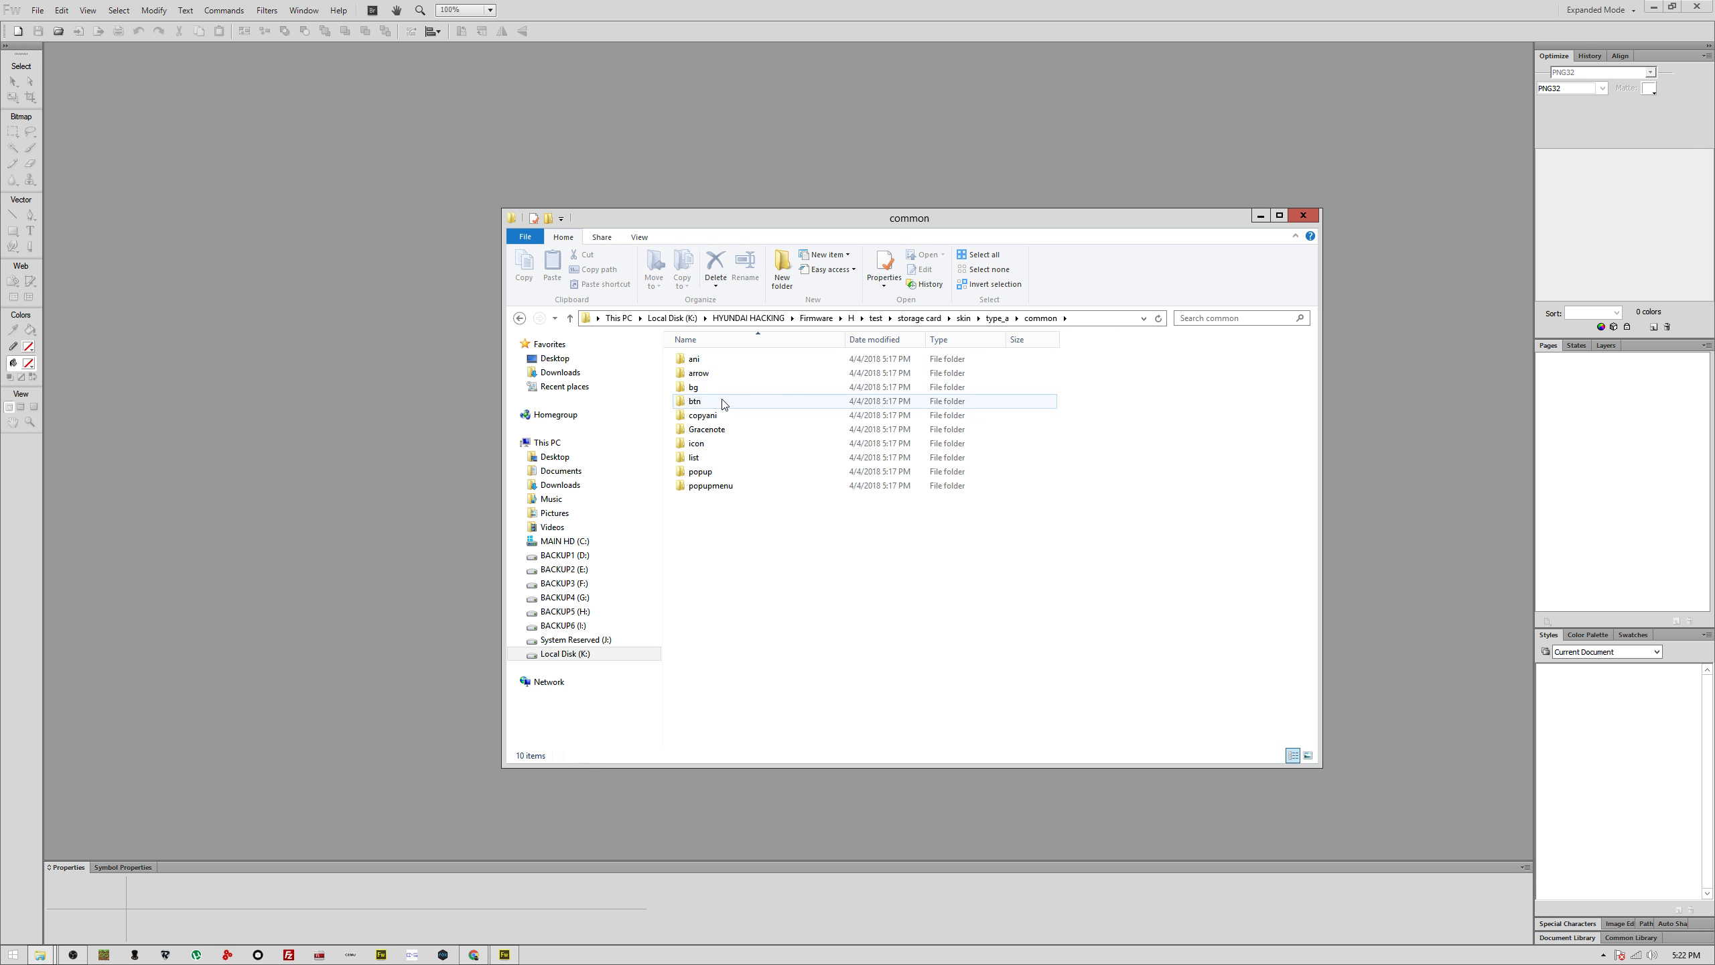
double_click(724, 396)
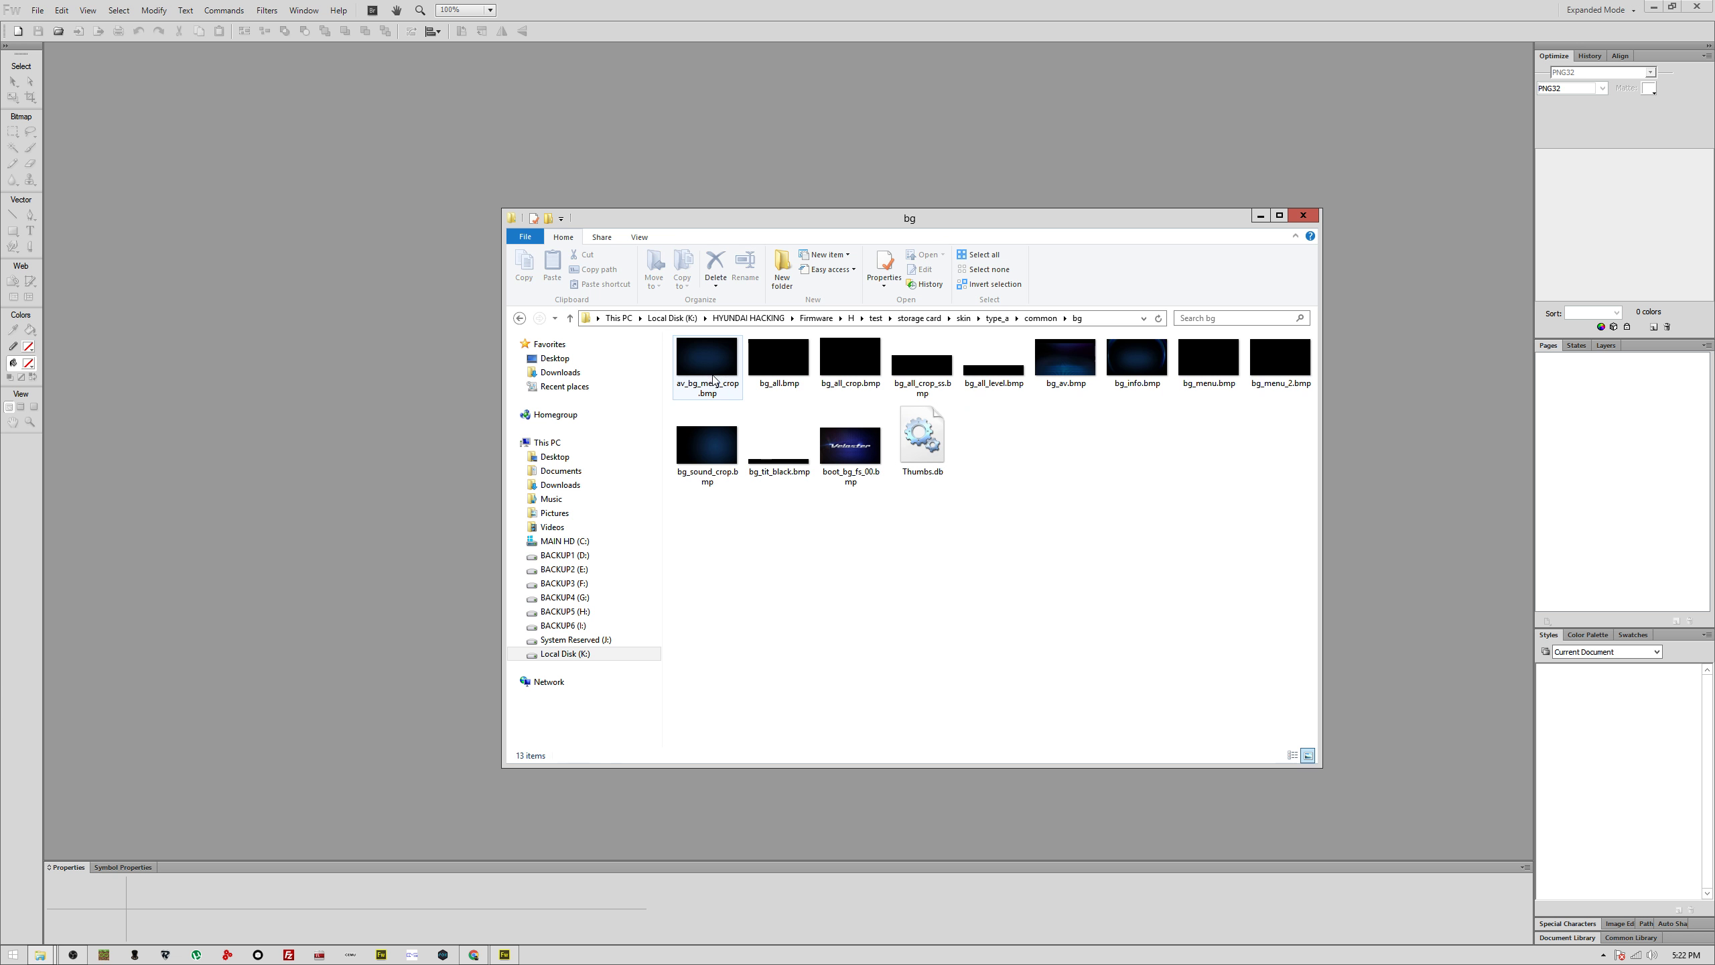
Step: Open av_bg_merg_crop.bmp, bg_all.bmp, bg_all_crop.bmp, bg_info.bmp and boot_bg_fs_00.bmp from the bg folder together in Fireworks
left_click(711, 408)
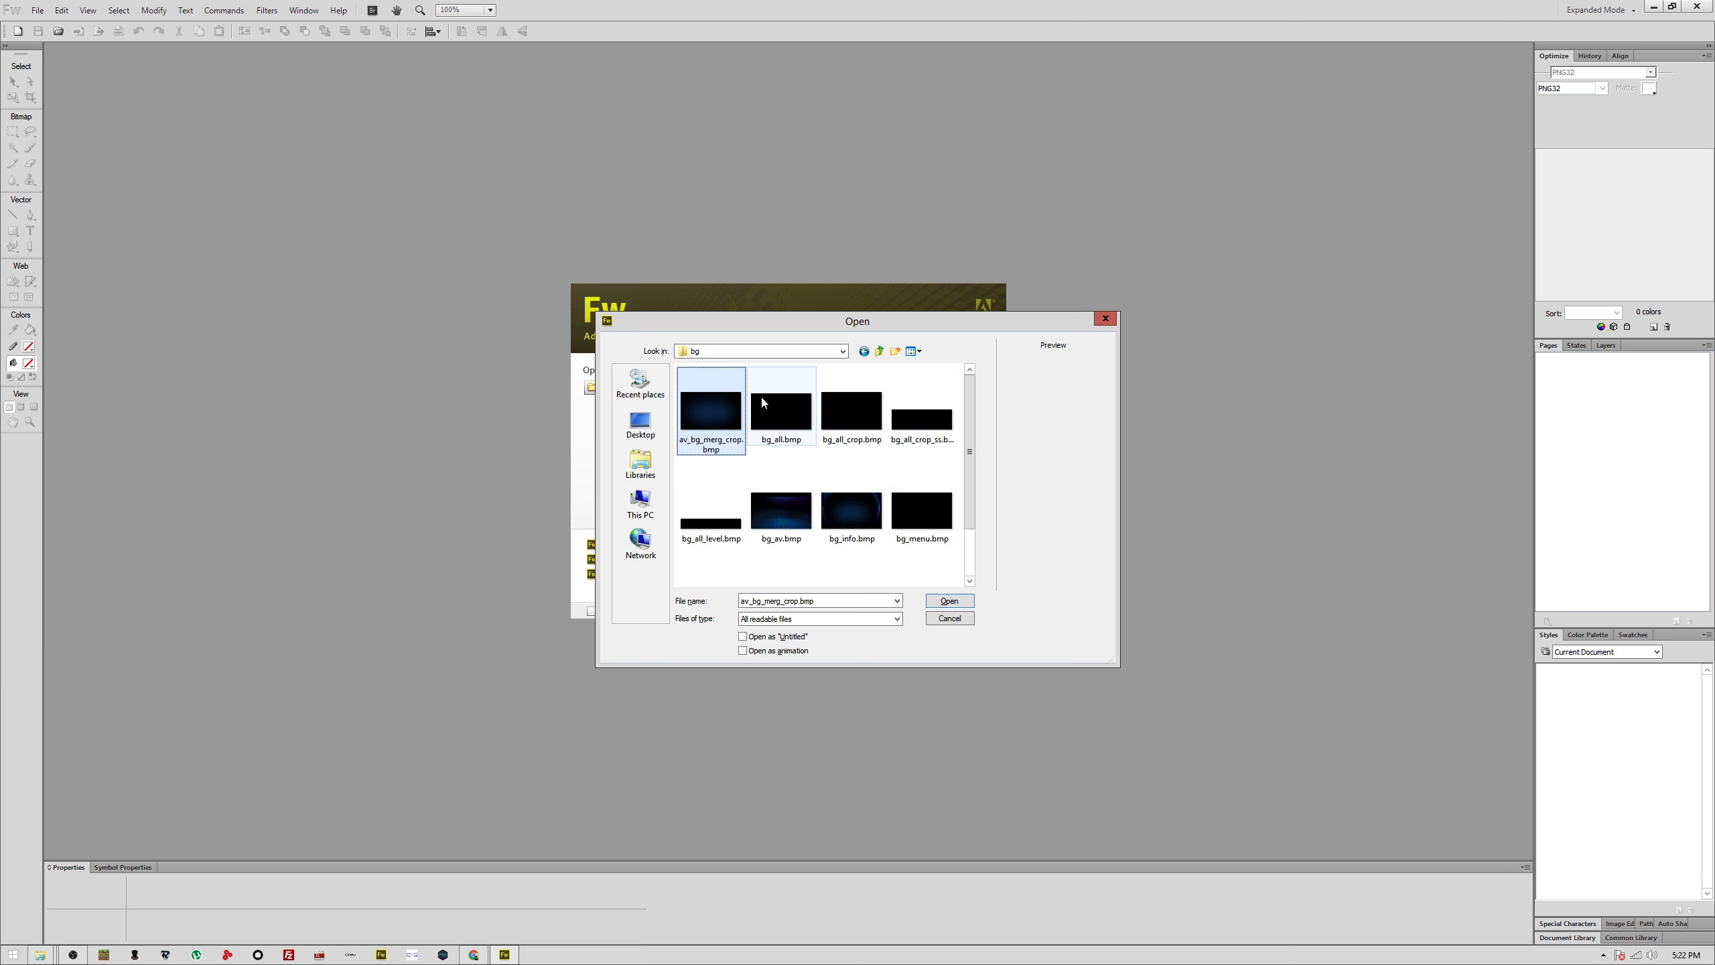
left_click(796, 399, "ctrl")
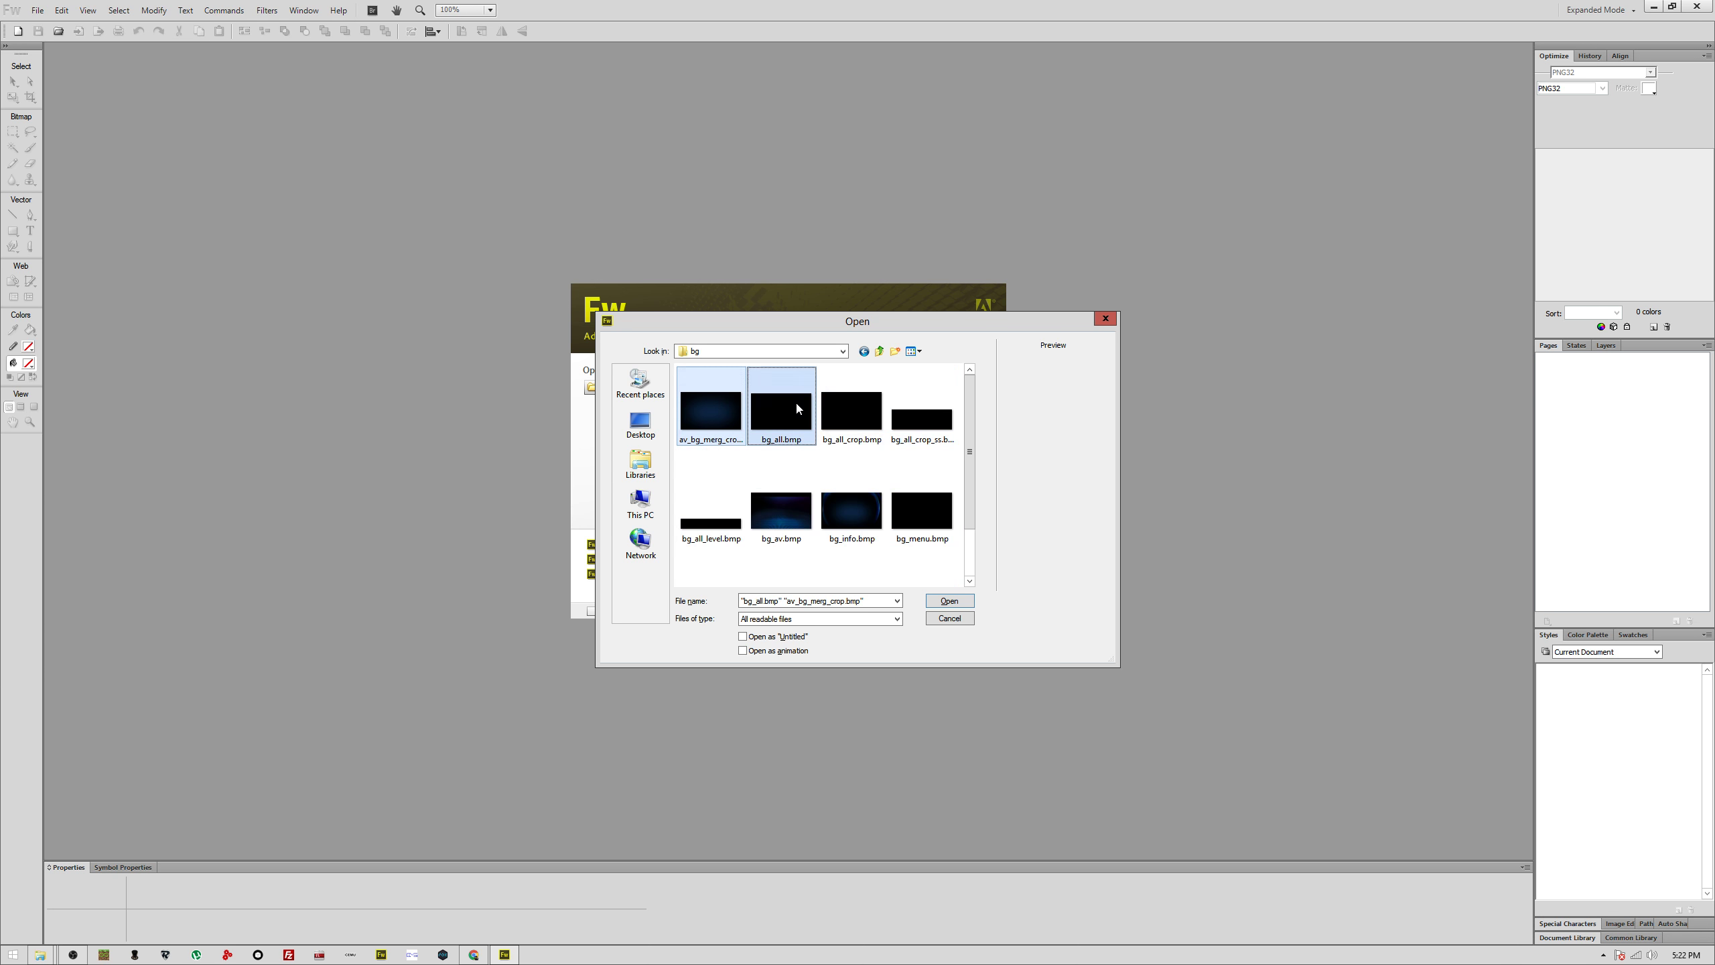
left_click(849, 417, "ctrl")
left_click(783, 511, "ctrl")
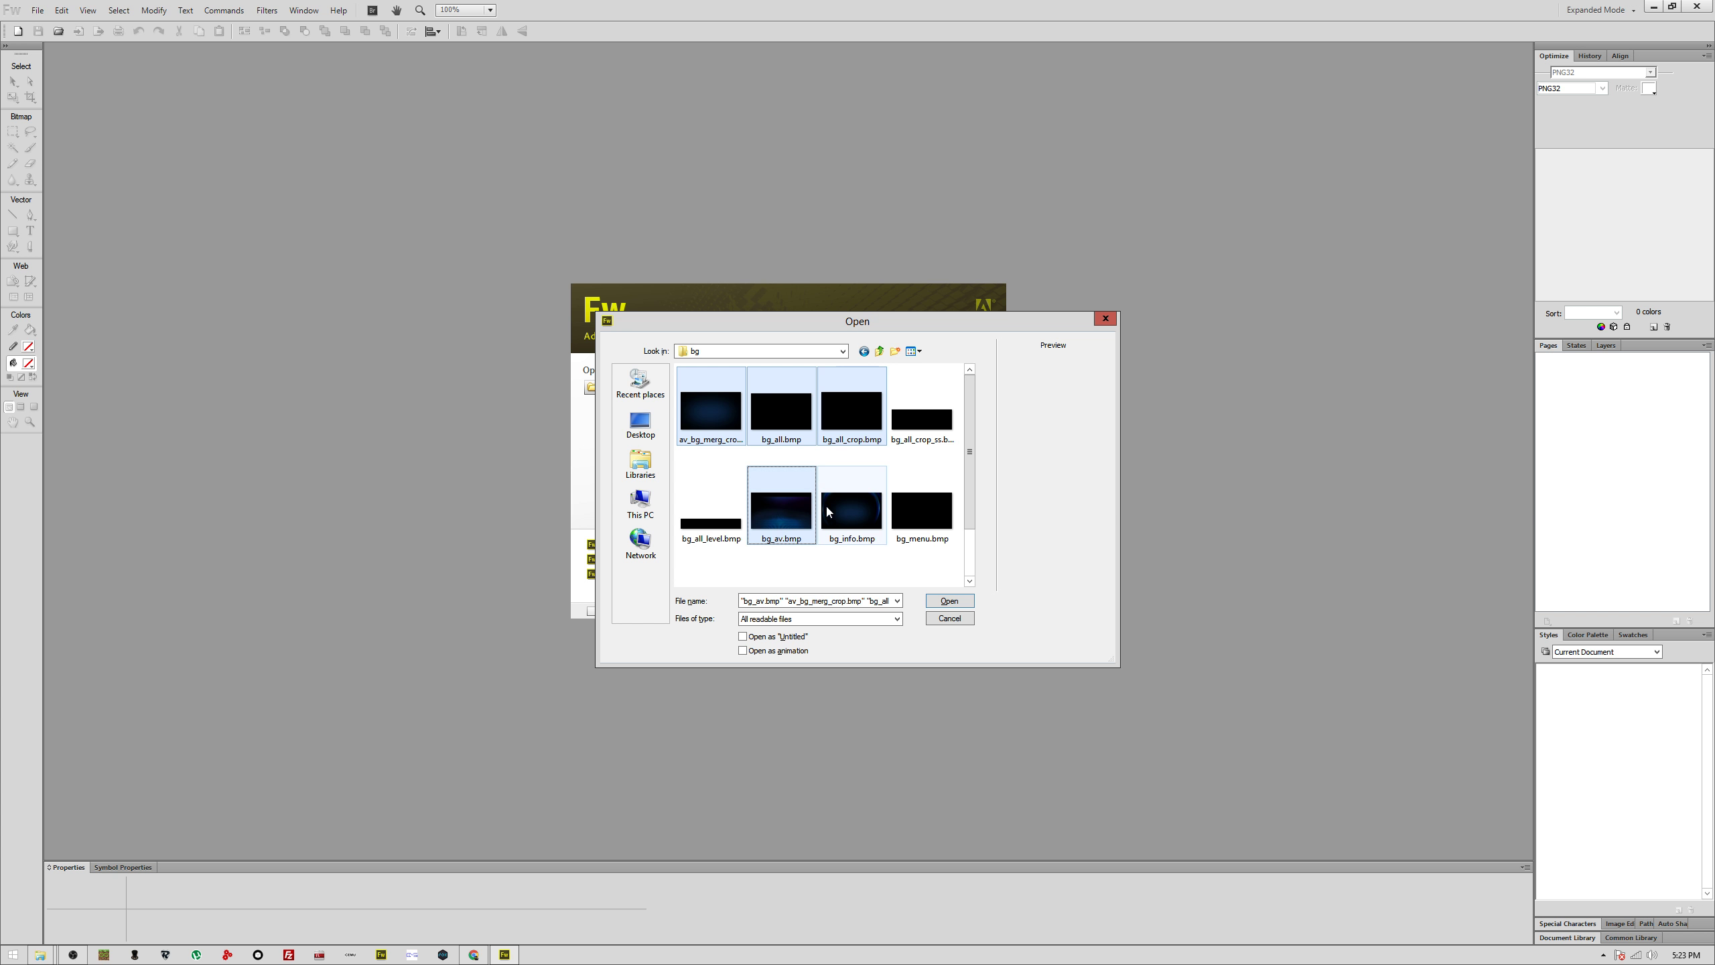
left_click(783, 511, "ctrl")
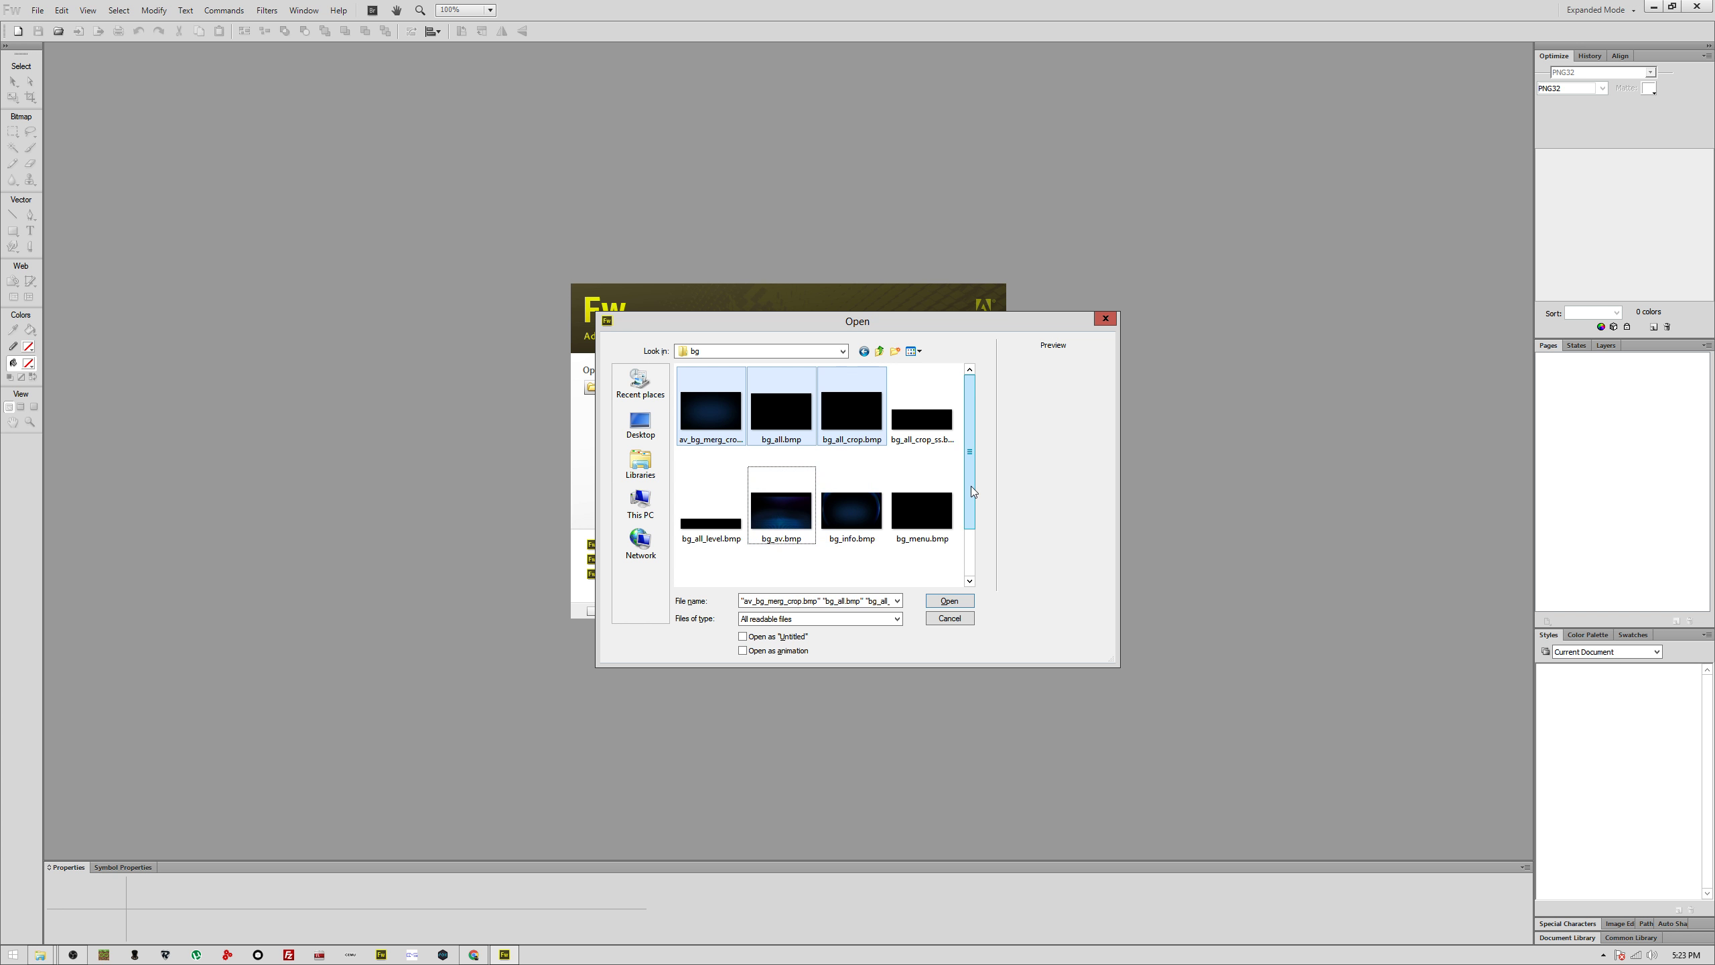
left_click(846, 521, "ctrl")
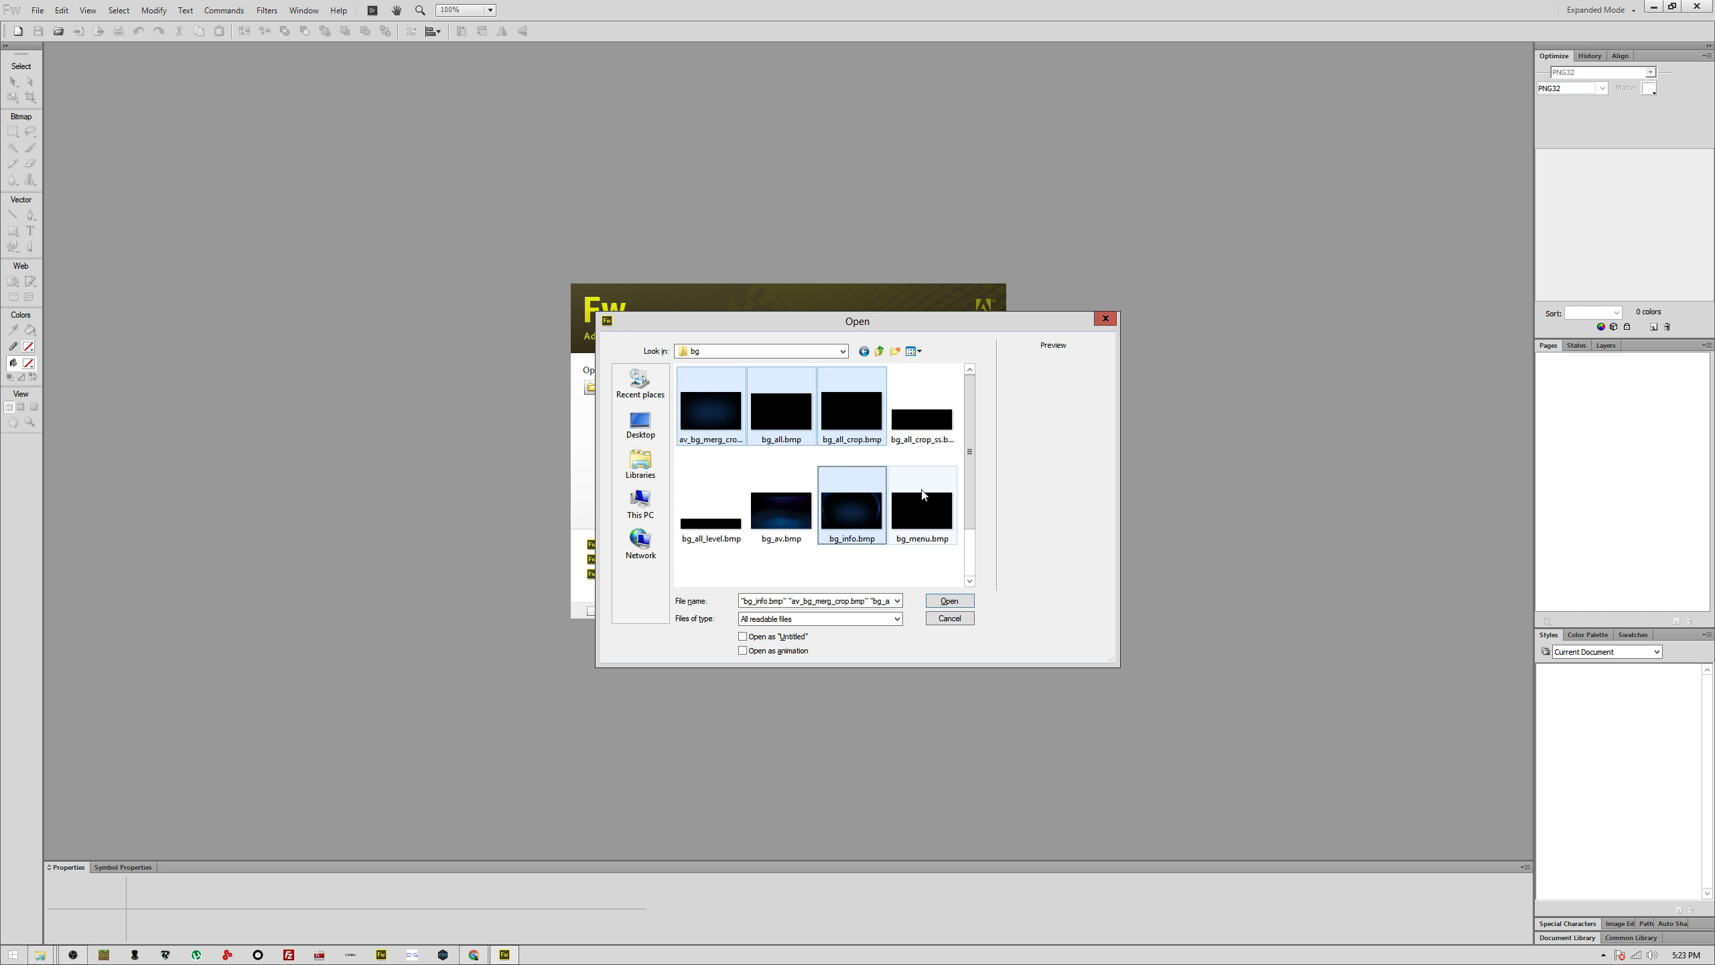
scroll(923, 495, "down", 1)
left_click(922, 544, "ctrl")
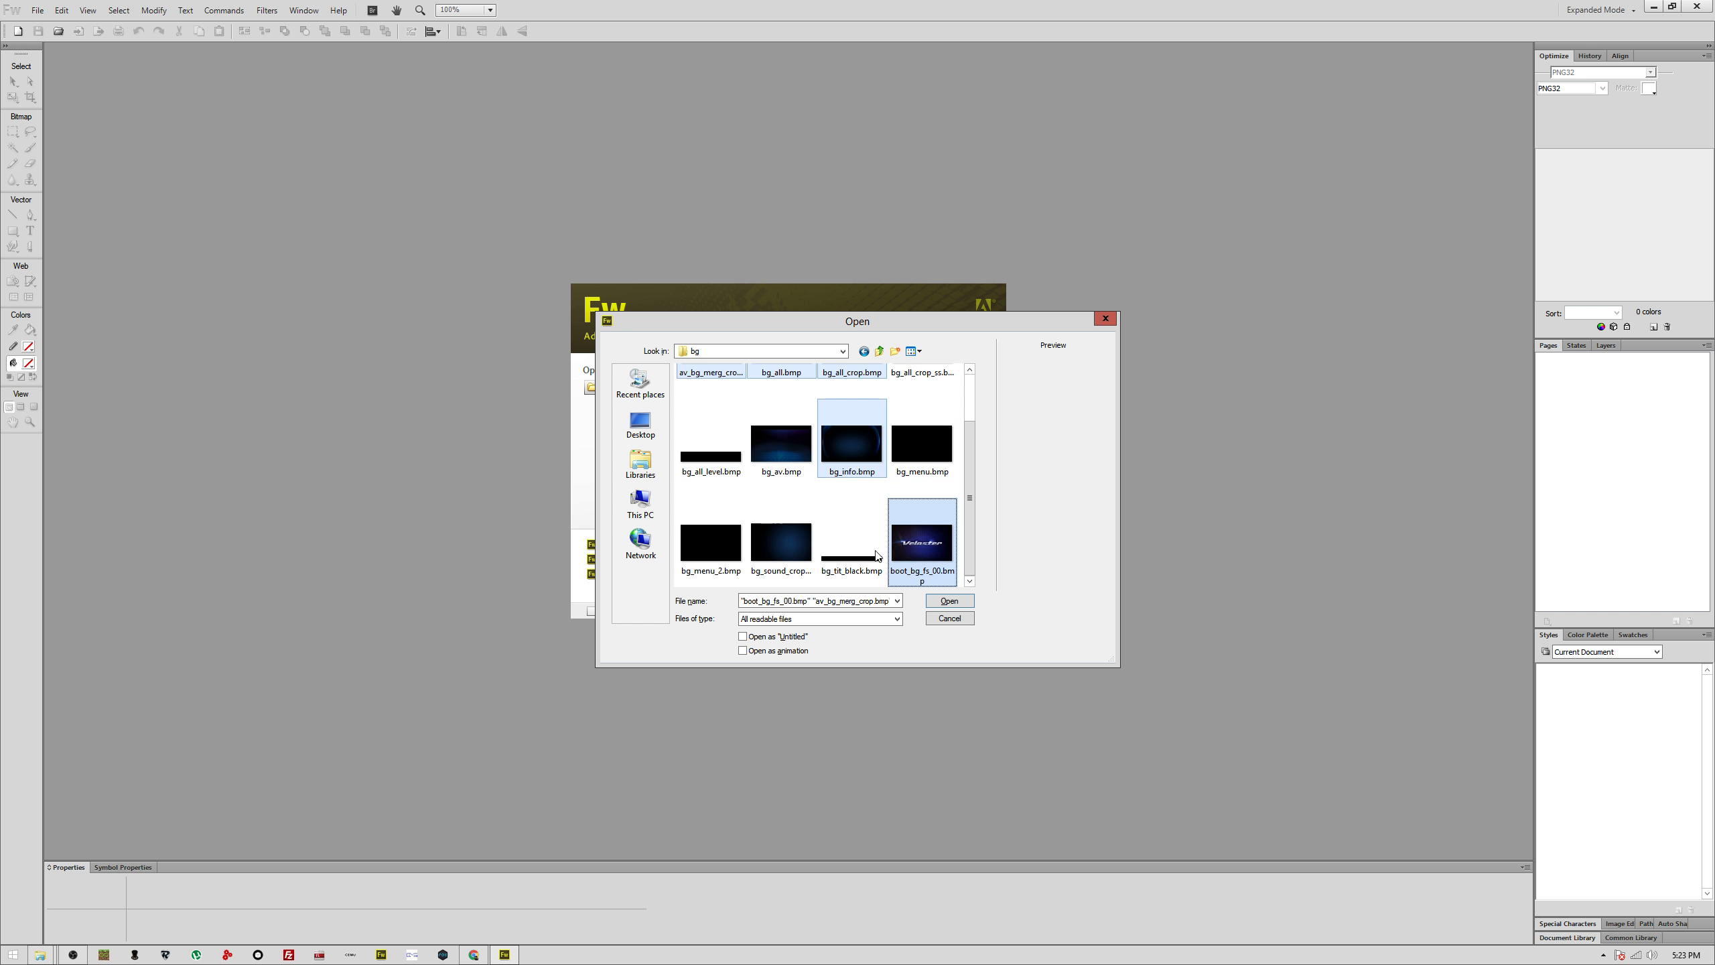
scroll(876, 555, "up", 1)
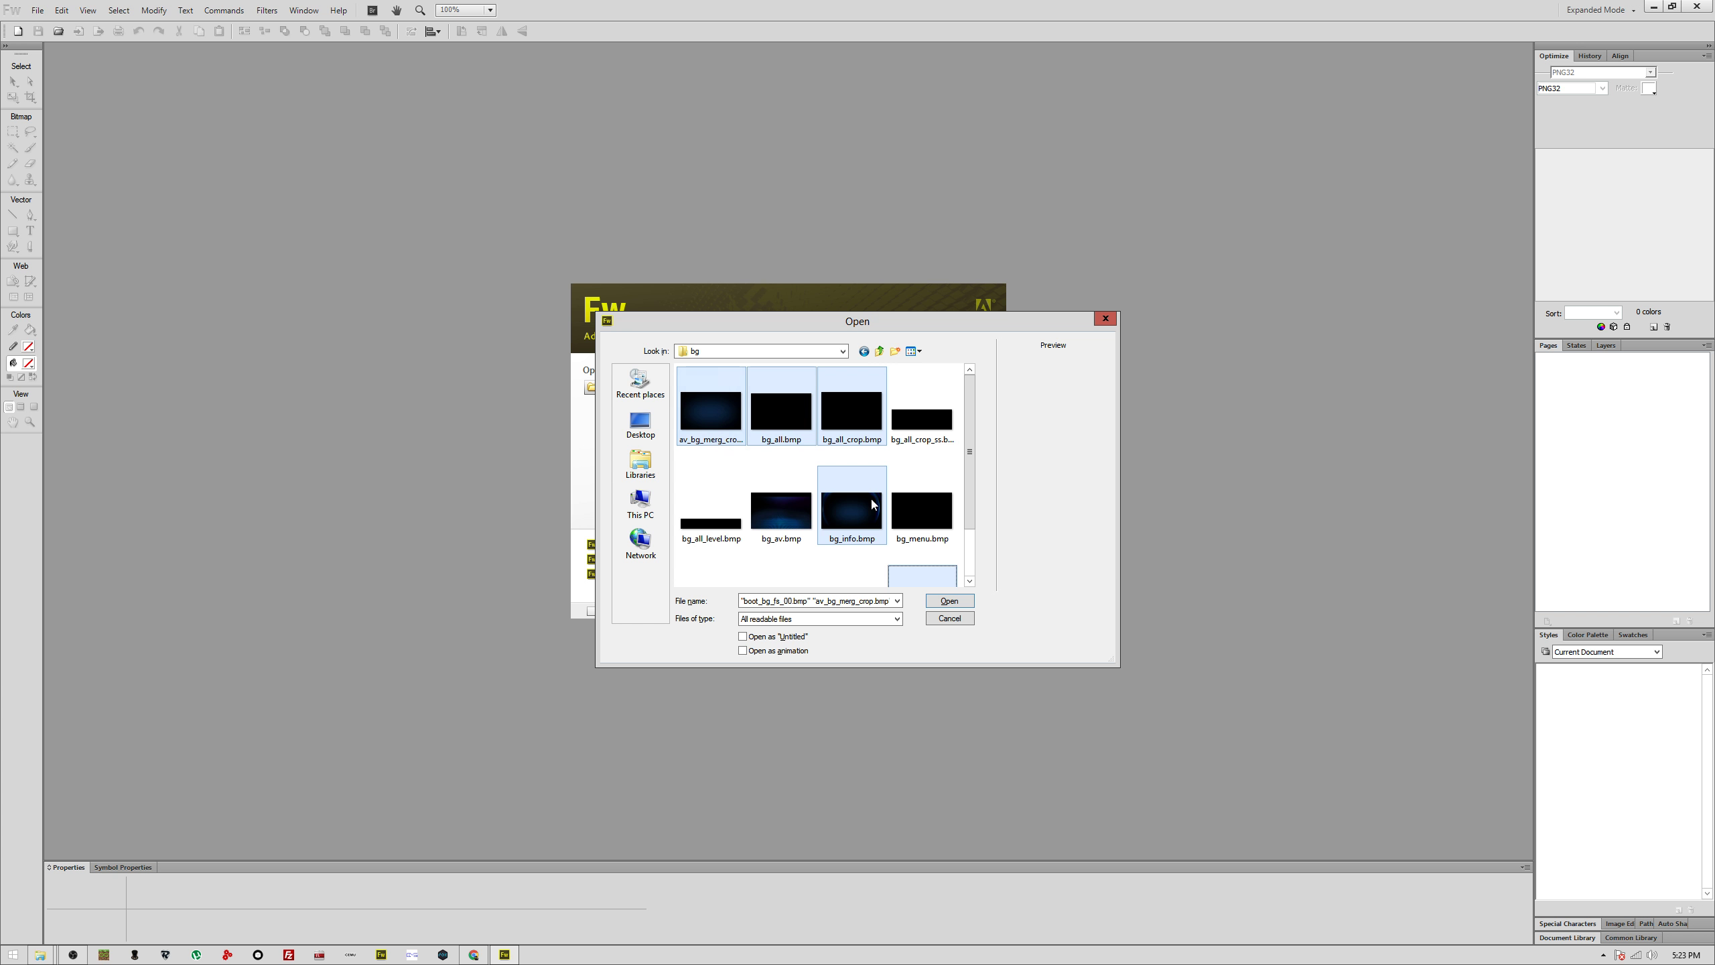
left_click(944, 601)
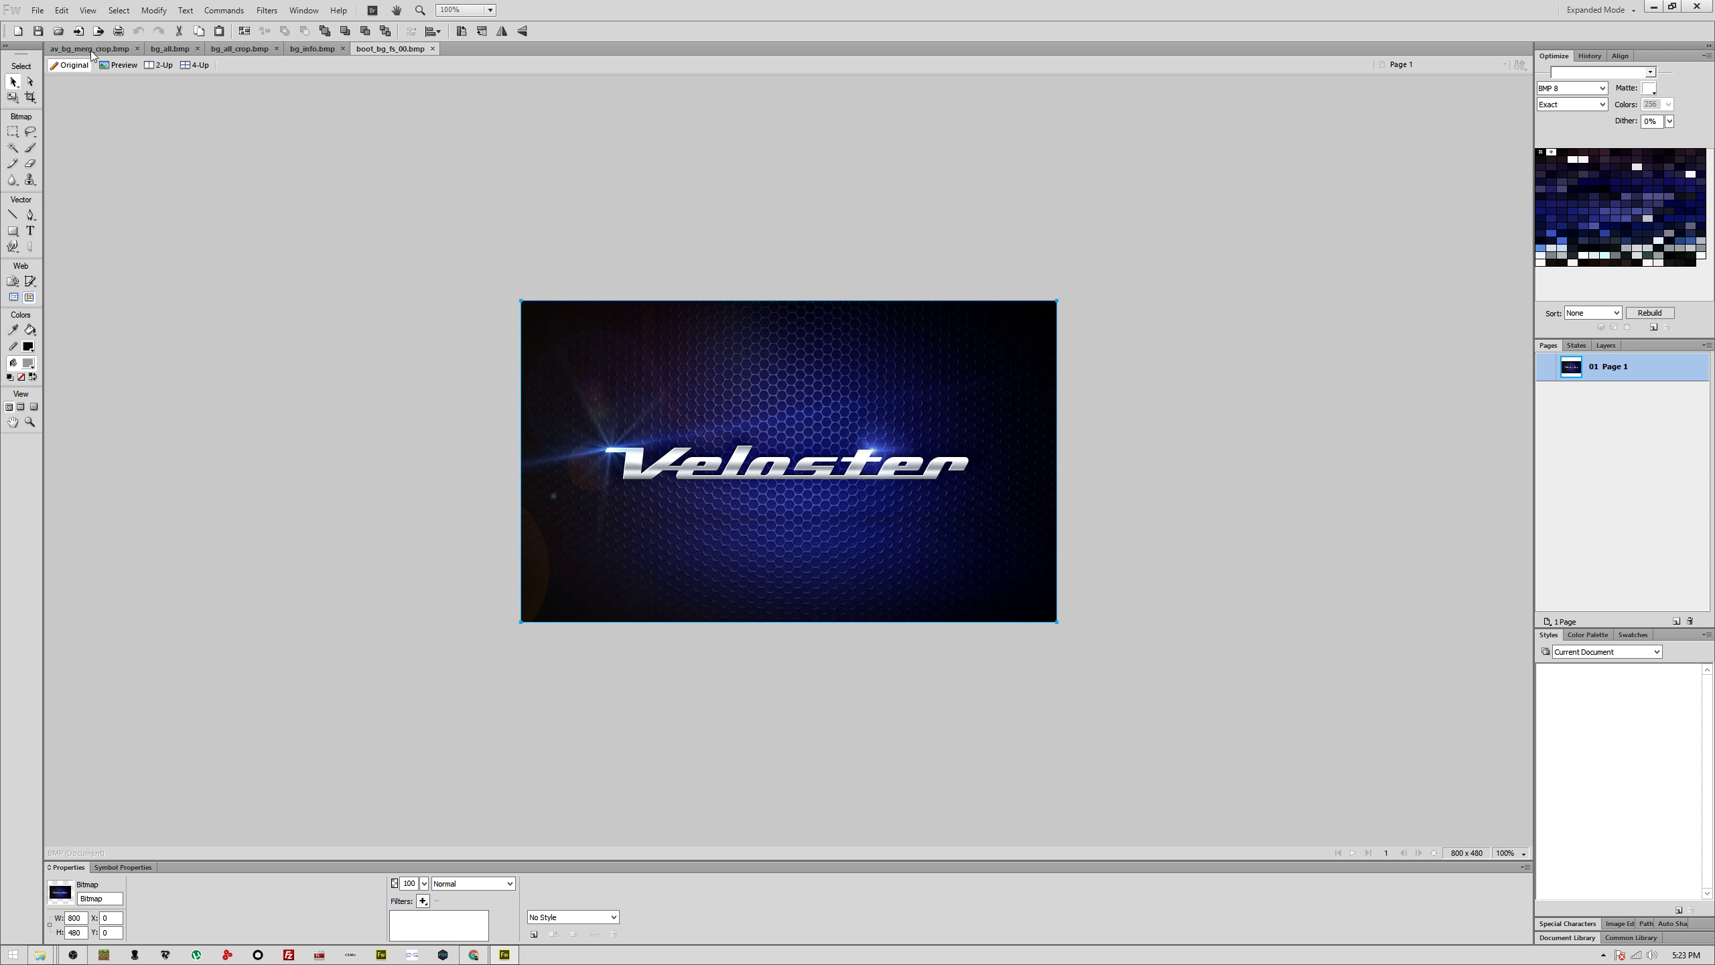
Step: Start opening another image and browse to the drives of This PC, checking the BACKUP6 (I:) drive
left_click(37, 10)
left_click(56, 57)
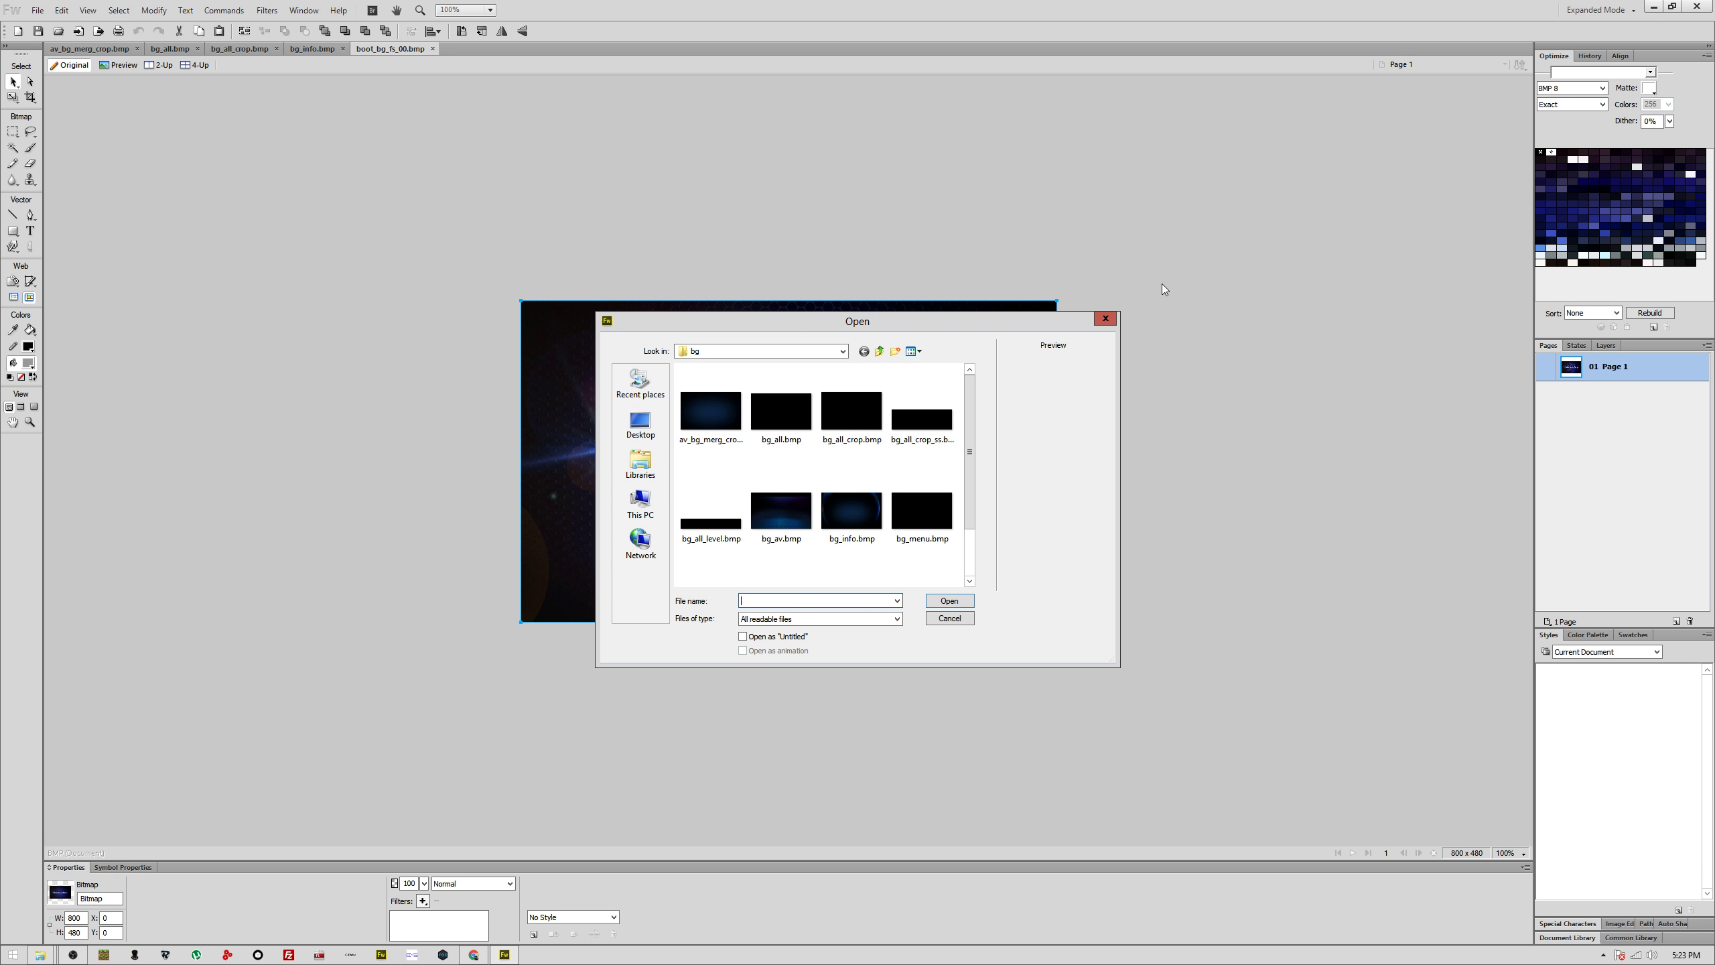
left_click(647, 428)
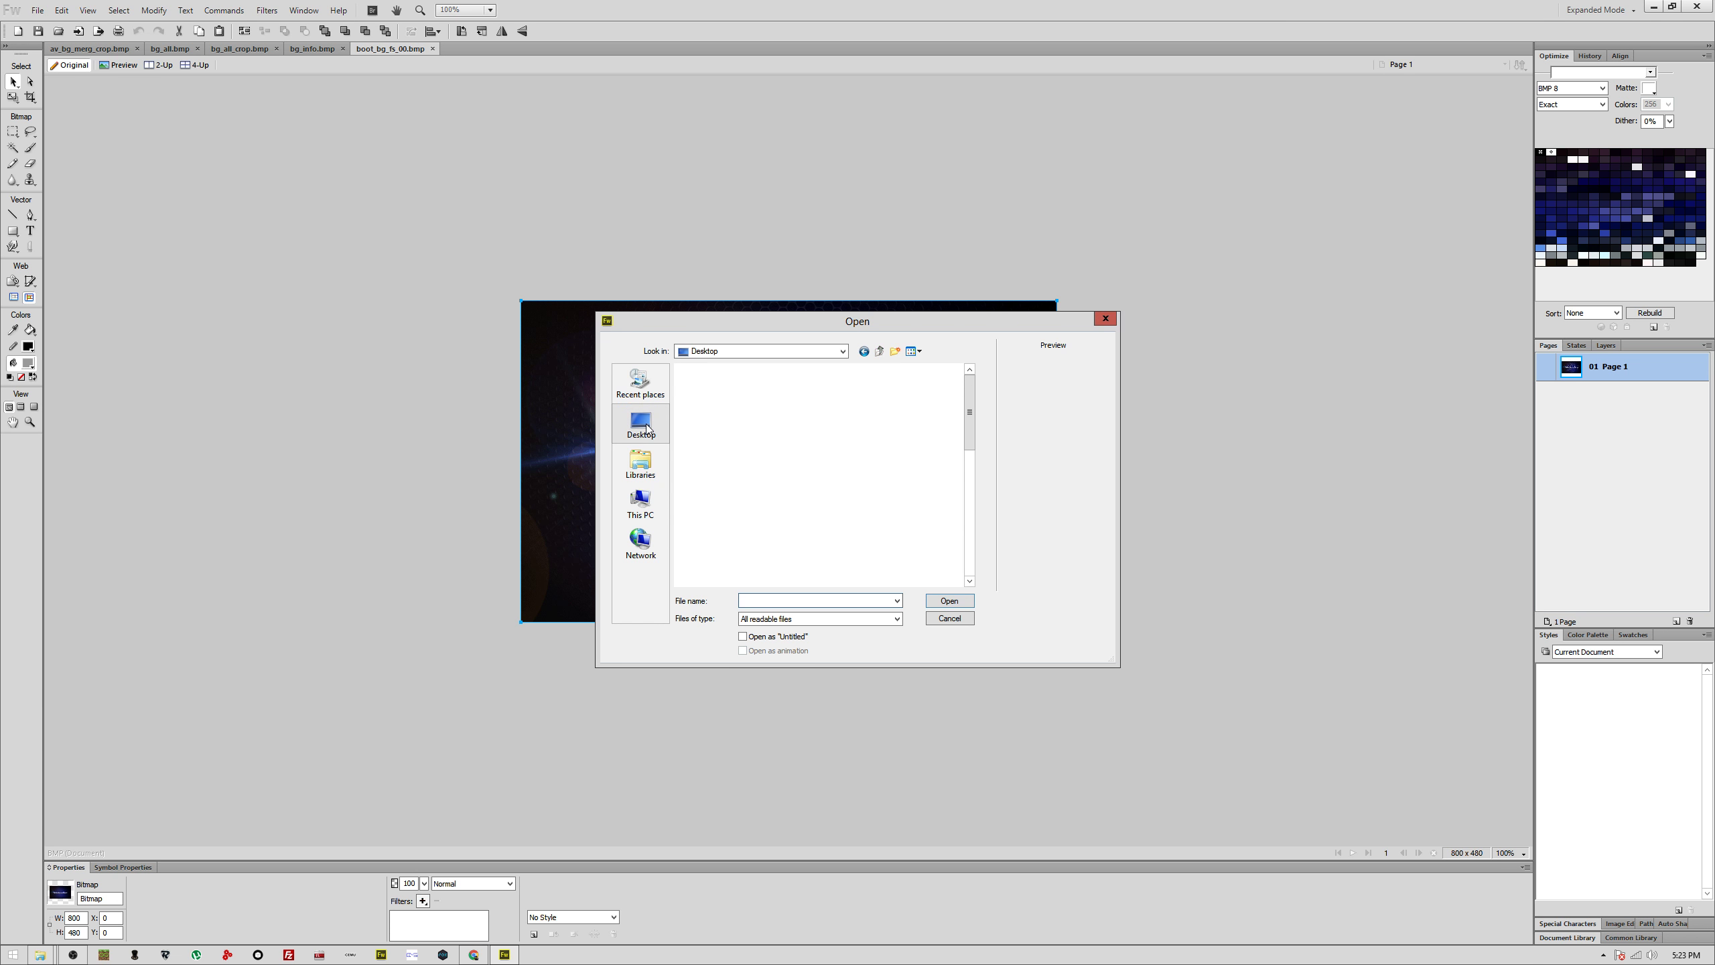
double_click(776, 487)
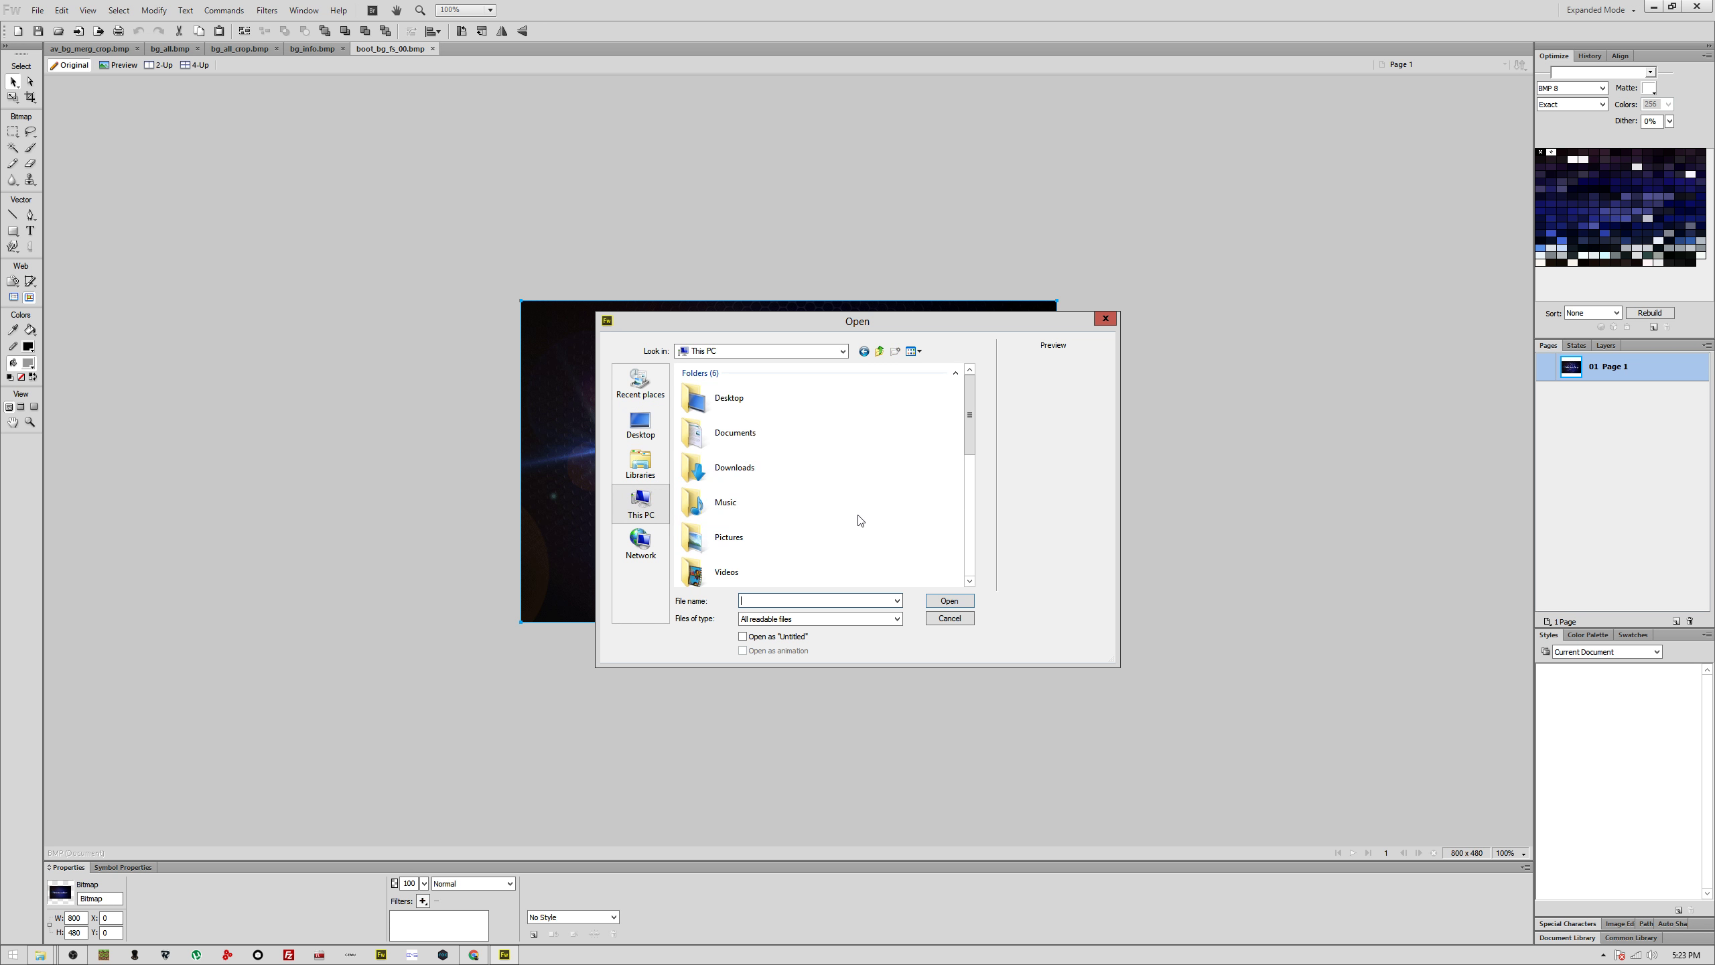
scroll(911, 509, "down", 5)
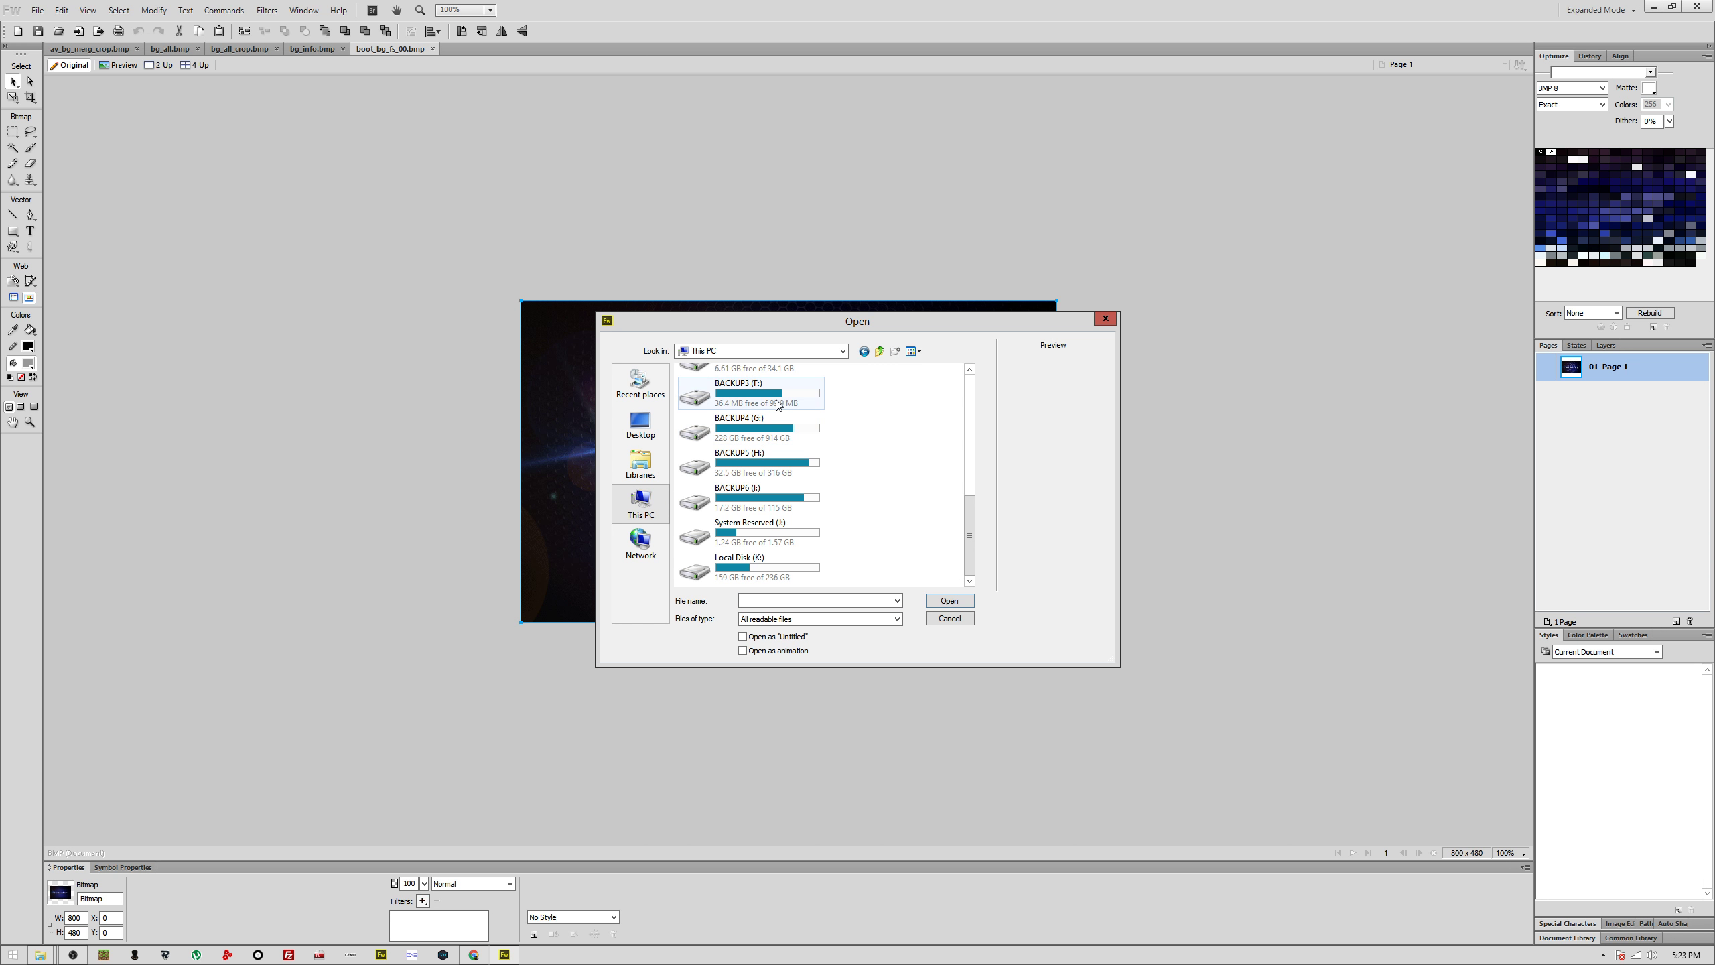
double_click(753, 501)
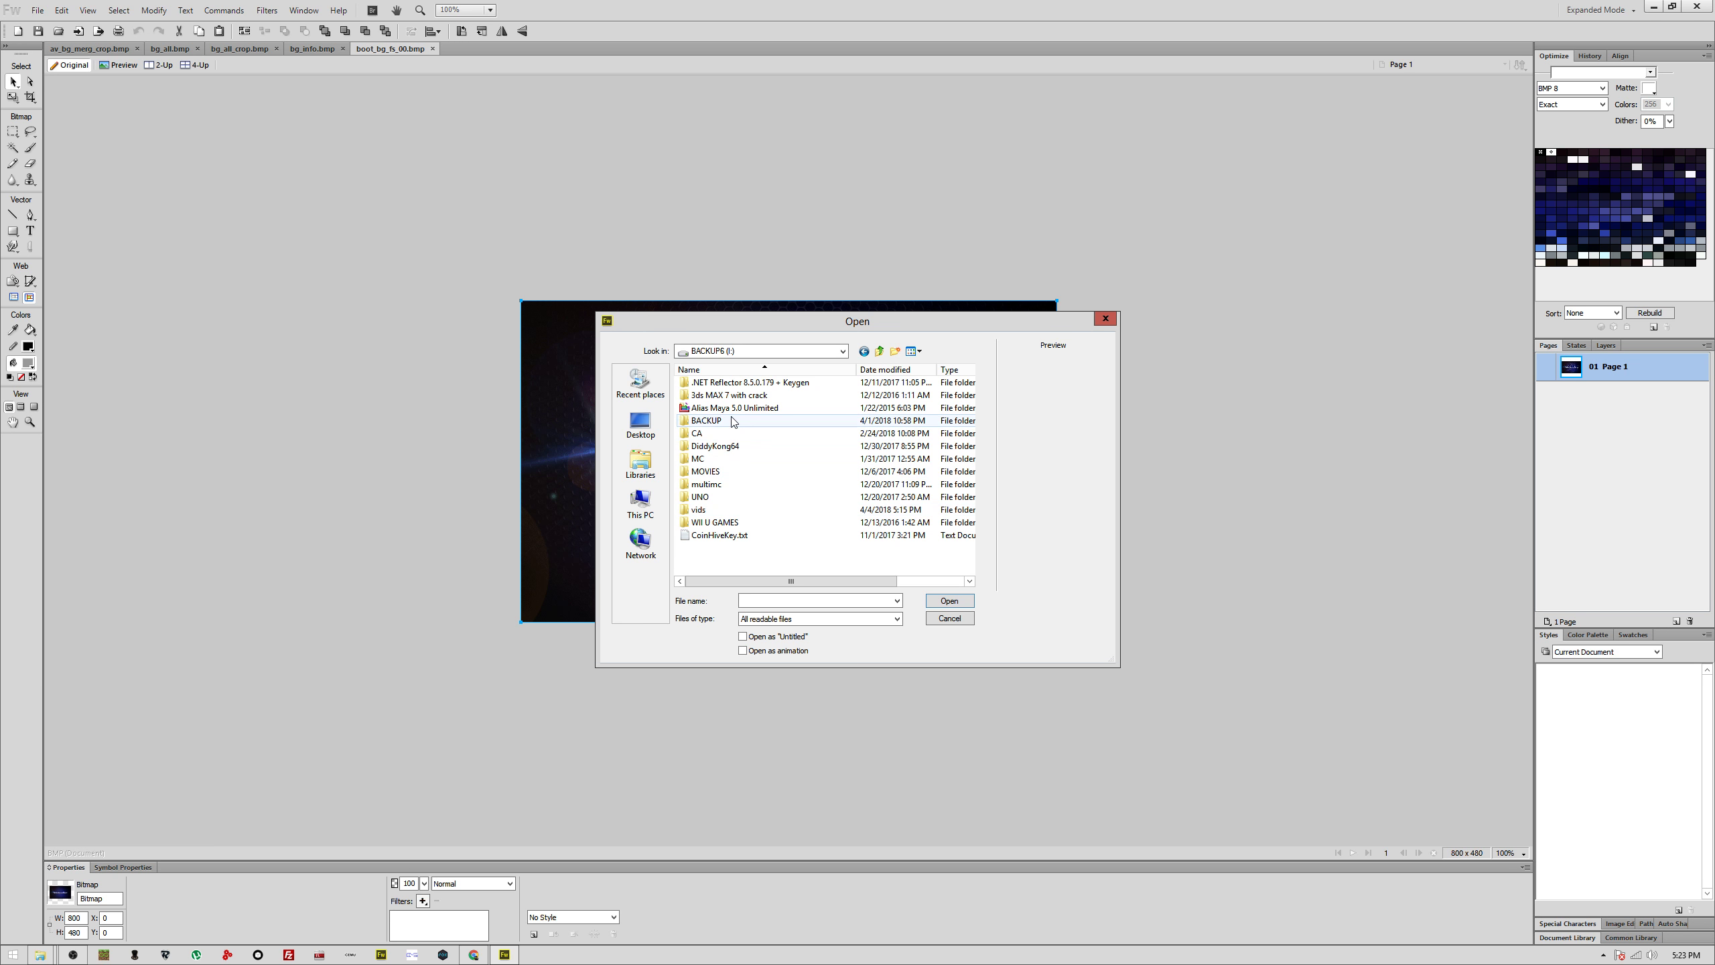
key("BackSpace")
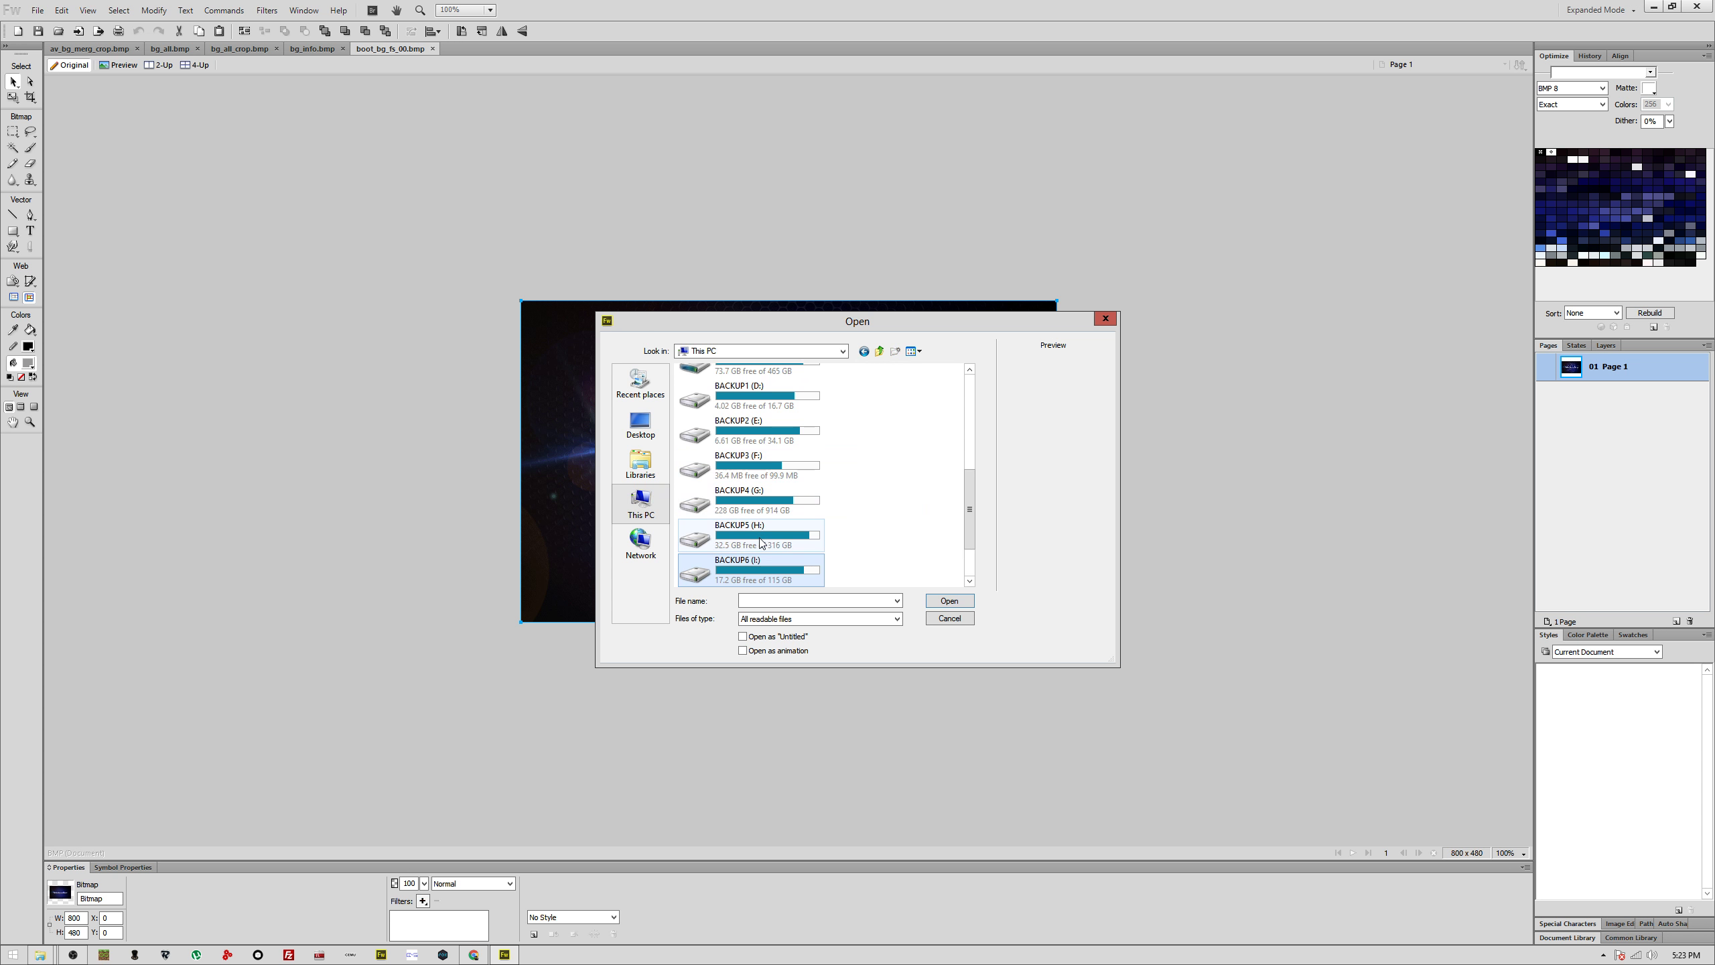
Step: Open the third red car picture from the Car Customizers, CARS, Voloster Turbo folder on the BACKUP5 (H:) drive
double_click(761, 534)
double_click(741, 395)
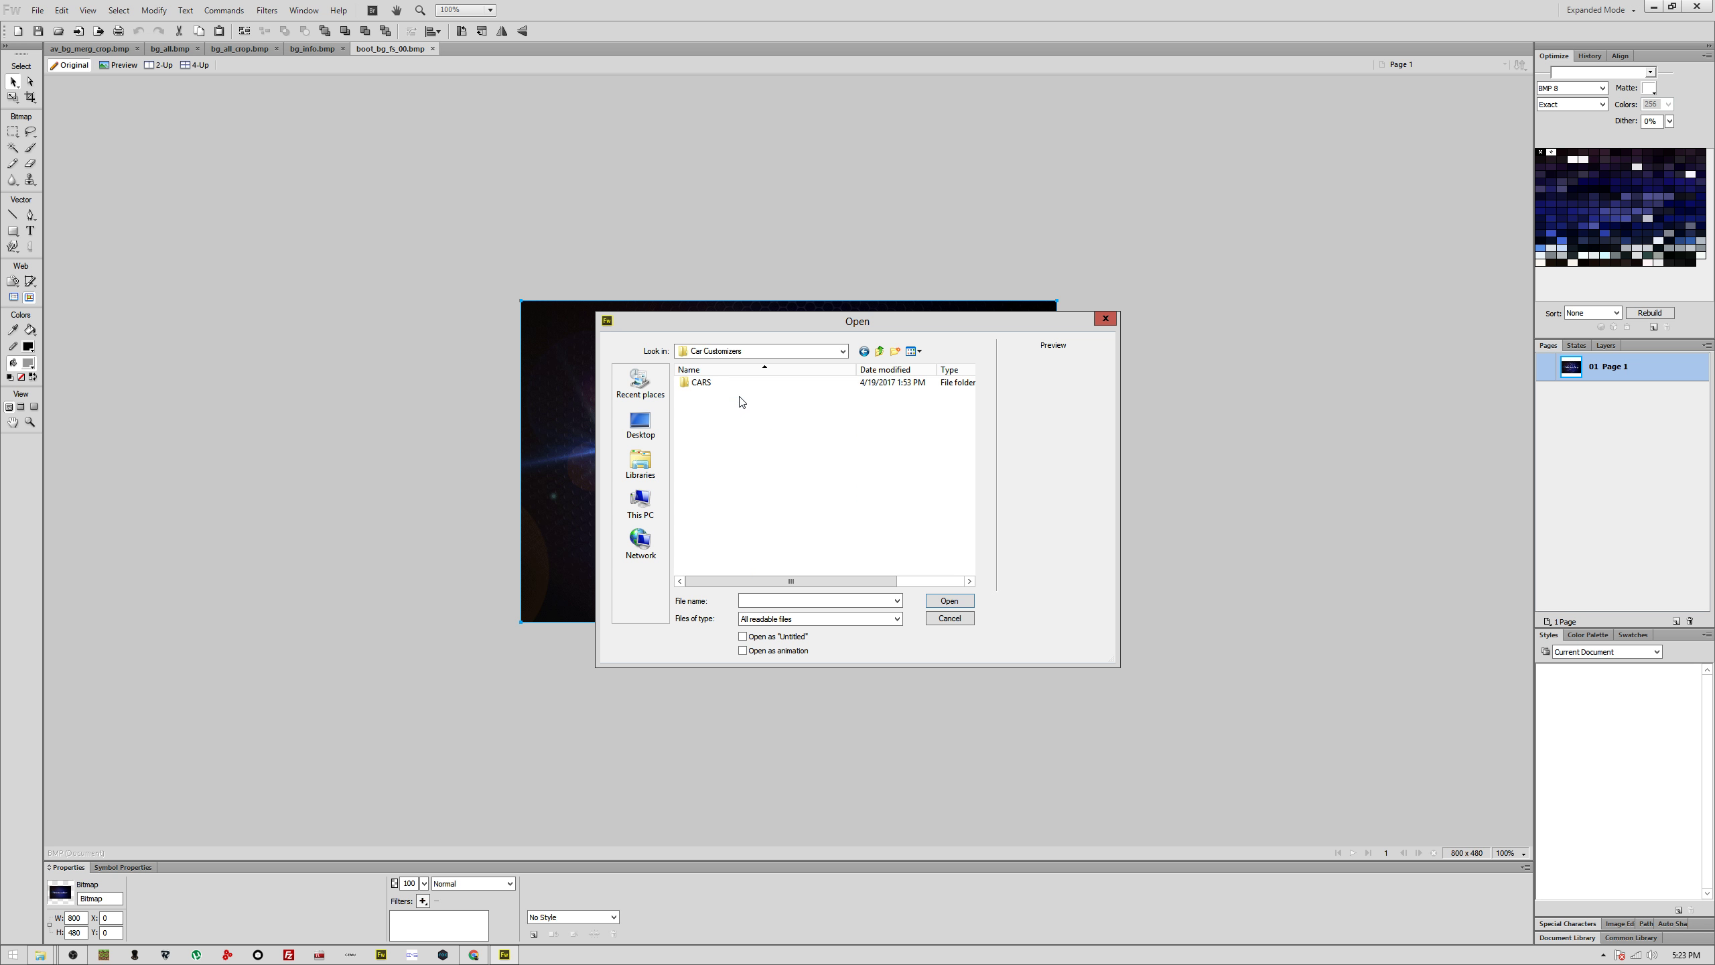
double_click(741, 384)
scroll(756, 473, "down", 5)
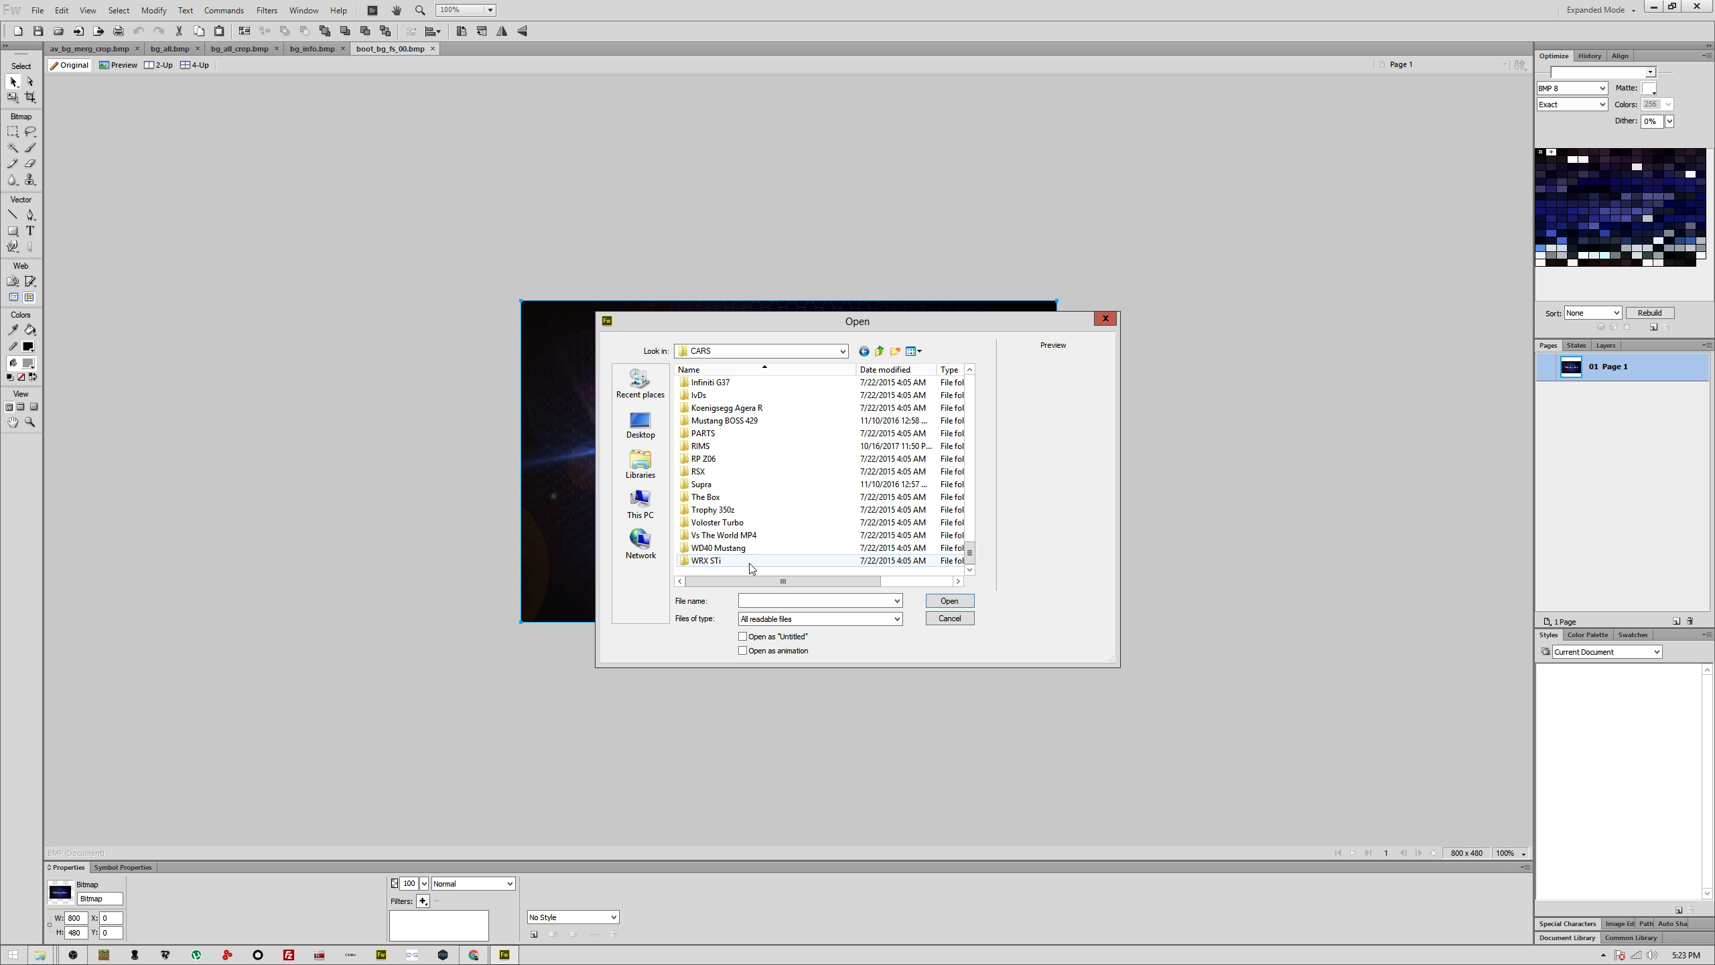
double_click(759, 525)
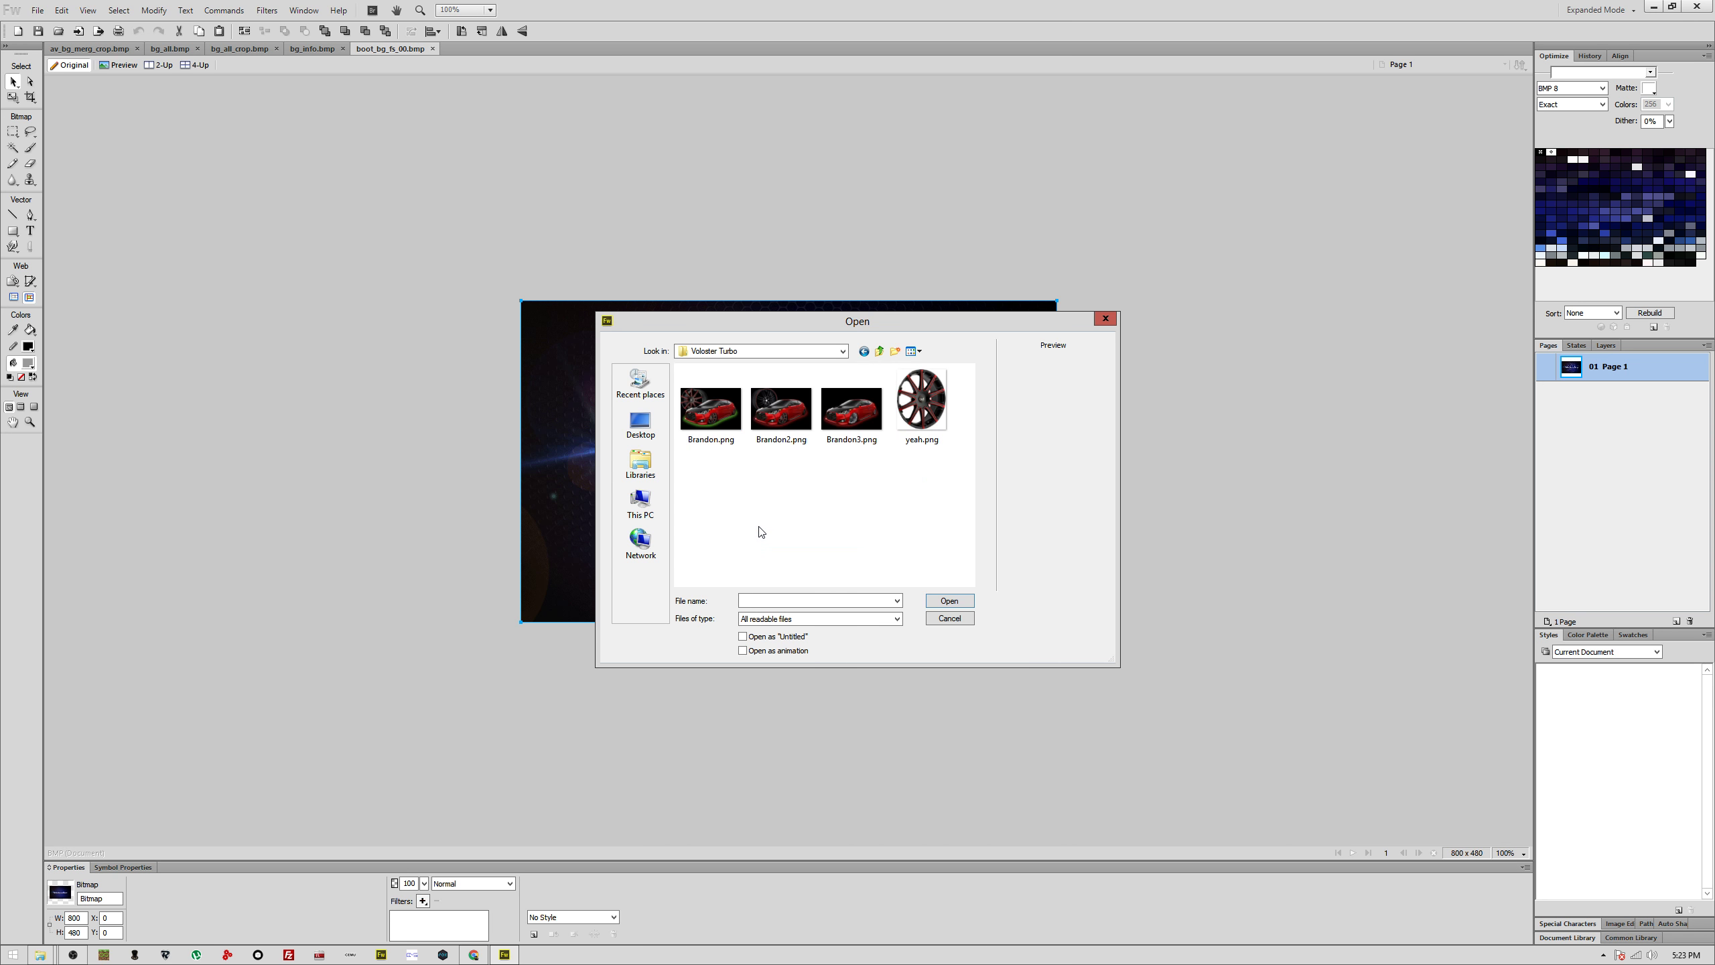
left_click(851, 408)
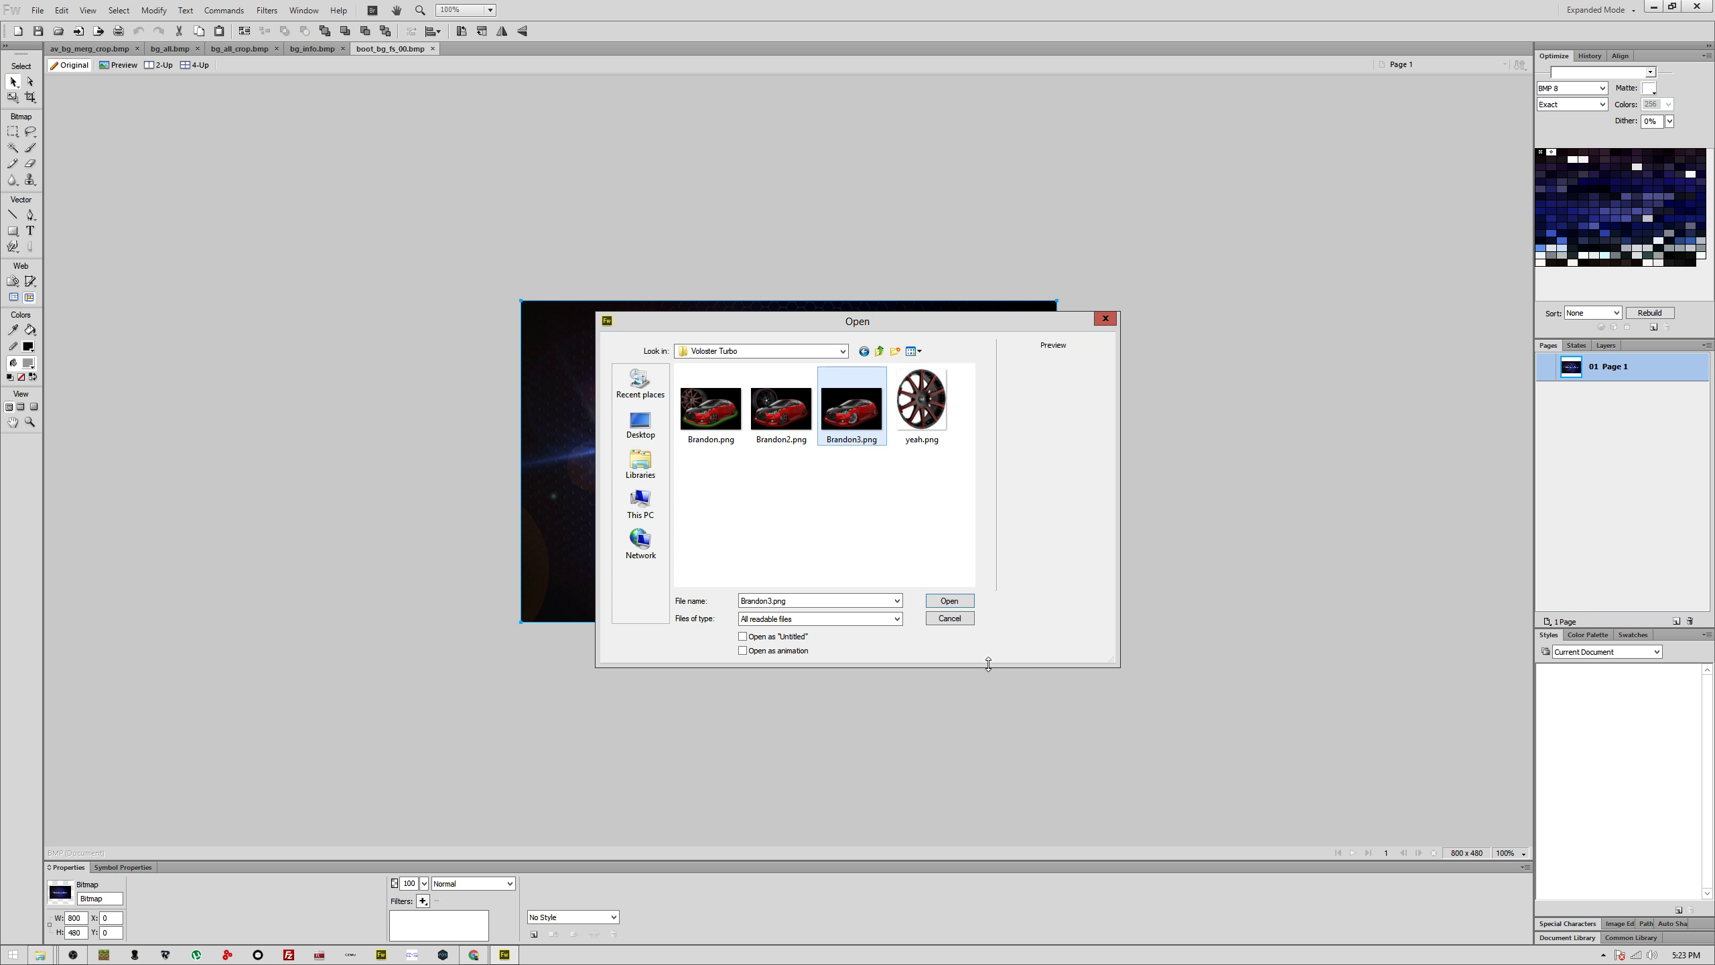
left_click(956, 600)
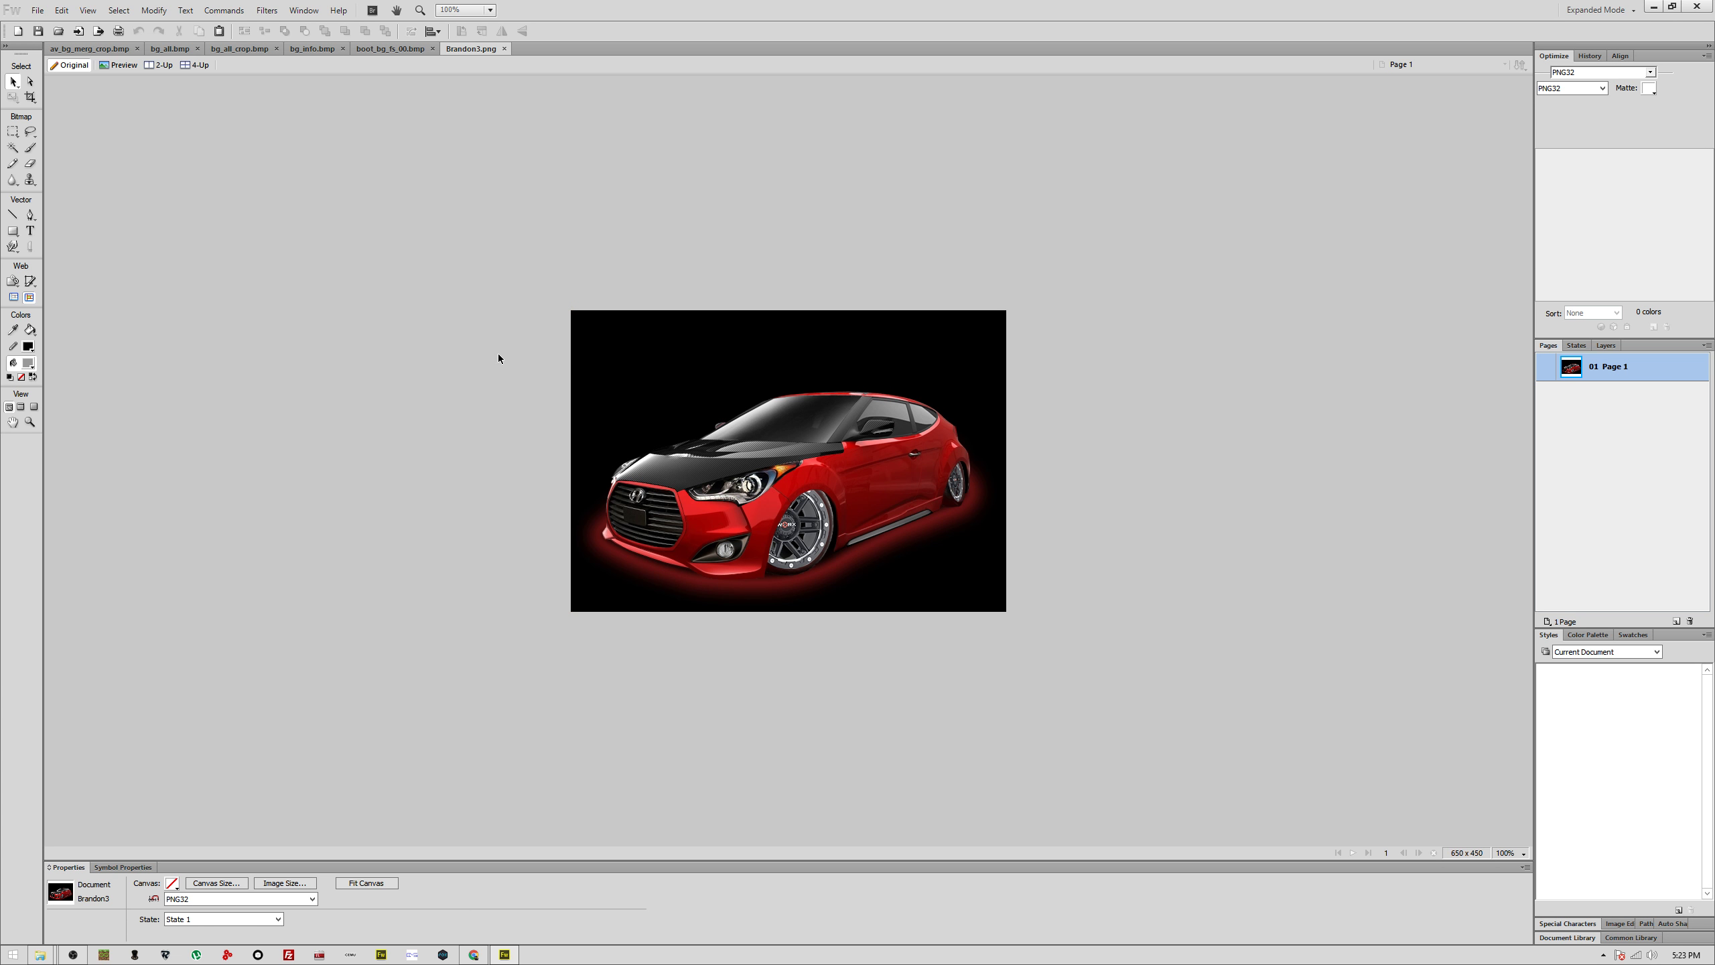
Step: Show the car picture's layers and unlock the locked bitmap layers in the lower part of the stack
left_click(605, 337)
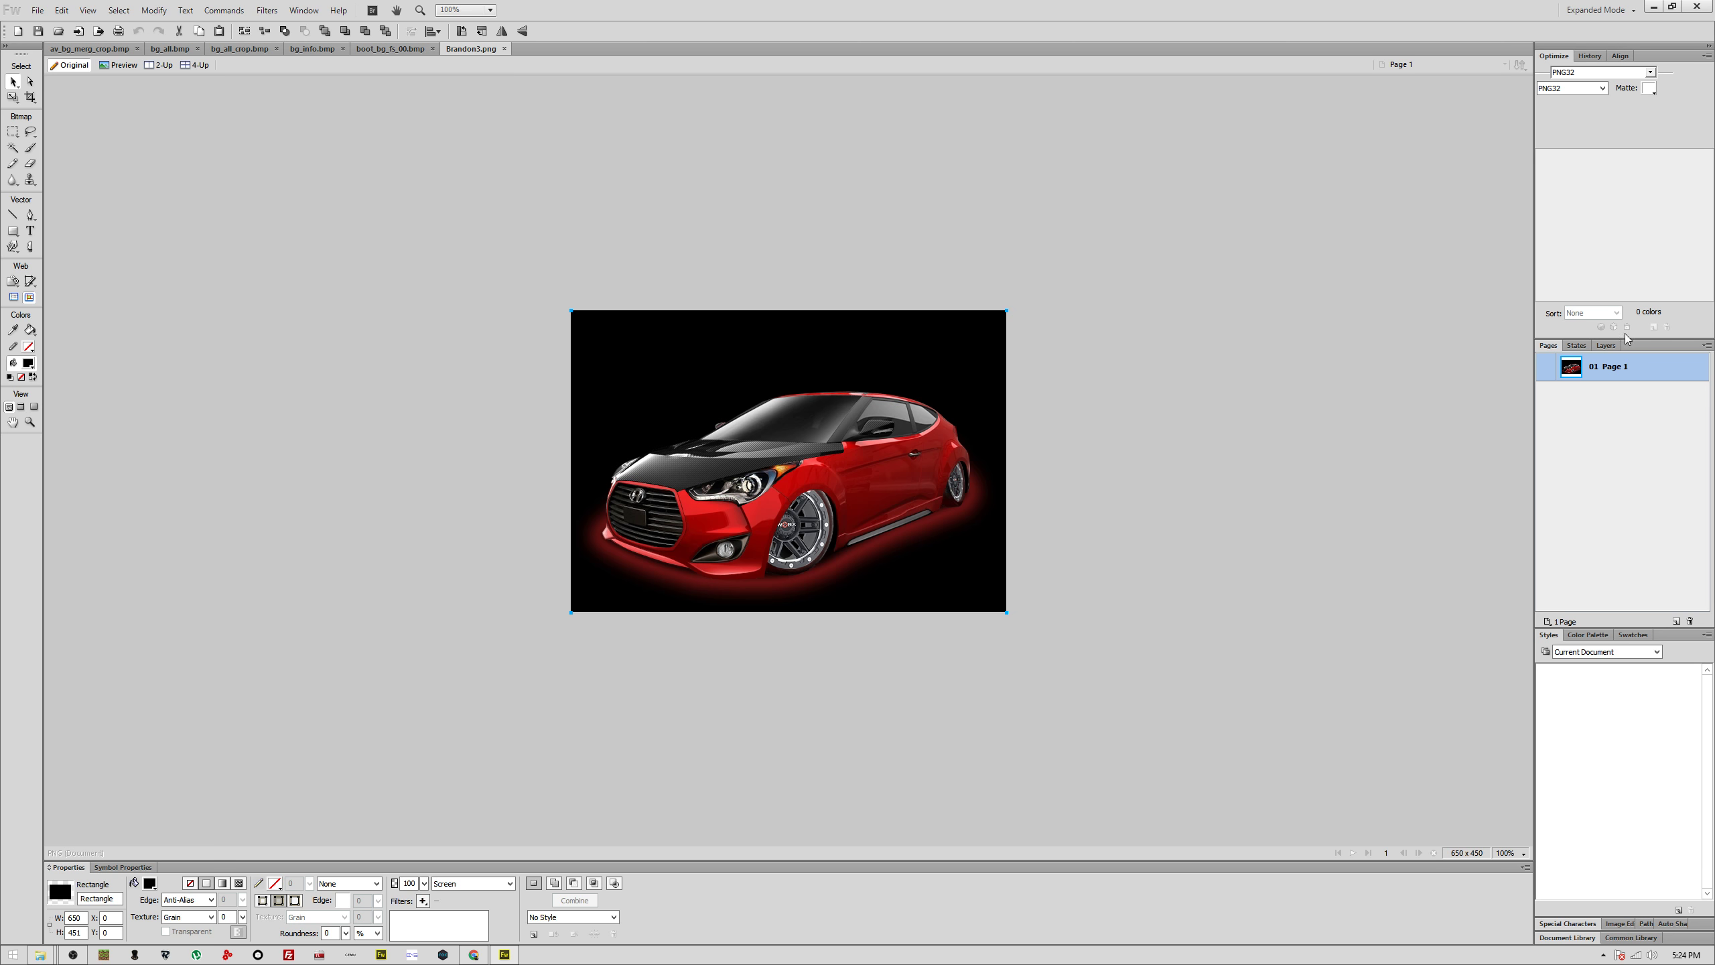
left_click(1606, 345)
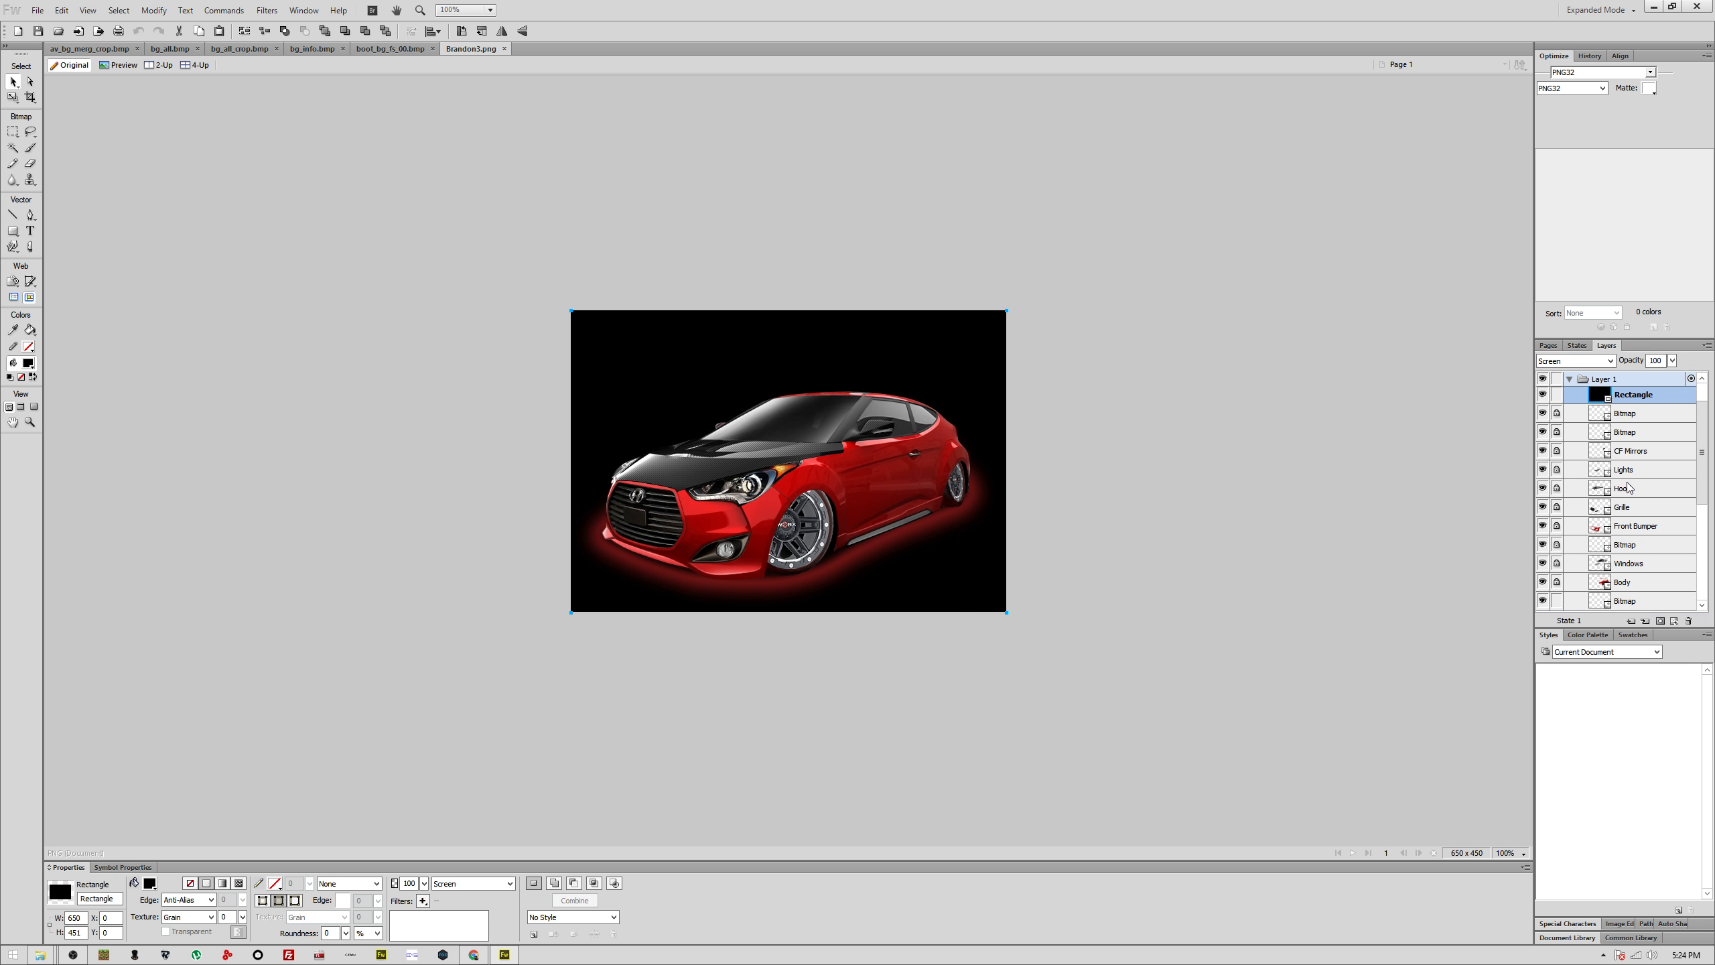
scroll(1627, 486, "down", 3)
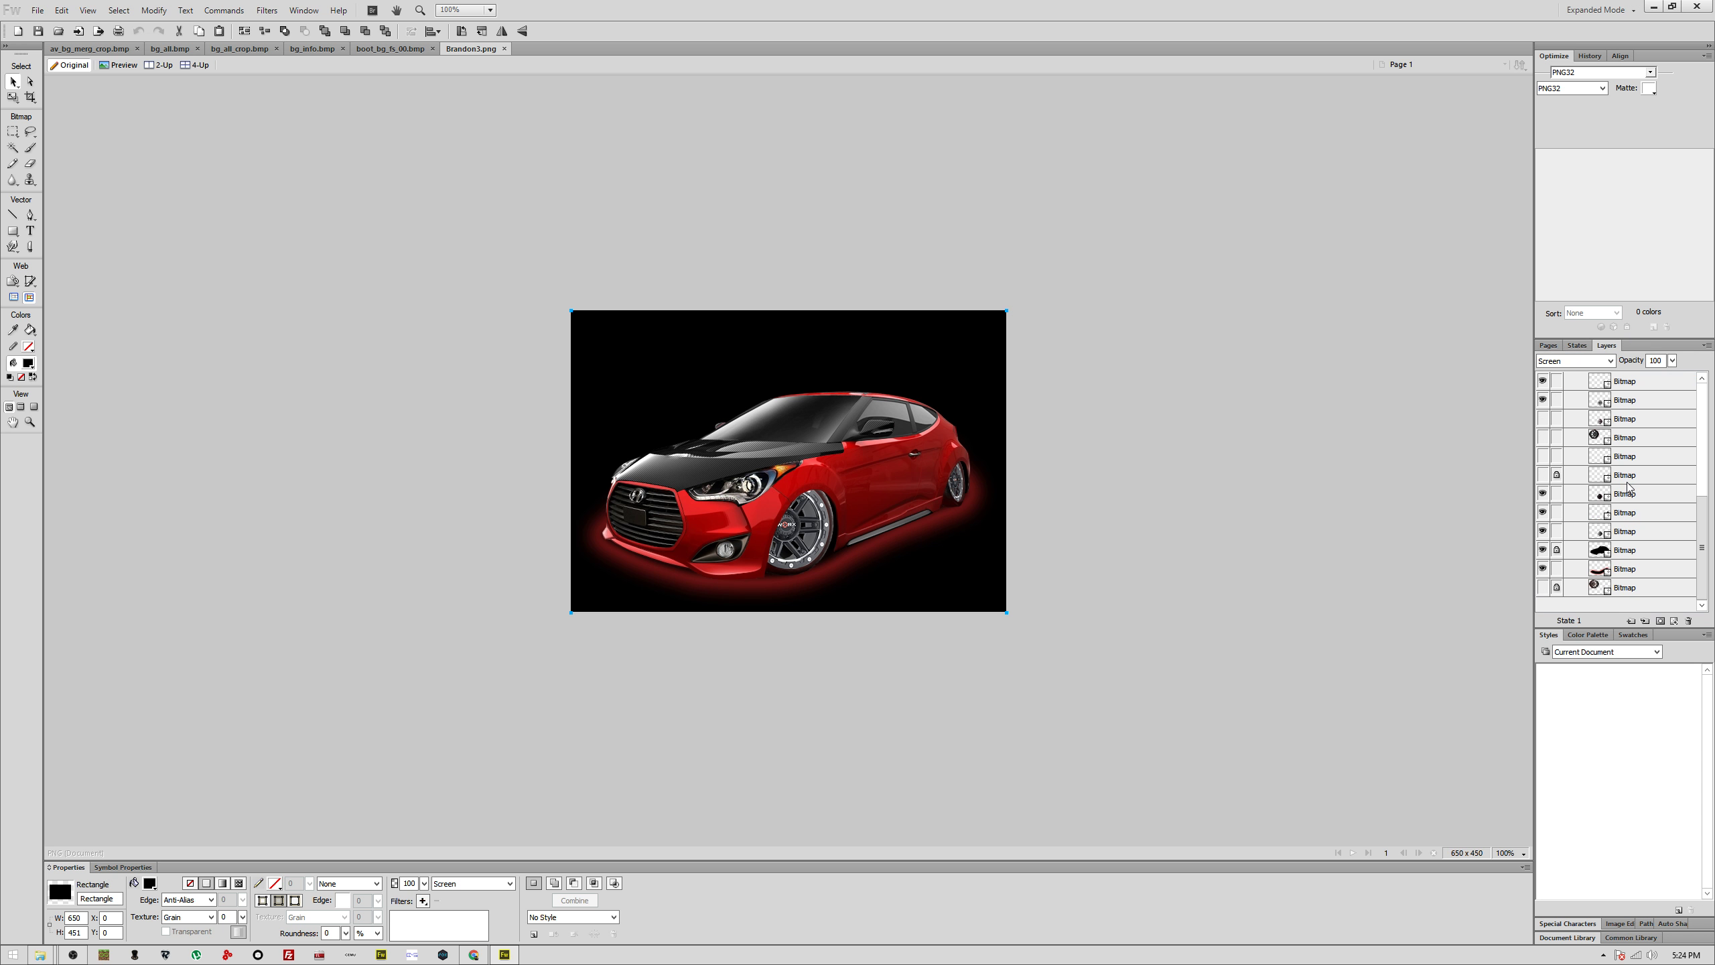
left_click(1556, 587)
left_click(1557, 550)
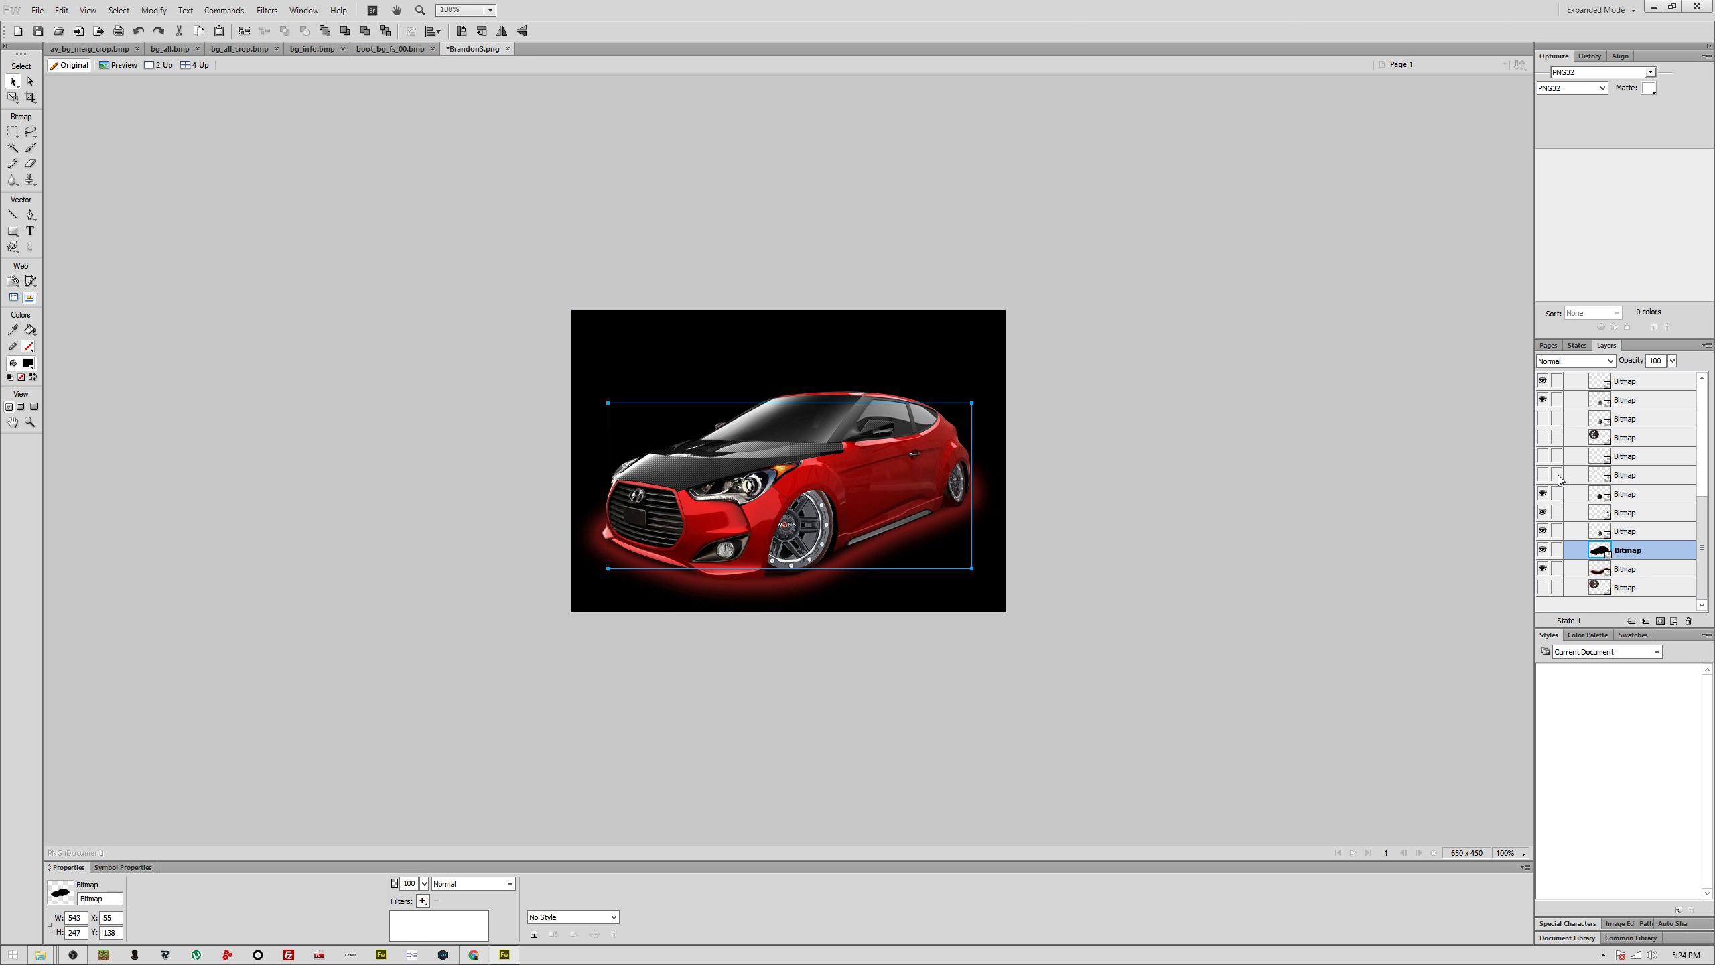
left_click(1557, 478)
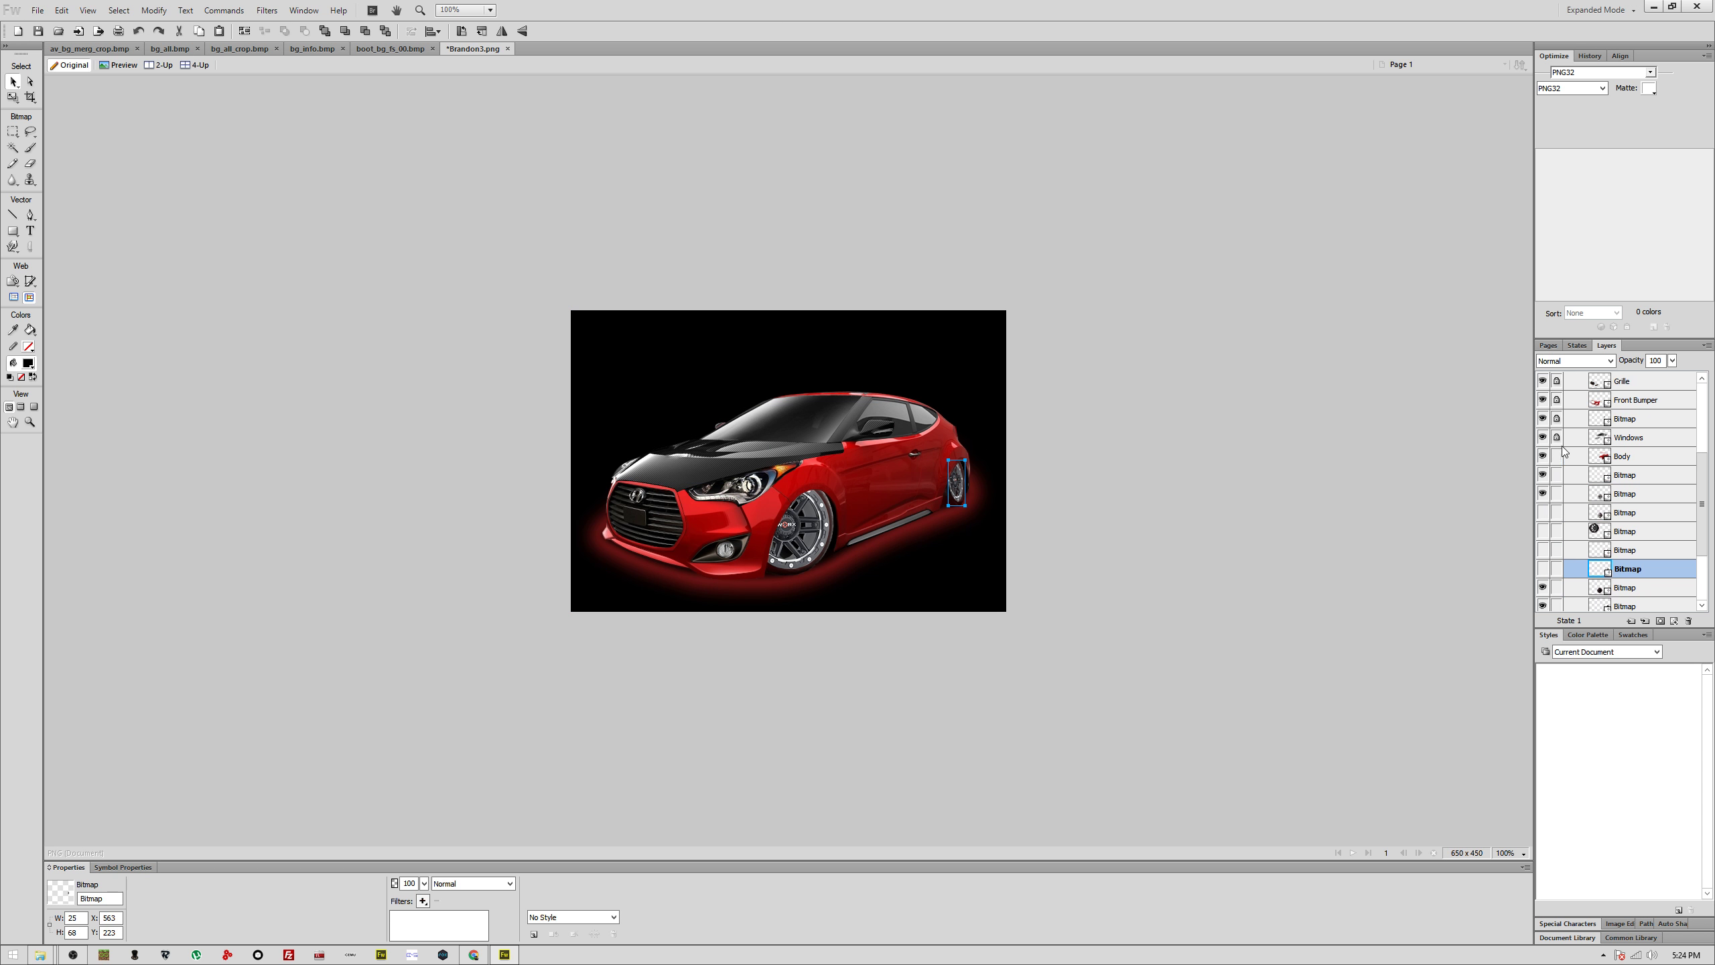
Step: Unlock the remaining car layers, including Body, Windows, Front Bumper, Grille, Hood, Lights, CF Mirrors and the bitmaps above them
left_click(1556, 445)
left_click(1556, 422)
left_click(1555, 467)
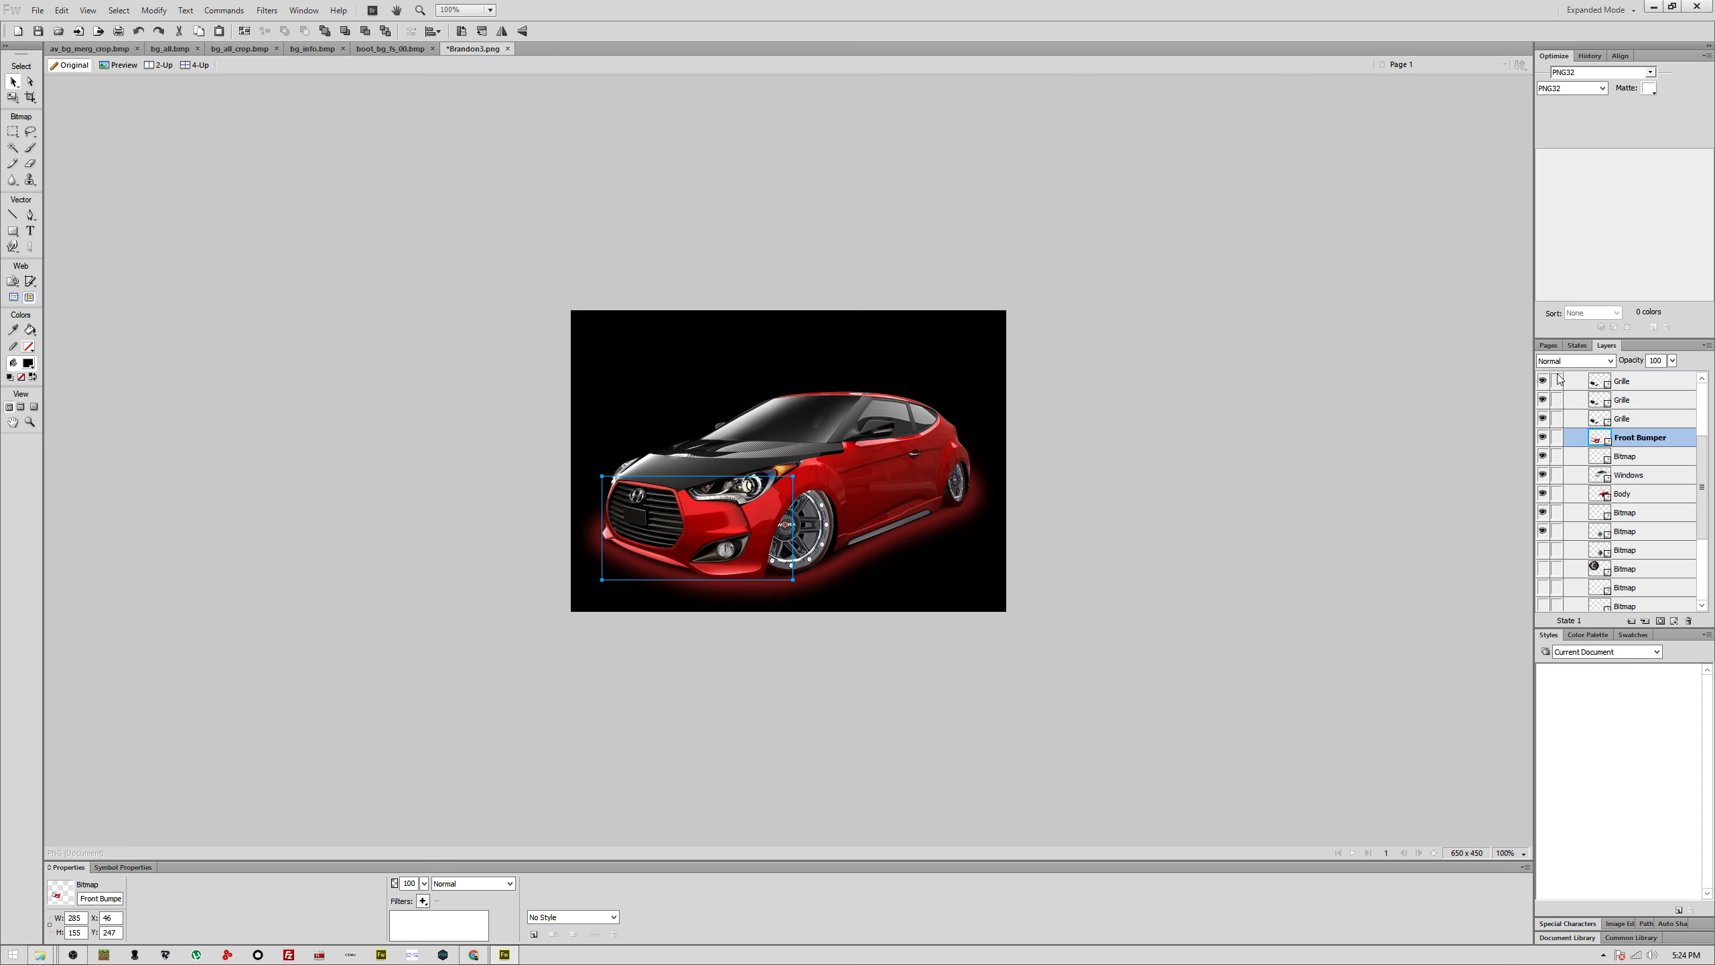
left_click(1552, 503)
left_click(1556, 474)
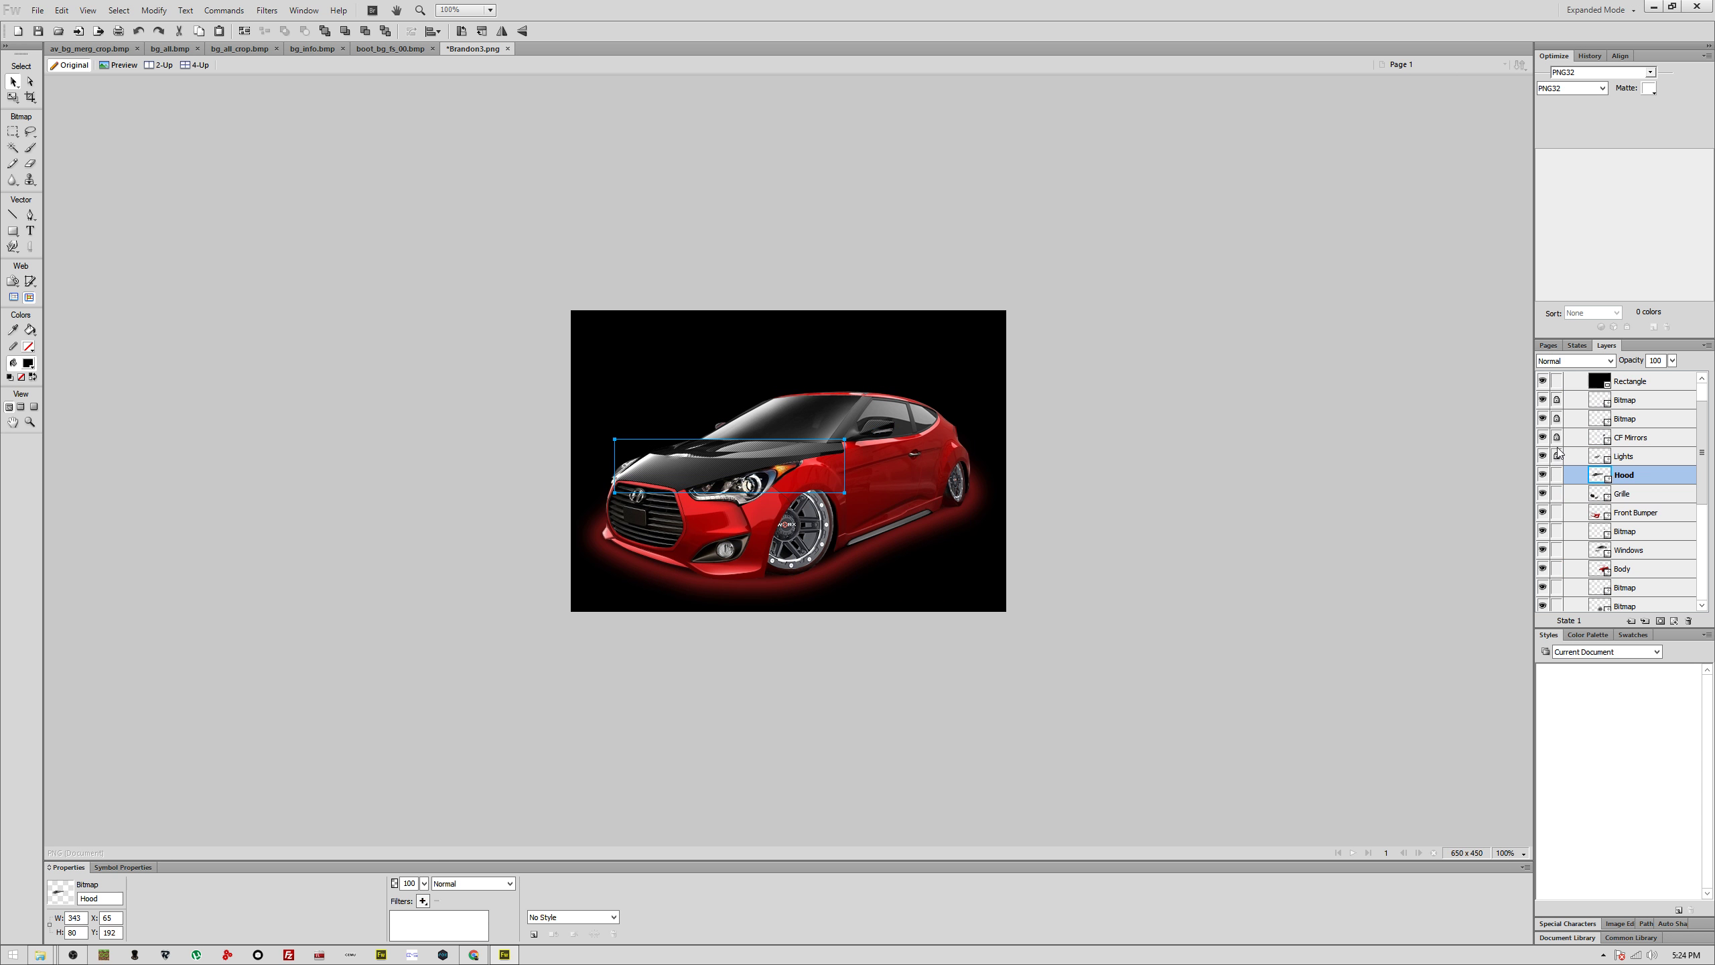
left_click(1556, 456)
left_click(1556, 437)
left_click(1556, 418)
left_click(1556, 399)
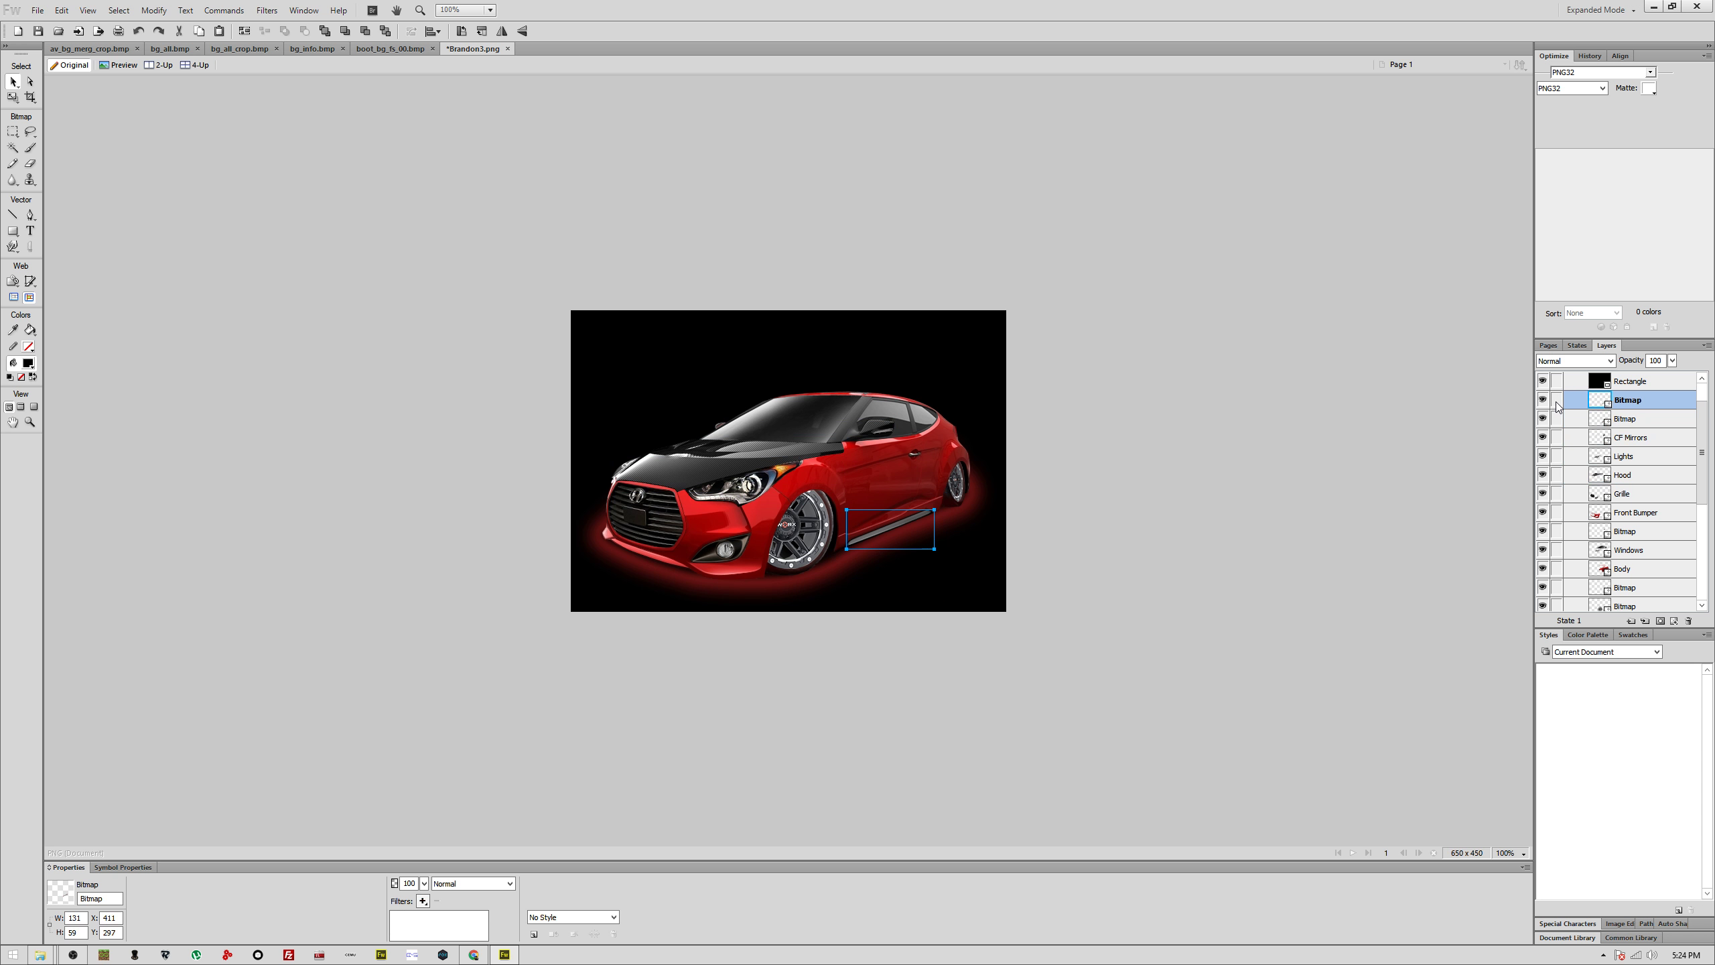
Step: Hide the black Rectangle background and toggle the glow, shadow and rear wheel bitmaps to check what each one shows
left_click(1542, 413)
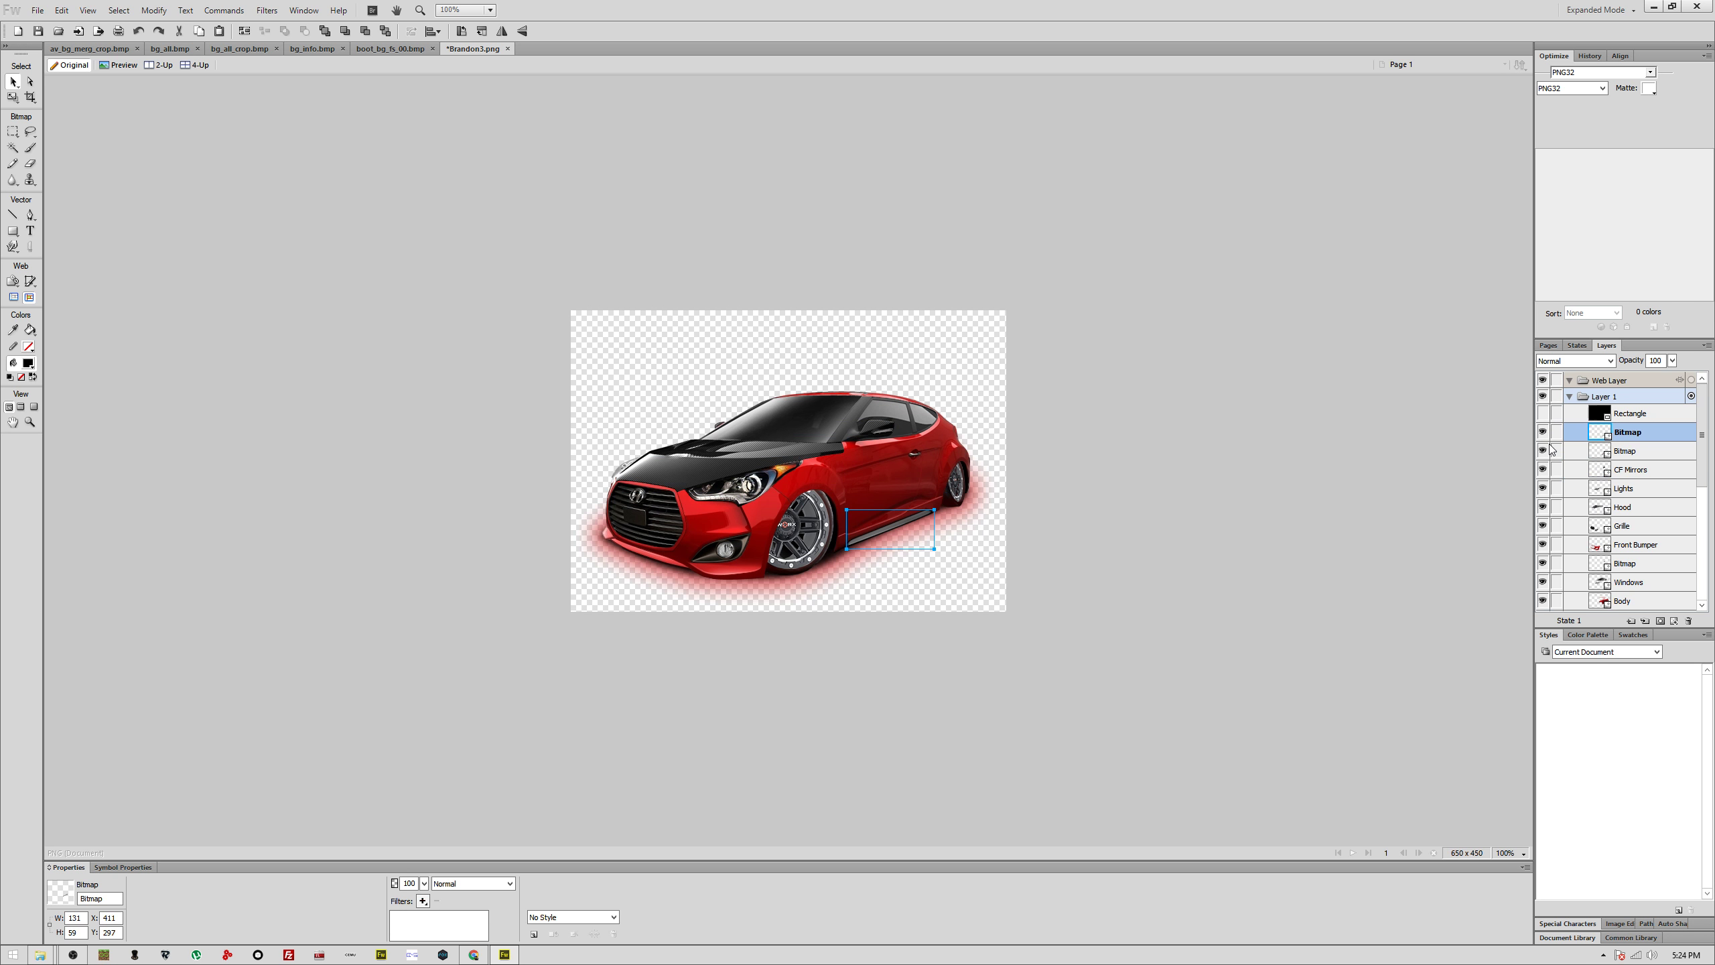
scroll(1550, 450, "down", 5)
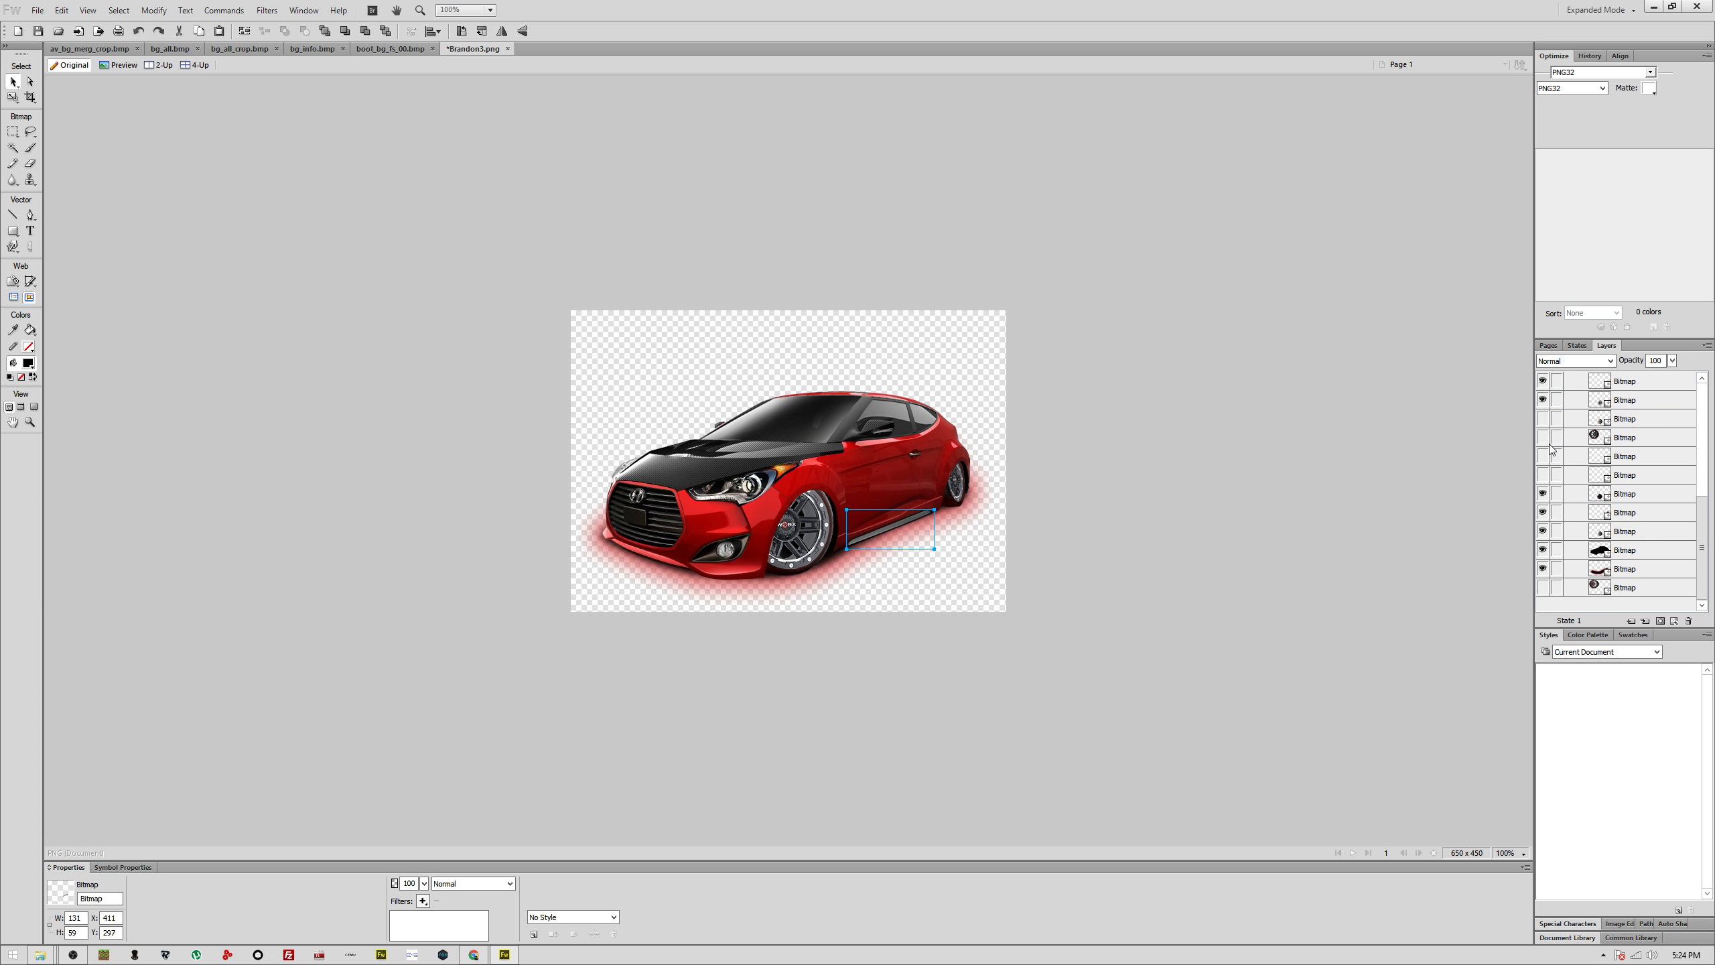
left_click(1543, 569)
left_click(1544, 570)
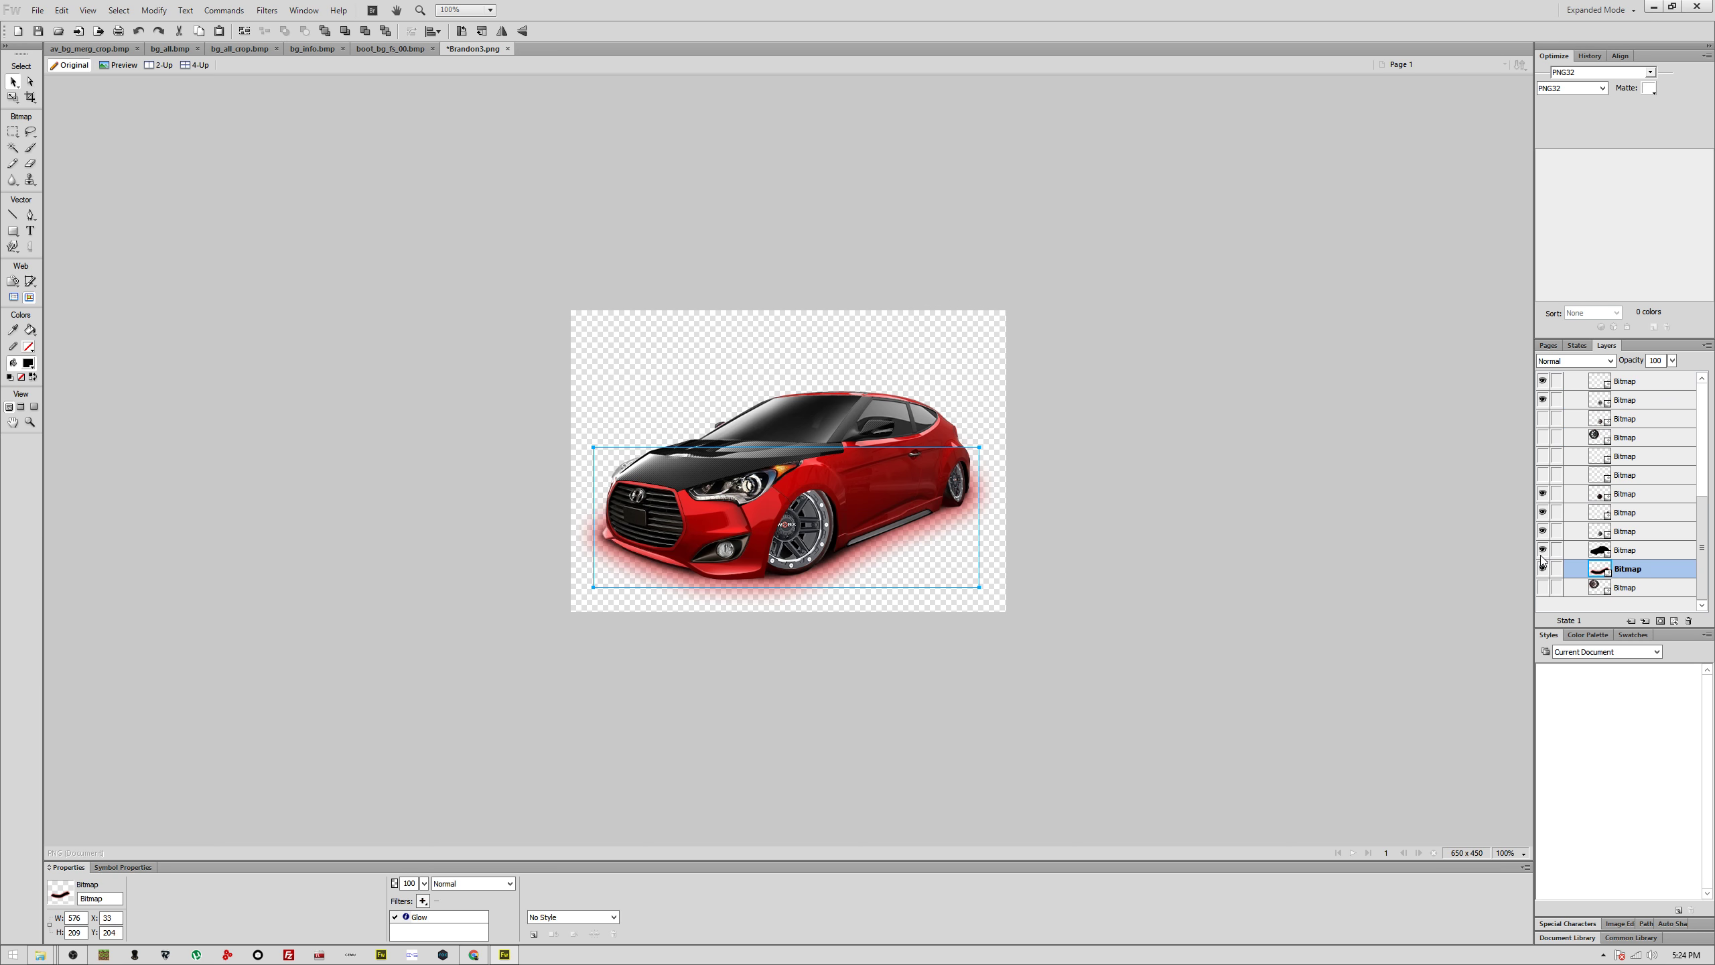
left_click(1542, 550)
left_click(1543, 475)
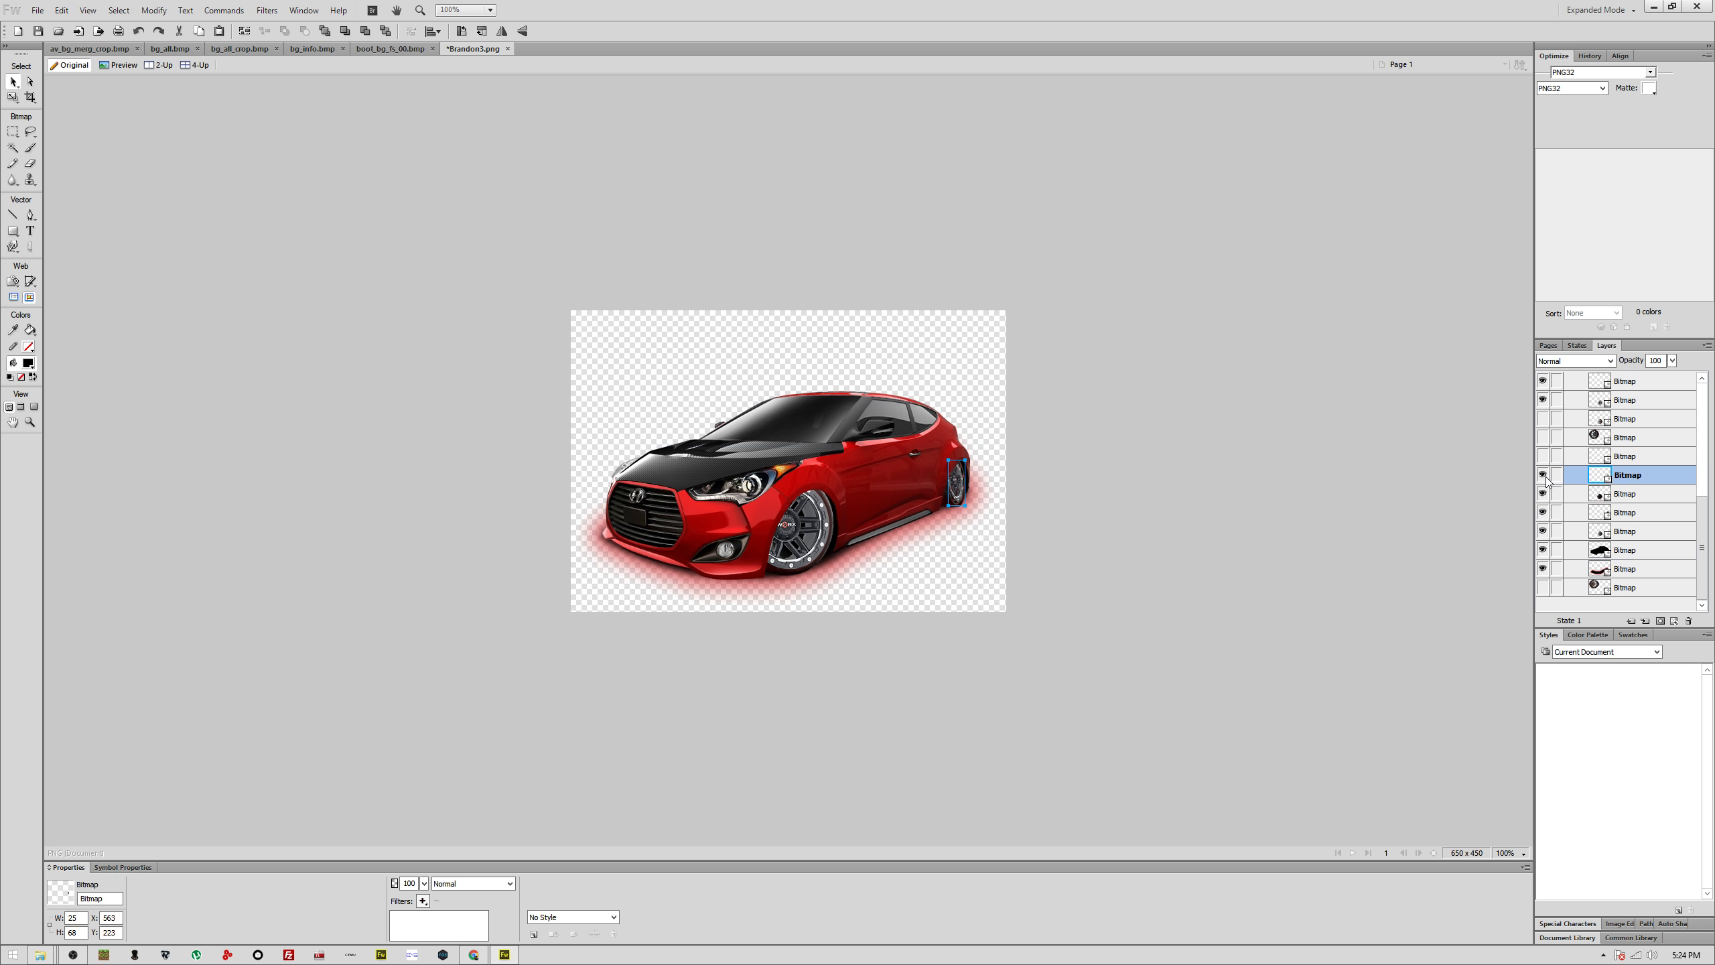
left_click(1544, 476)
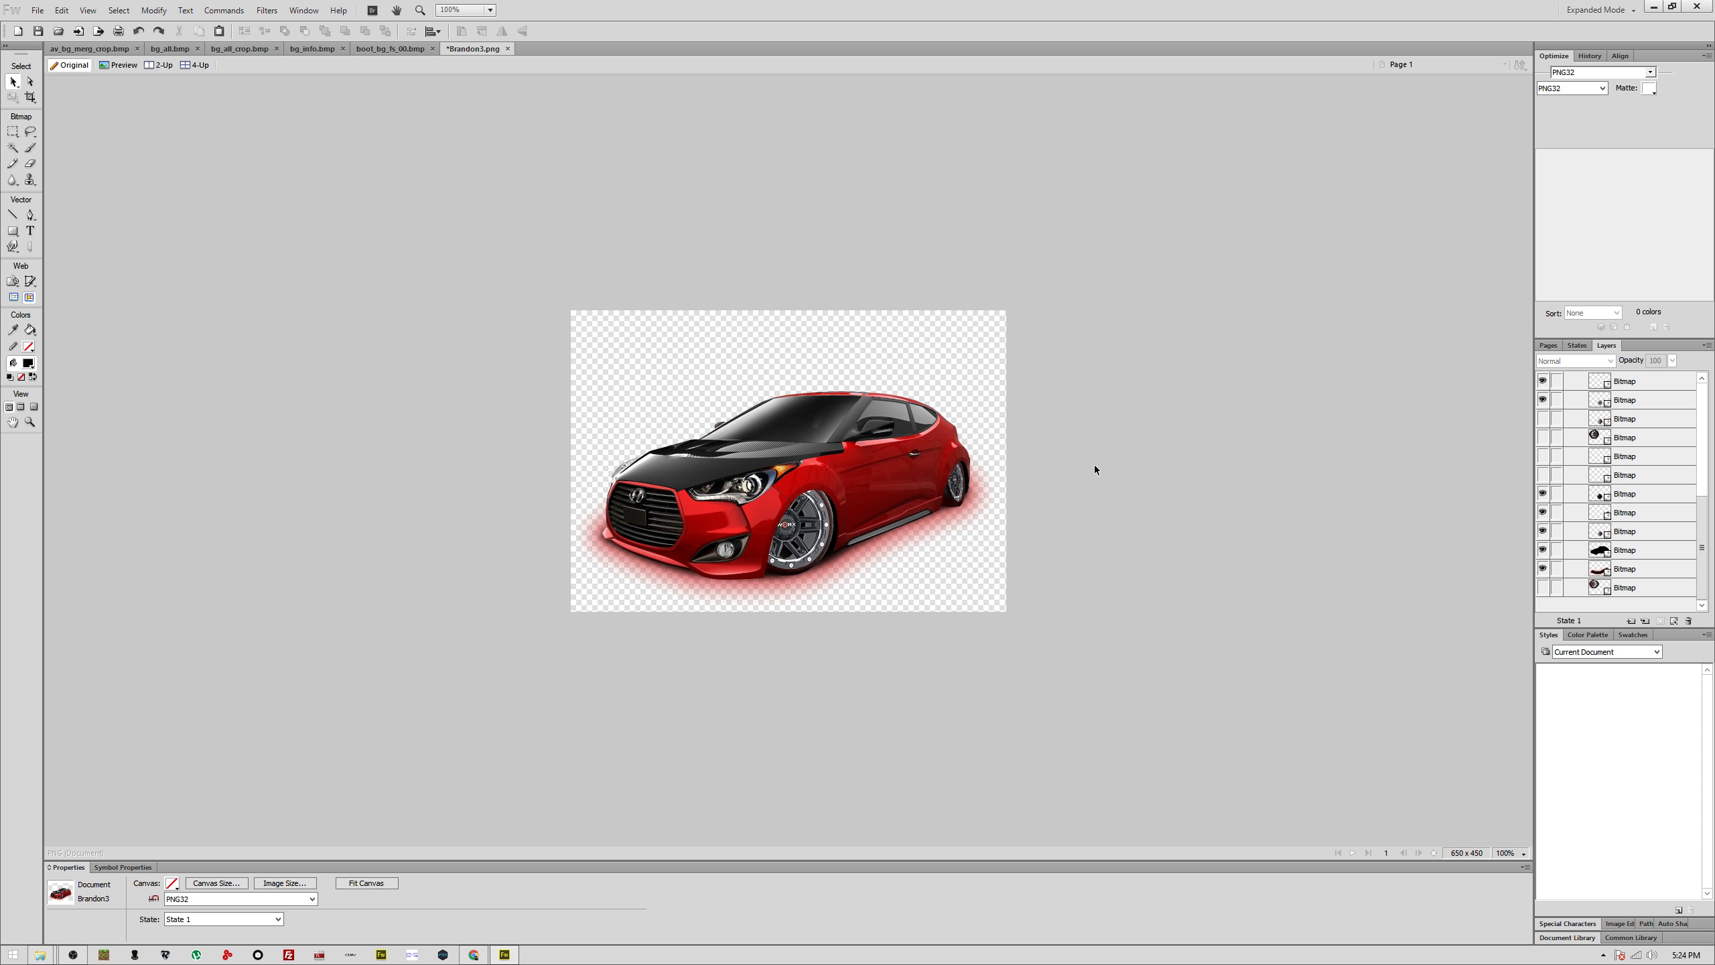
Step: Copy all visible parts of the car into the boot_bg_fs_00.bmp image
left_click_drag(397, 251, 1126, 748)
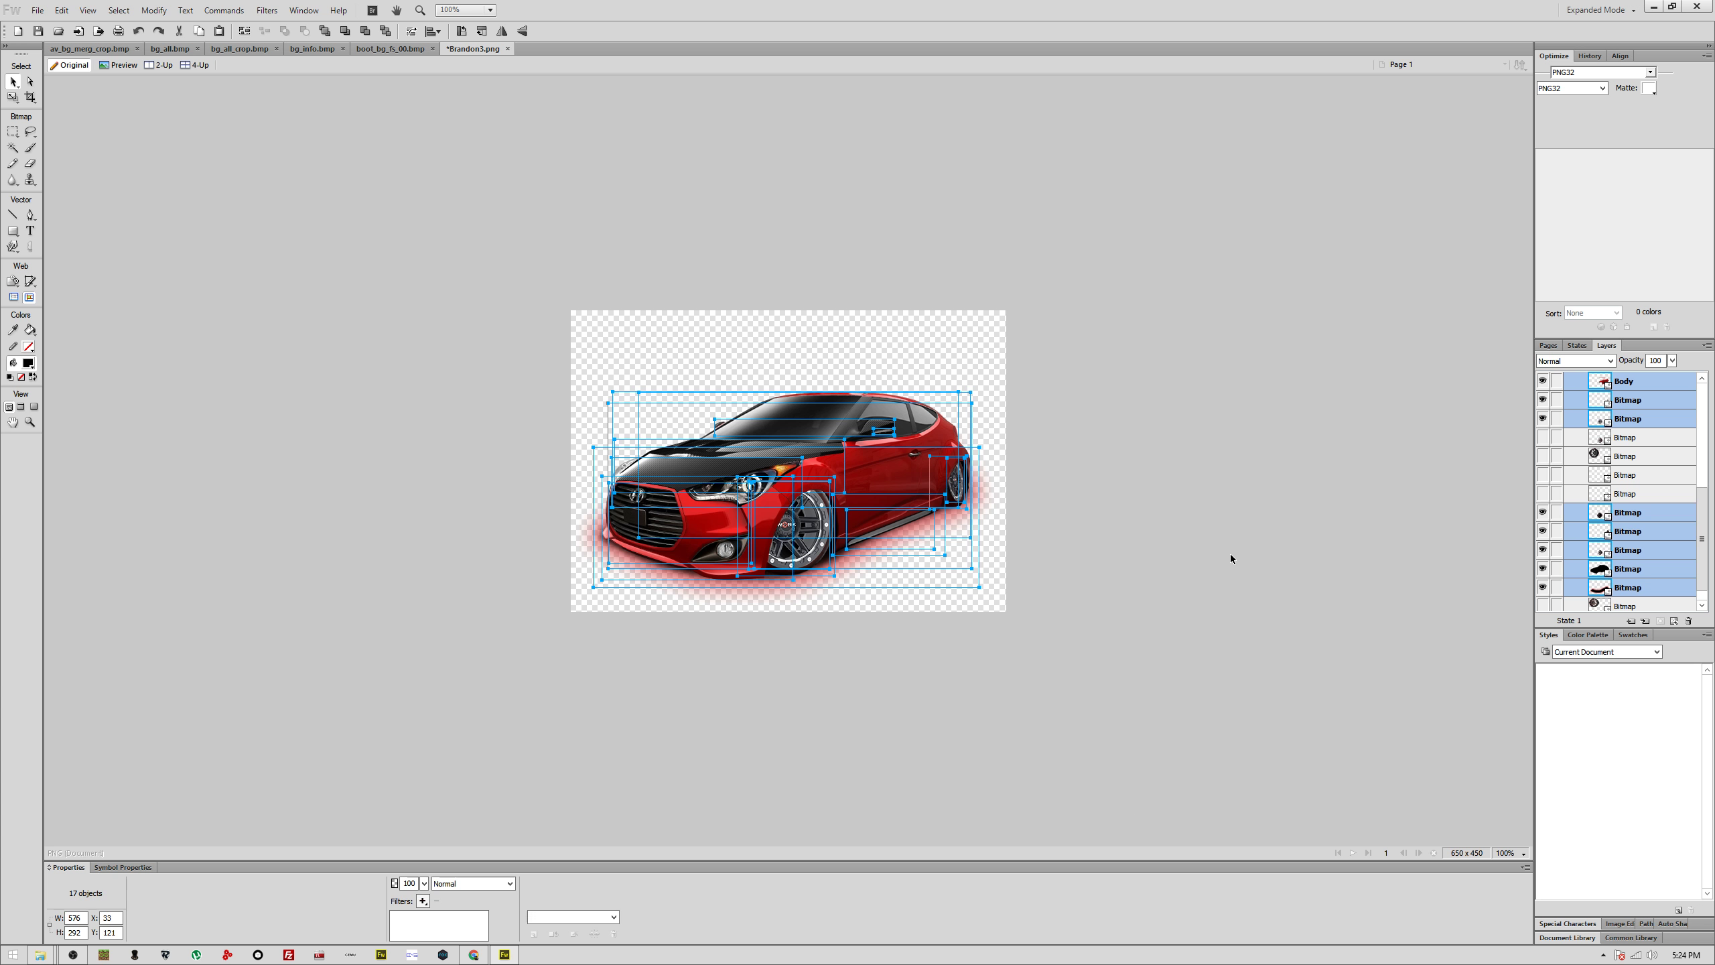
left_click(387, 48)
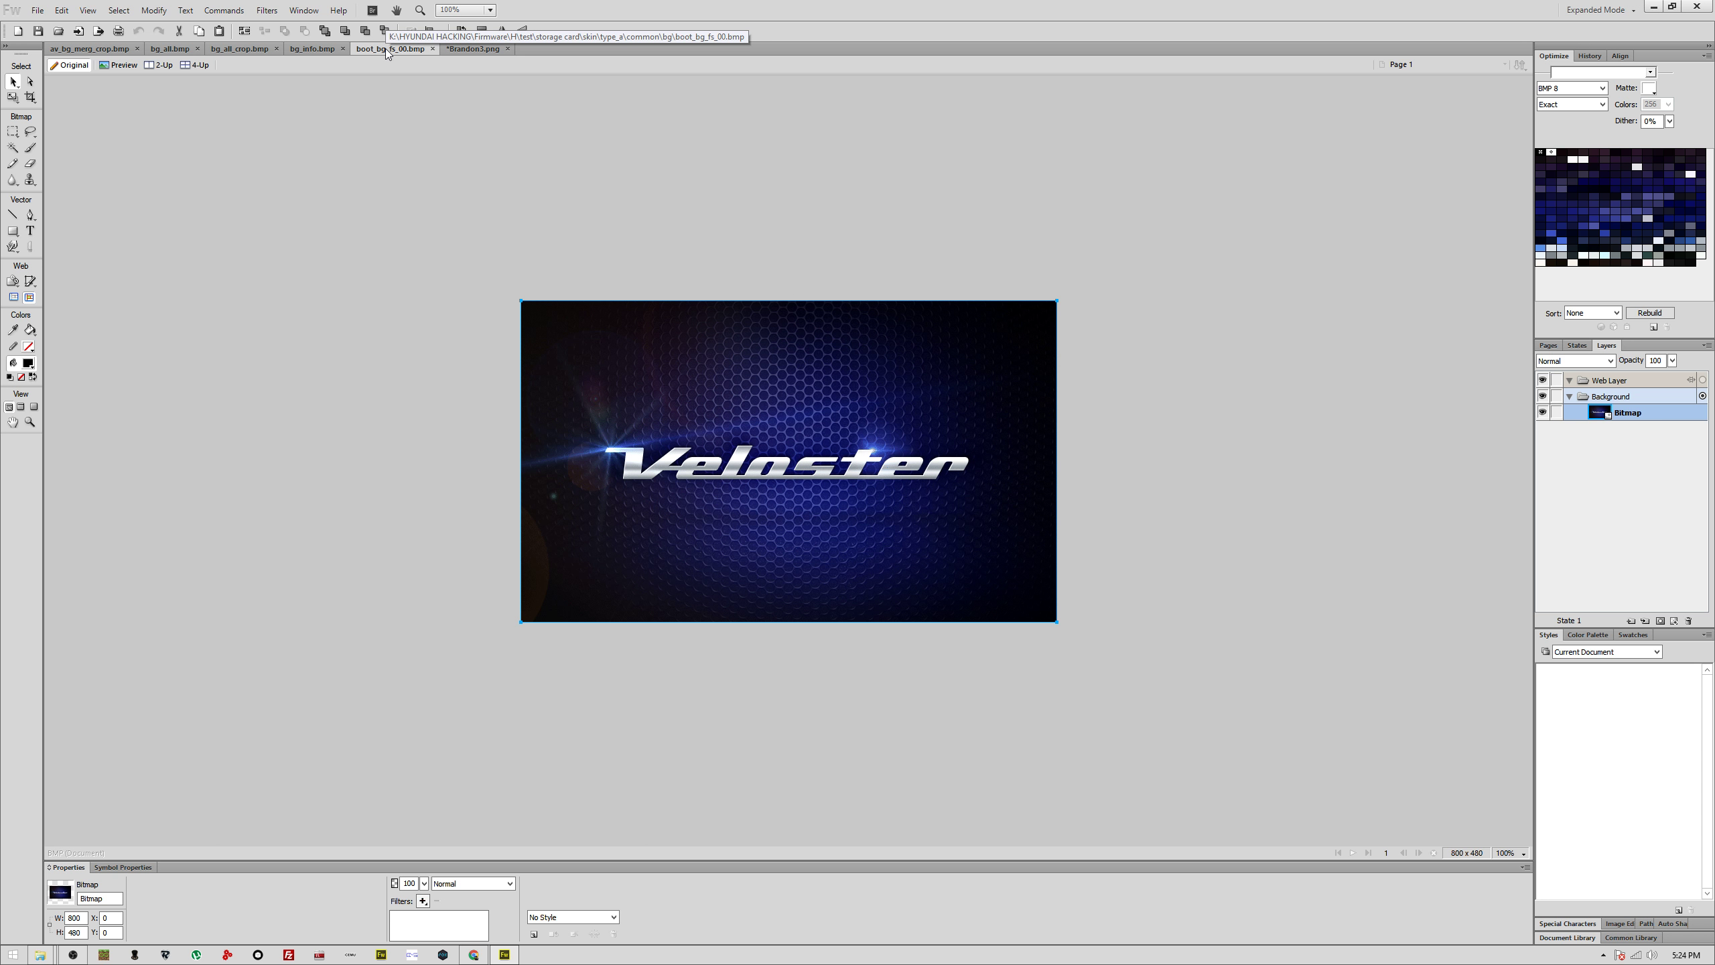
key("ctrl+v")
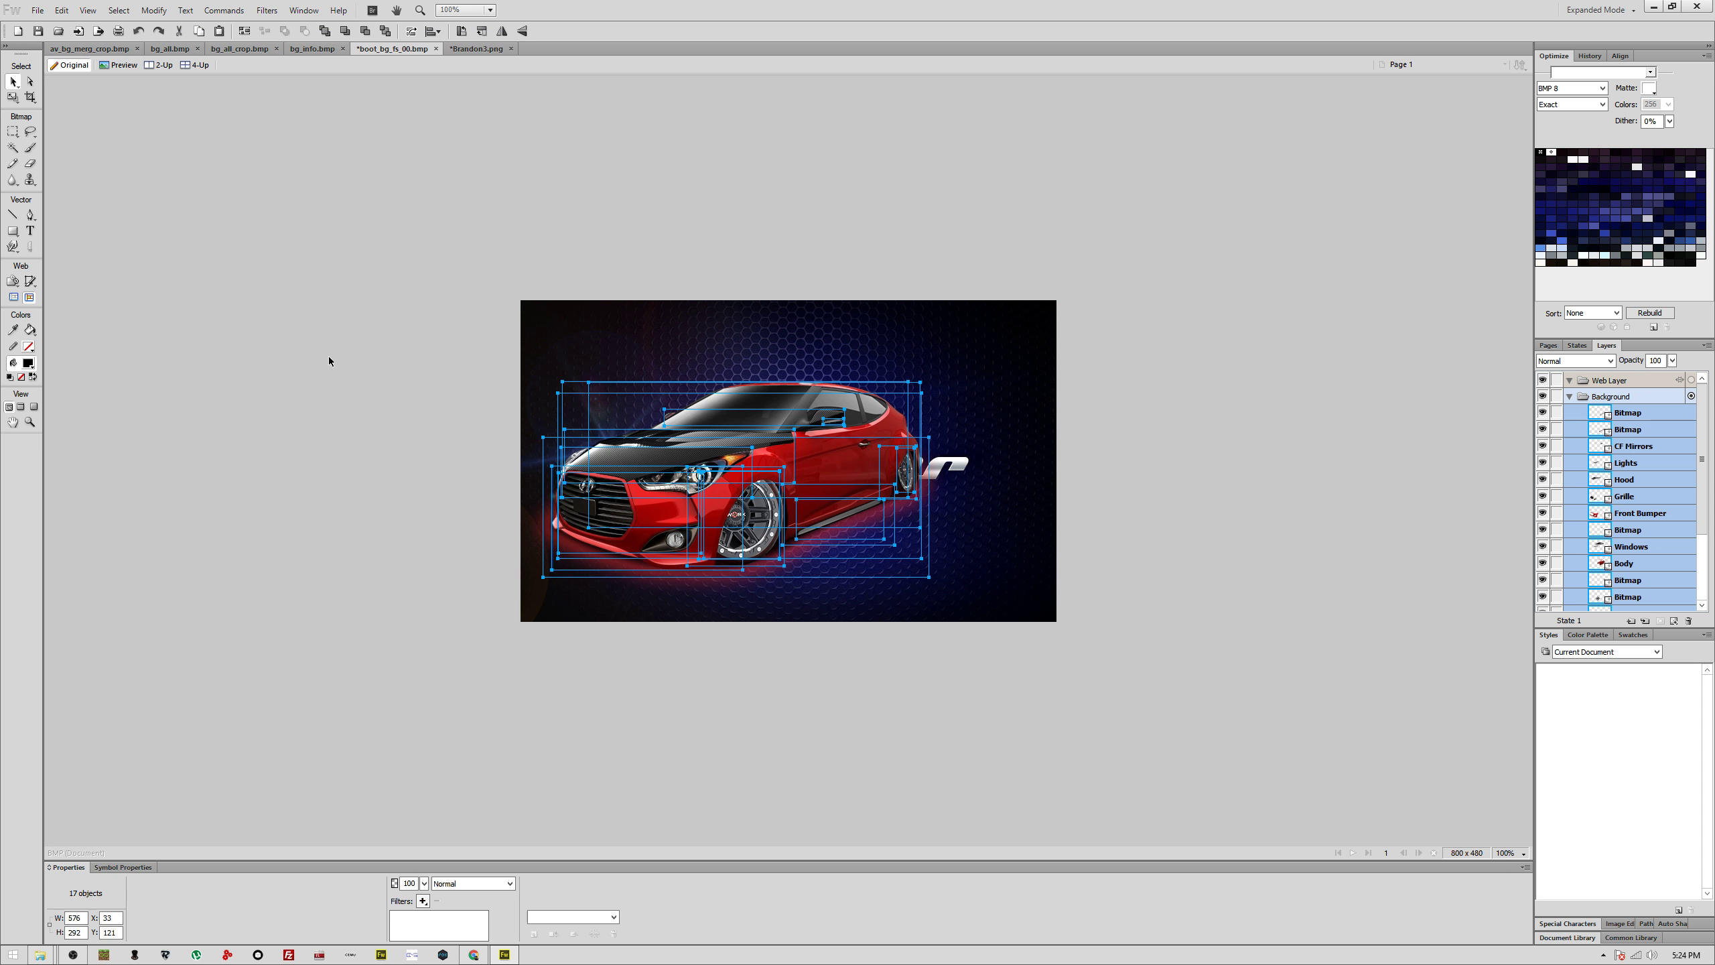
Step: Group the pasted car parts, shrink the group to about 310 × 147 pixels and place it centred below the Veloster lettering
right_click(749, 467)
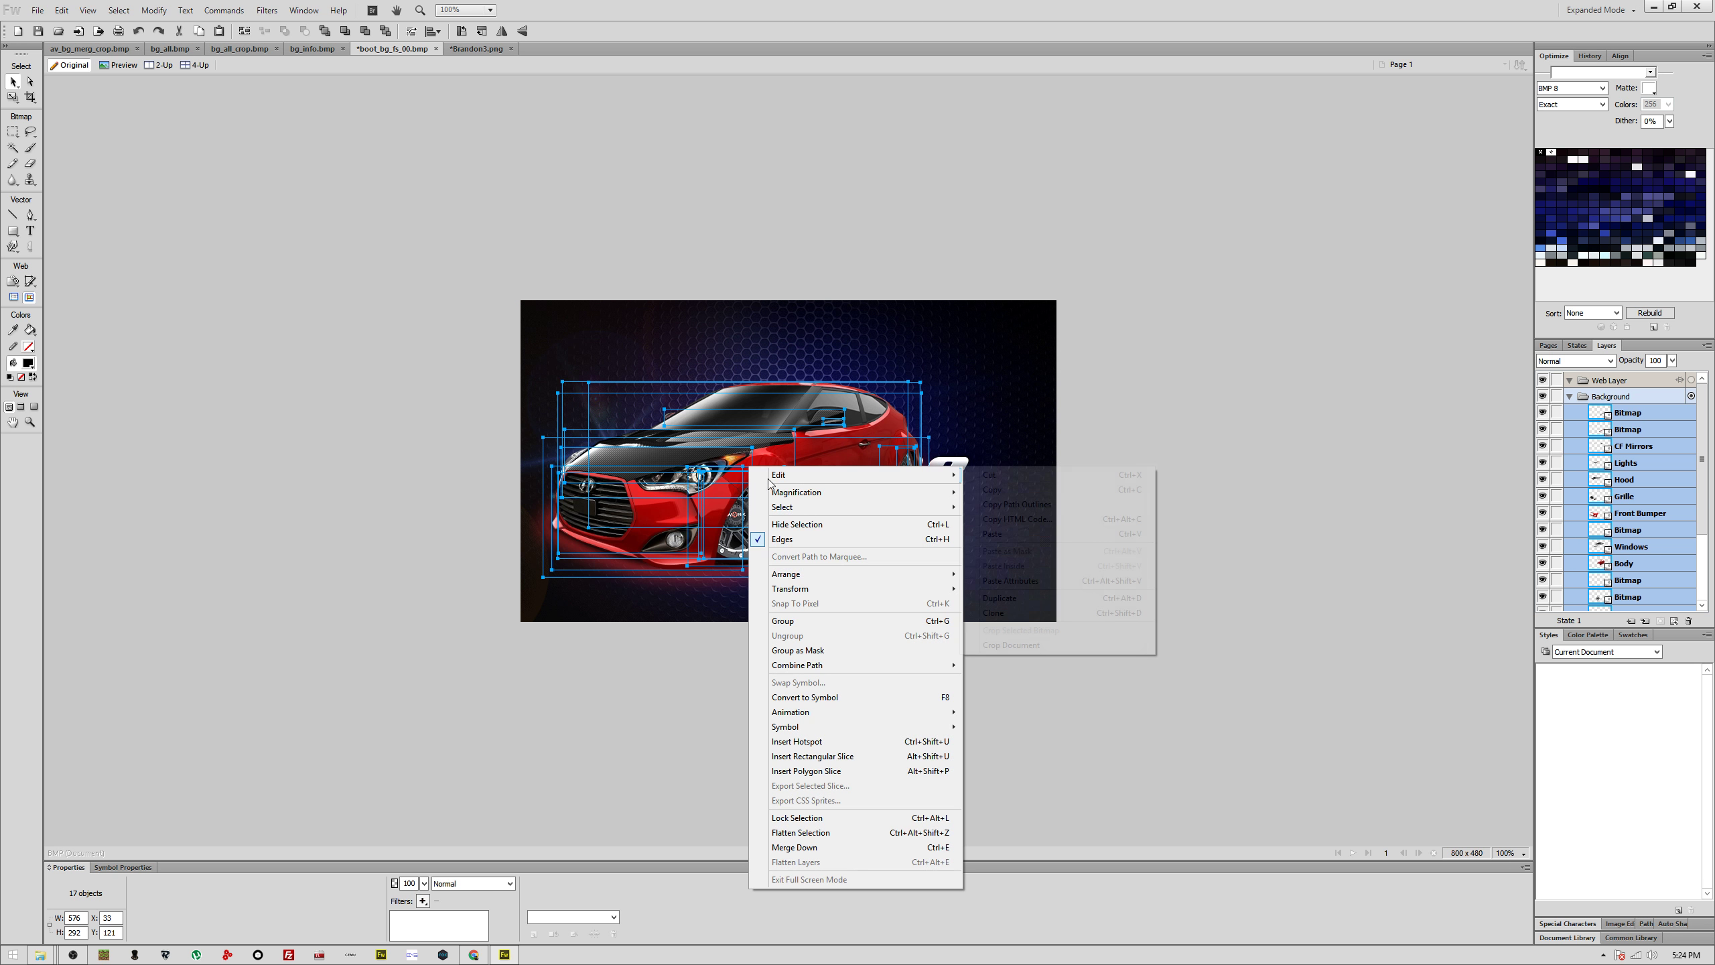
left_click(871, 620)
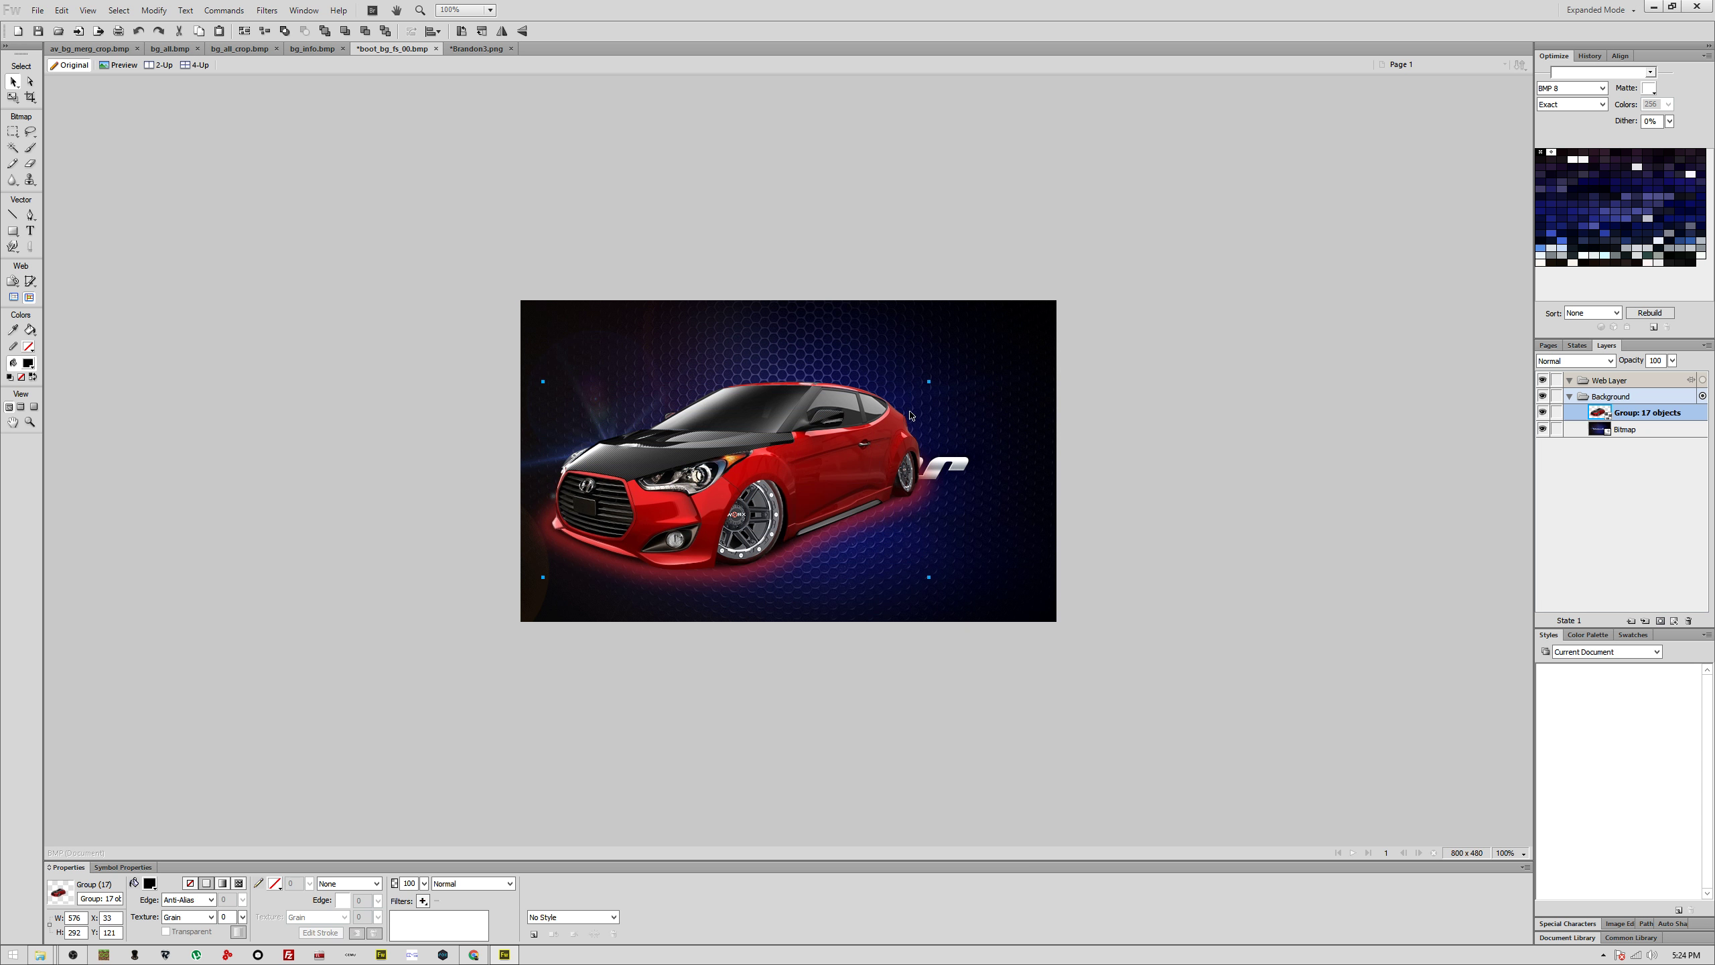
left_click_drag(929, 381, 753, 481)
left_click_drag(681, 537, 823, 554)
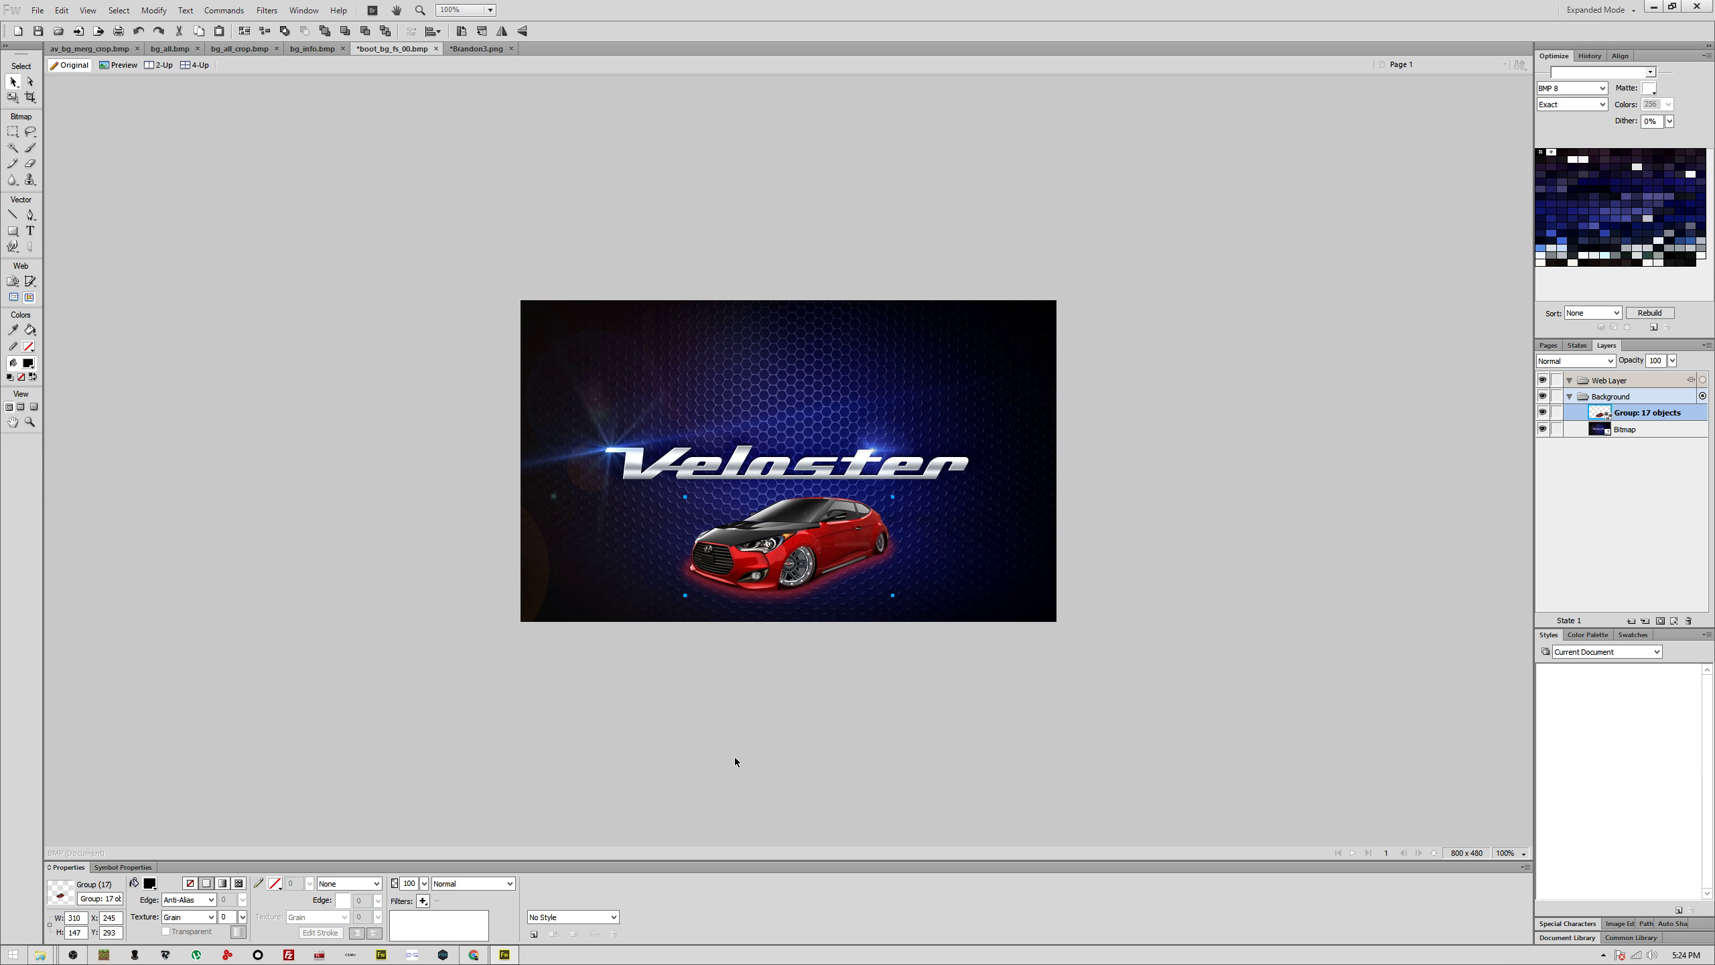
Step: Try the Overlay, Hue and Darken blend modes on the car group
left_click(483, 883)
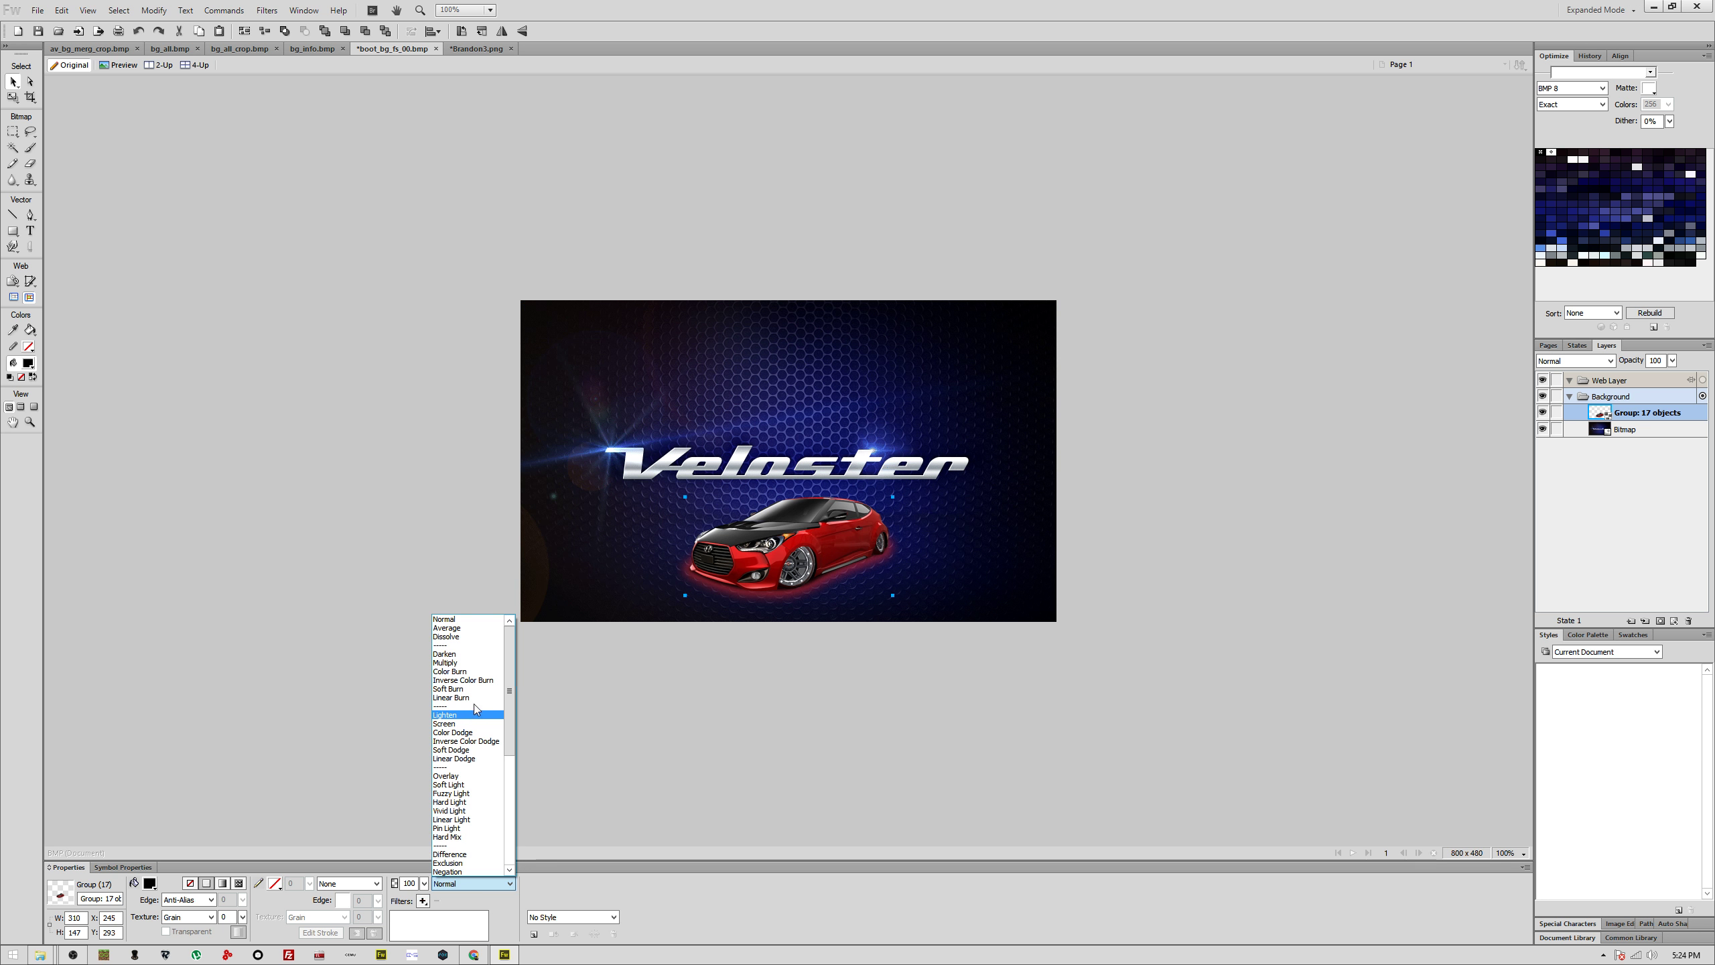
left_click(472, 777)
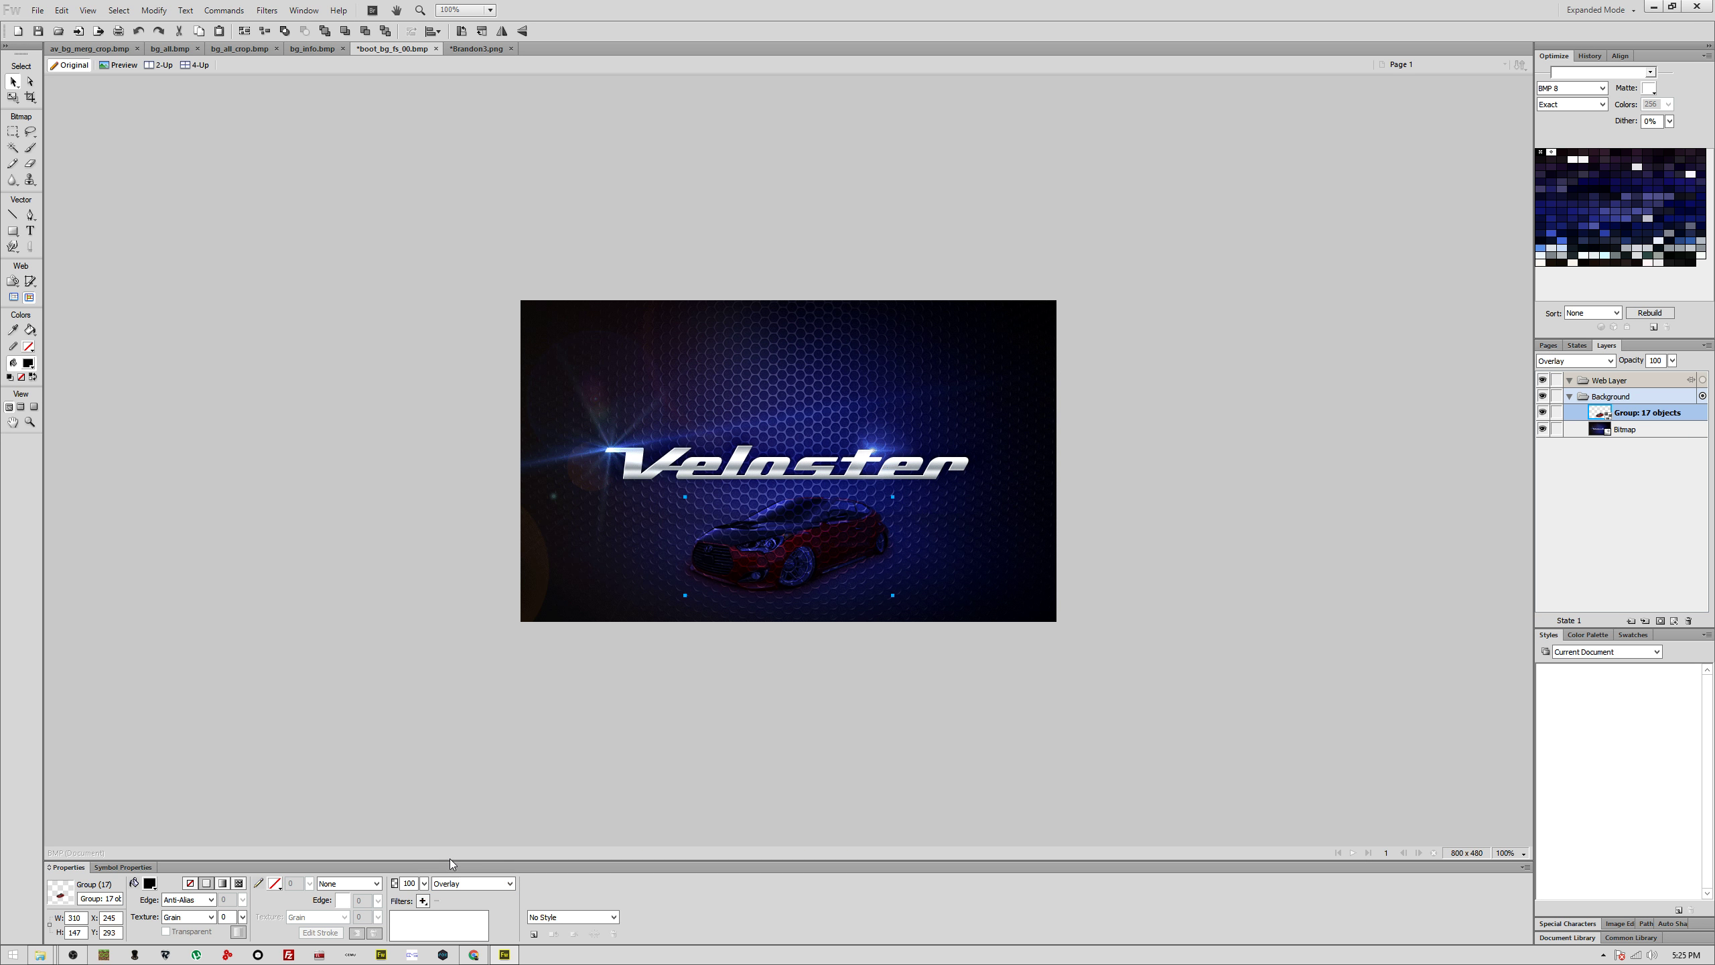
left_click(465, 883)
left_click(478, 729)
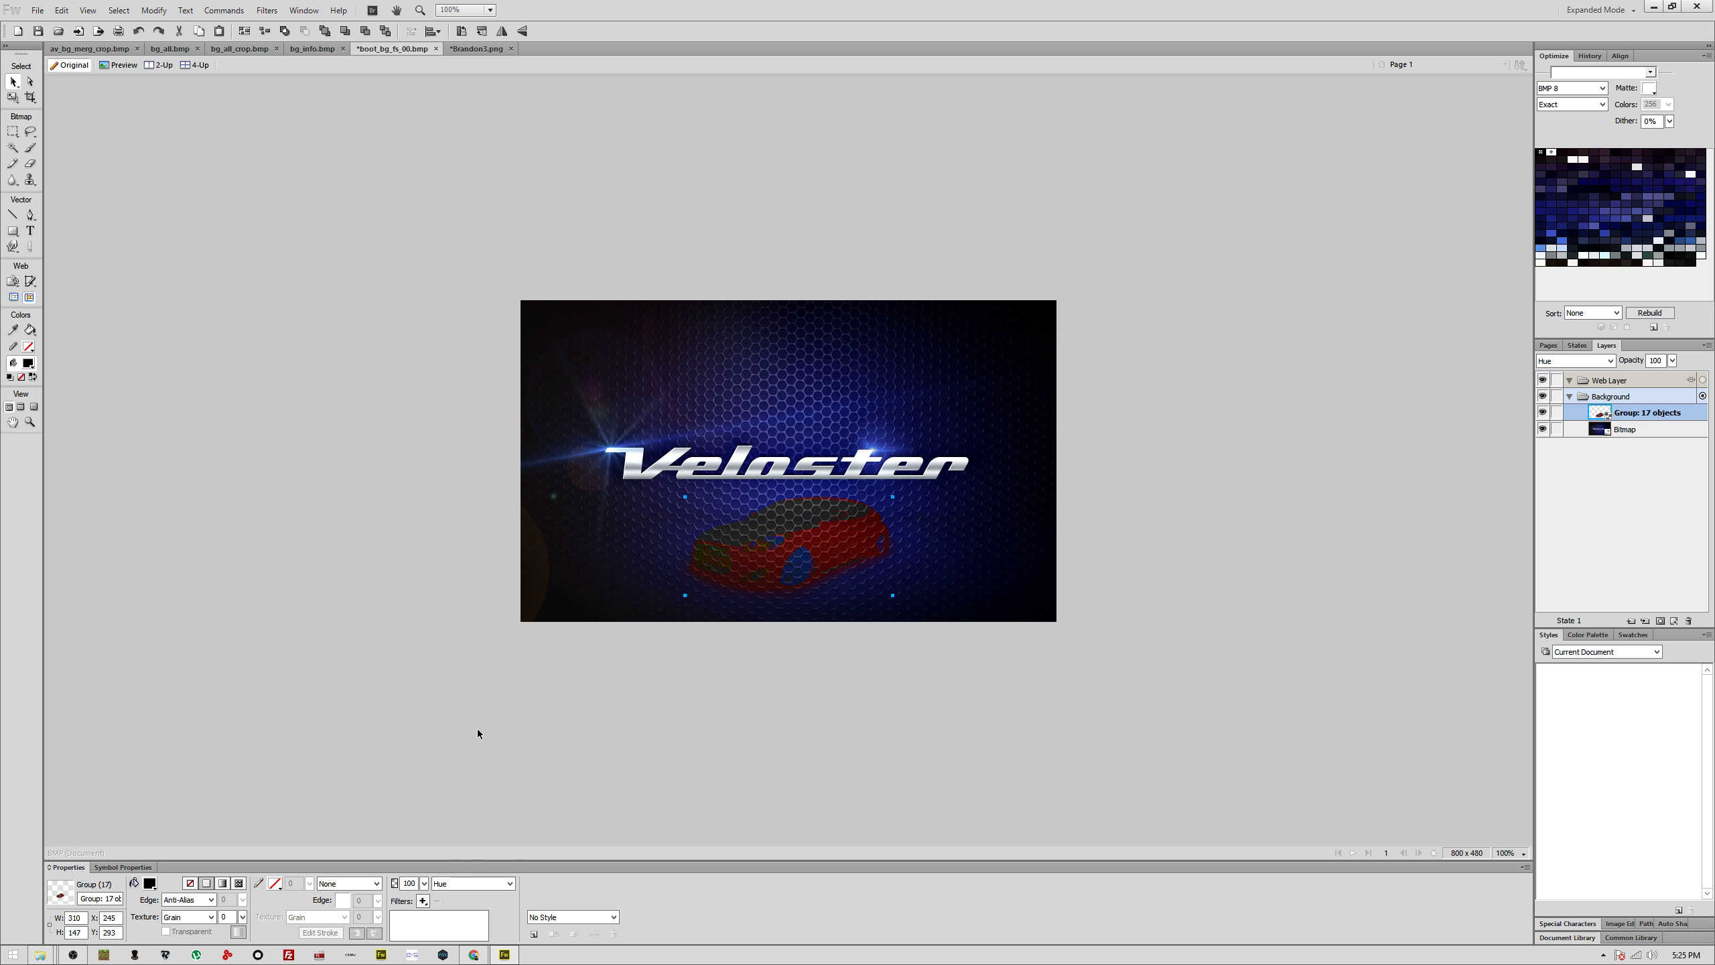
left_click(457, 881)
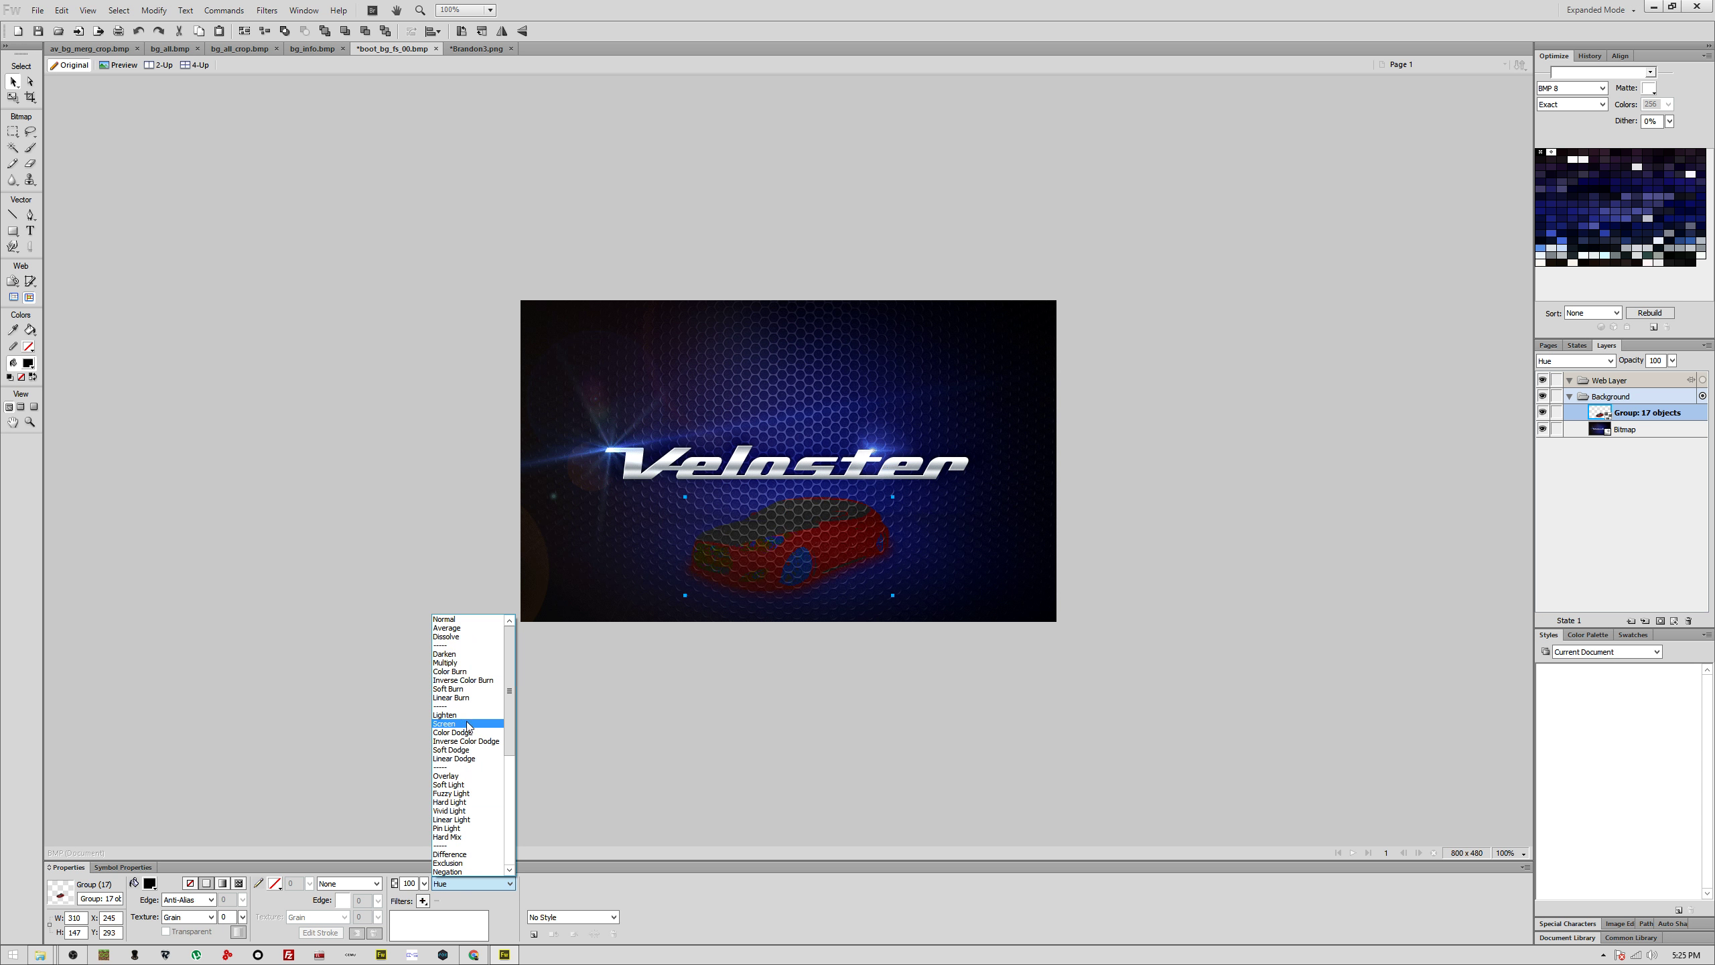
left_click(466, 654)
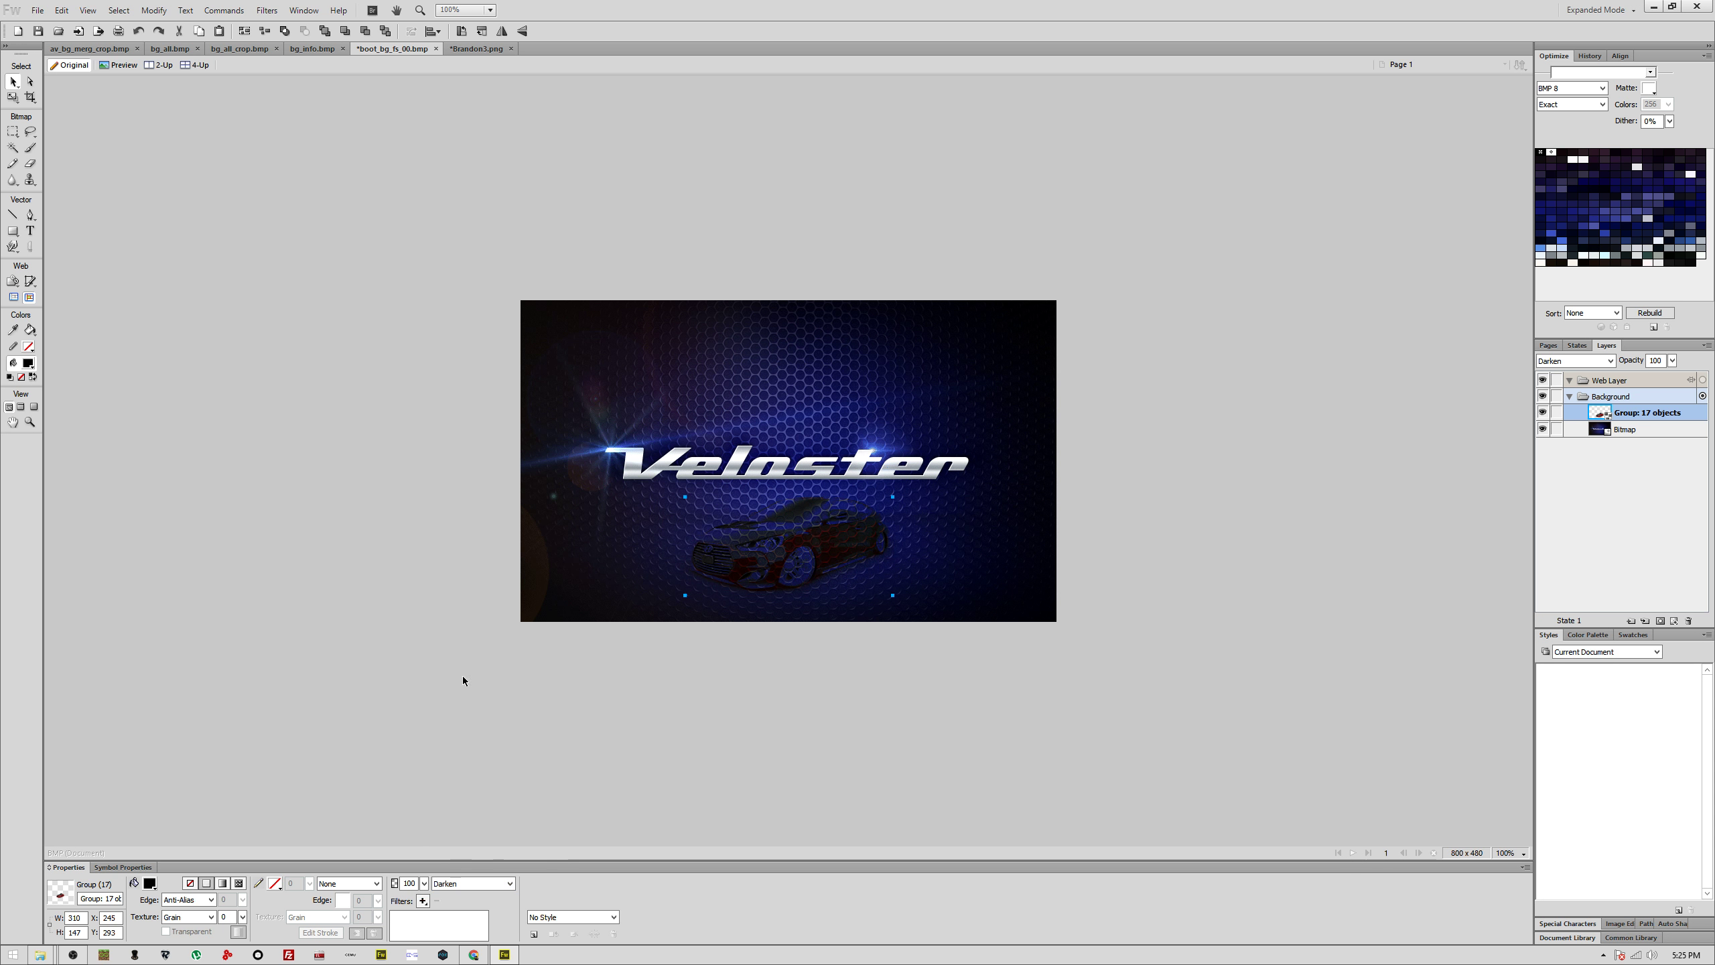
left_click(473, 883)
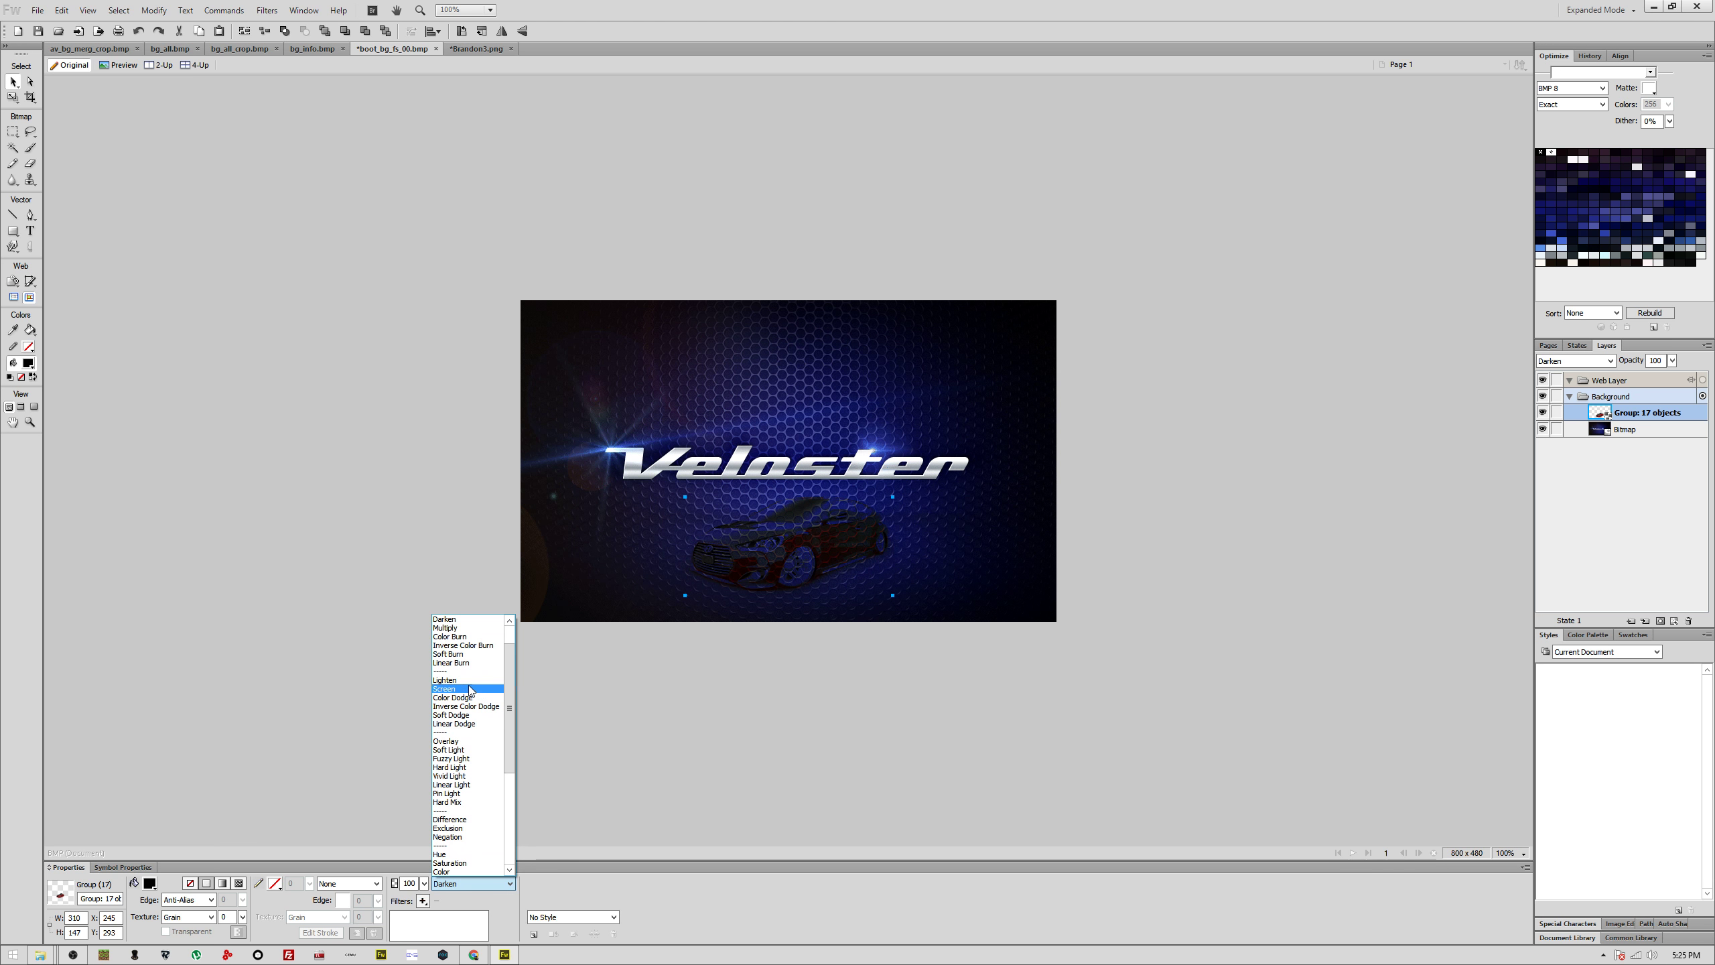
left_click(732, 751)
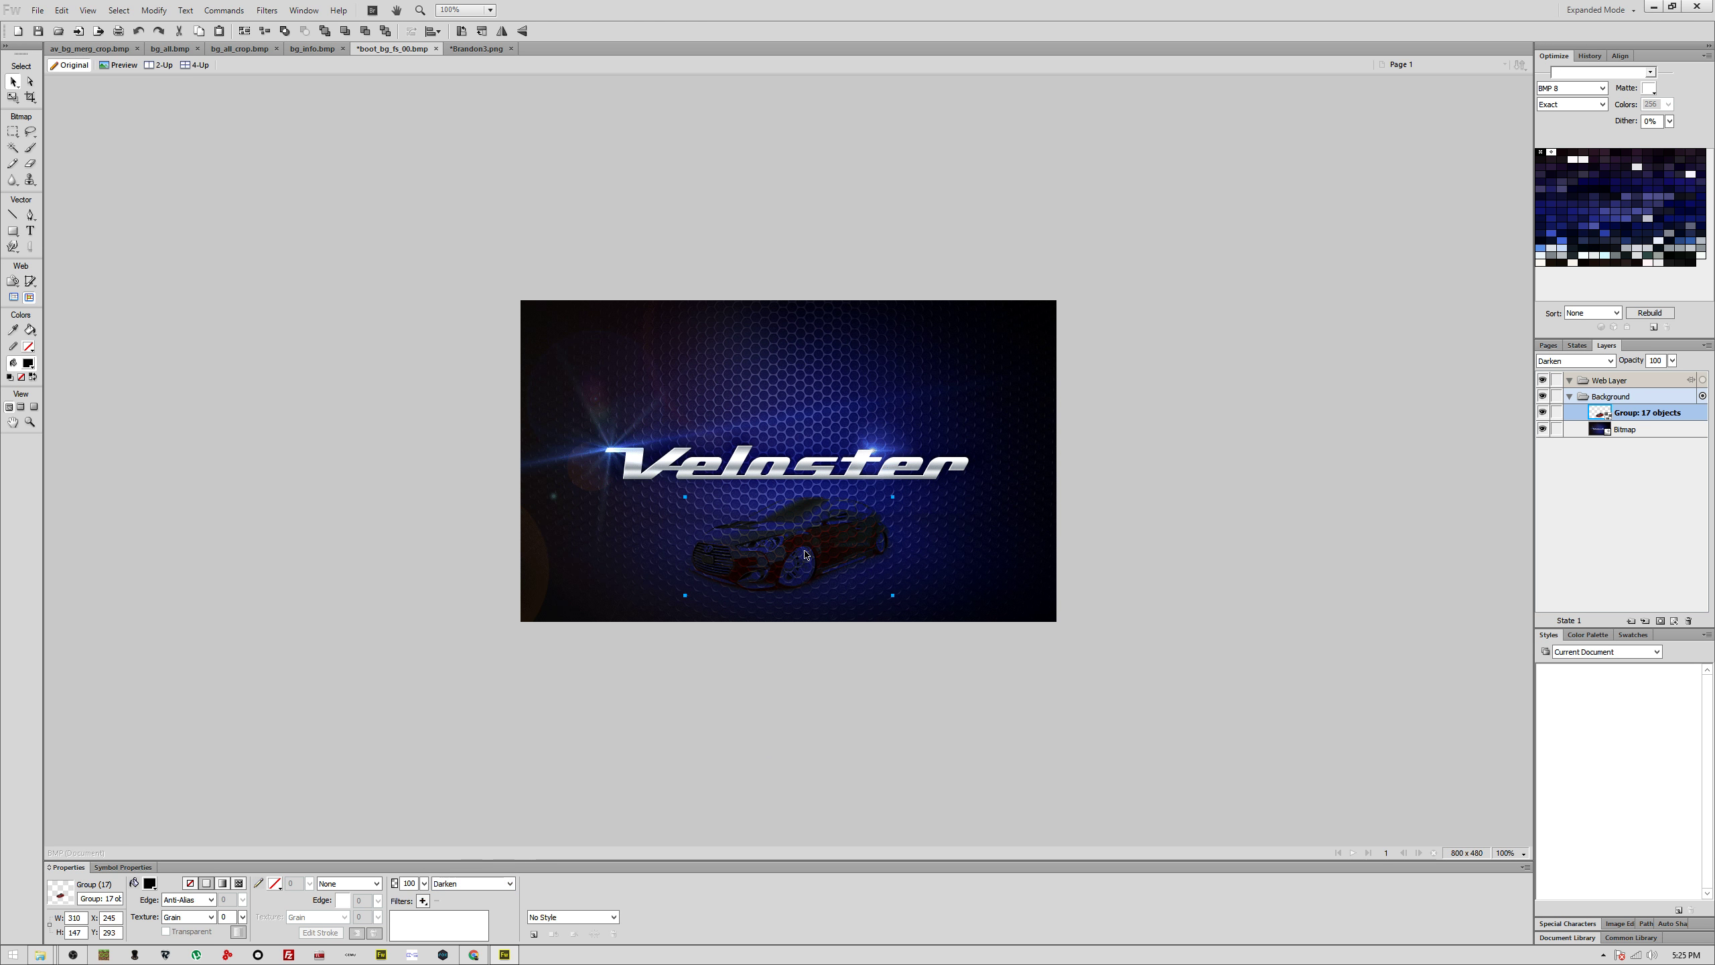
left_click(469, 885)
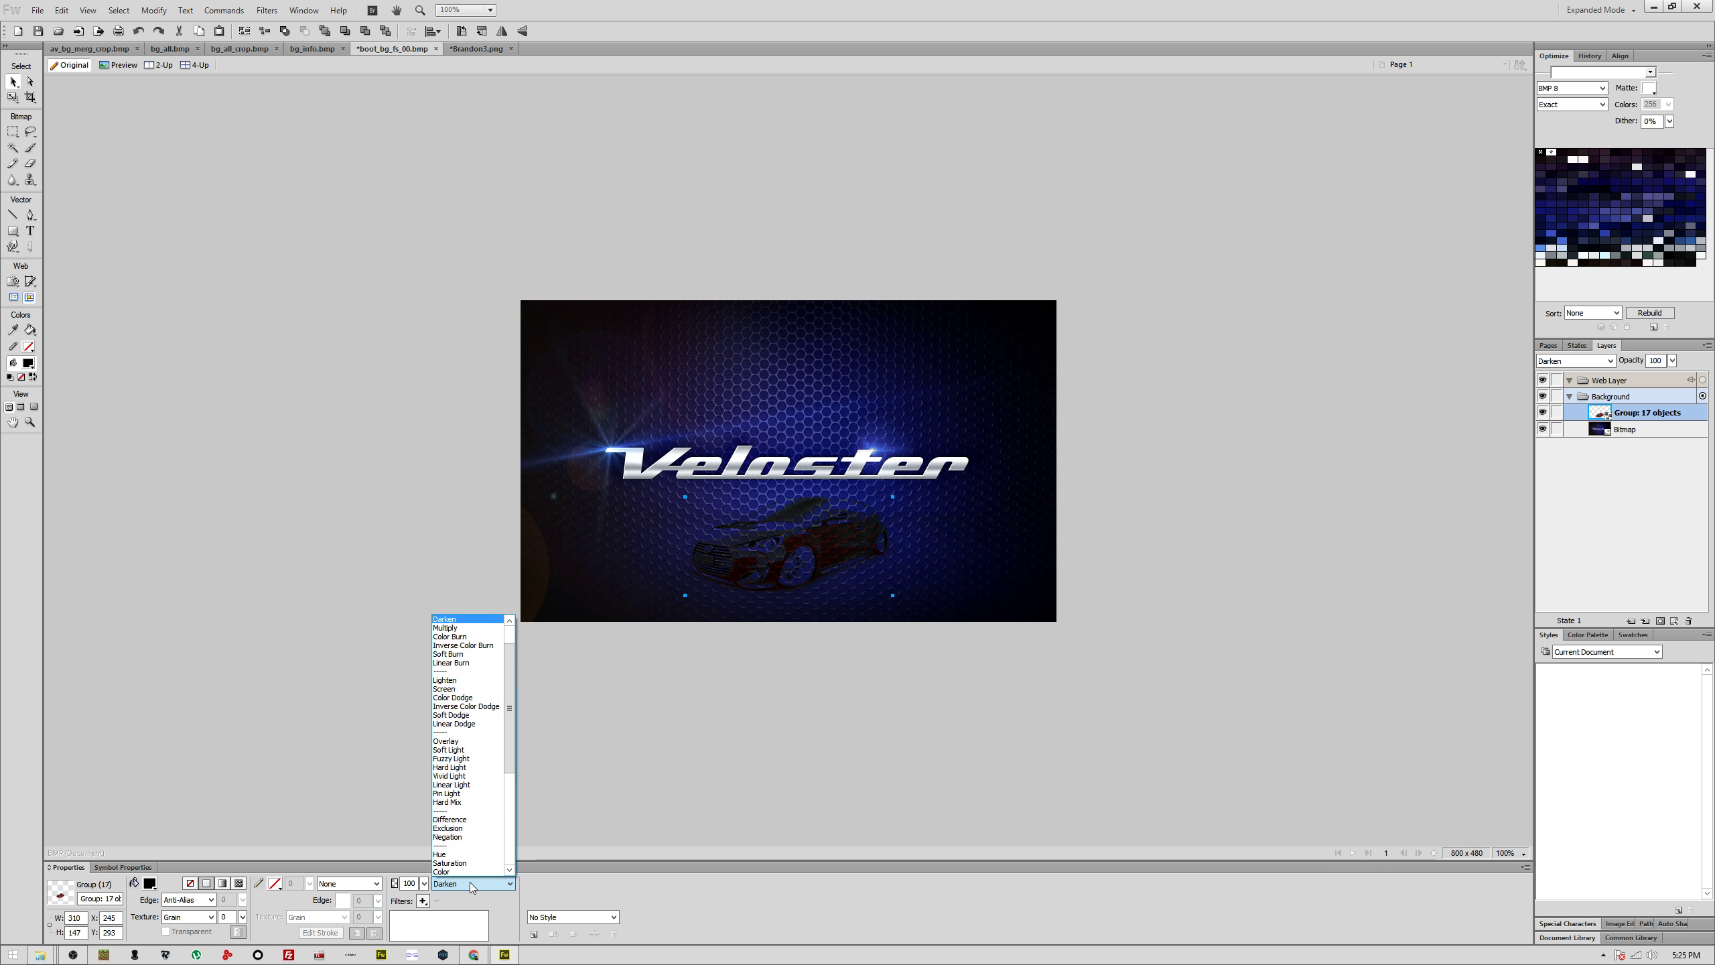
left_click(446, 621)
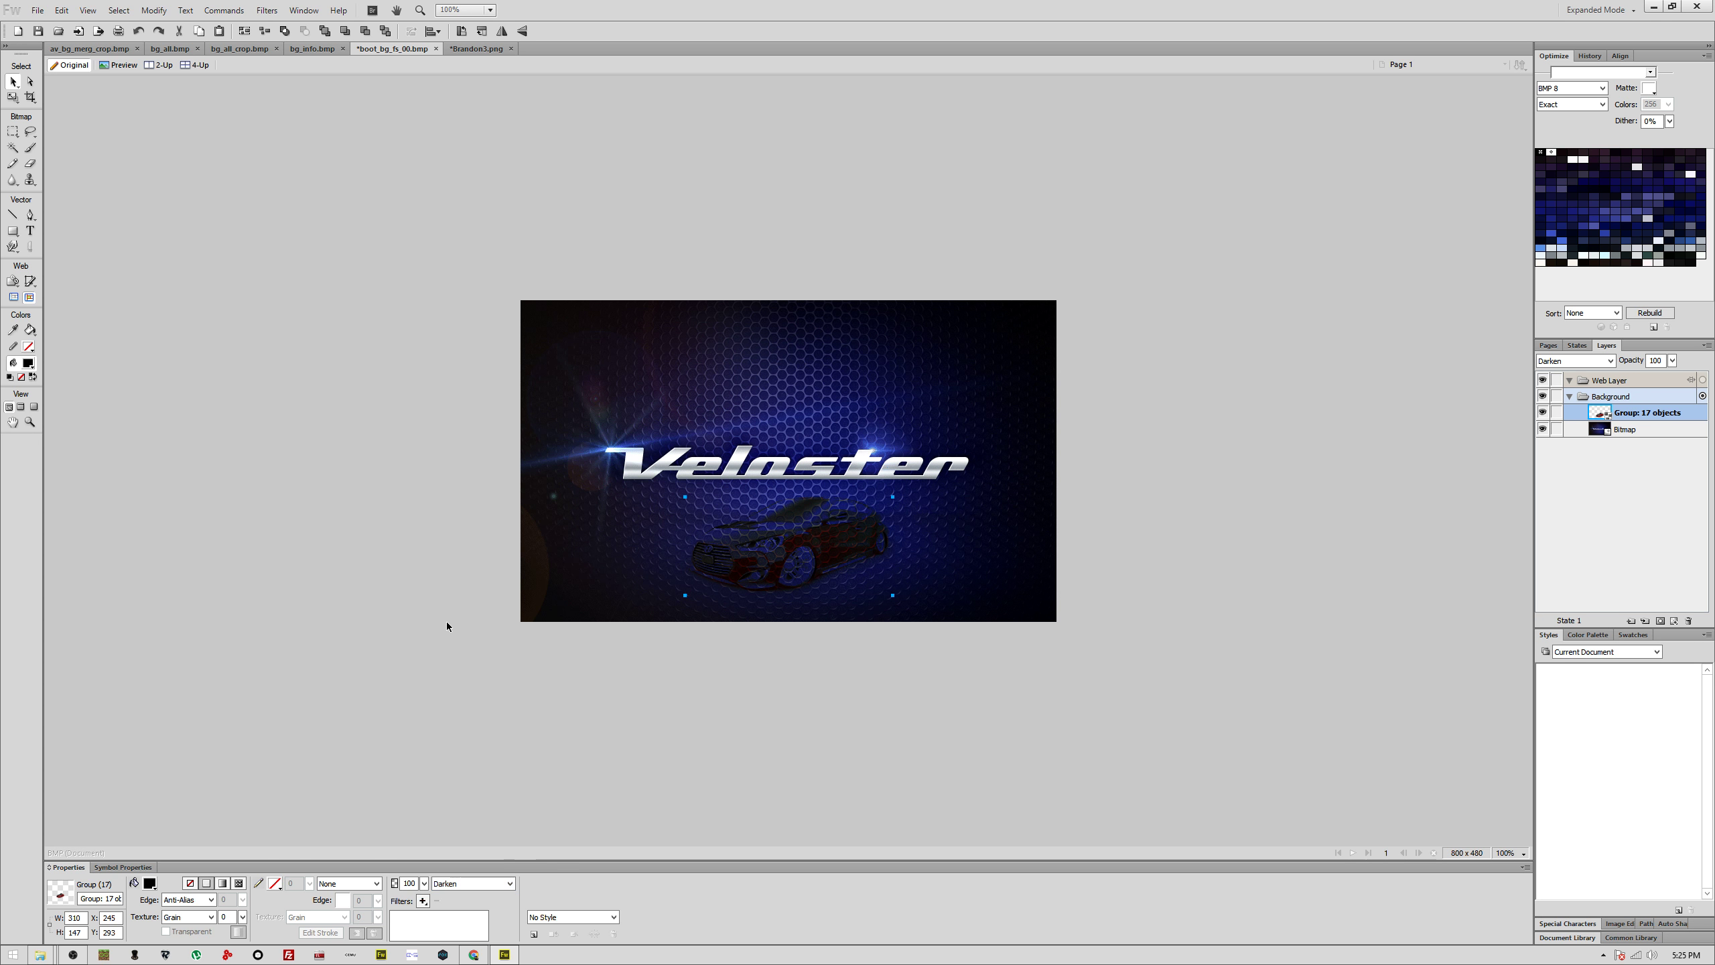
left_click(449, 777)
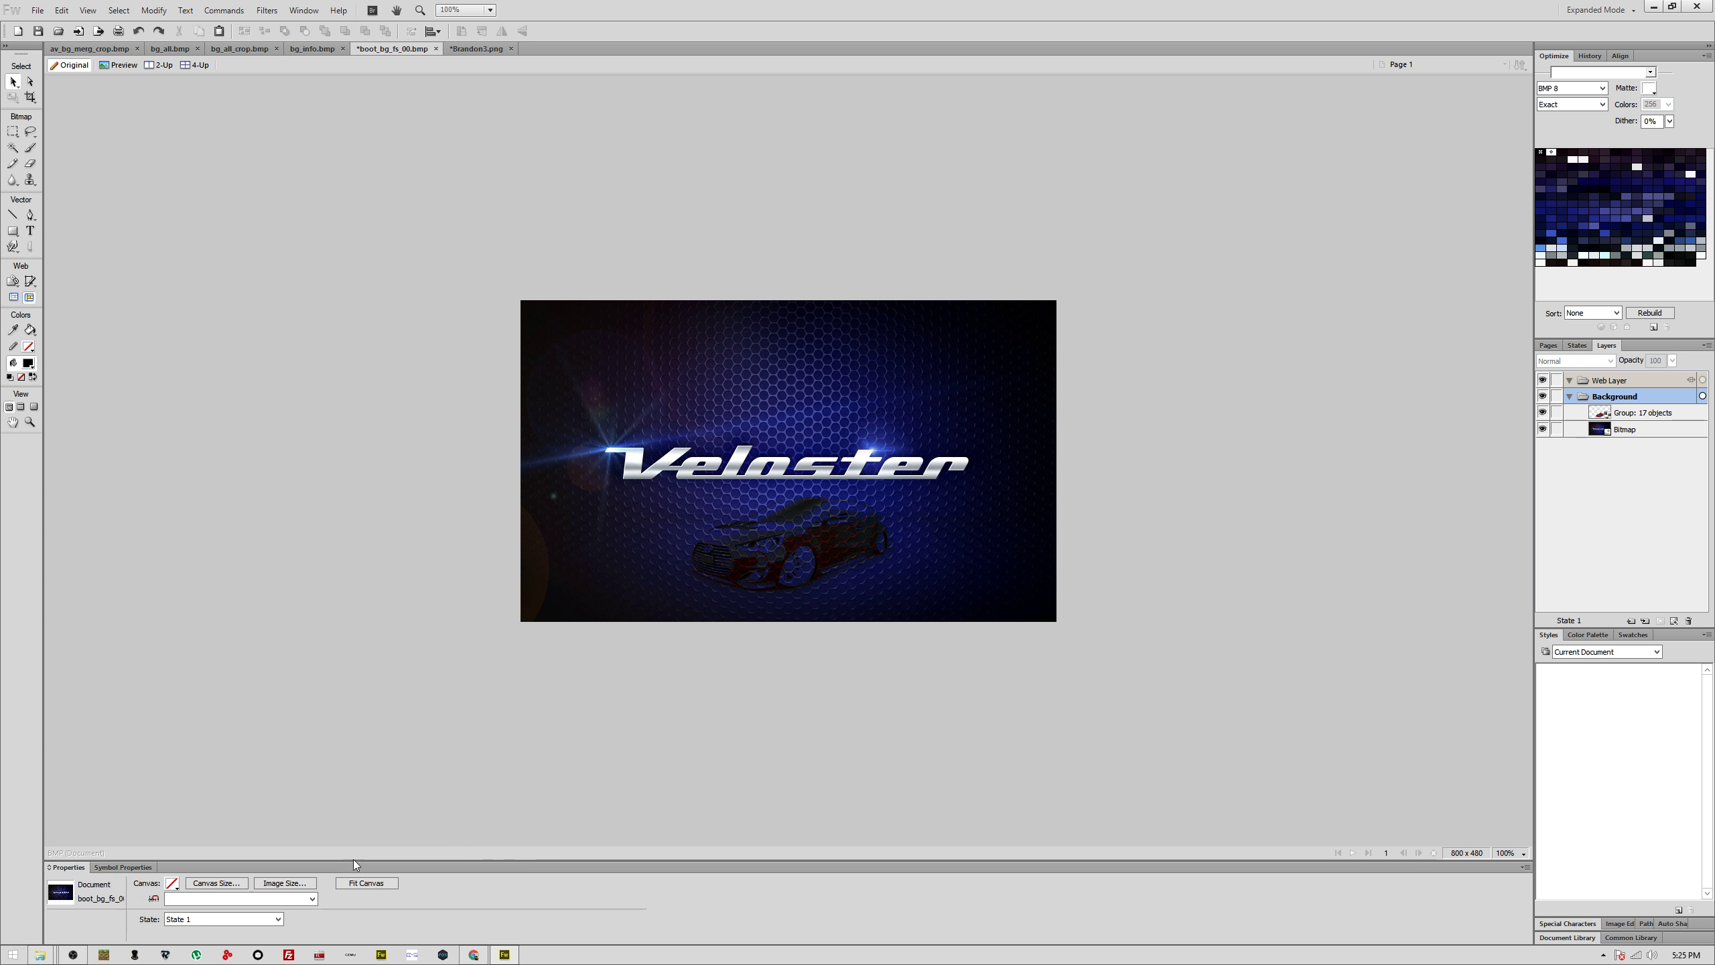
Step: Set the car group's blend mode back to Normal
left_click(838, 524)
left_click(495, 886)
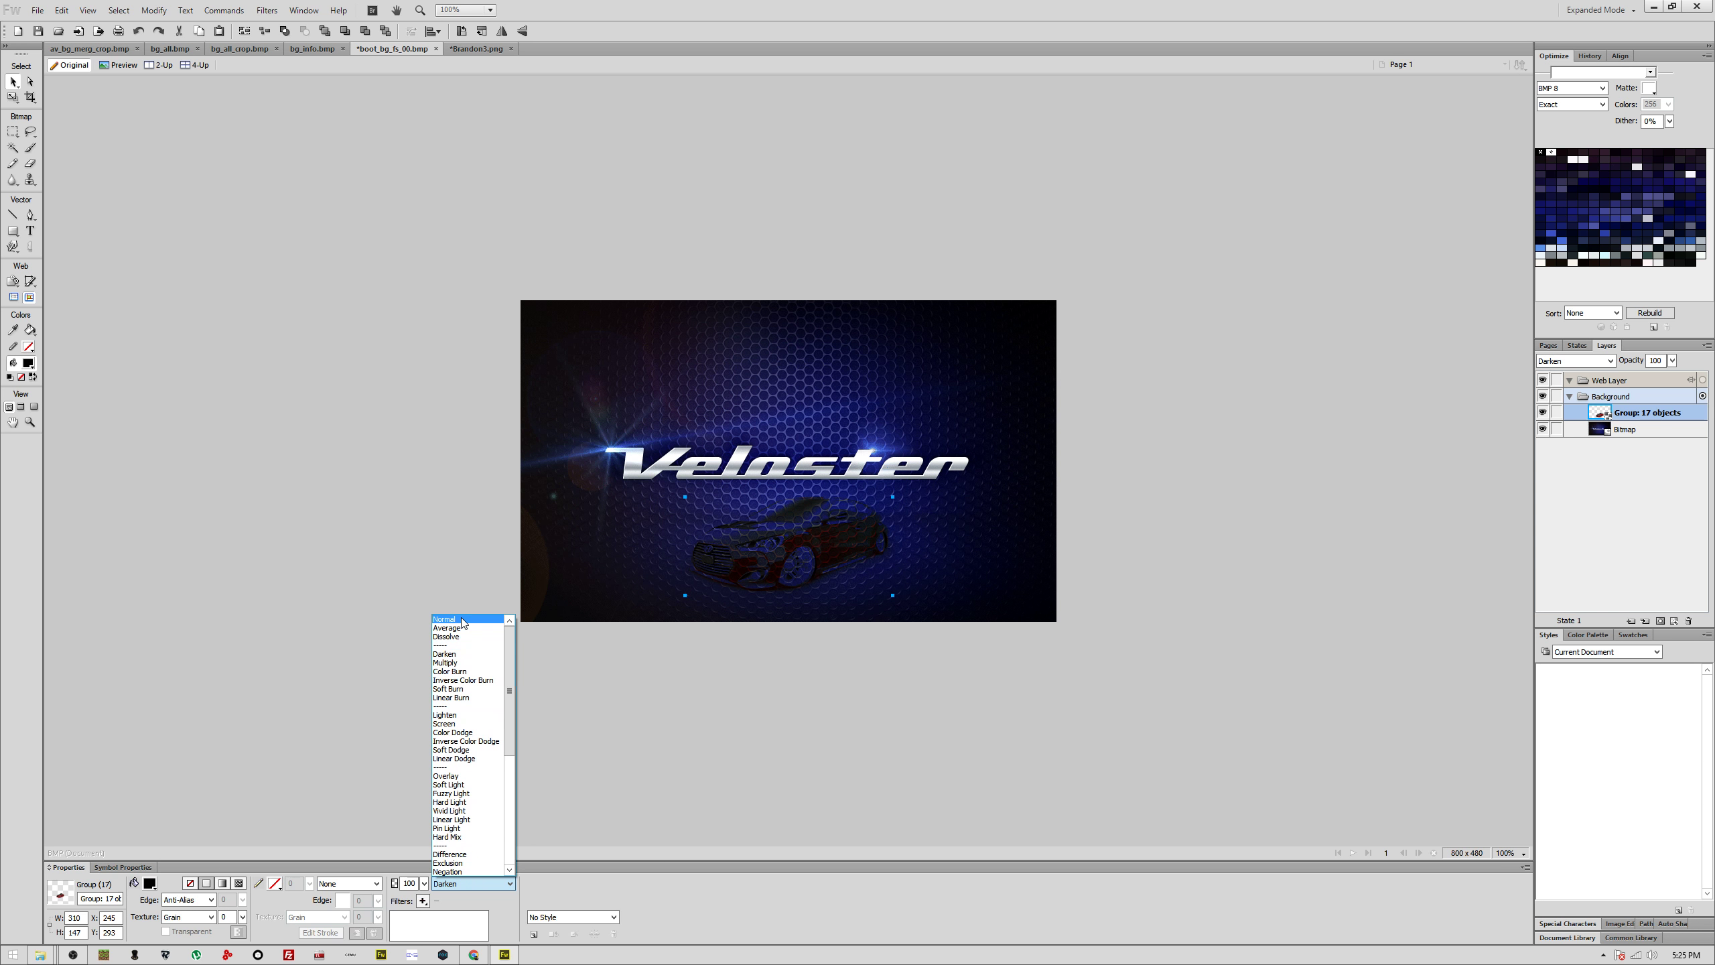
left_click(445, 619)
left_click(340, 698)
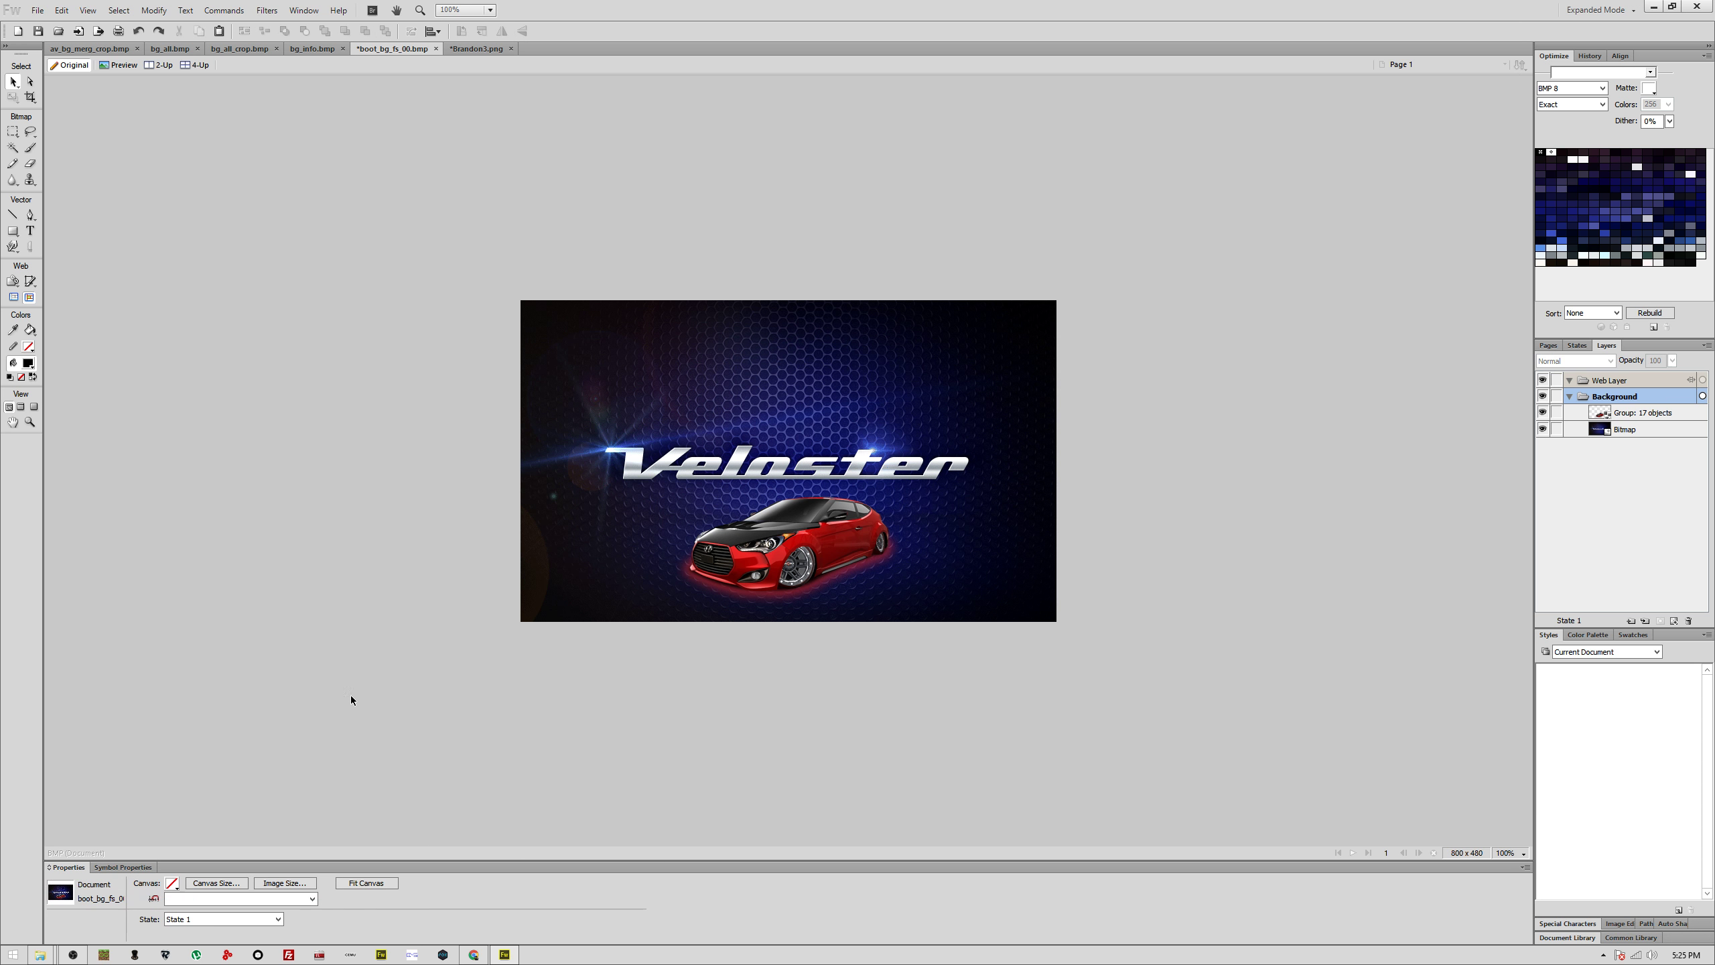
Step: Compare the boot image with the source car picture, and save boot_bg_fs_00.bmp in BMP format
left_click(836, 538)
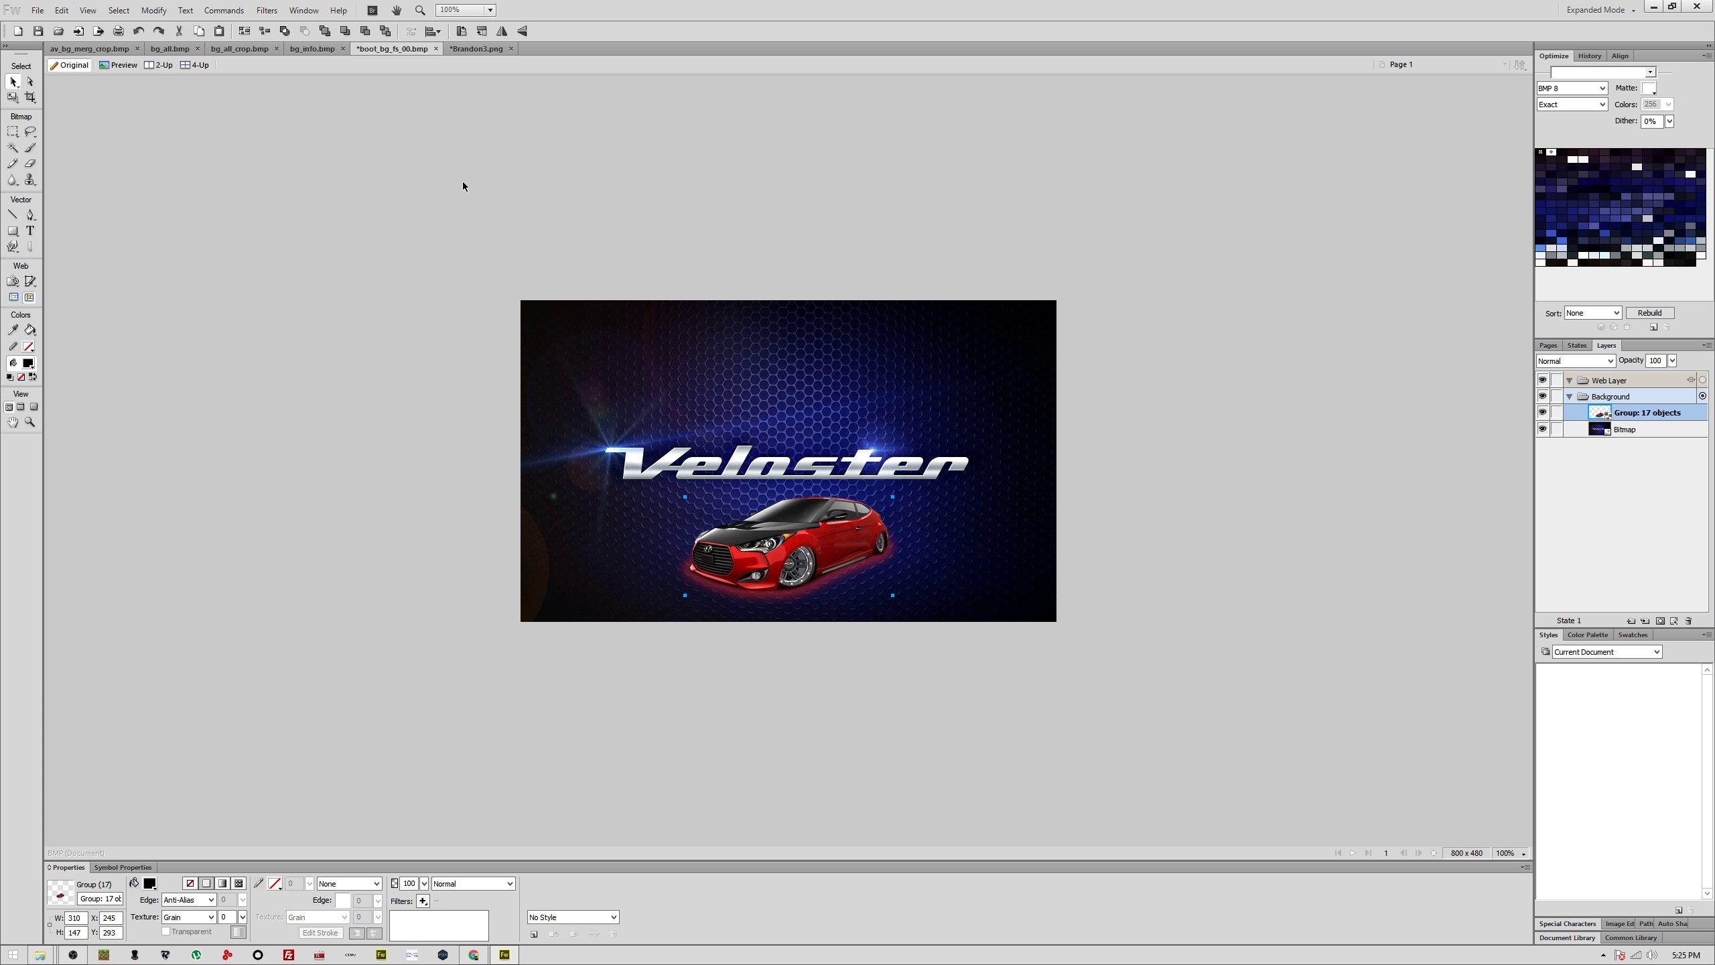
left_click(477, 47)
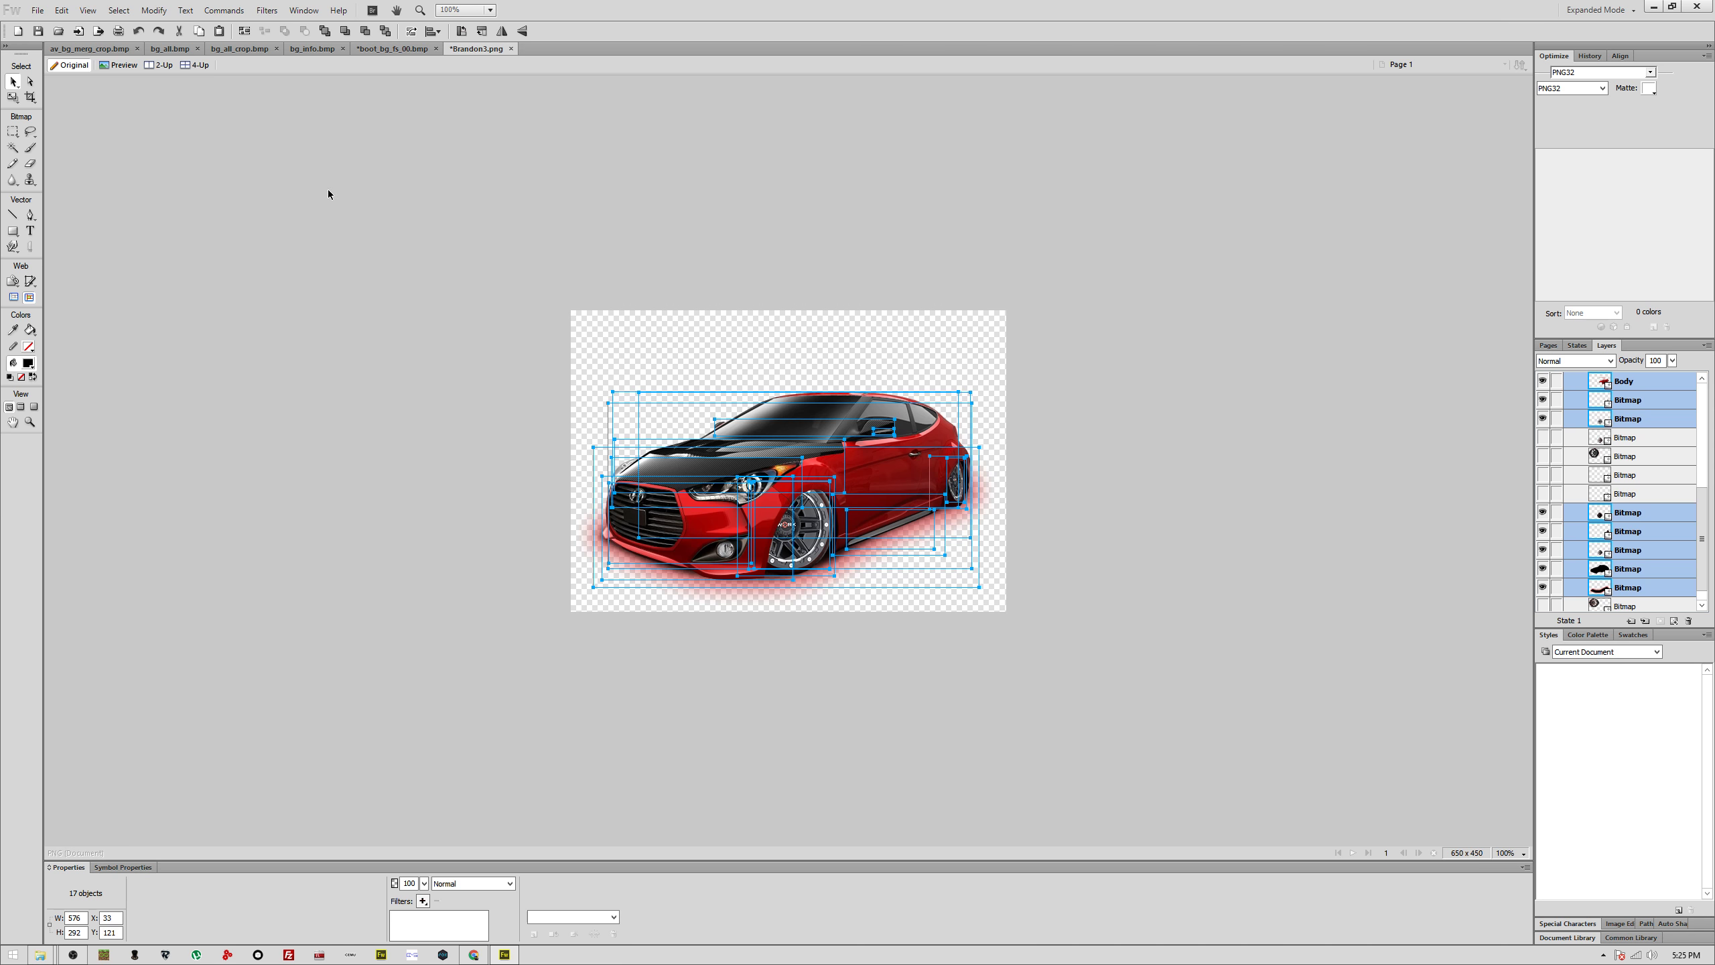
left_click(380, 51)
key("ctrl+s")
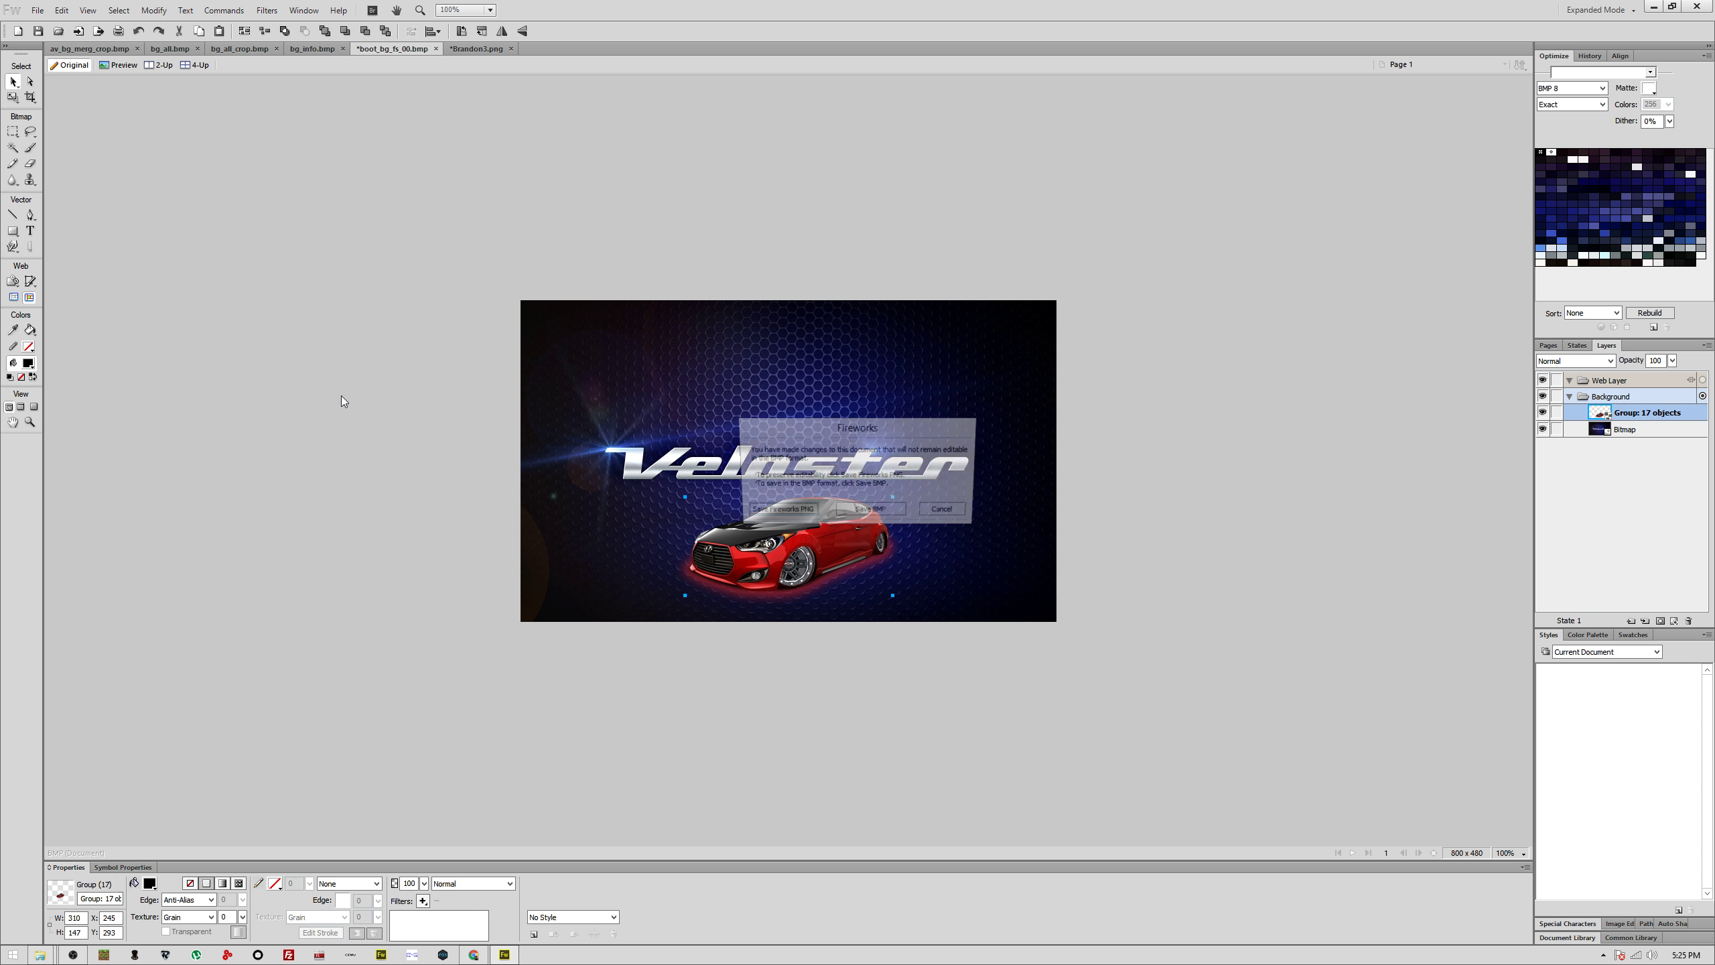
left_click(896, 513)
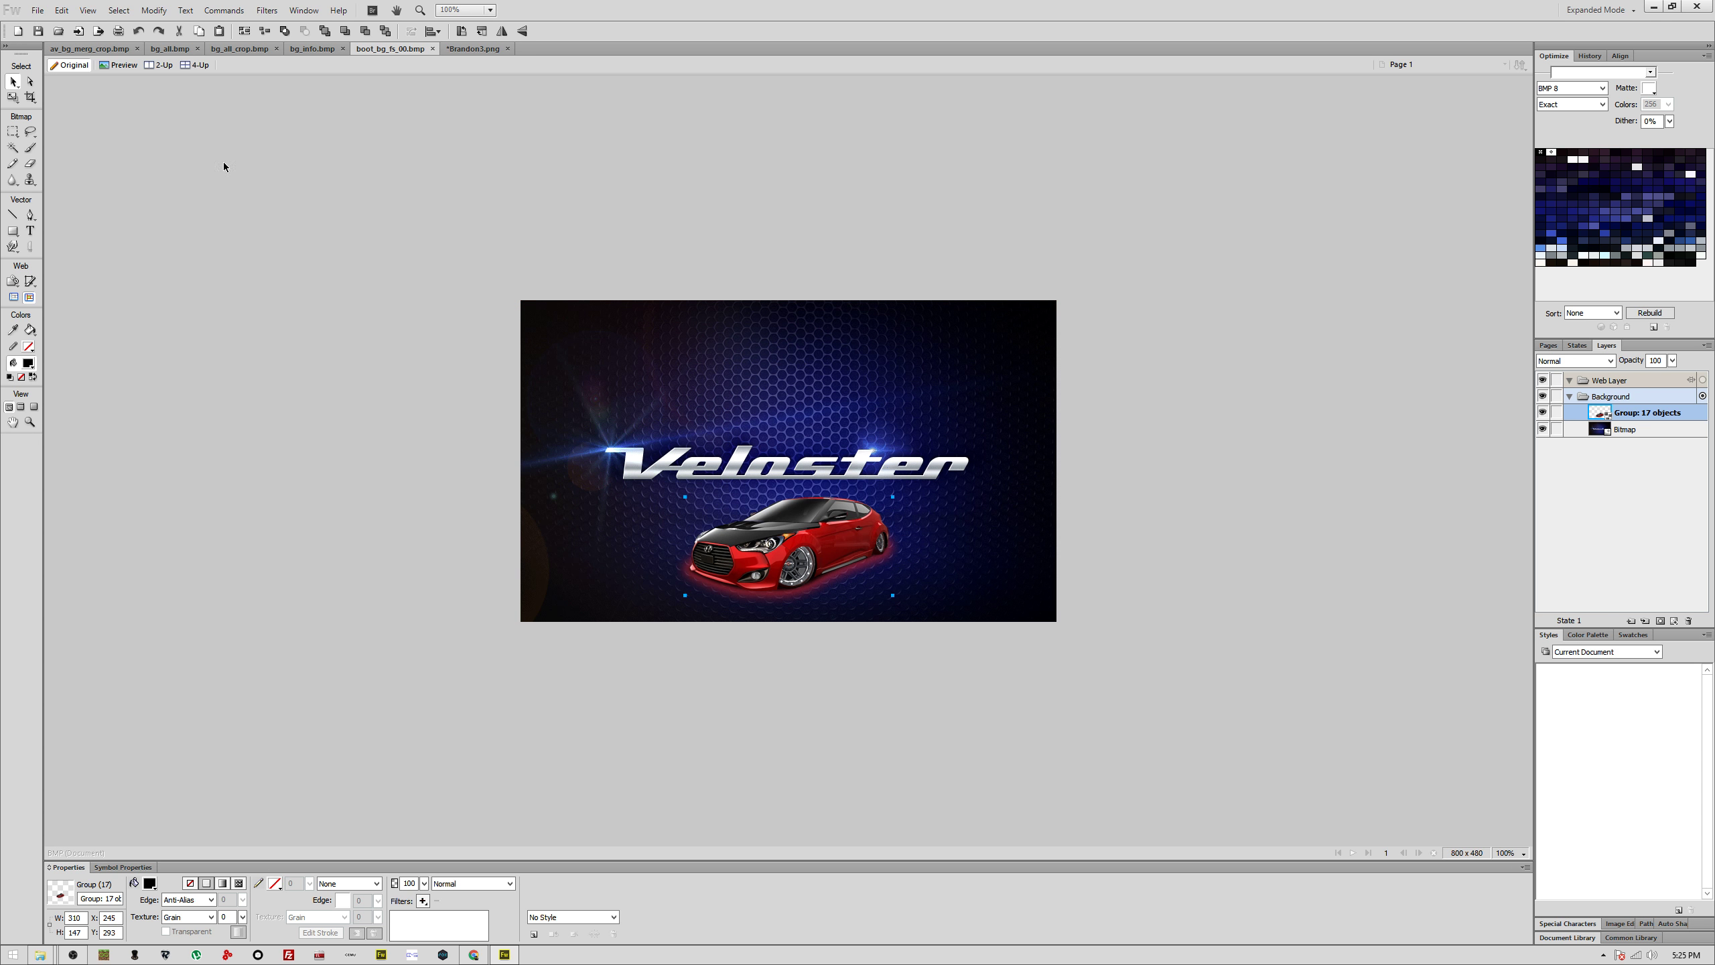
Step: Paste the car parts into bg_info.bmp, group them and centre the group between the blue arcs
left_click(309, 54)
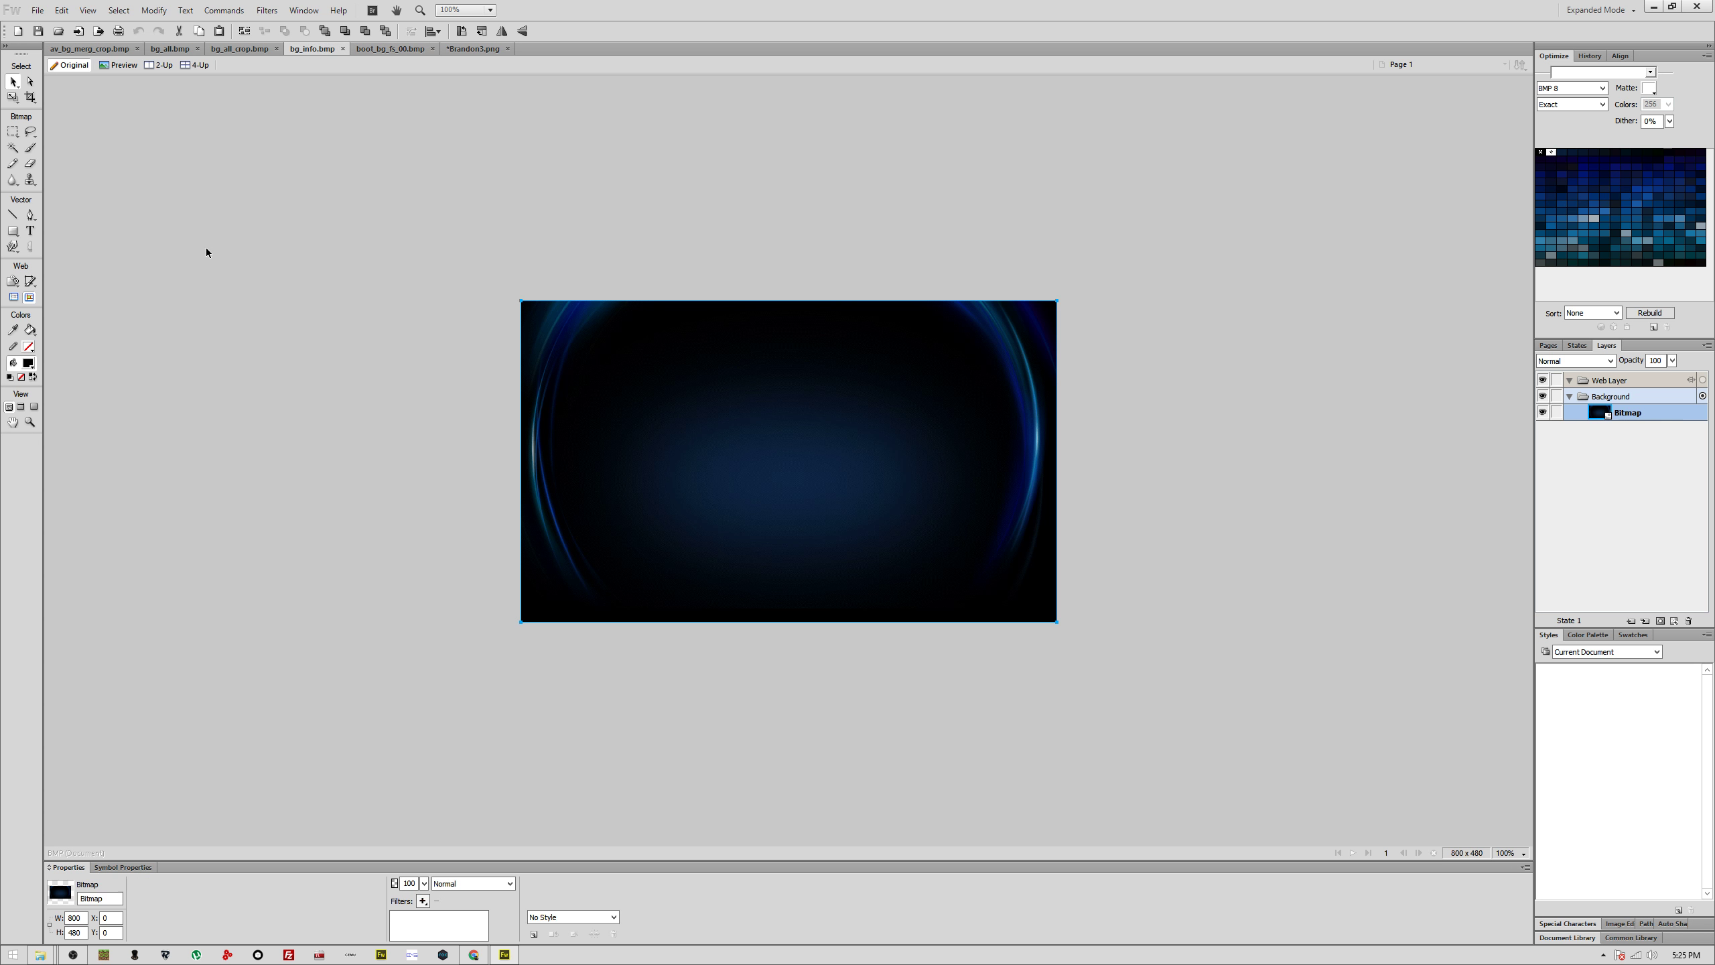
key("ctrl+v")
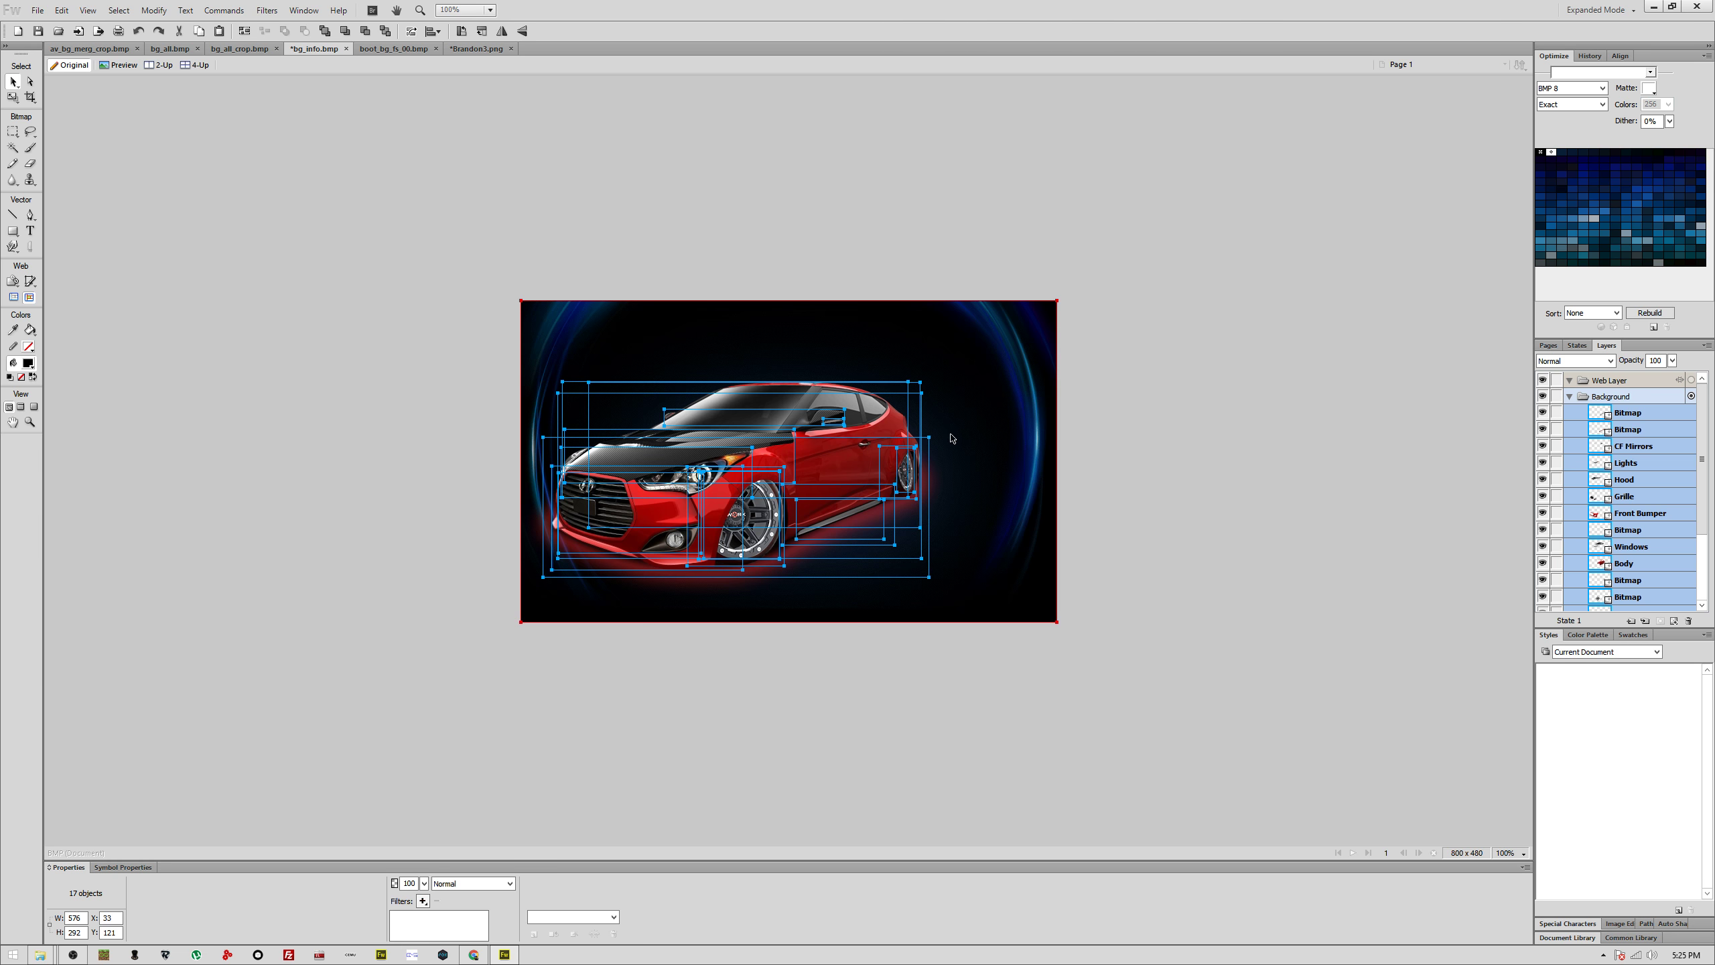
right_click(710, 496)
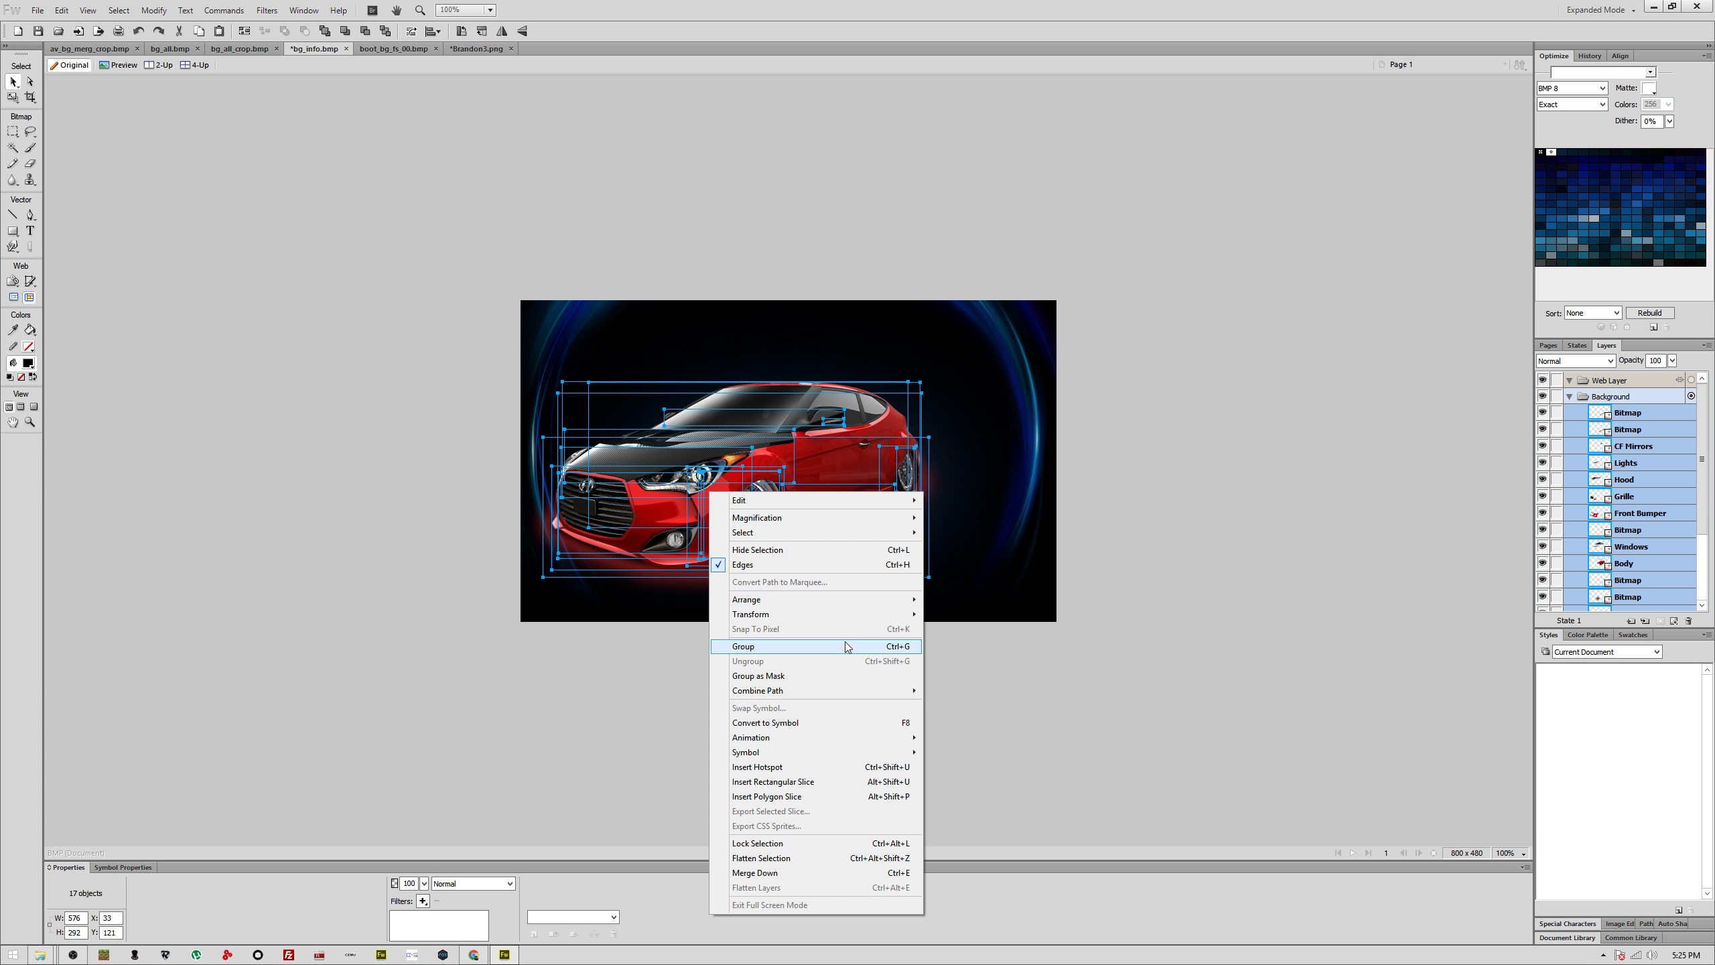
left_click(830, 646)
left_click_drag(727, 496, 782, 479)
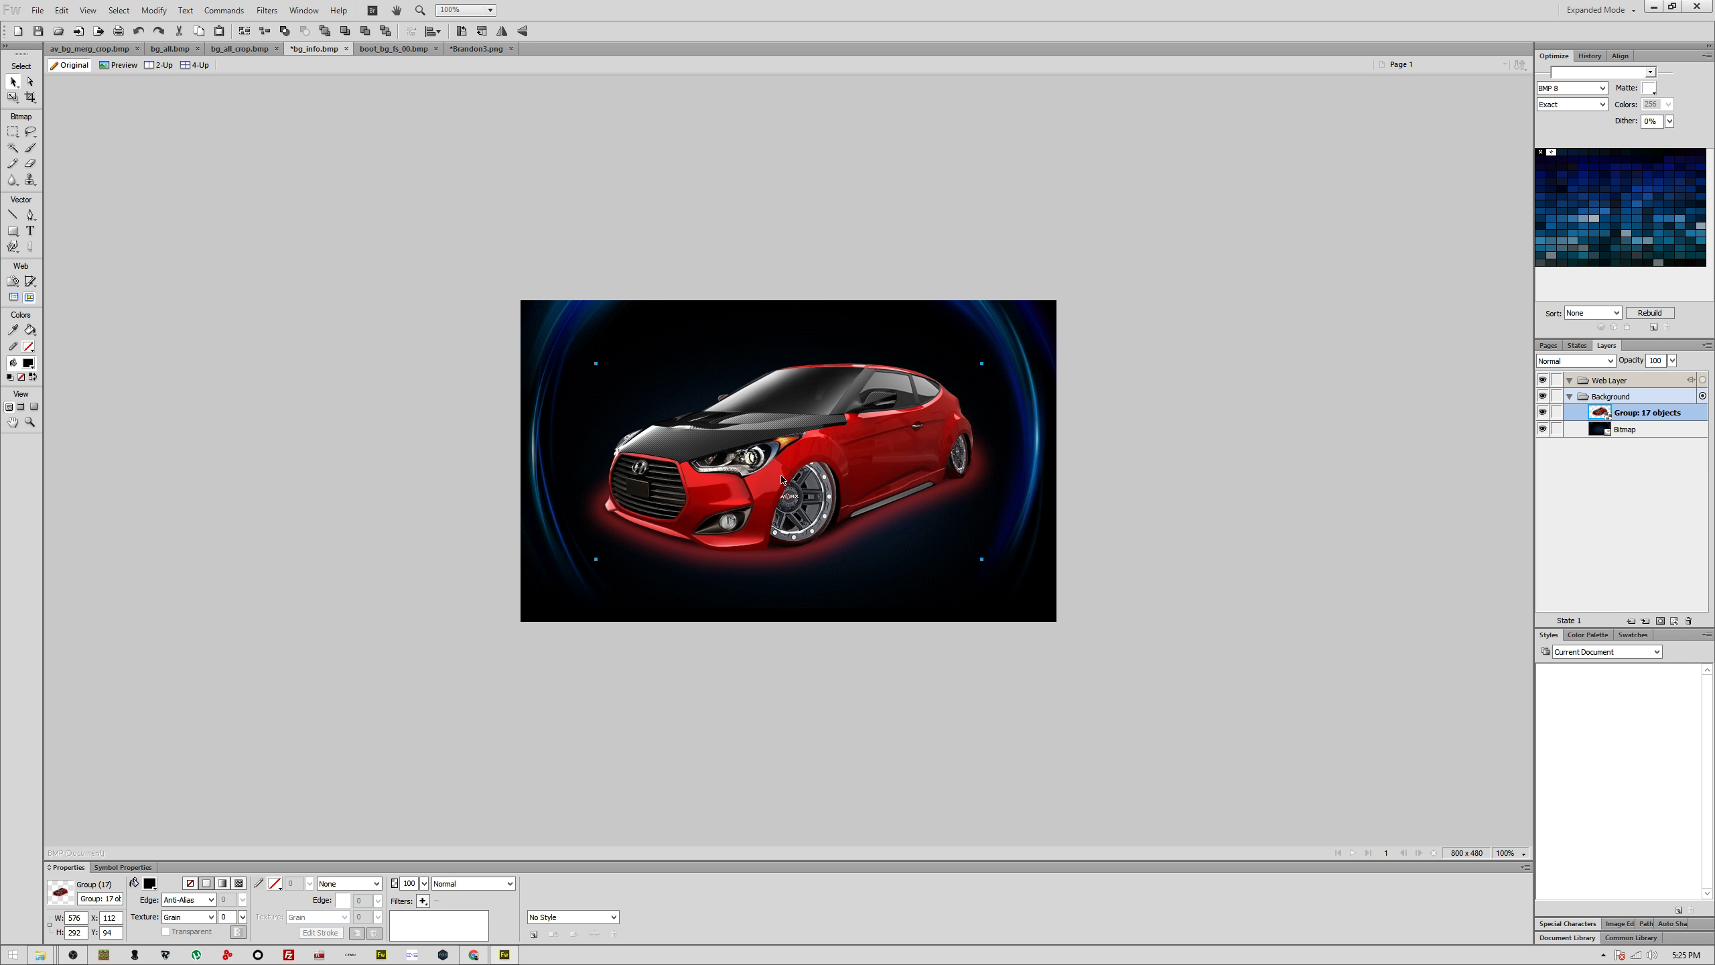
Step: Try 55% opacity and the Color Burn blend mode on the car group, and set its opacity back to 100%
left_click_drag(424, 883, 428, 892)
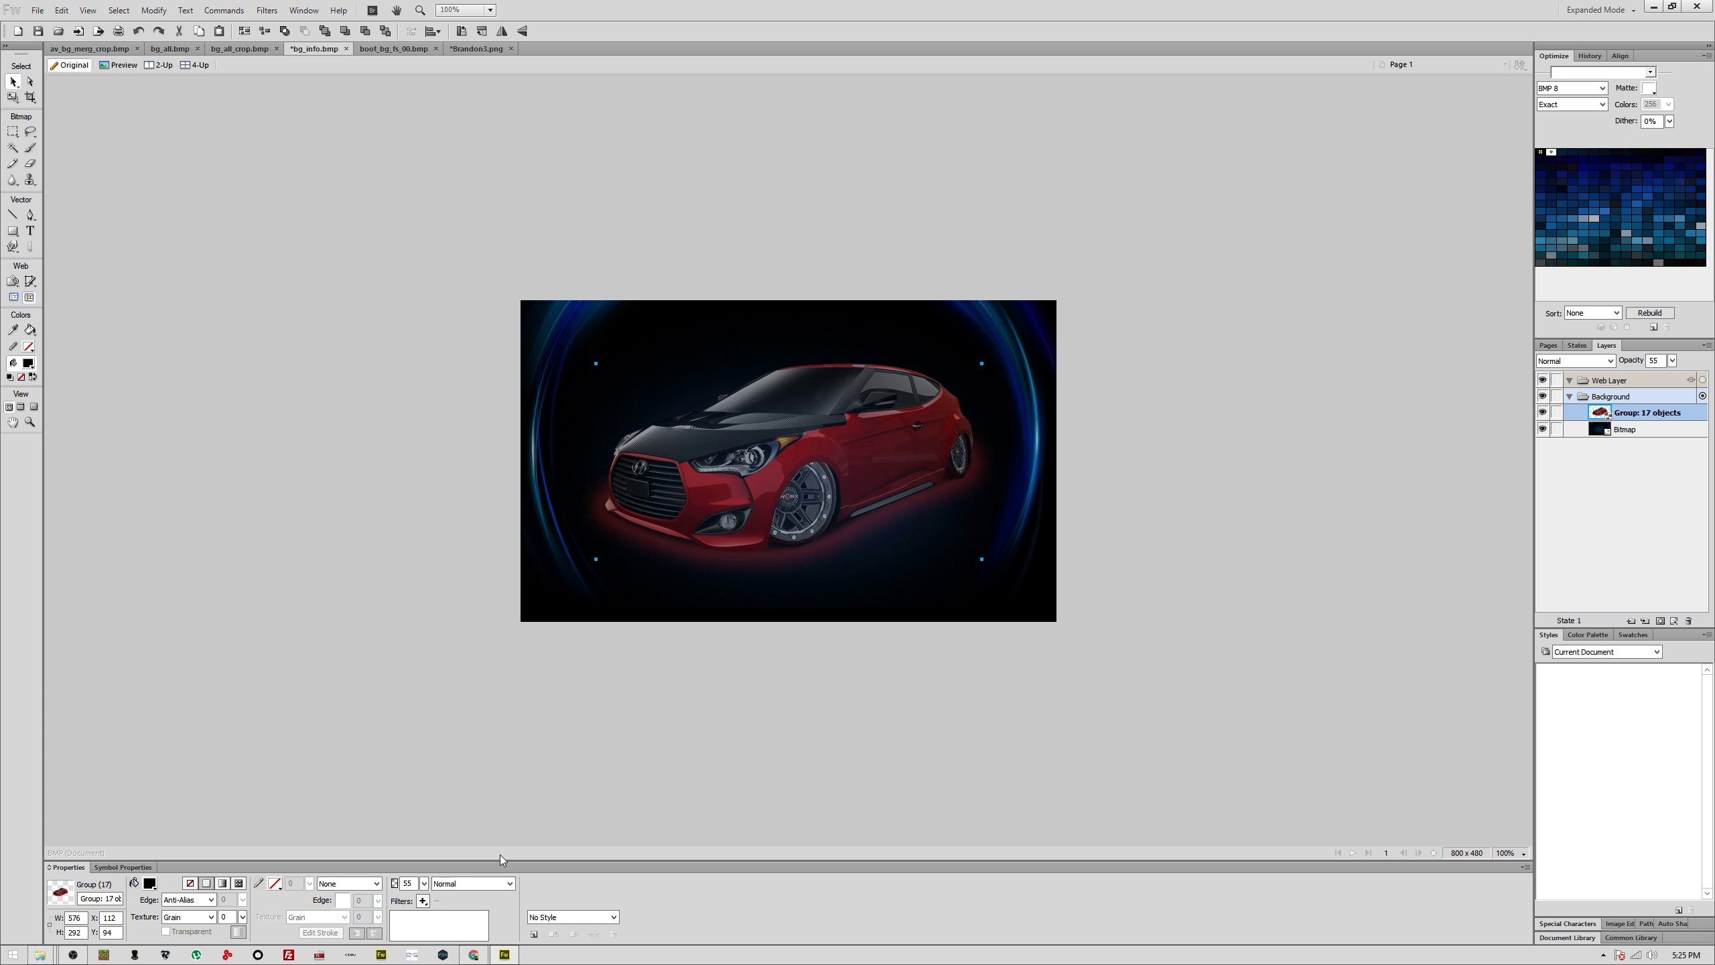
left_click(491, 886)
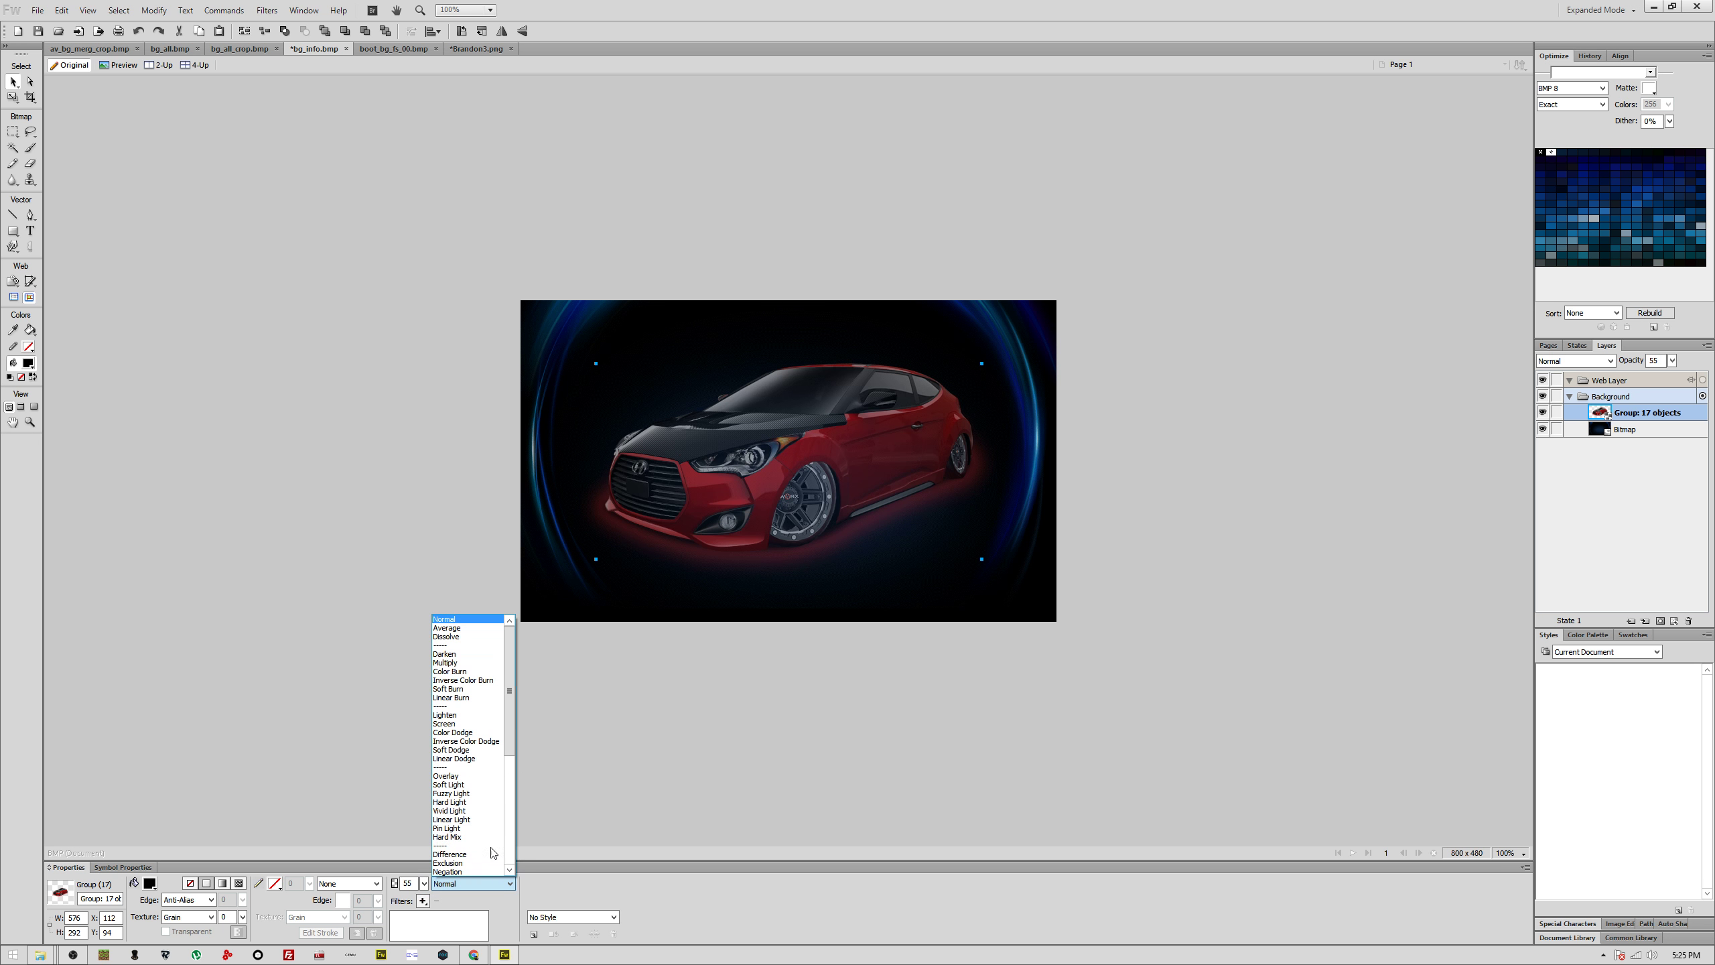
left_click(449, 671)
left_click_drag(424, 883, 437, 888)
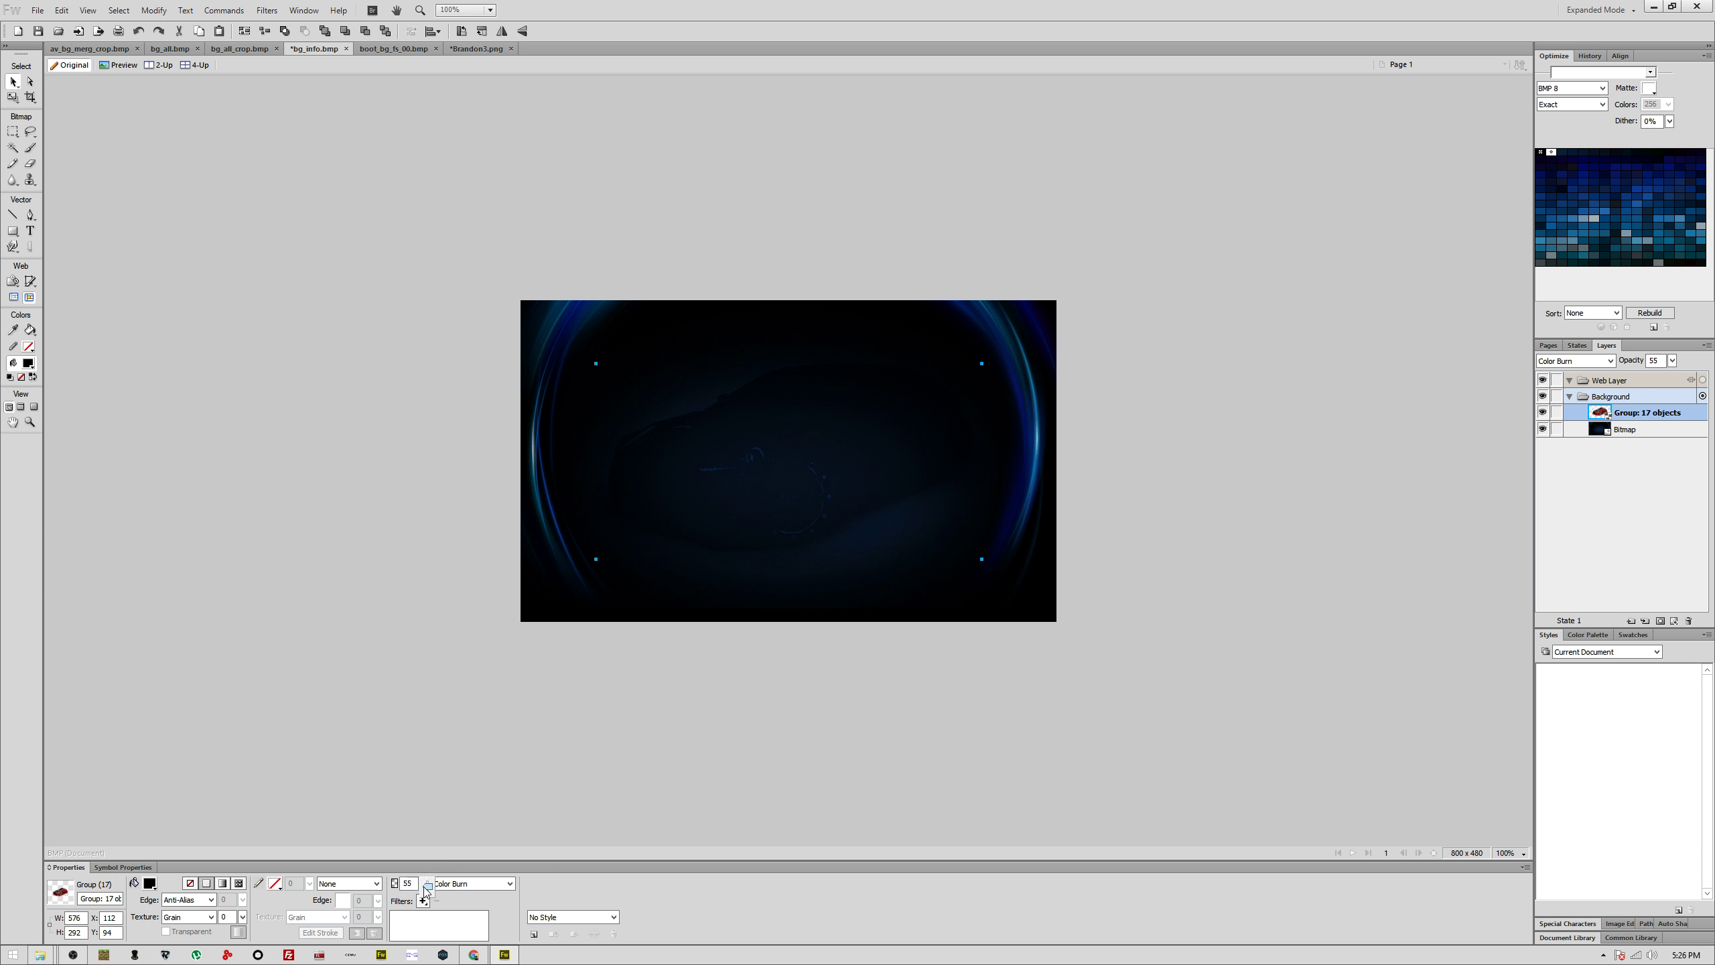
Step: Try the Inverse Color Burn, Linear Burn, Lighten and Screen blend modes on the car group
left_click(473, 883)
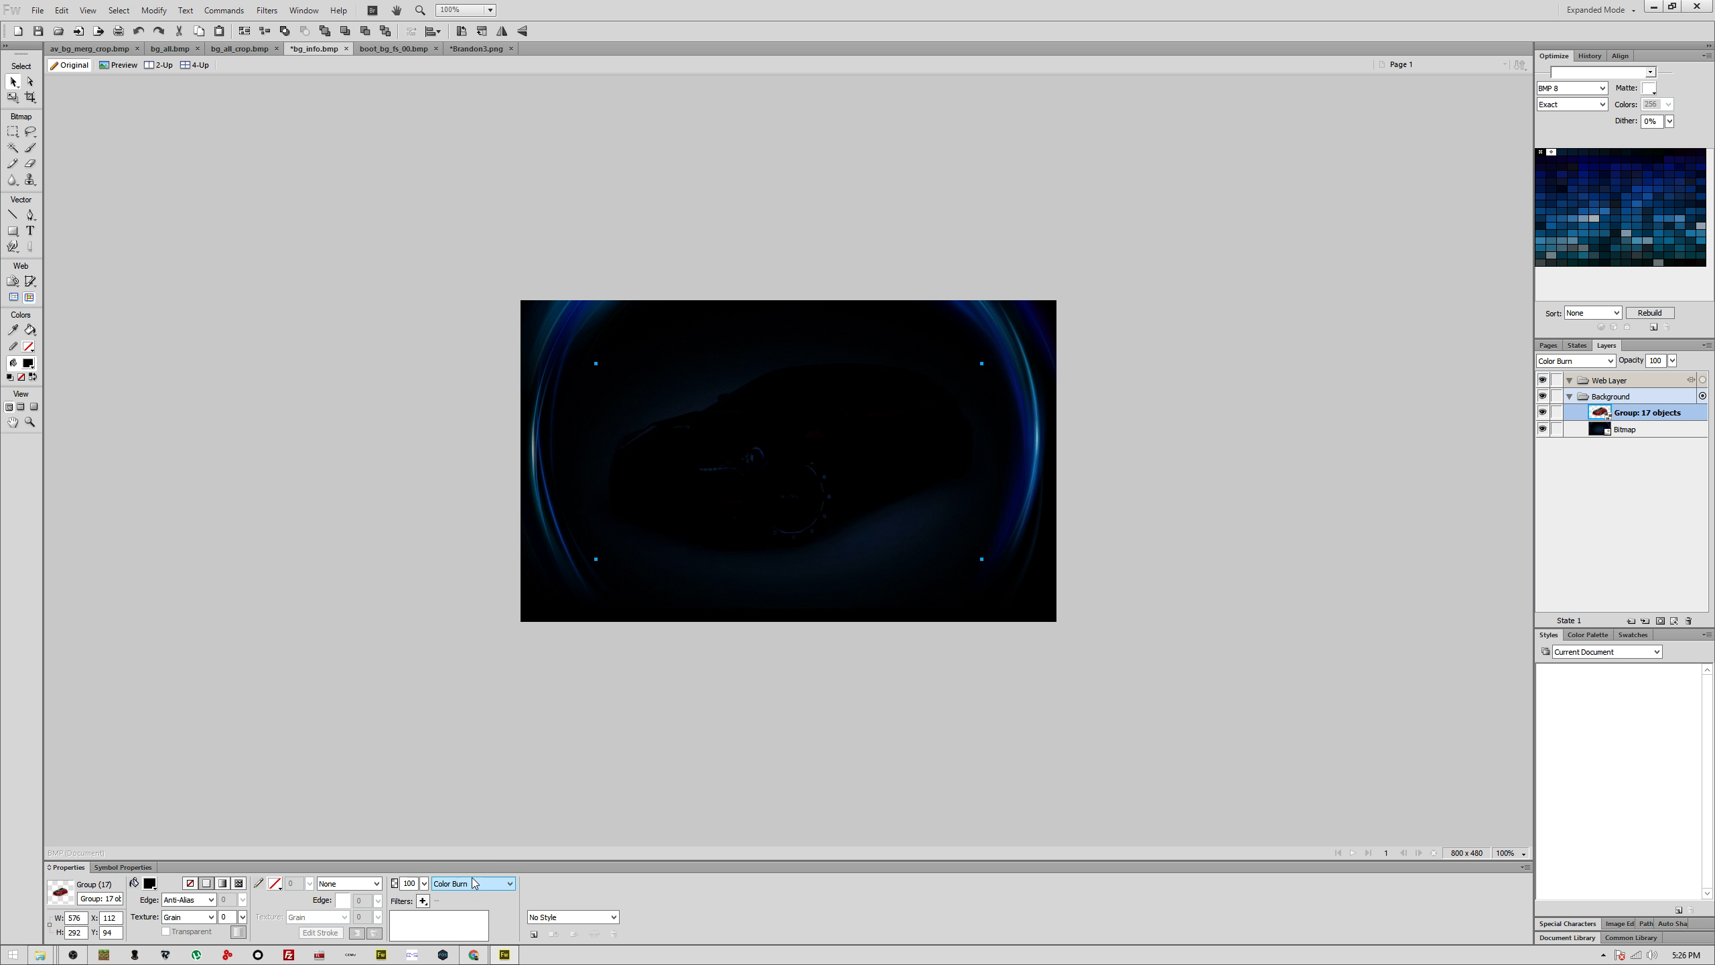
left_click(467, 627)
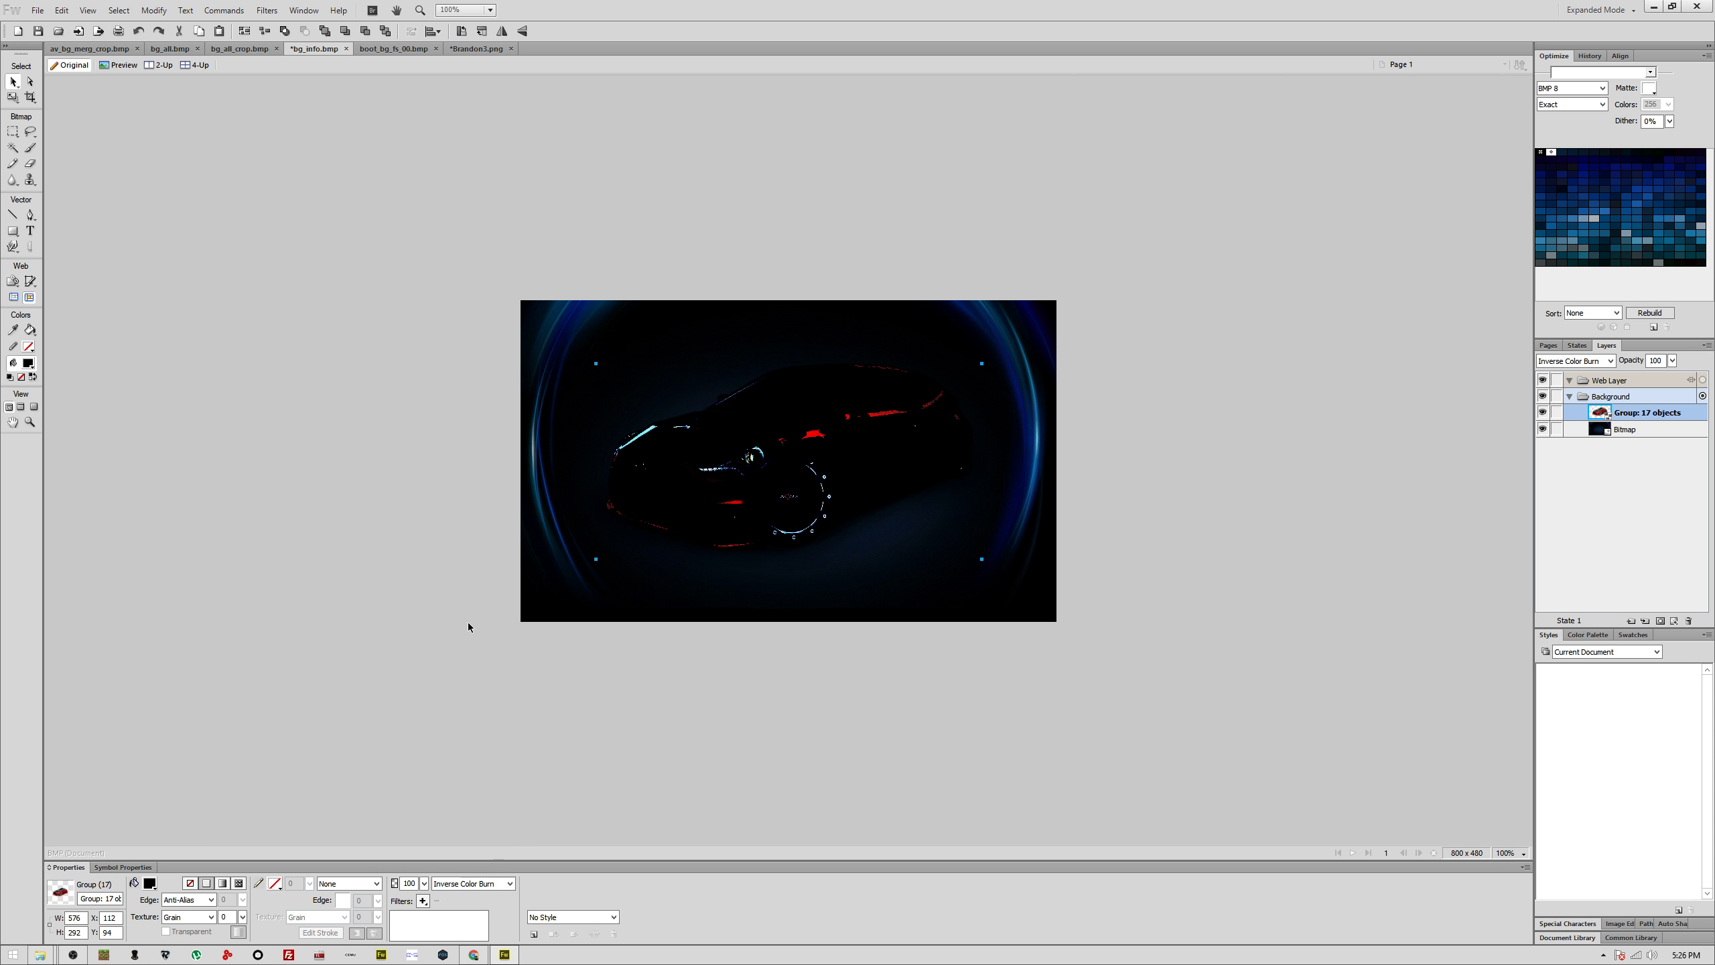
left_click(473, 883)
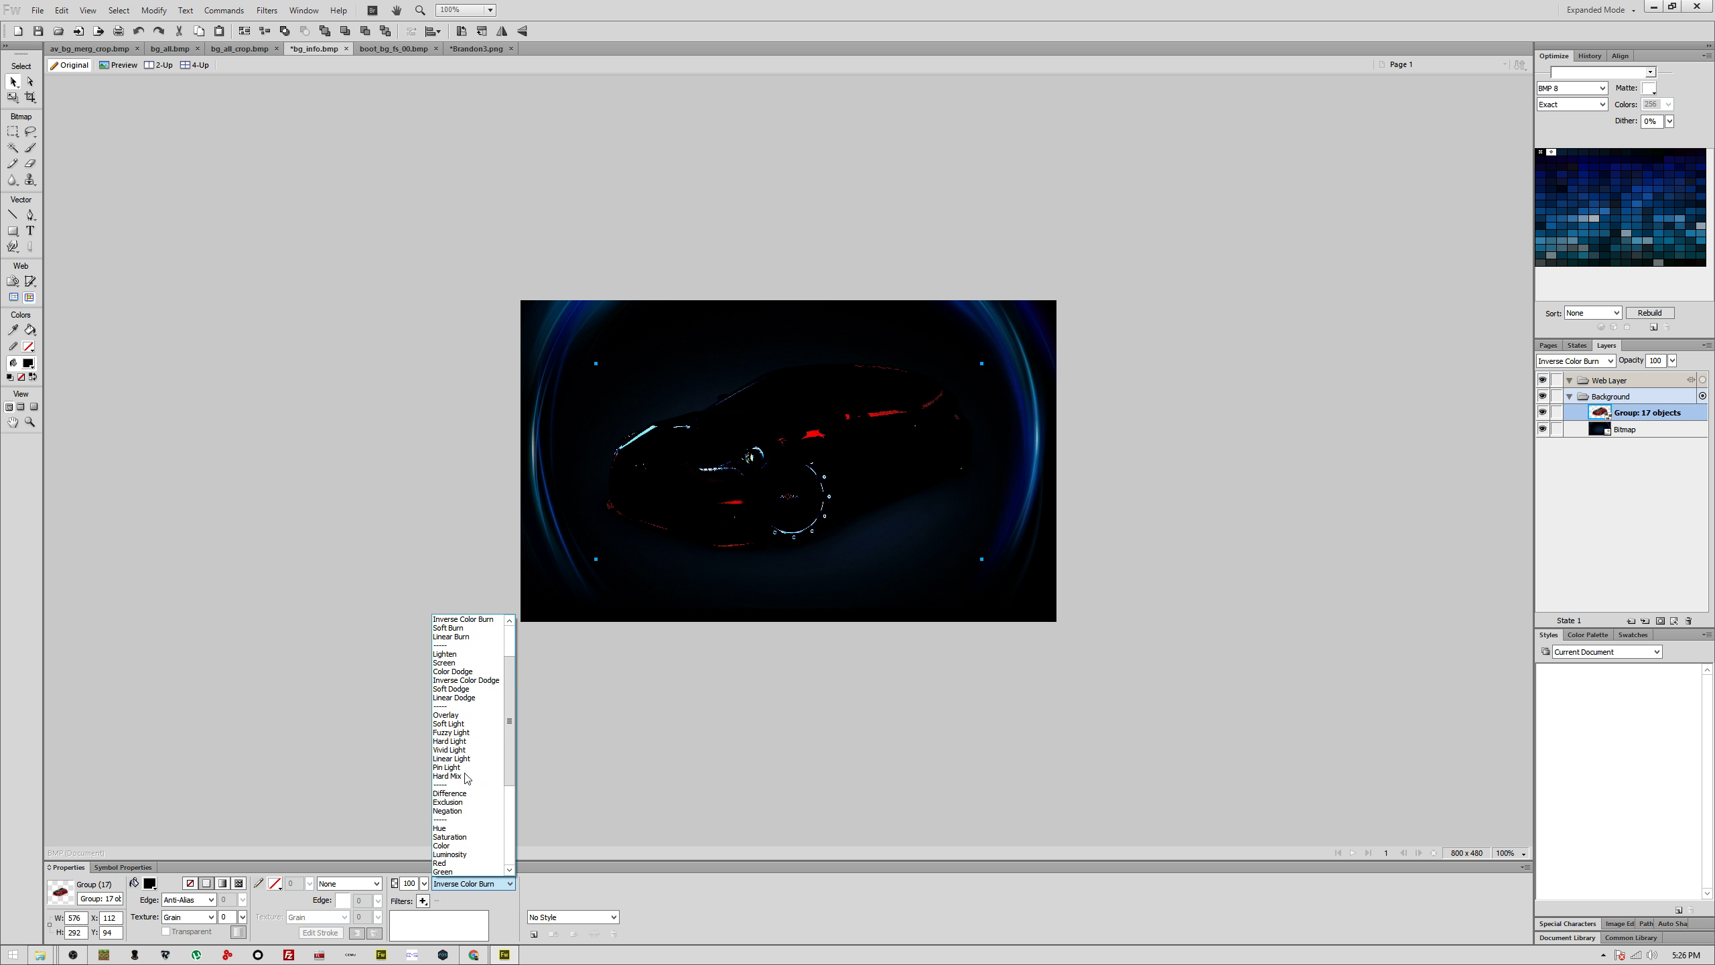
left_click(459, 636)
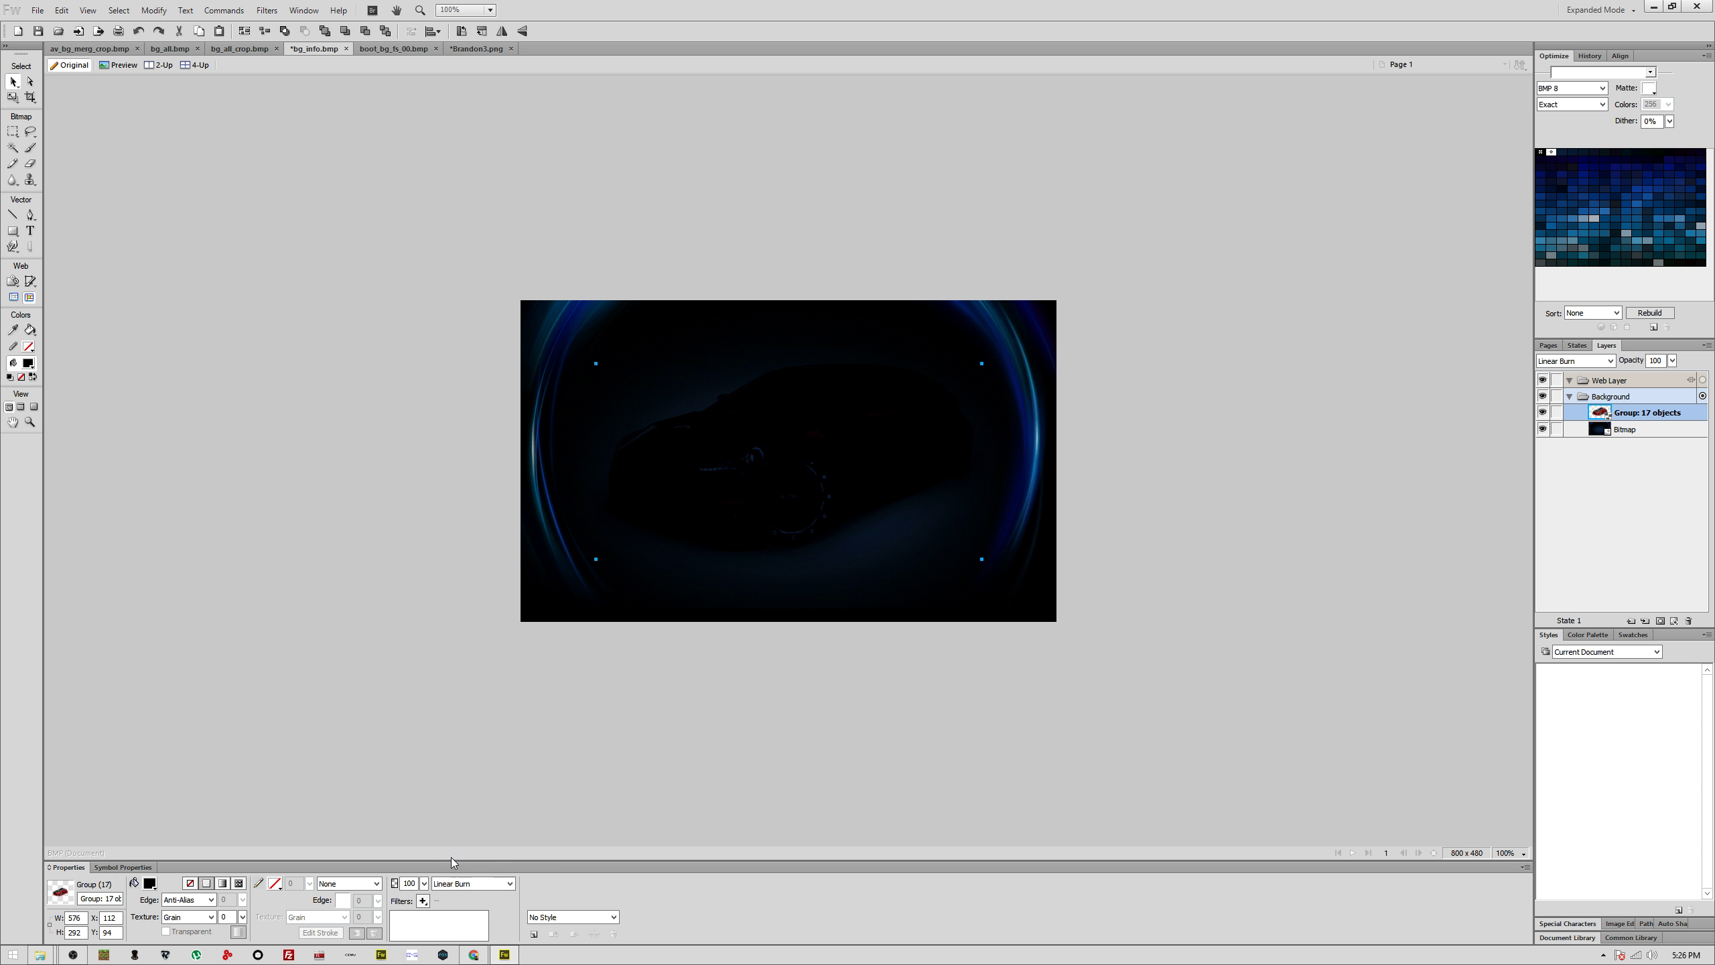
left_click(466, 883)
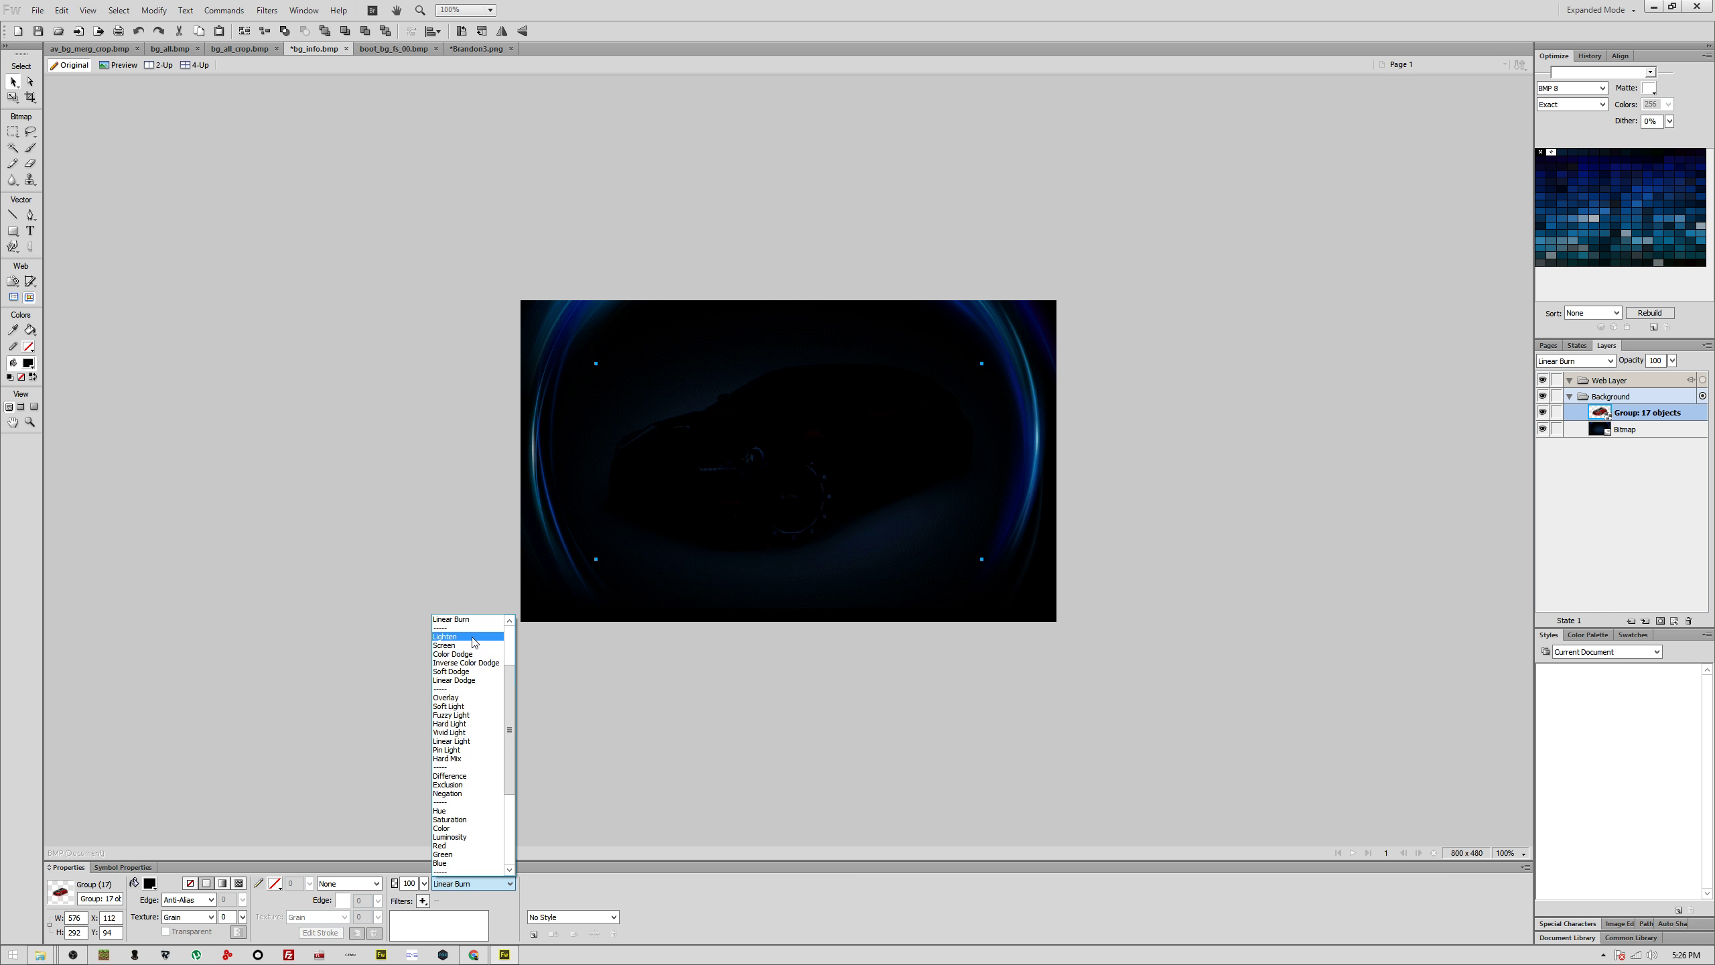
left_click(473, 636)
left_click(465, 882)
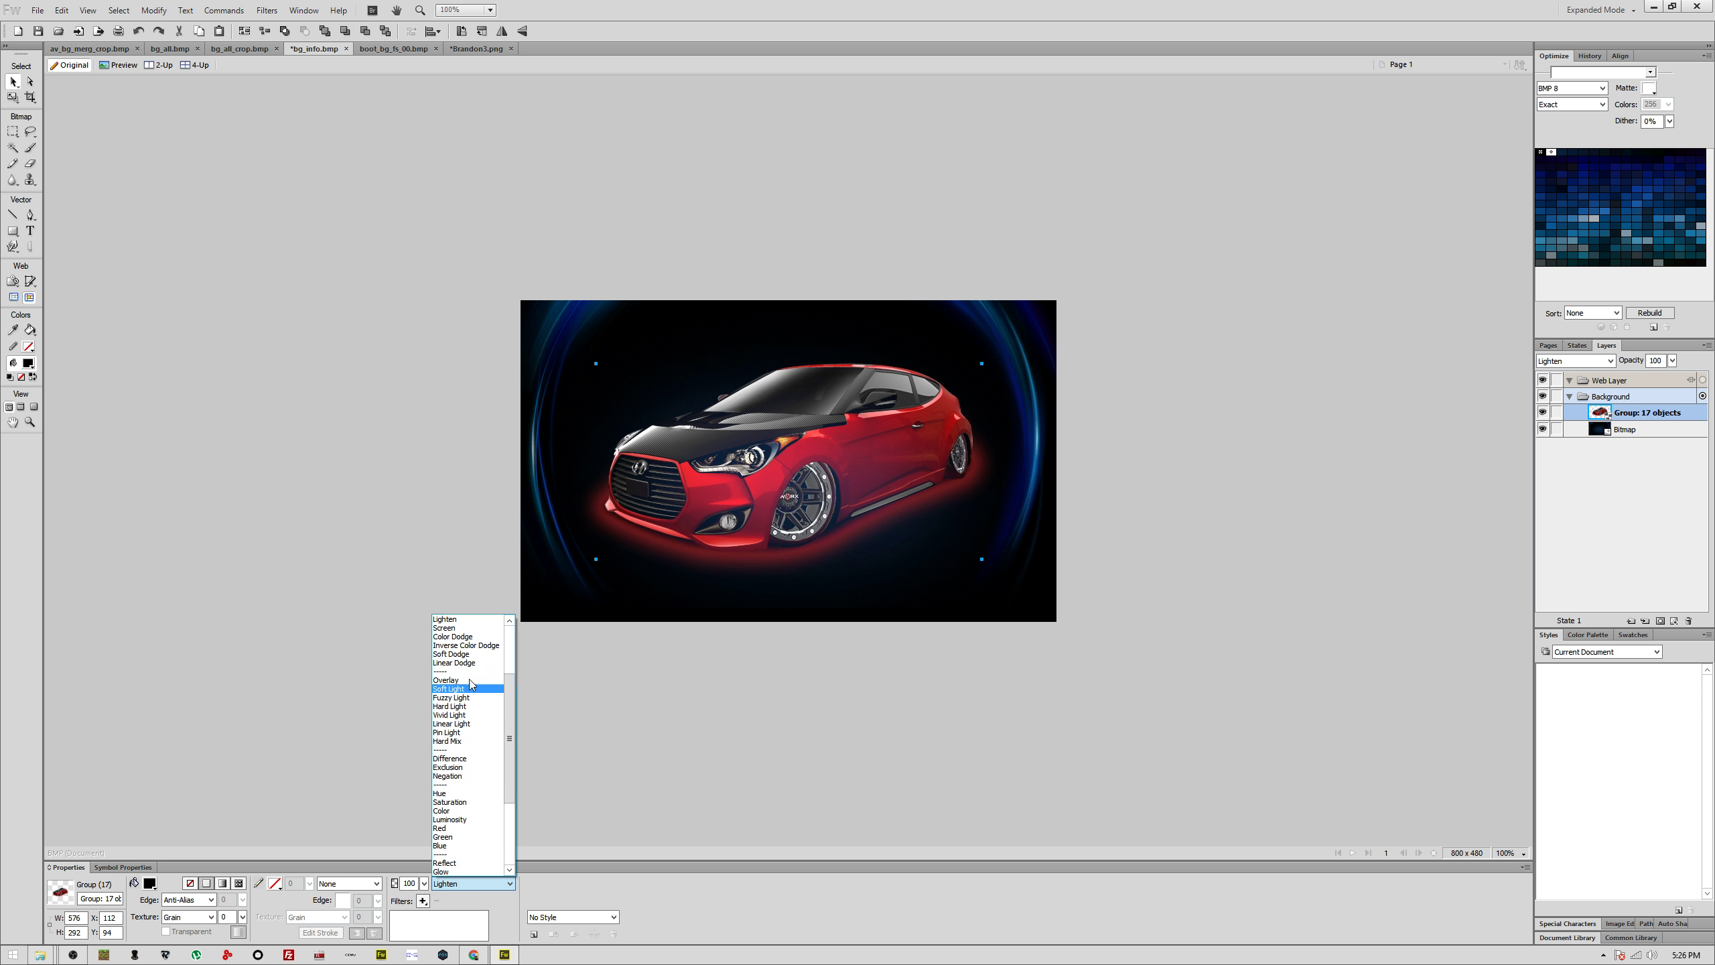
left_click(470, 629)
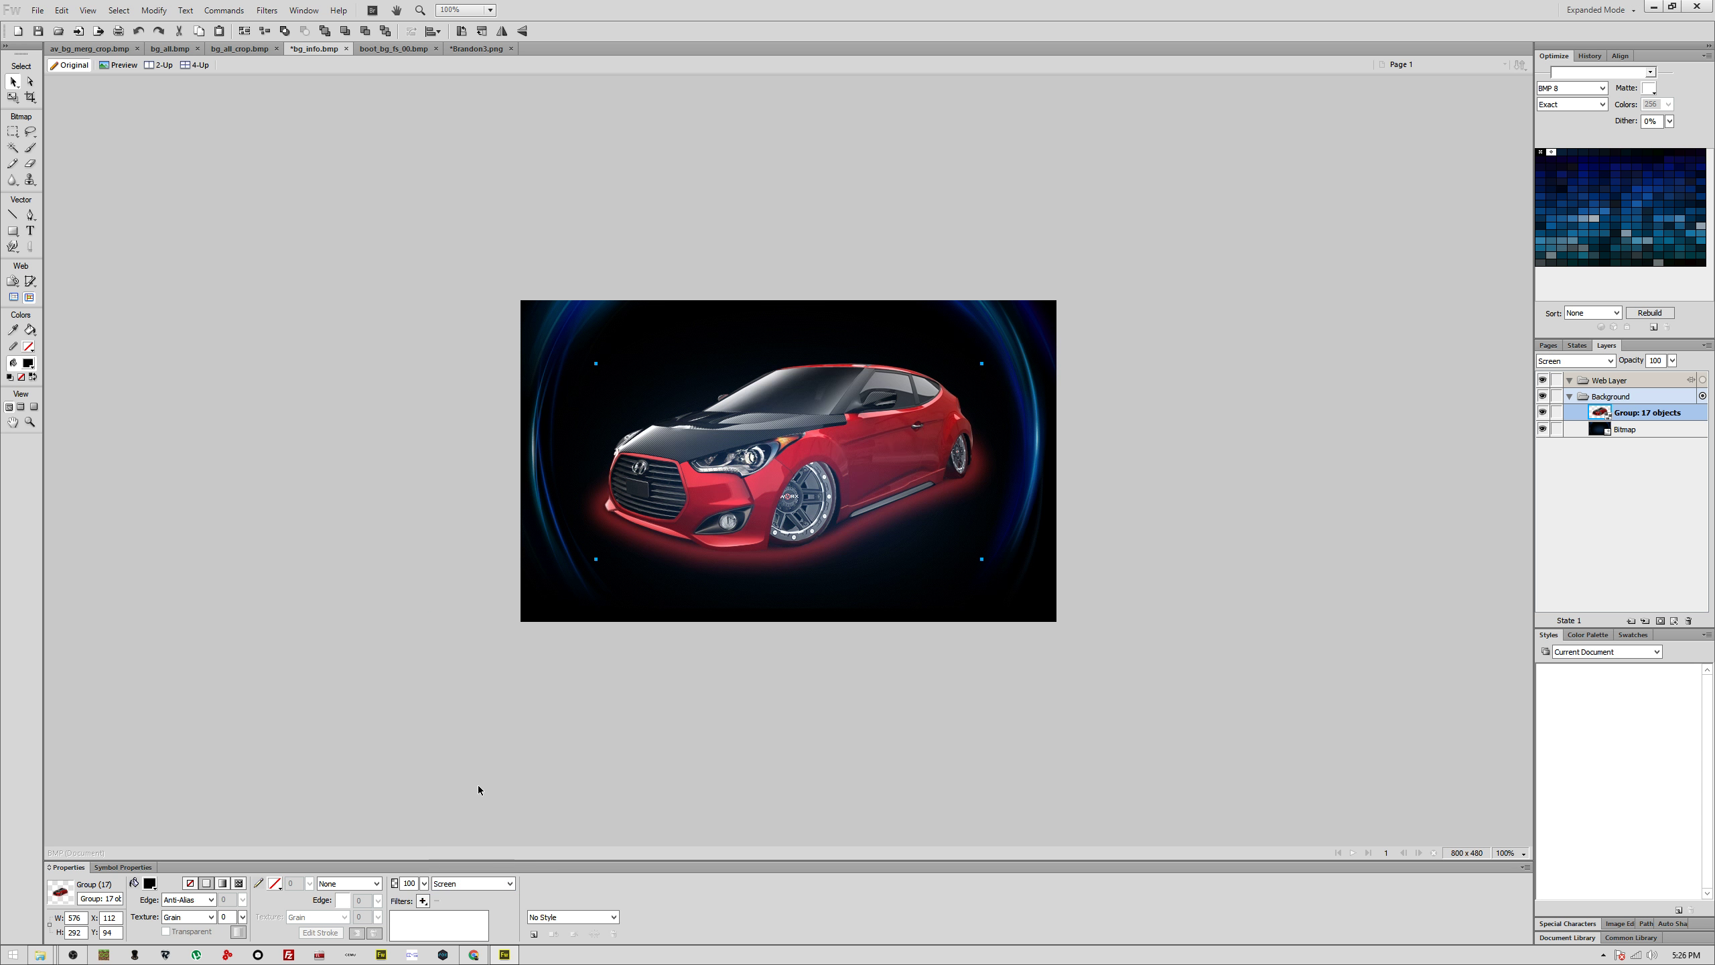
Step: Try the Soft Light, Fuzzy Light, Vivid Light and Hard Mix blend modes on the car group
left_click(472, 883)
left_click(449, 689)
left_click(473, 883)
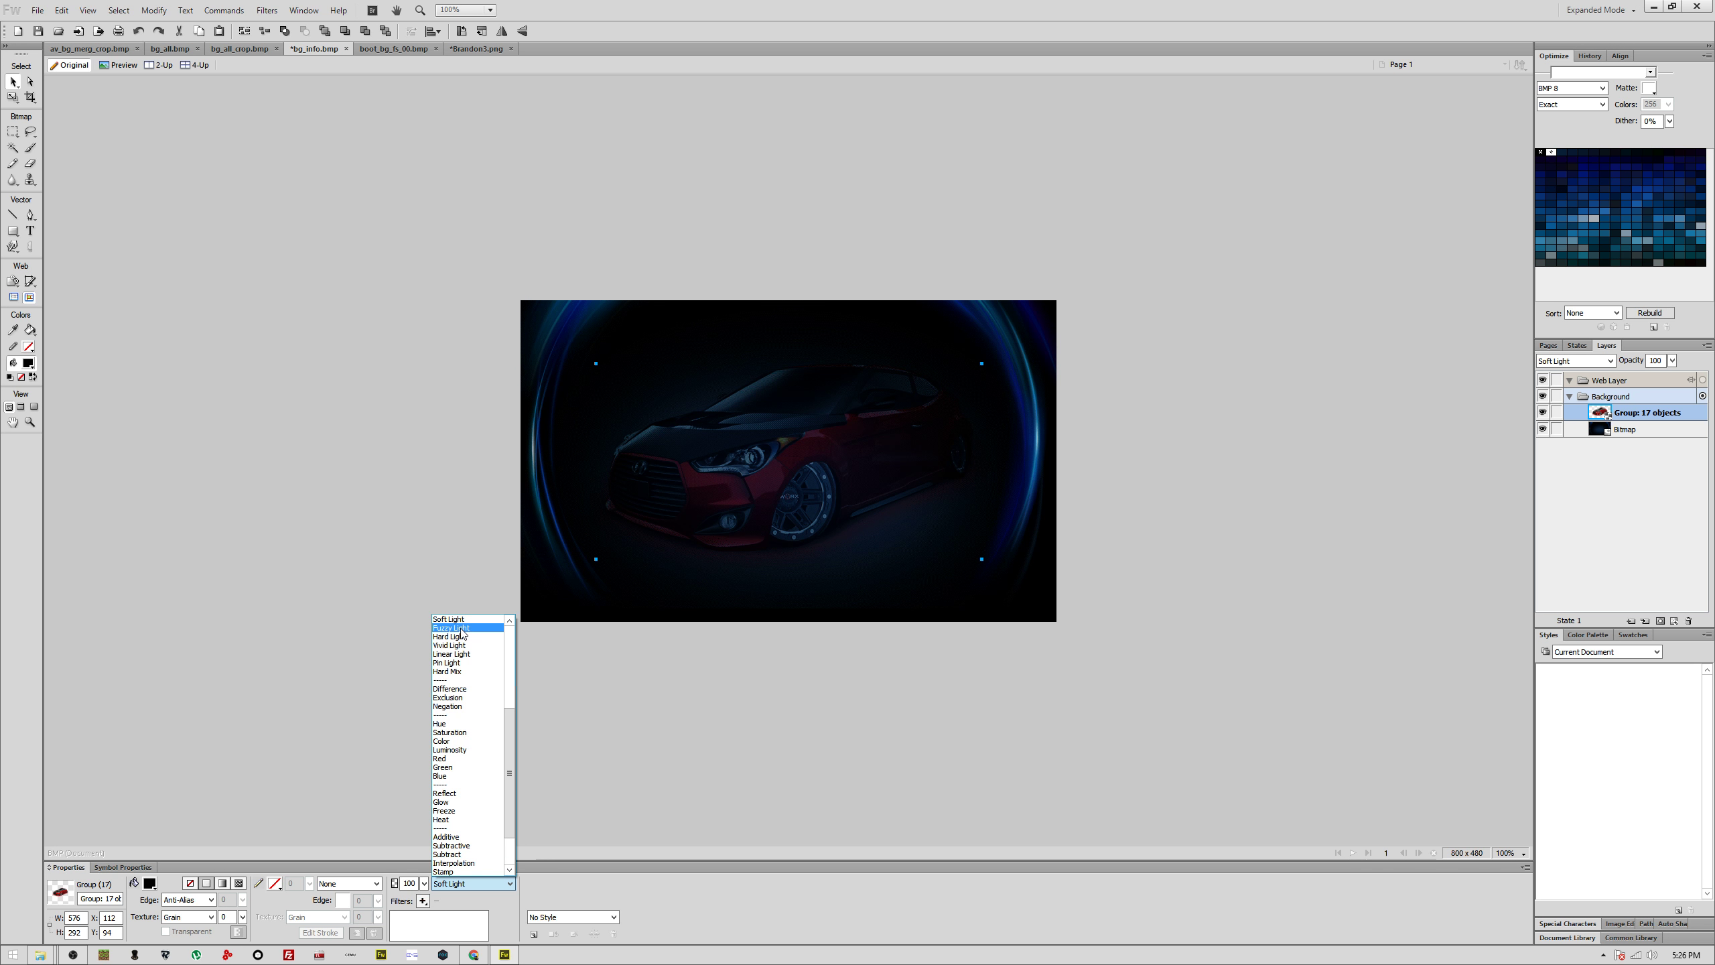
left_click(462, 628)
left_click(471, 883)
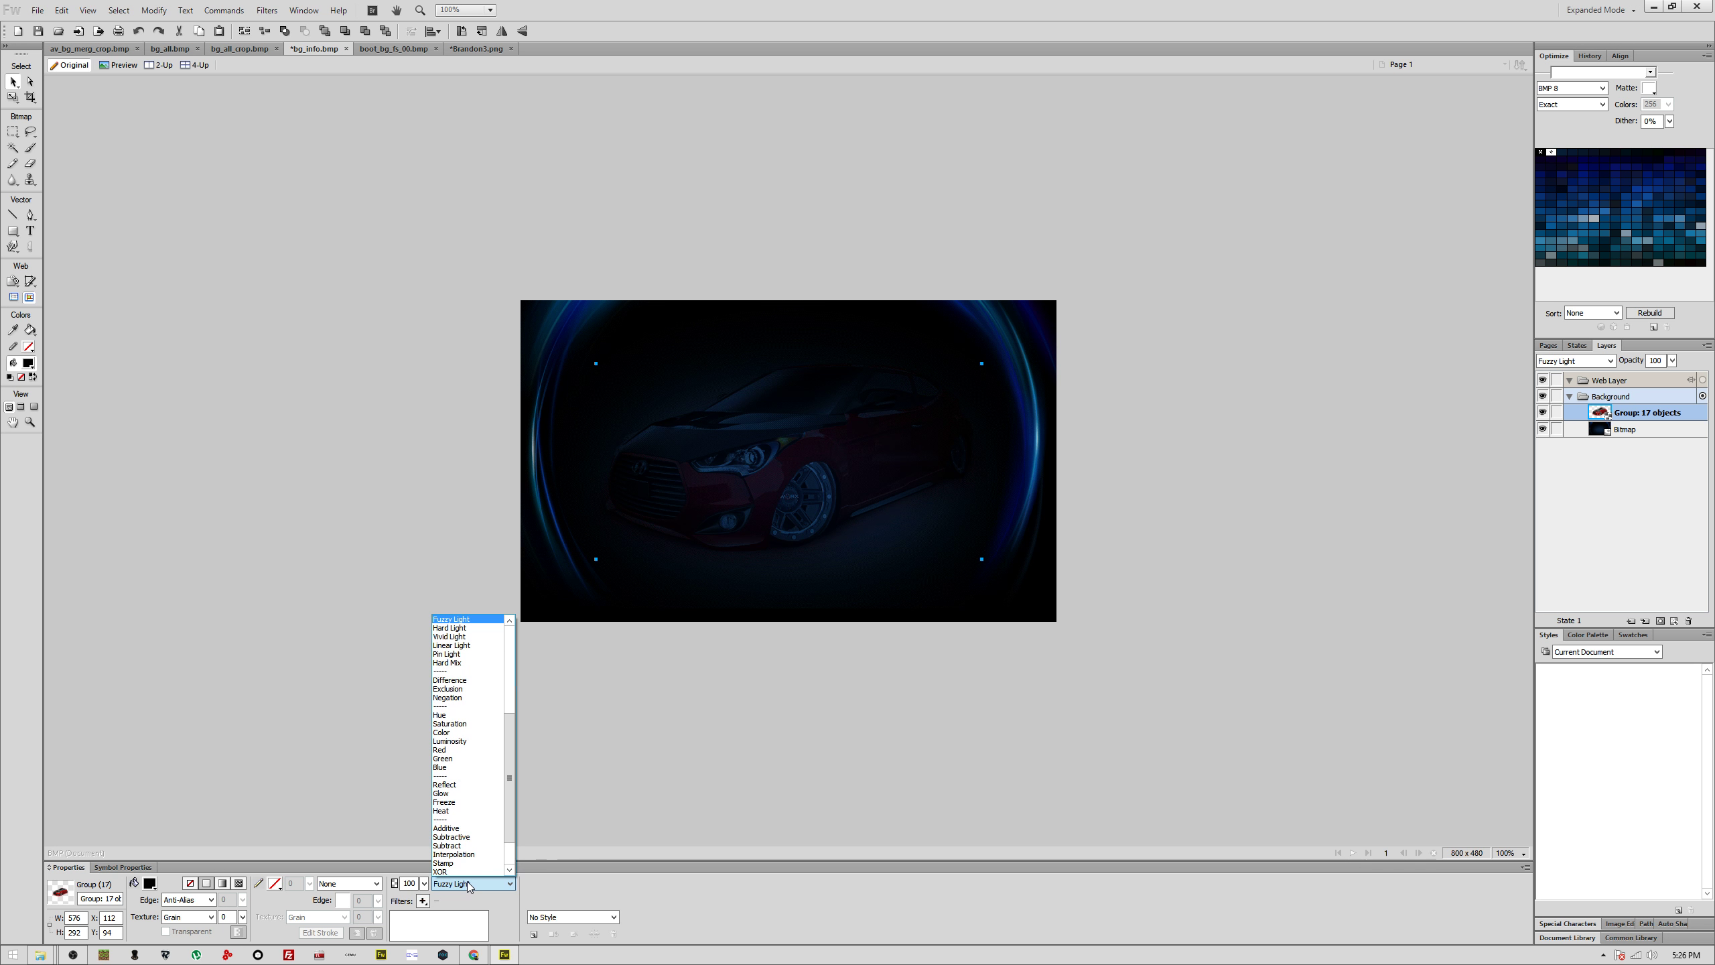
left_click(470, 636)
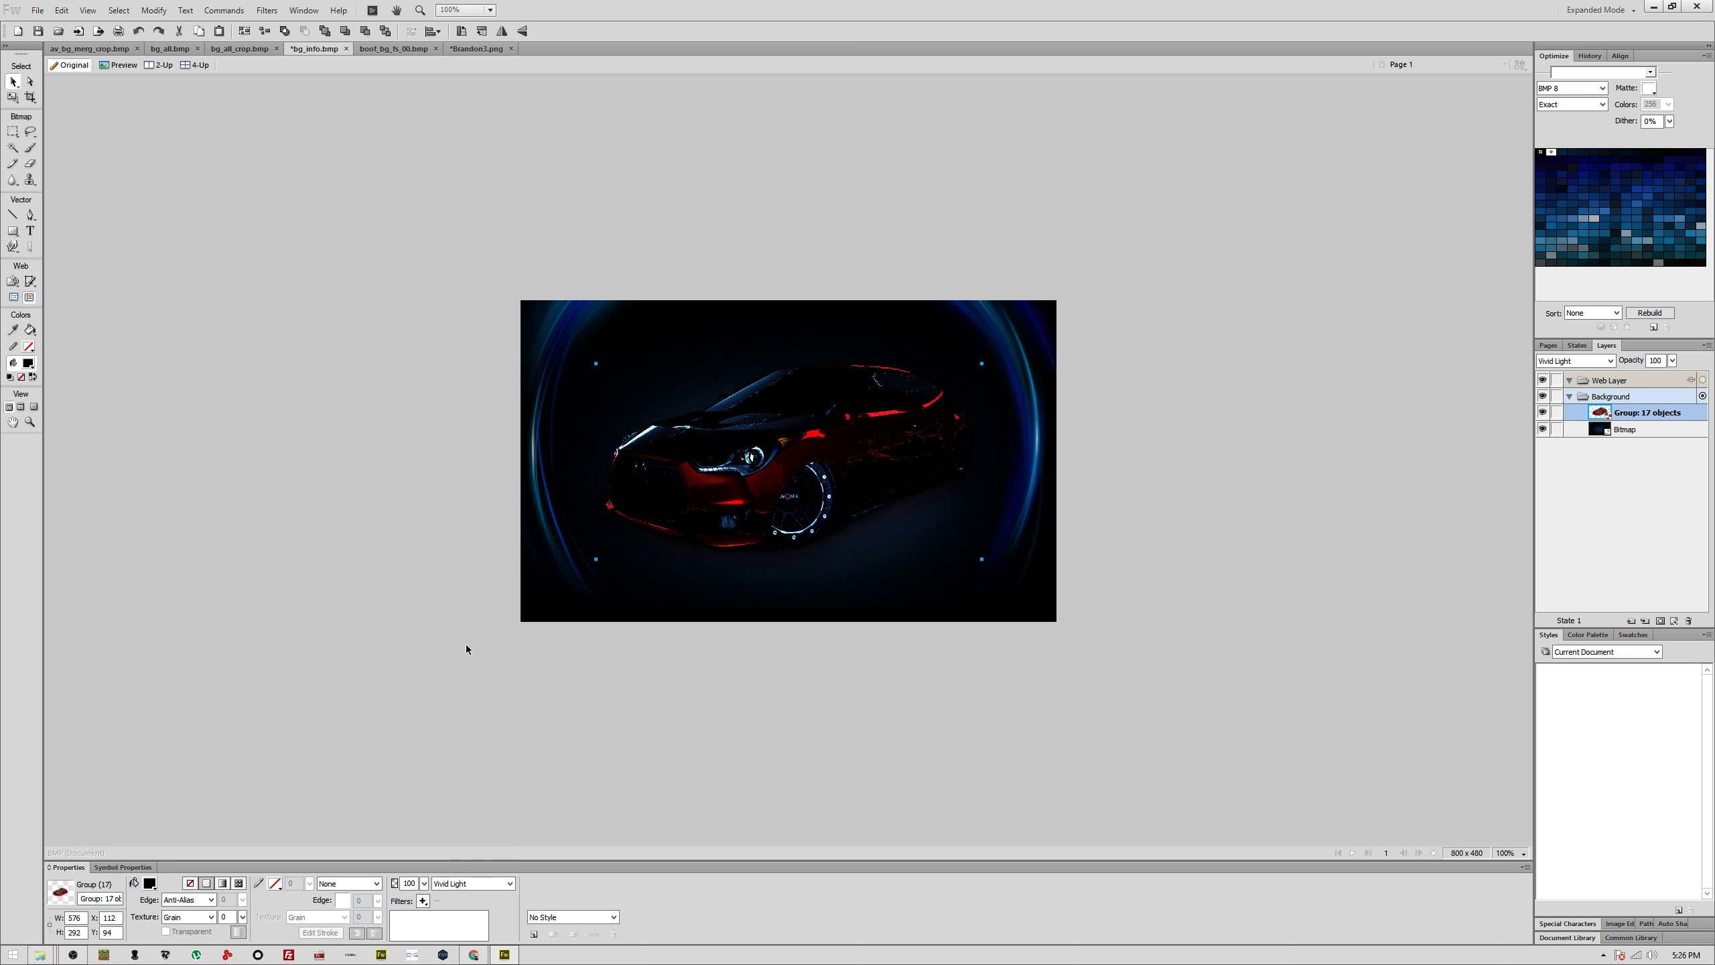
left_click(491, 884)
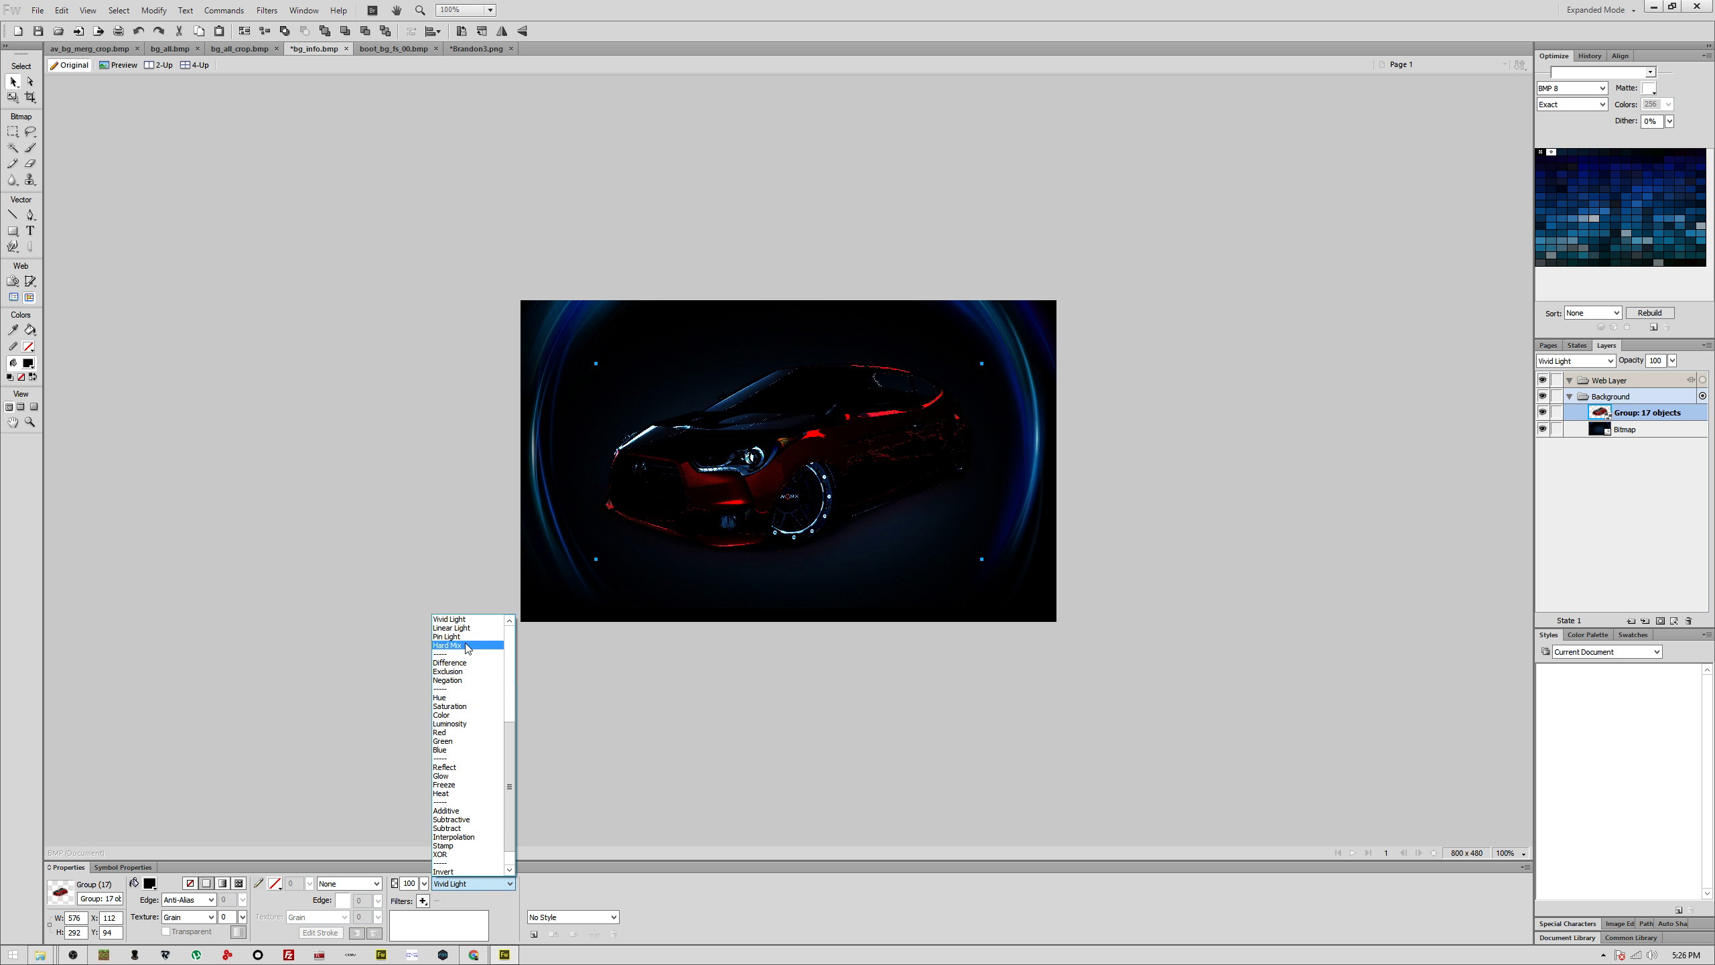
left_click(460, 646)
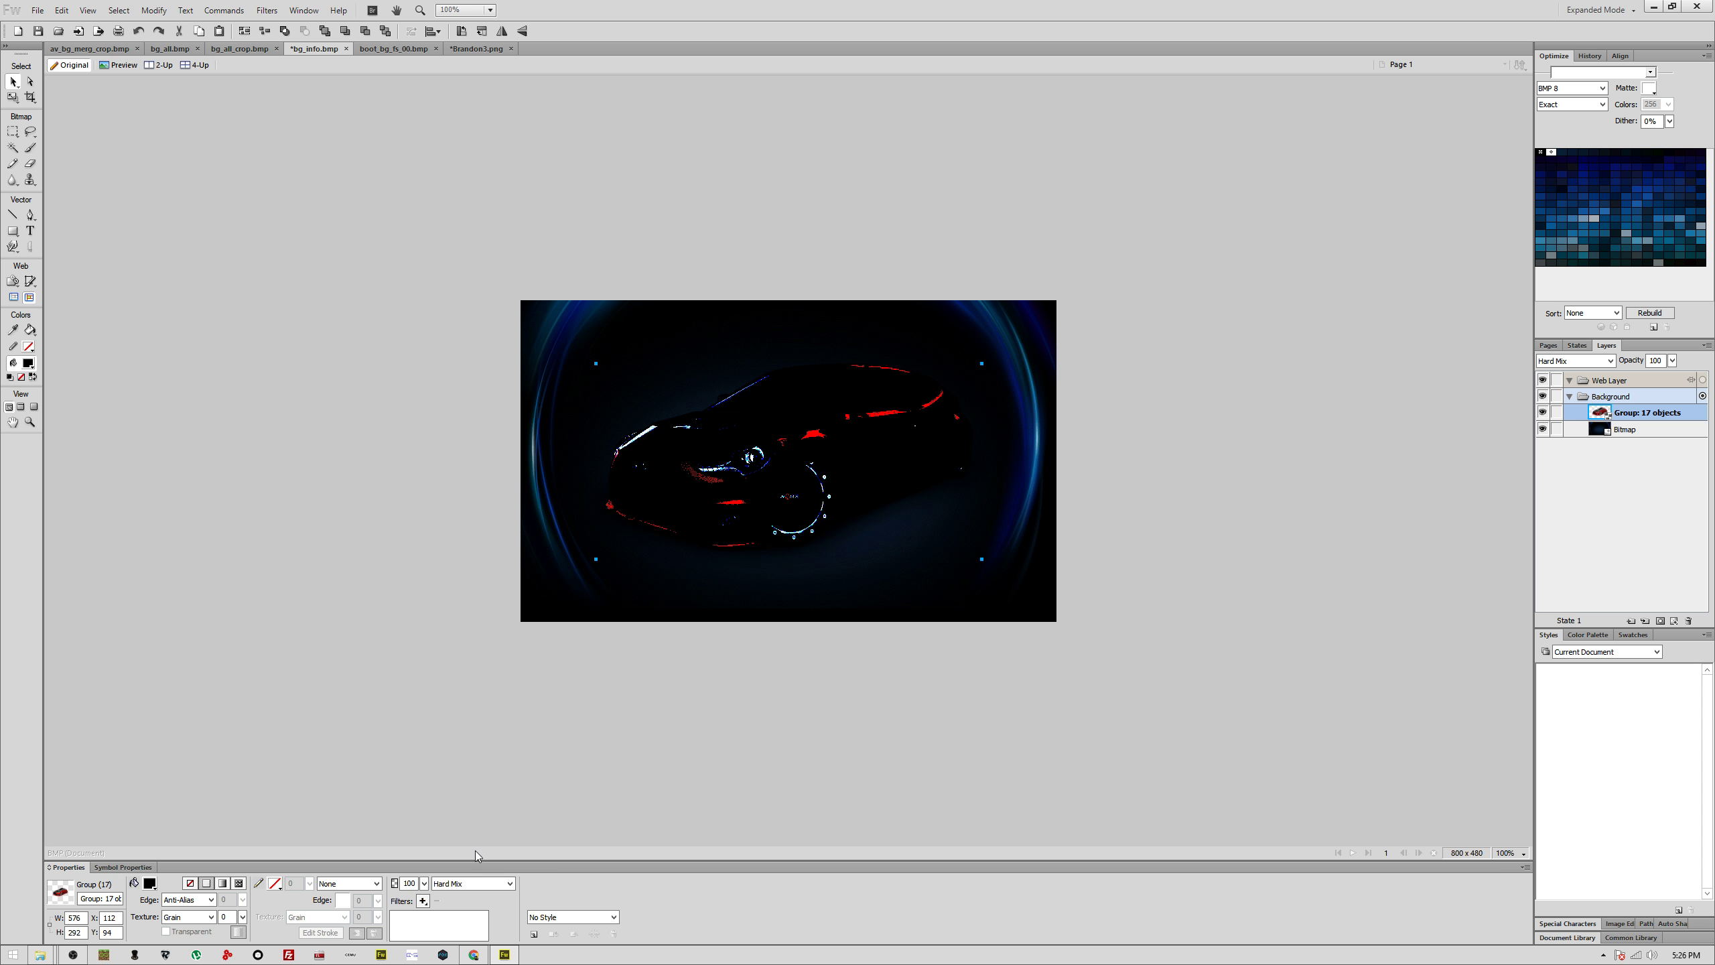
Step: Try the Saturation, Reflect, Glow, Freeze and Heat blend modes on the car group
left_click(474, 884)
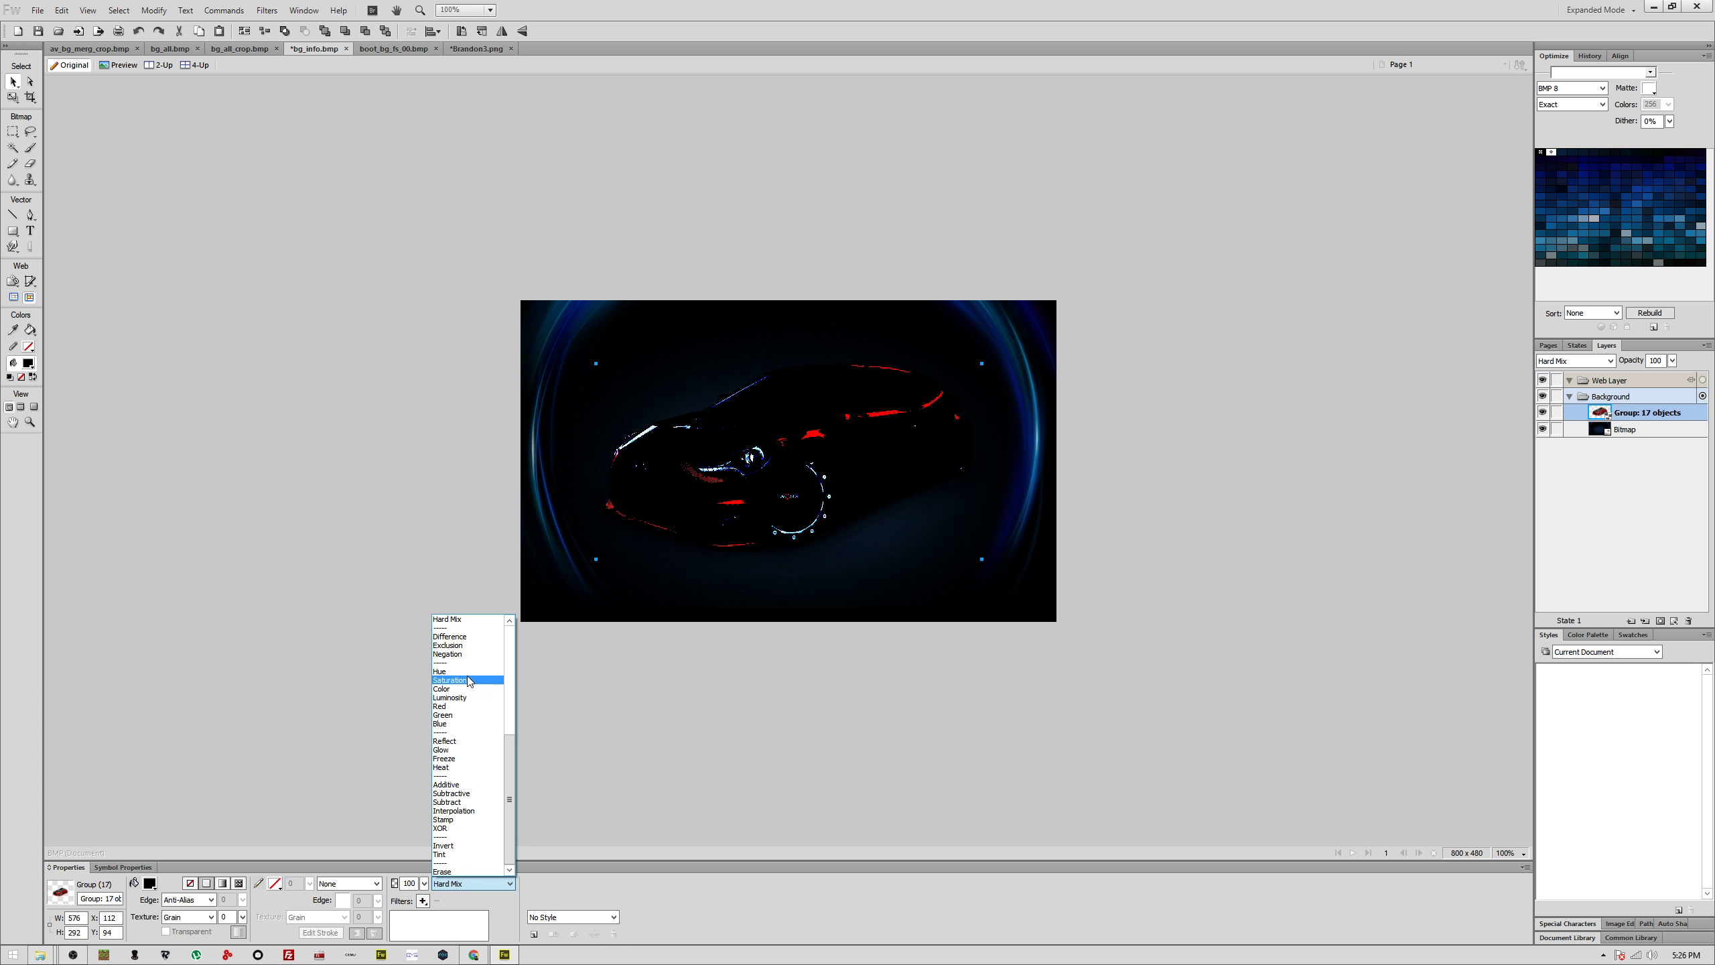
left_click(468, 681)
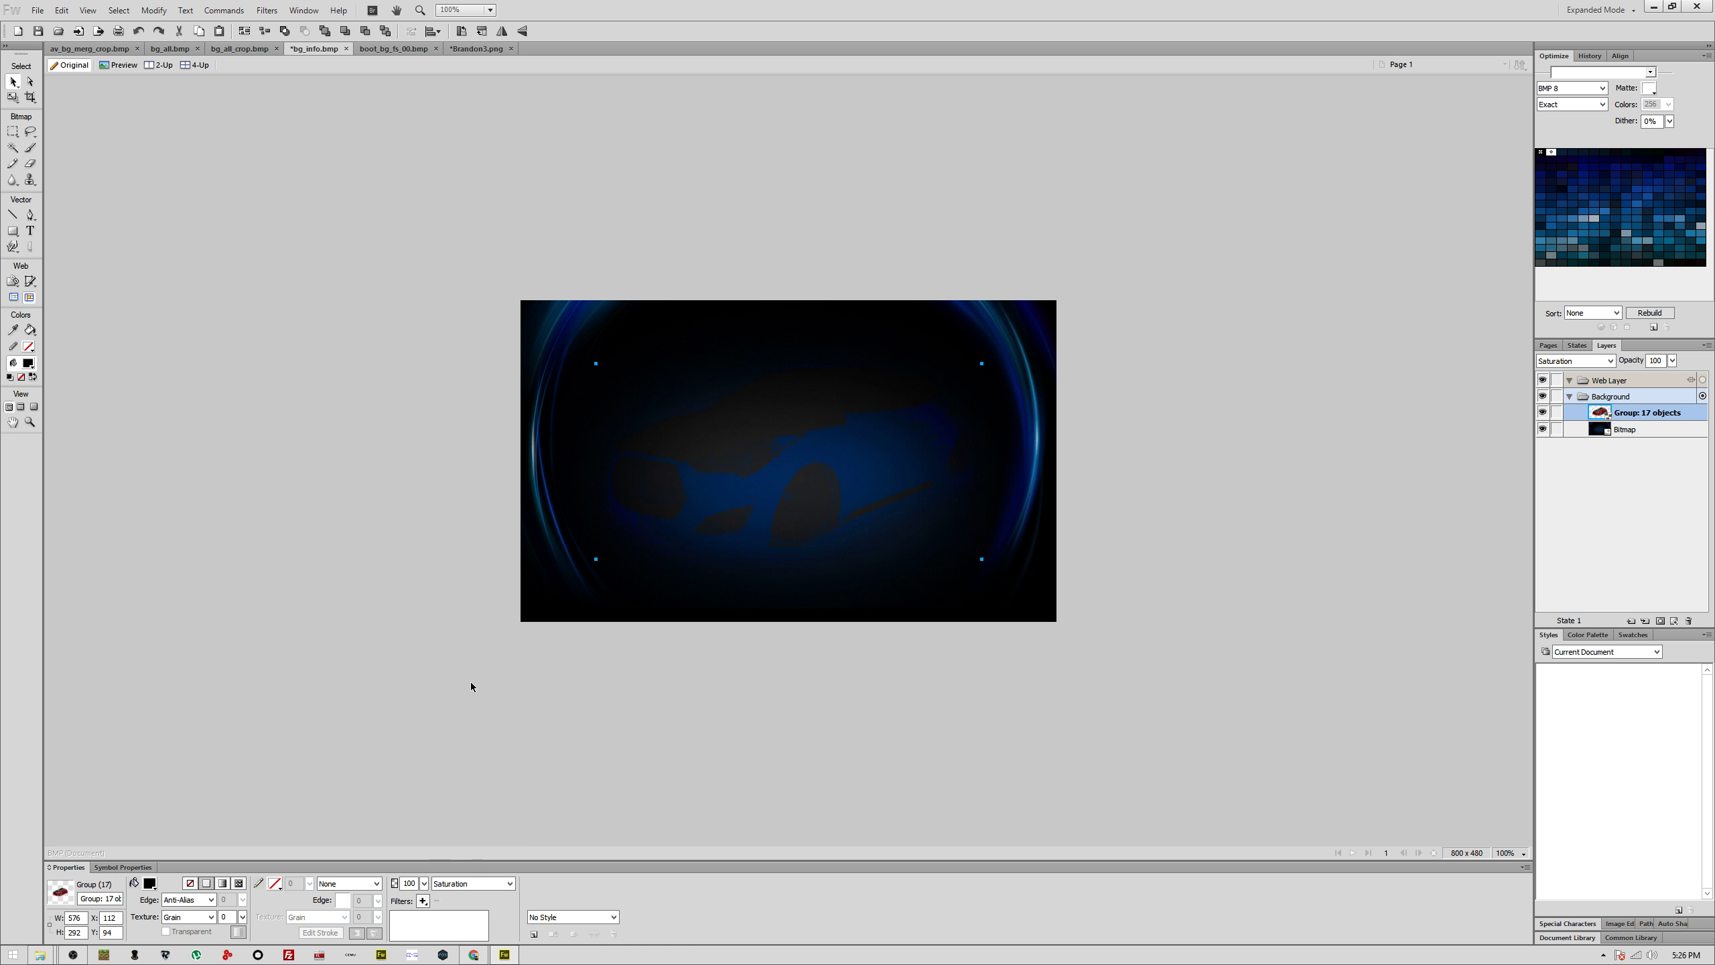
left_click(503, 883)
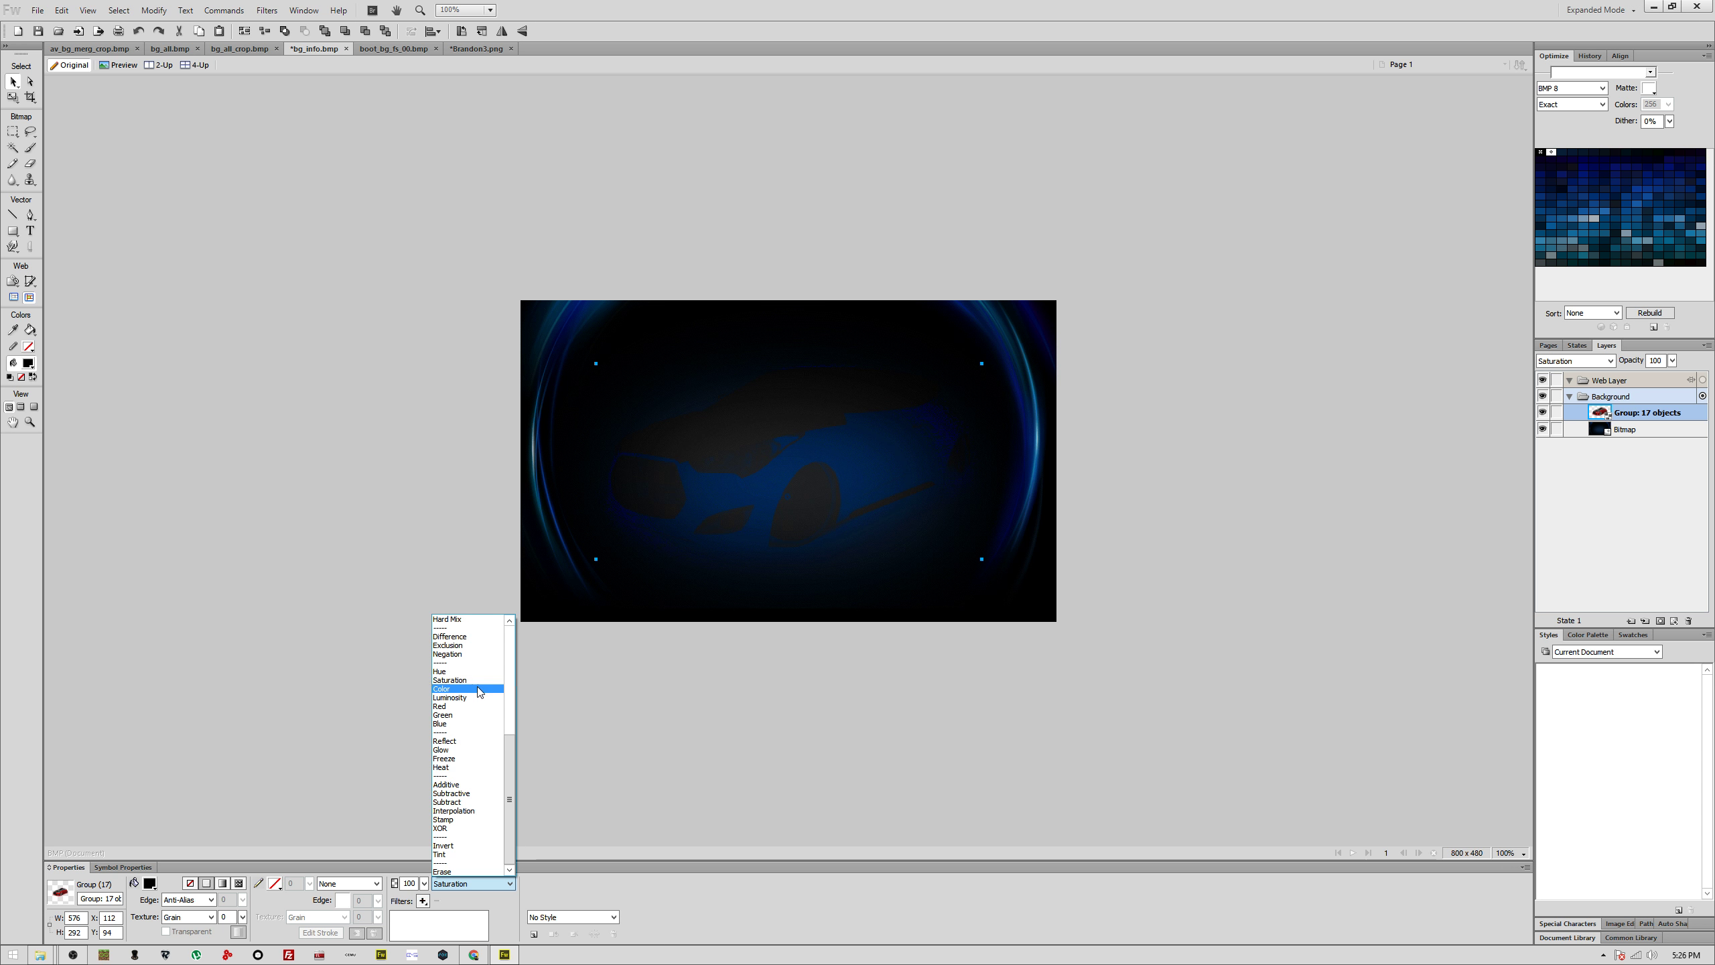
left_click(473, 740)
left_click(473, 883)
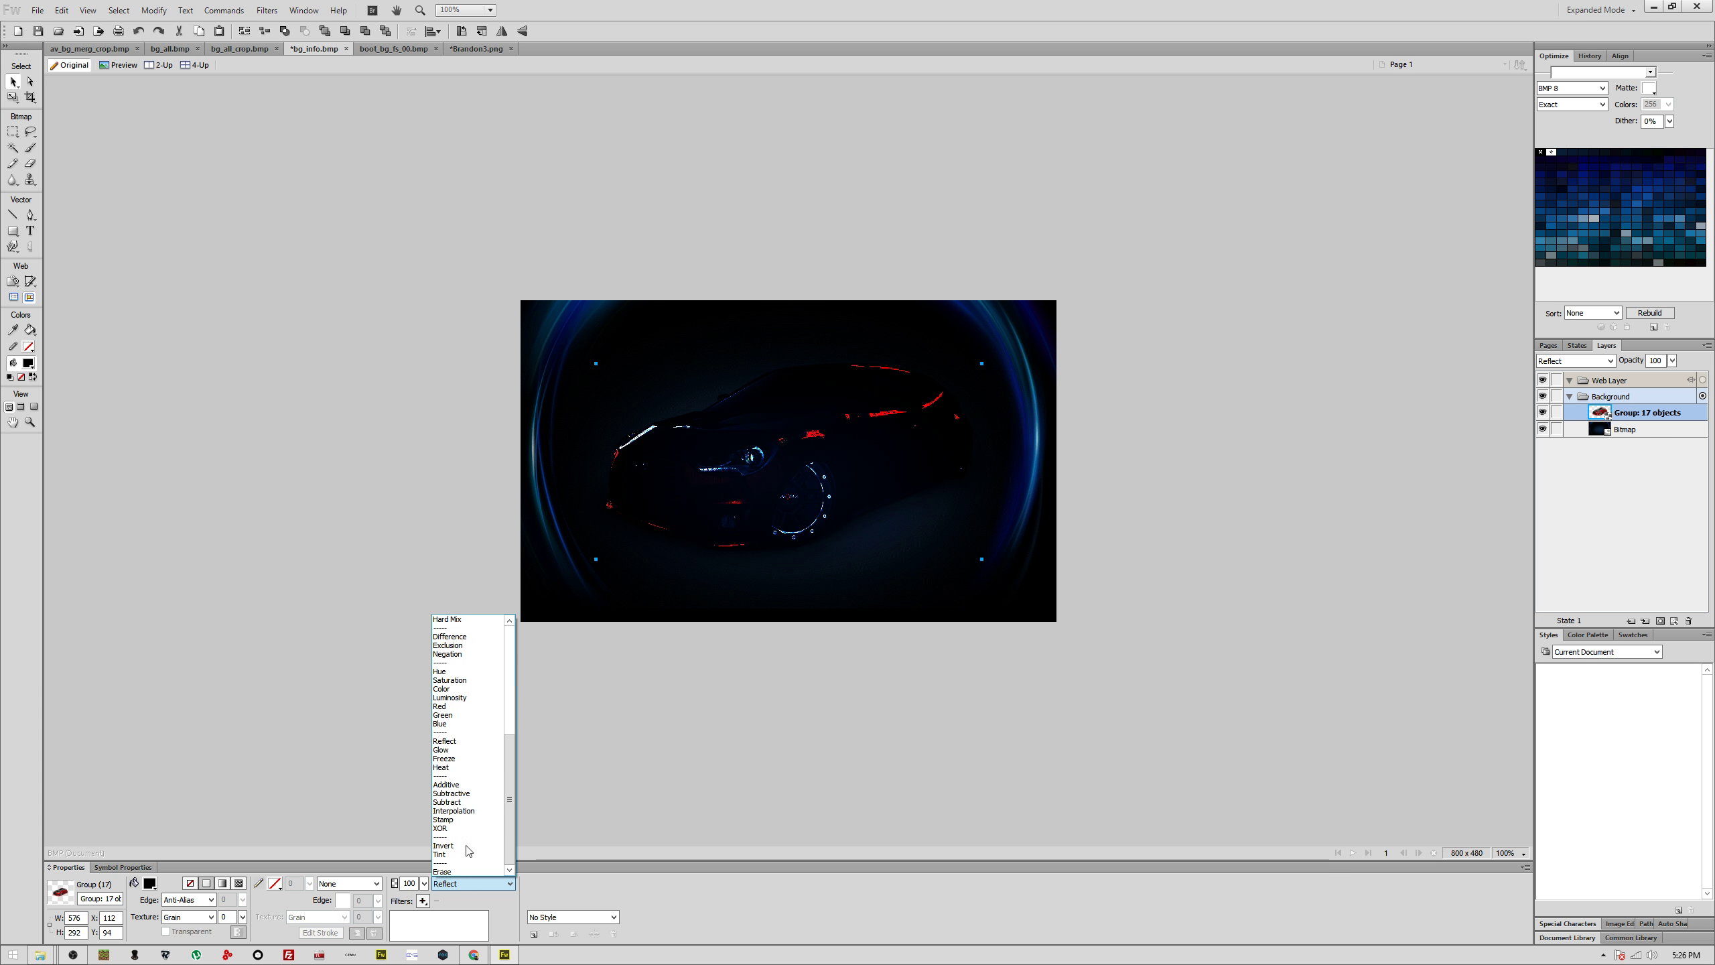
left_click(475, 749)
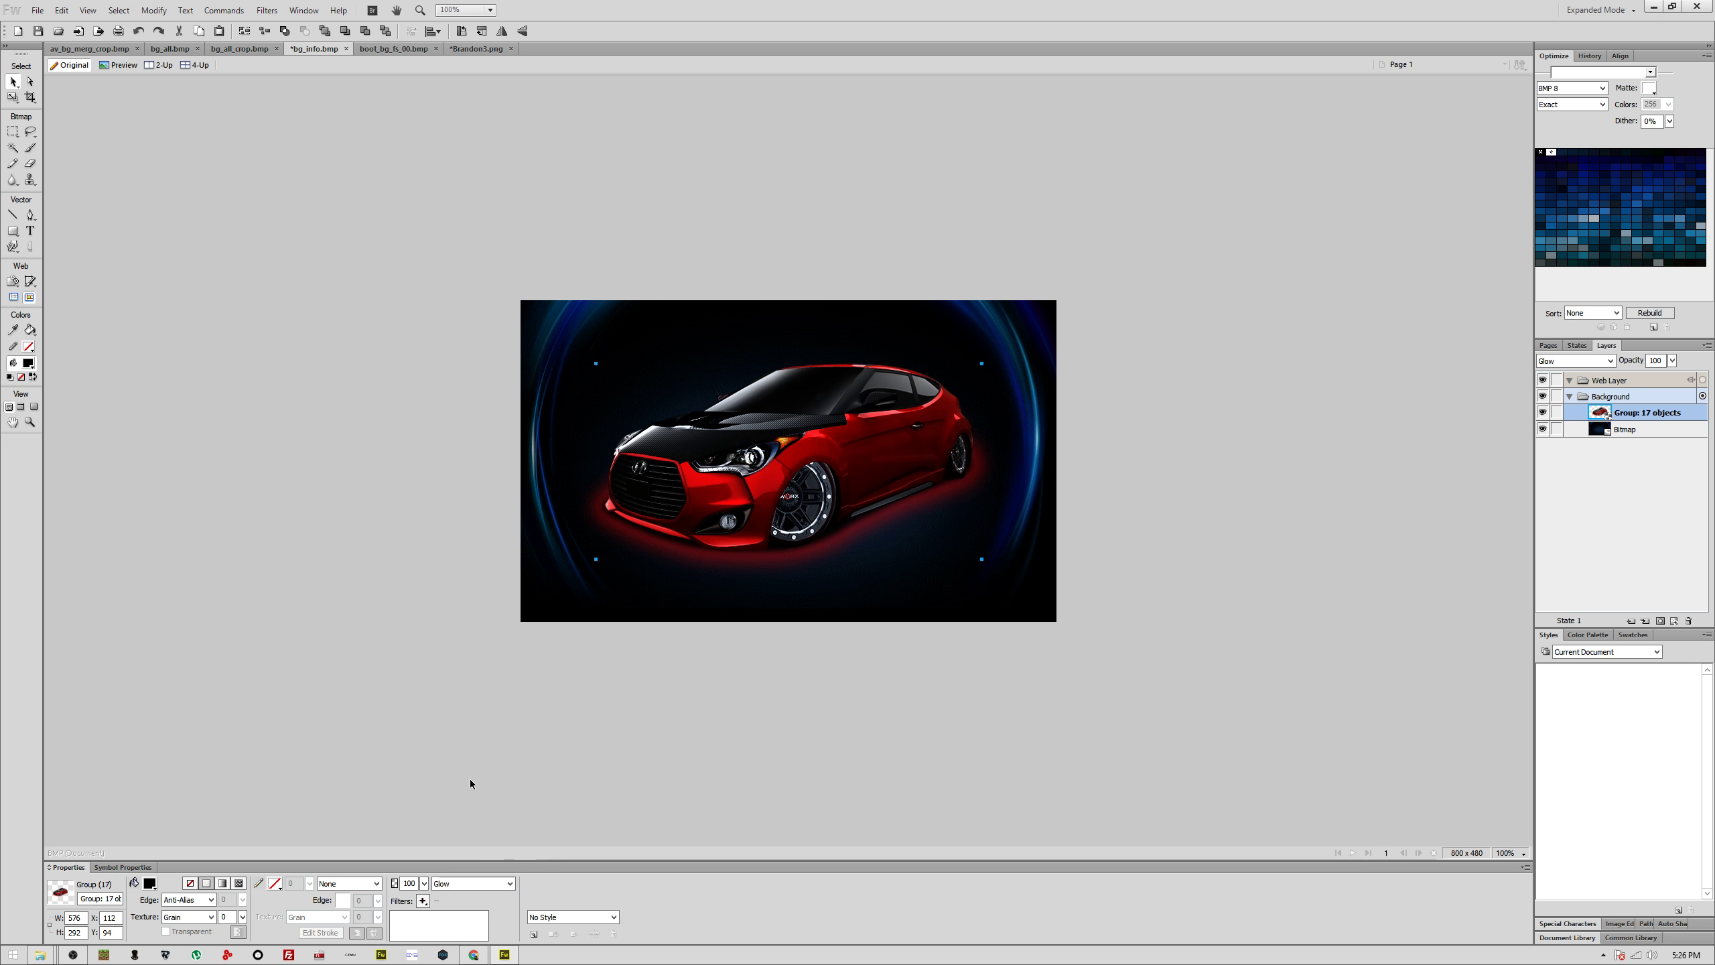
left_click(473, 884)
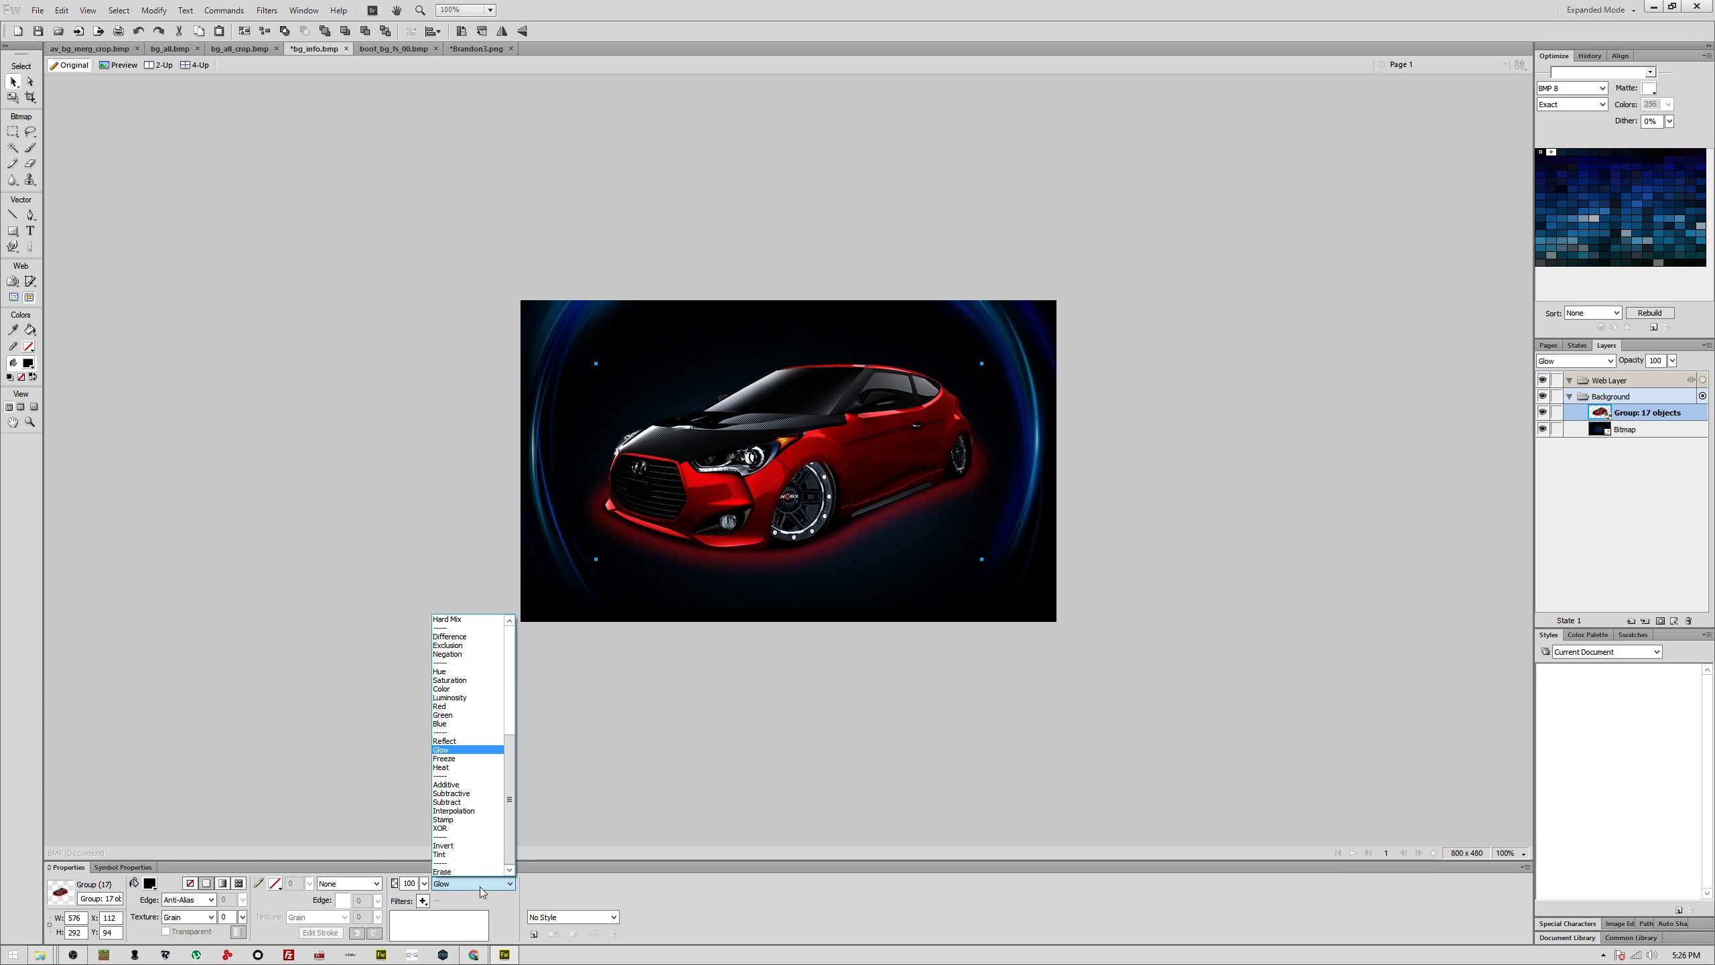
left_click(464, 759)
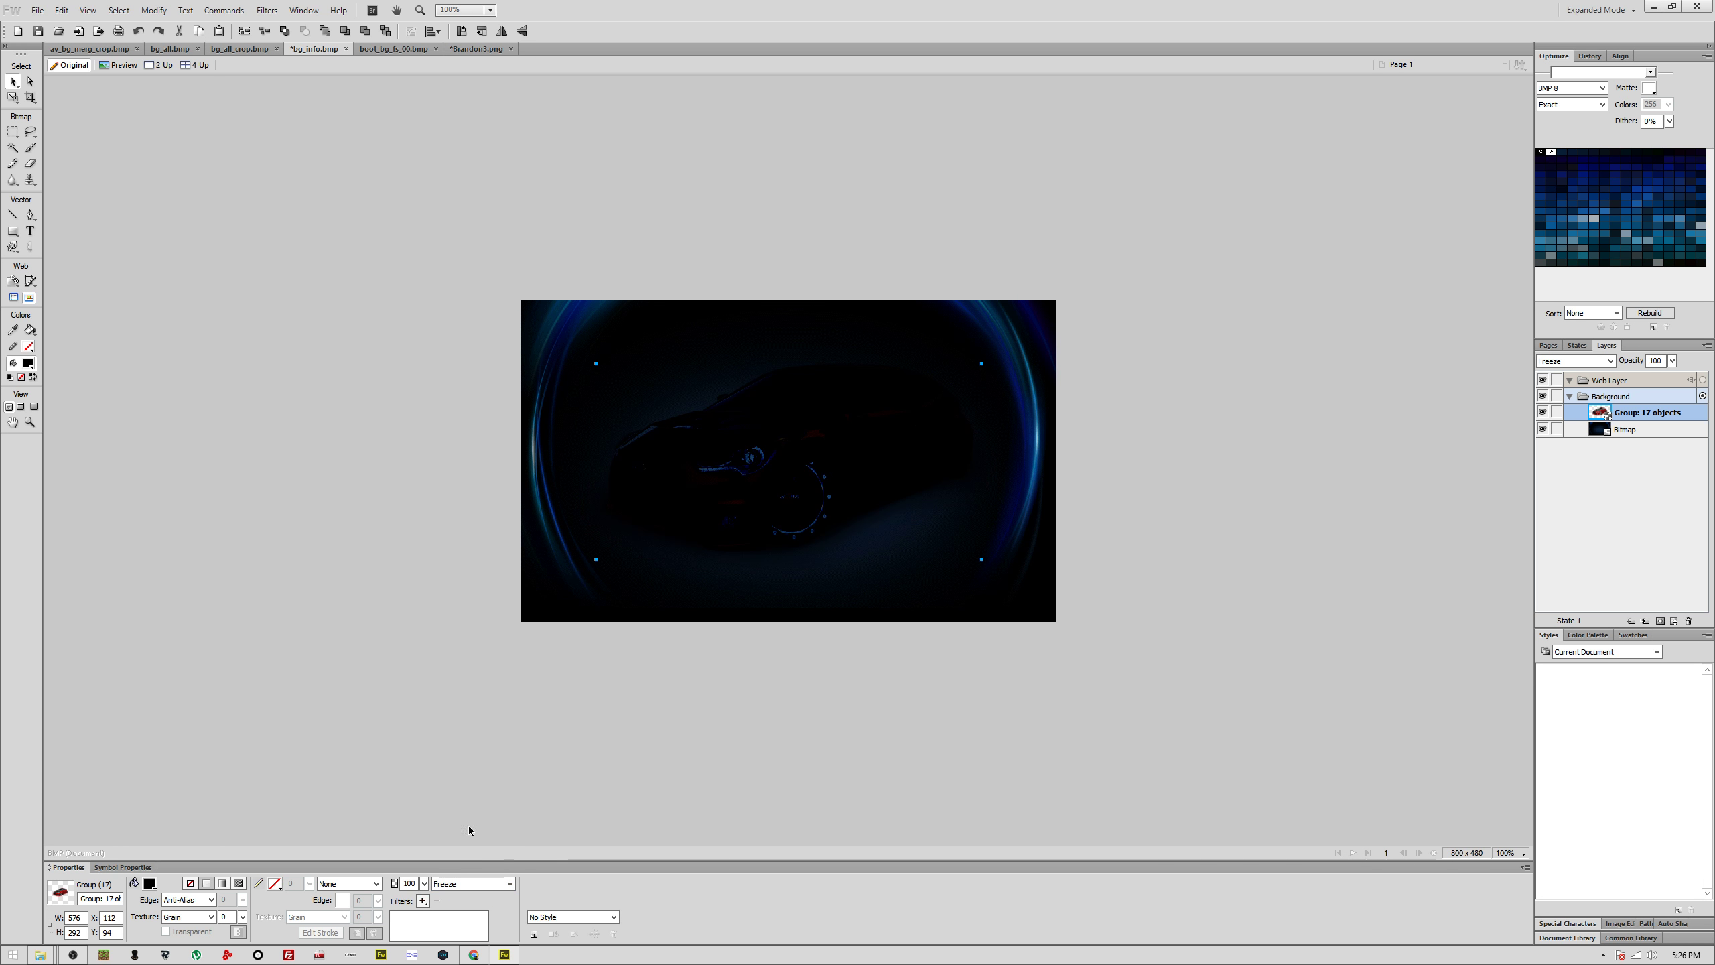
left_click(473, 884)
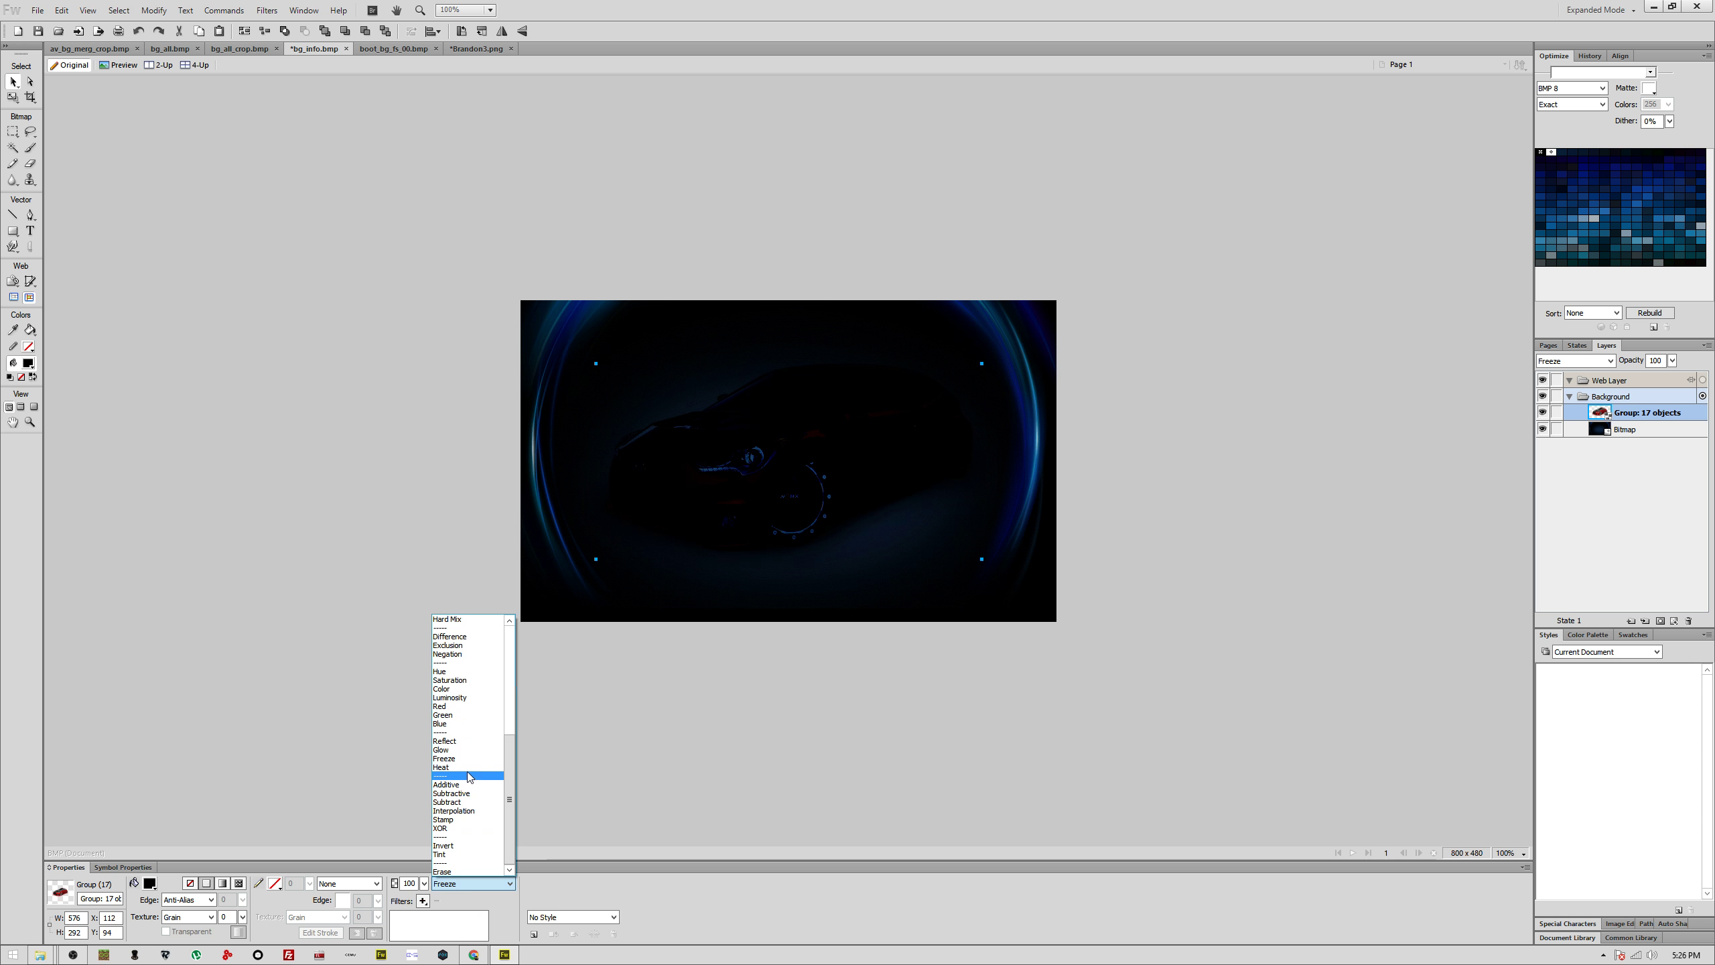
left_click(466, 768)
Step: Set the car group's blend mode to Glow and save bg_info.bmp in BMP format
left_click(464, 883)
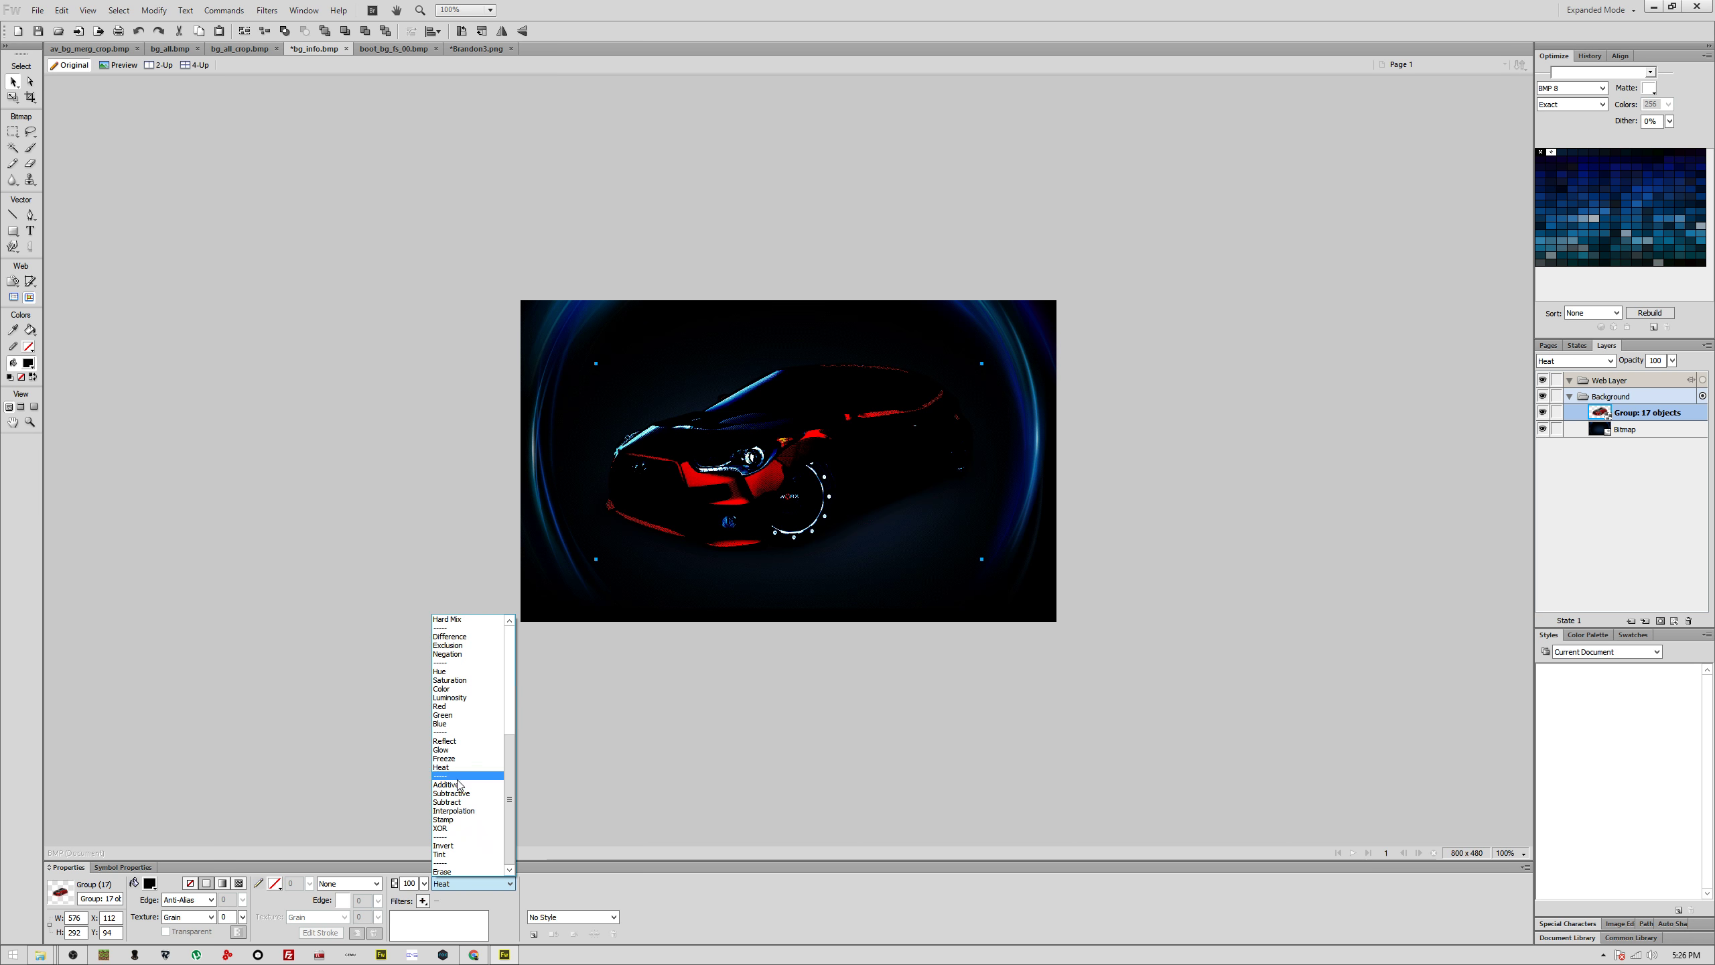
left_click(455, 750)
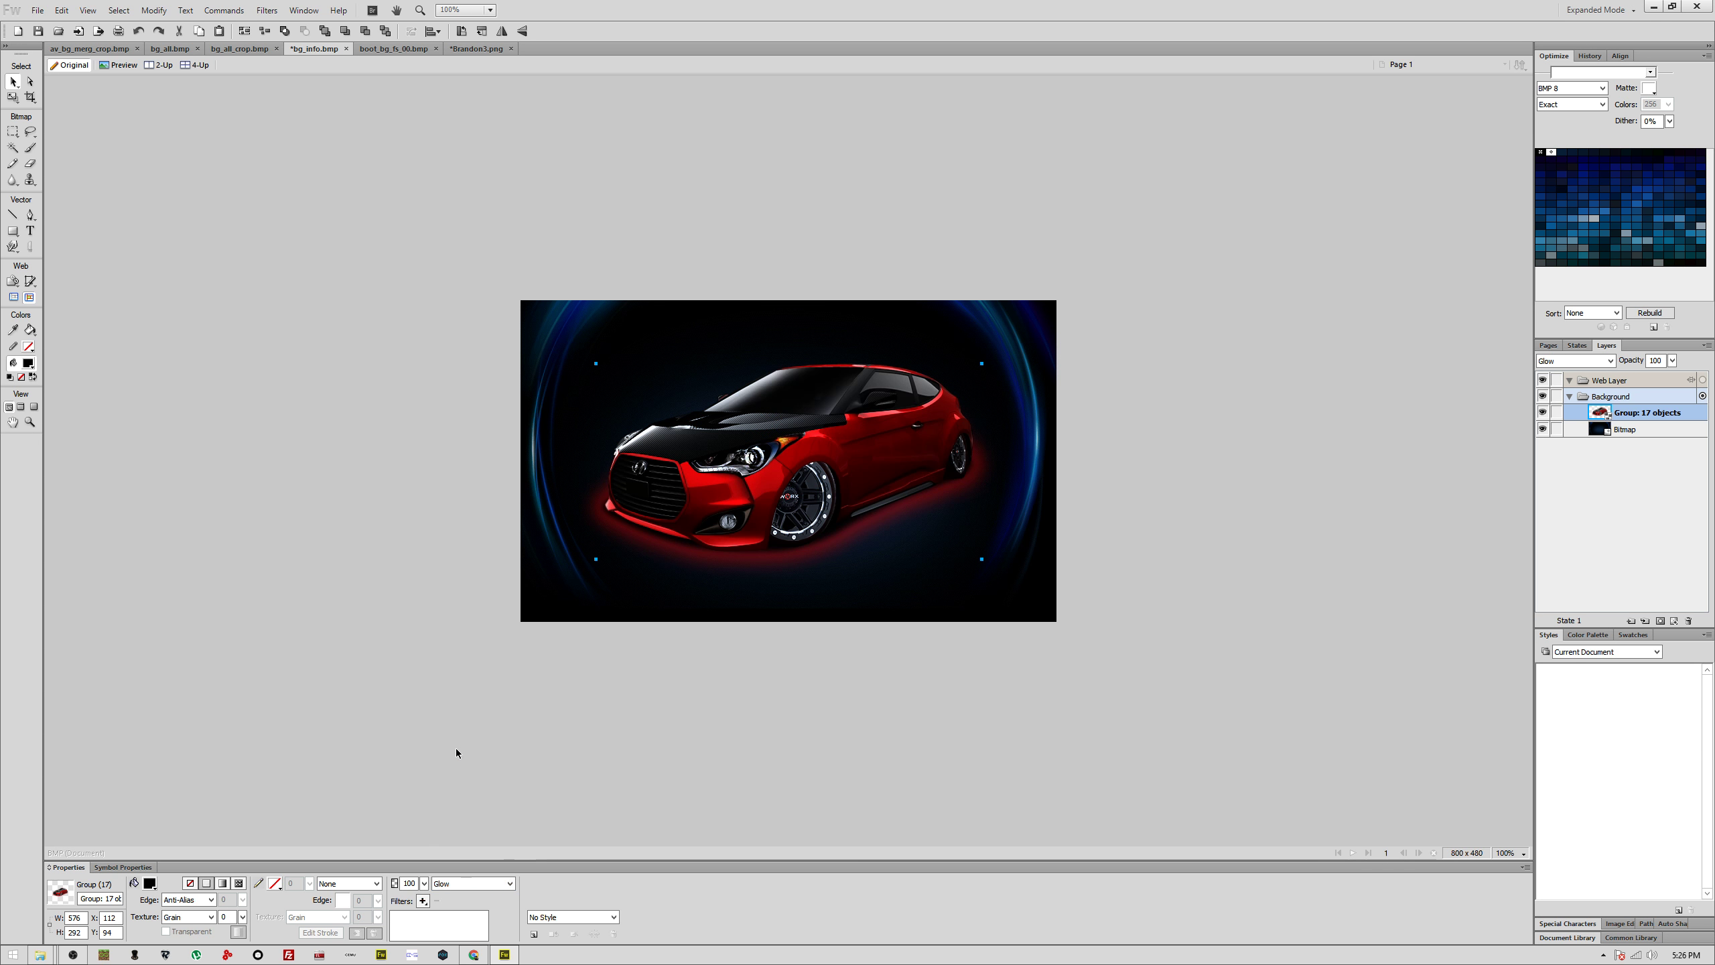
left_click(456, 747)
left_click(870, 482)
key("ctrl+s")
left_click(871, 511)
Step: Paste the car group into bg_all_crop.bmp without resampling, shrink it to about 403 × 205 pixels and place it near the lower-right corner of the canvas
left_click(247, 48)
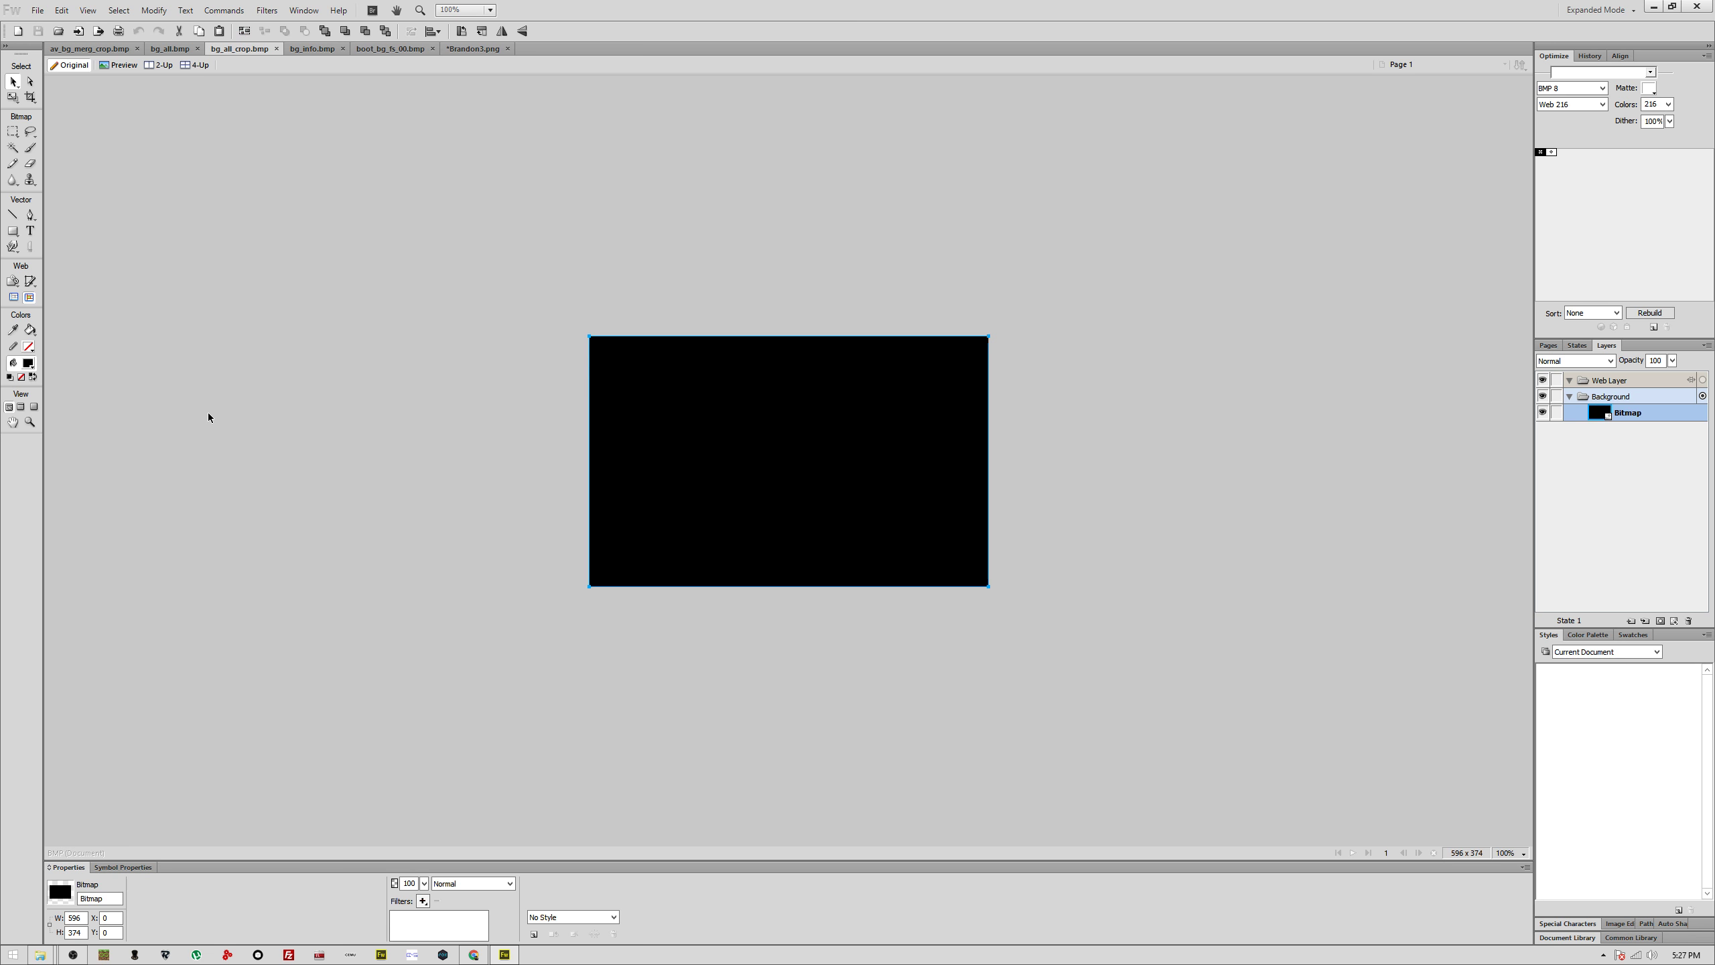
key("ctrl+v")
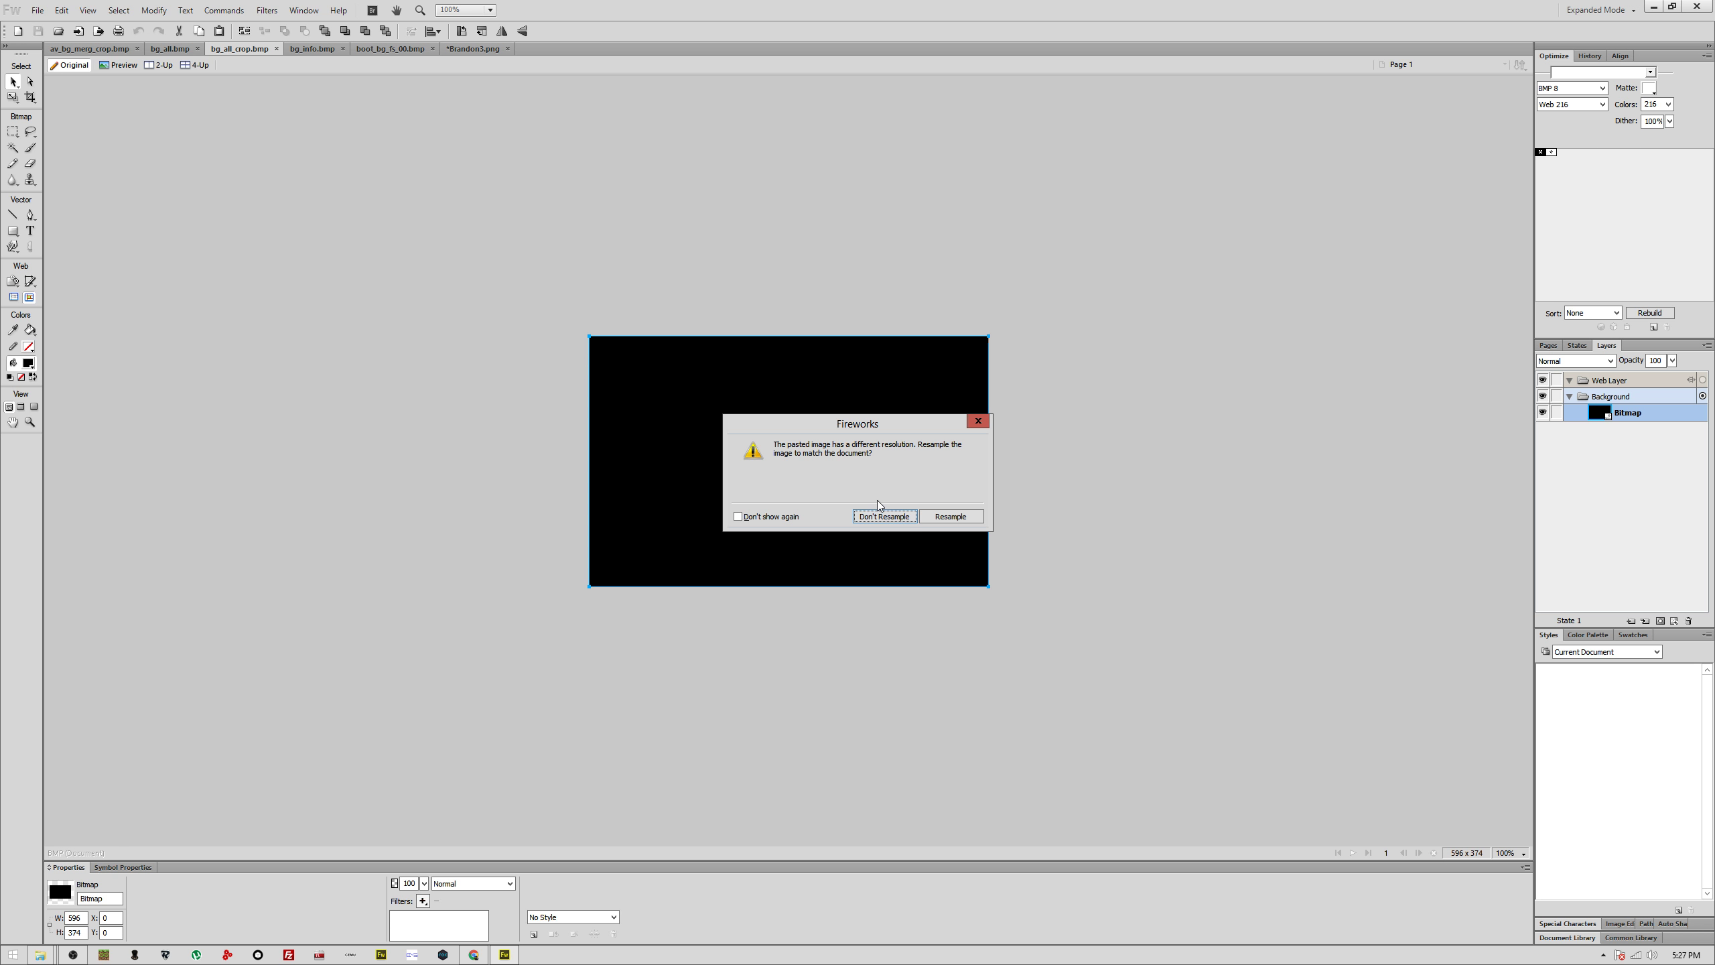
left_click(883, 516)
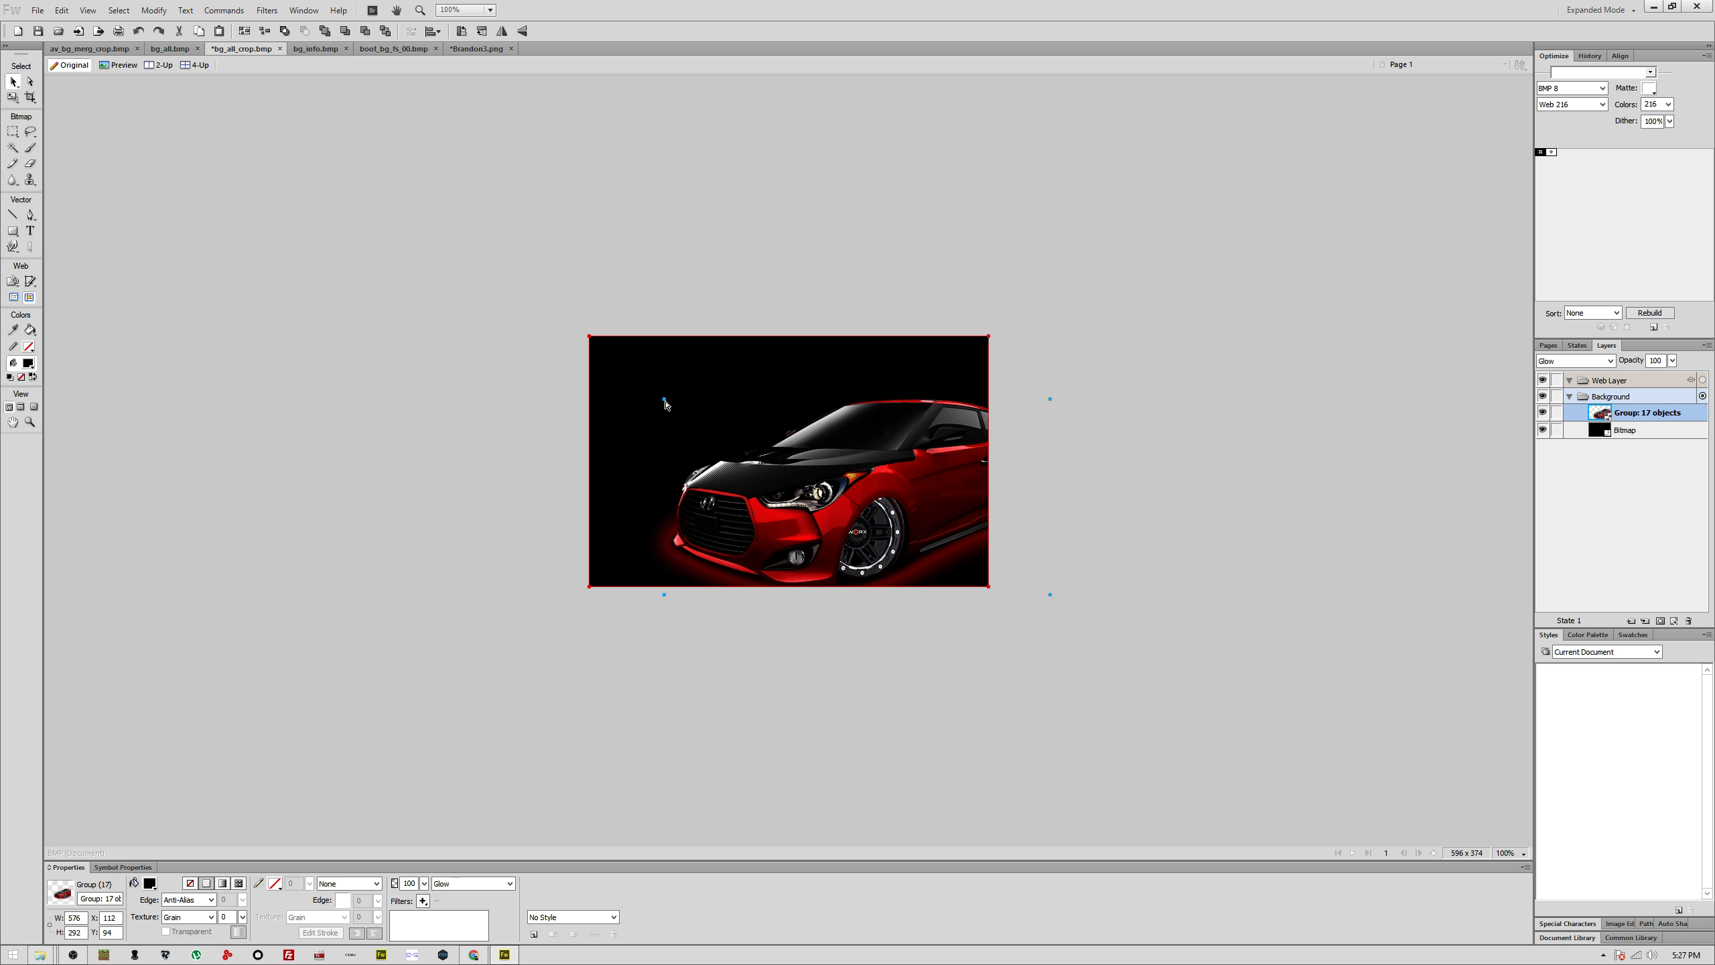
left_click_drag(665, 400, 780, 457)
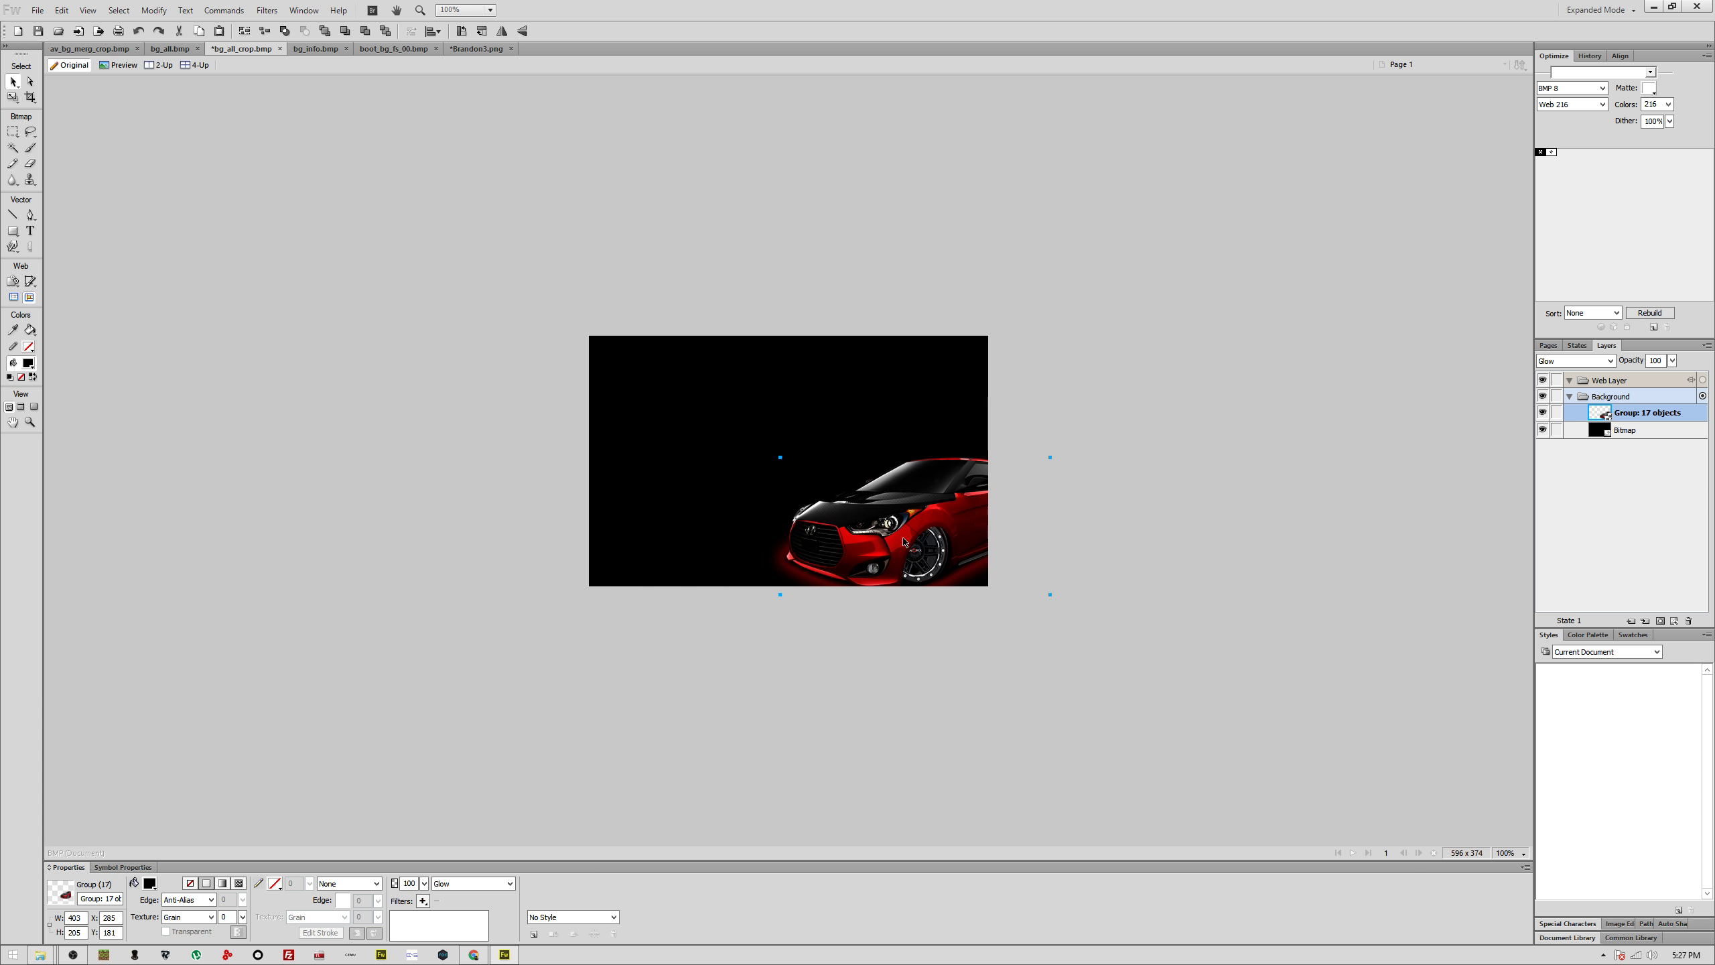
left_click_drag(905, 541, 843, 524)
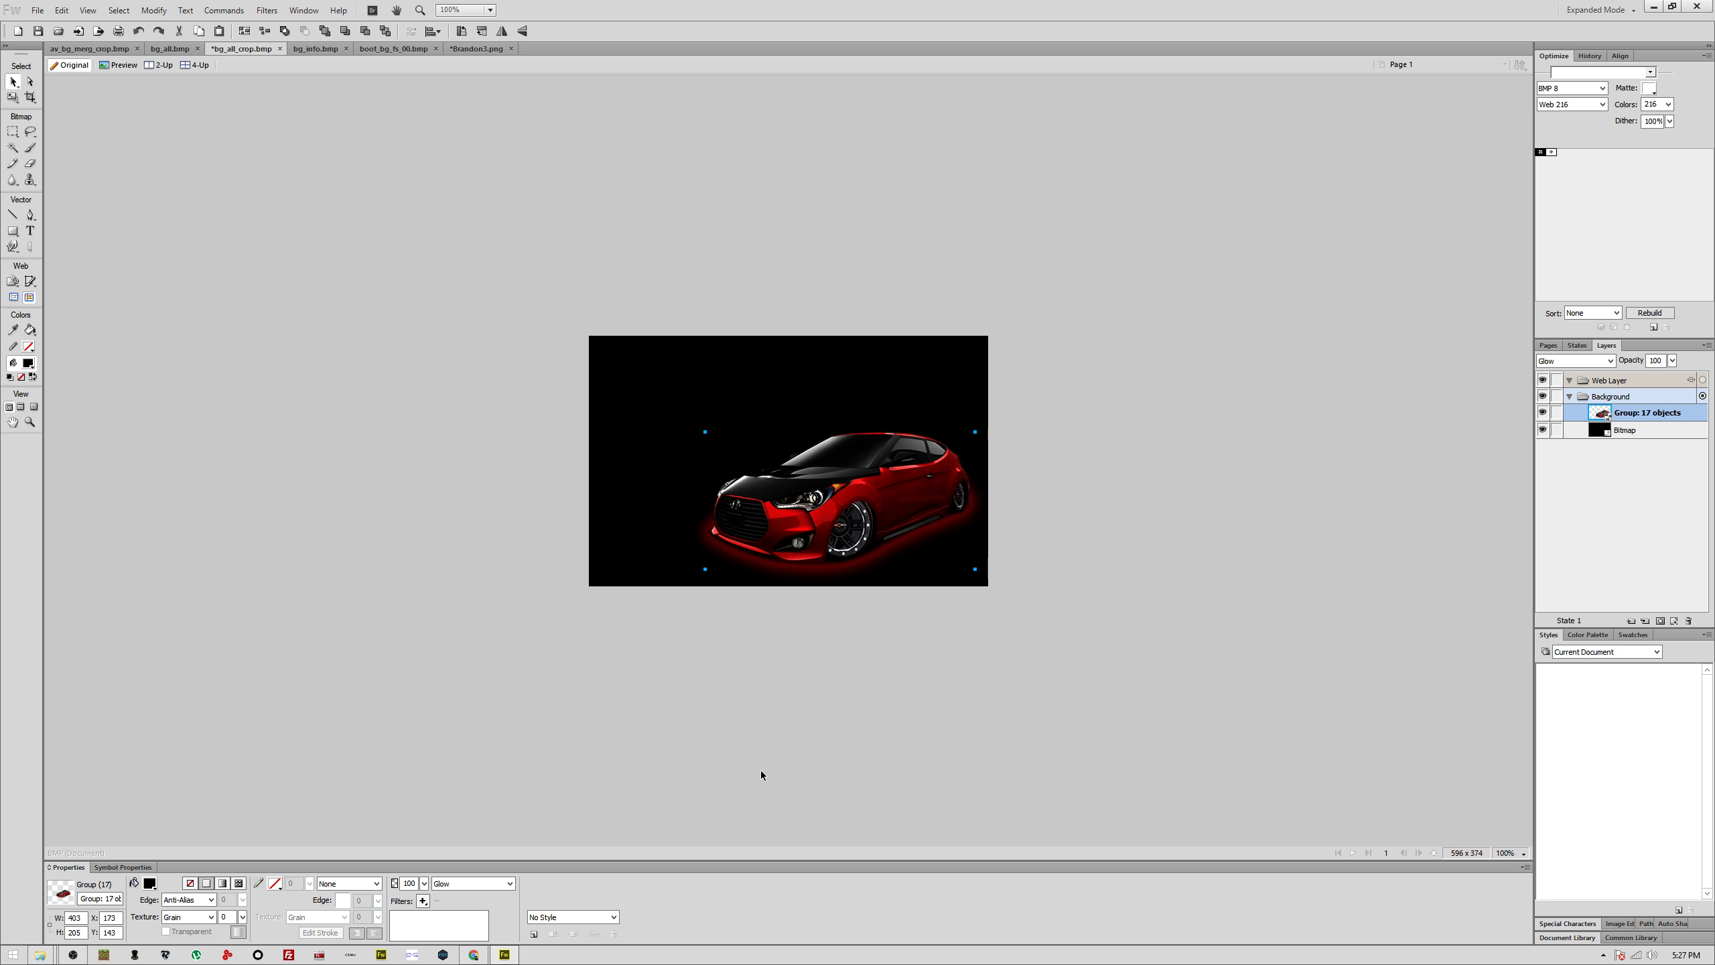
Step: Save bg_all_crop.bmp in BMP format
key("ctrl+s")
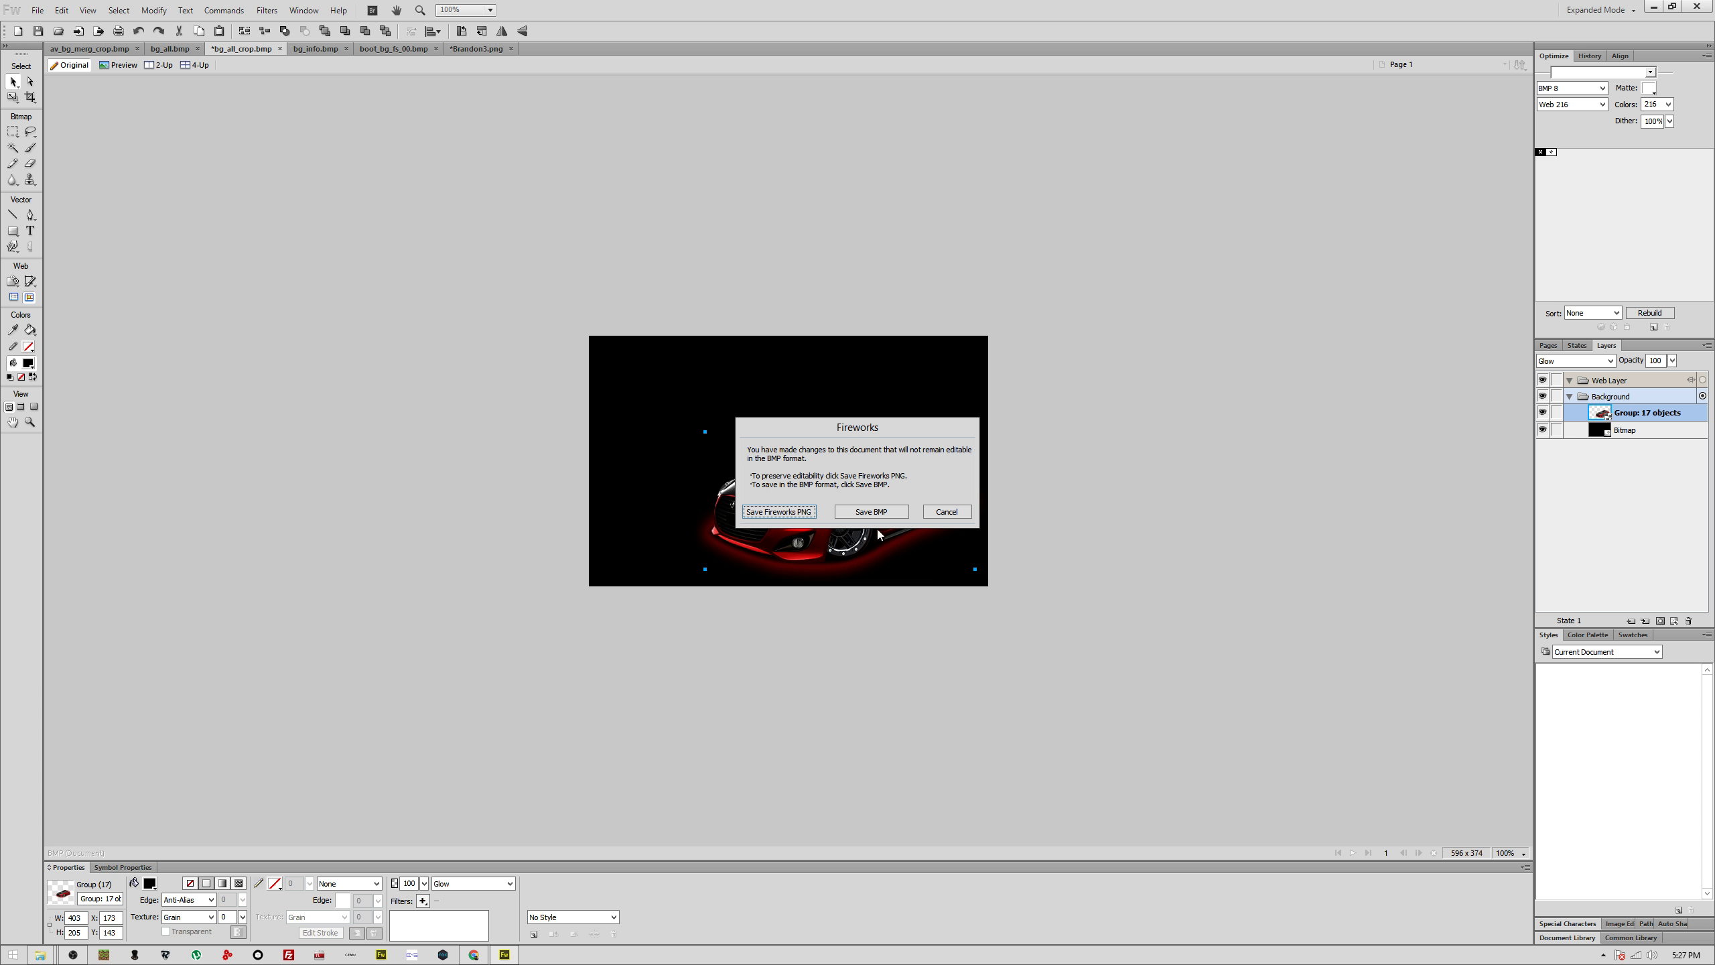
left_click(876, 513)
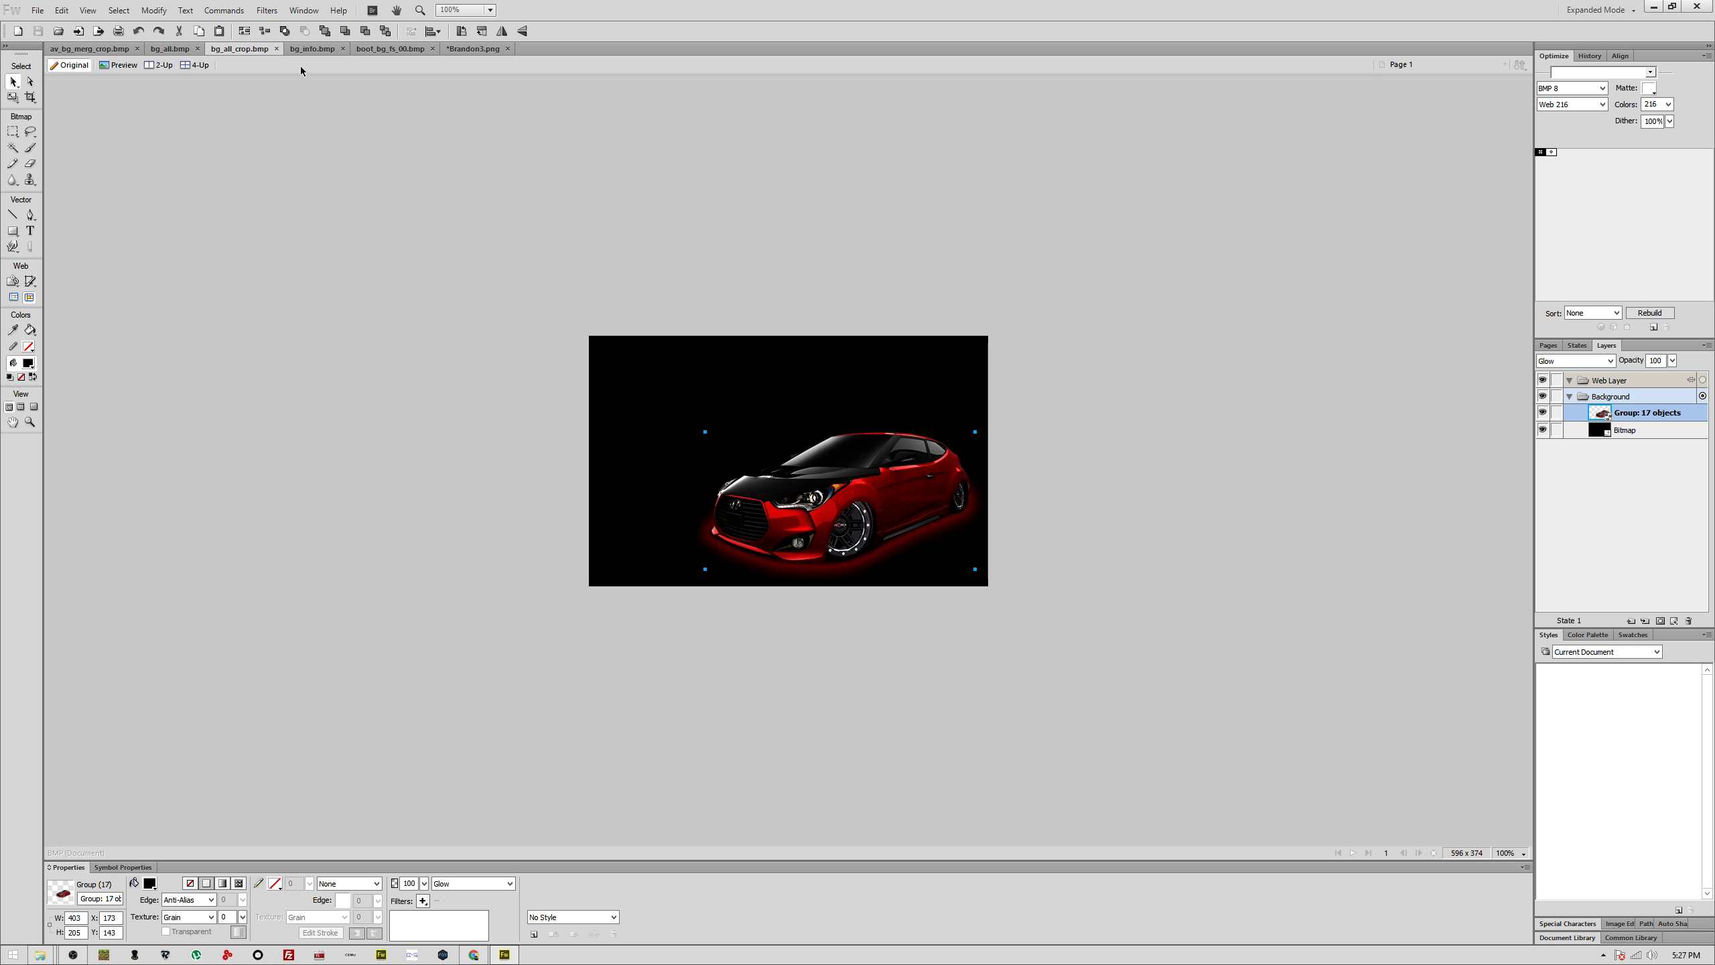
Step: Paste the car group into bg_all.bmp, shrink it to about 437 × 215 pixels near the canvas's lower-left corner, and save in BMP format
left_click(177, 52)
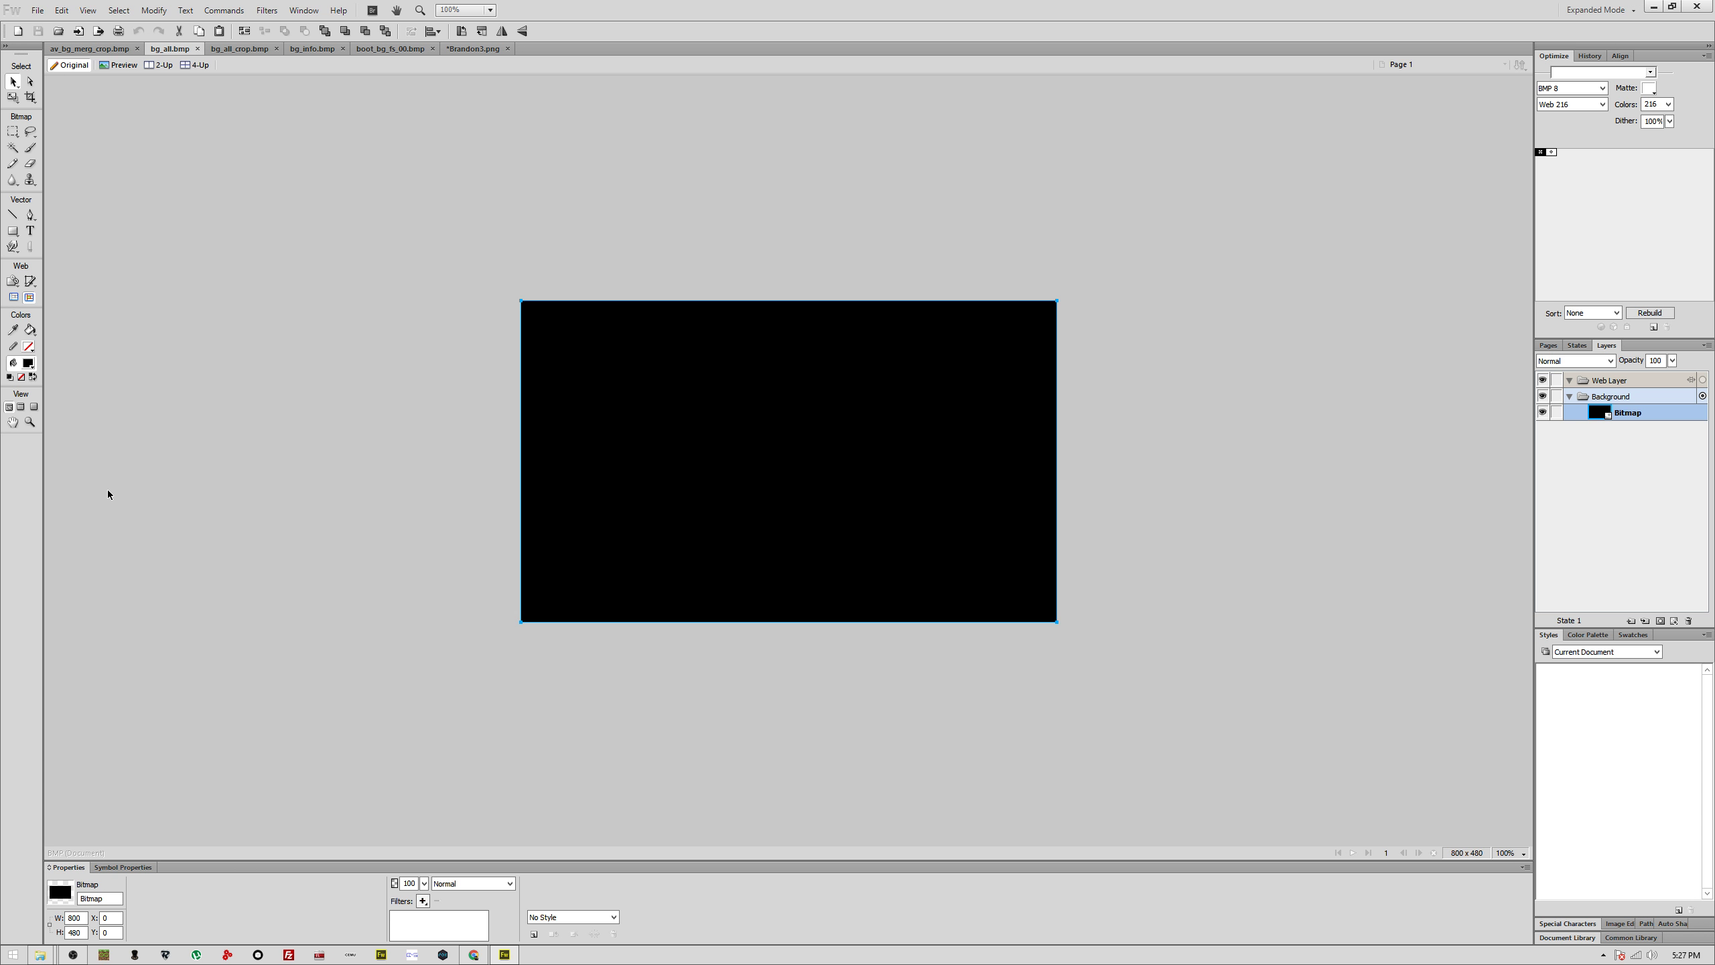
key("ctrl+v")
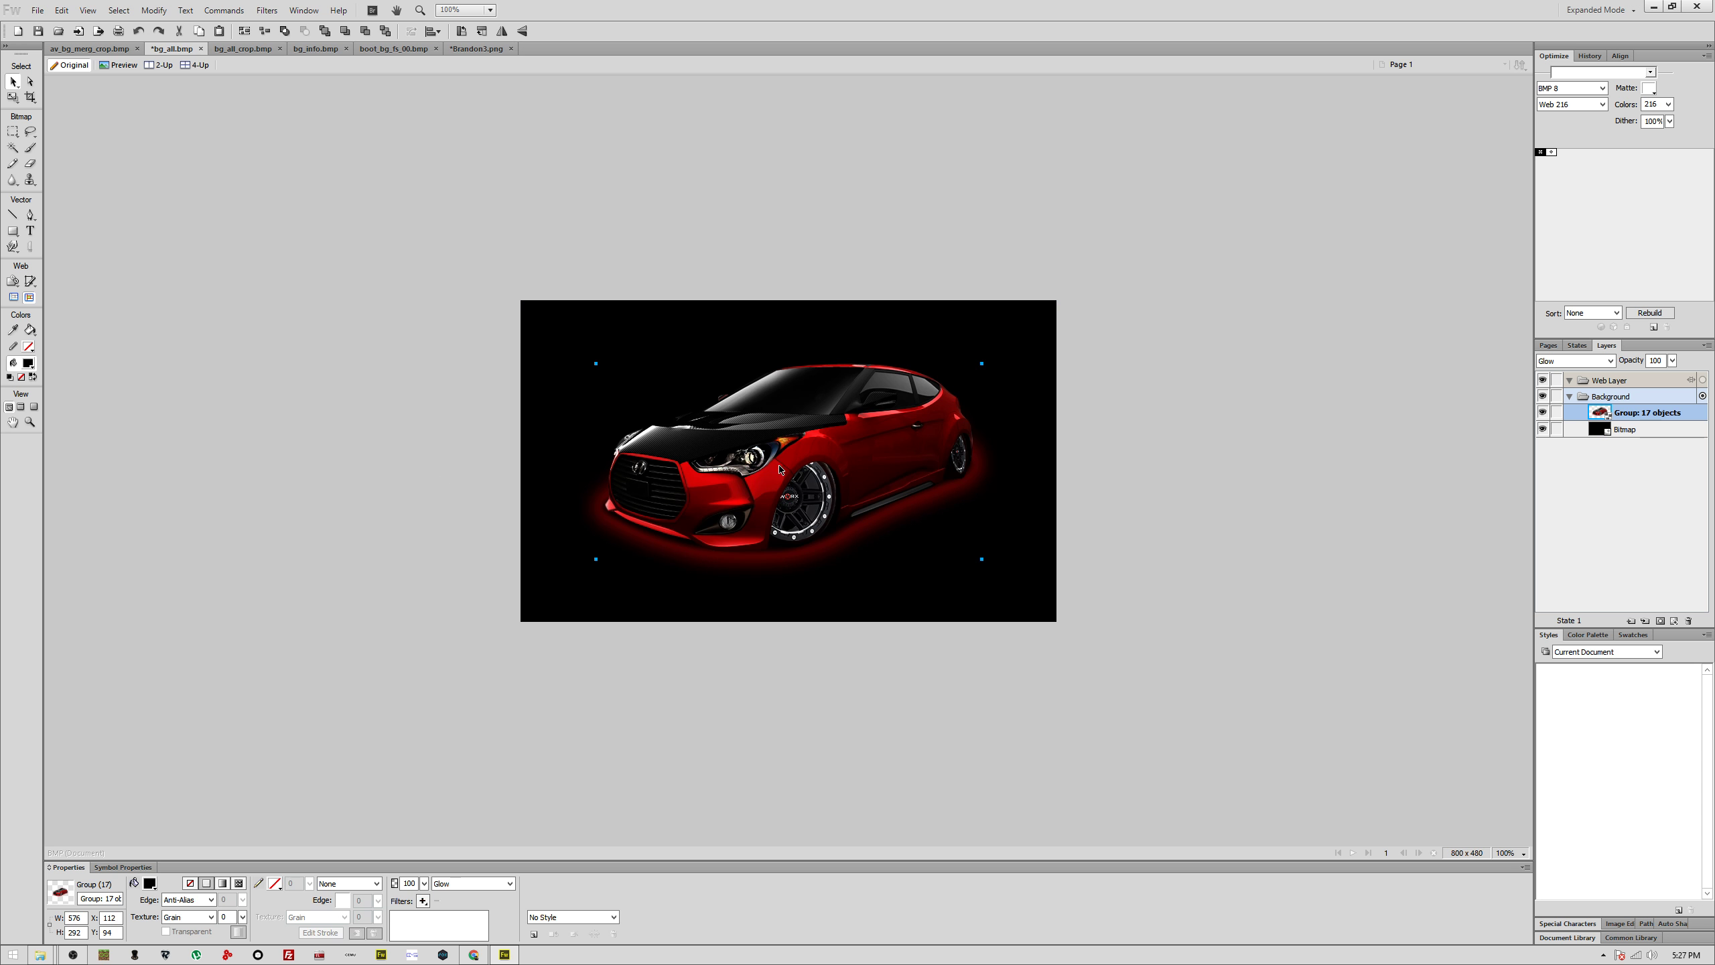
left_click_drag(779, 468, 730, 509)
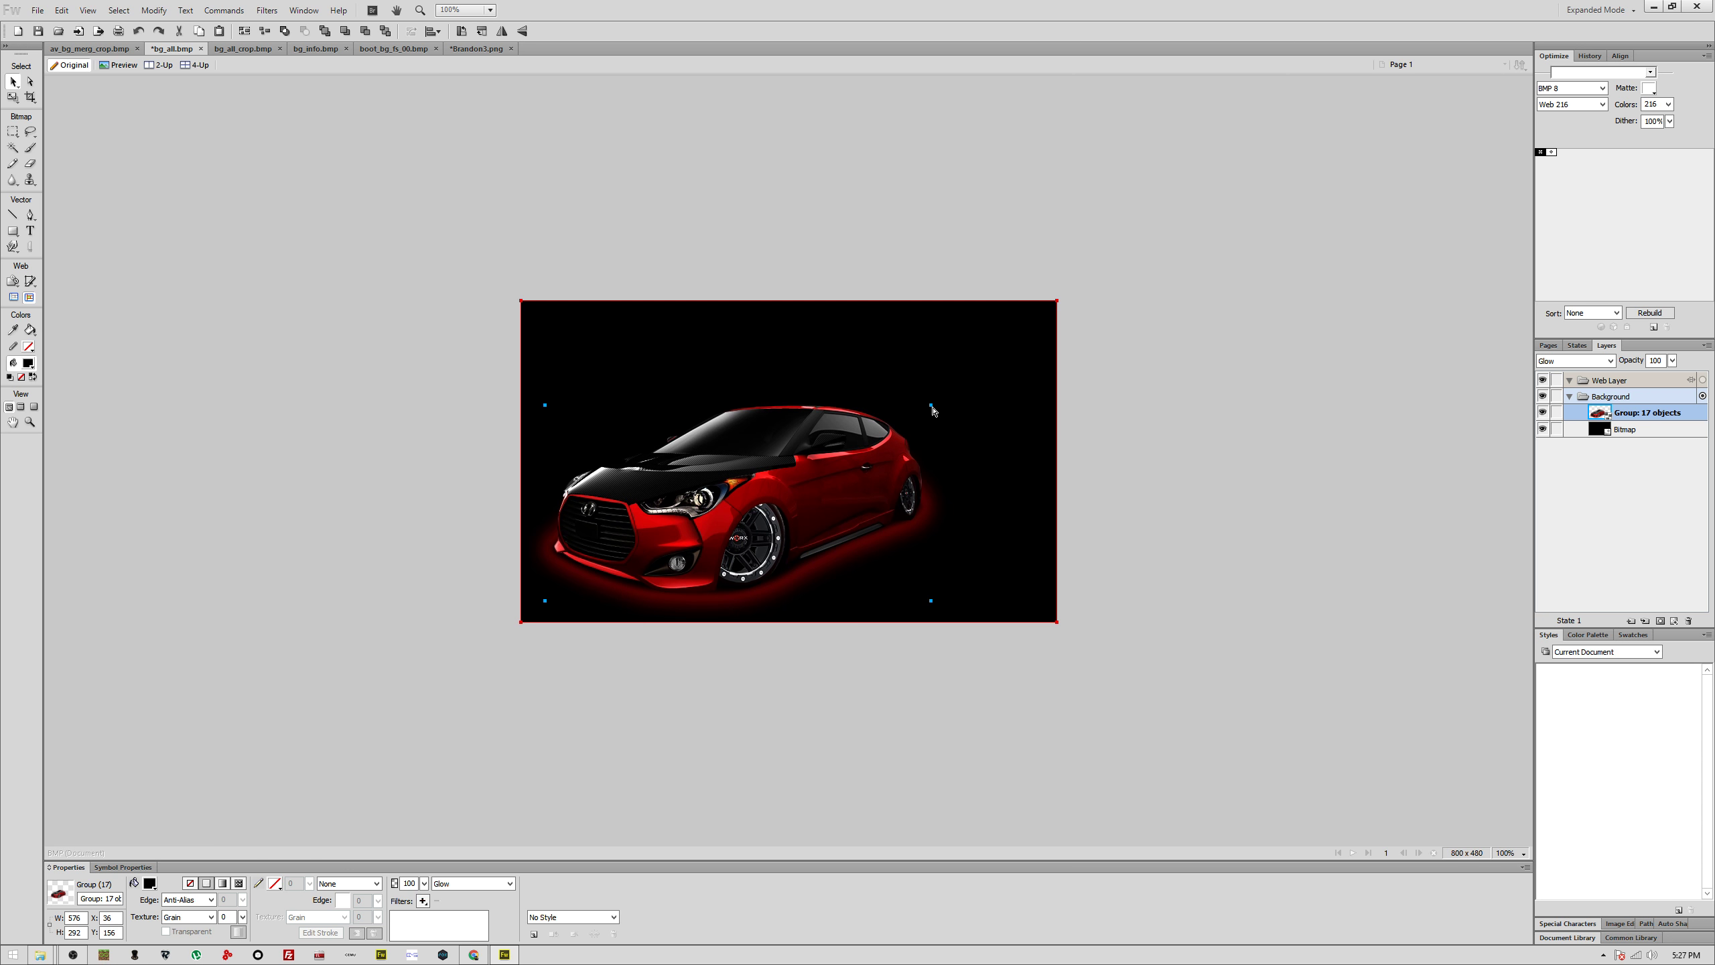
left_click_drag(933, 410, 850, 457)
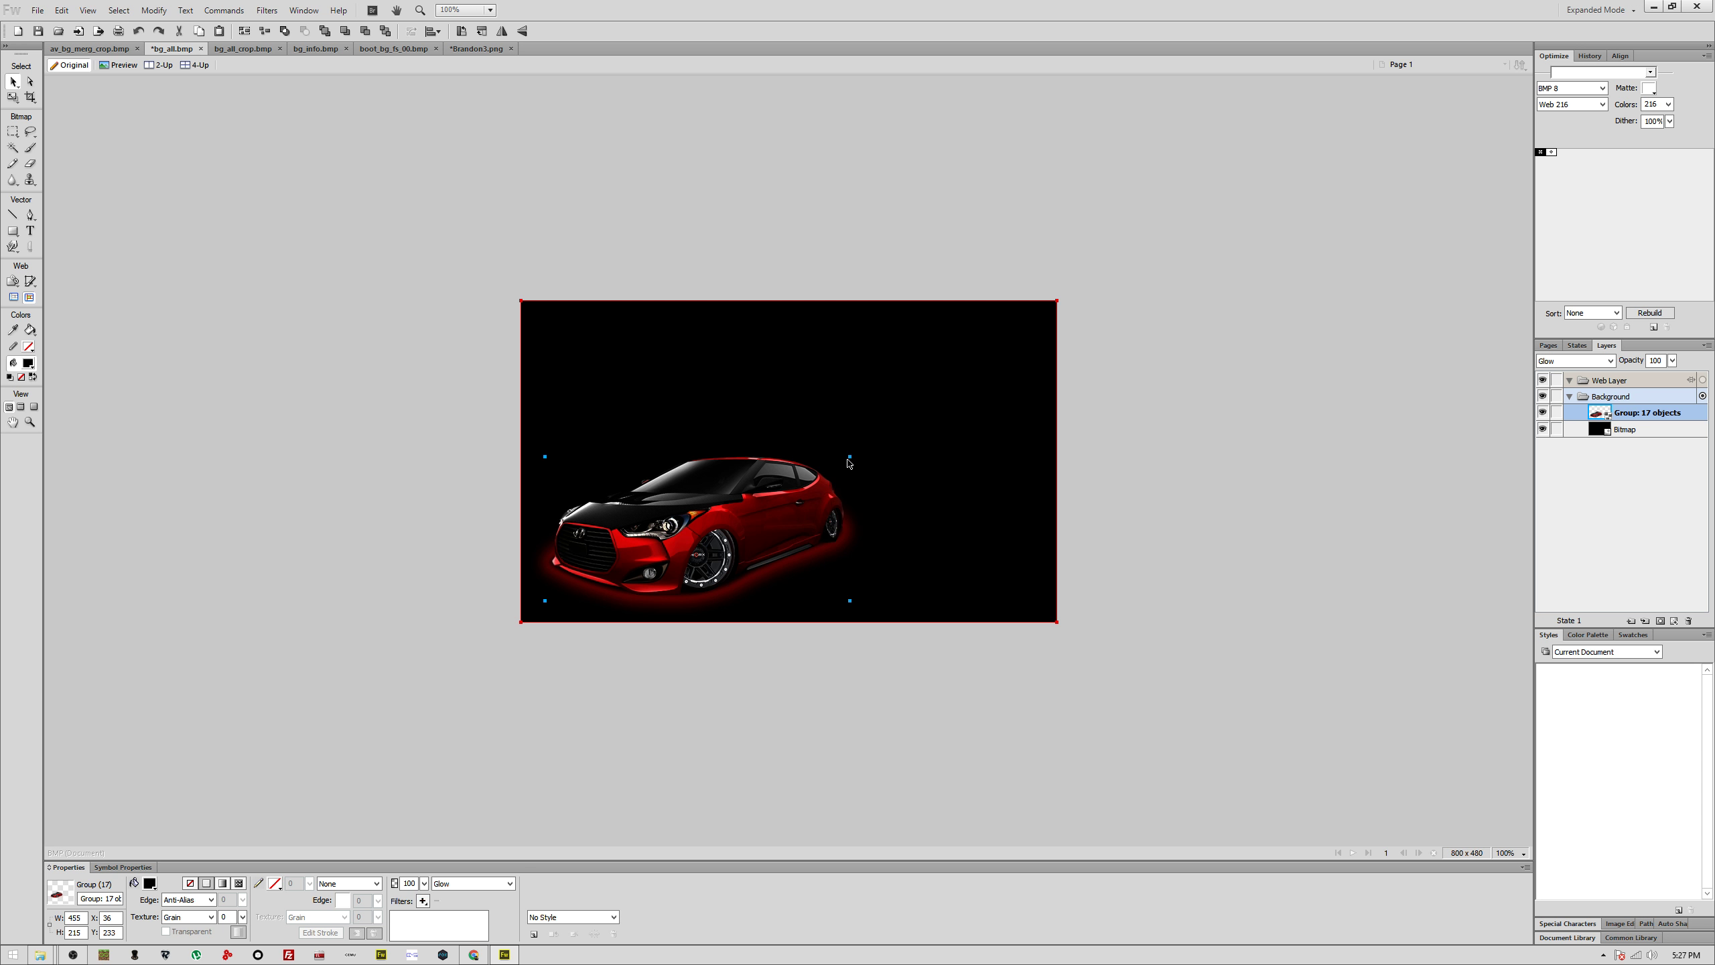
left_click_drag(850, 458, 839, 459)
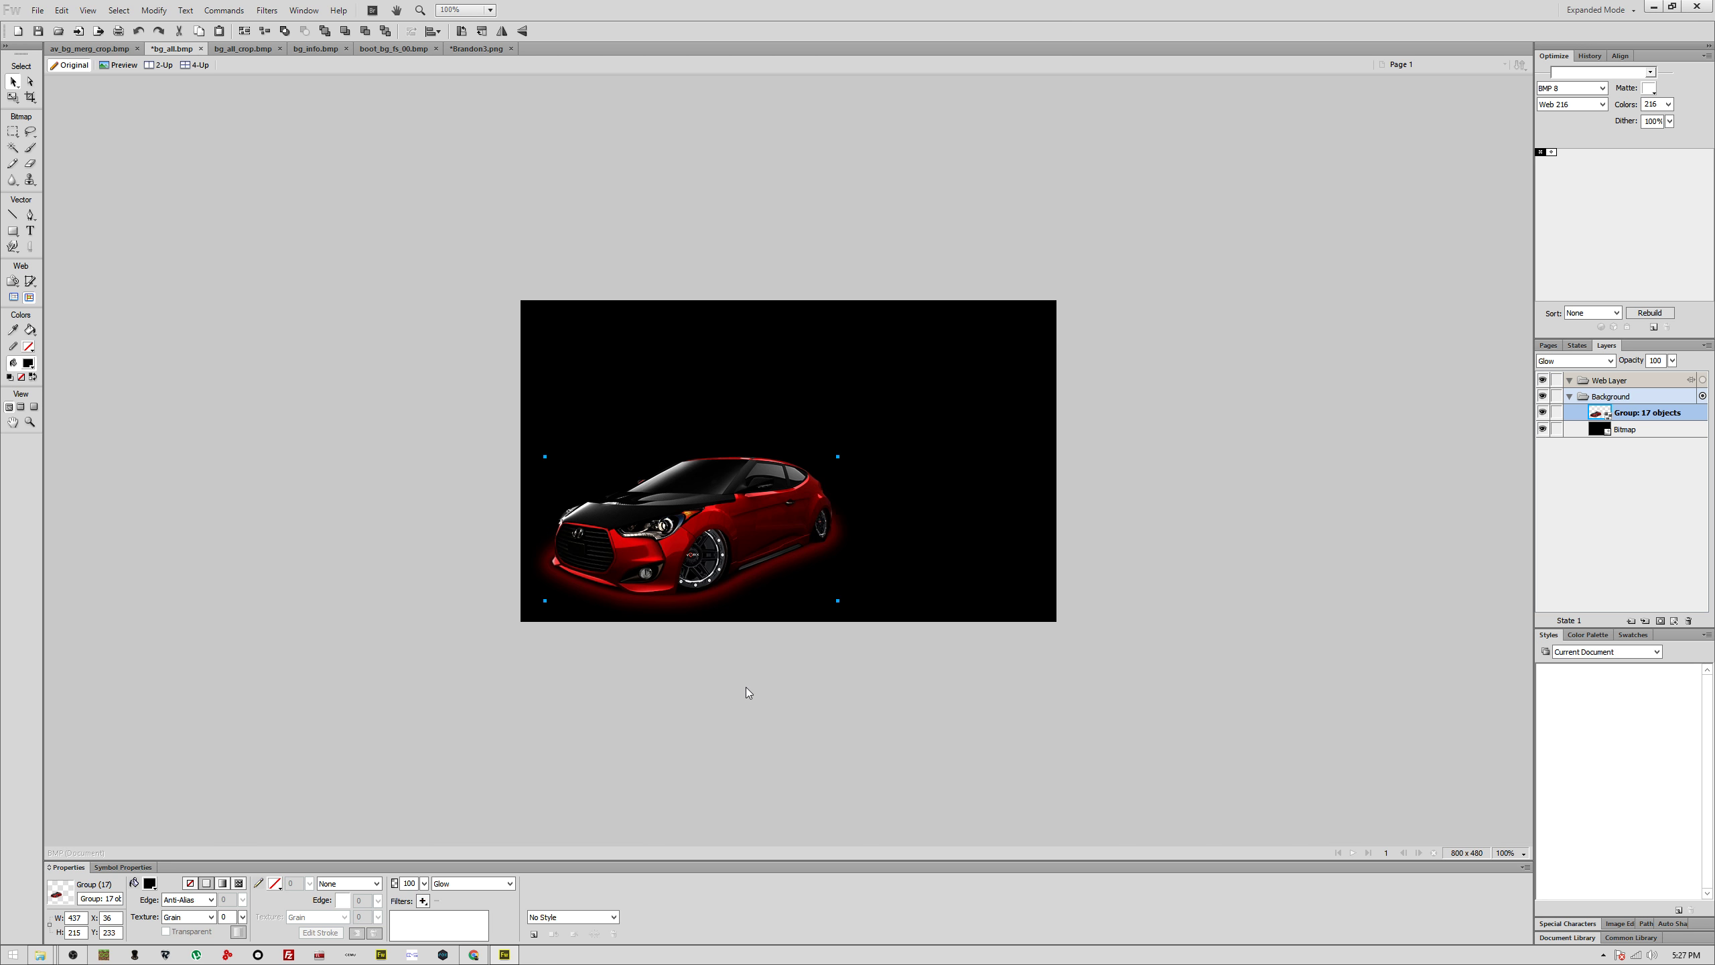
key("ctrl+s")
left_click(878, 511)
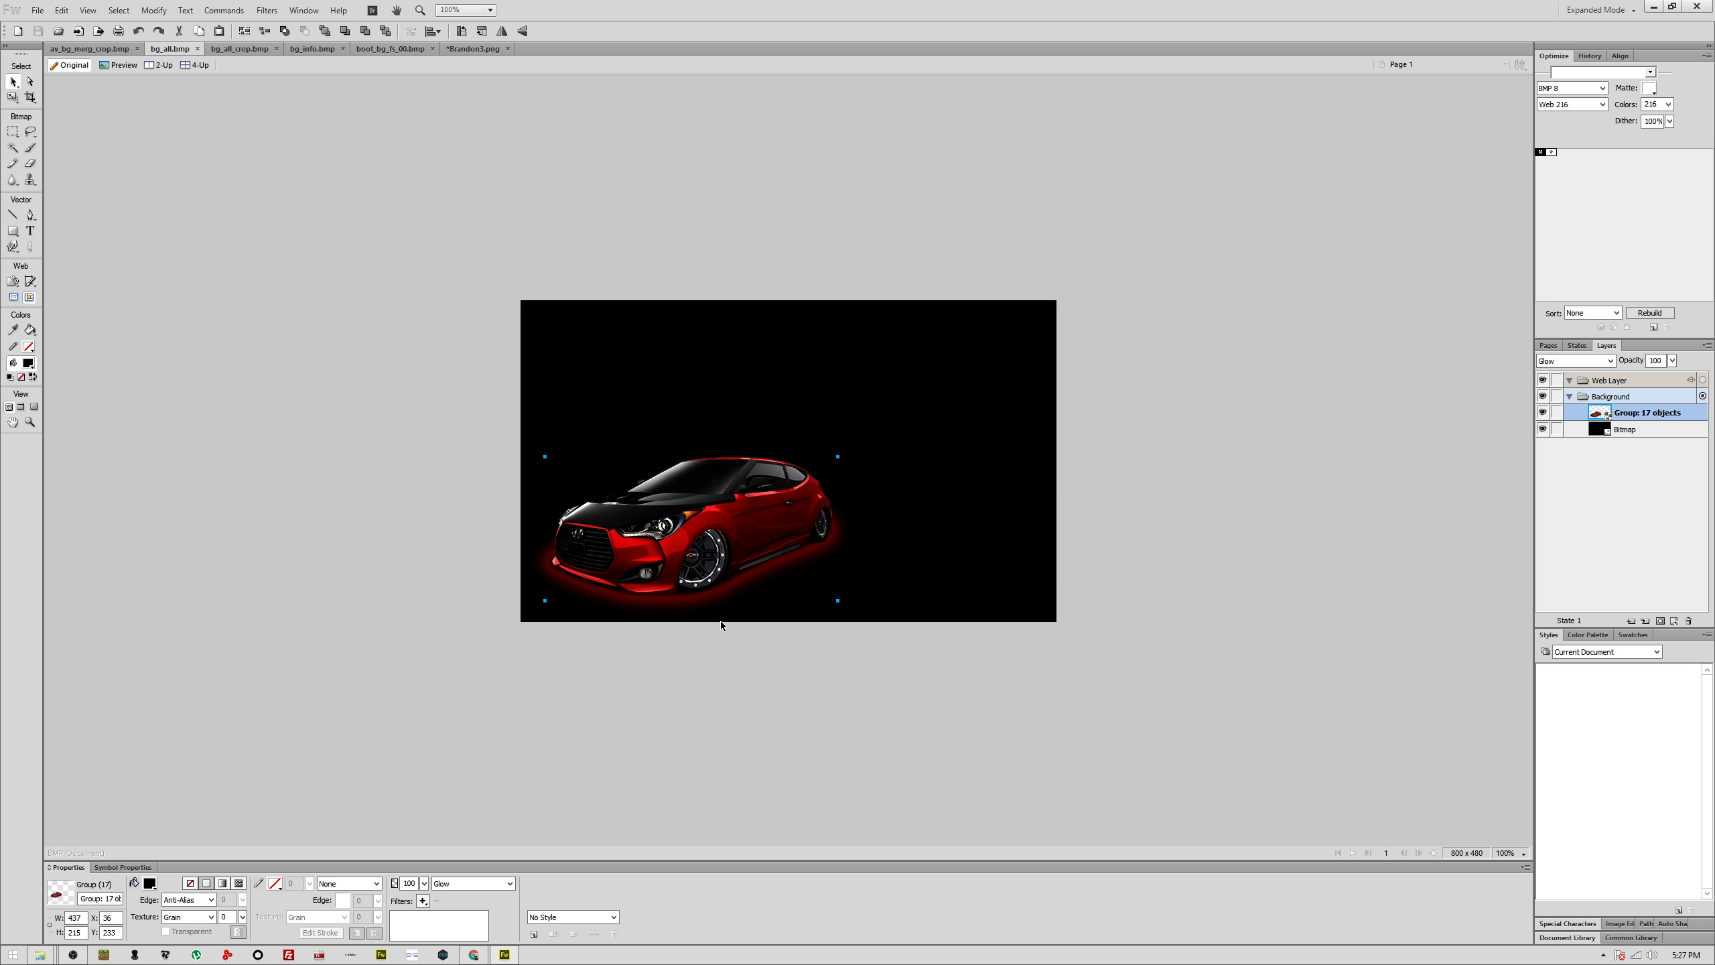
Step: Paste the car group into av_bg_merg_crop.bmp without resampling, center it on the canvas and save the file in BMP format
left_click(95, 49)
key("ctrl+v")
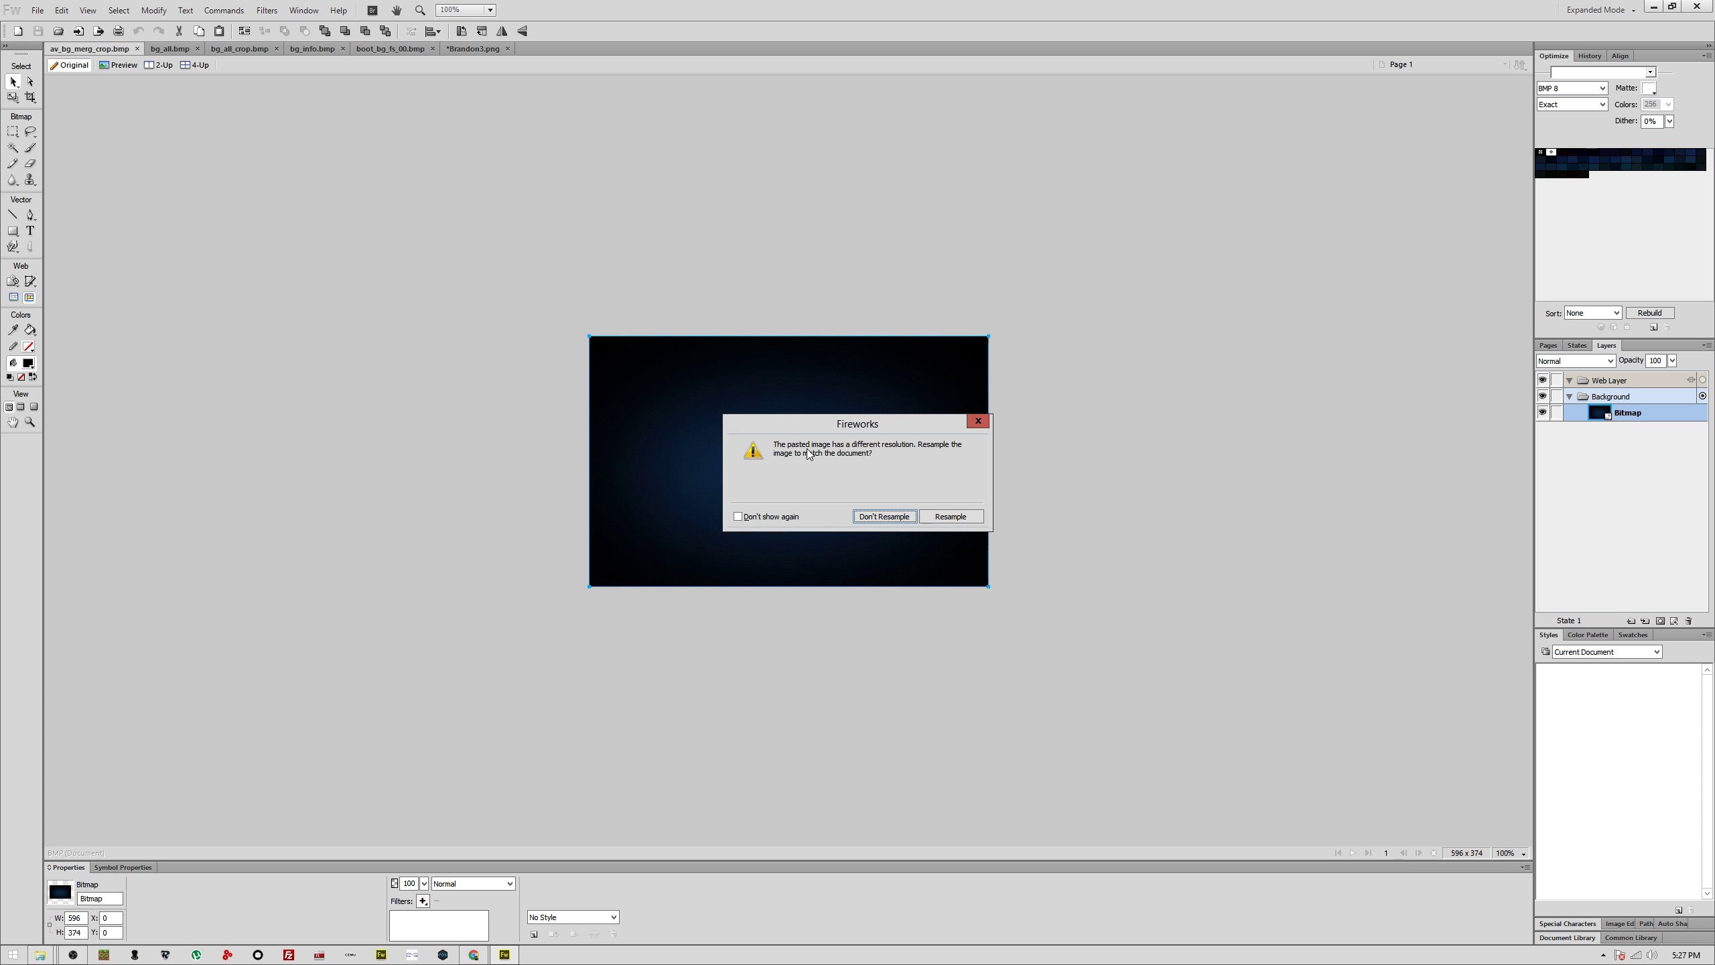
left_click(864, 517)
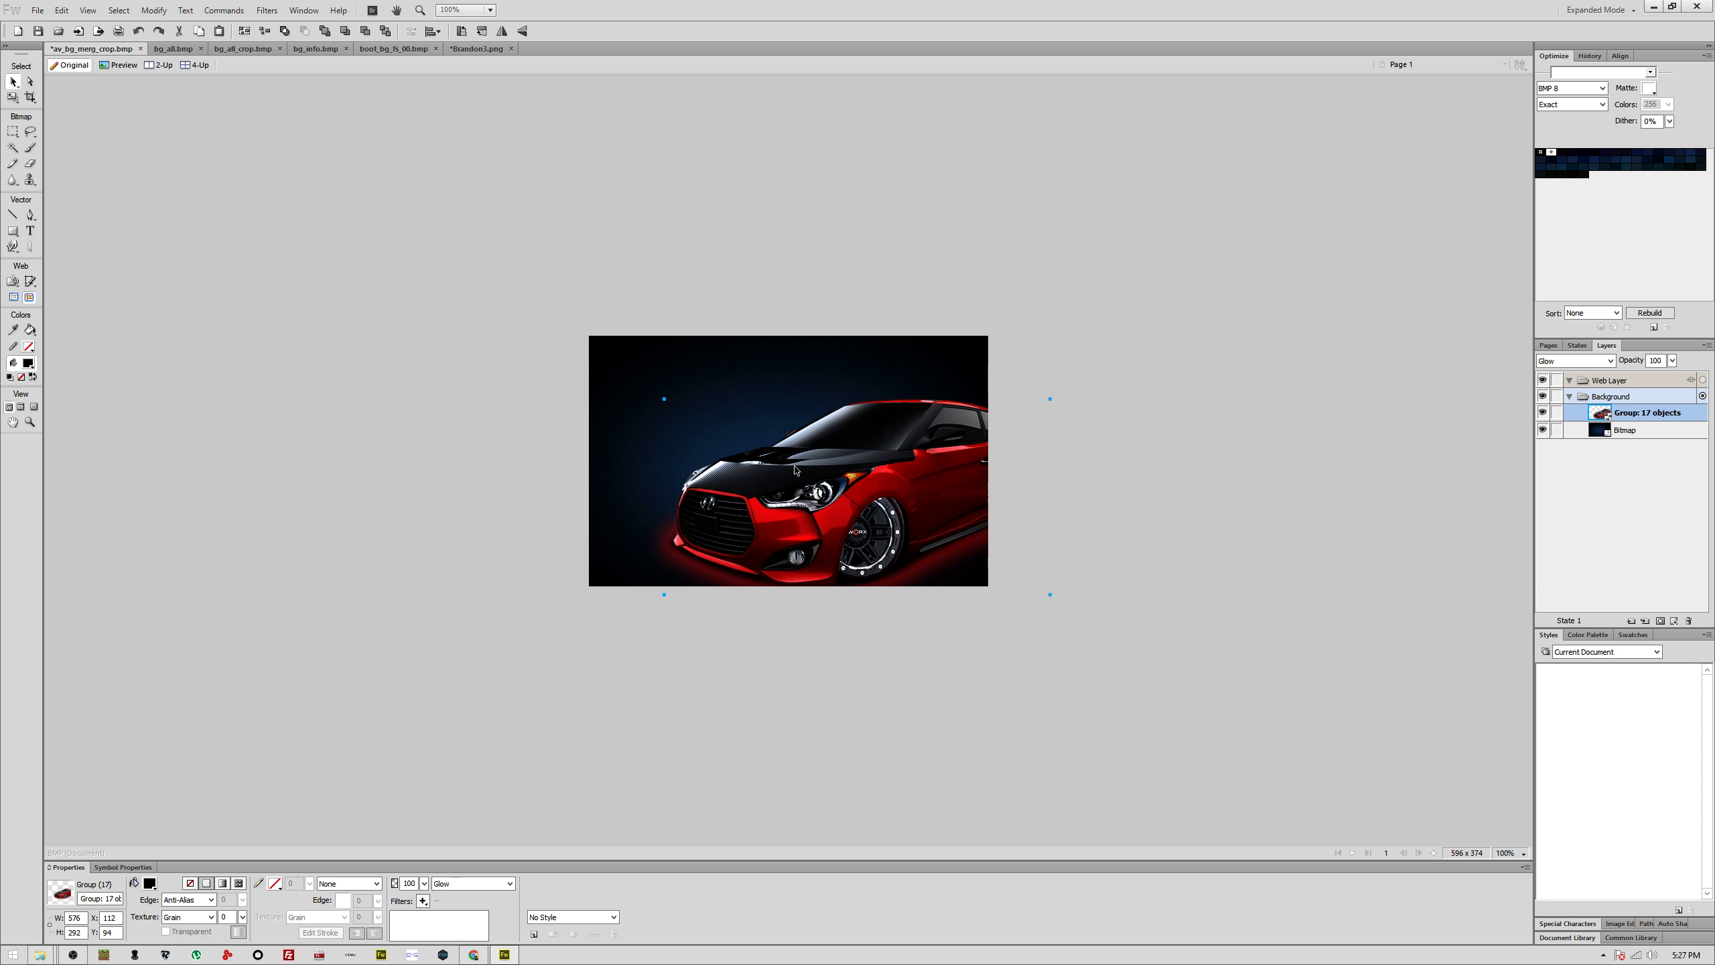
left_click_drag(837, 487, 801, 469)
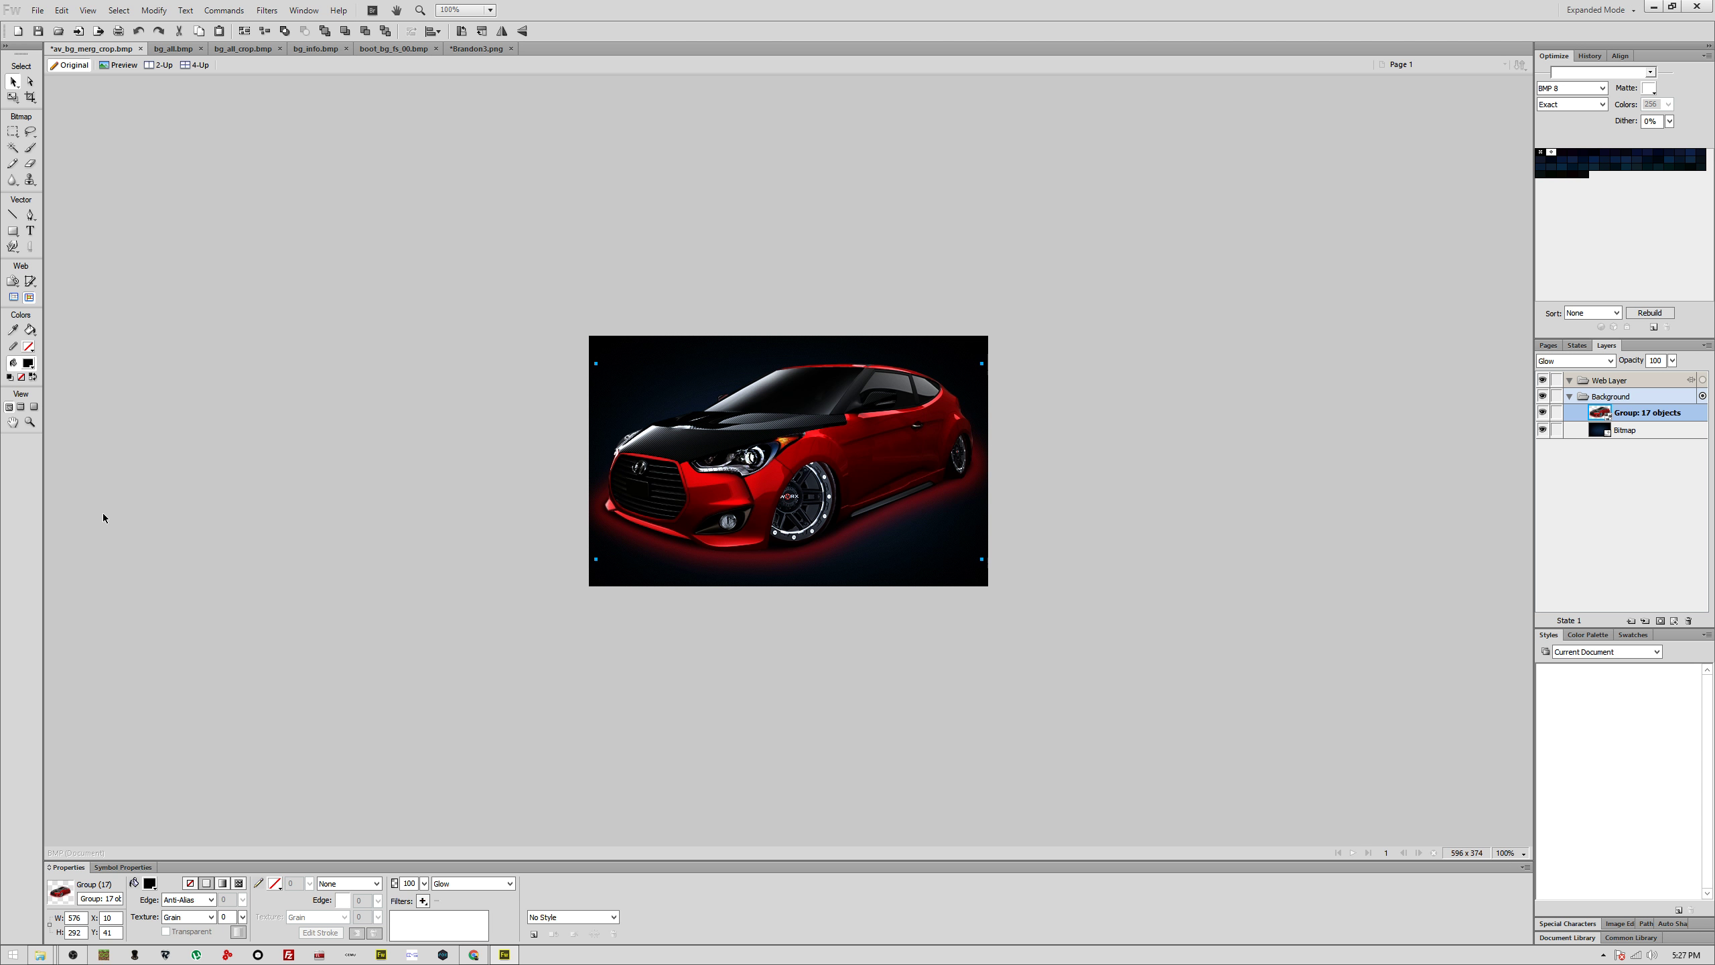
key("ctrl+s")
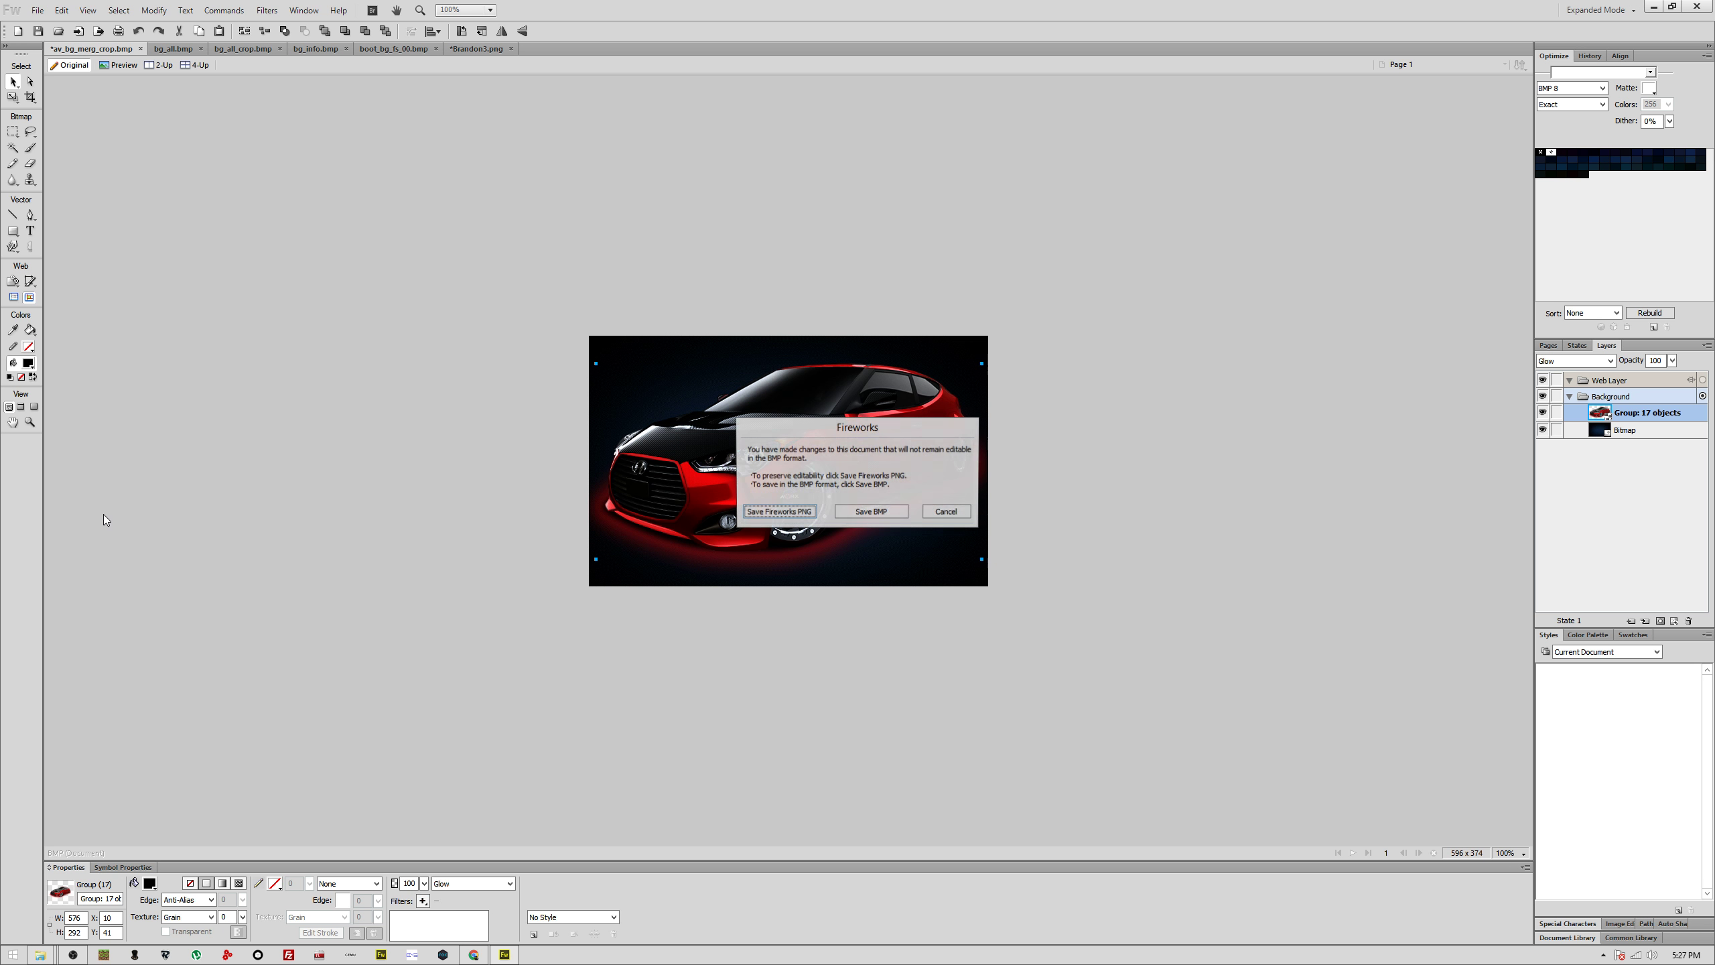
left_click(870, 512)
Step: Switch to File Explorer and look through the ani, arrow, btn, copyani and Gracenote folders inside common
key("alt+Tab")
left_click(1040, 318)
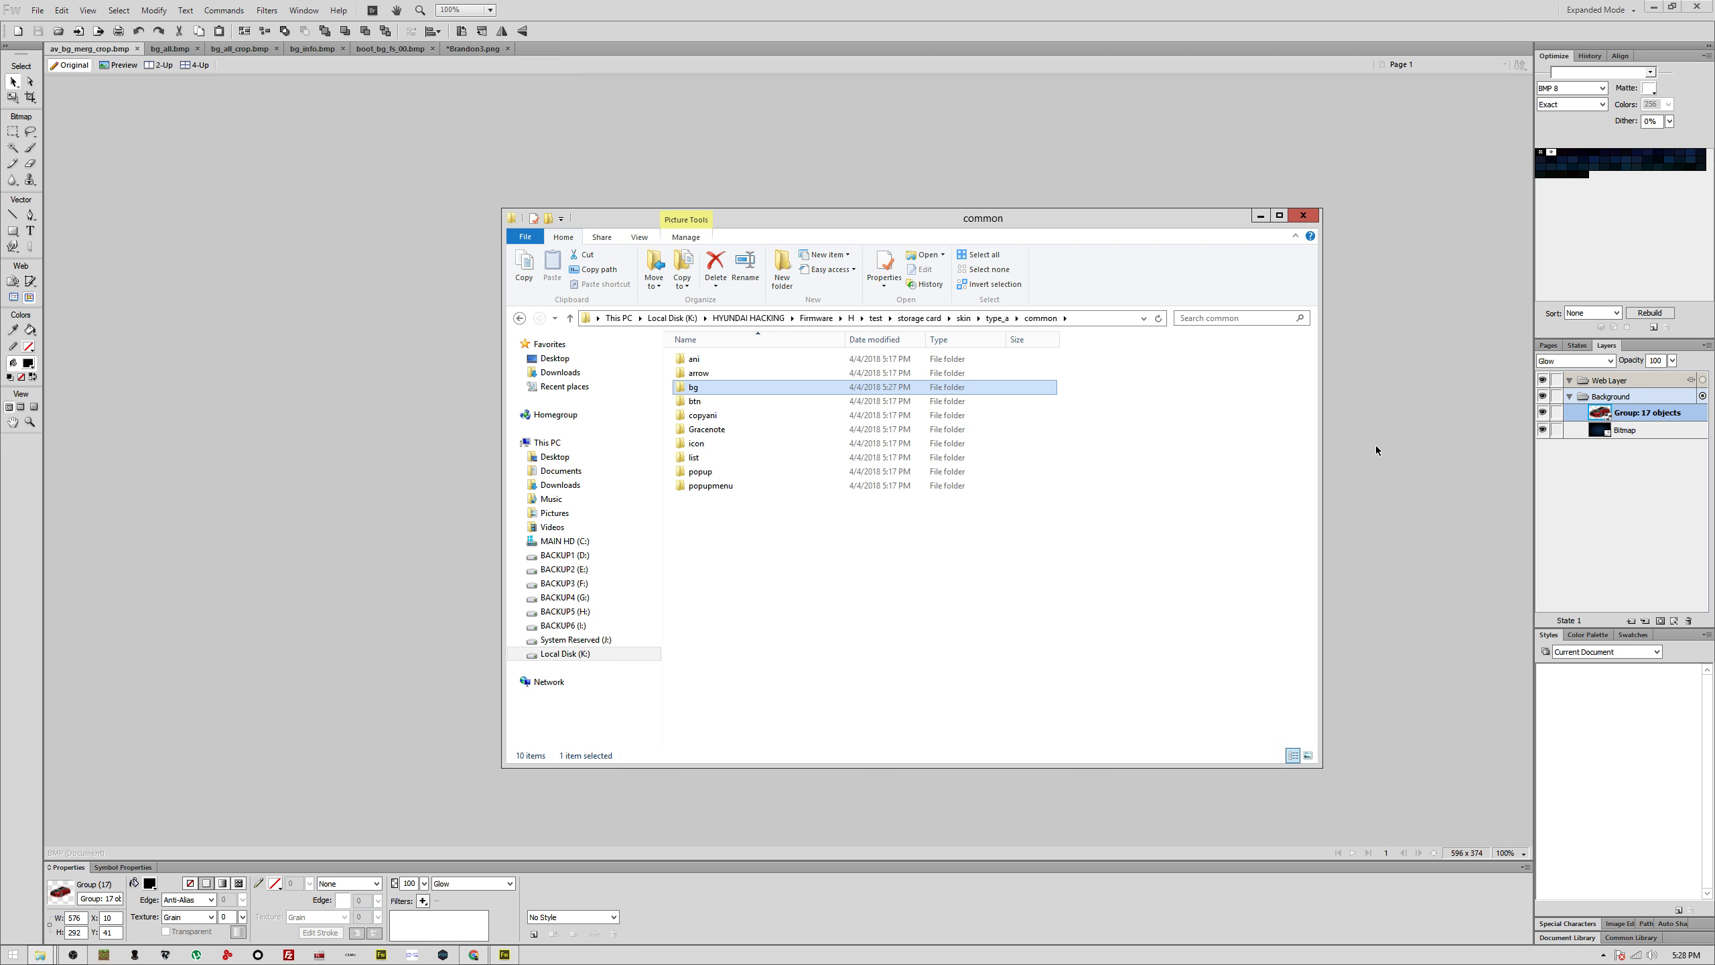
key("Up")
key("Up")
key("Return")
key("BackSpace")
key("Down")
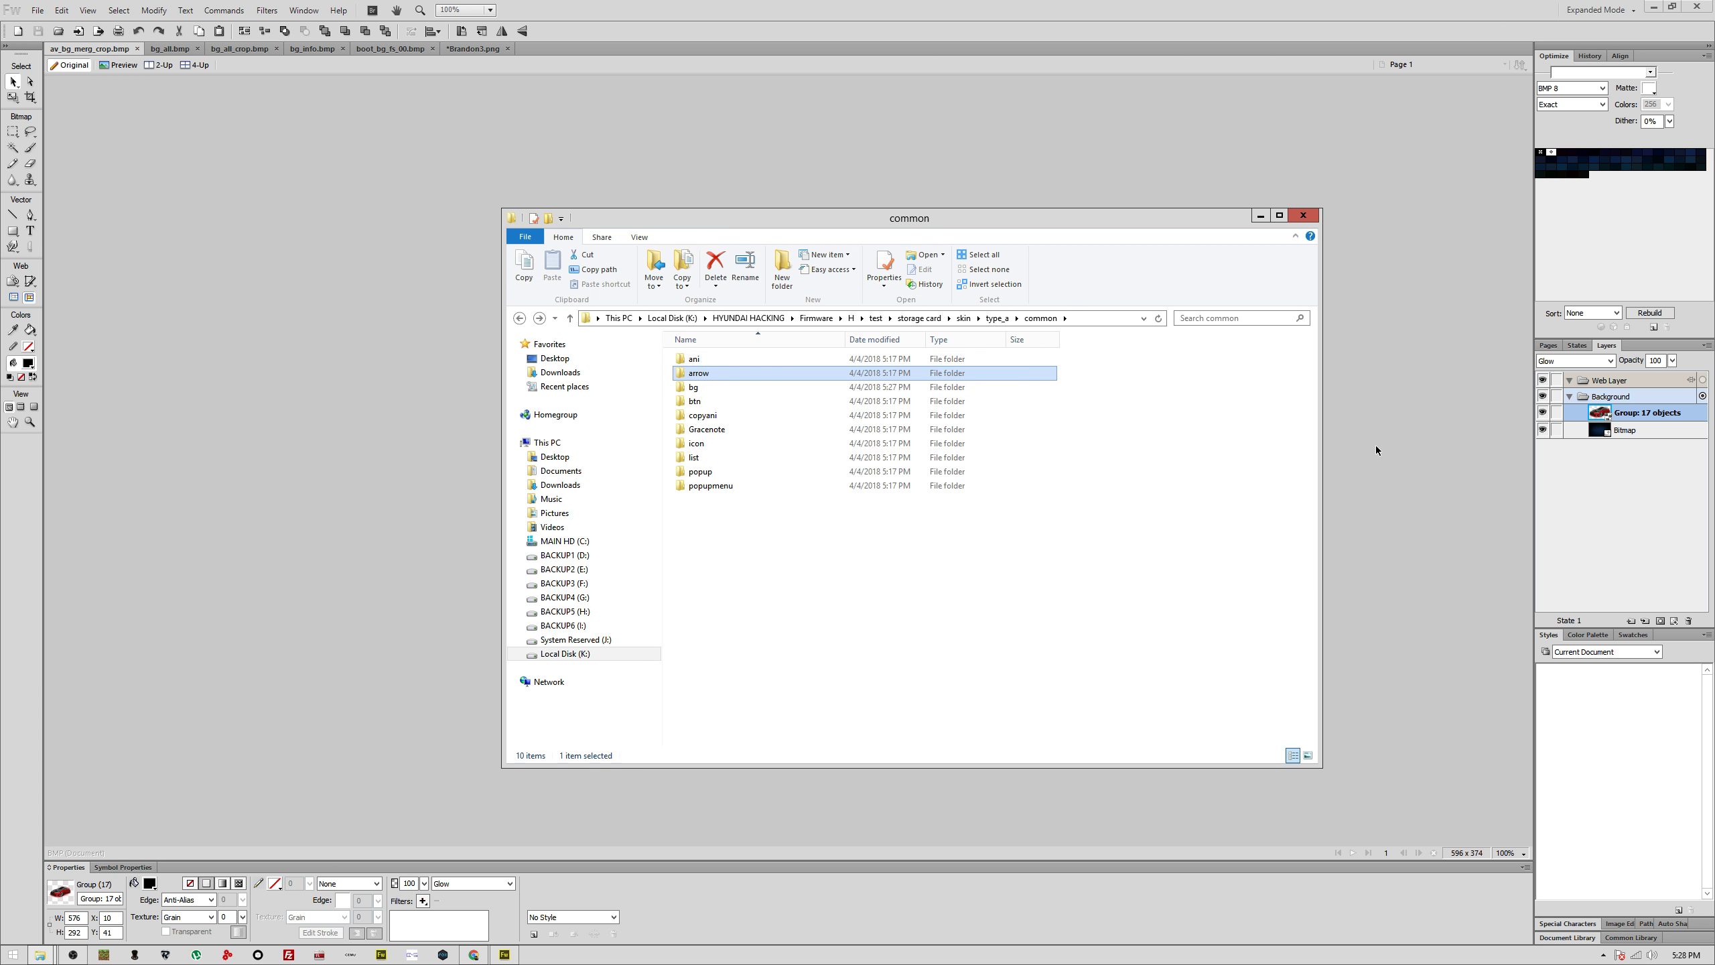
key("Return")
key("BackSpace")
key("Down")
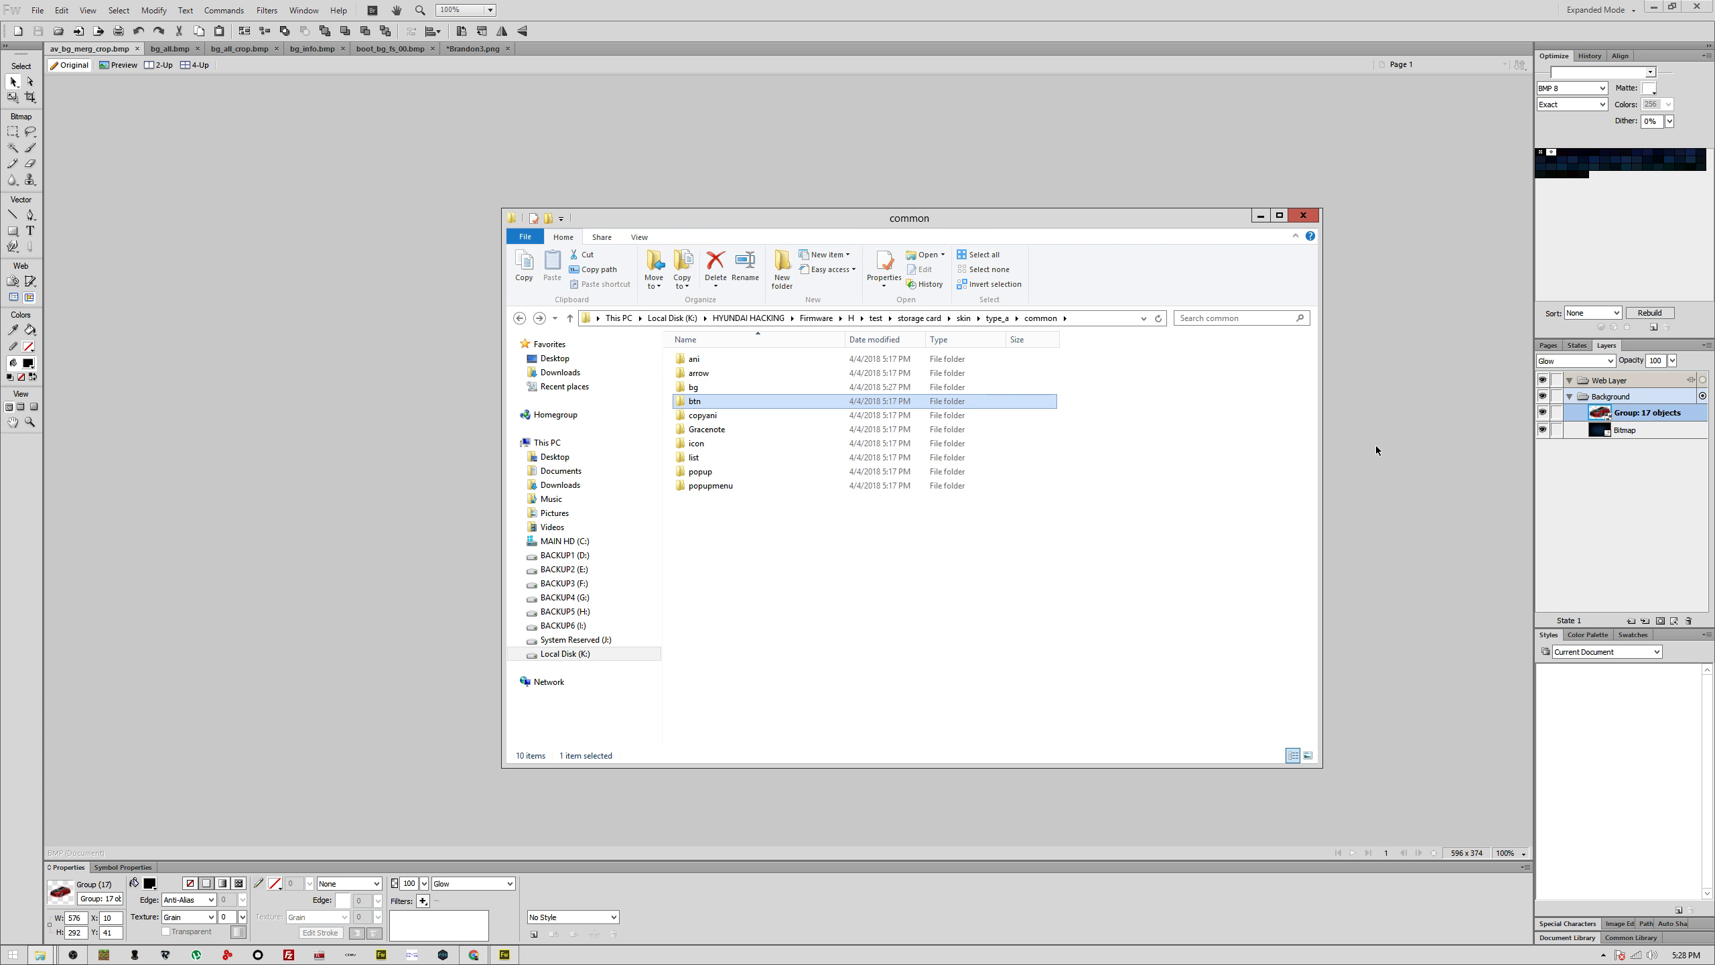
key("Return")
key("BackSpace")
key("Down")
key("Return")
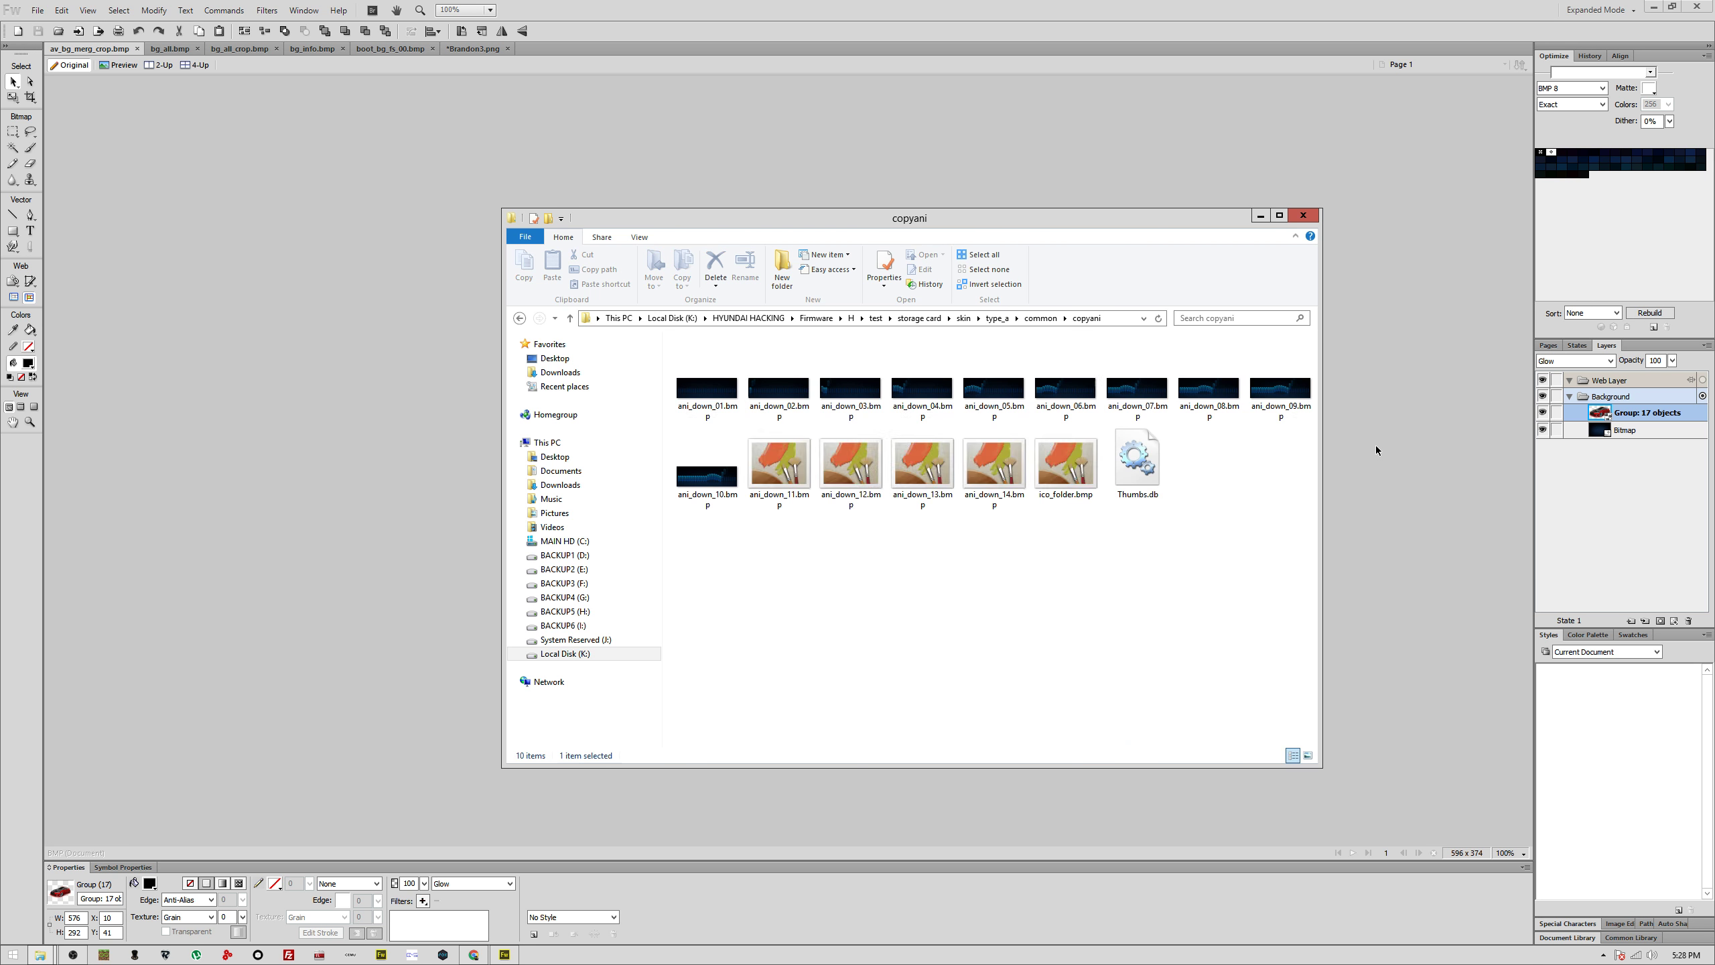
key("BackSpace")
key("Down")
key("Return")
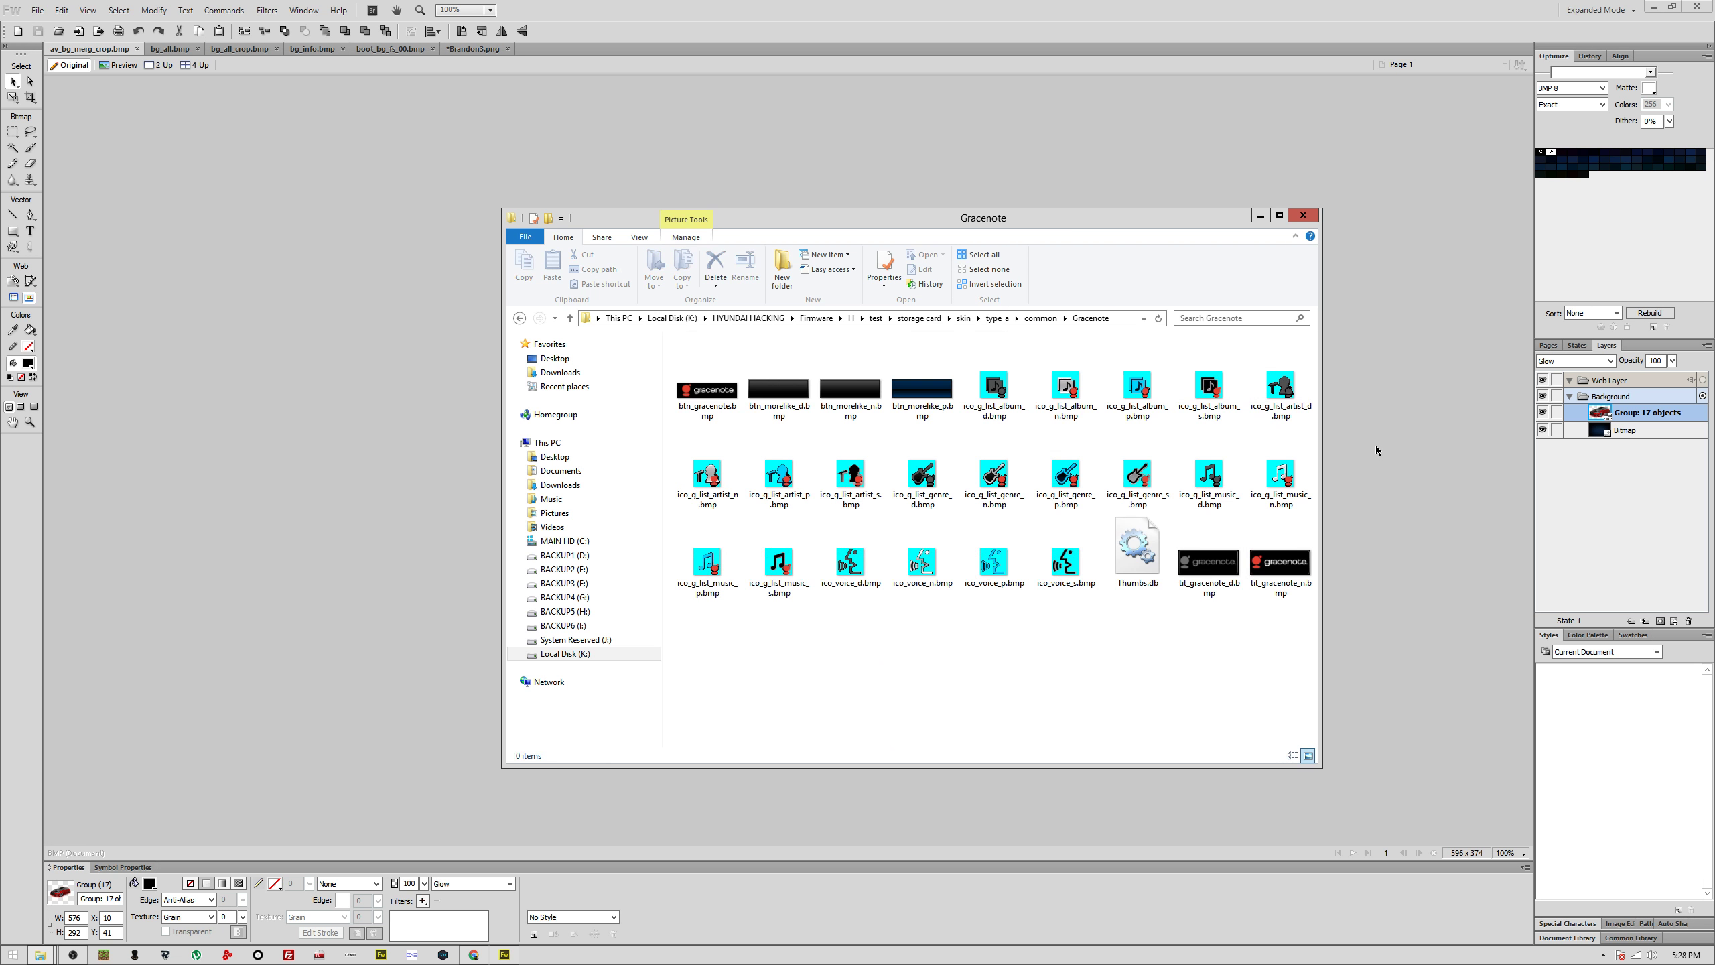
Step: Open the bg folder inside common to check the thumbnails of the edited background images
key("BackSpace")
key("Up")
key("Up")
key("Up")
key("Return")
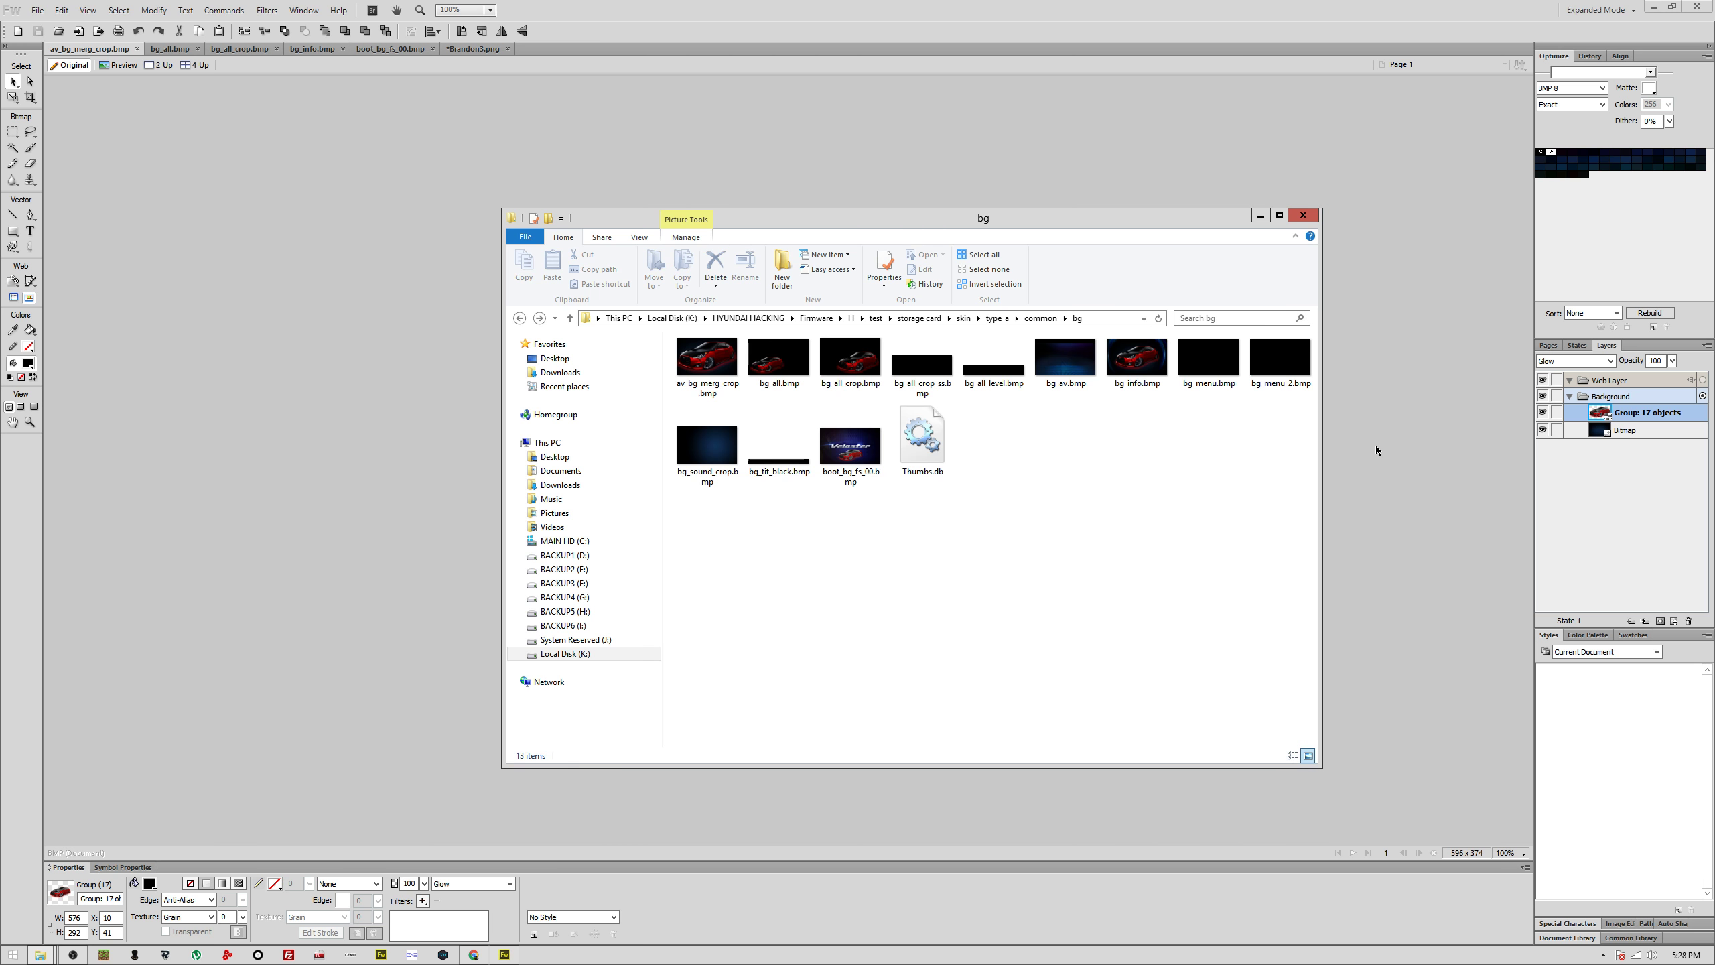
Step: Go to the info folder under type_a and look through its ap_list and base folders for background images
left_click(978, 318)
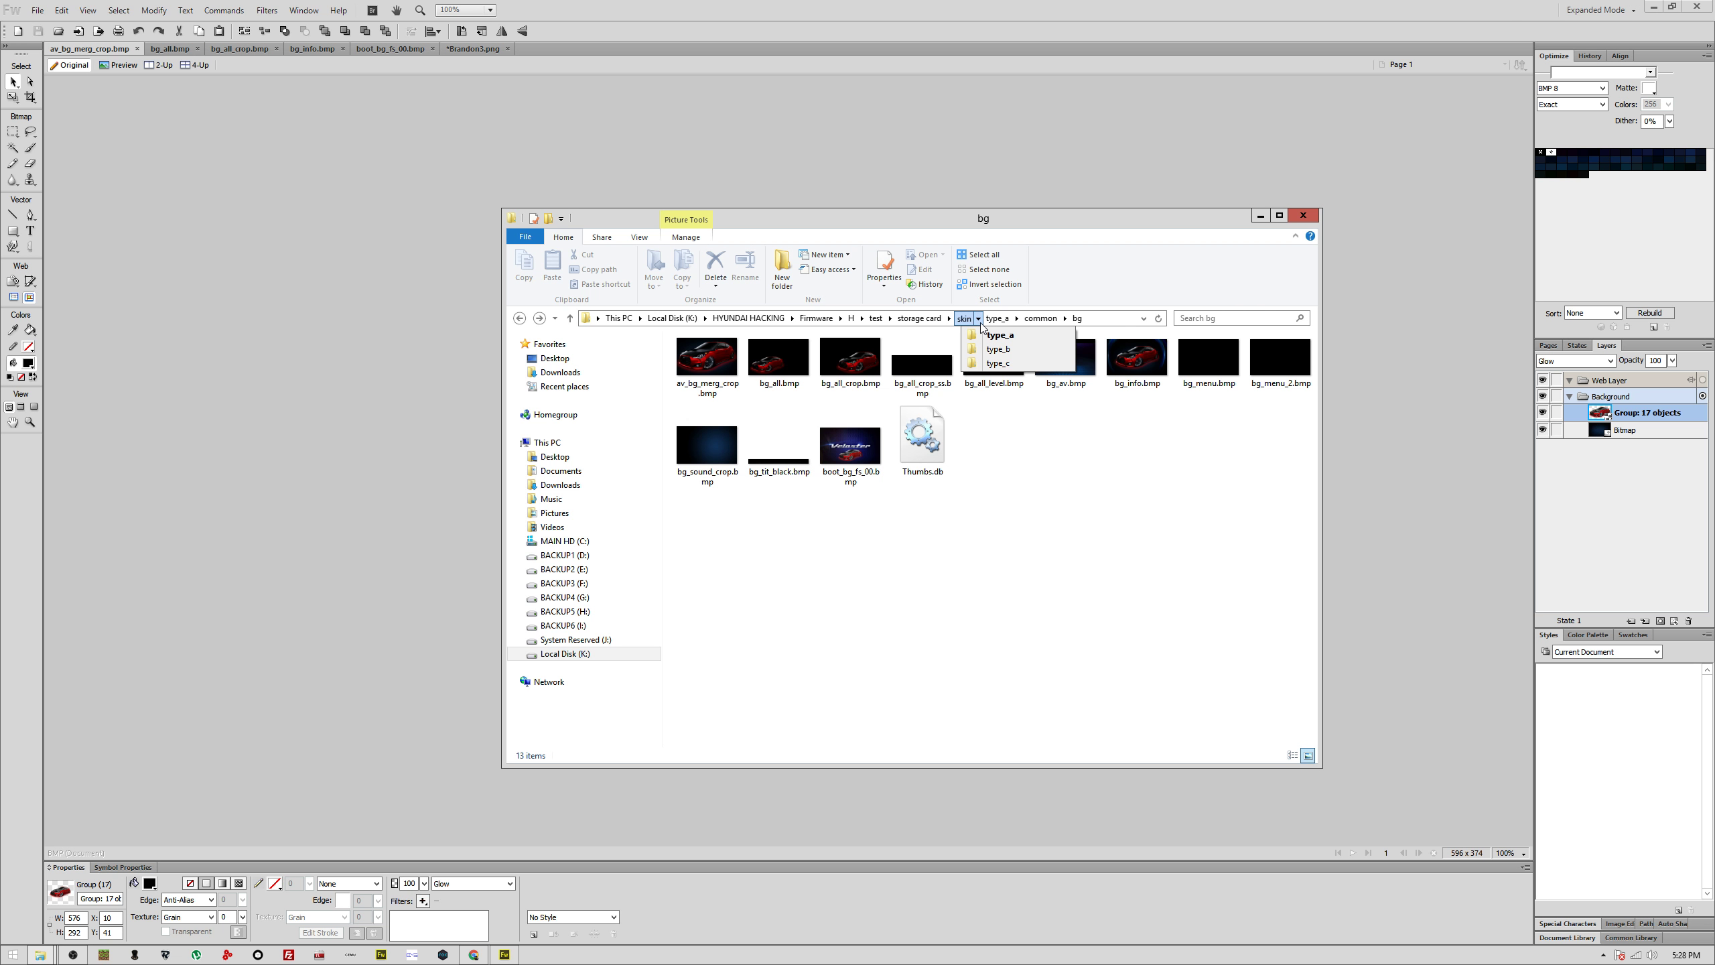
left_click(997, 318)
key("Down")
key("Return")
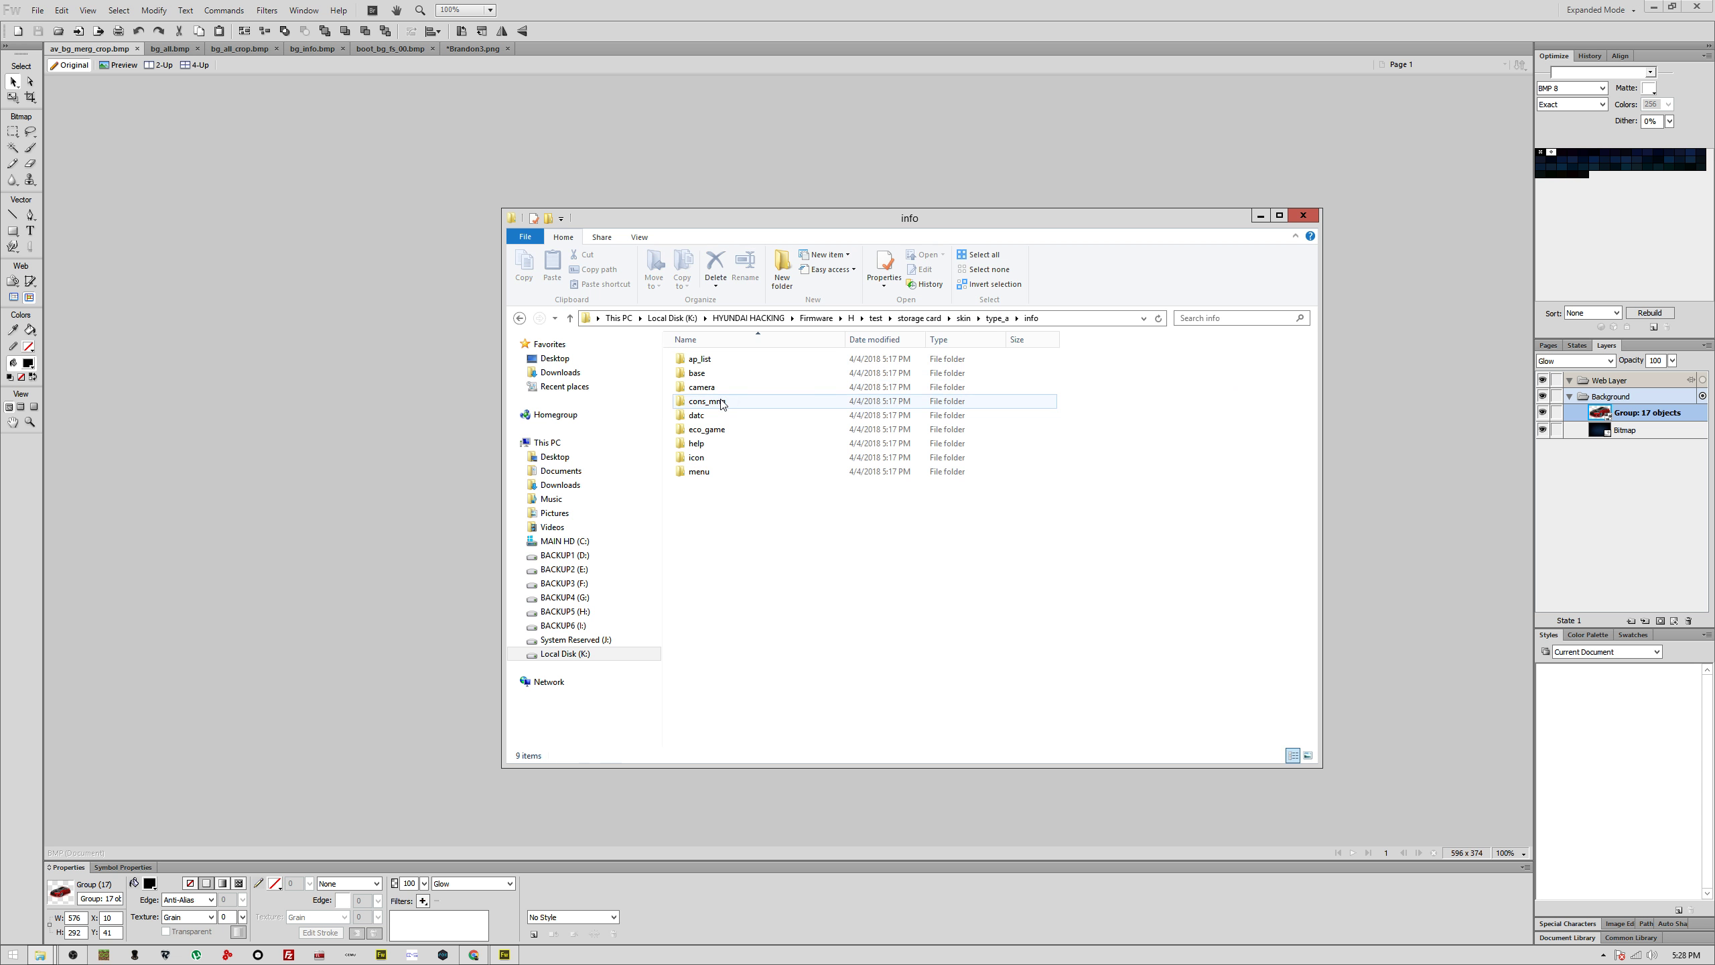
key("Down")
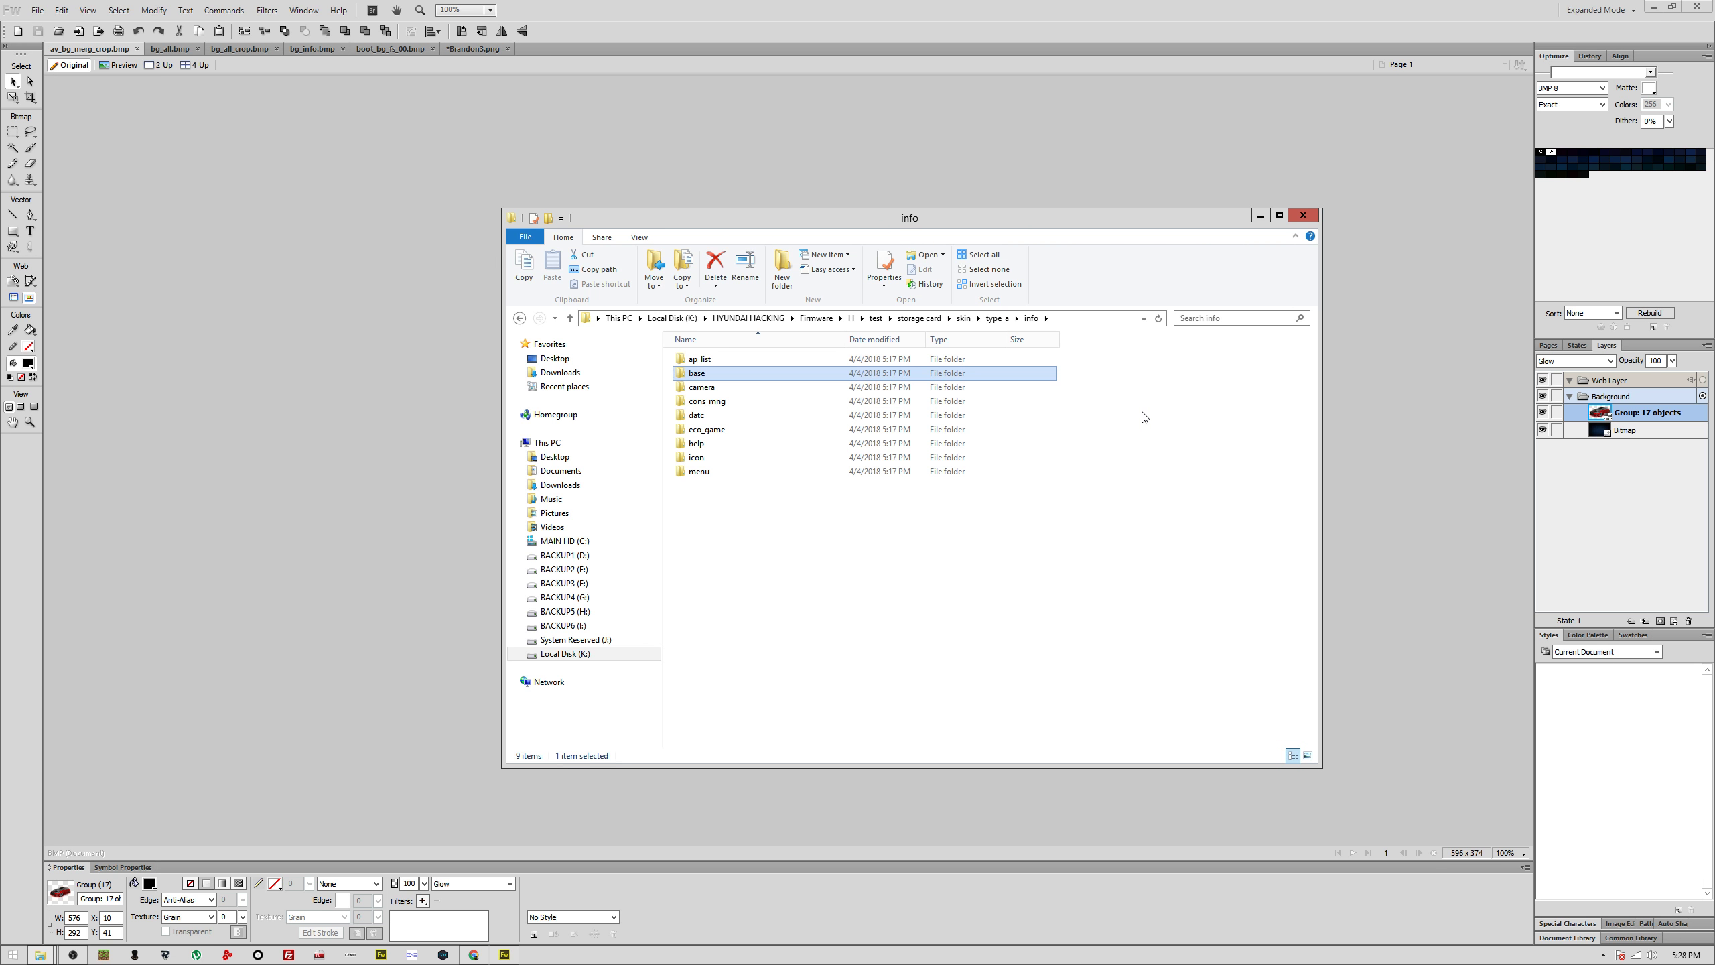
key("Up")
key("Return")
key("BackSpace")
key("Down")
key("Return")
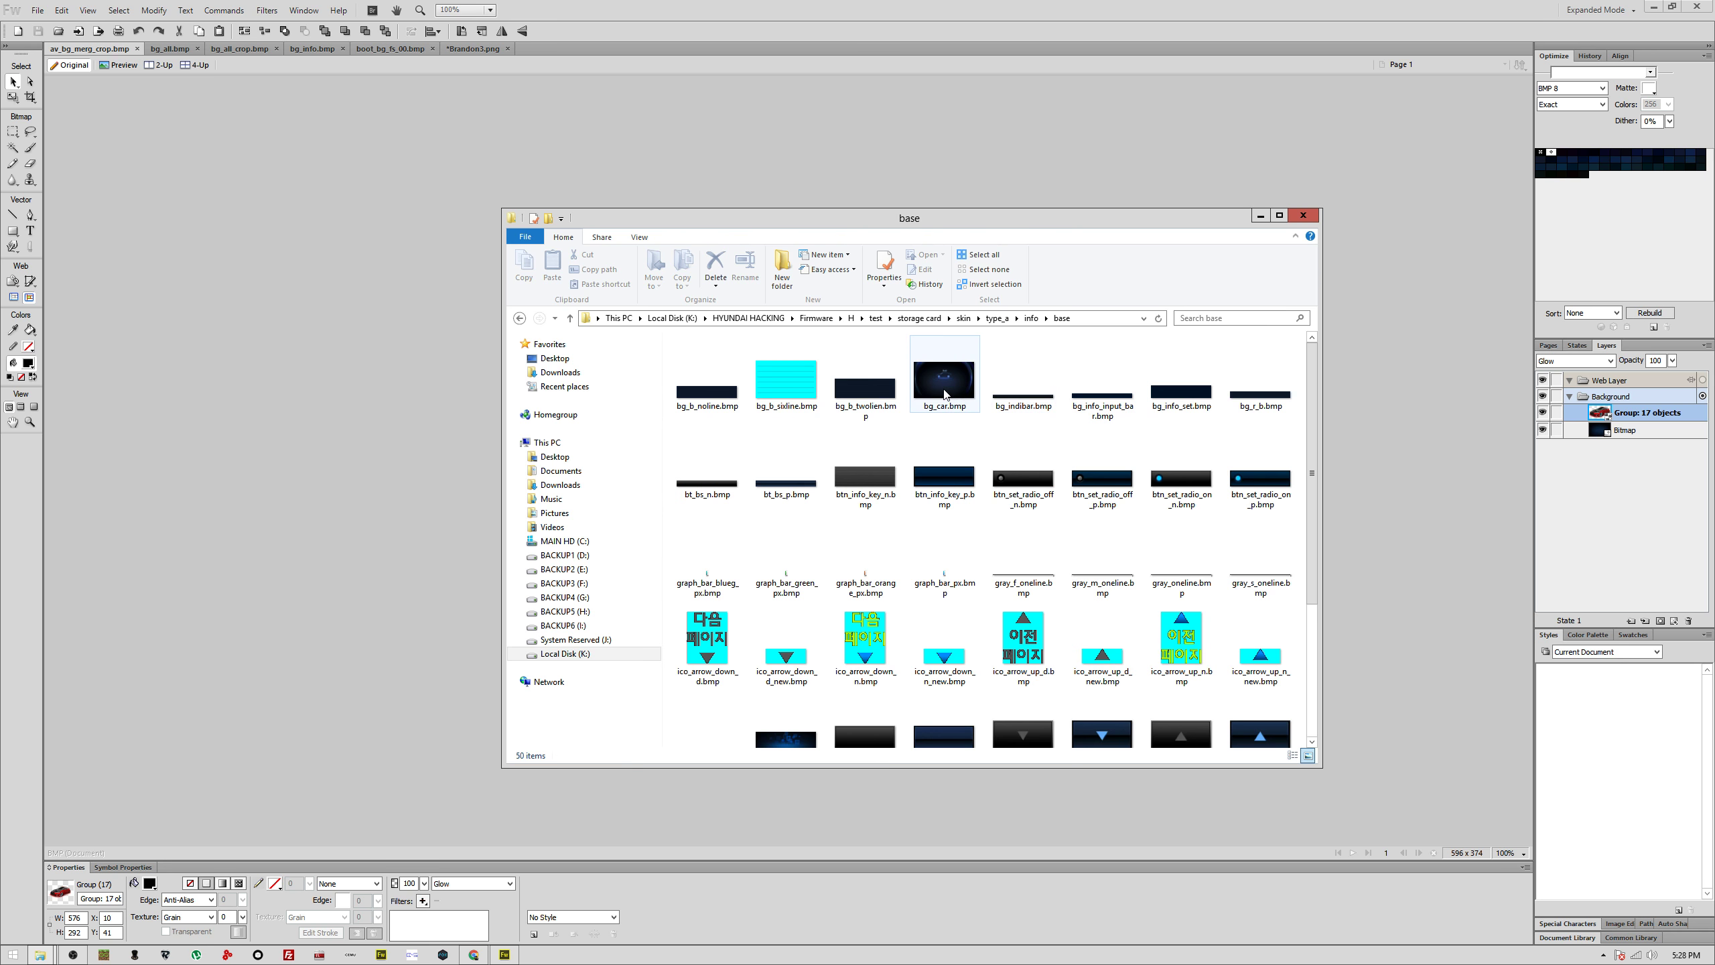
Step: View bg_car.bmp in Windows Photo Viewer, close it and check the remaining images in the base folder
right_click(944, 394)
left_click(957, 400)
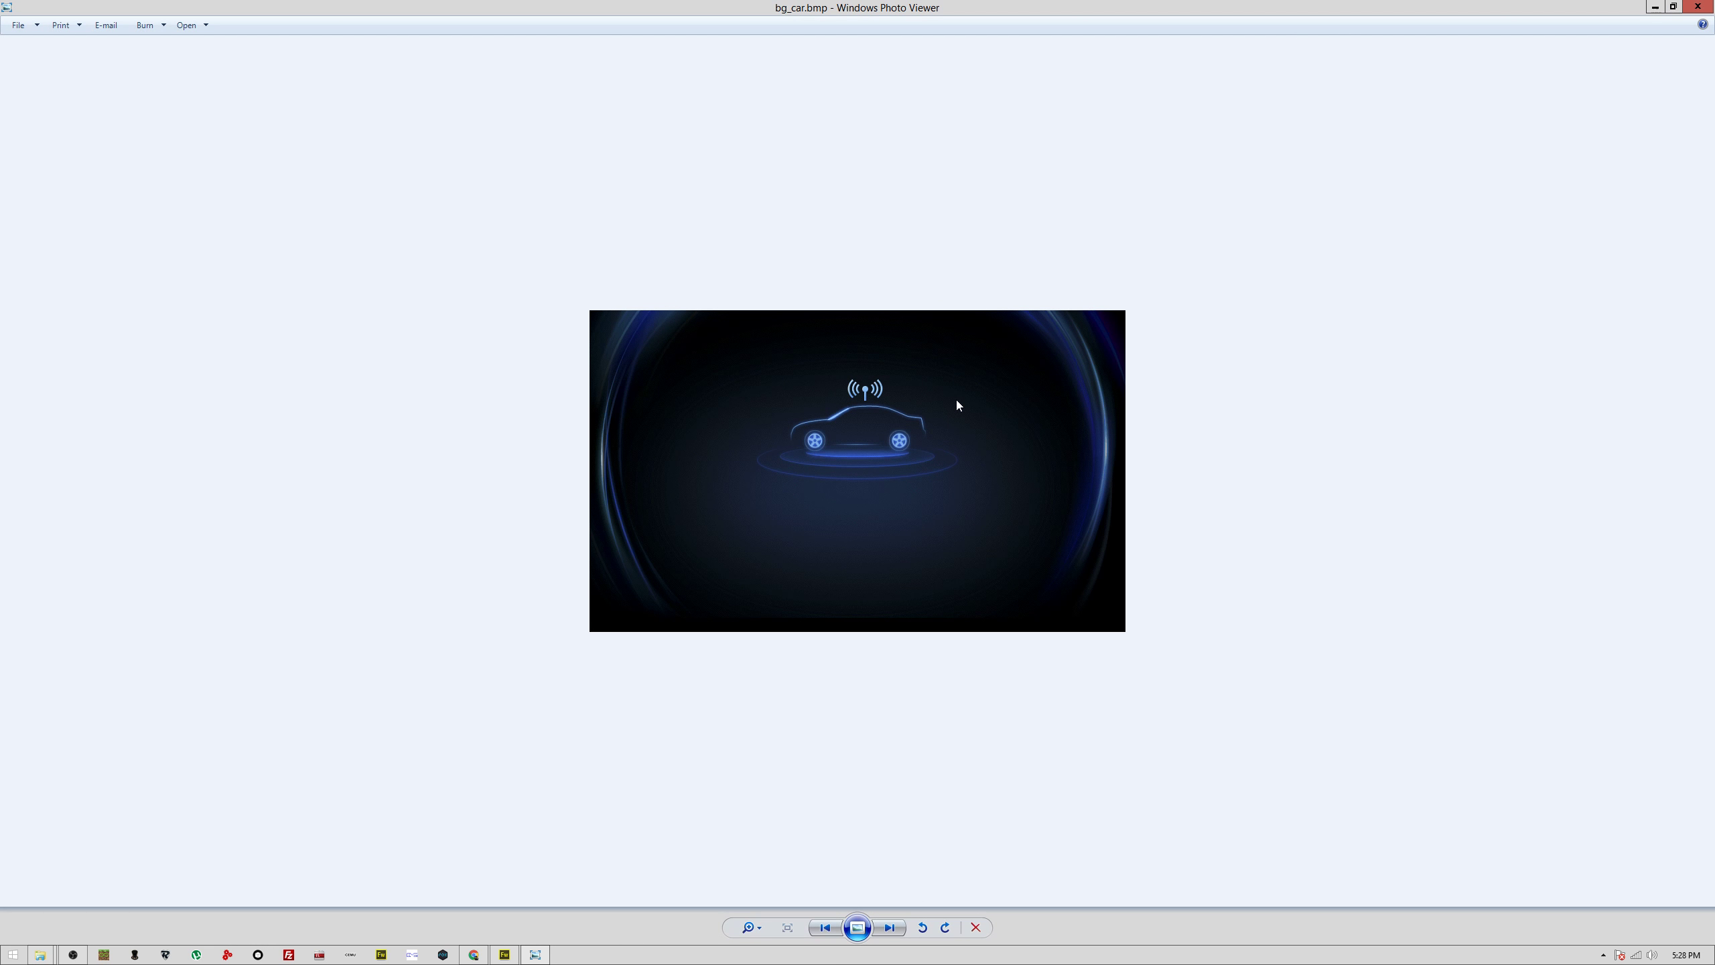
left_click(1698, 6)
scroll(725, 423, "down", 2)
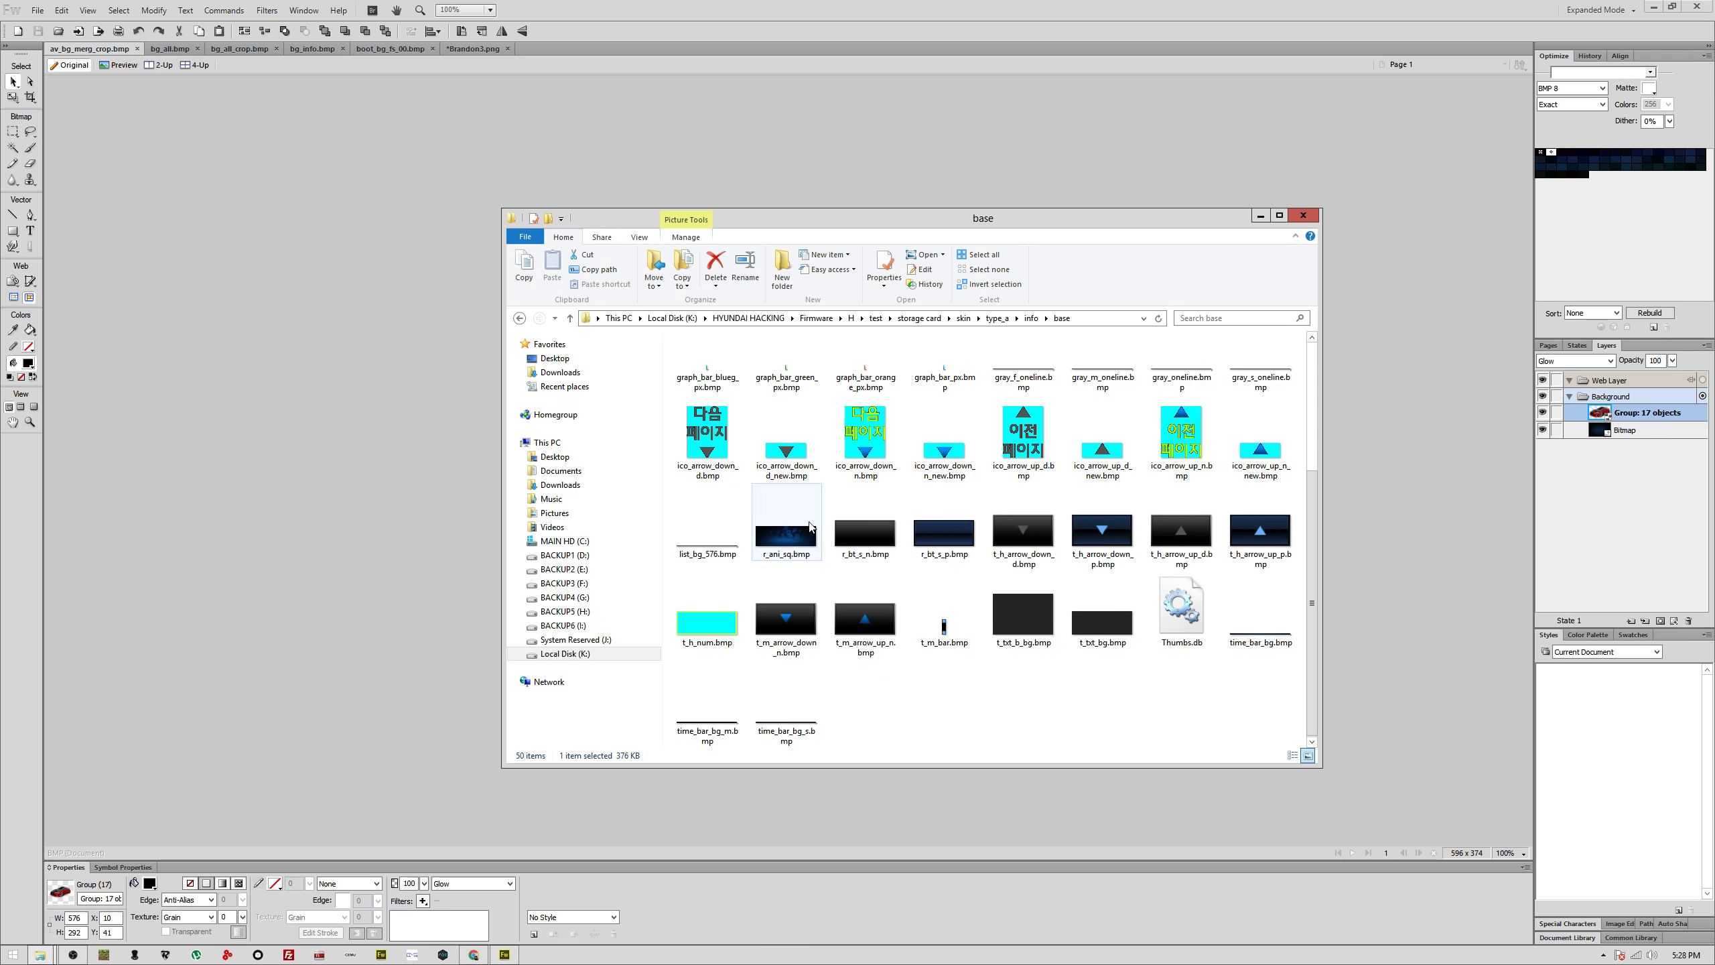
Step: Look through the images in the camera, cons_mng and datc folders inside info
key("alt+Up")
key("Down")
key("Return")
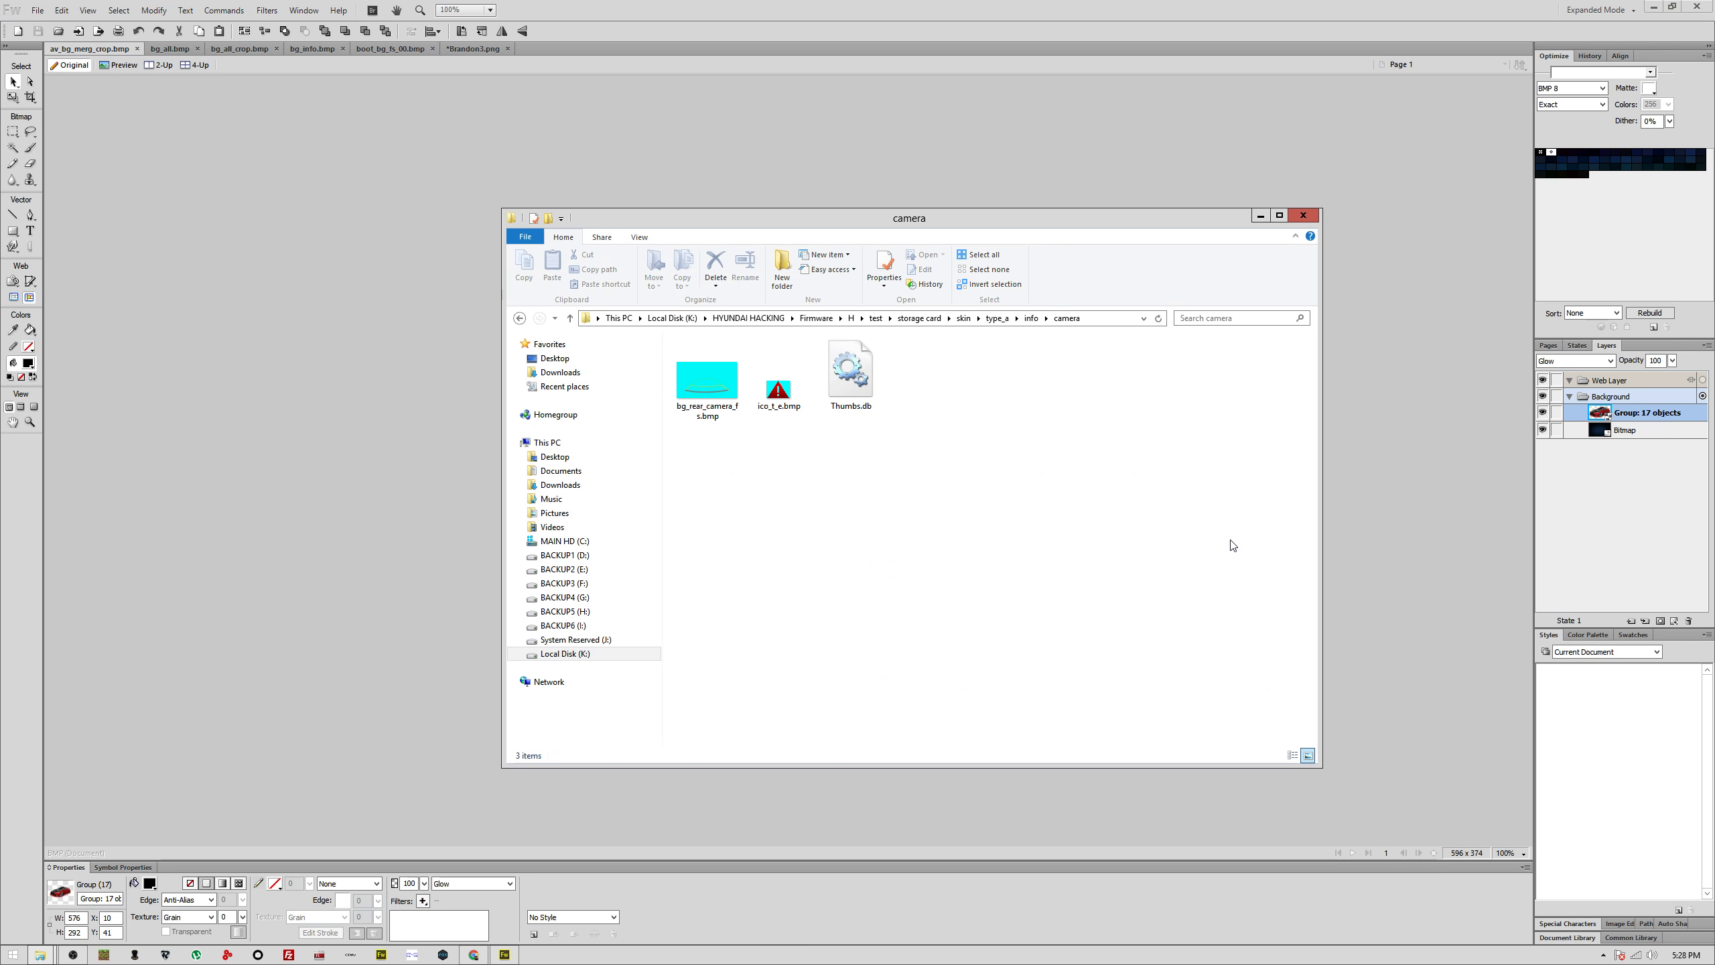
key("alt+Up")
key("Down")
key("Return")
key("alt+Up")
key("Down")
key("Return")
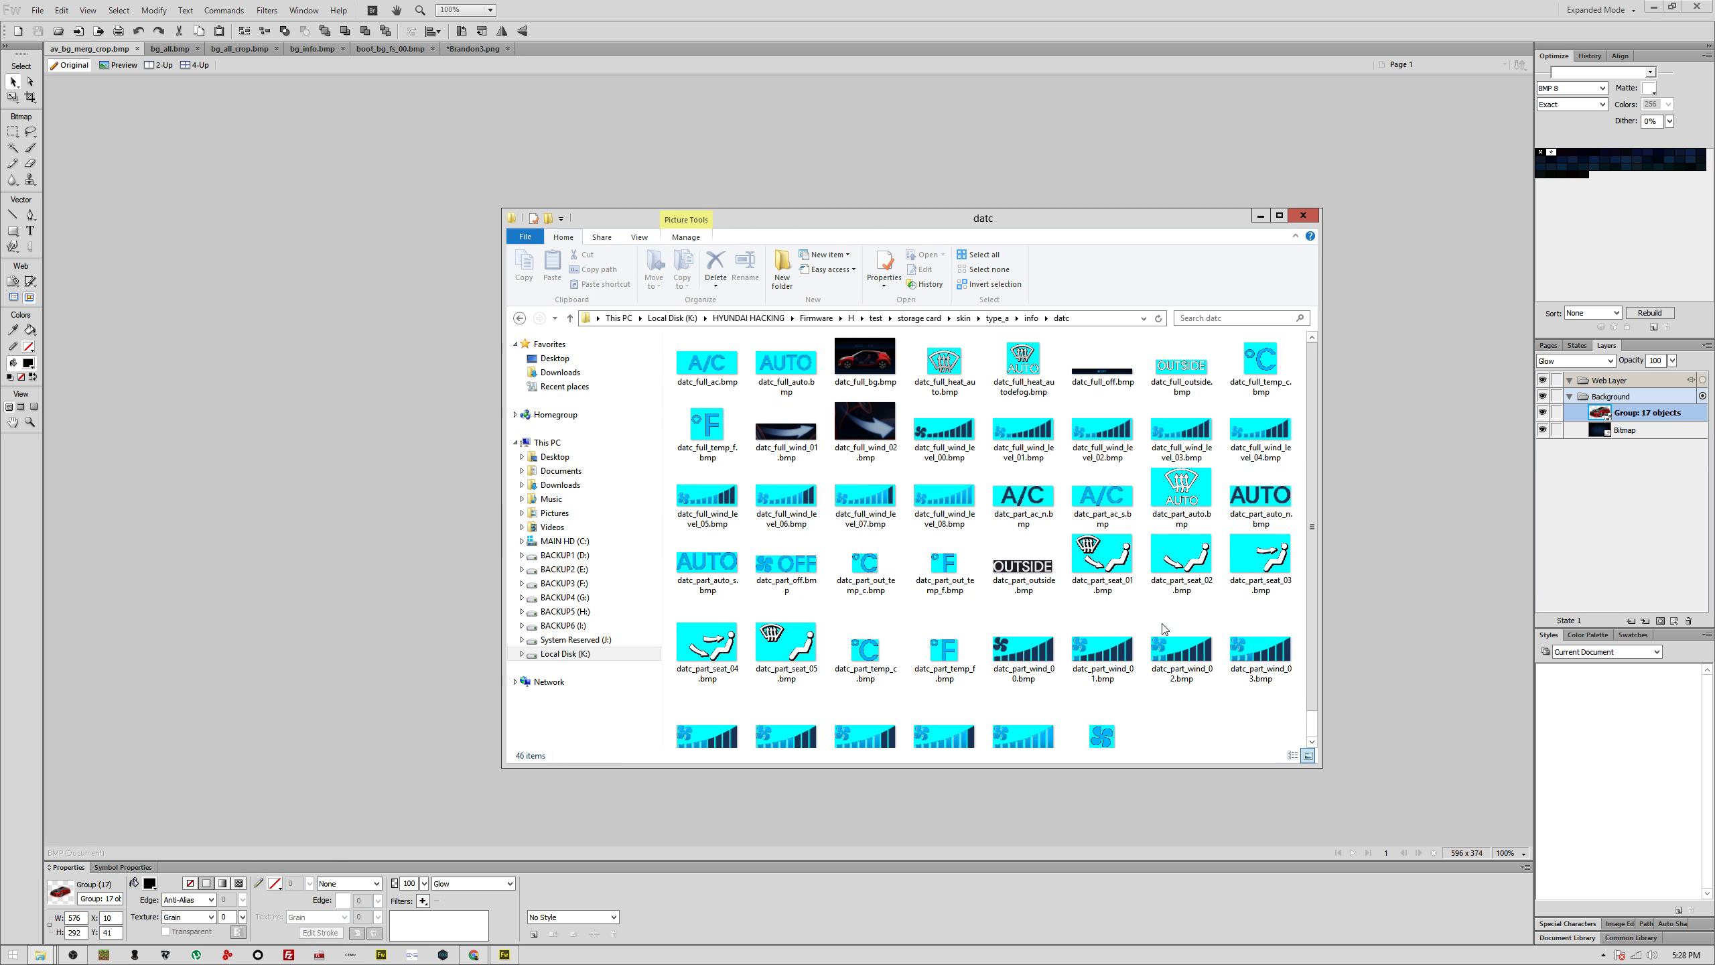
scroll(918, 561, "down", 1)
Step: Look through the images in the eco_game, help, icon and menu folders inside info
key("alt+Up")
key("Down")
key("Return")
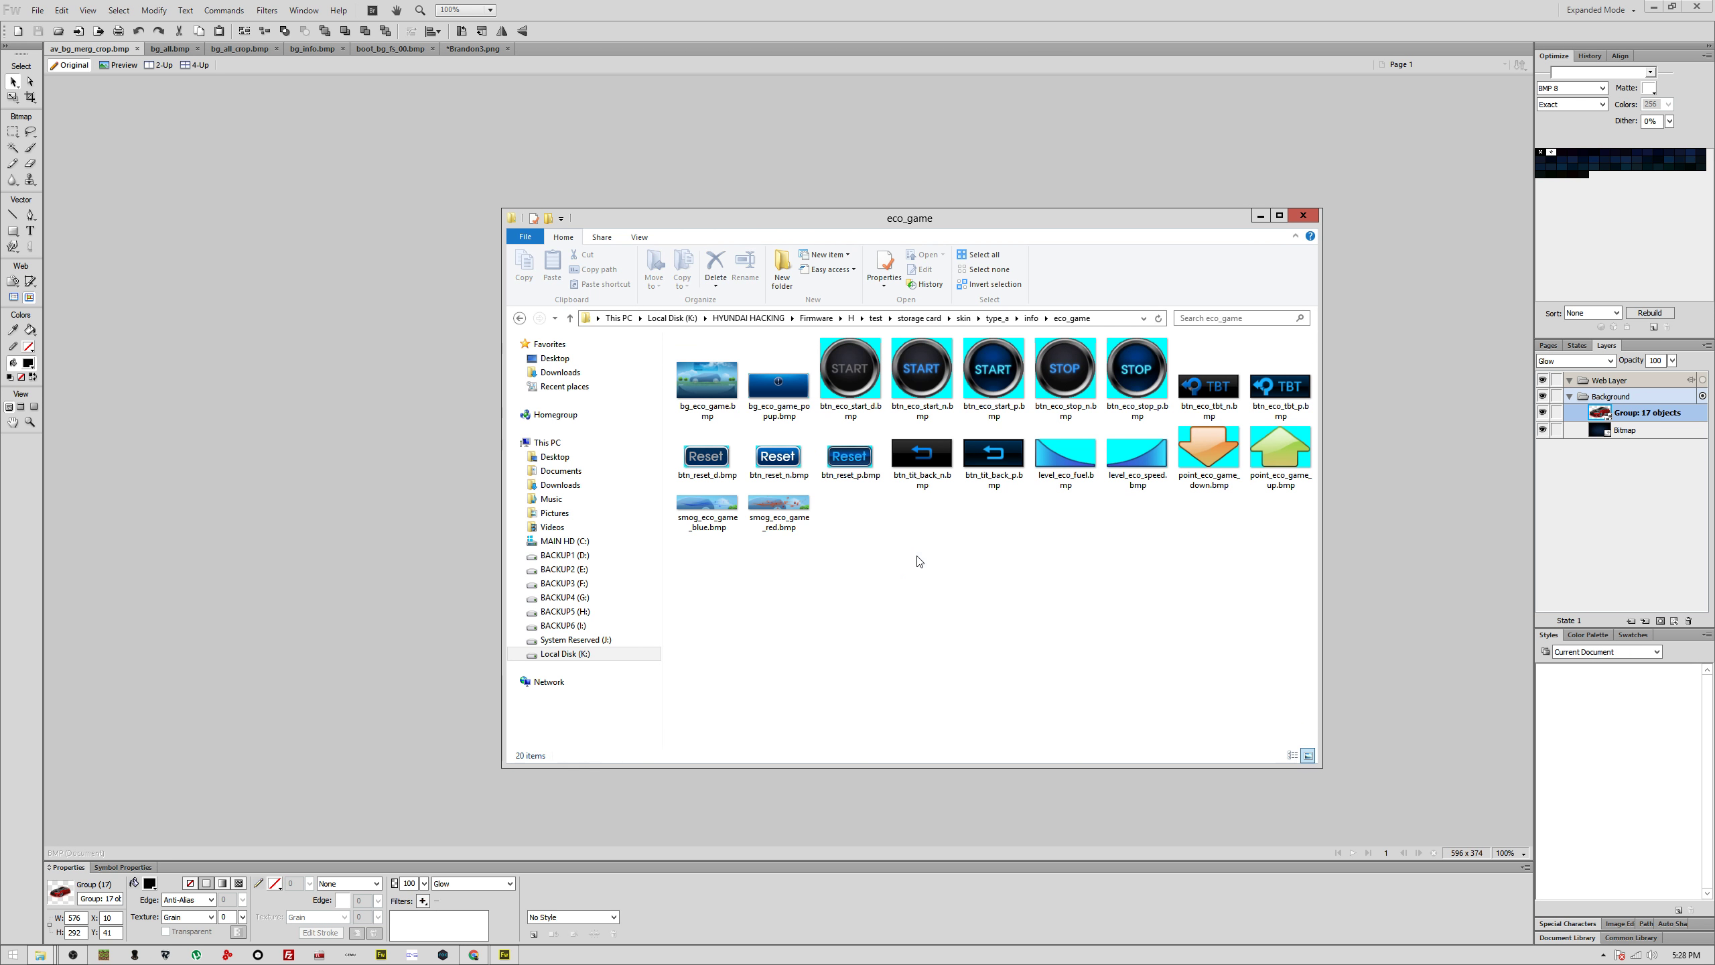
key("alt+Up")
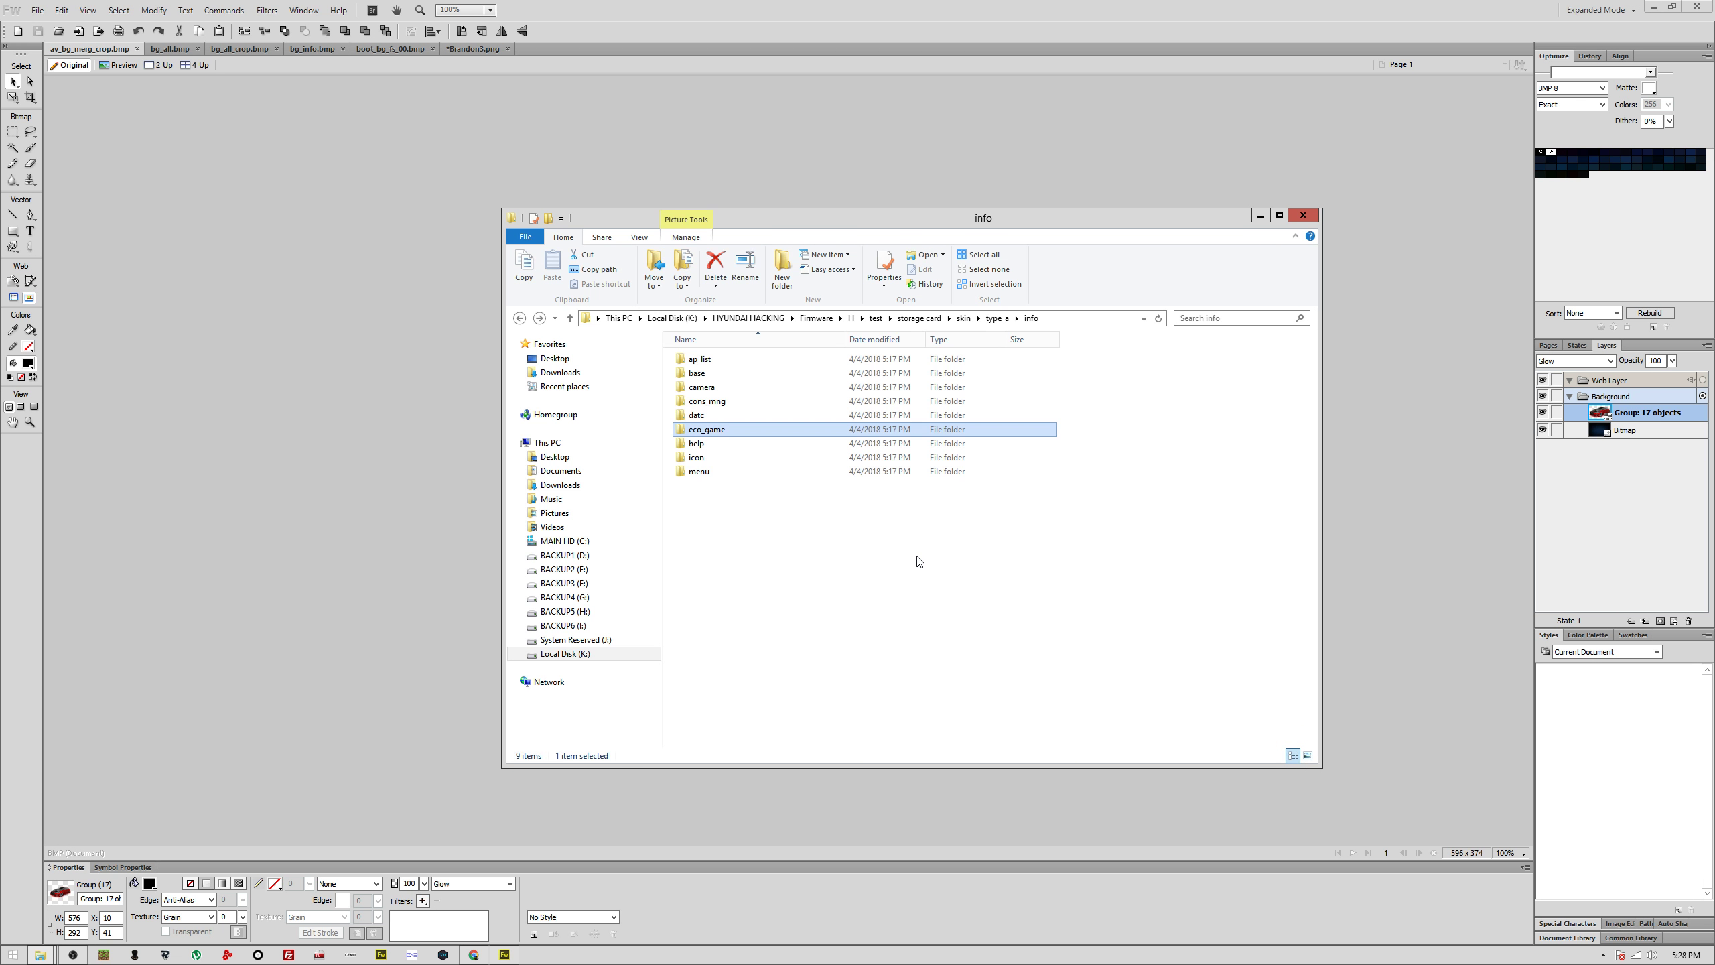
key("Down")
key("Return")
key("alt+Up")
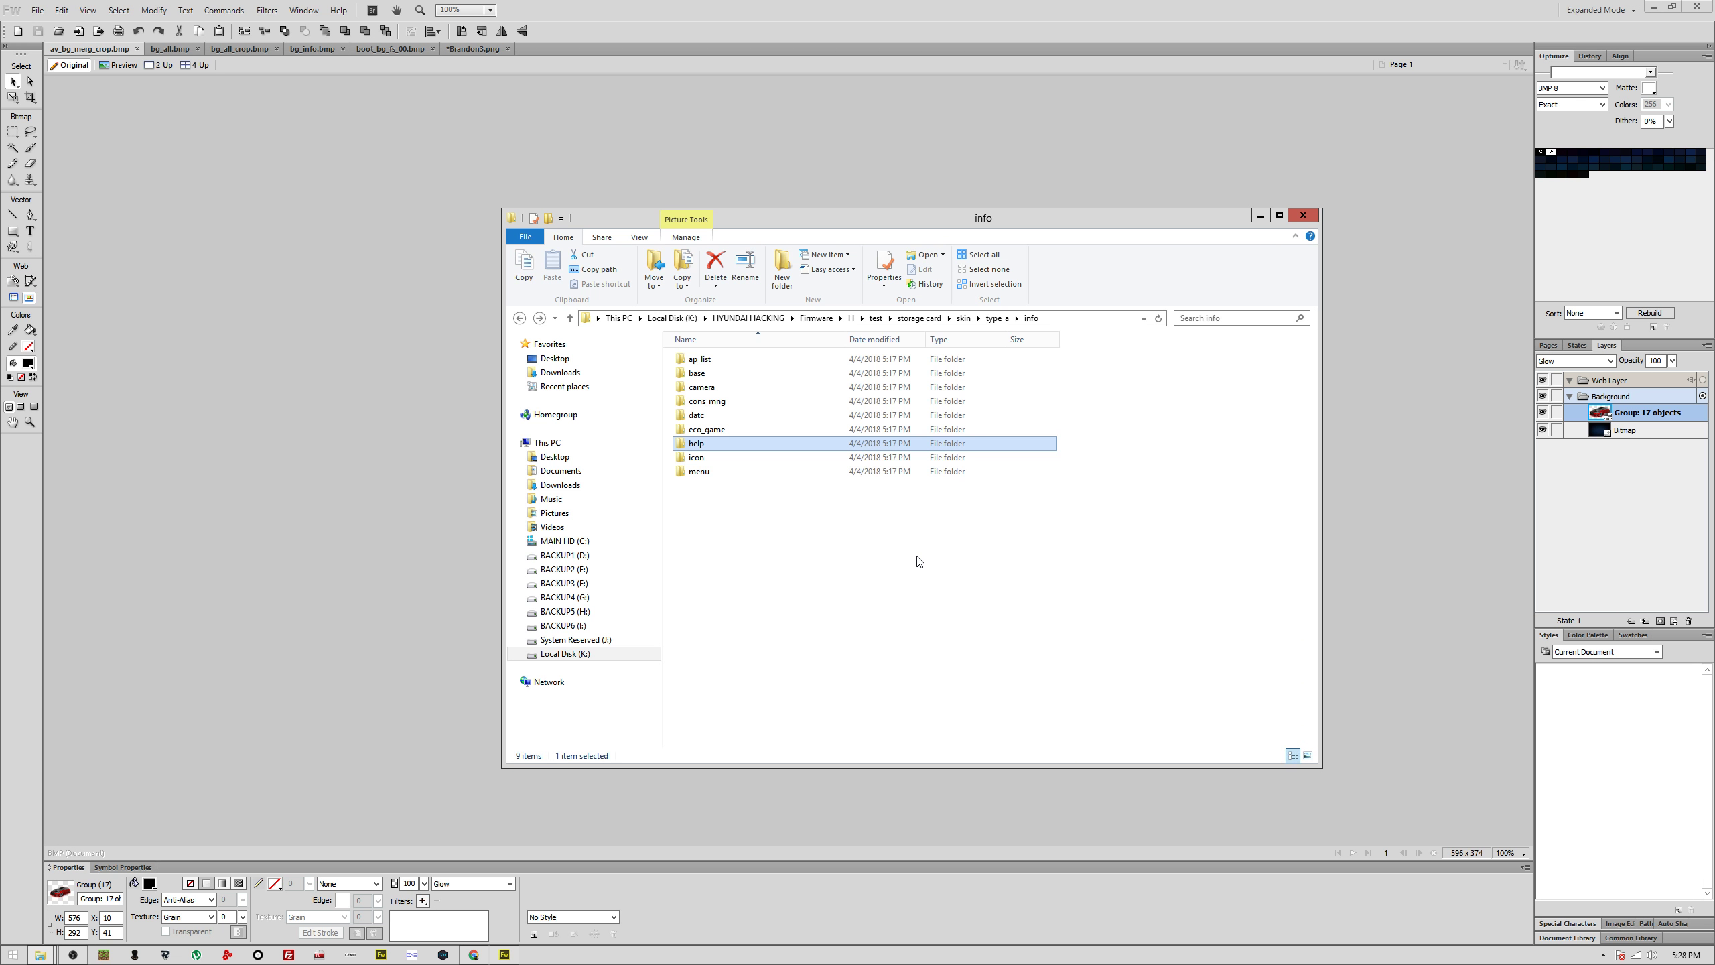
key("Down")
key("Return")
key("alt+Up")
key("Down")
key("Return")
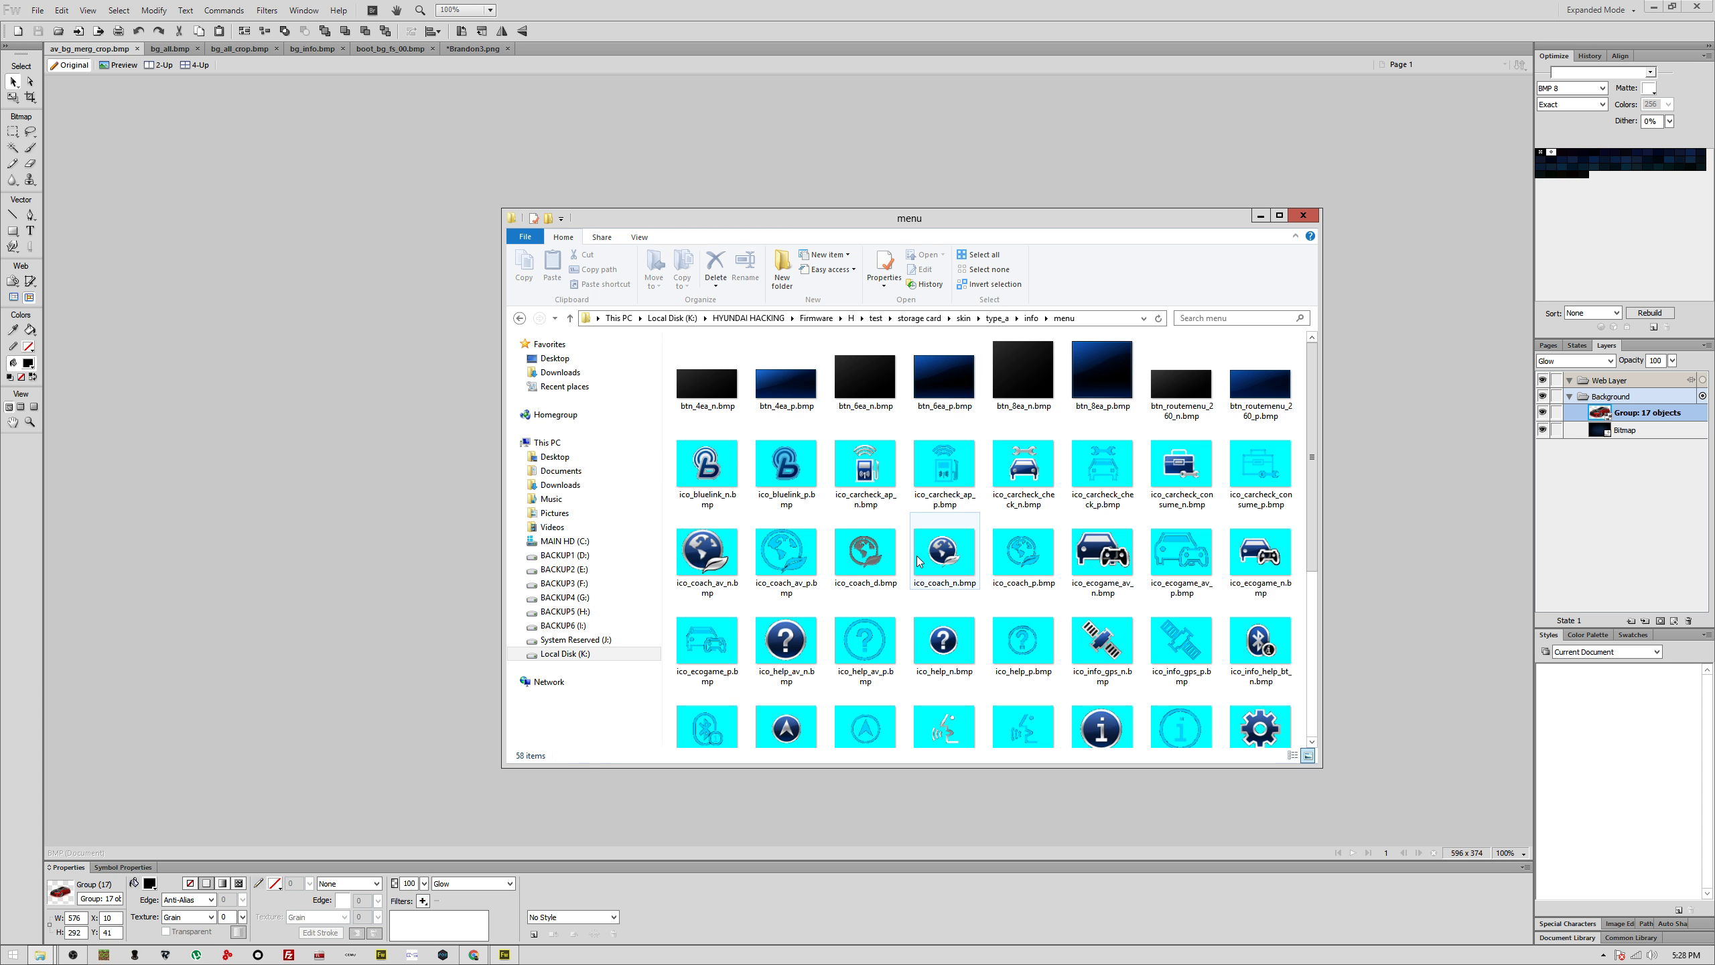
scroll(919, 561, "down", 5)
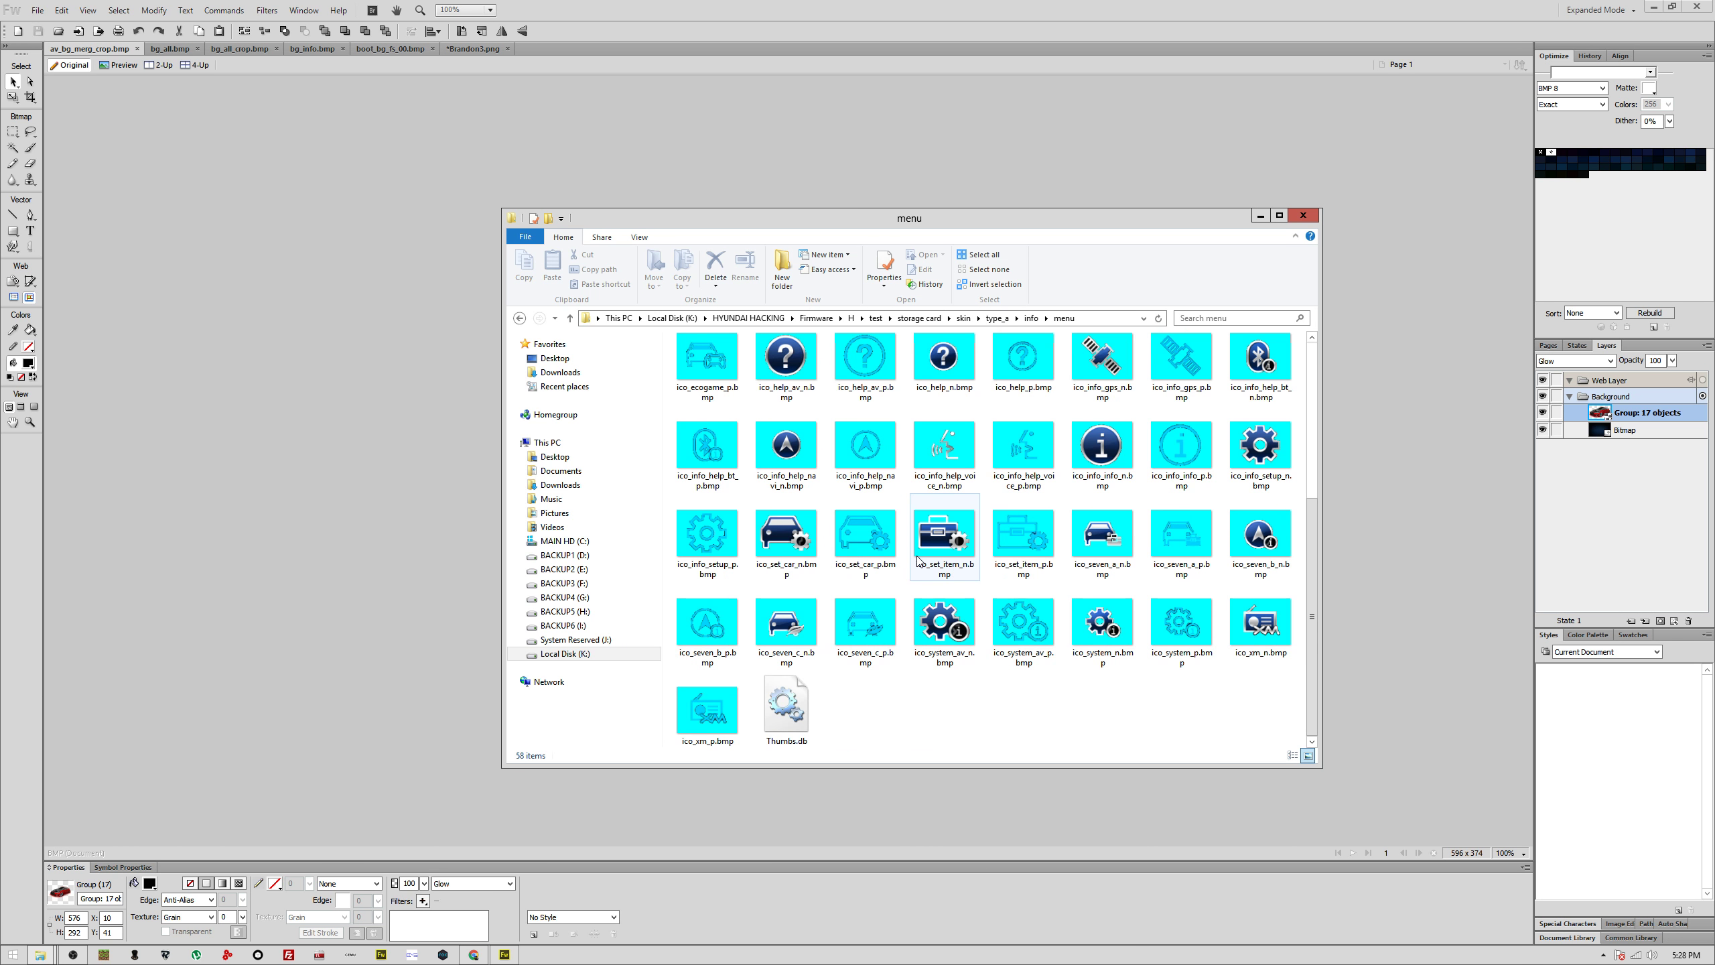
Step: Return to type_a and open the HMC65 folder inside service
key("alt+Up")
key("alt+Up")
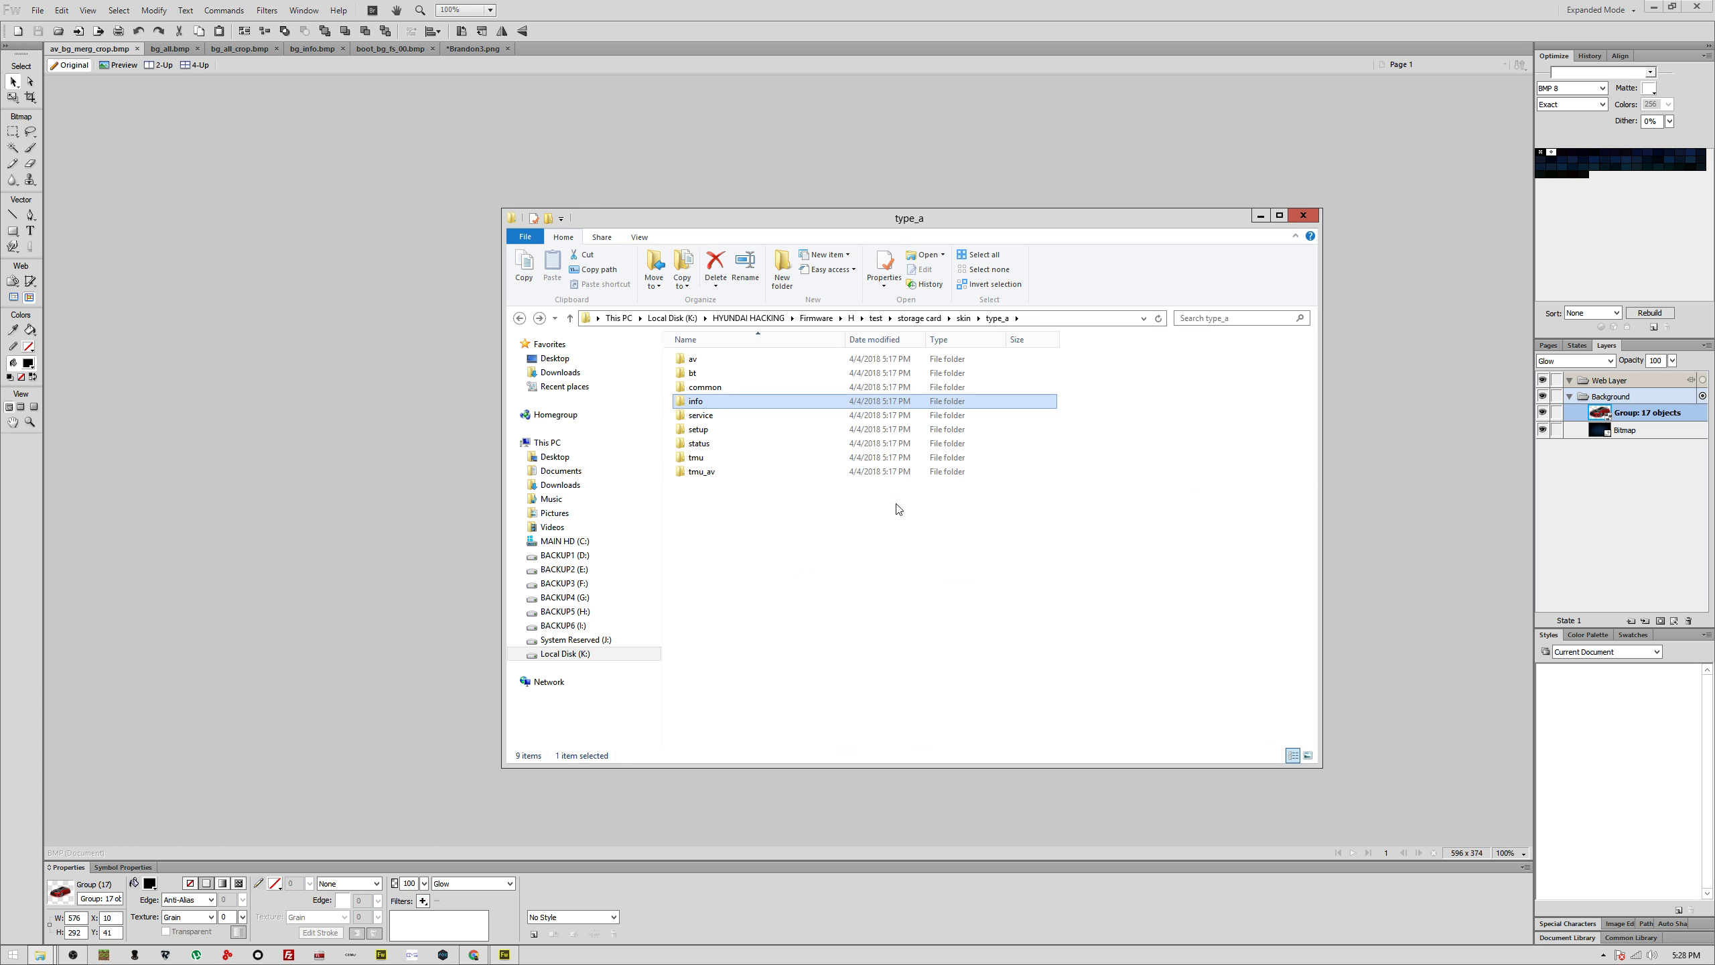
double_click(718, 416)
double_click(702, 359)
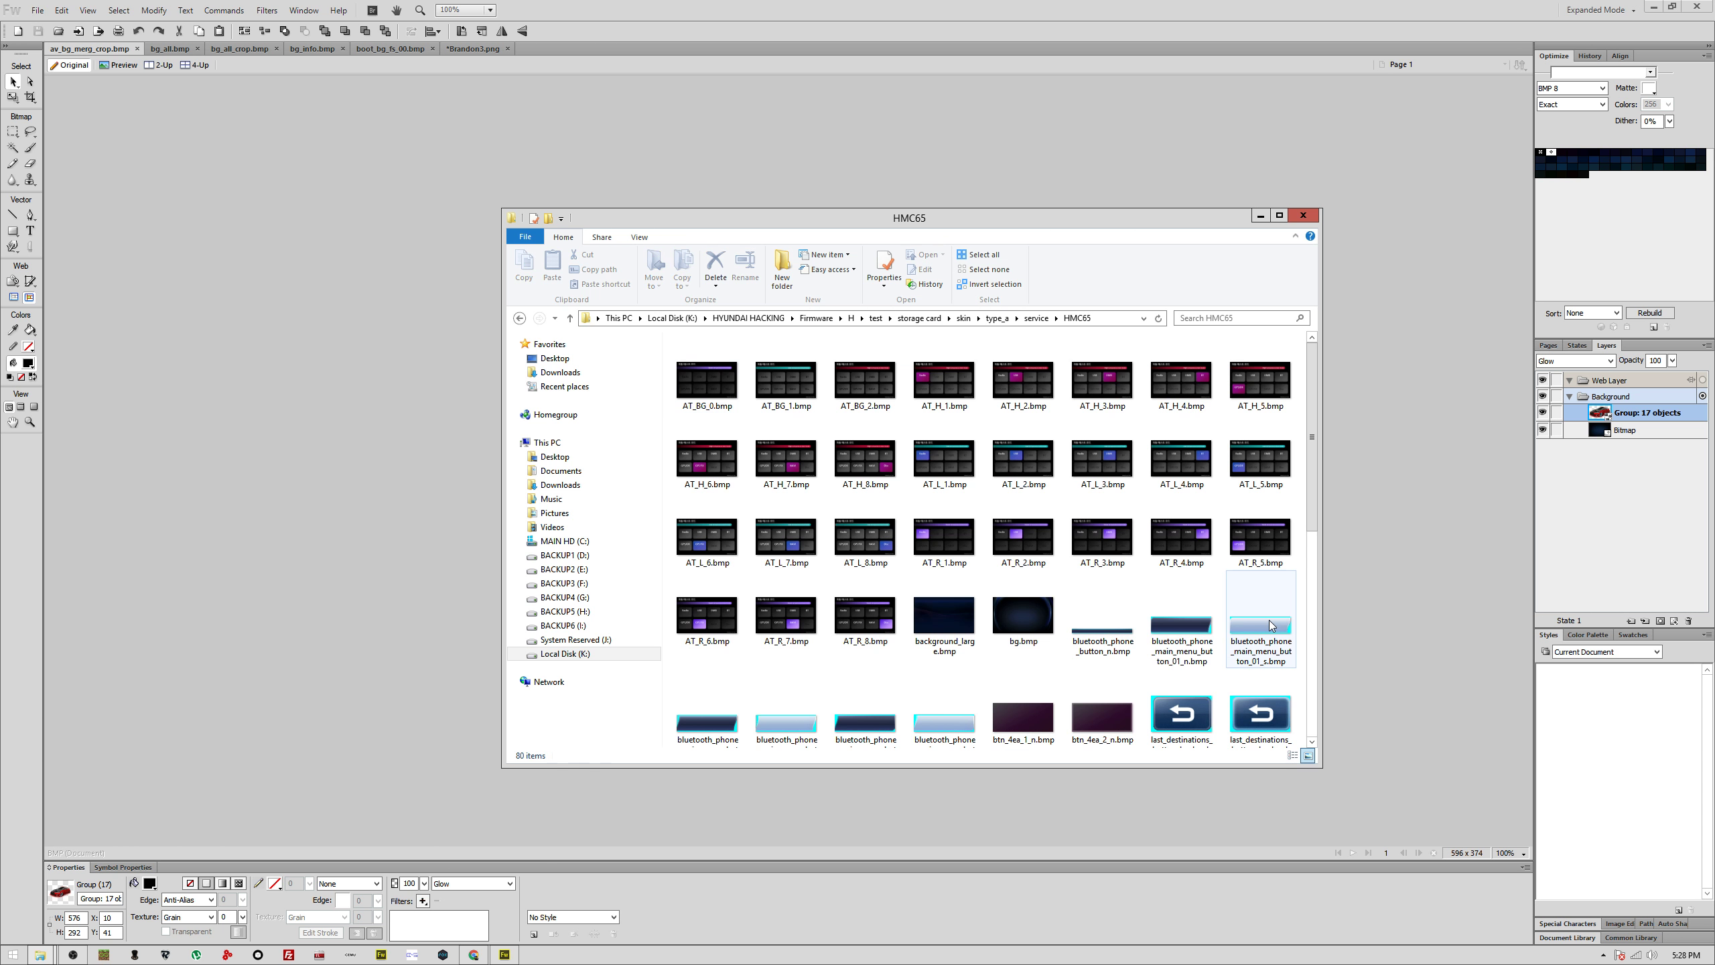
Step: Preview AT_BG_0.bmp from the HMC65 folder, page through the following images and close the viewer
right_click(709, 389)
left_click(718, 396)
key("Right")
key("Right")
key("Right")
key("Right")
key("Right")
key("Right")
key("Right")
key("Right")
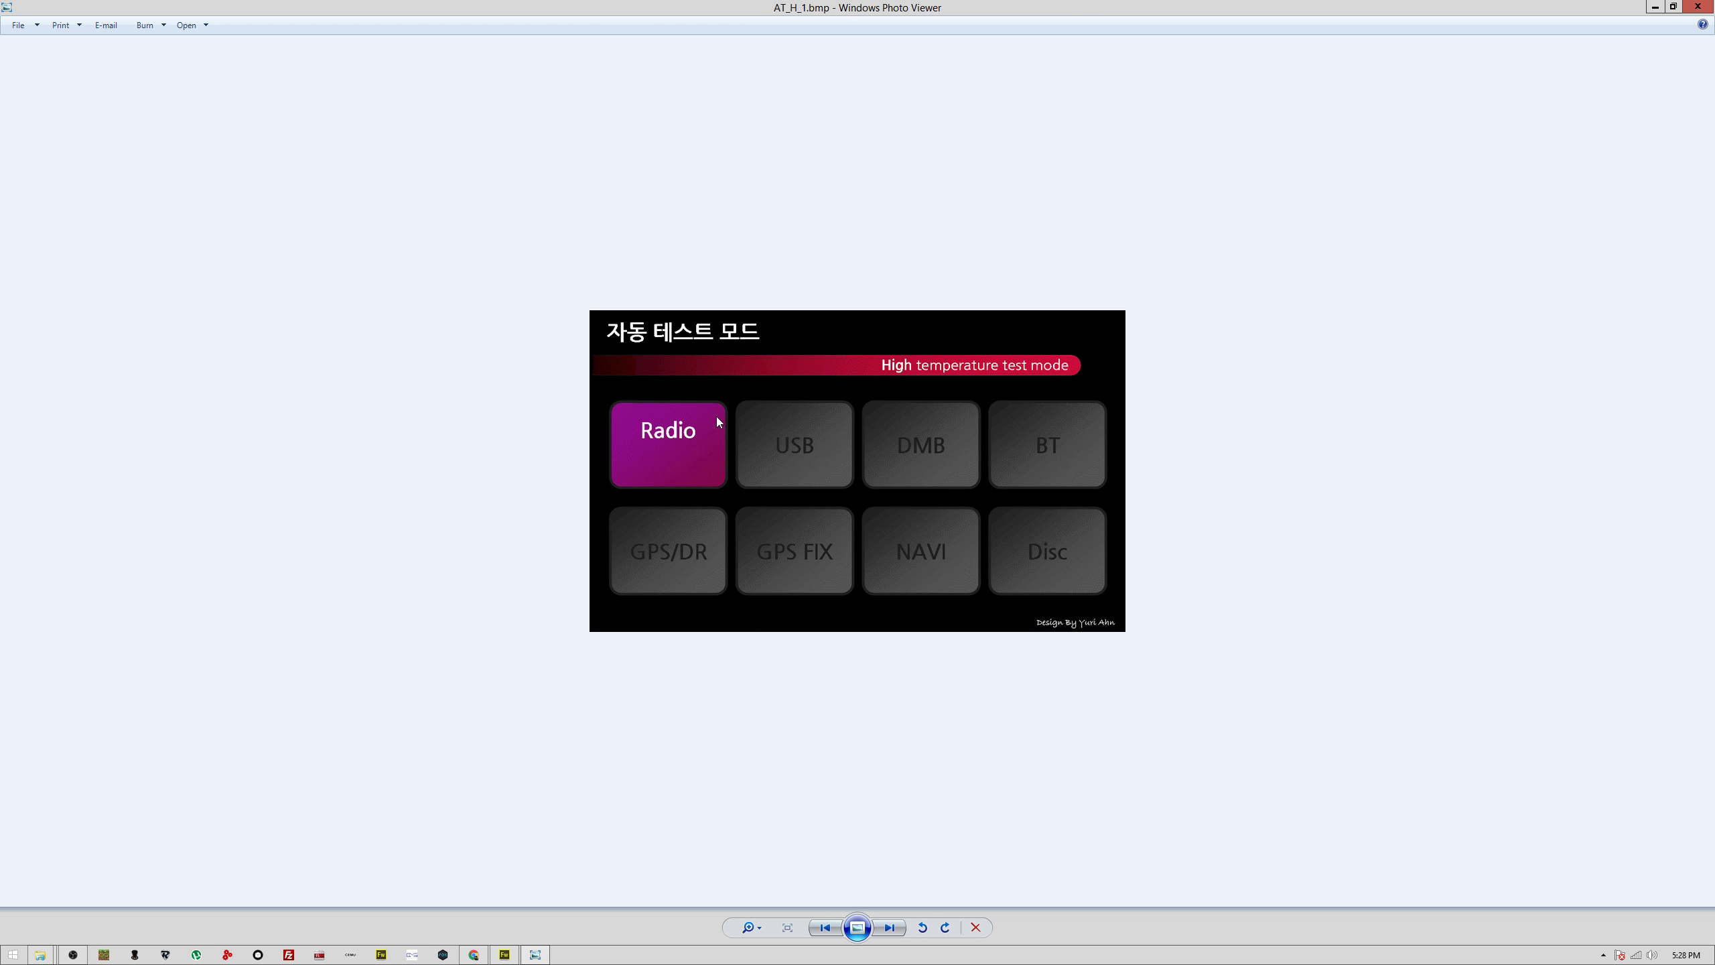
key("Right")
key("Right")
key("Right")
key("Right")
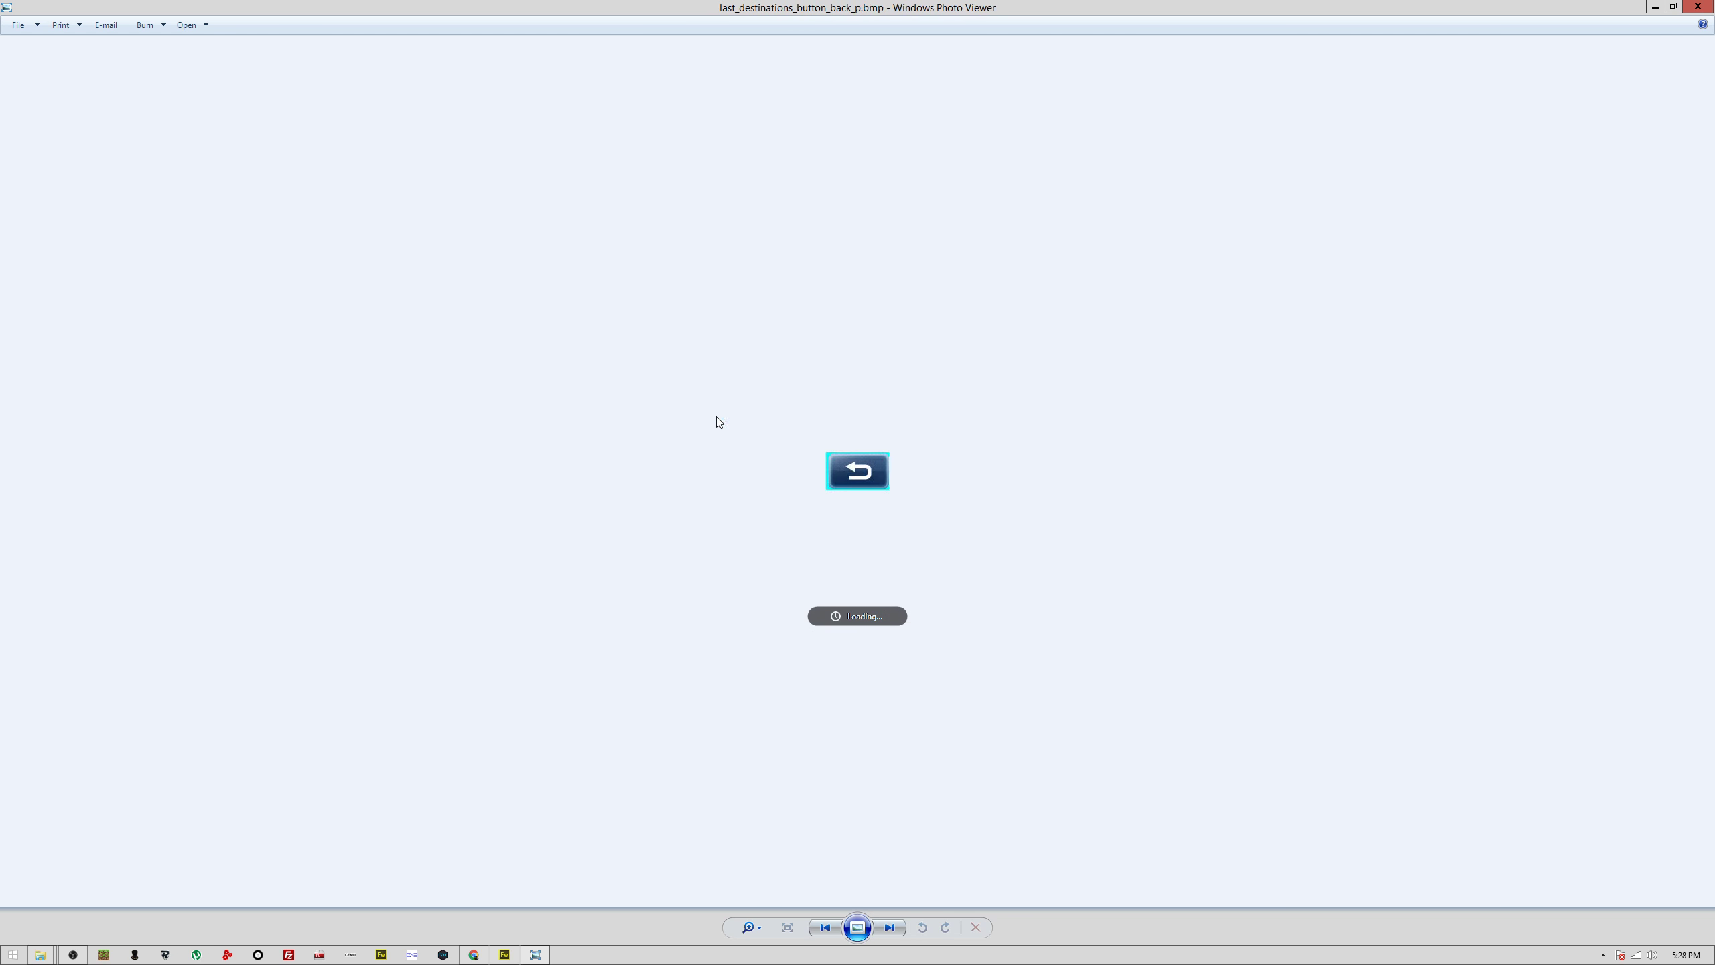
key("Right")
key("Right")
key("Right")
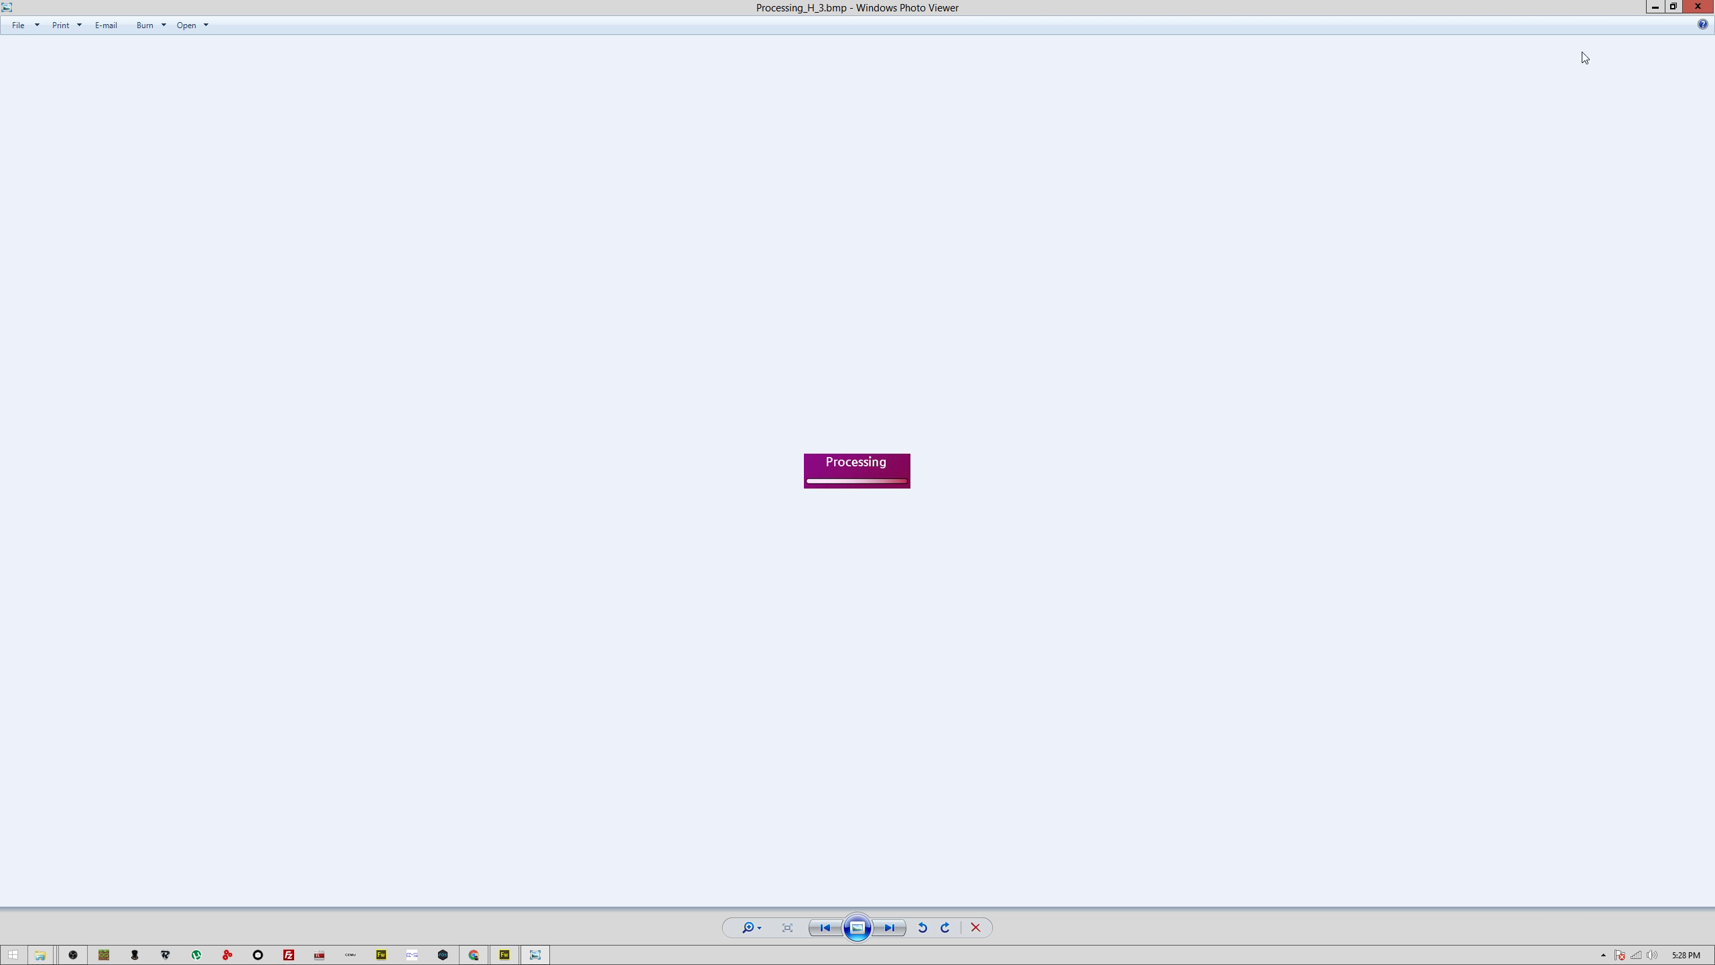
left_click(1696, 6)
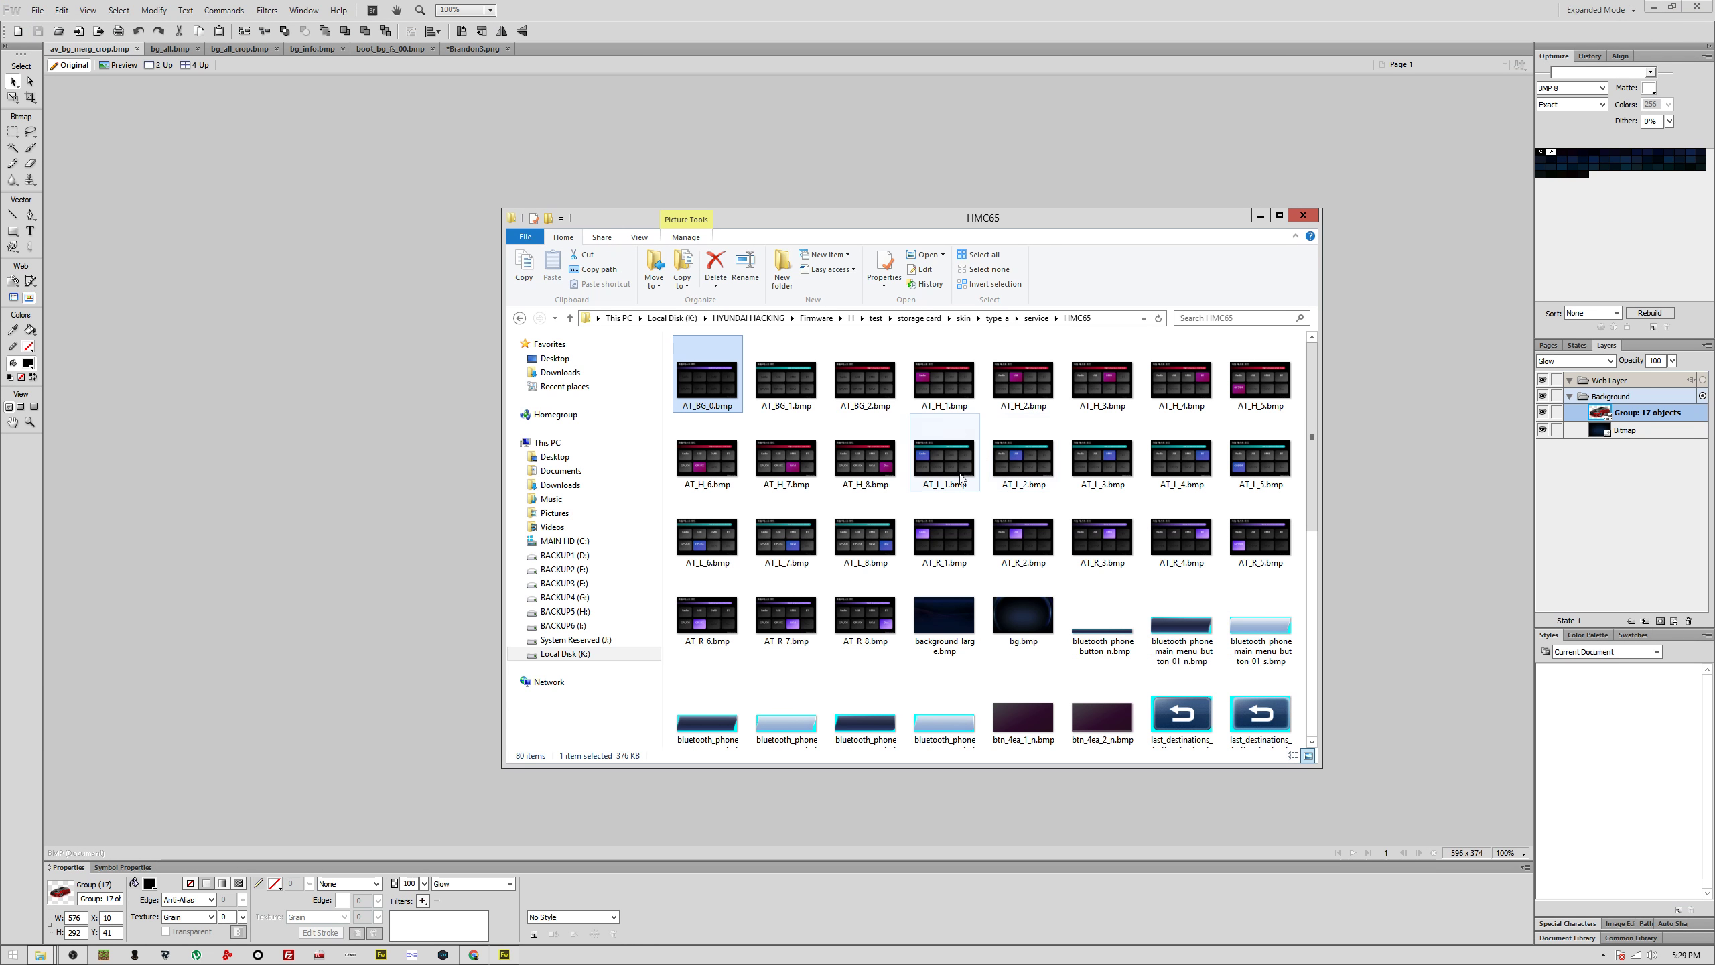
Step: Return to type_a, open the setup folder and check its display subfolder
key("BackSpace")
key("BackSpace")
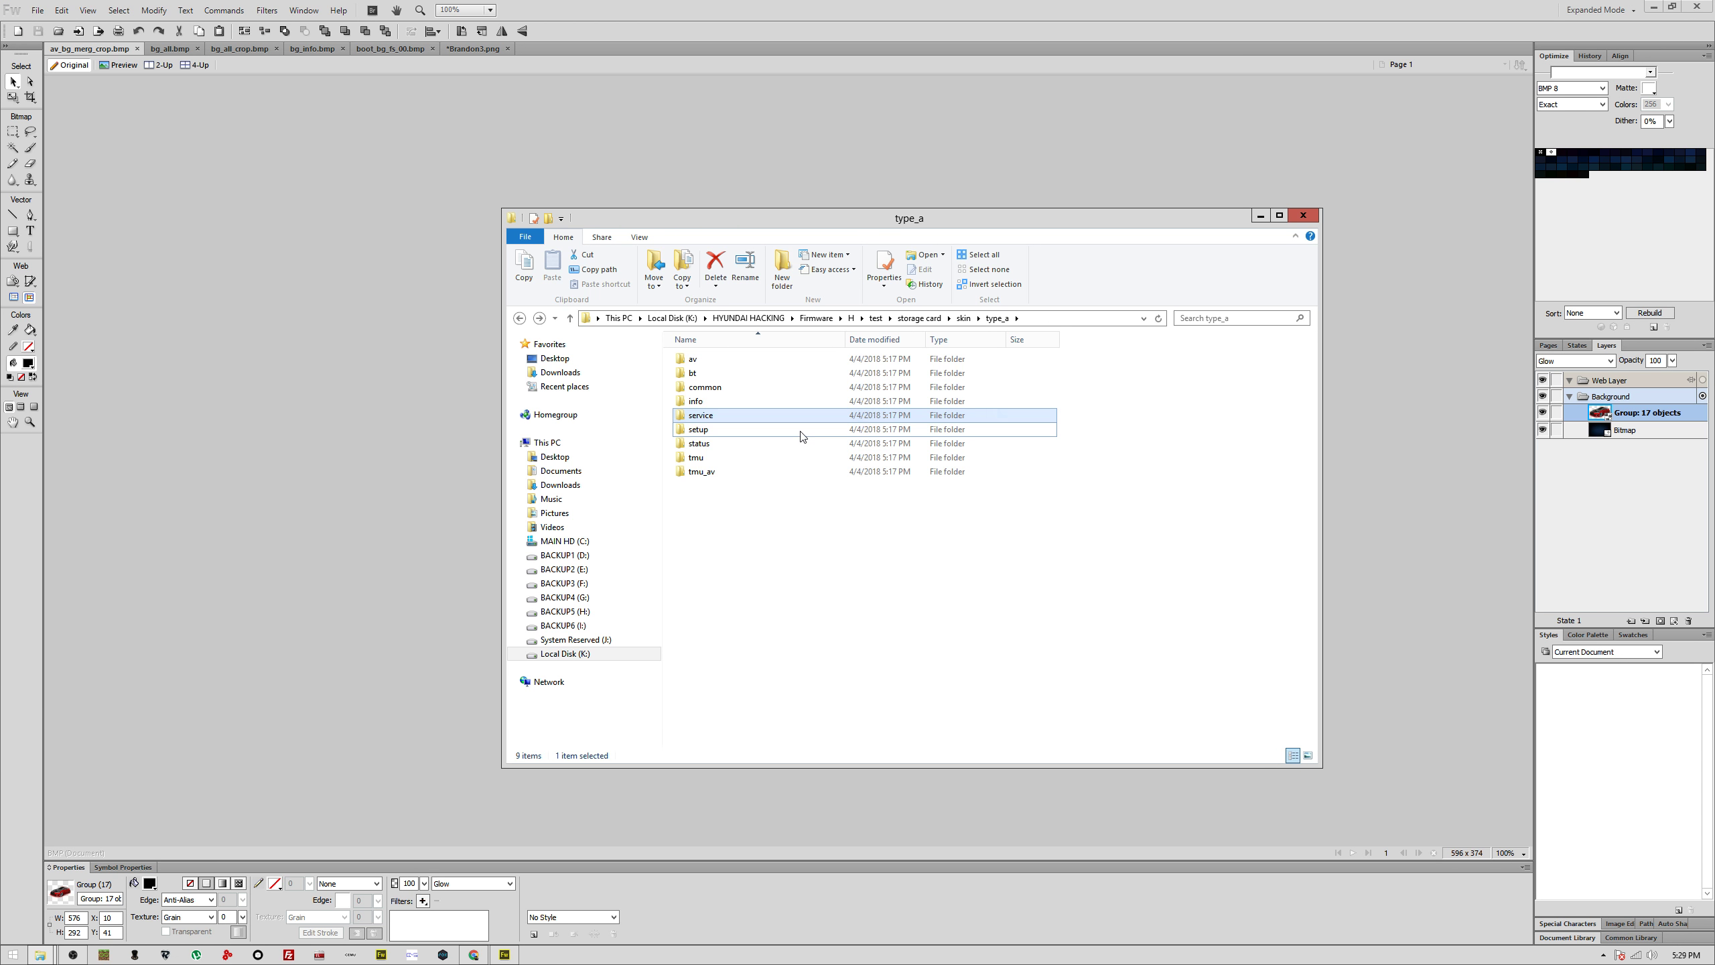
double_click(800, 432)
double_click(799, 387)
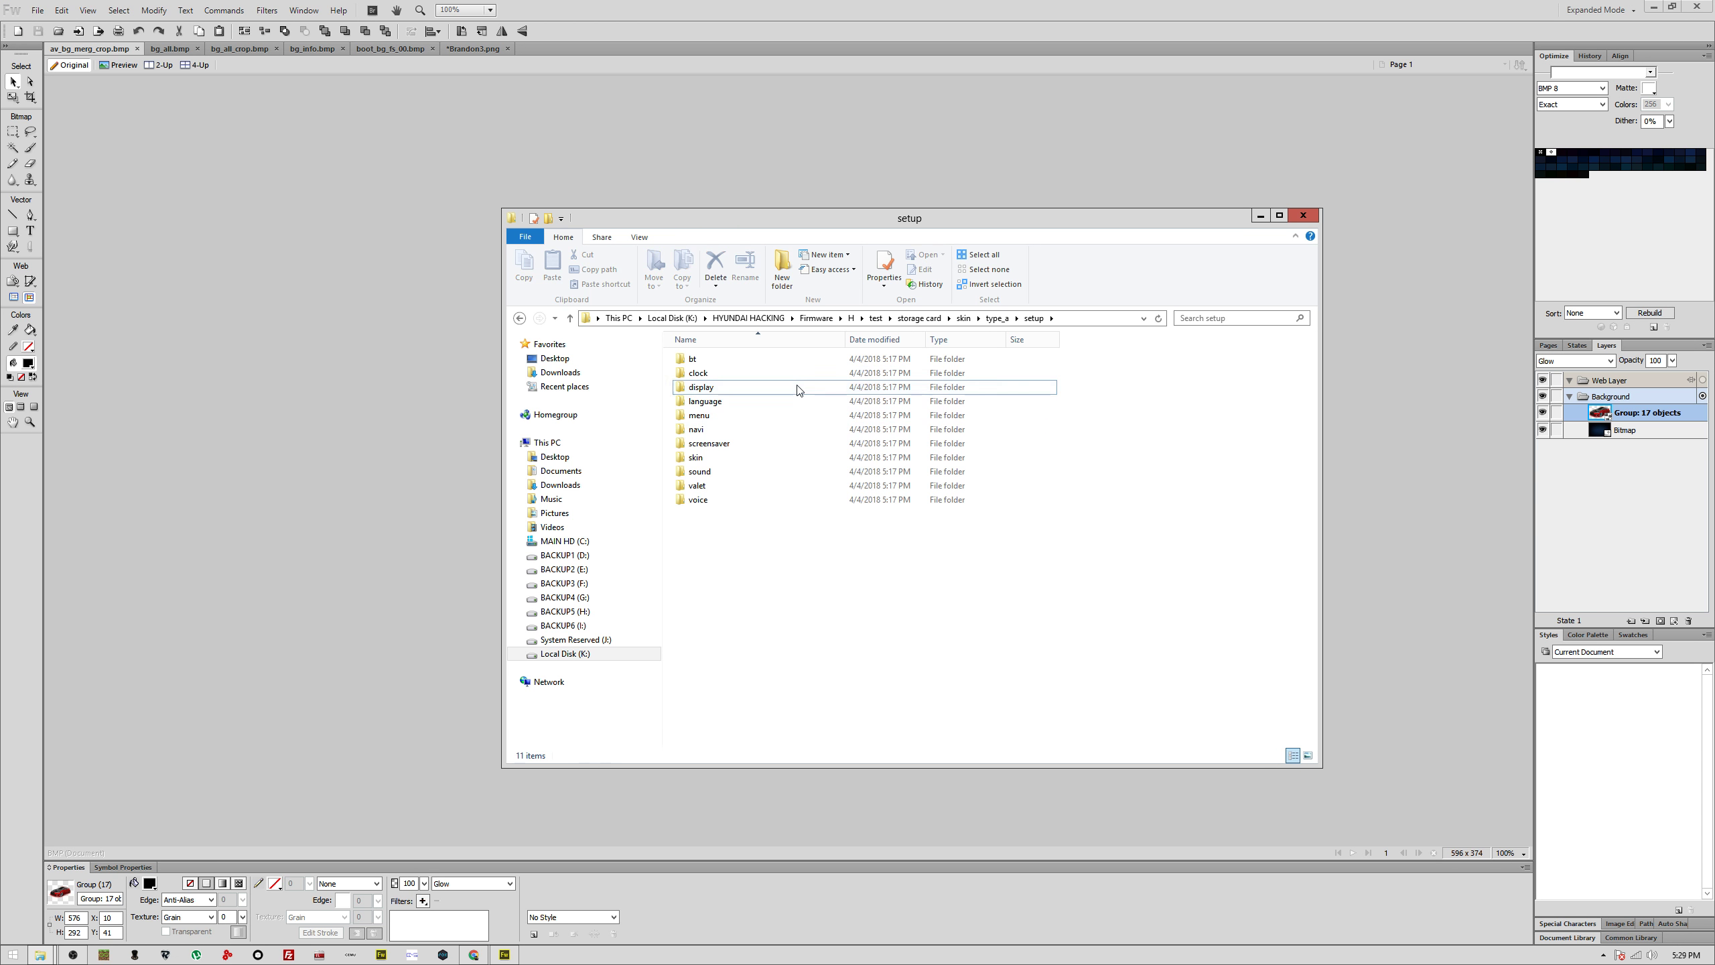
key("BackSpace")
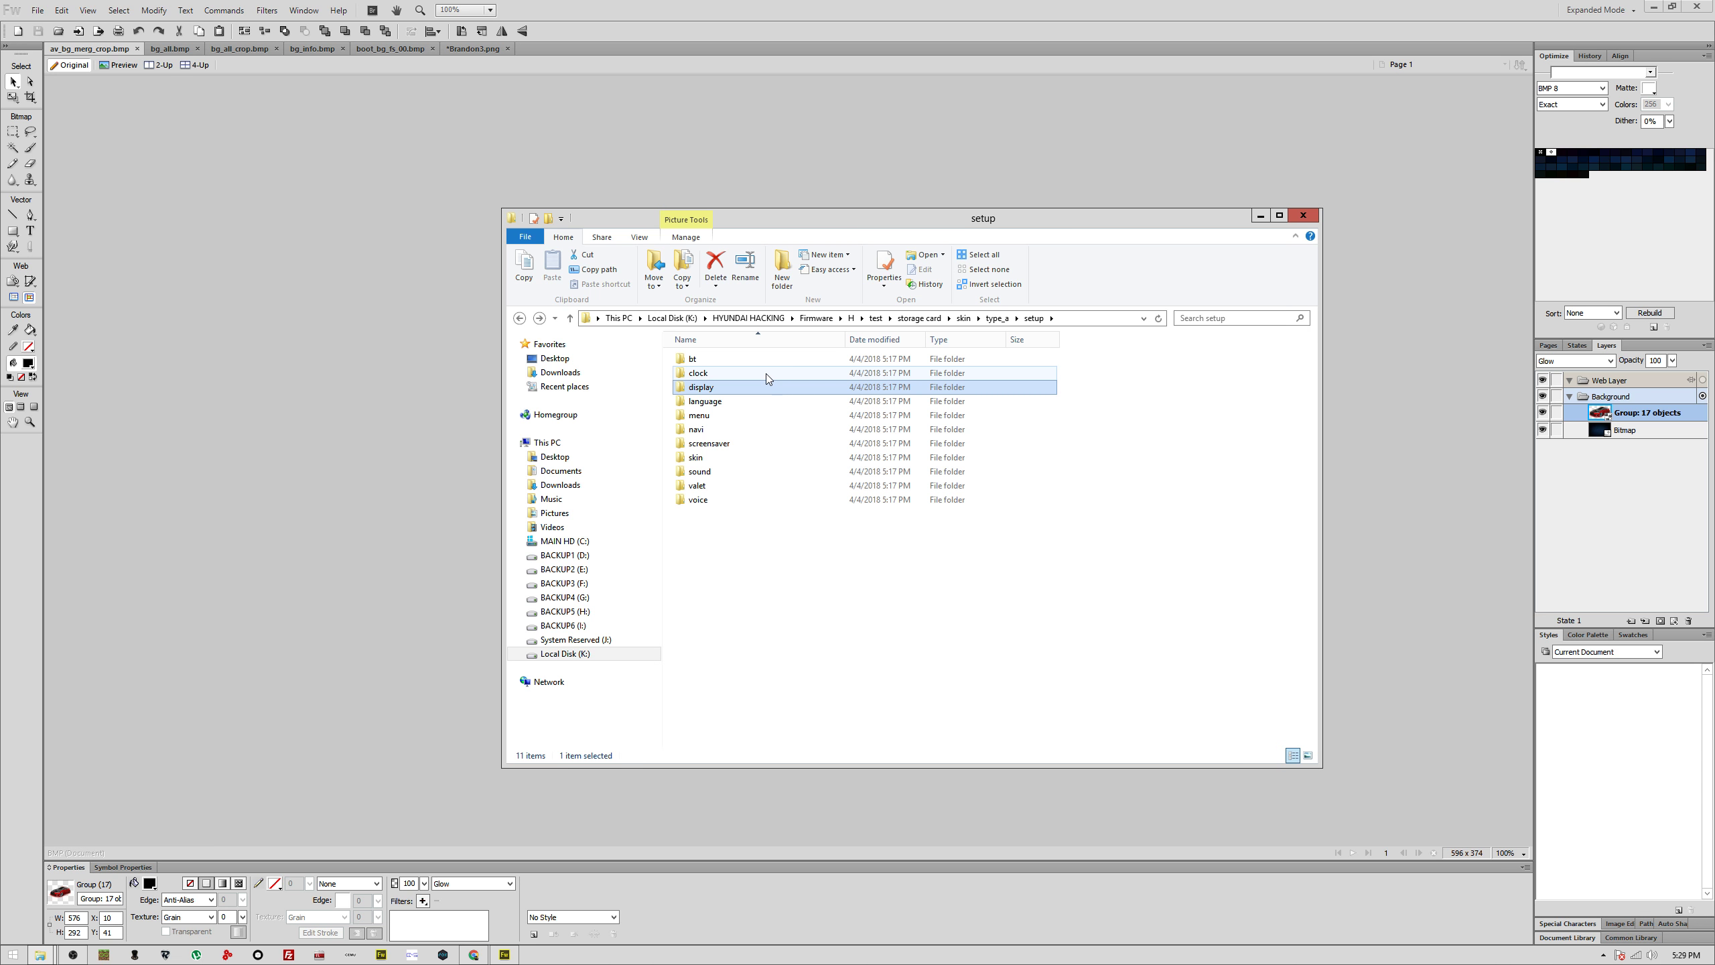
Step: Look through the images in setup's clock folder and its hour subfolder, and return to setup
double_click(767, 373)
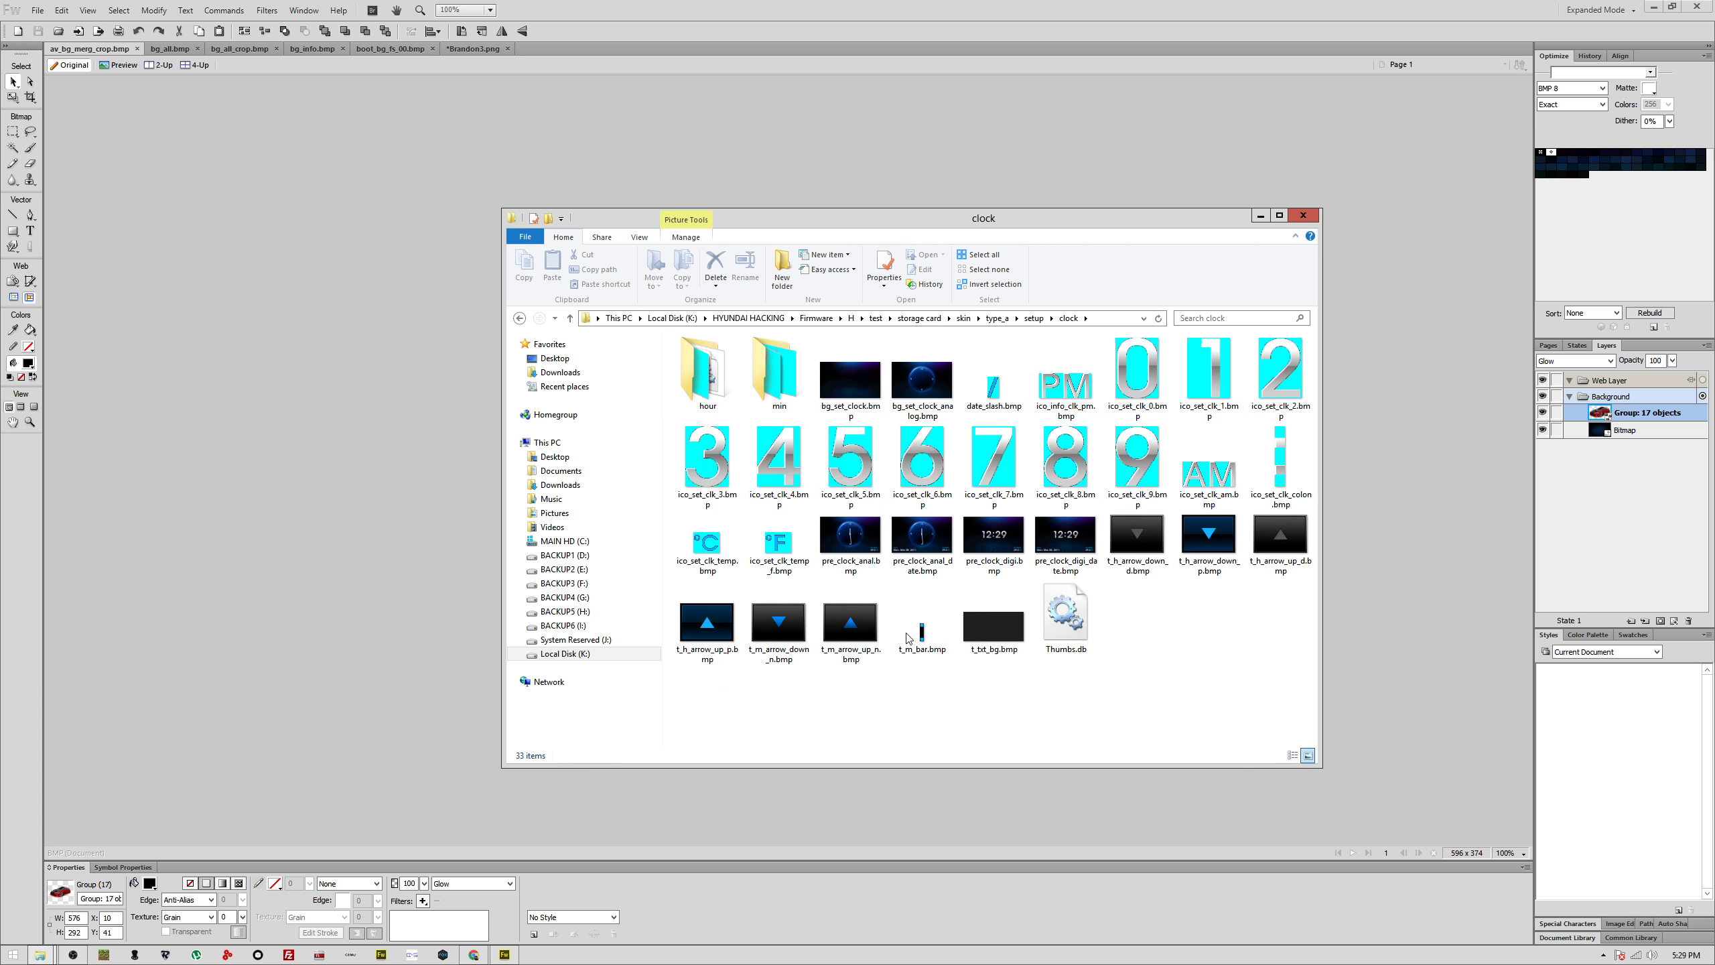
double_click(736, 388)
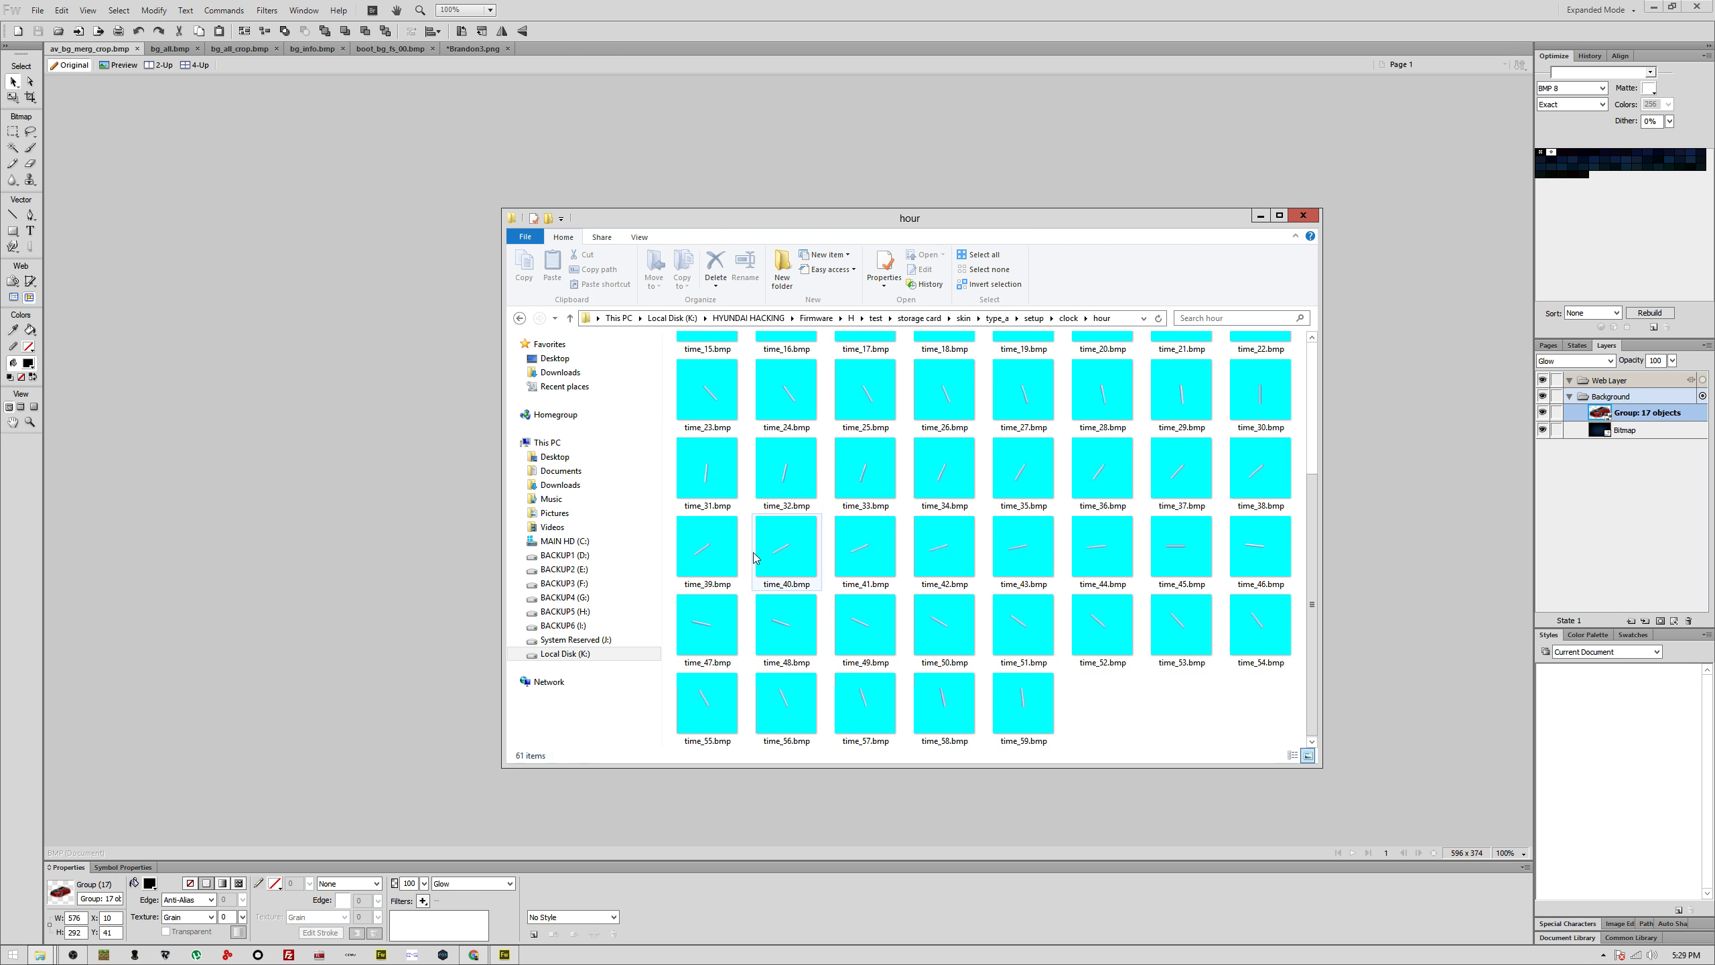
key("BackSpace")
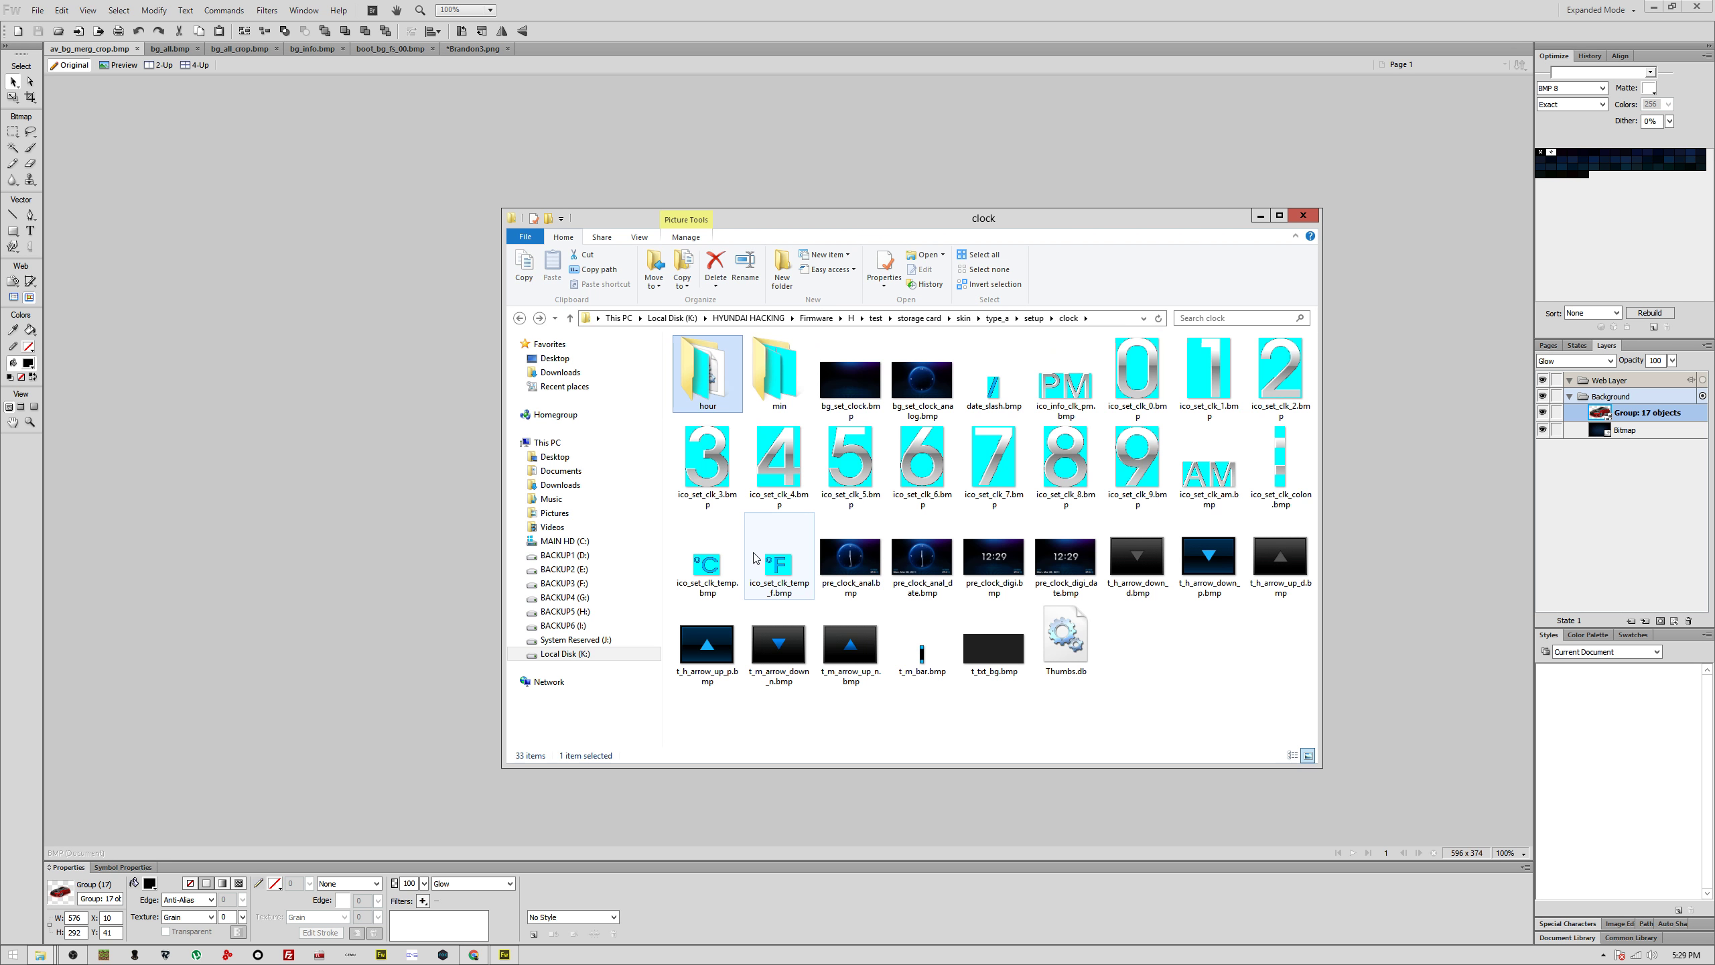
key("BackSpace")
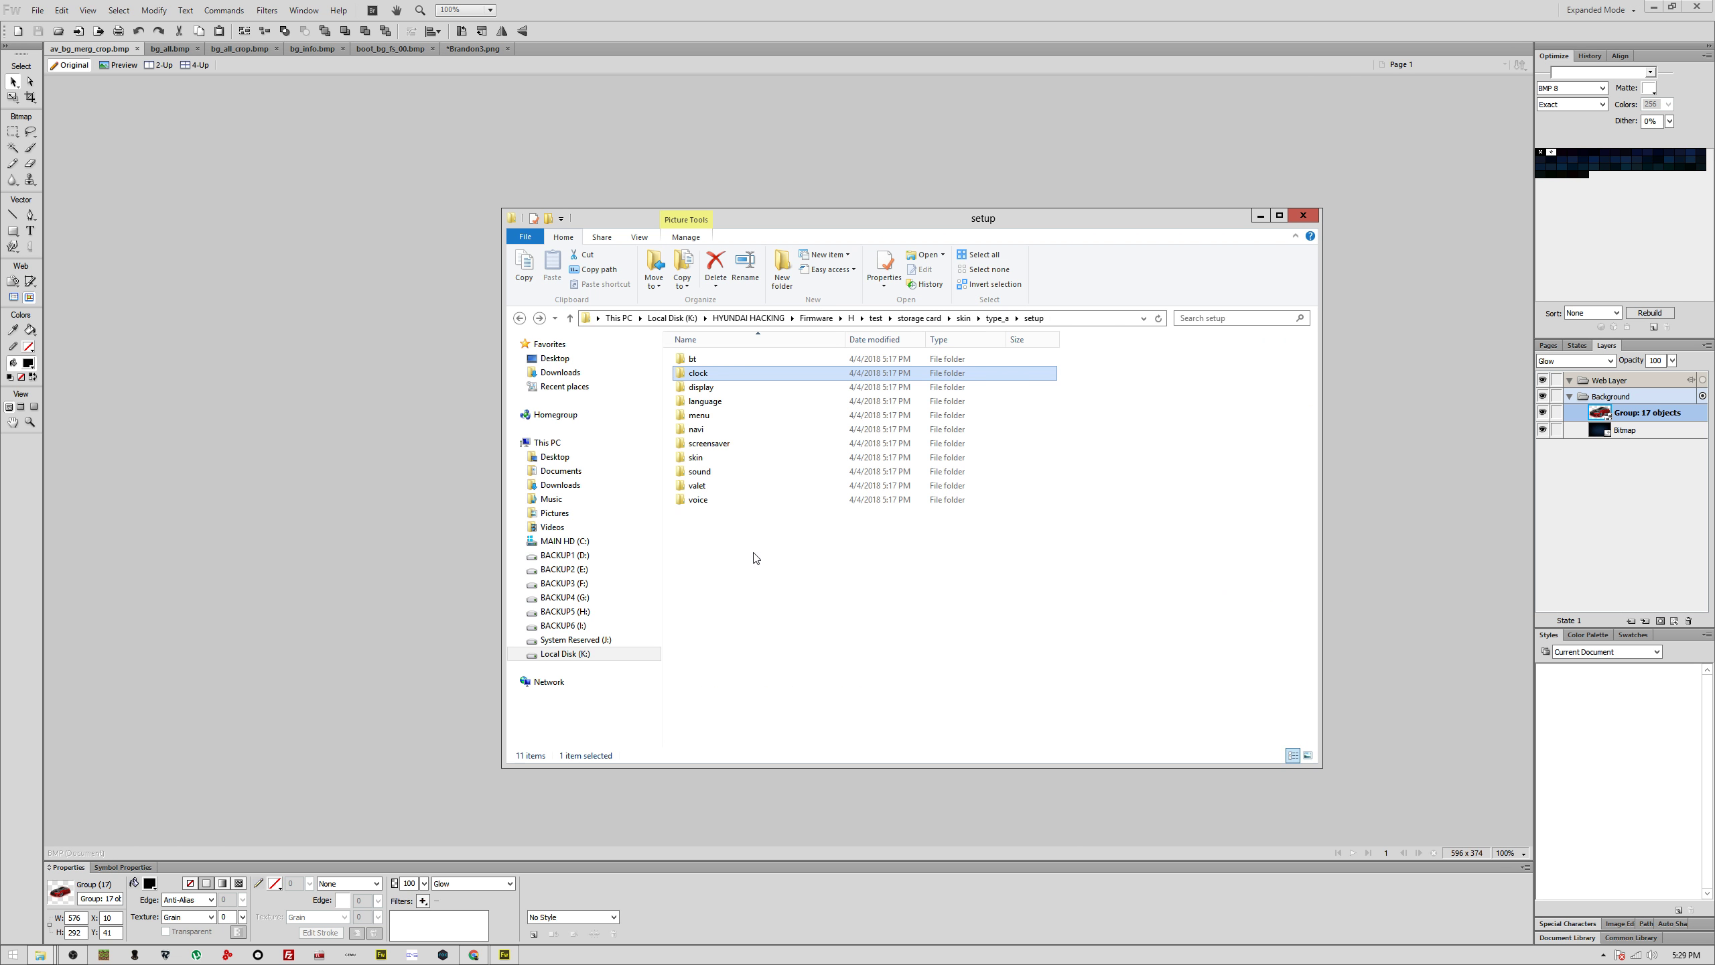
Step: Look through the setup subfolders from display to navi, including the menu images
double_click(760, 390)
key("BackSpace")
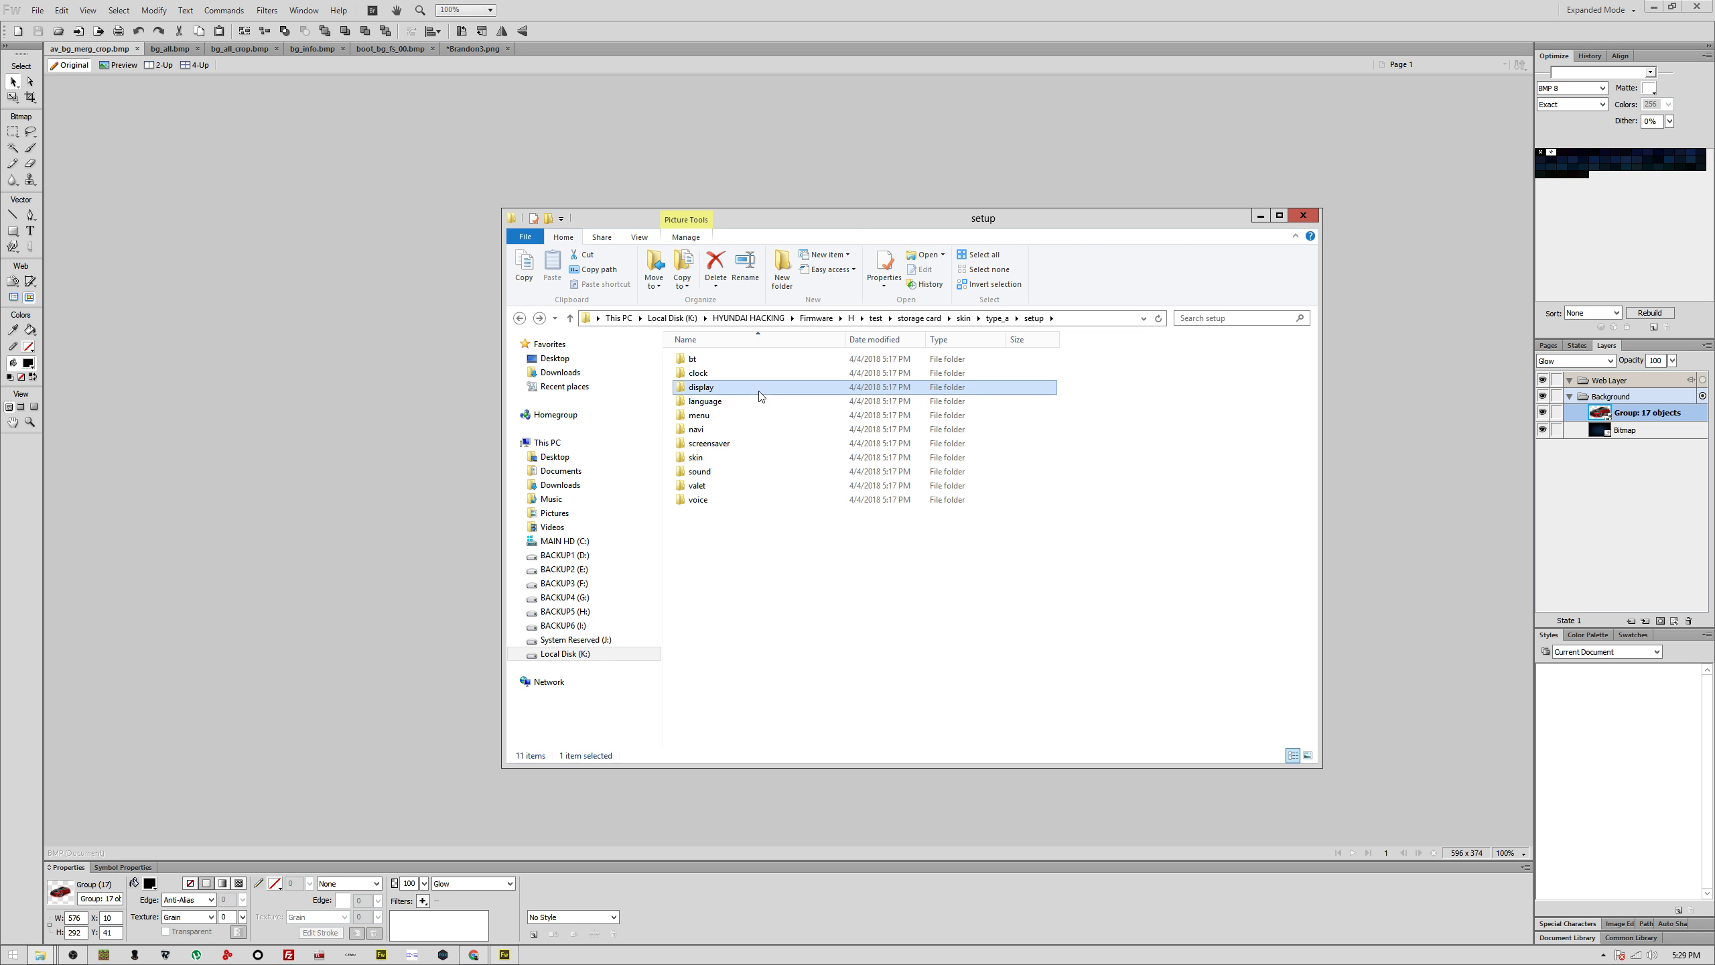
double_click(759, 395)
key("BackSpace")
double_click(759, 395)
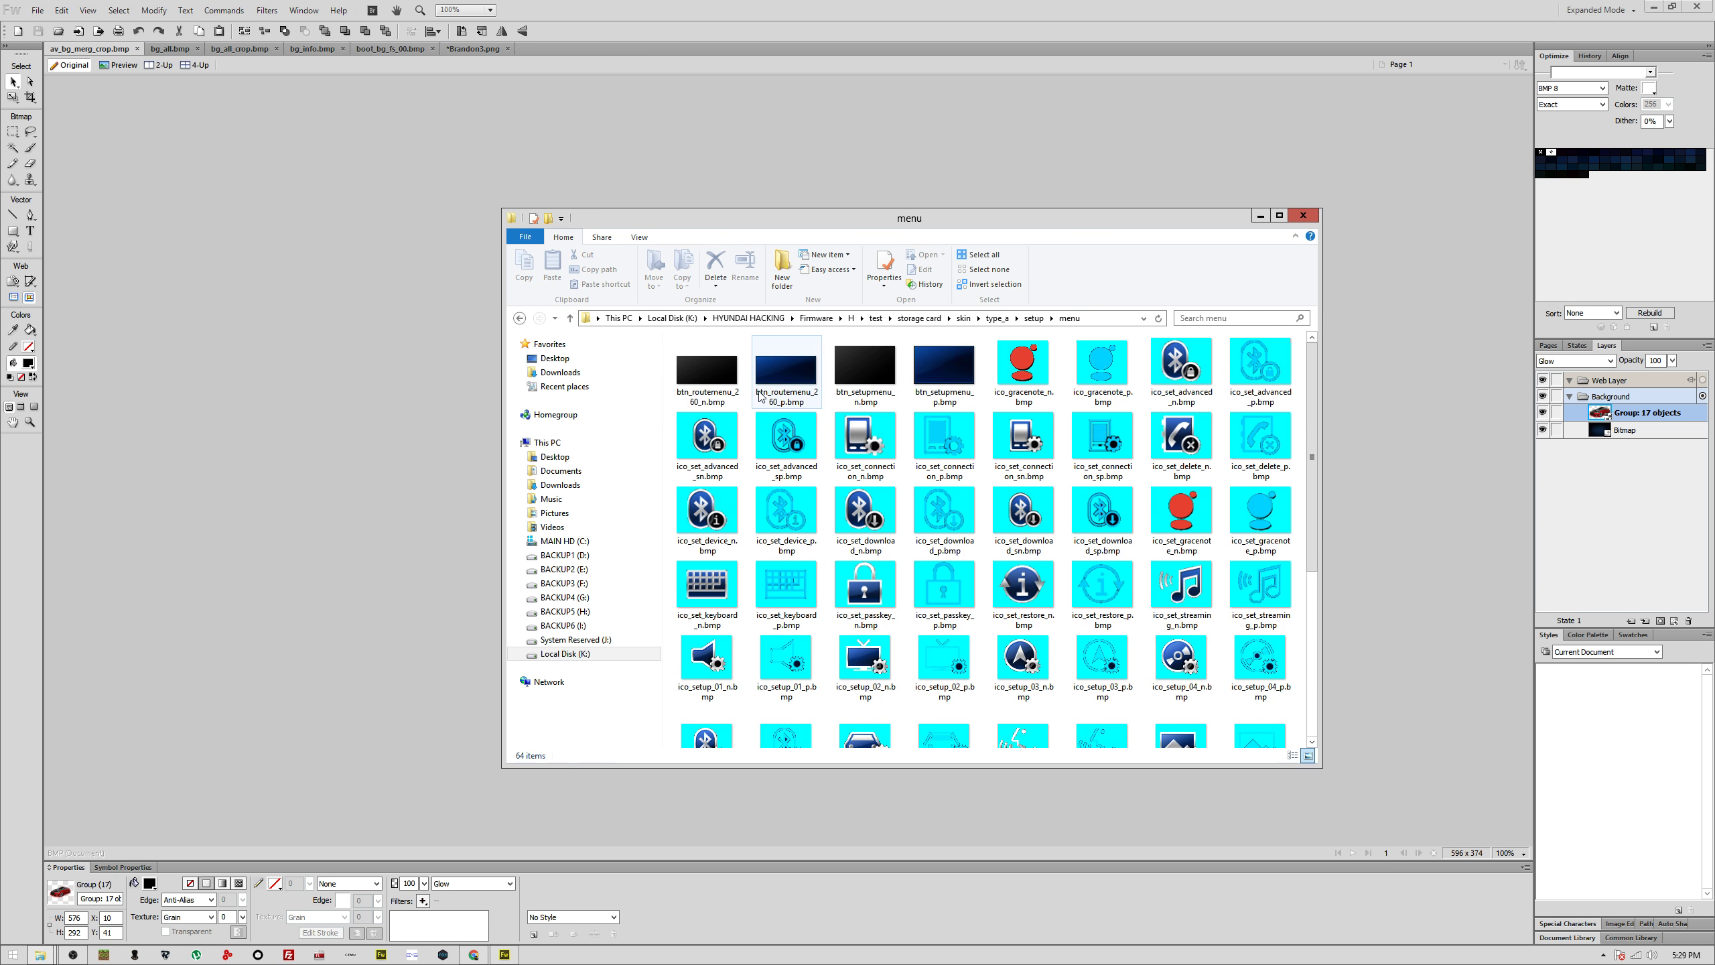
key("BackSpace")
double_click(760, 395)
key("BackSpace")
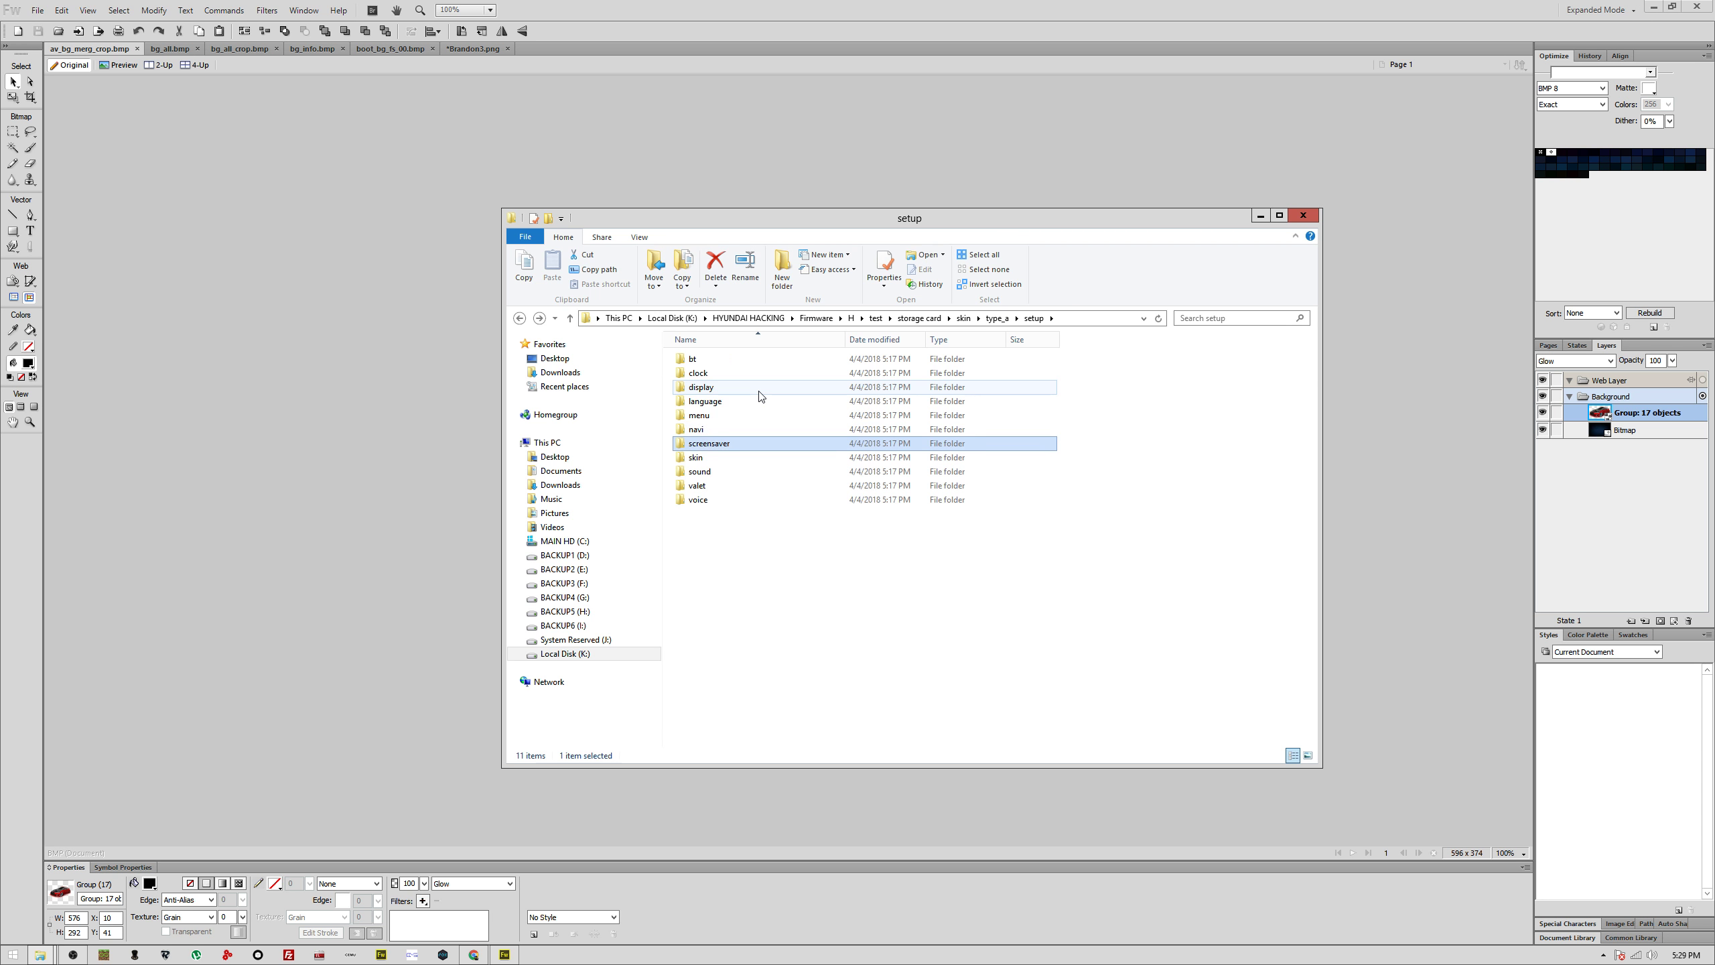
Step: Preview btn_set_scr_m_off_n.bmp from the screensaver folder, close the viewer and return to setup
double_click(760, 395)
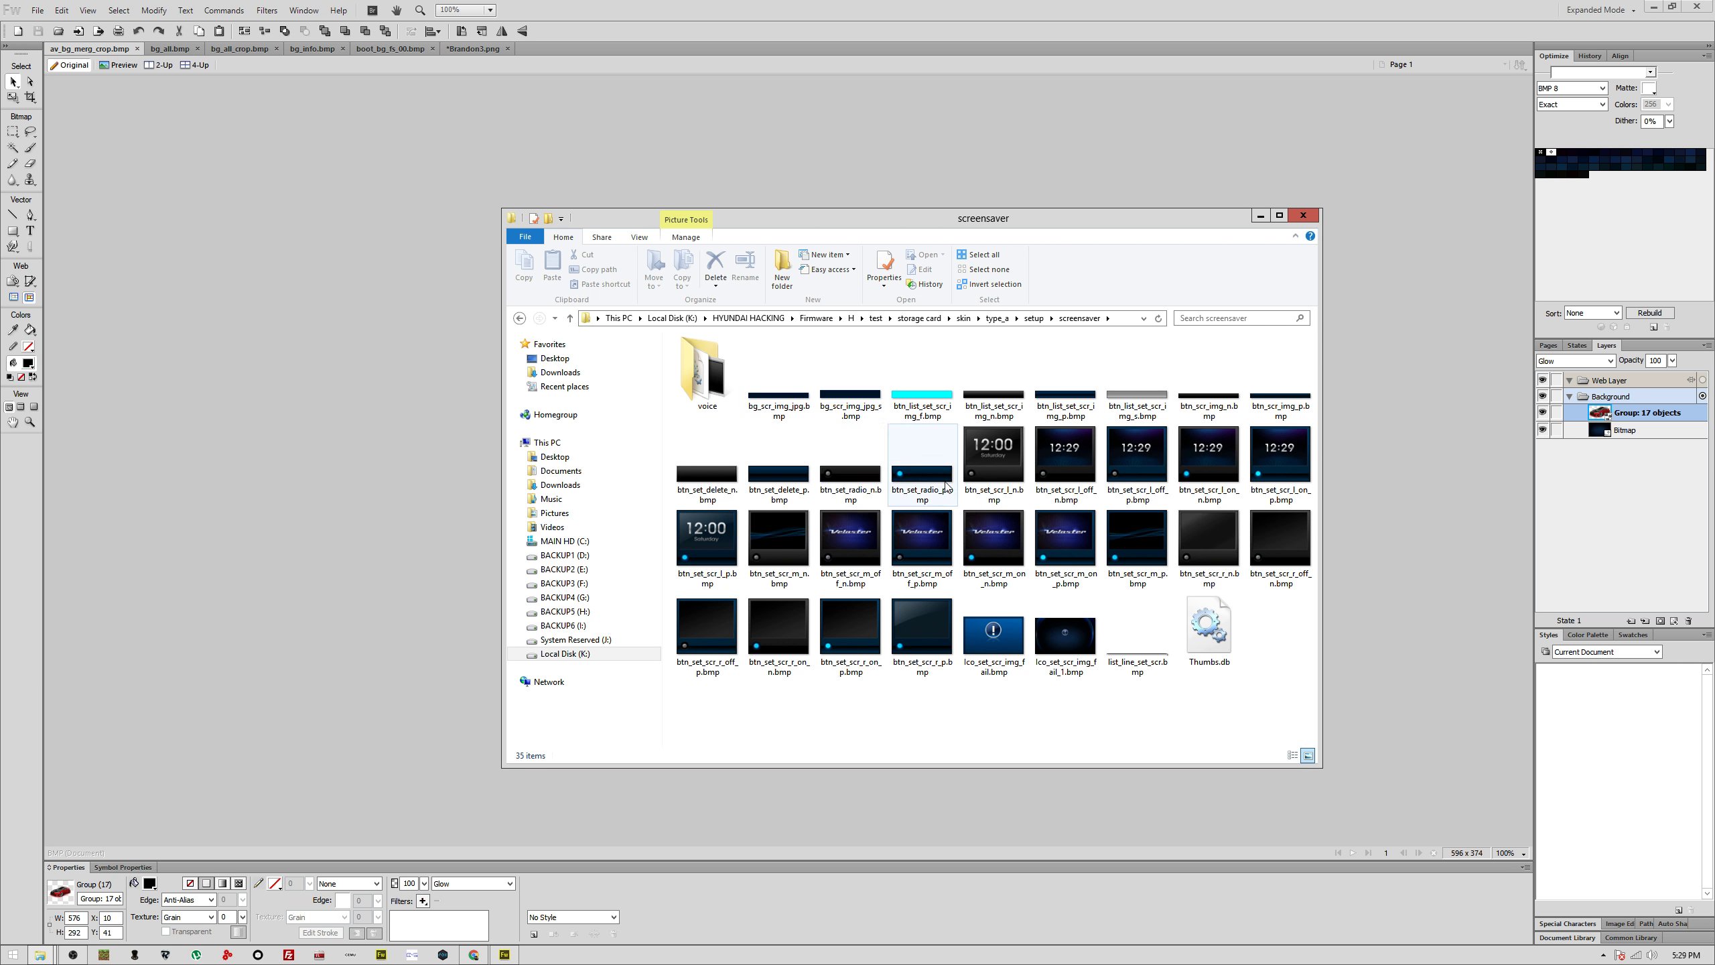
right_click(861, 536)
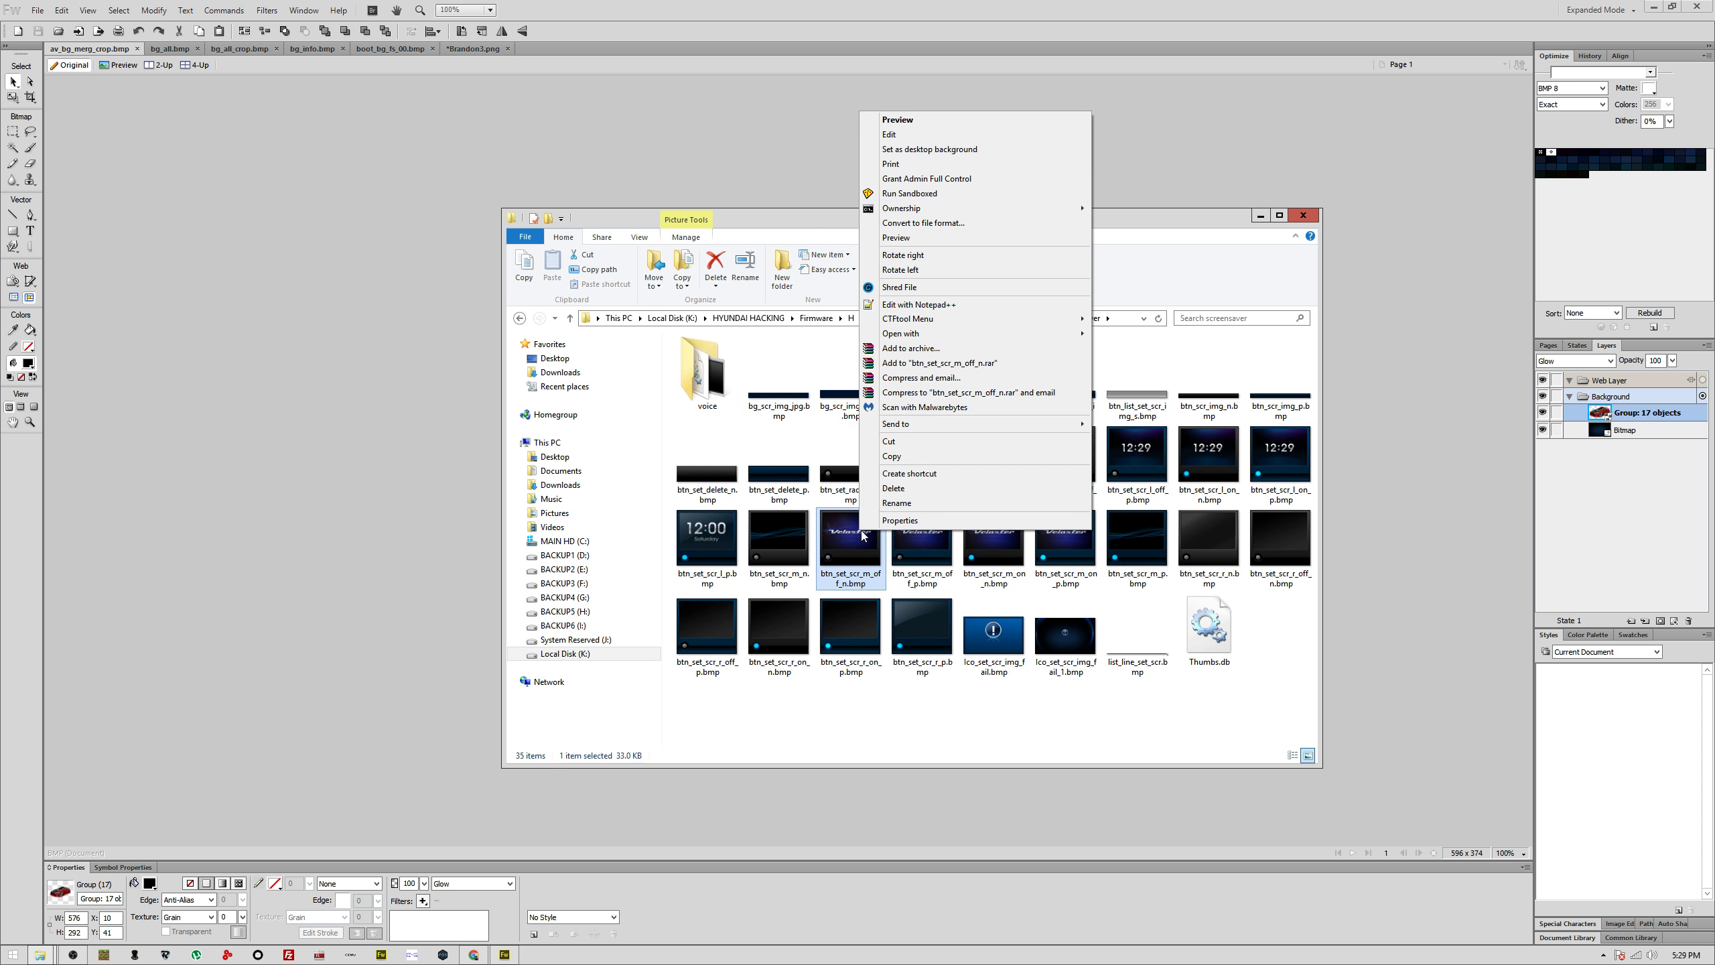
left_click(922, 124)
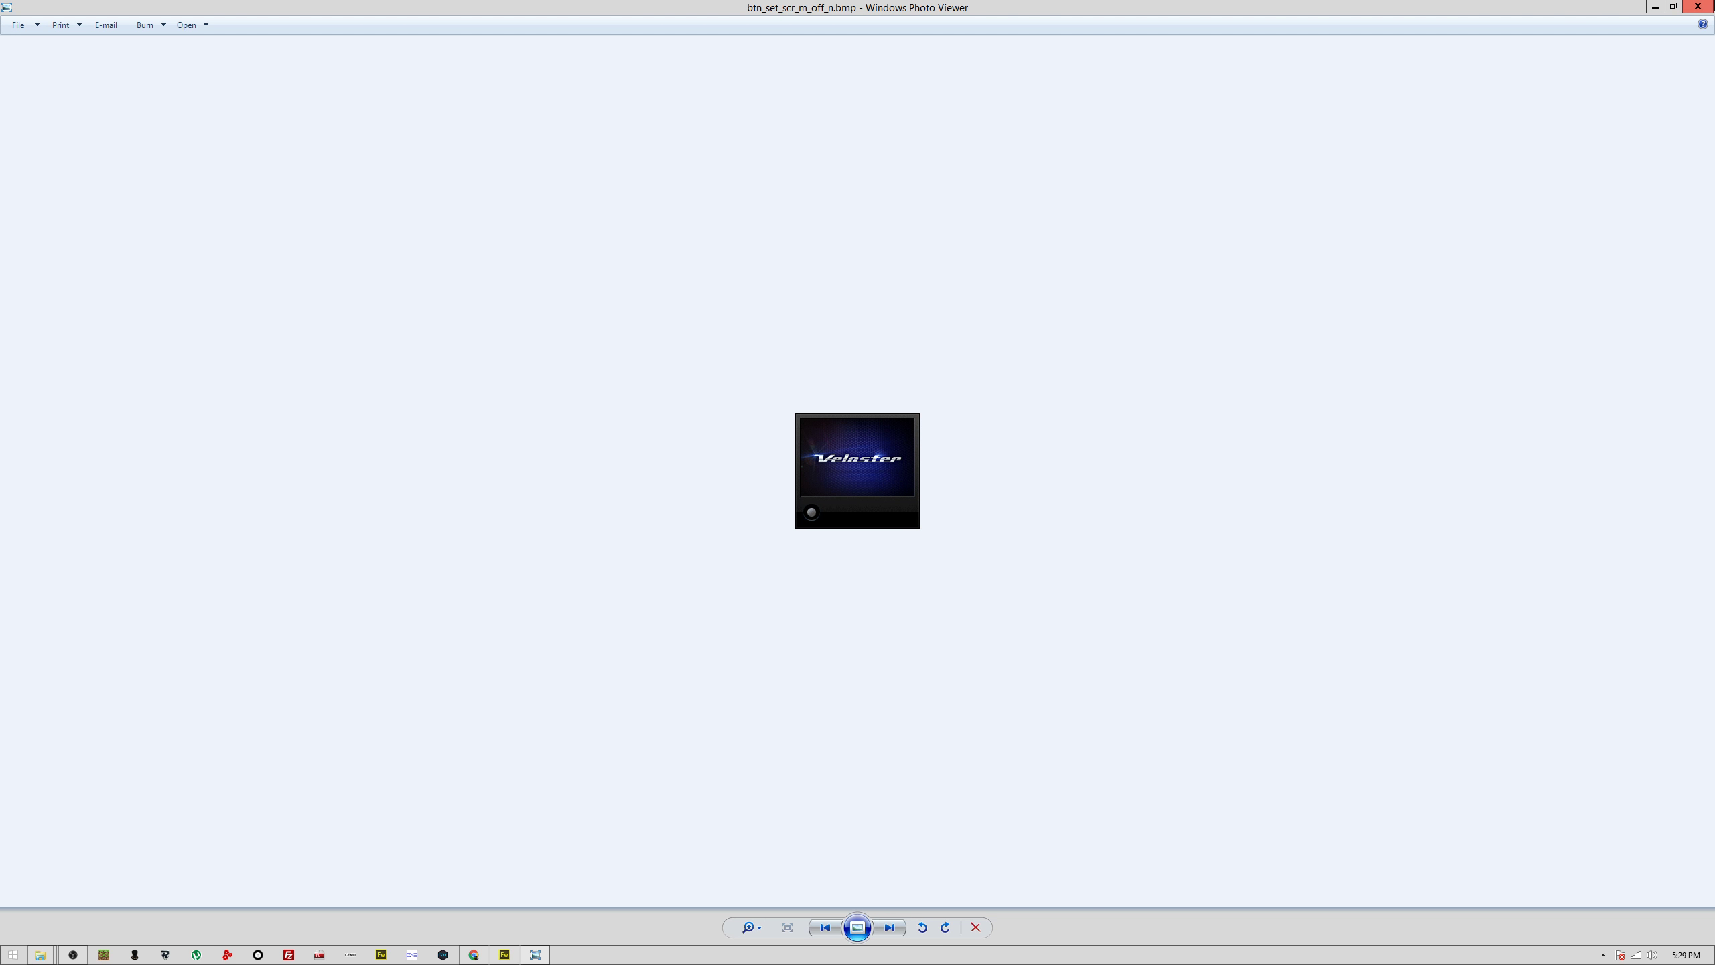
left_click(1697, 6)
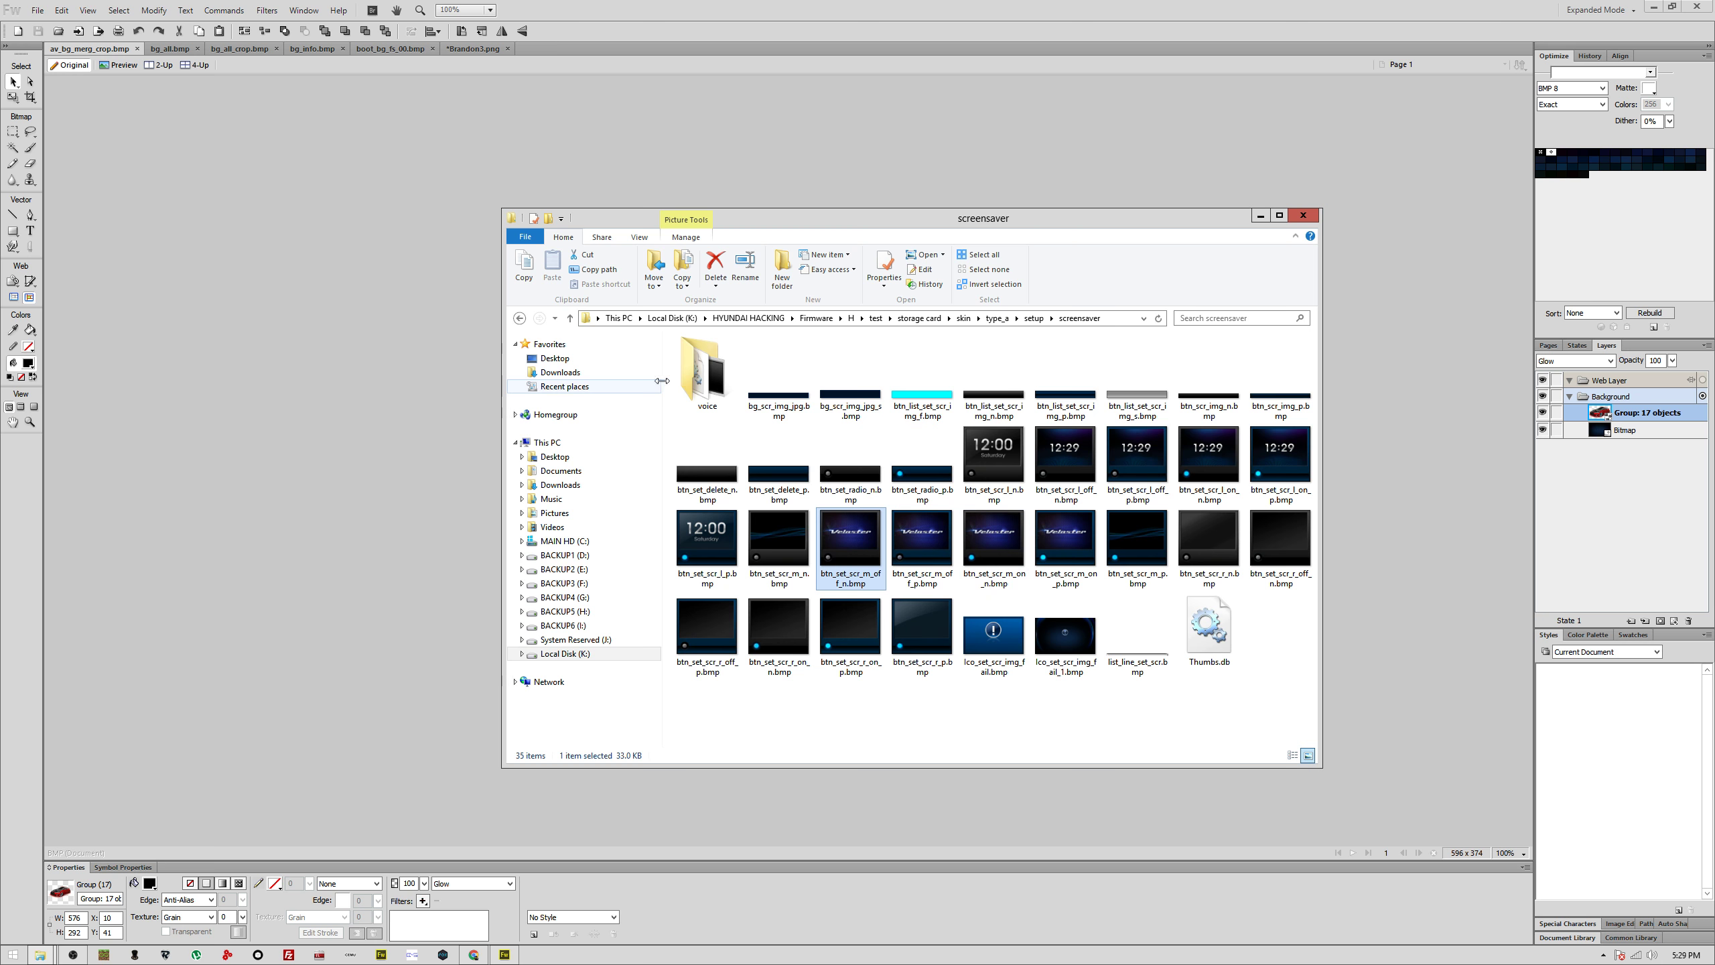
key("BackSpace")
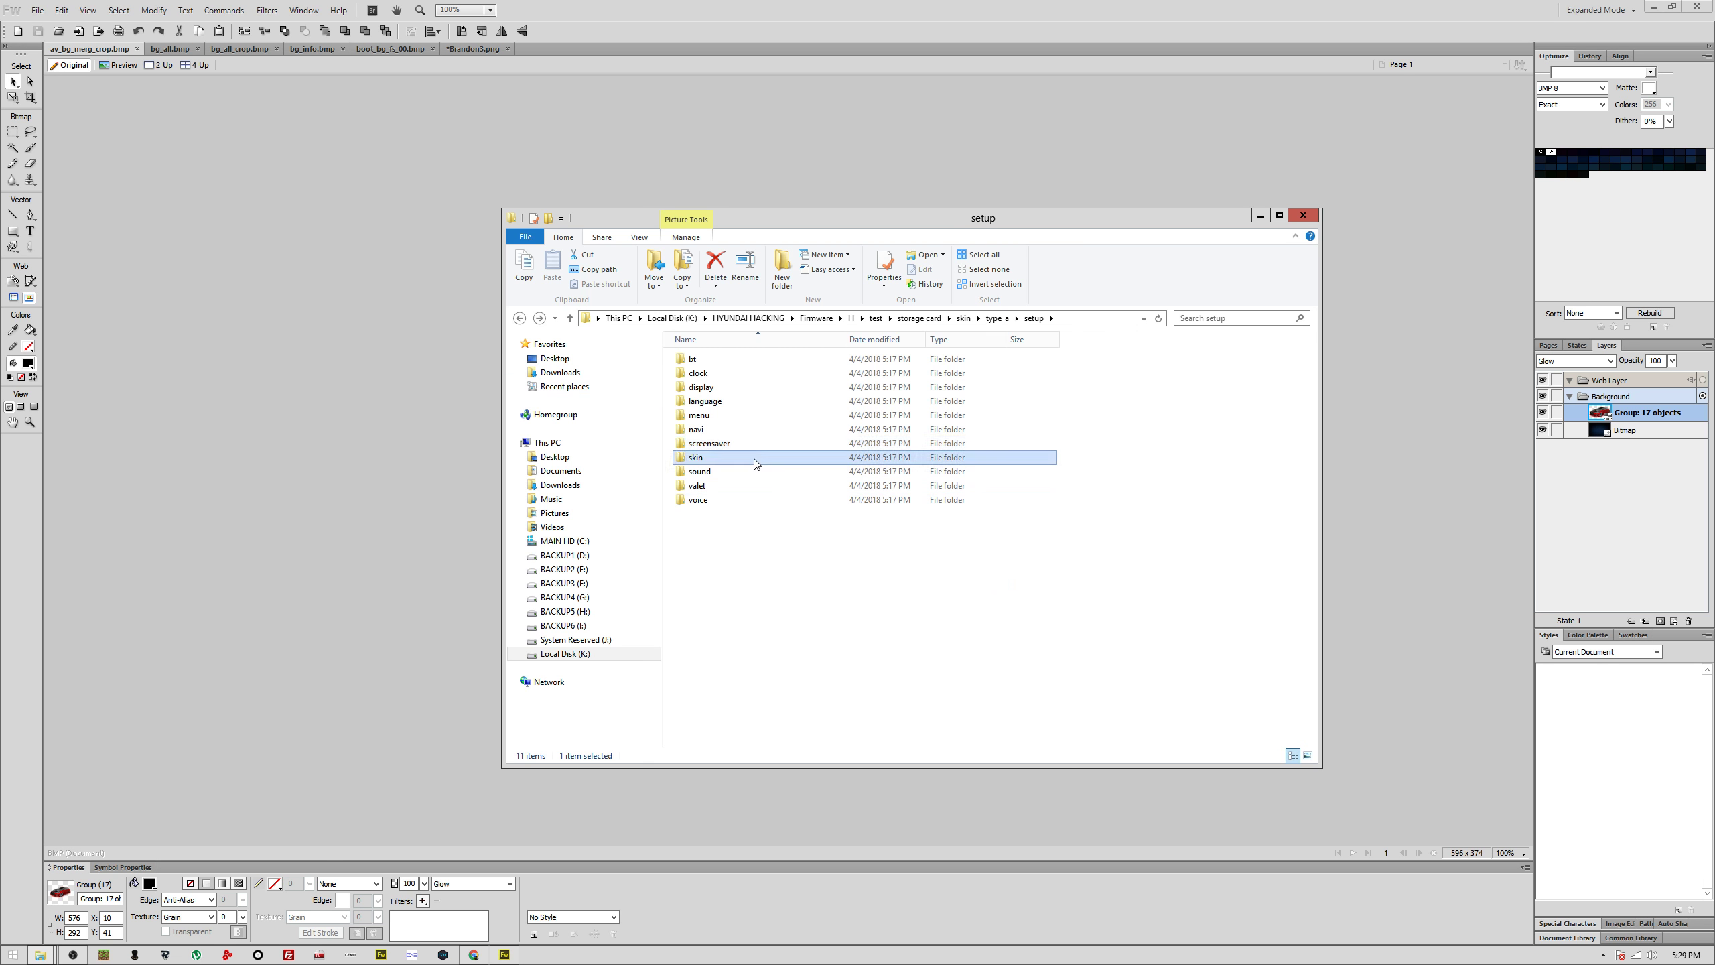
Step: Preview btn_skin_a_n.bmp from setup's skin folder, page forward and back through the skin button images, and close the viewer
double_click(751, 459)
right_click(722, 365)
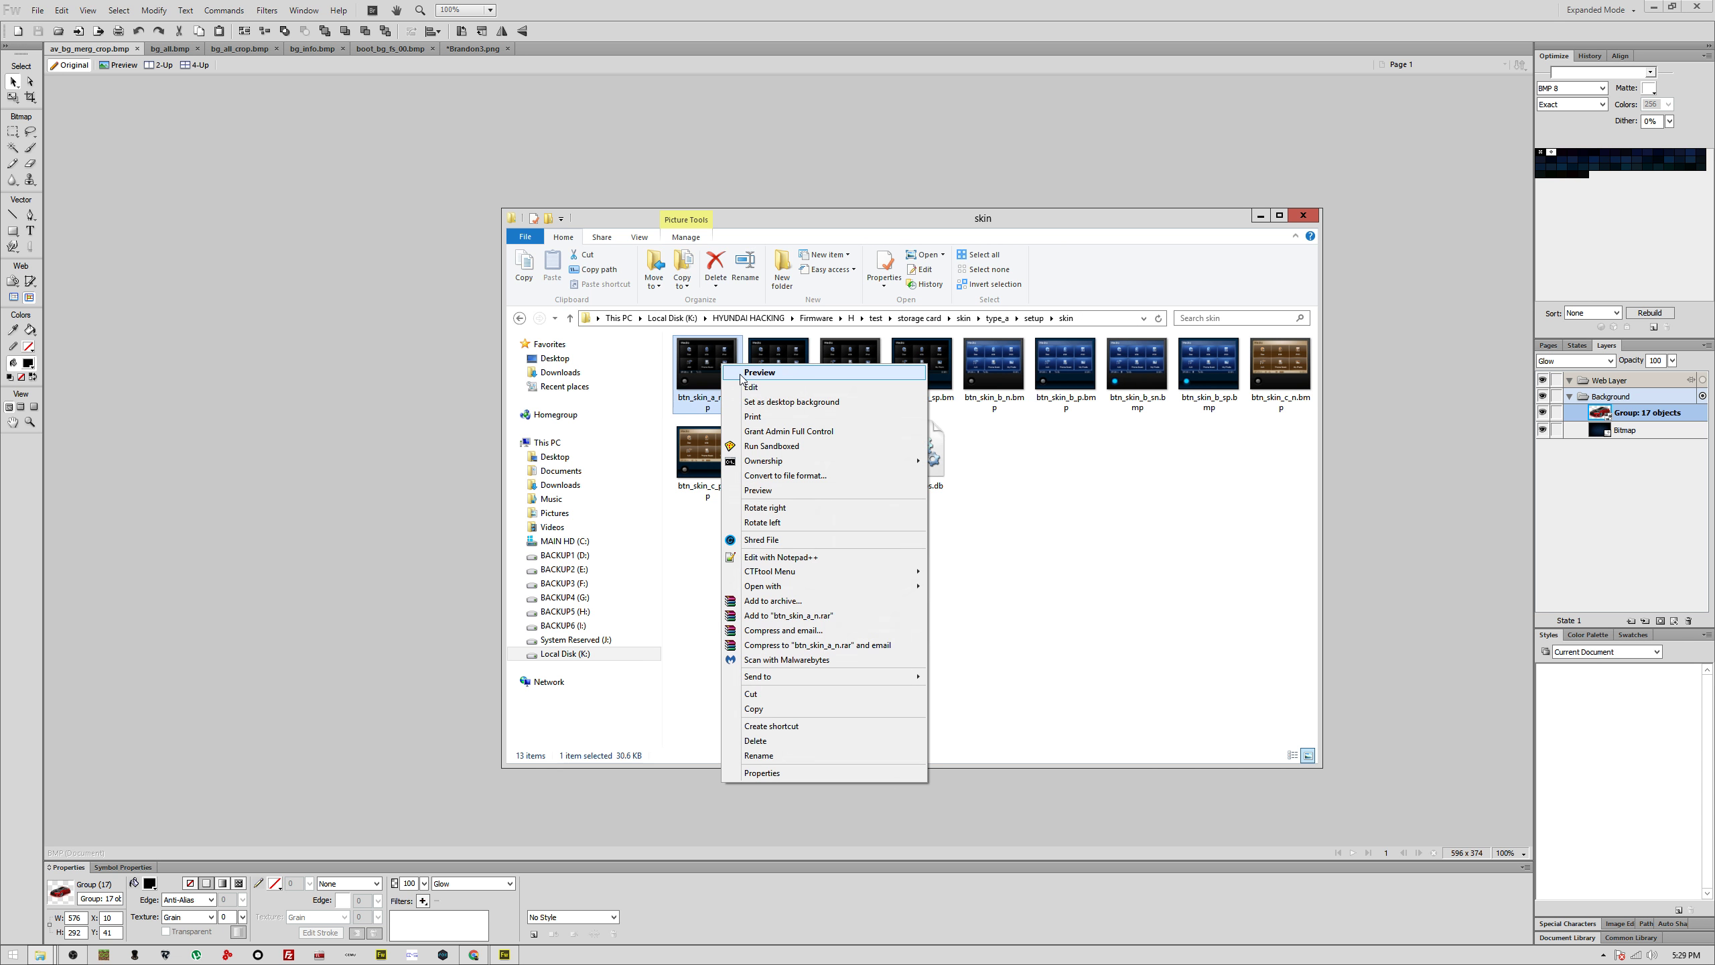
left_click(746, 371)
key("Right")
key("Right")
key("Right")
key("Right")
key("Right")
key("Right")
key("Right")
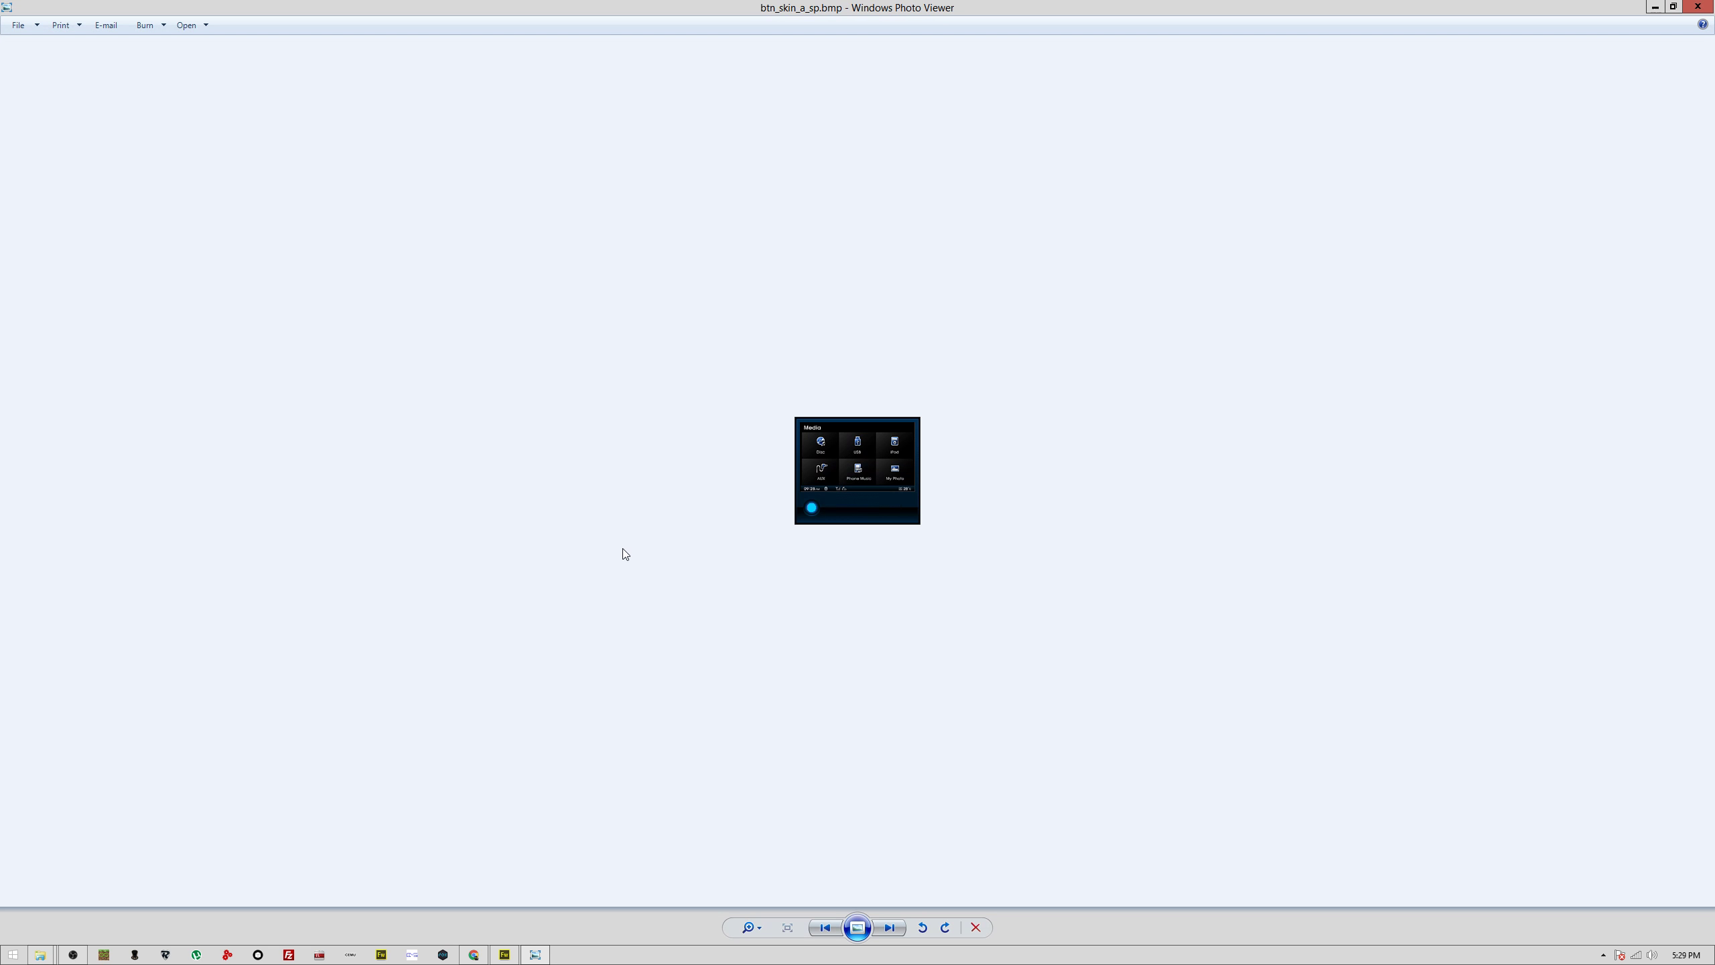
key("Left")
key("Left")
key("Left")
key("Left")
key("Left")
key("Left")
key("Left")
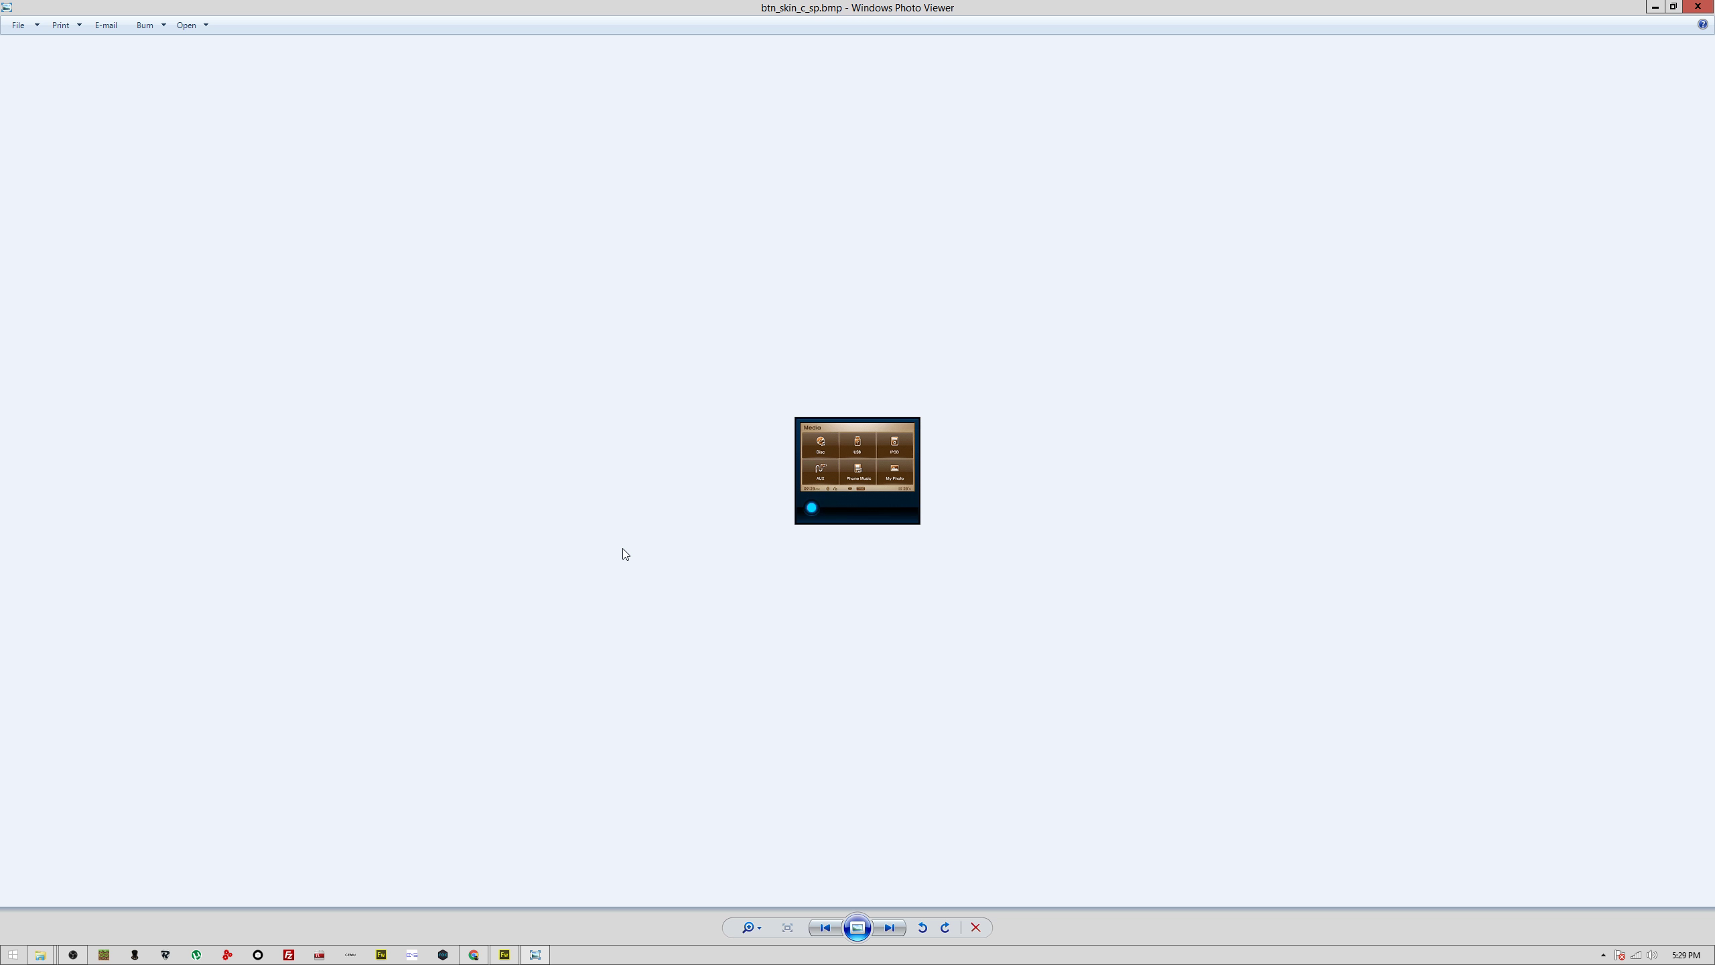
left_click(1697, 6)
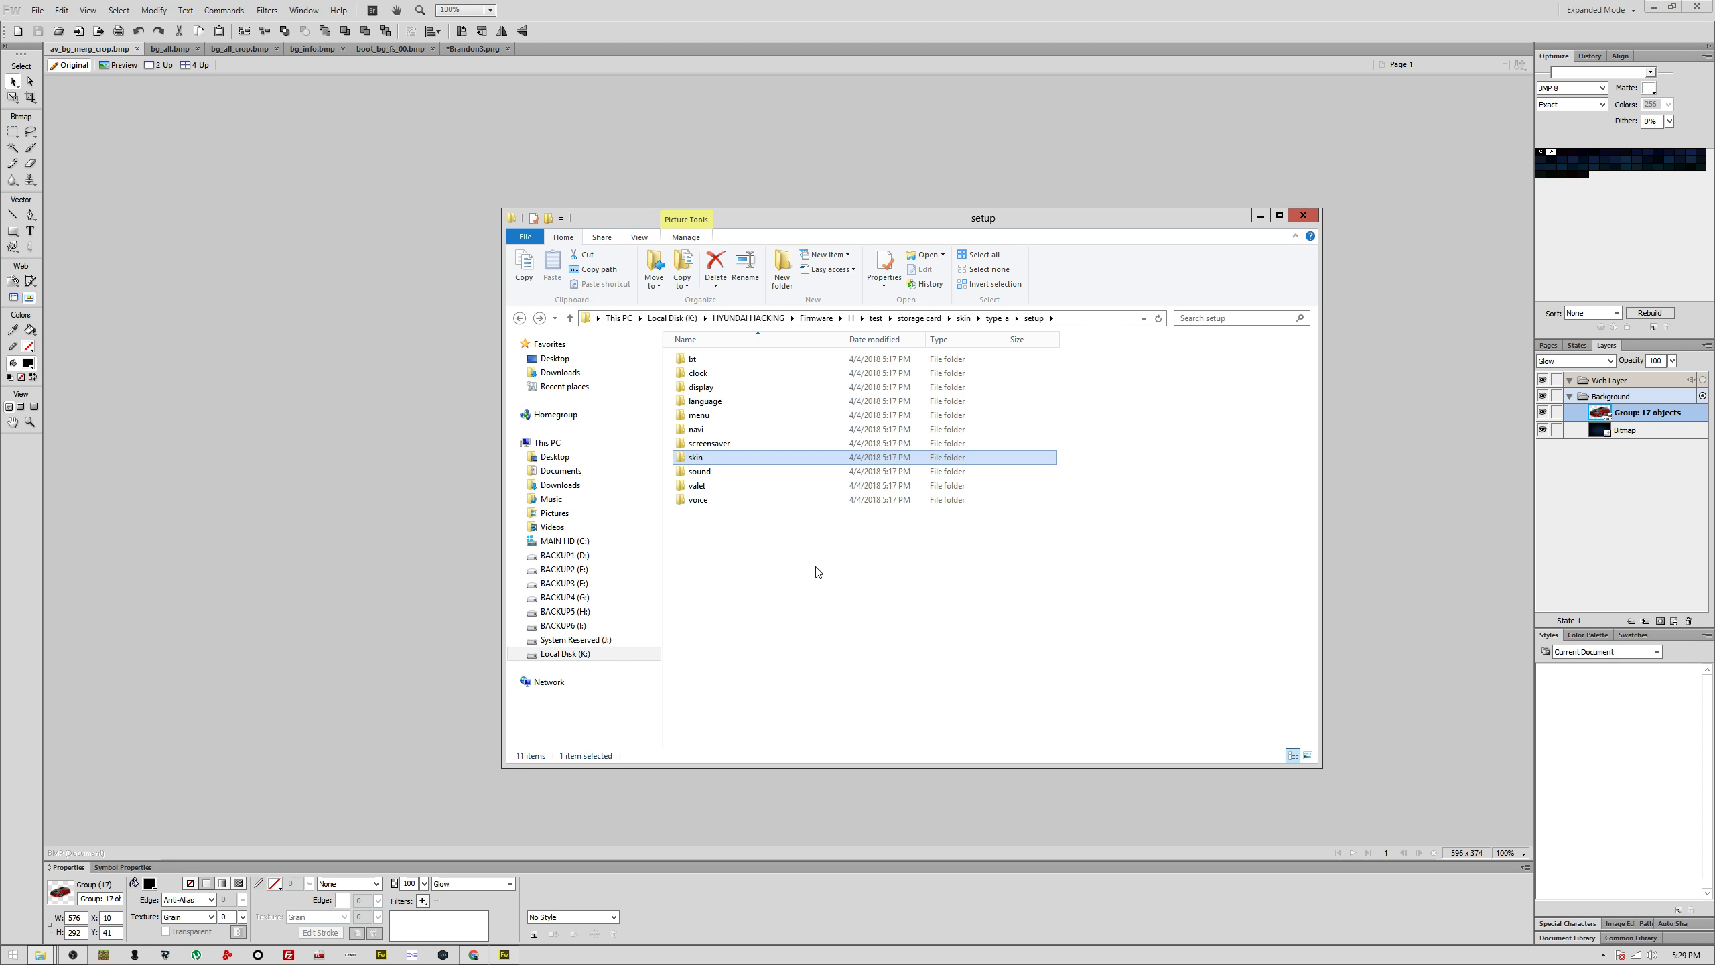
Step: Look through the images in setup's sound folder and its eq subfolder, and return to setup
double_click(754, 472)
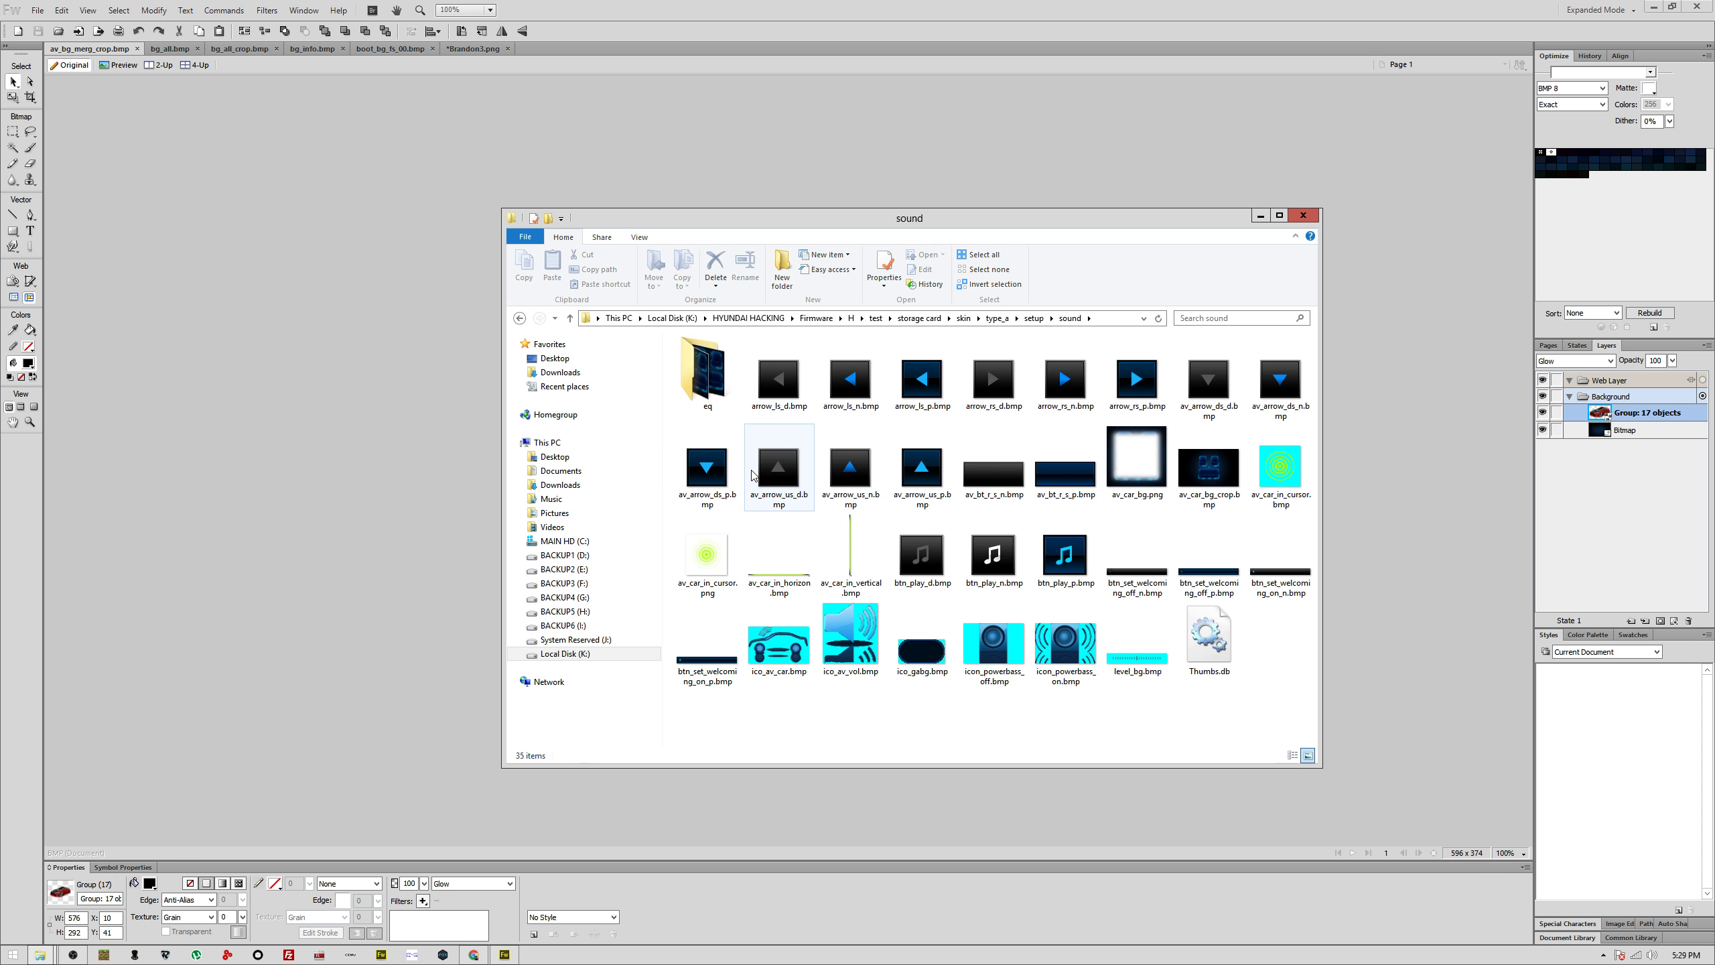
key("Down")
key("Up")
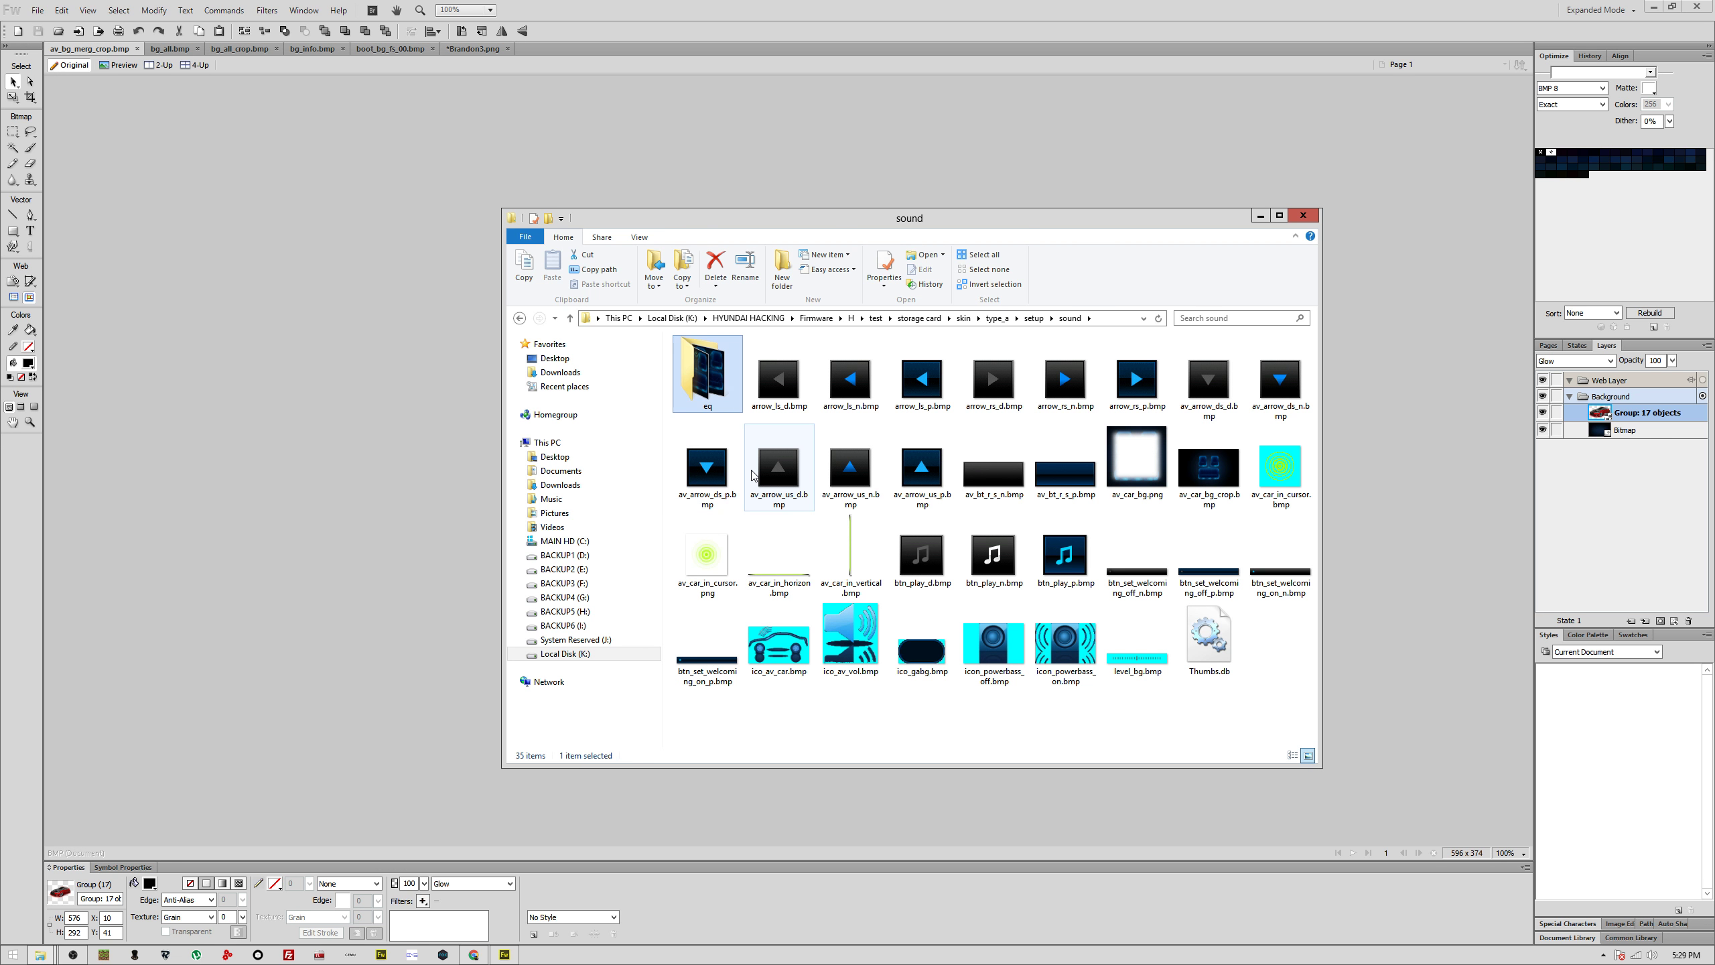
key("Return")
key("BackSpace")
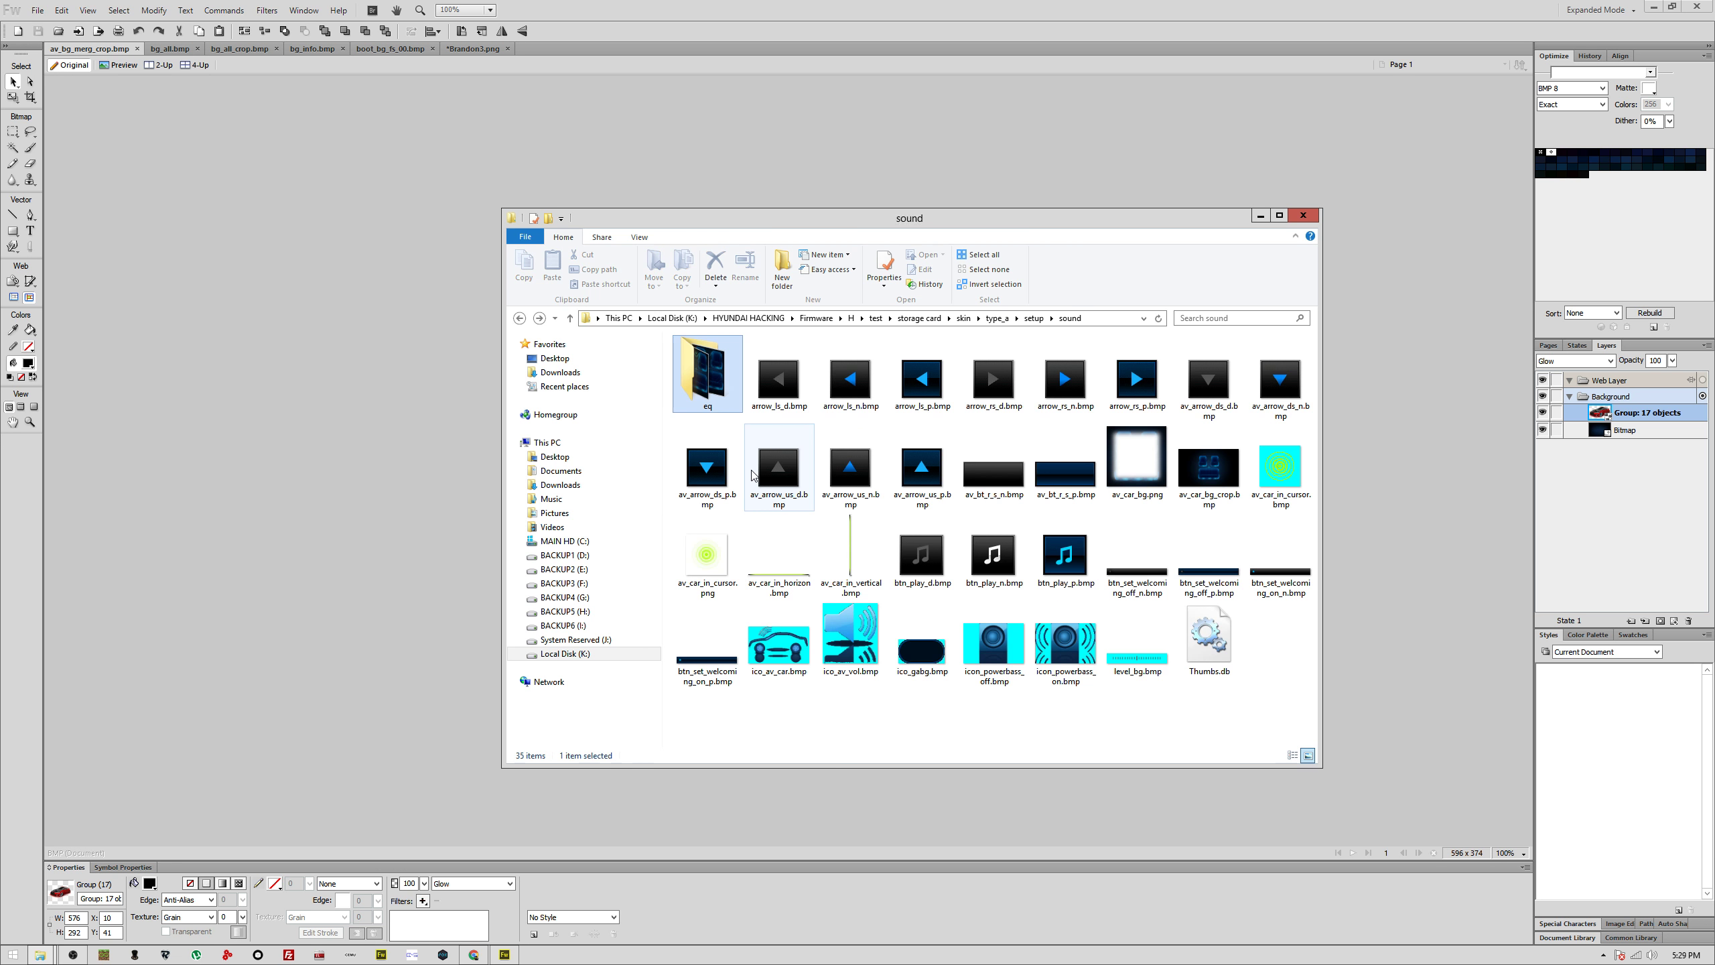
key("BackSpace")
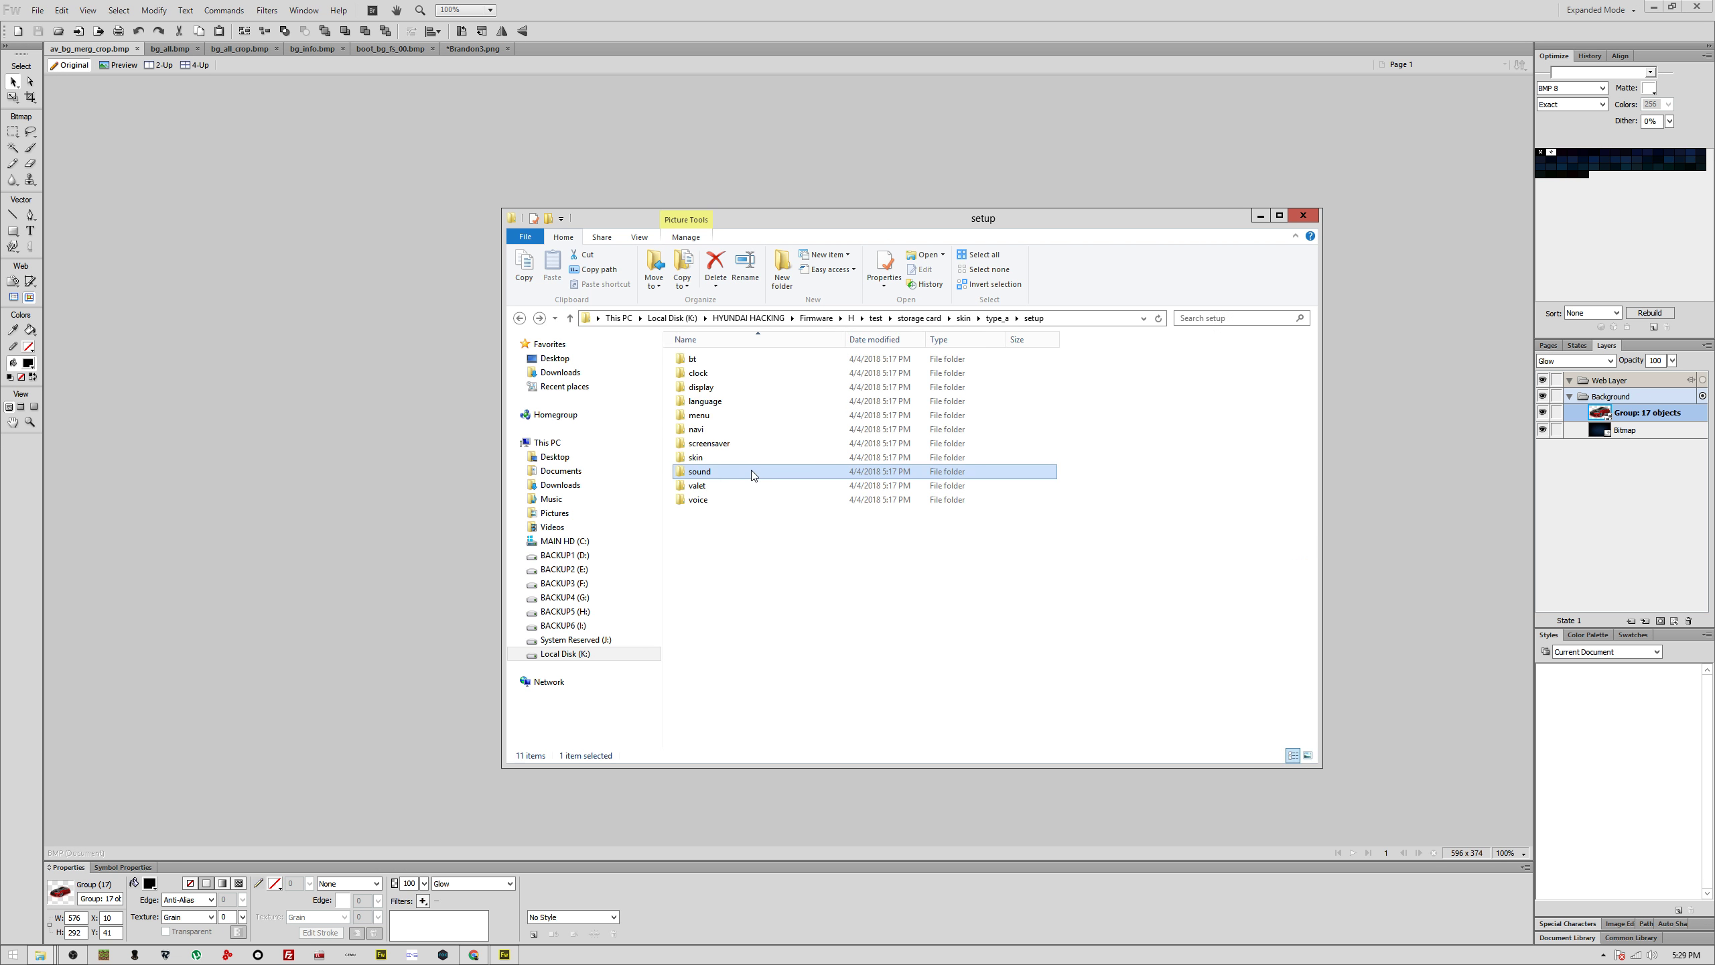
Step: Look through setup's valet and voice folders and return to type_a
key("Down")
key("Down")
key("Return")
key("BackSpace")
key("Return")
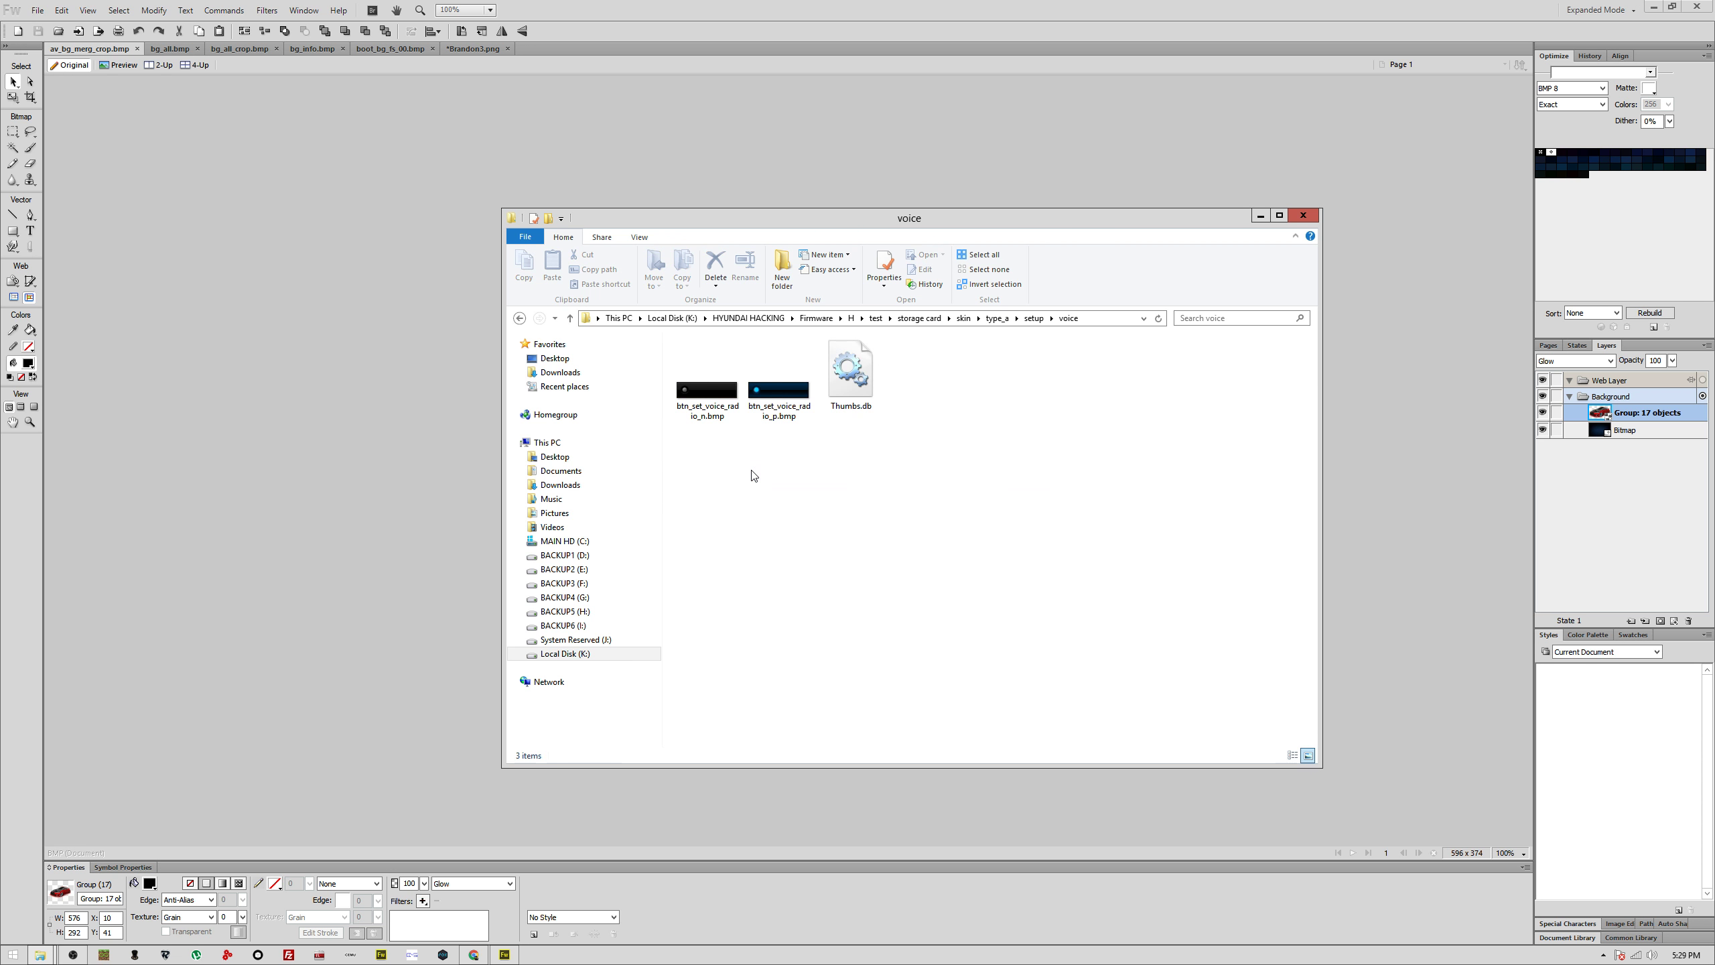
key("BackSpace")
key("BackSpace")
Step: Check the contents of the status, tmu and tmu_av folders inside type_a
key("Down")
key("Return")
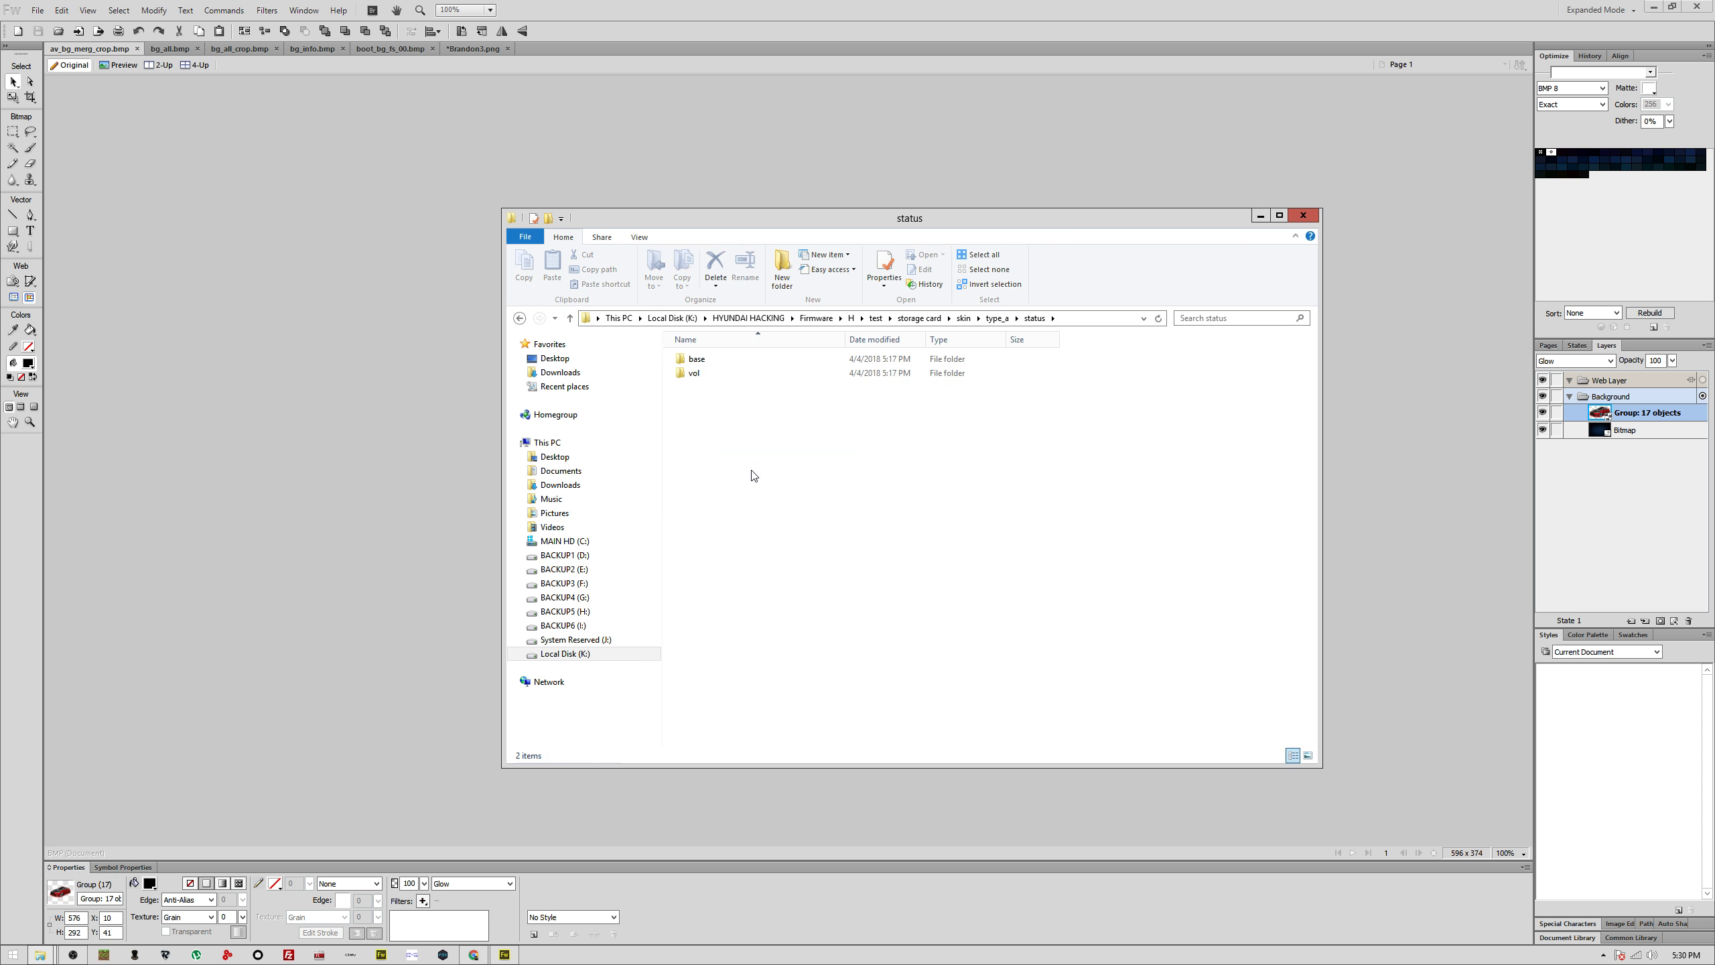
key("BackSpace")
key("Down")
key("Return")
key("BackSpace")
key("Return")
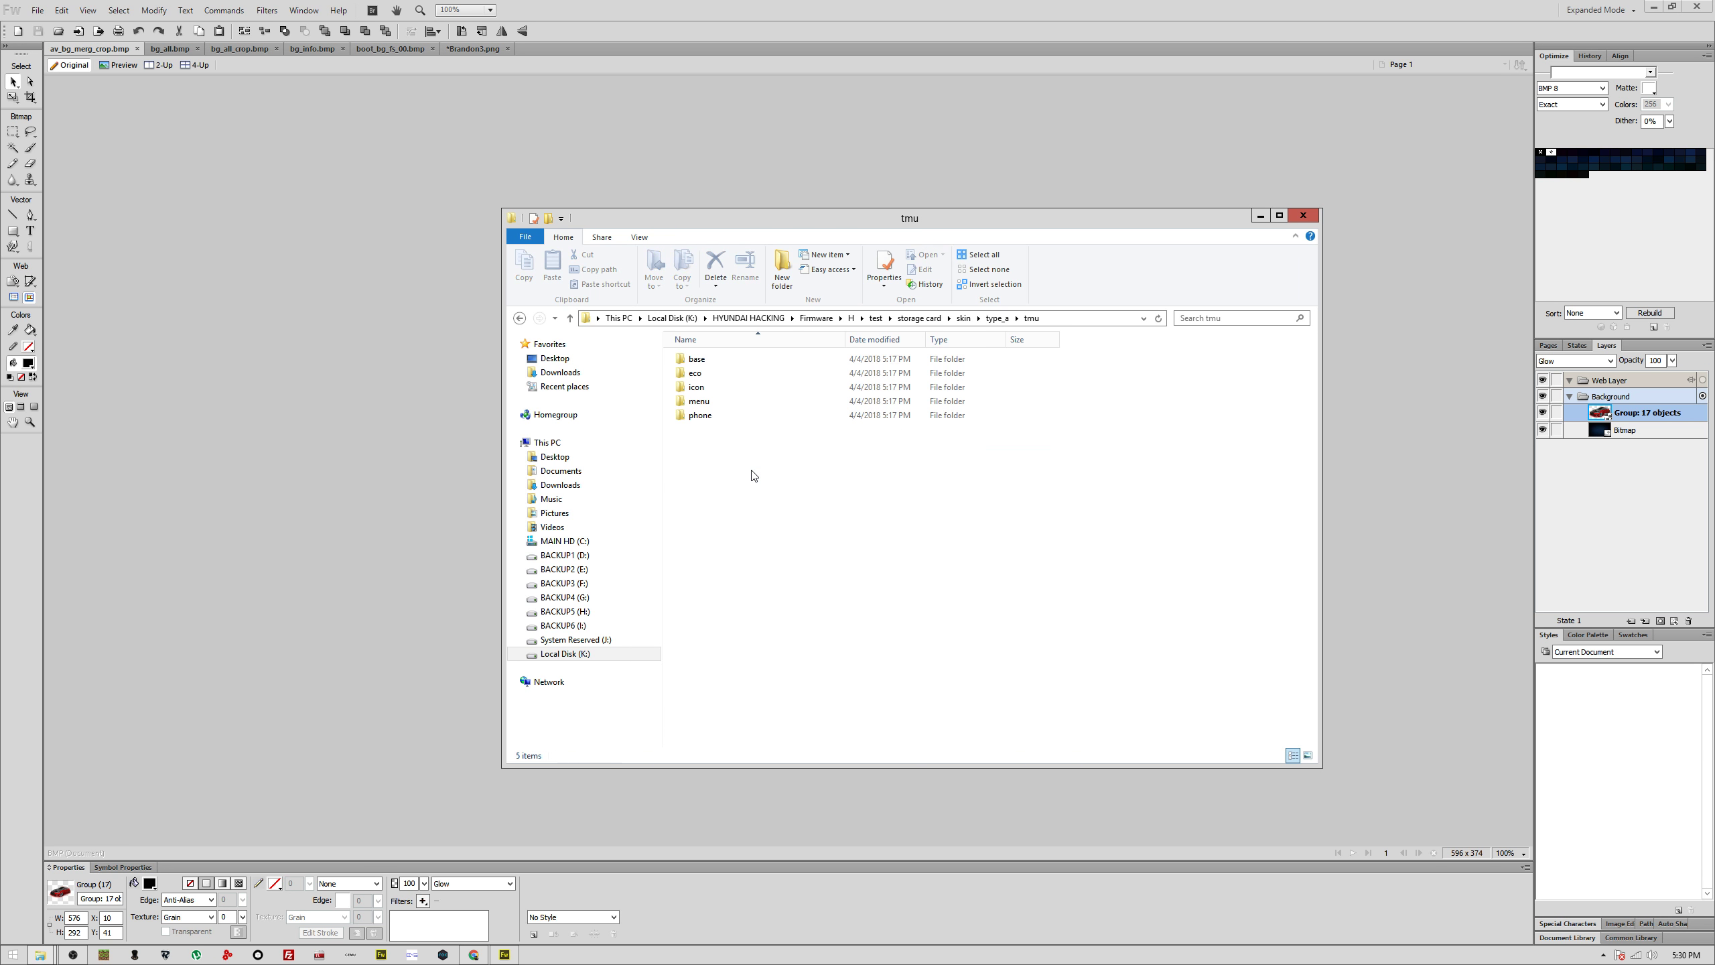
key("BackSpace")
key("Down")
key("Return")
key("BackSpace")
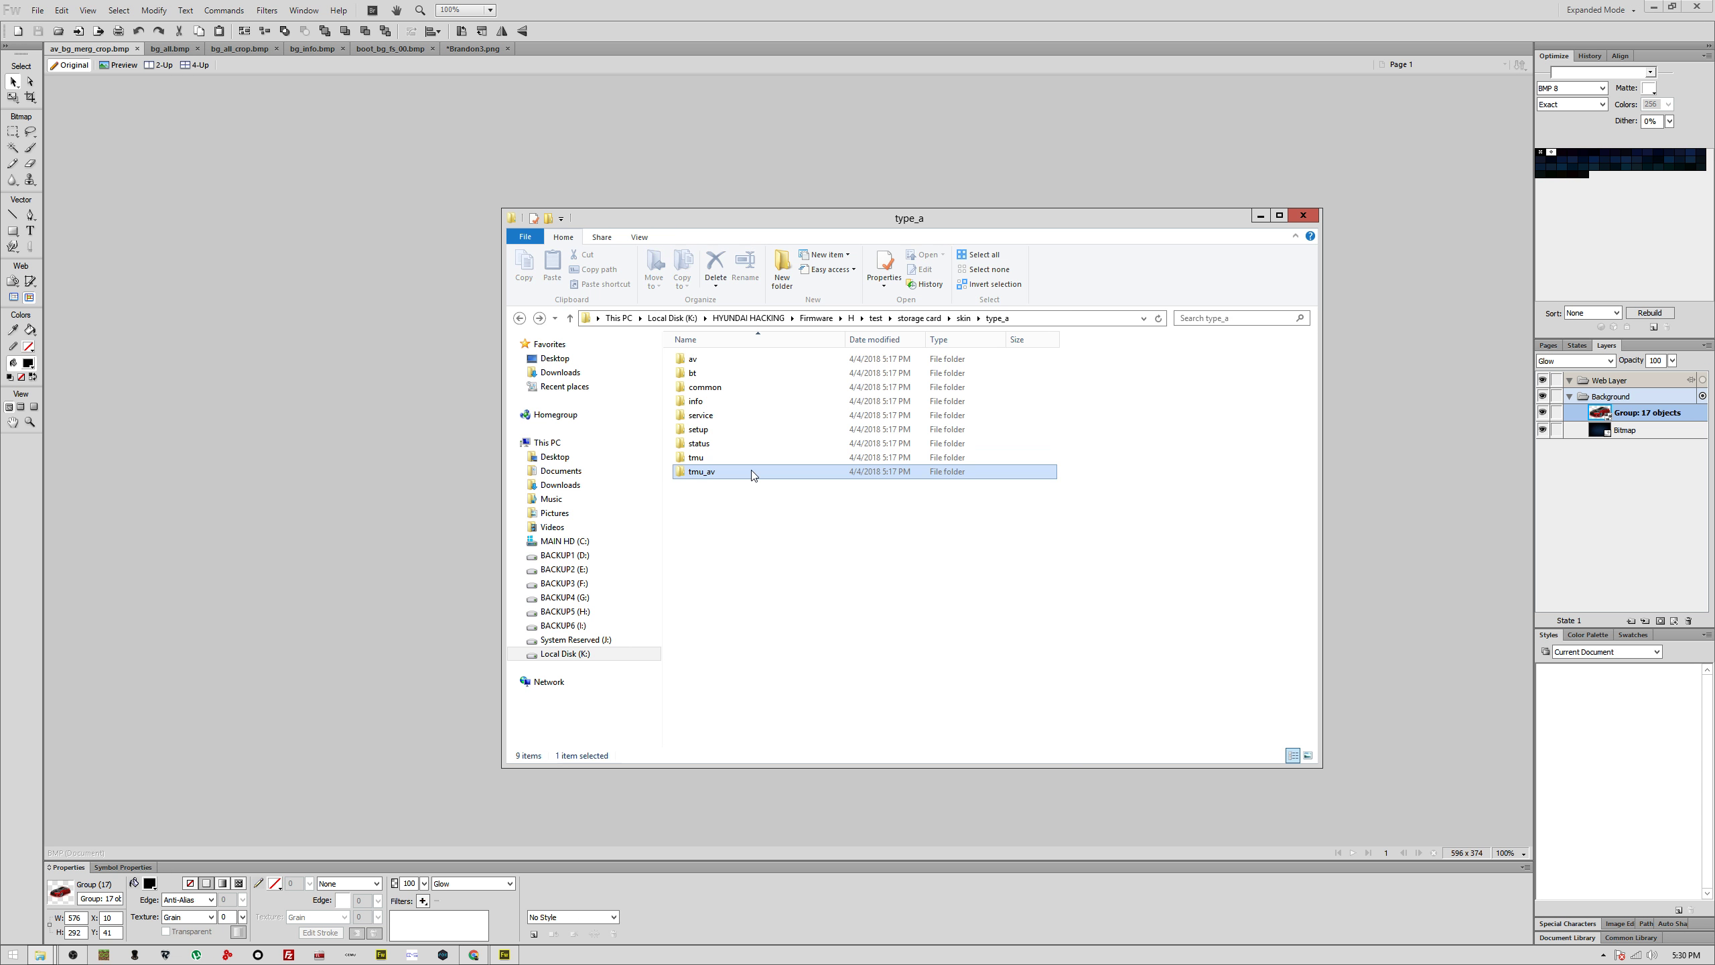
Step: Look through the images in tmu's base folder and return to type_a
key("Up")
key("Return")
key("Return")
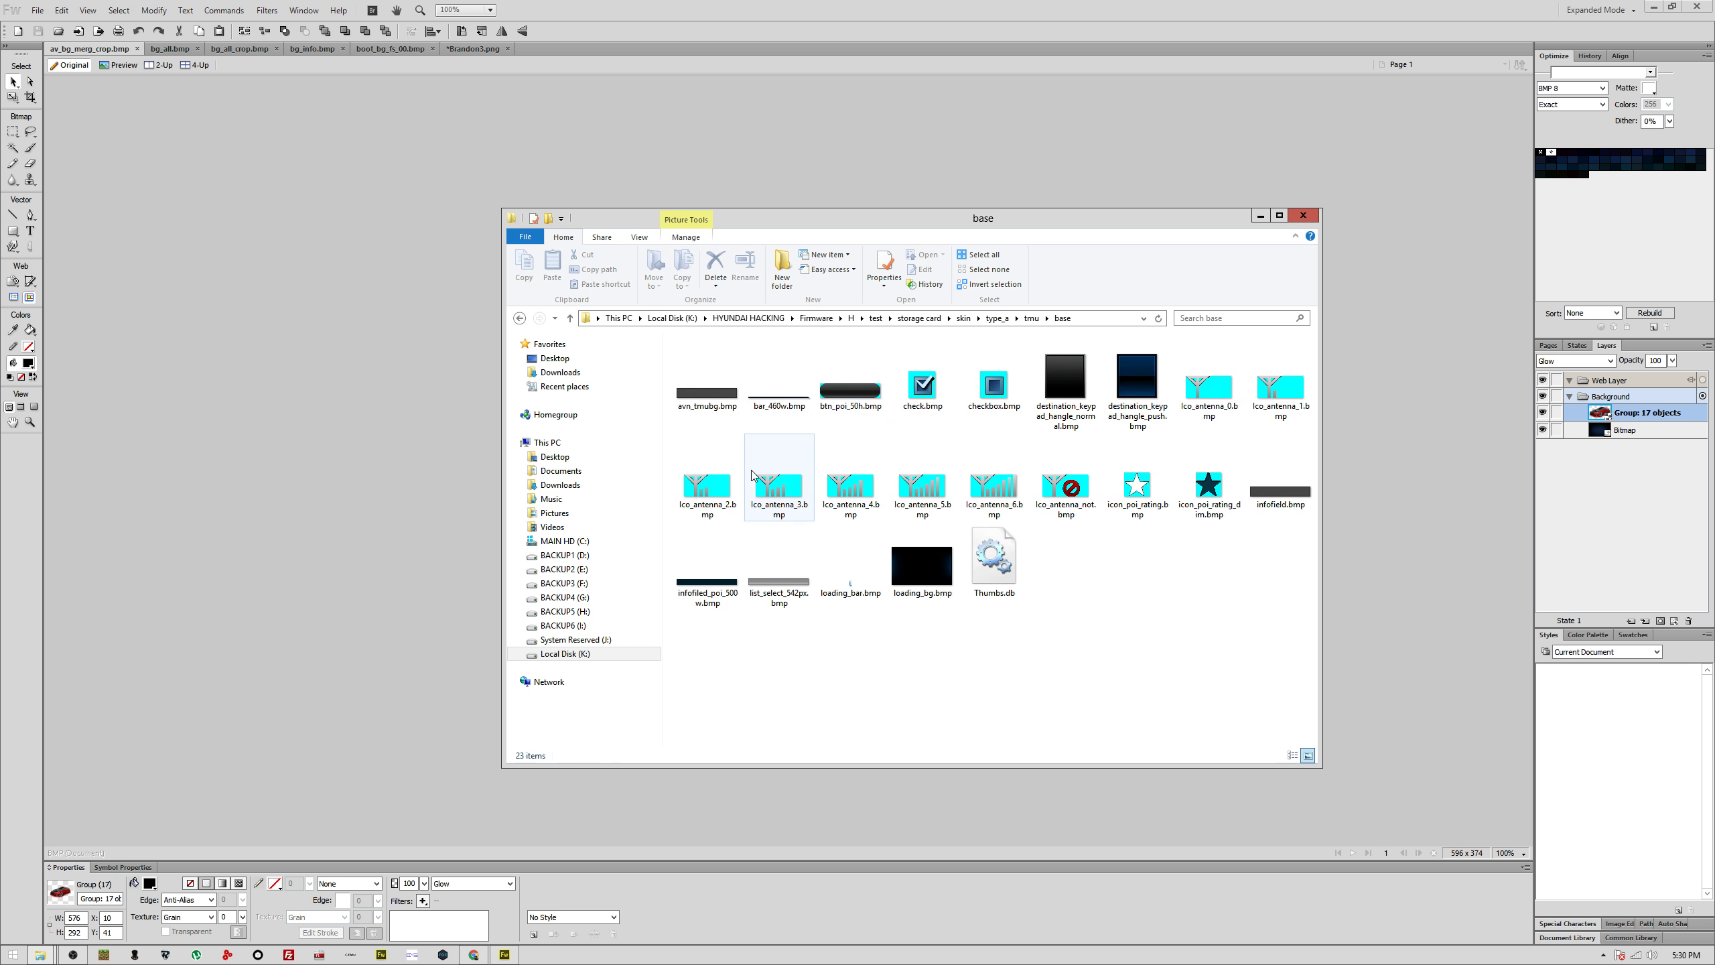
key("BackSpace")
key("BackSpace")
Step: Look through the images in status's base folder, return to type_a and select the av folder
key("Up")
key("Return")
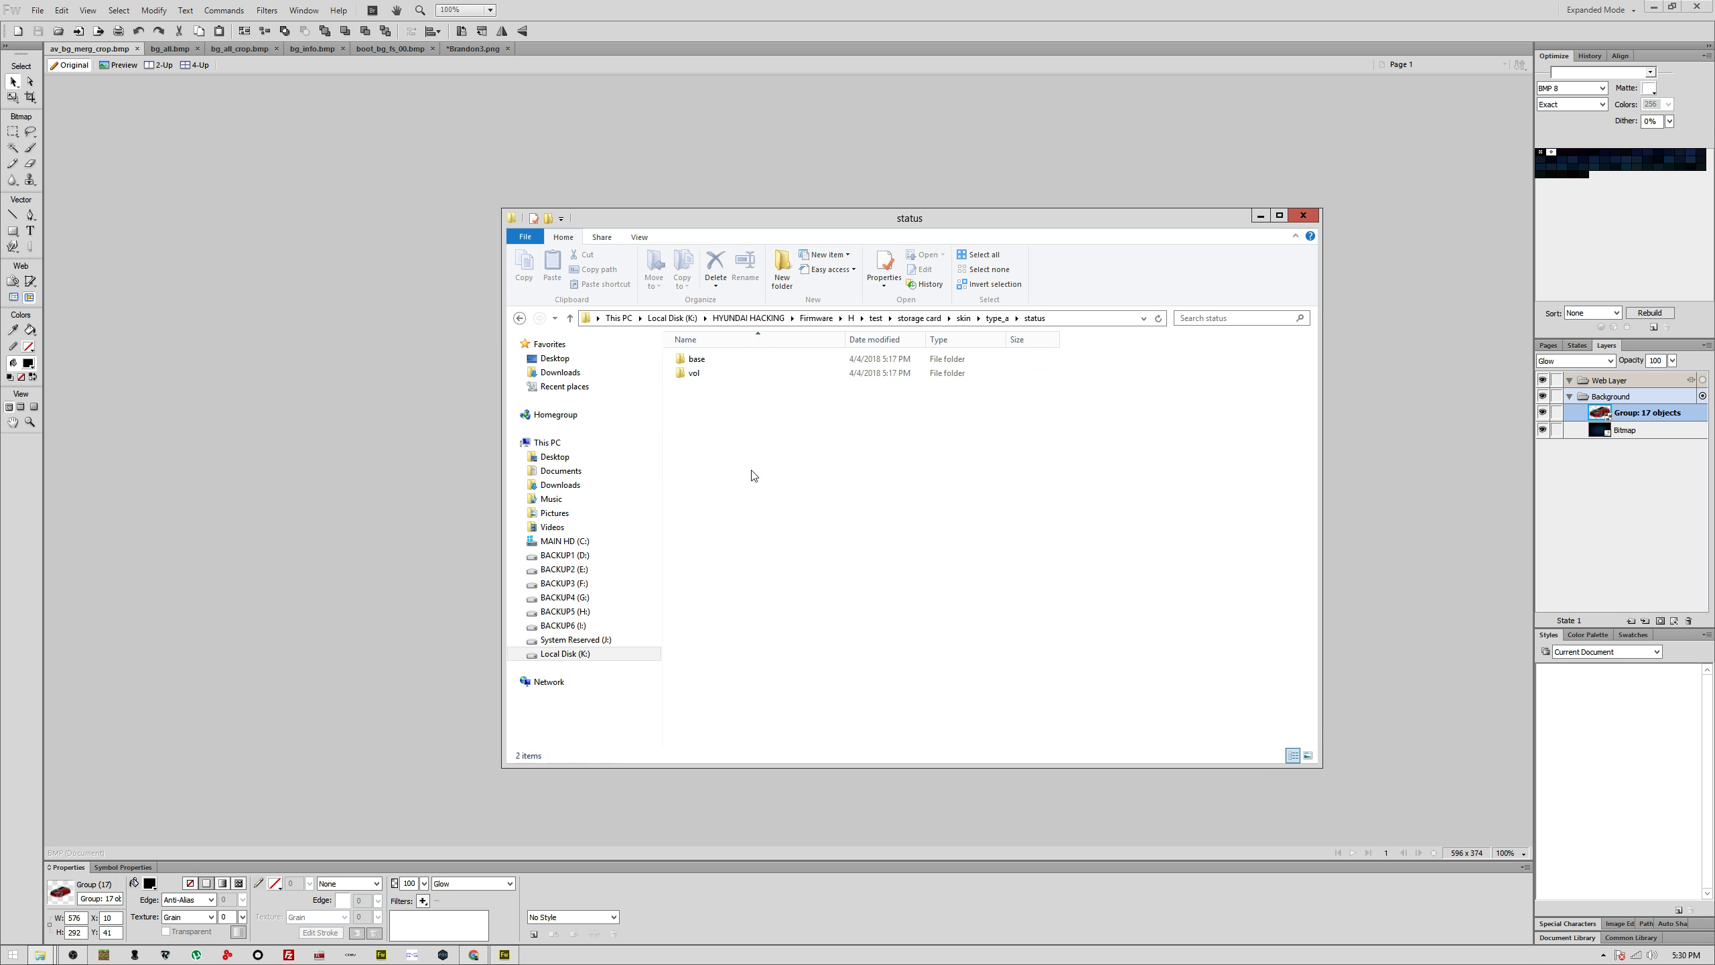
key("Down")
key("Up")
key("Return")
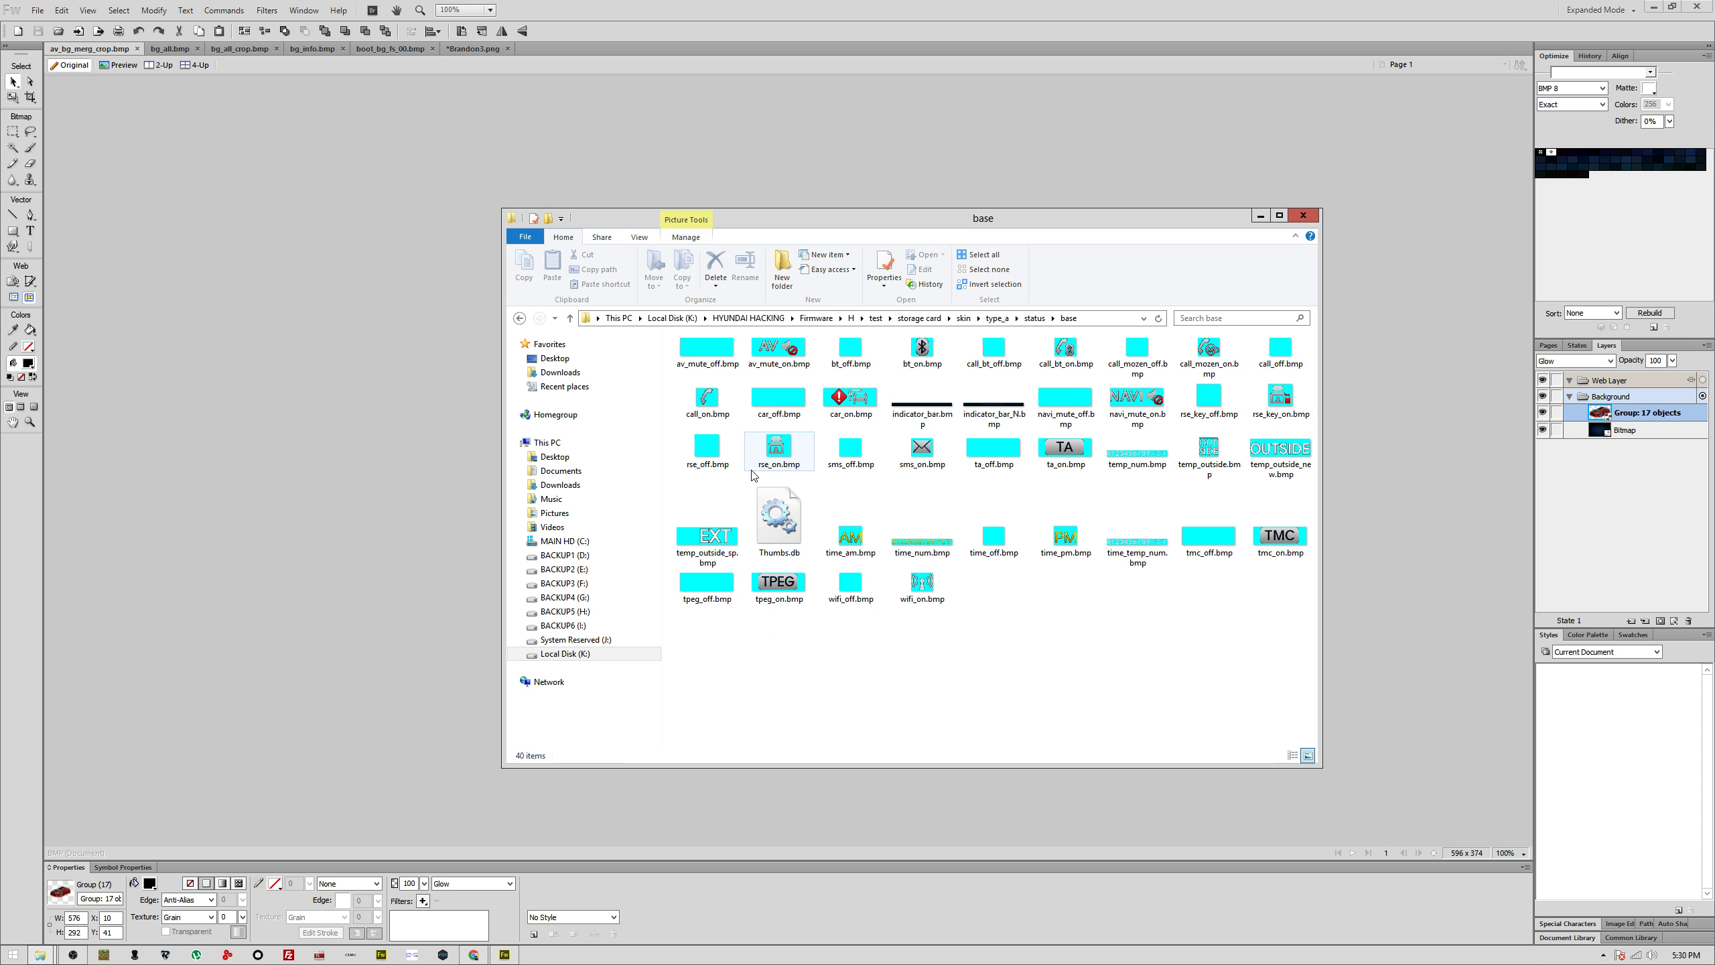
key("BackSpace")
key("BackSpace")
key("Up")
key("Home")
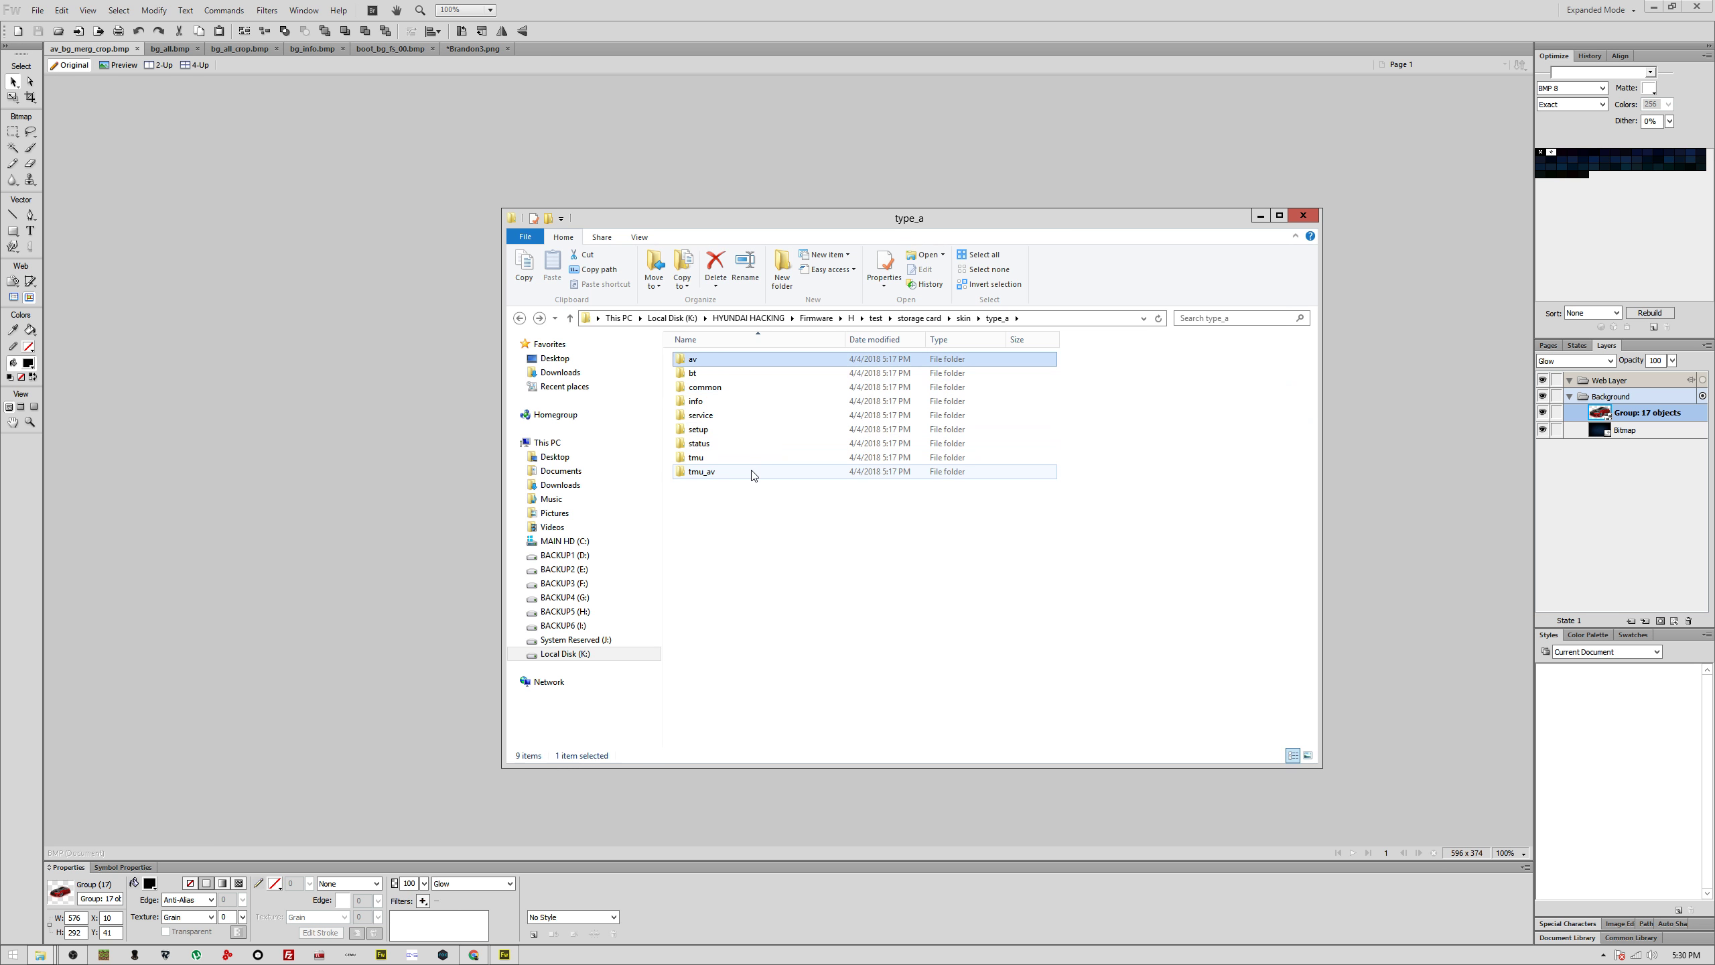
Step: Look through the images in common's bg folder and return to type_a
key("Down")
key("Down")
key("Return")
key("Return")
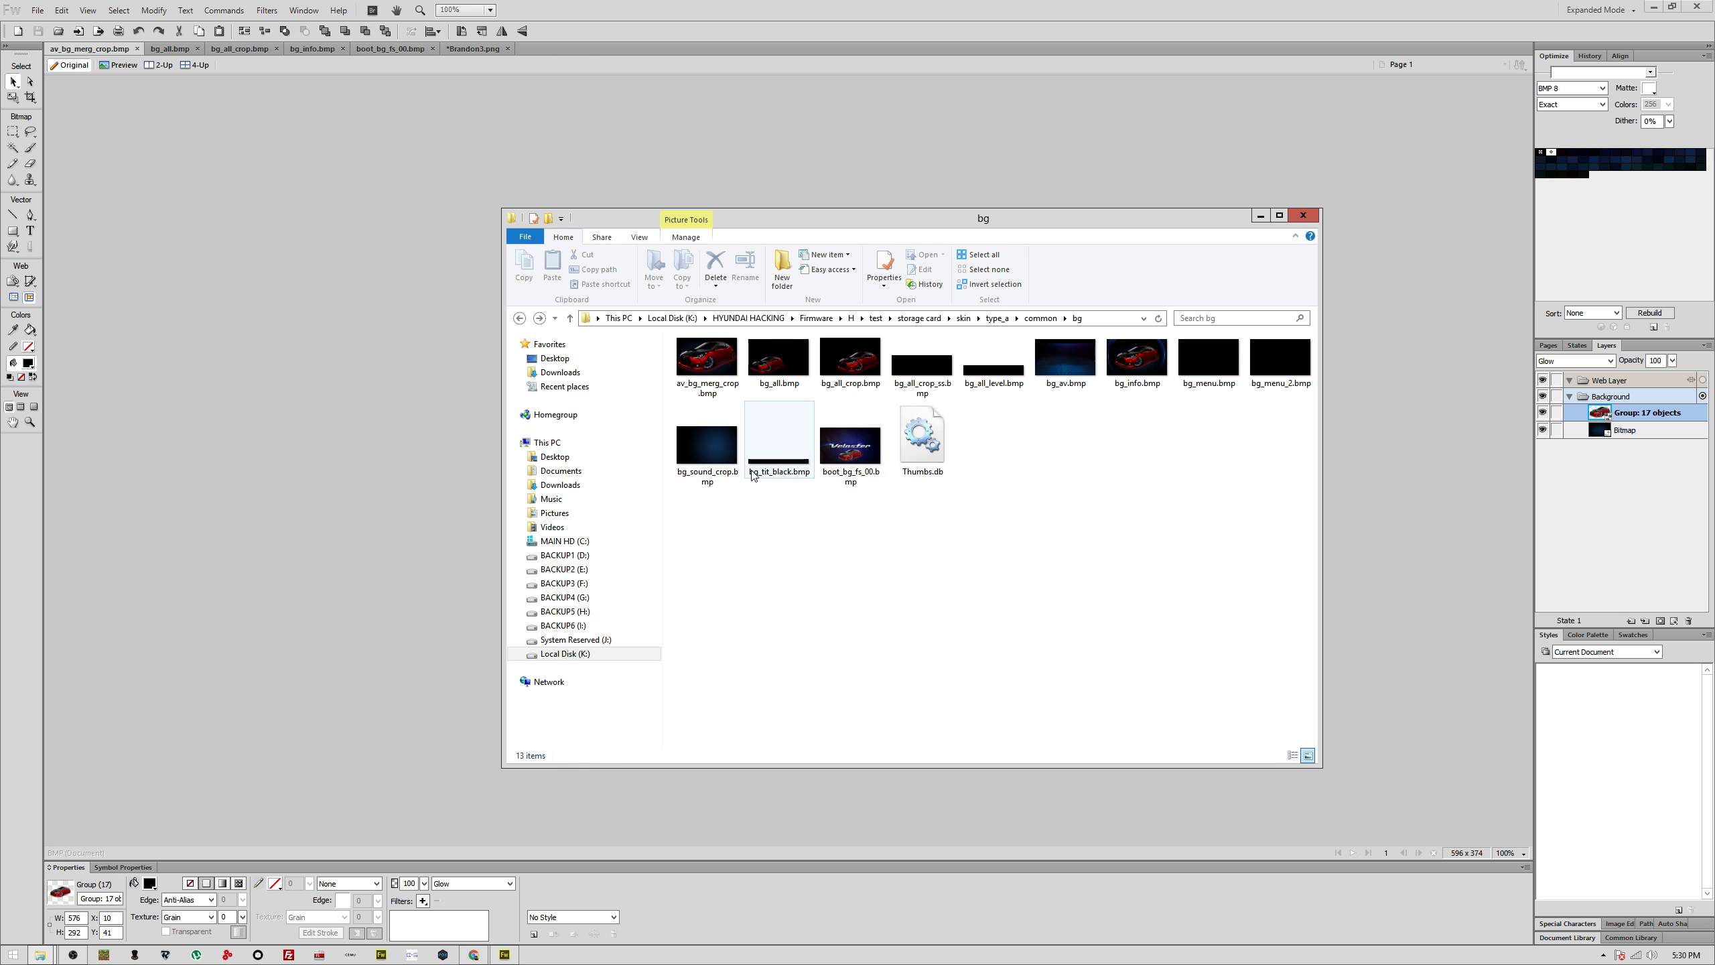
left_click(998, 318)
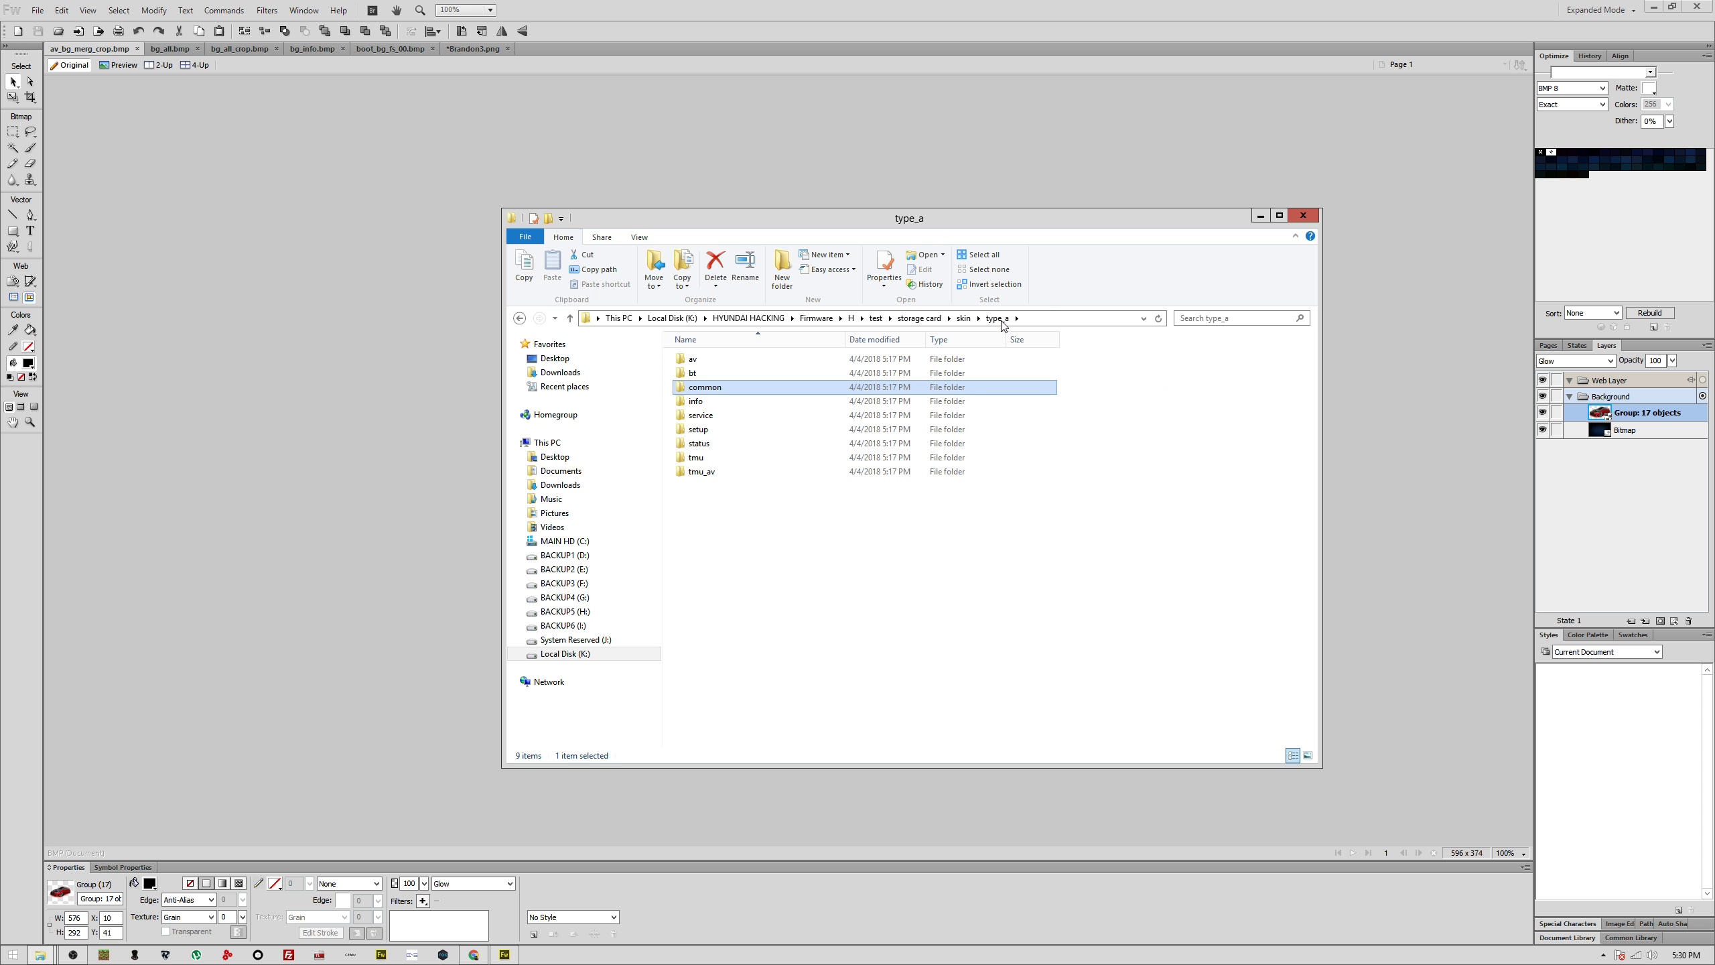
Step: Go up to the storage card folder and search all its subfolders for "bg"
left_click(977, 318)
left_click(962, 319)
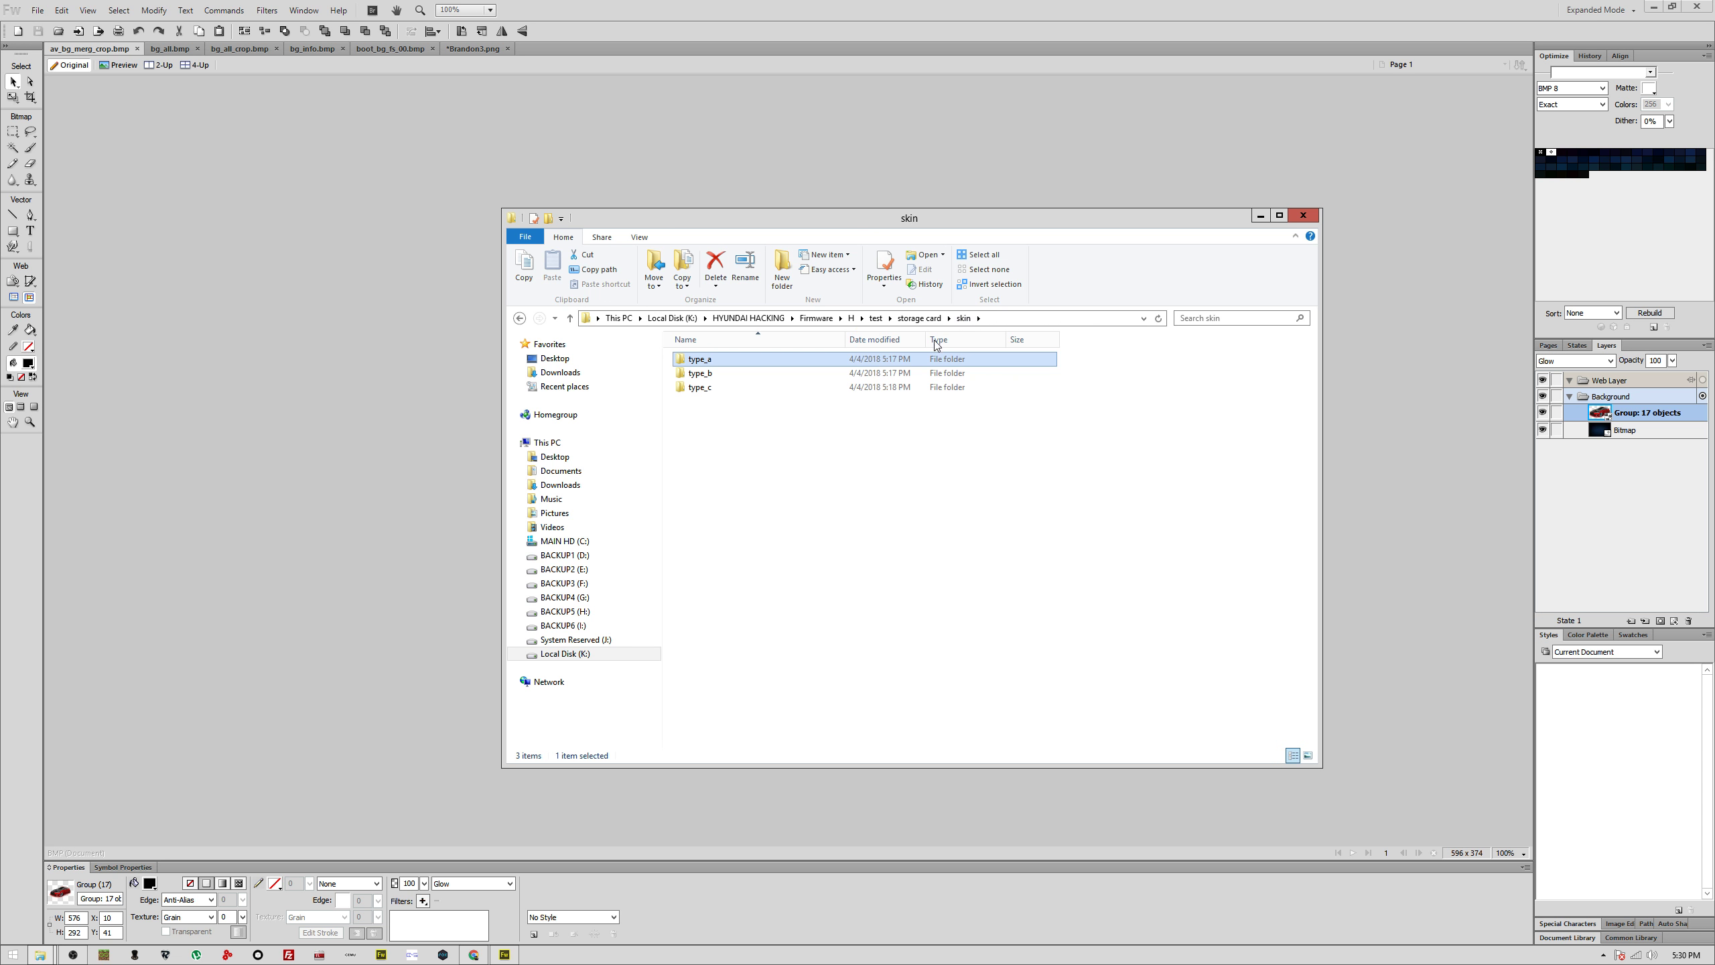
left_click(936, 318)
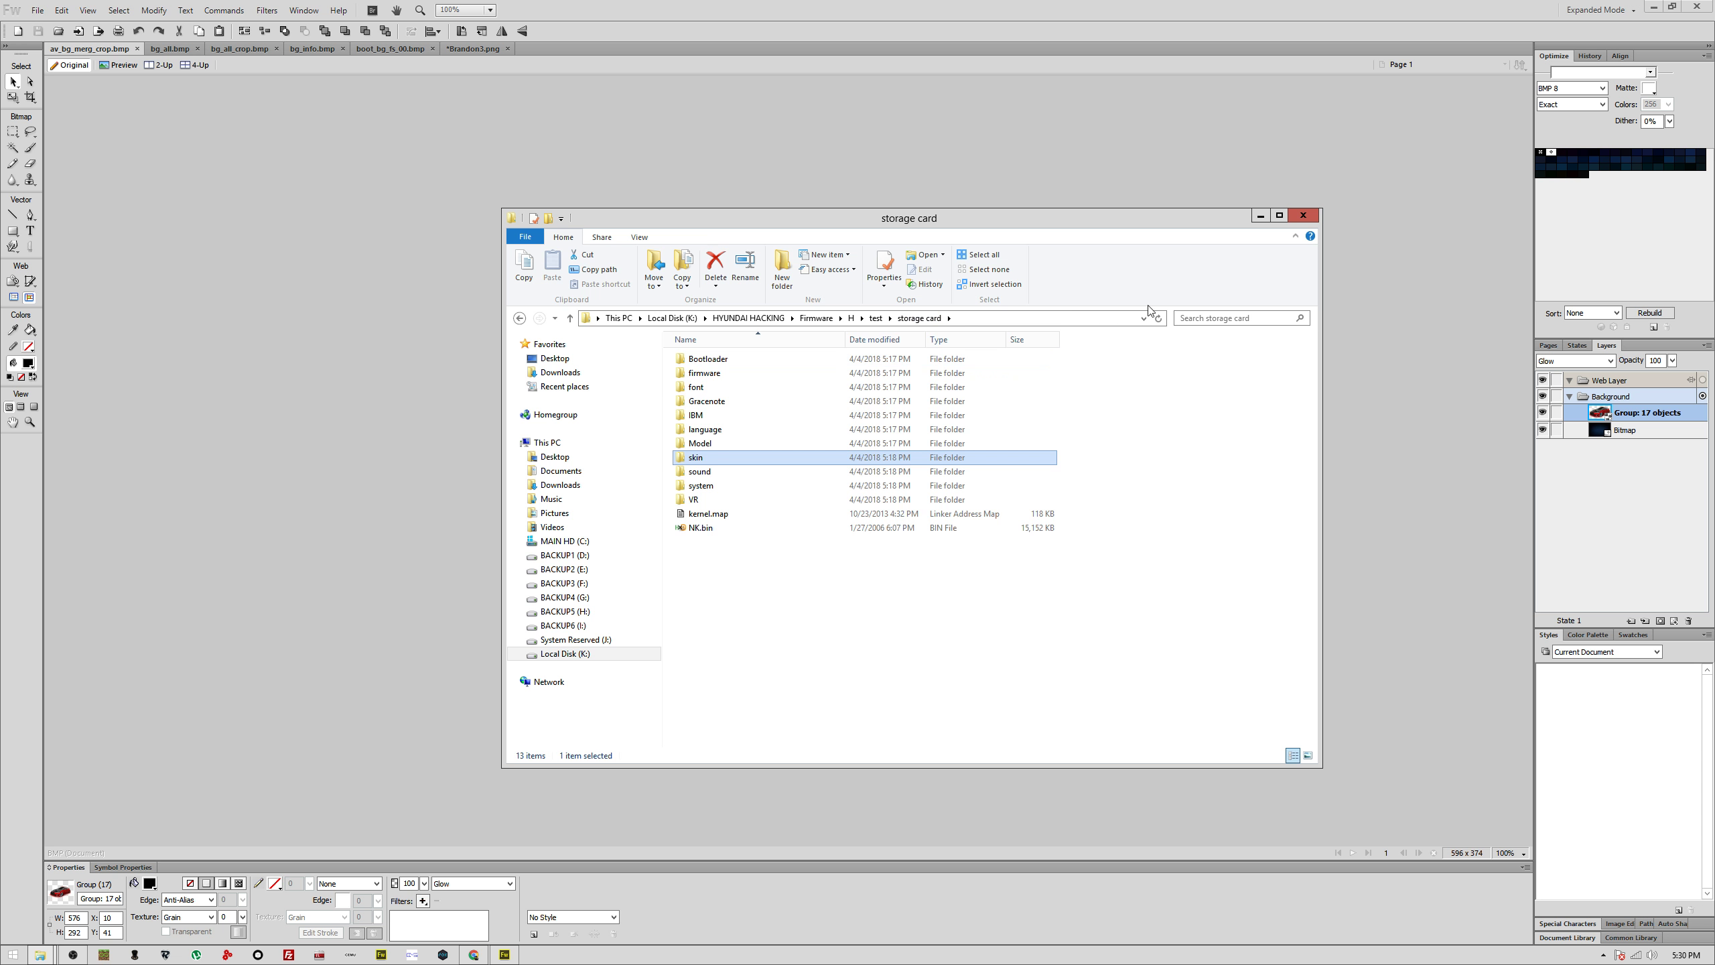
left_click(1222, 321)
type("bg")
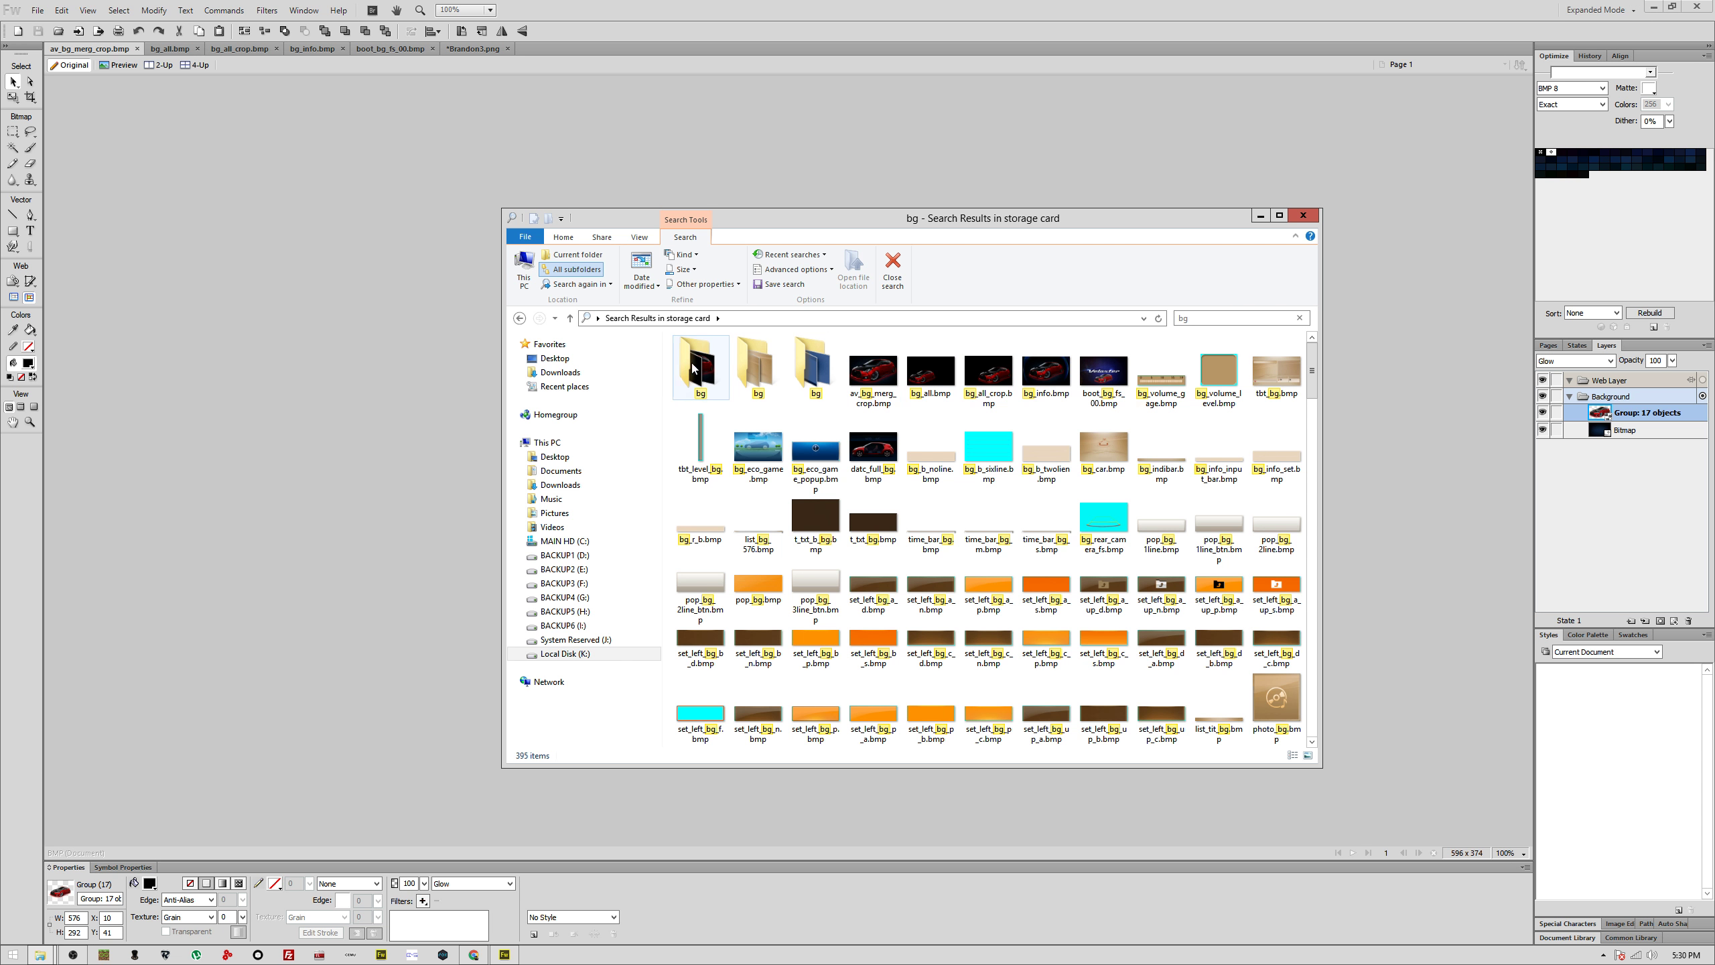
Step: Check the blue-themed bg folder in the search results, return and look through the rest of the matching images
double_click(809, 365)
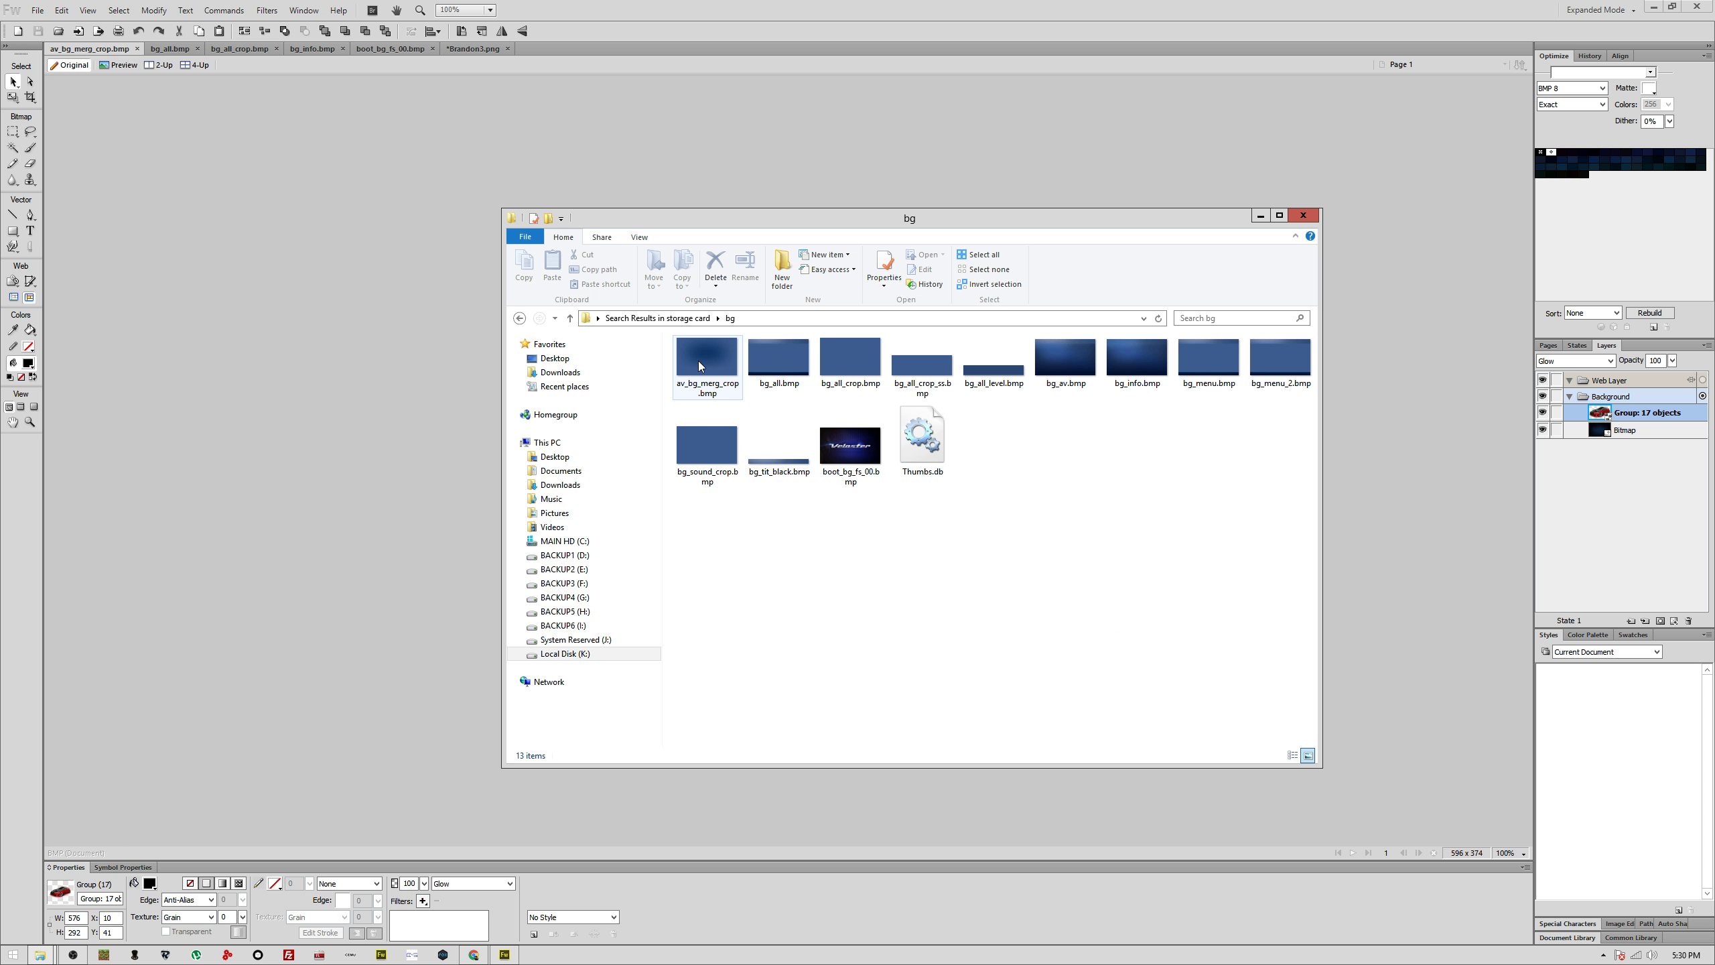
left_click(519, 317)
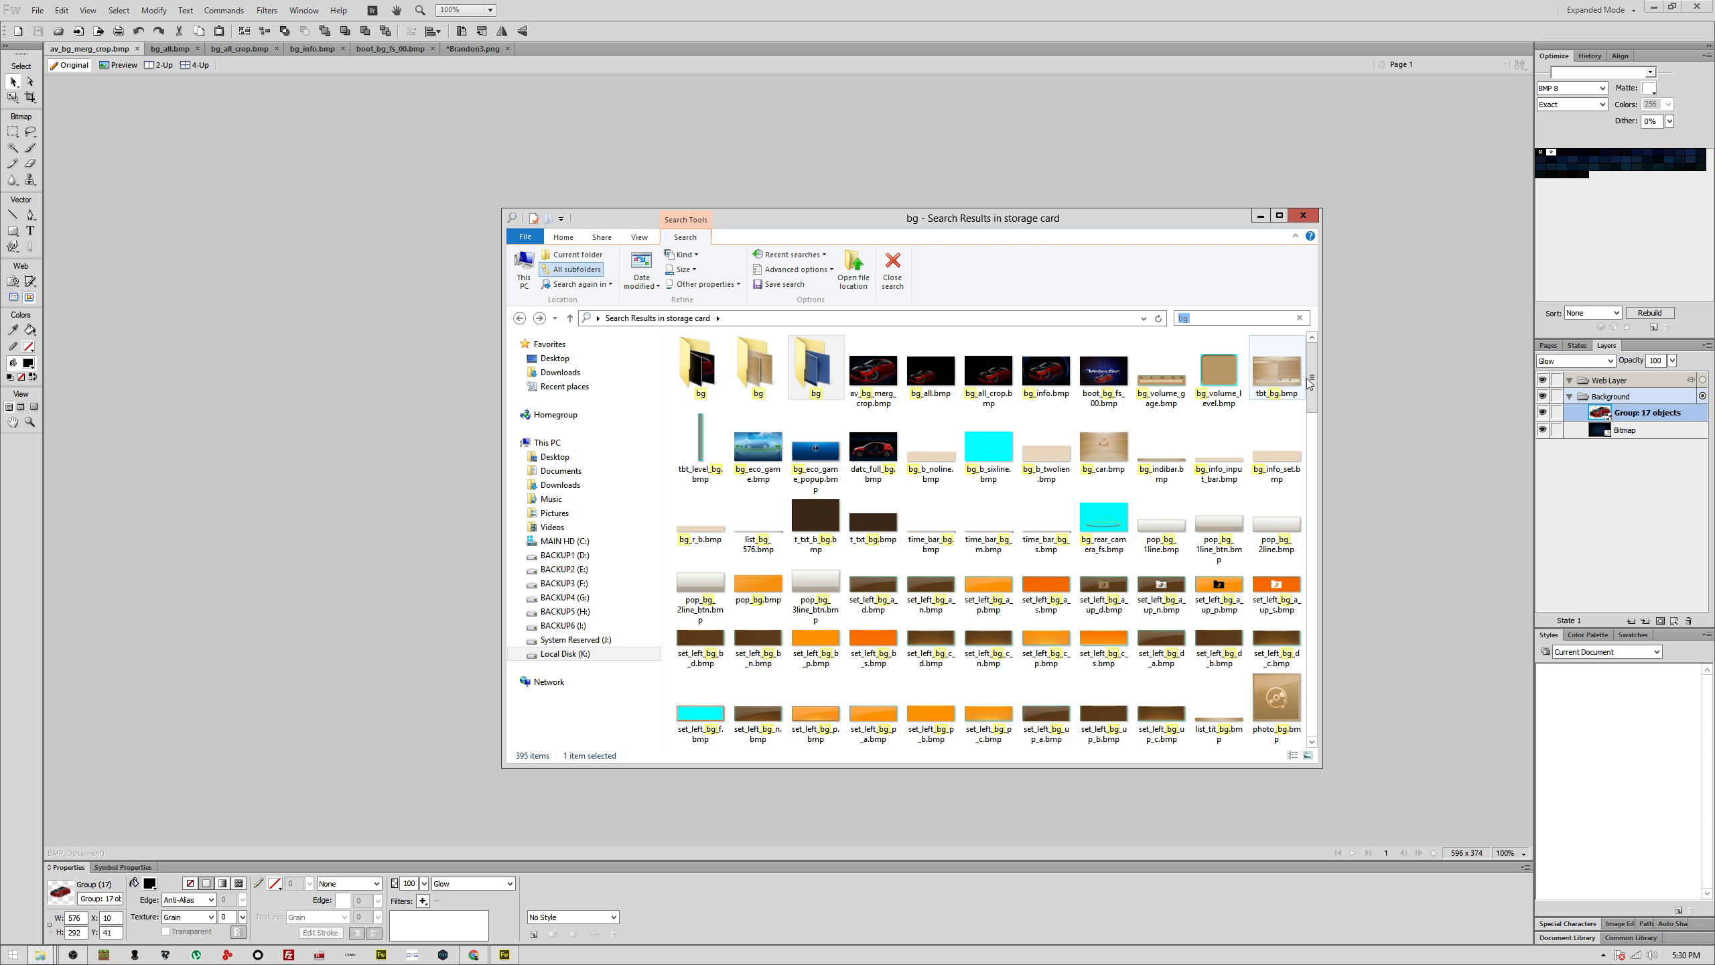
left_click_drag(1310, 383, 1271, 508)
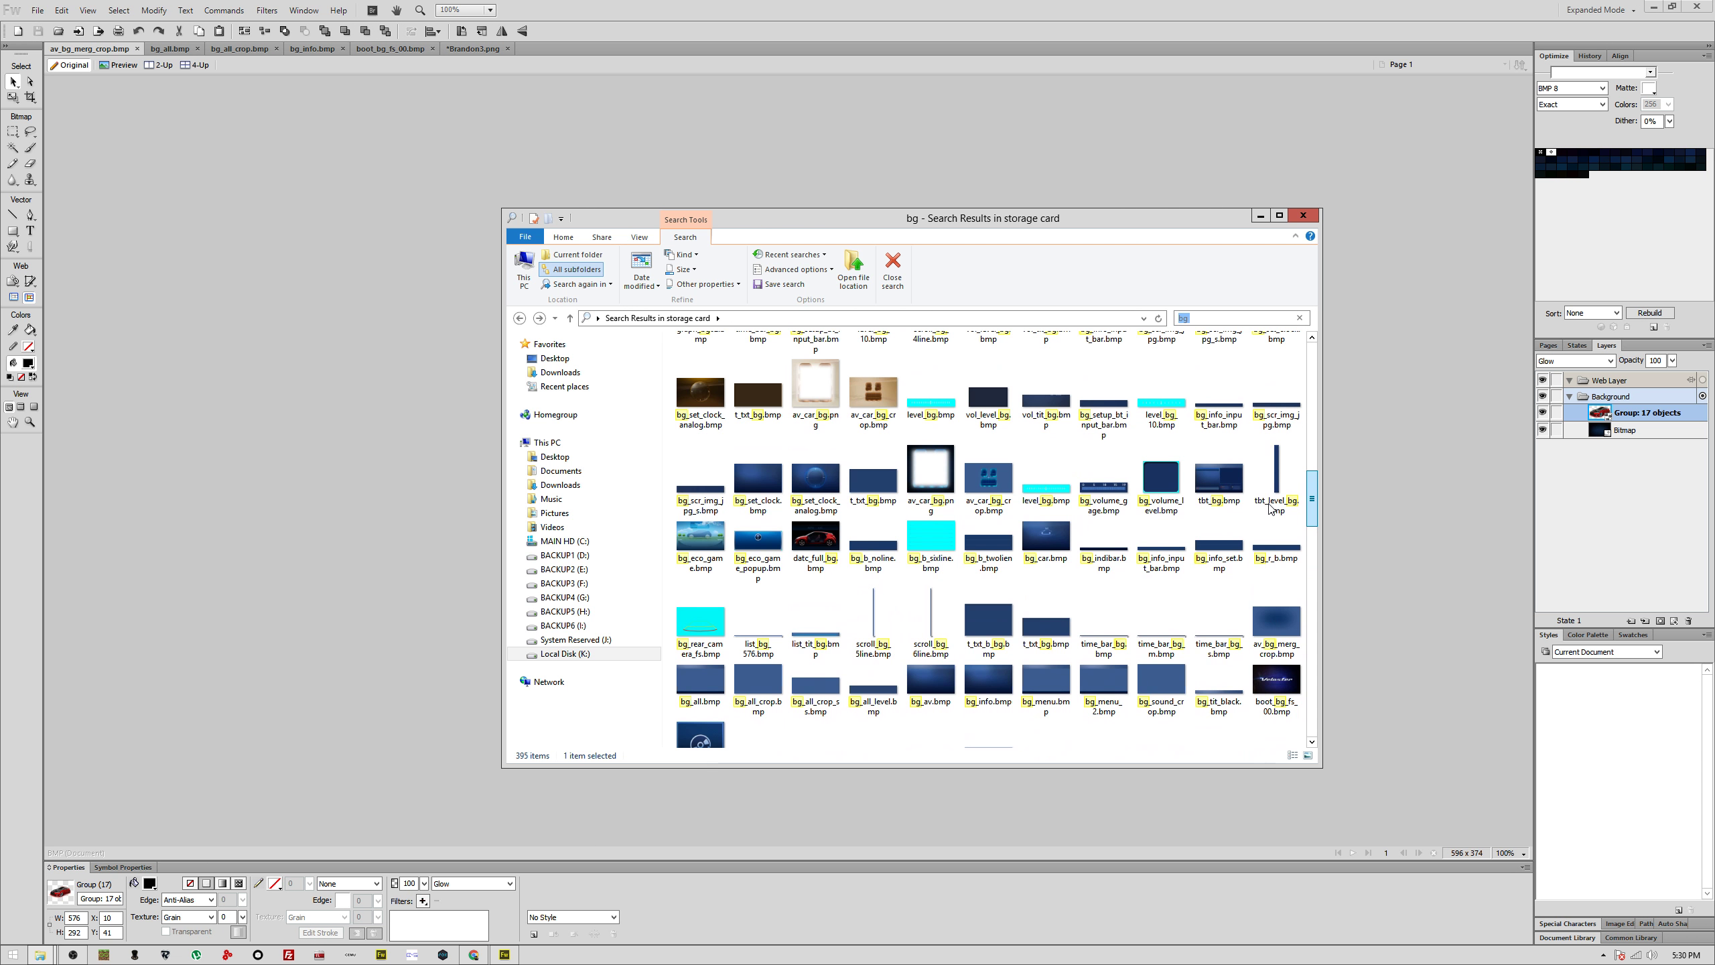
scroll(1043, 563, "up", 5)
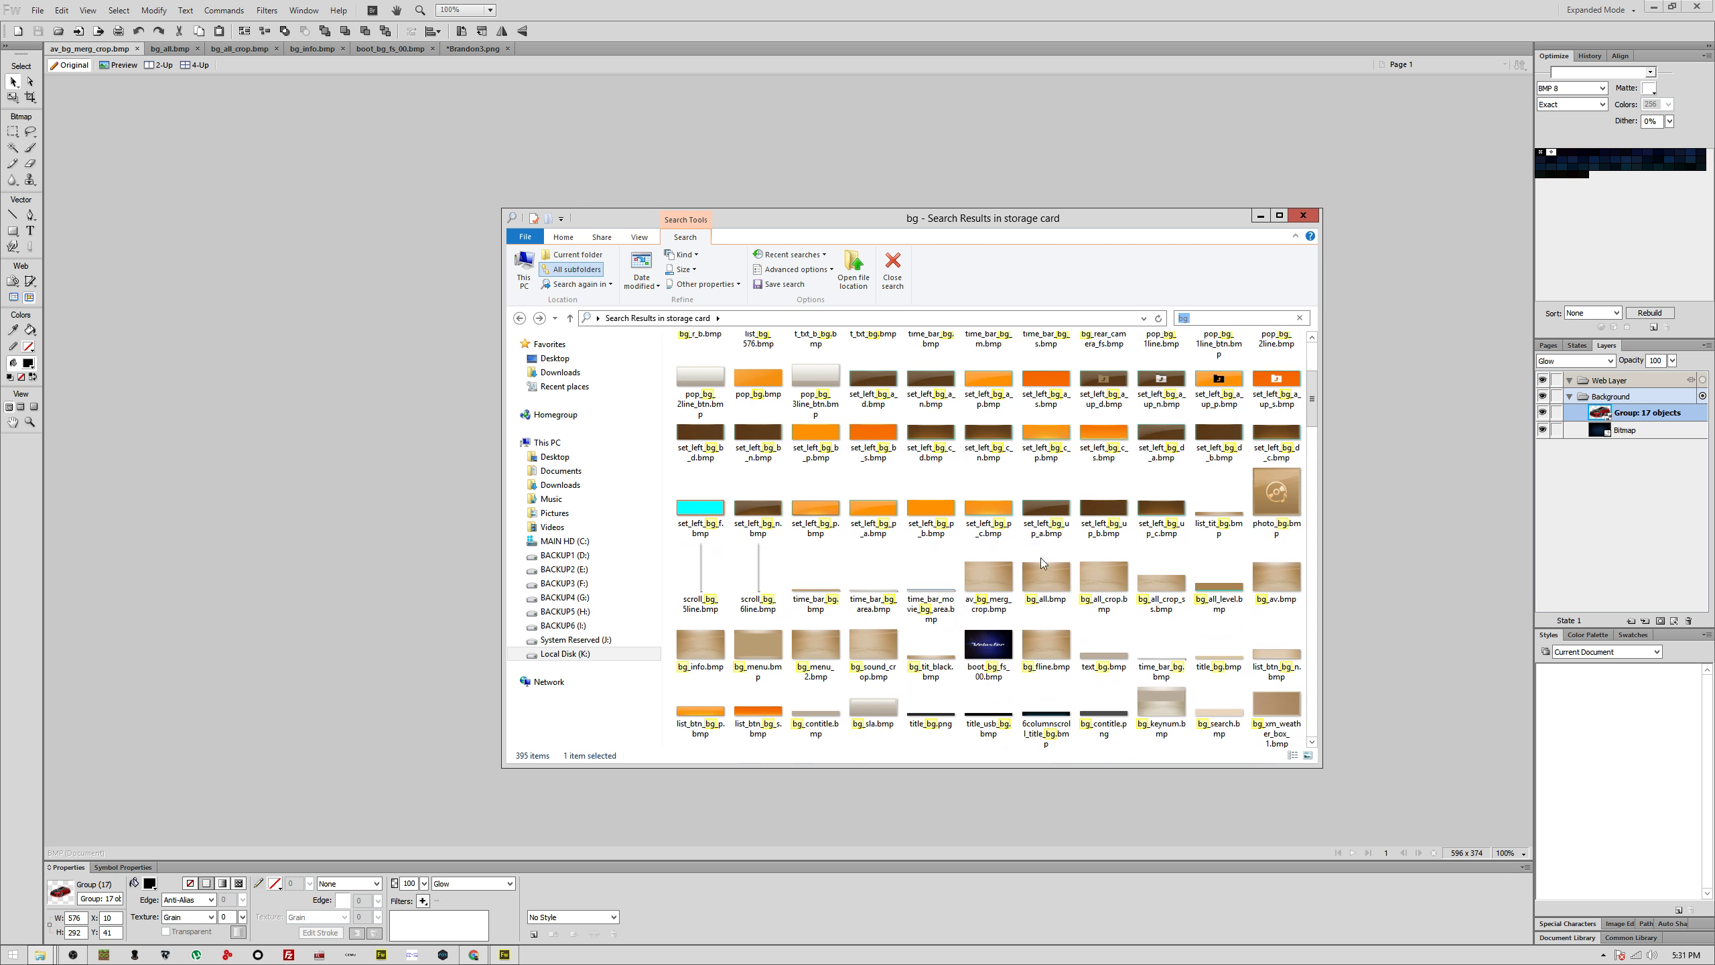
Step: Show the folder containing the boot_bg_fs_00.bmp found among the beige skin's results and select that image there
right_click(989, 646)
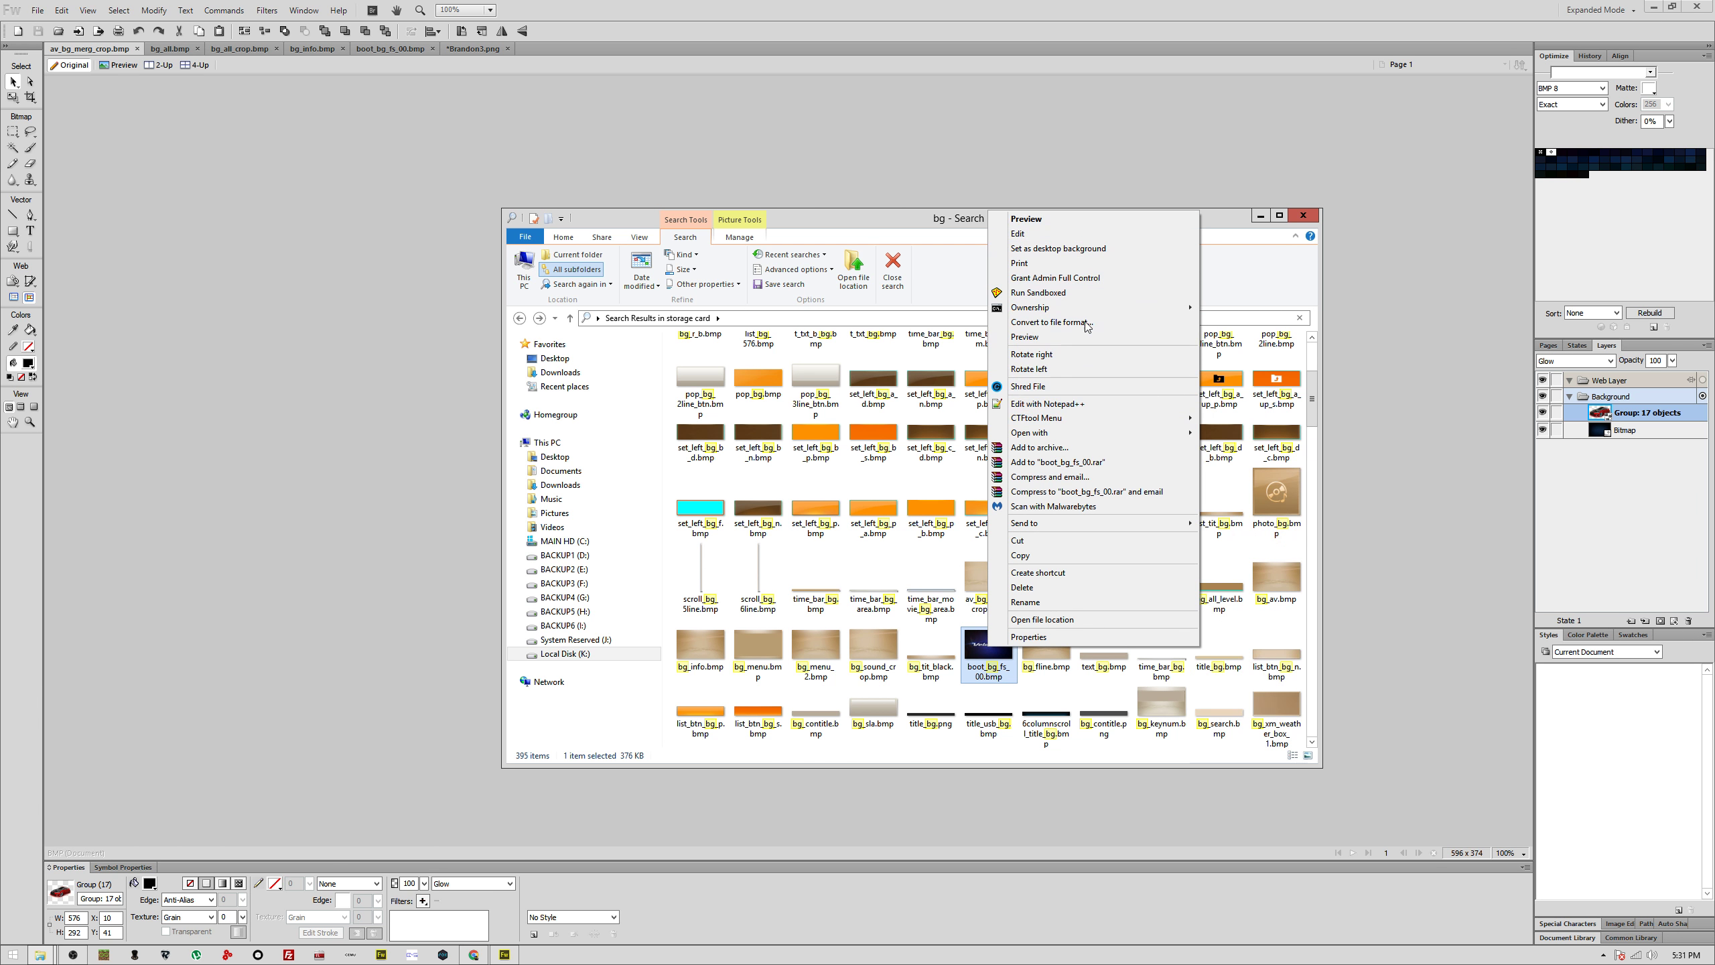
left_click(1061, 621)
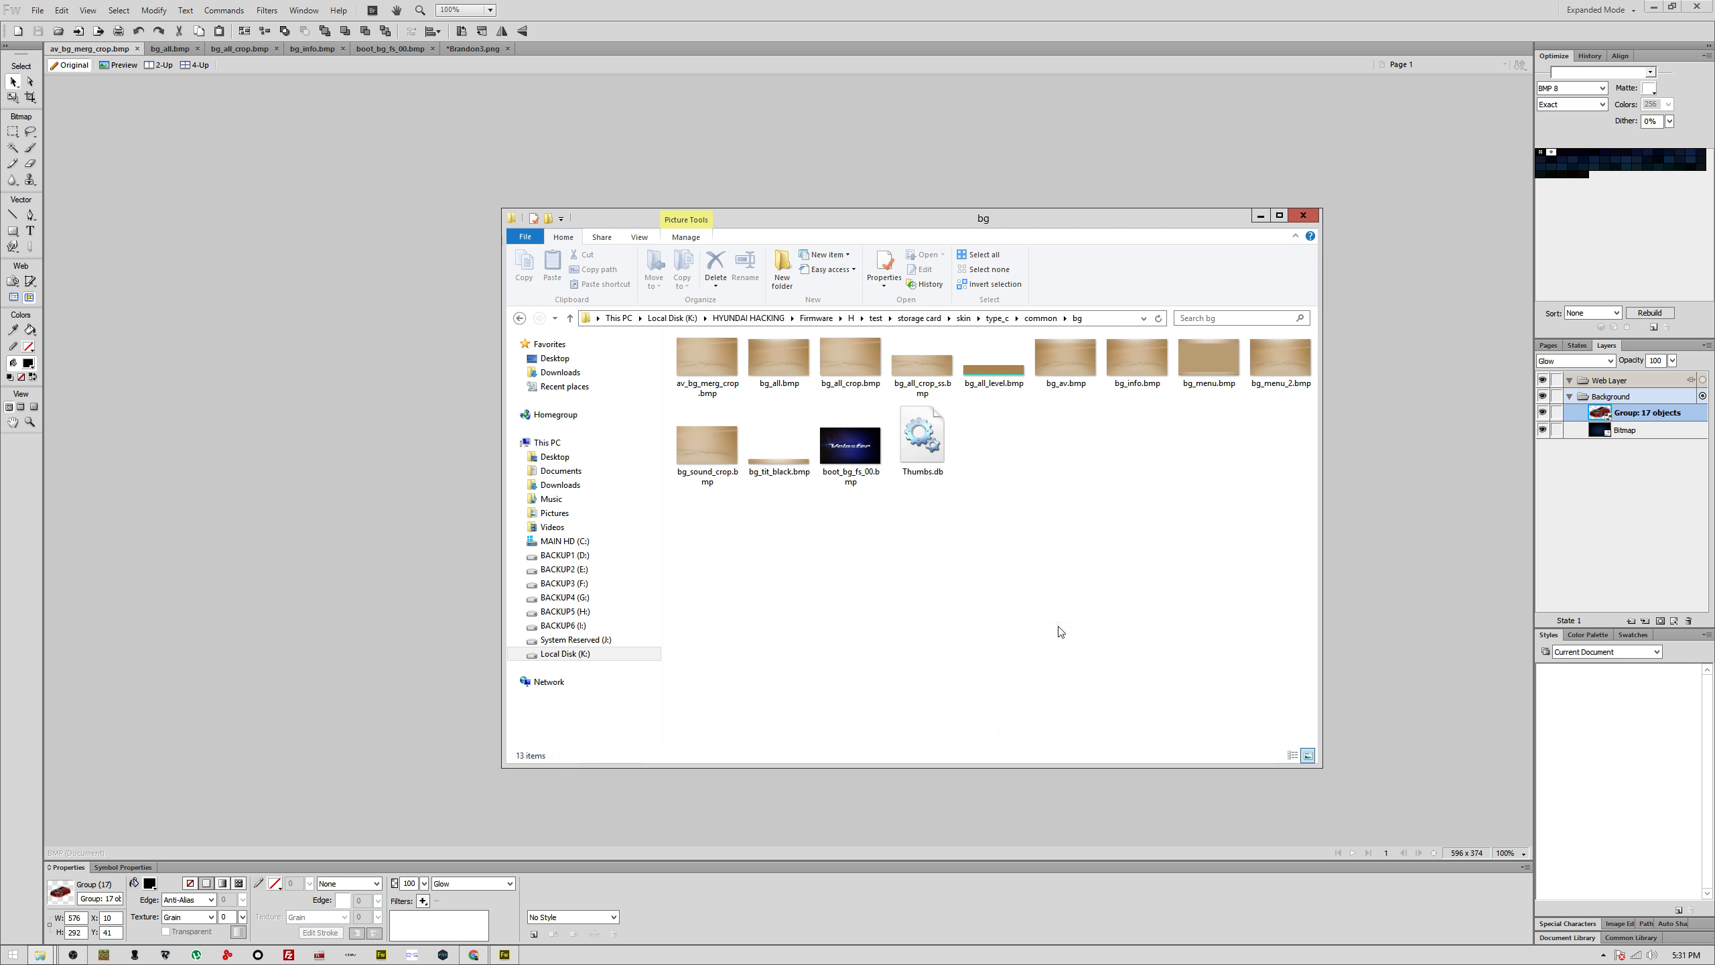
left_click(848, 453)
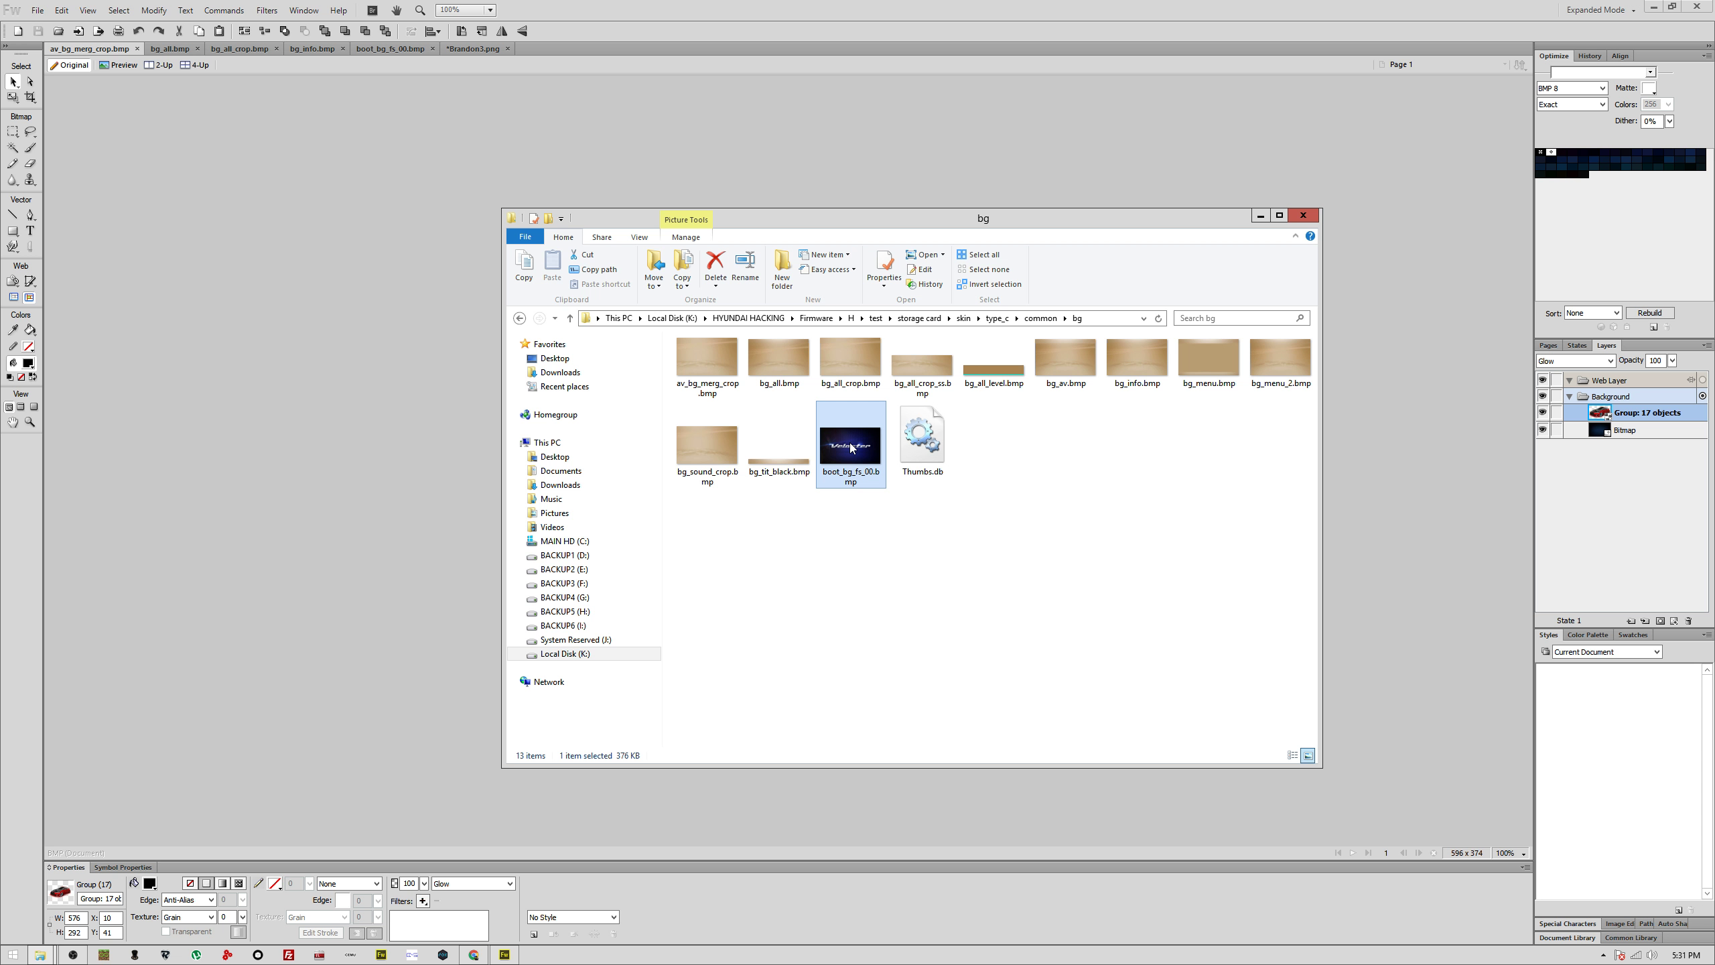
Step: Return to storage card, open skin\type_a\common and copy its bg folder
left_click(918, 318)
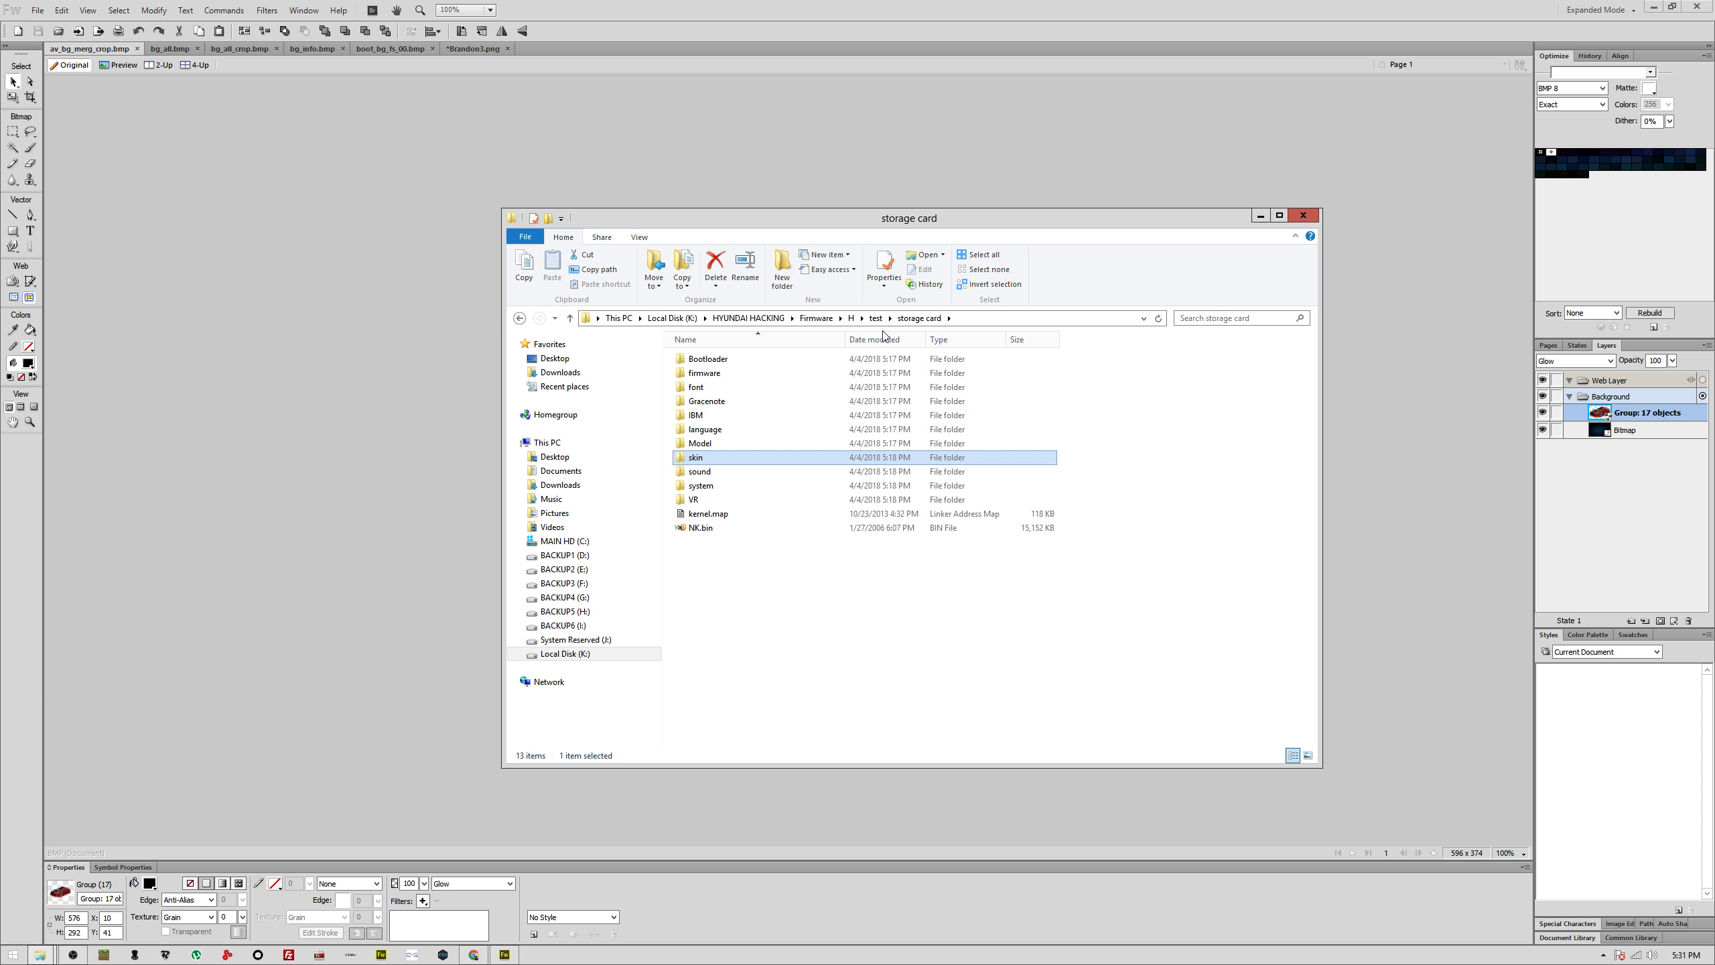
double_click(753, 459)
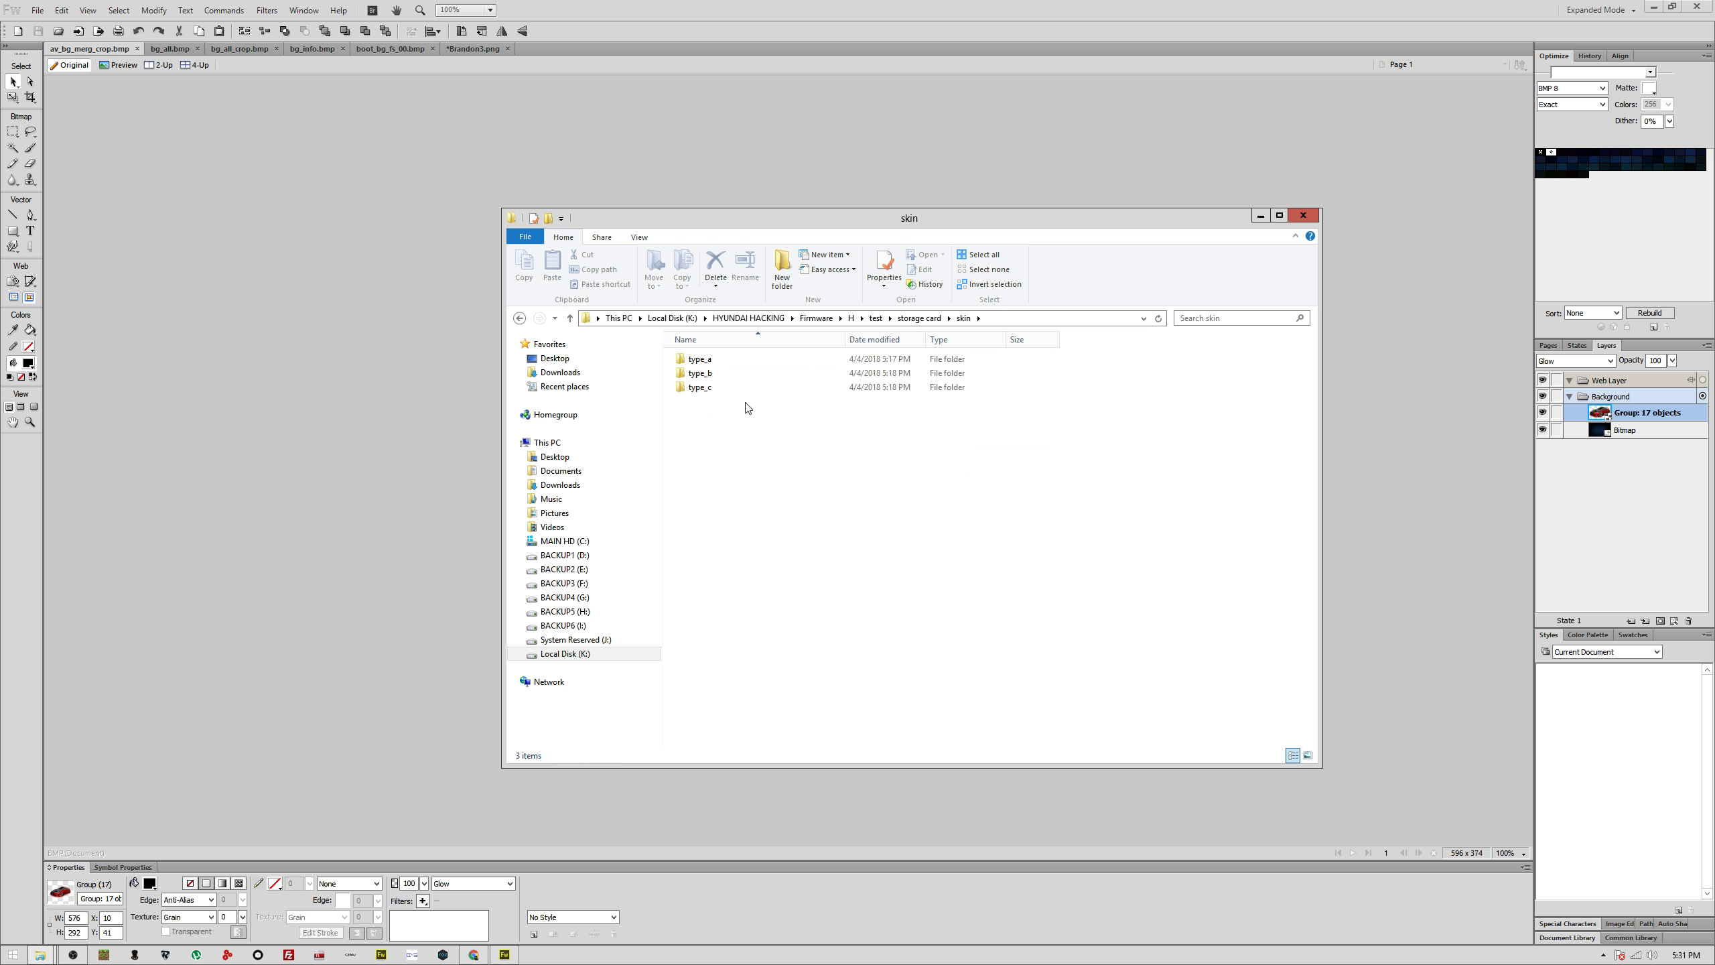
double_click(730, 365)
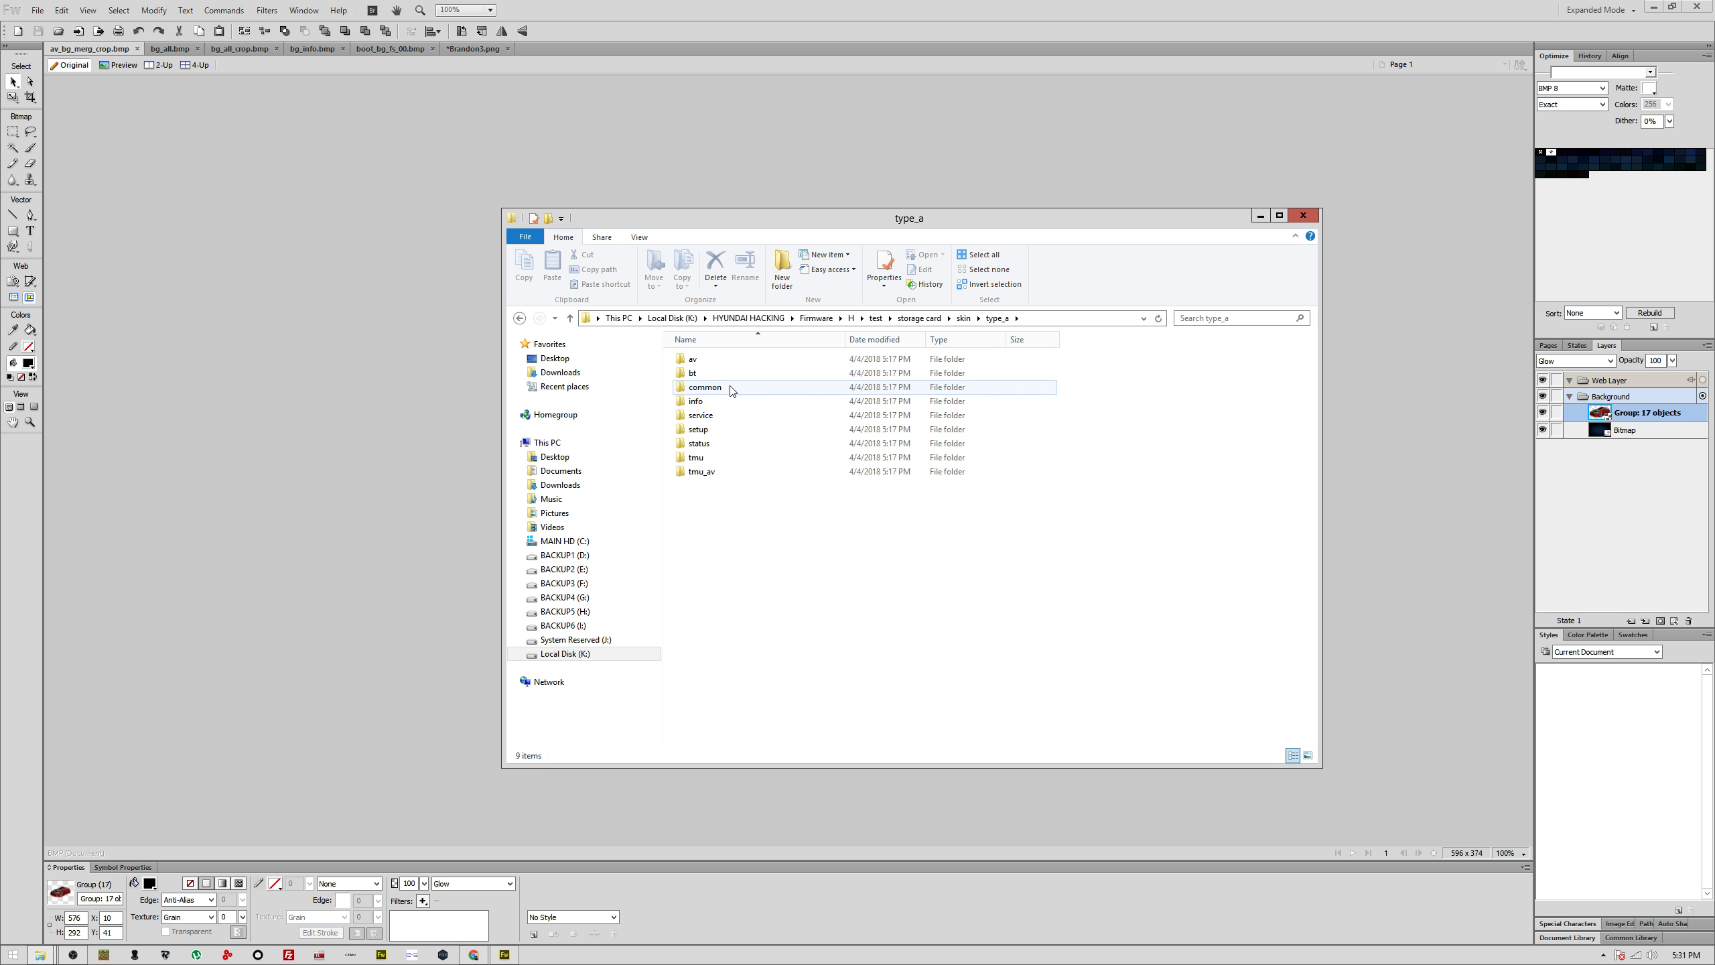
double_click(731, 389)
left_click(723, 388)
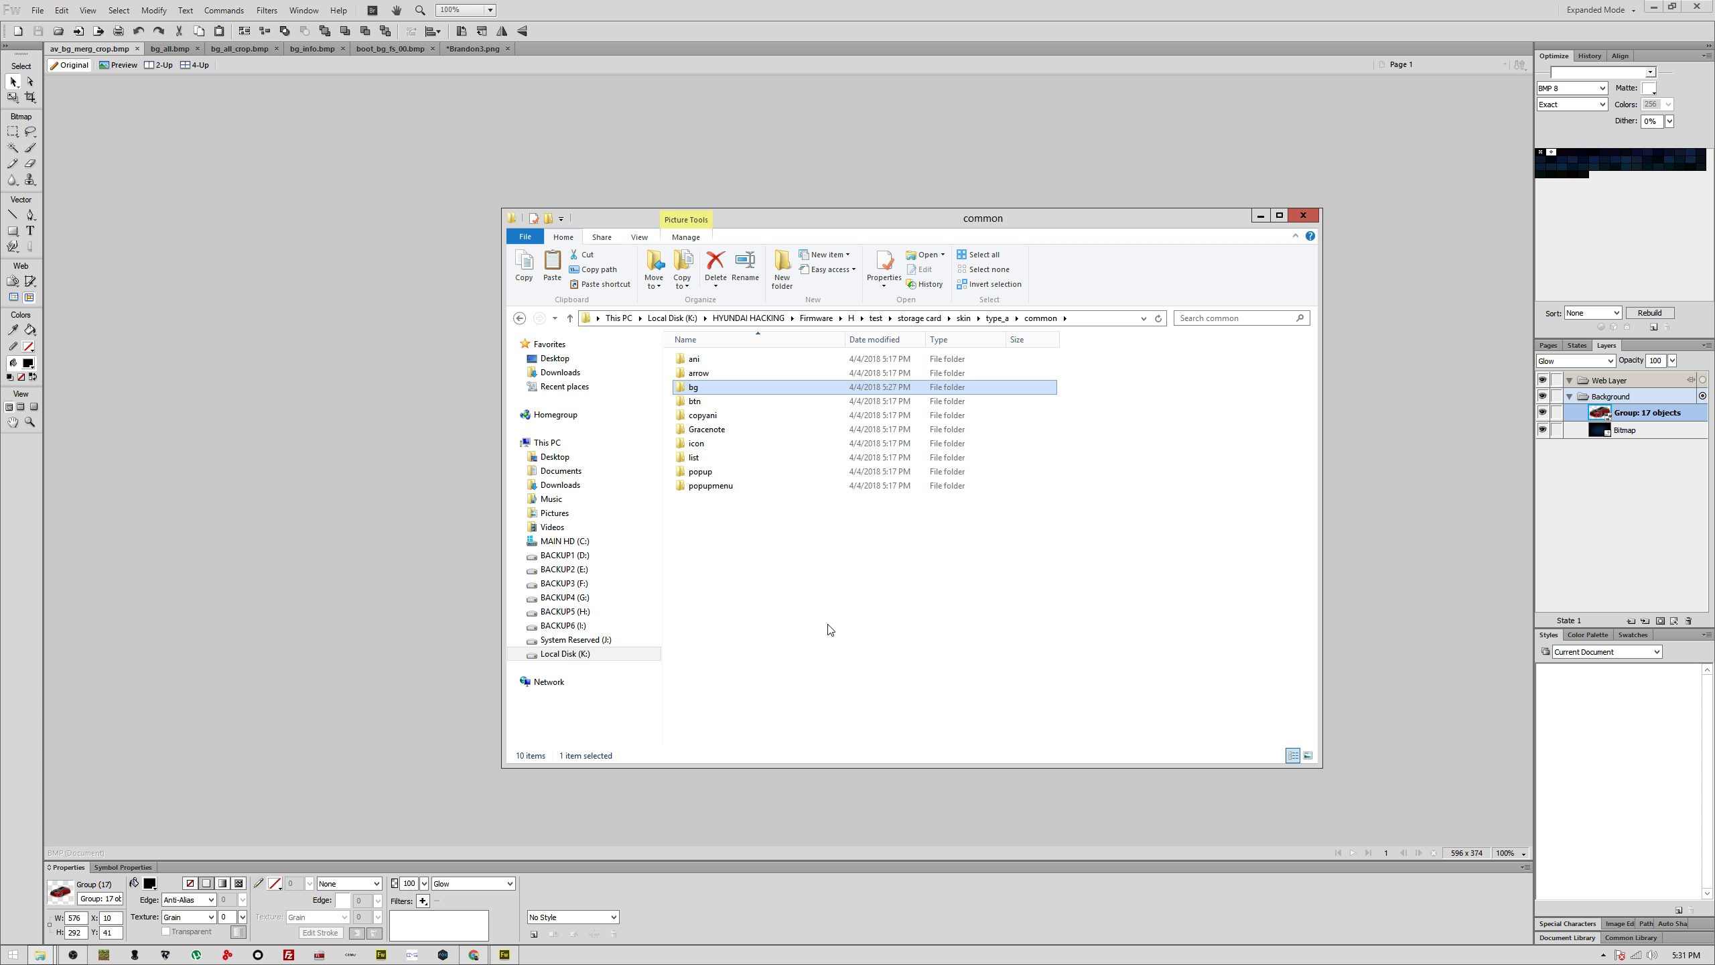
Step: Find the MYLINUXLIVE (L:) drive under This PC and open it to check its contents
left_click(563, 625)
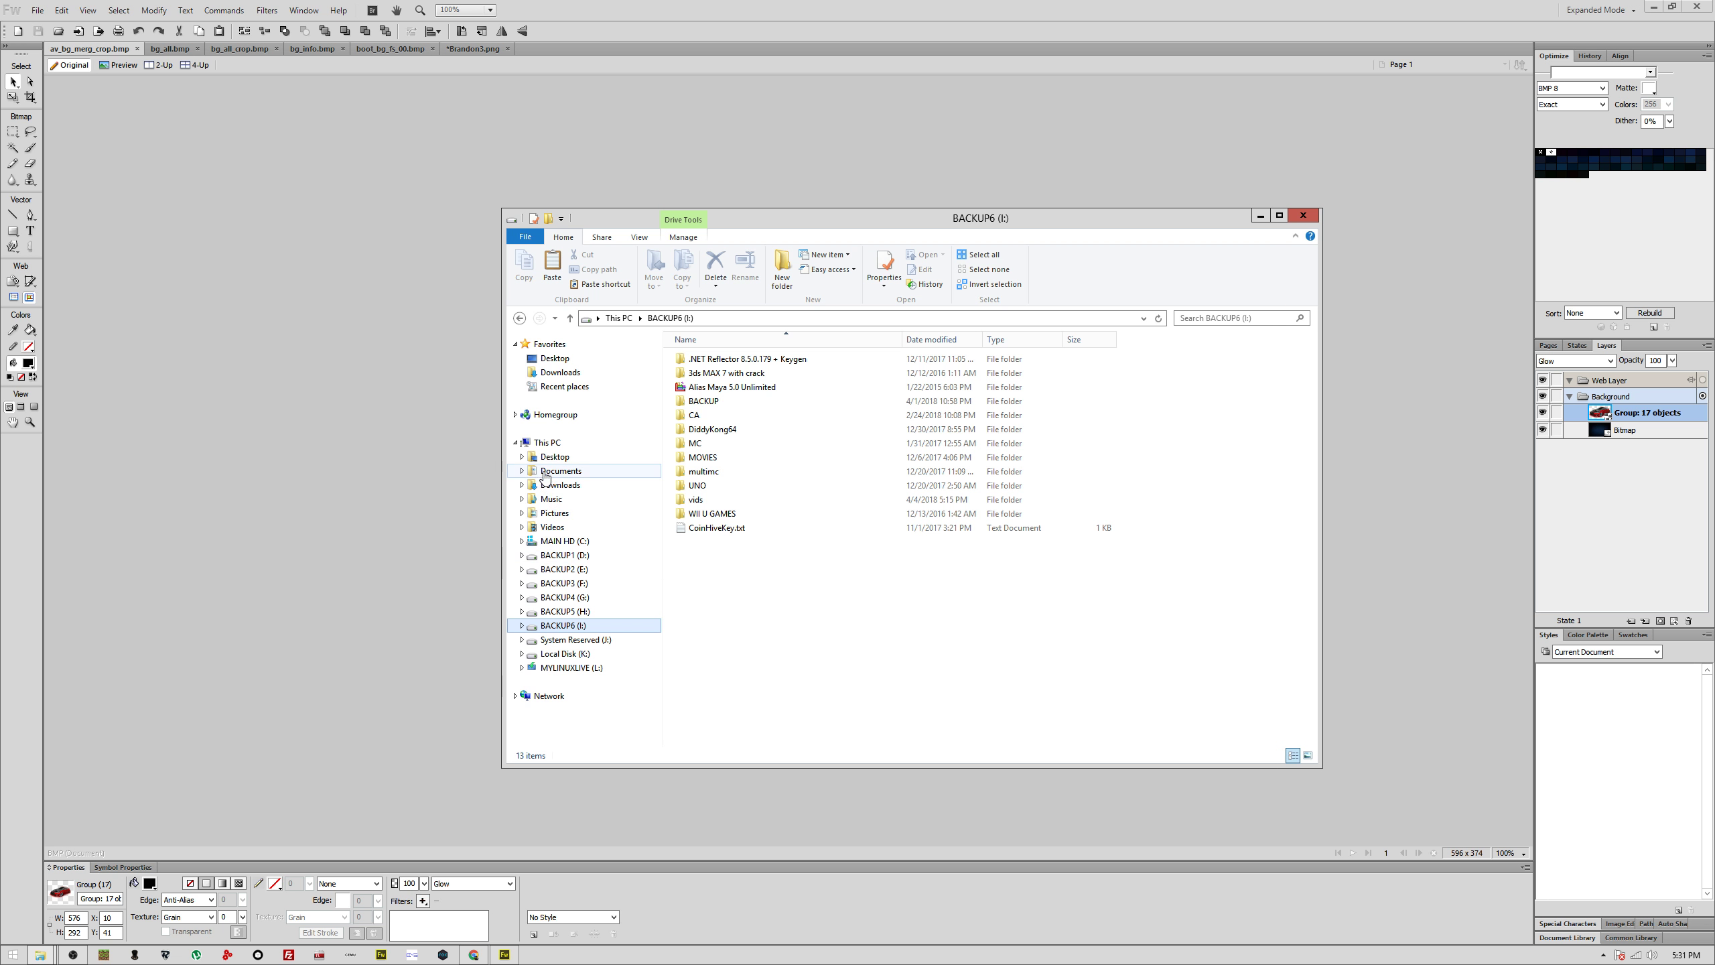
left_click(546, 442)
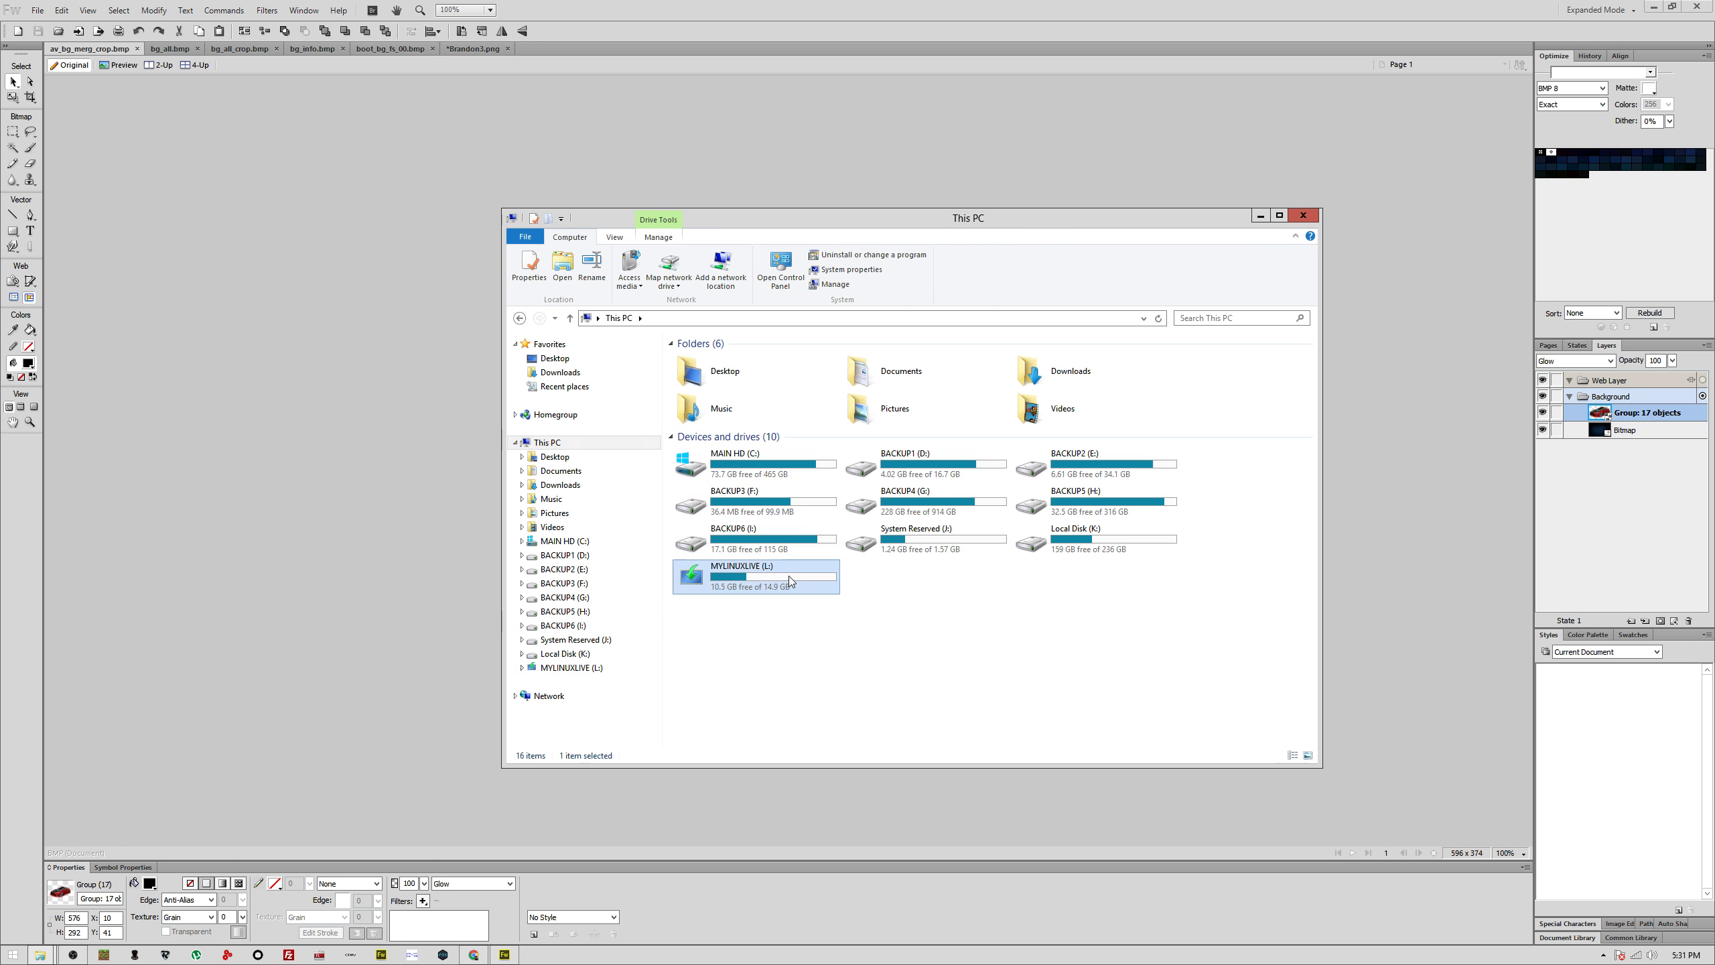
double_click(788, 576)
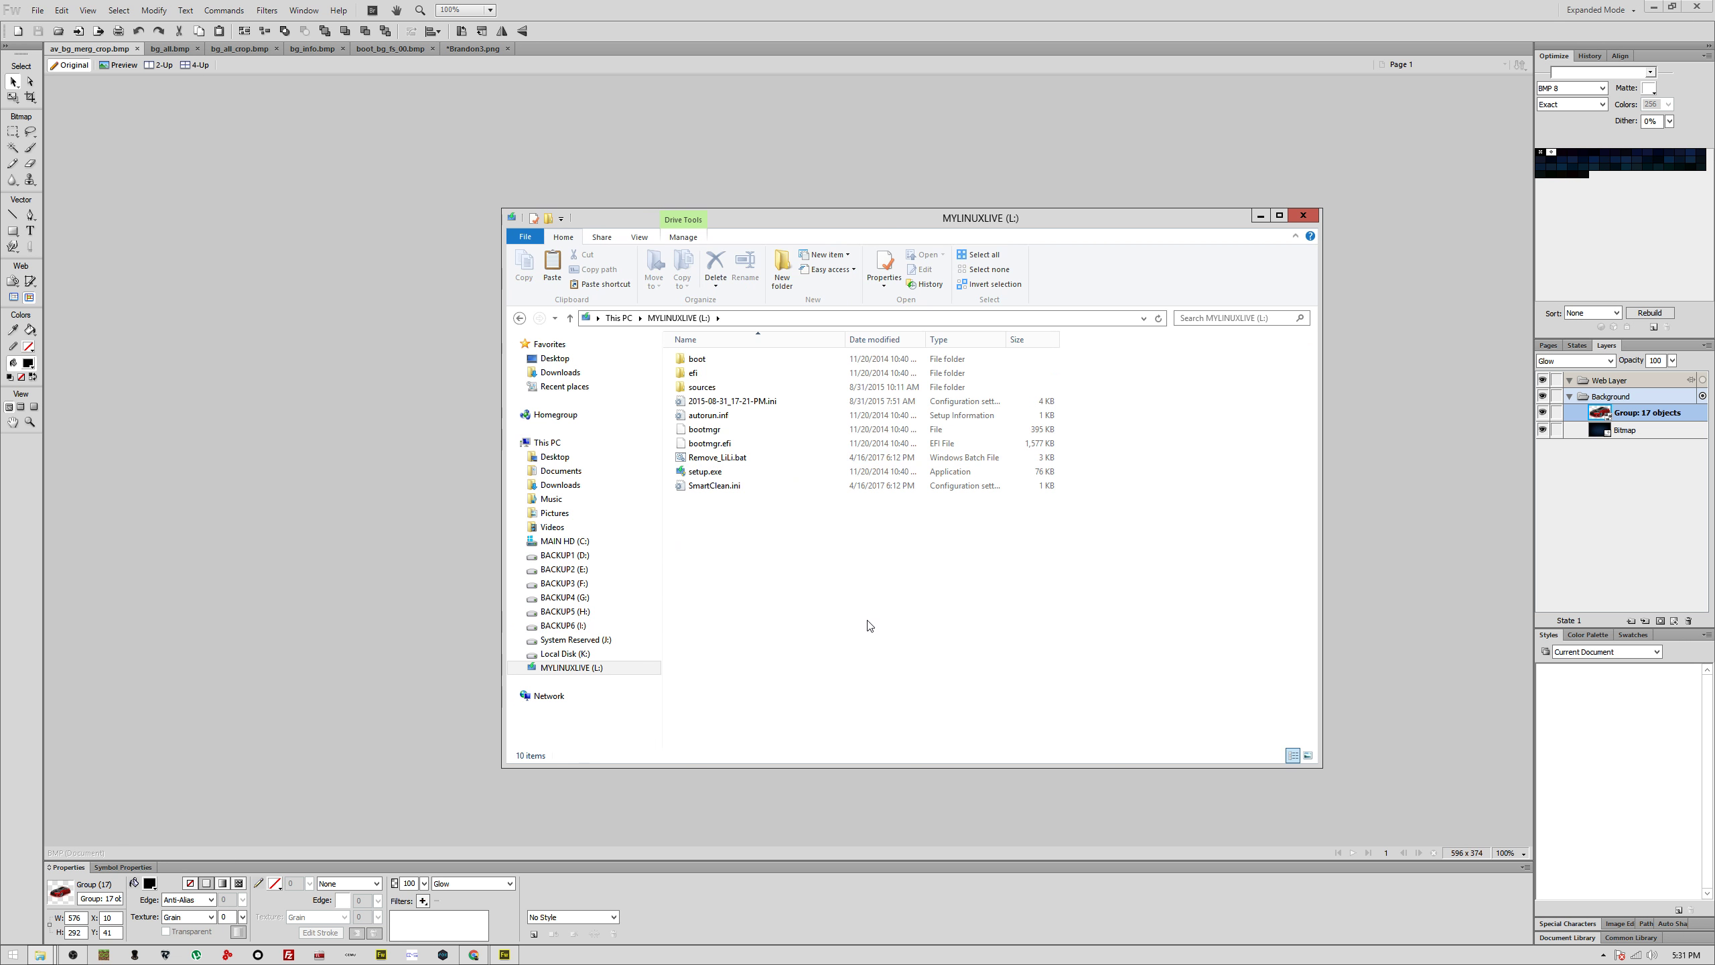
Step: Quick-format the MYLINUXLIVE (L:) drive as FAT32 with 8192-byte allocation units, accepting the erase and drive-in-use prompts
right_click(576, 670)
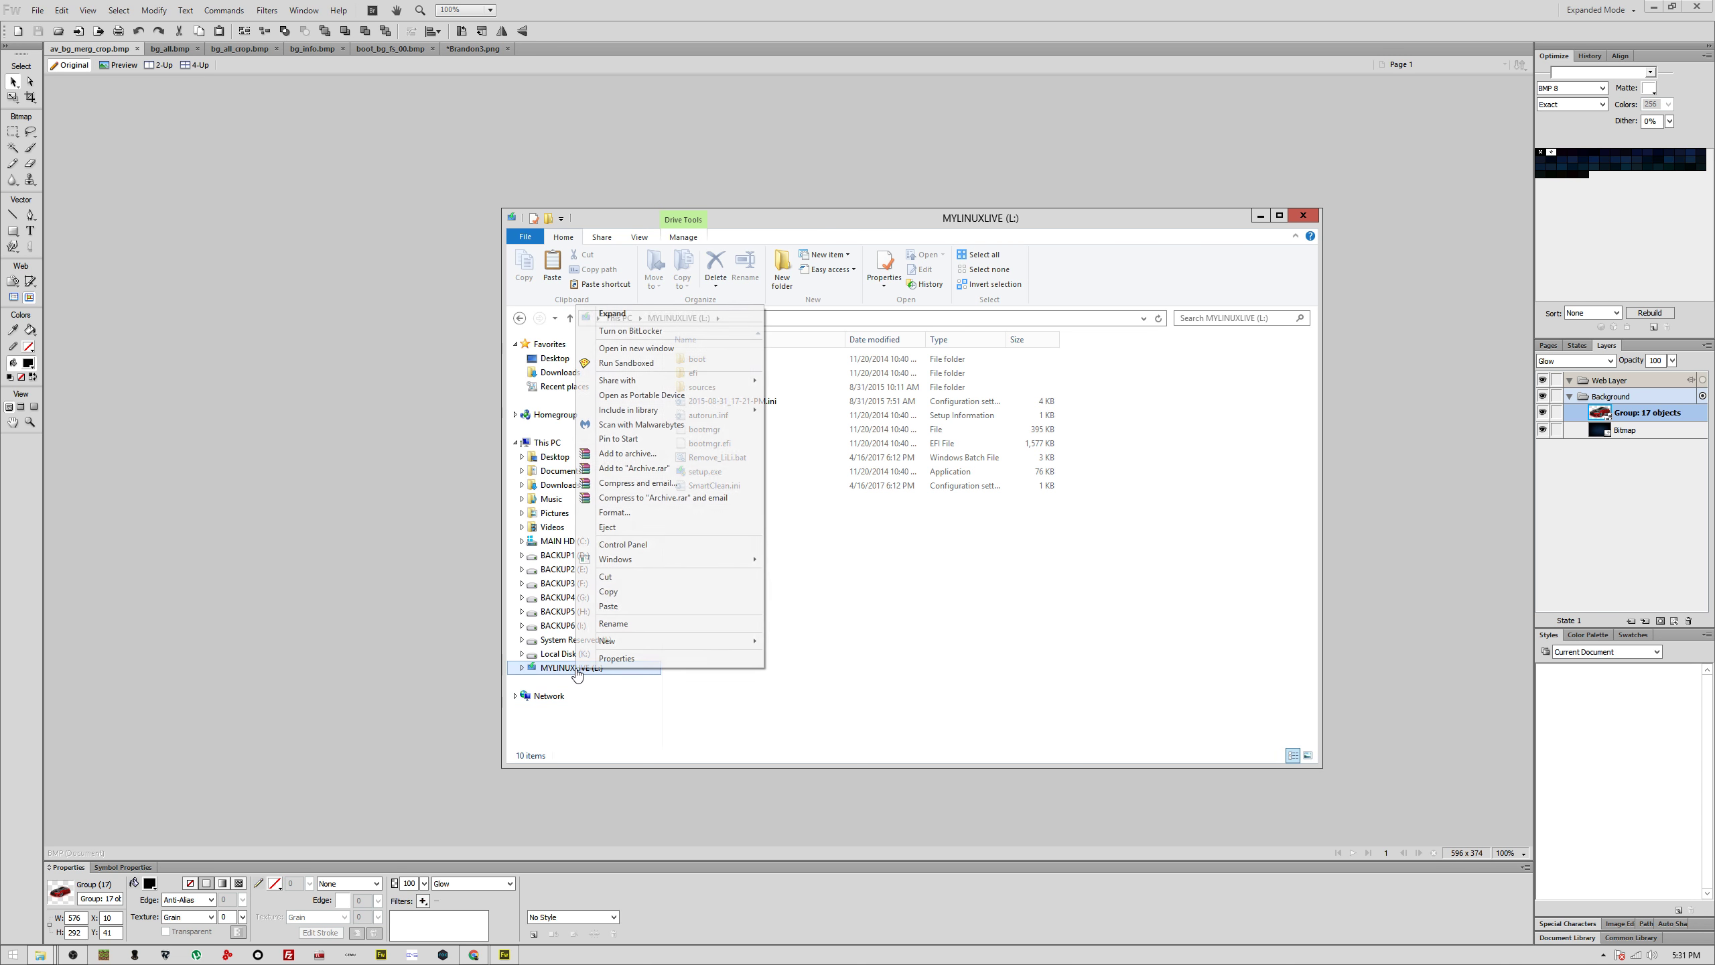
left_click(633, 512)
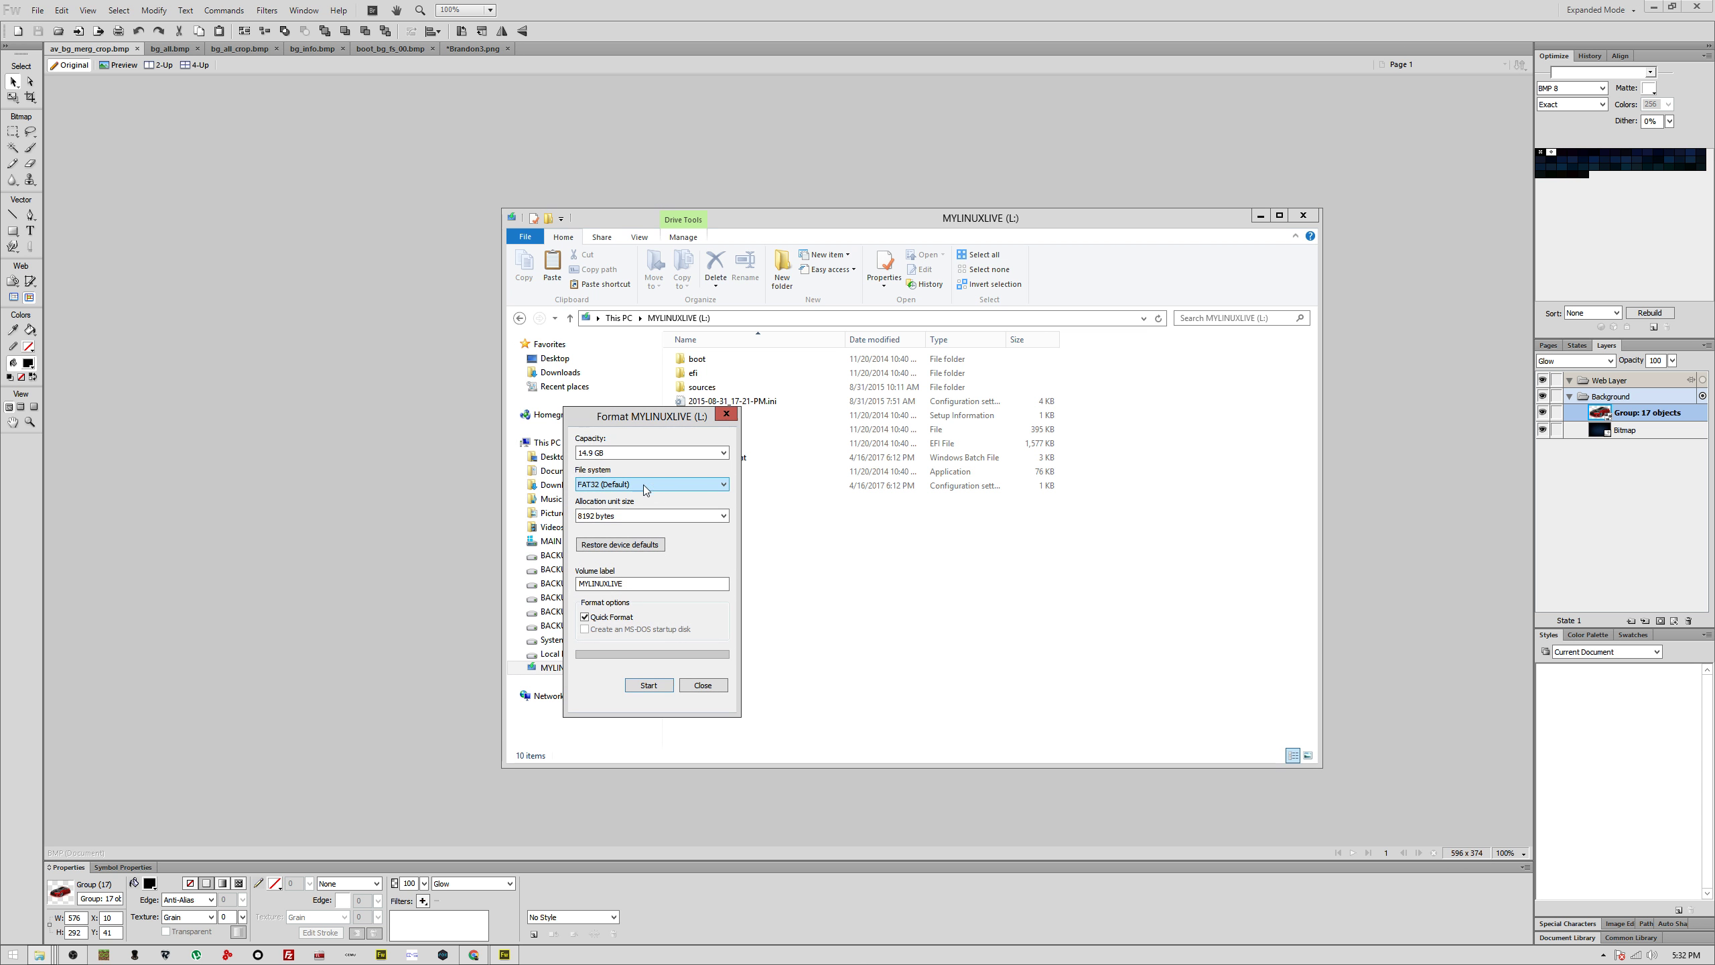
left_click(648, 686)
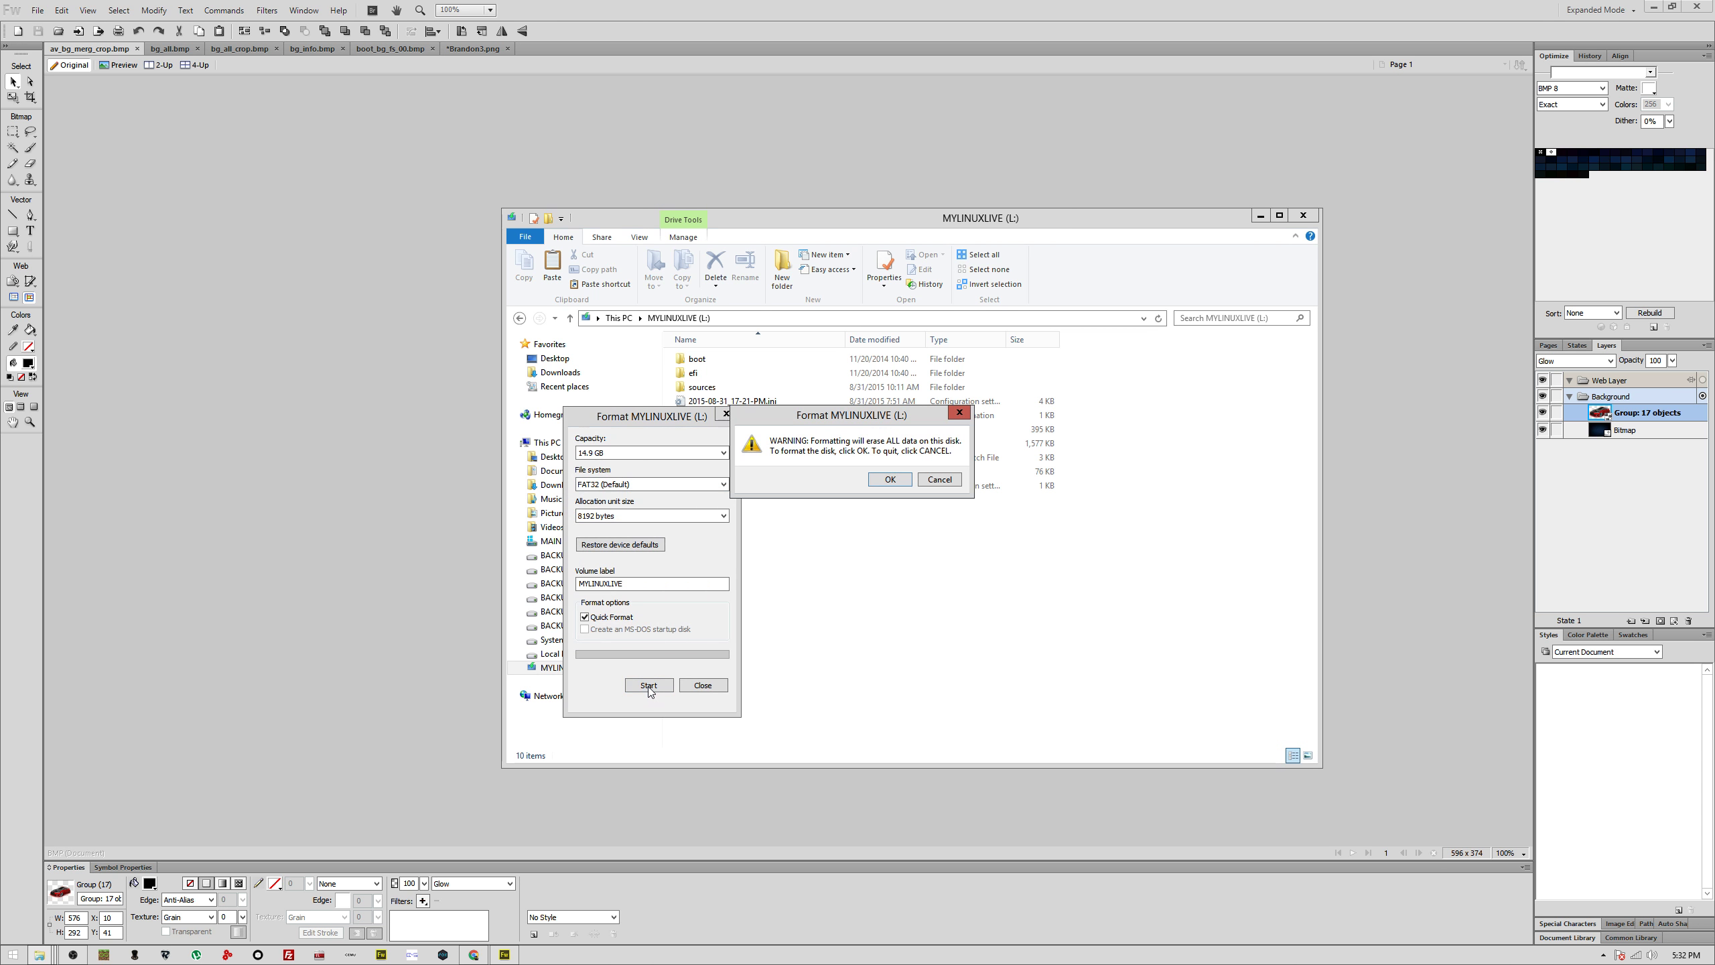
left_click(902, 479)
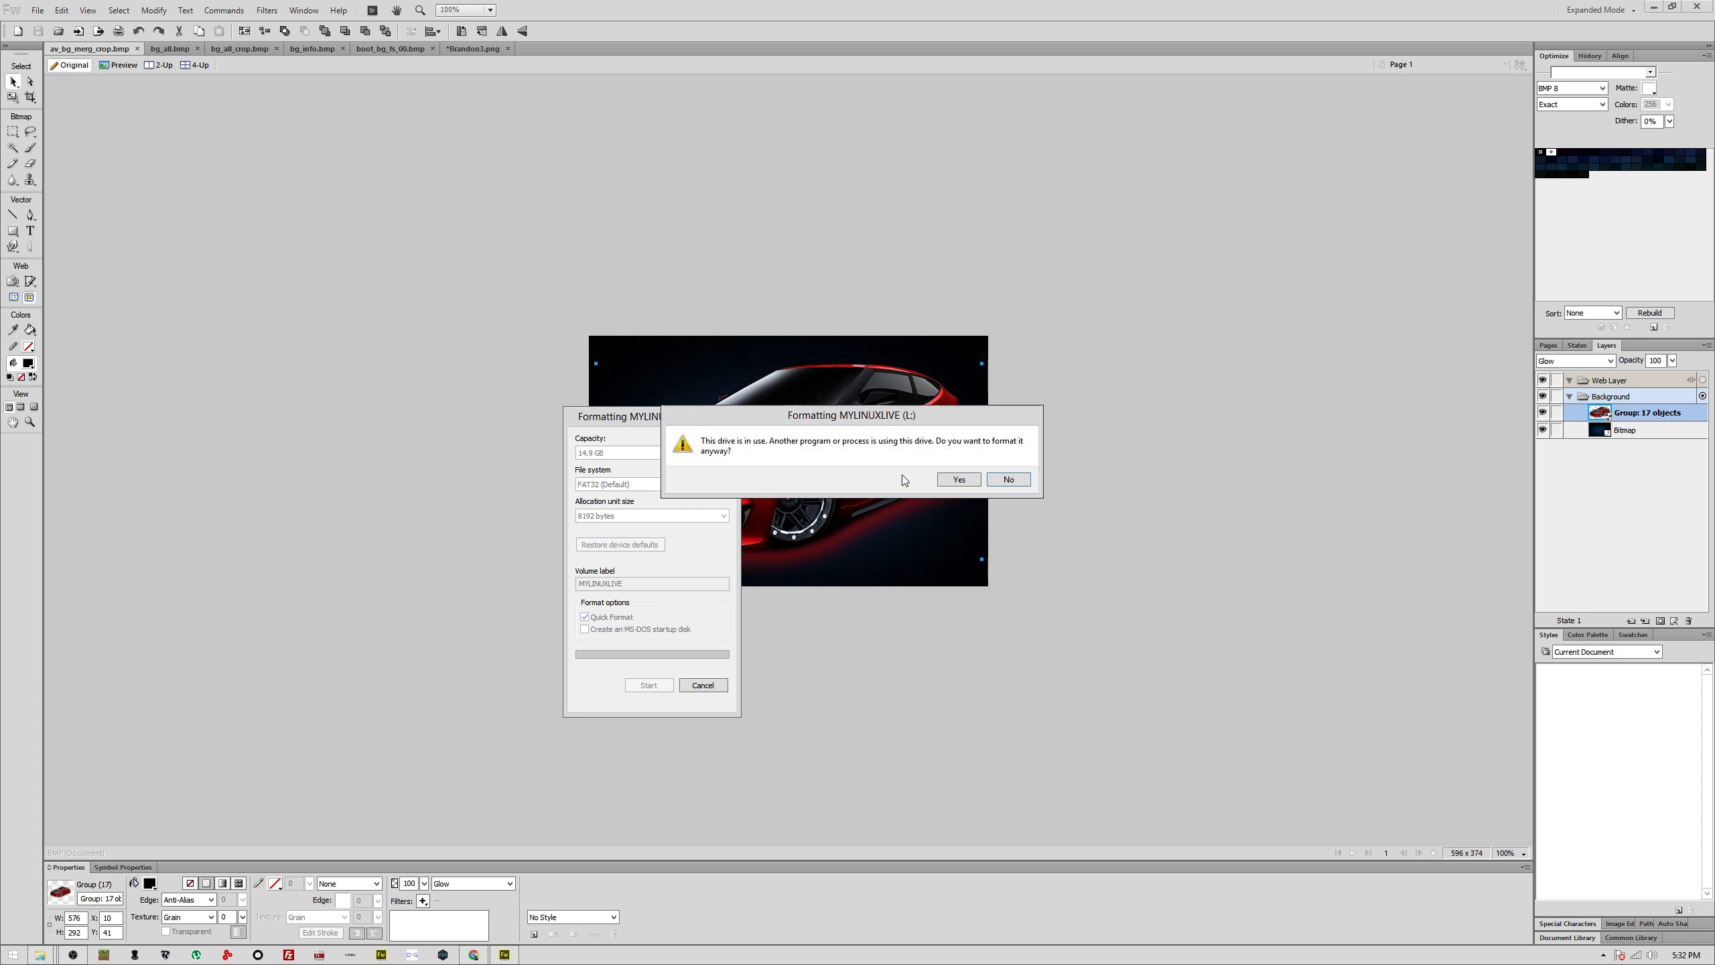
left_click(960, 480)
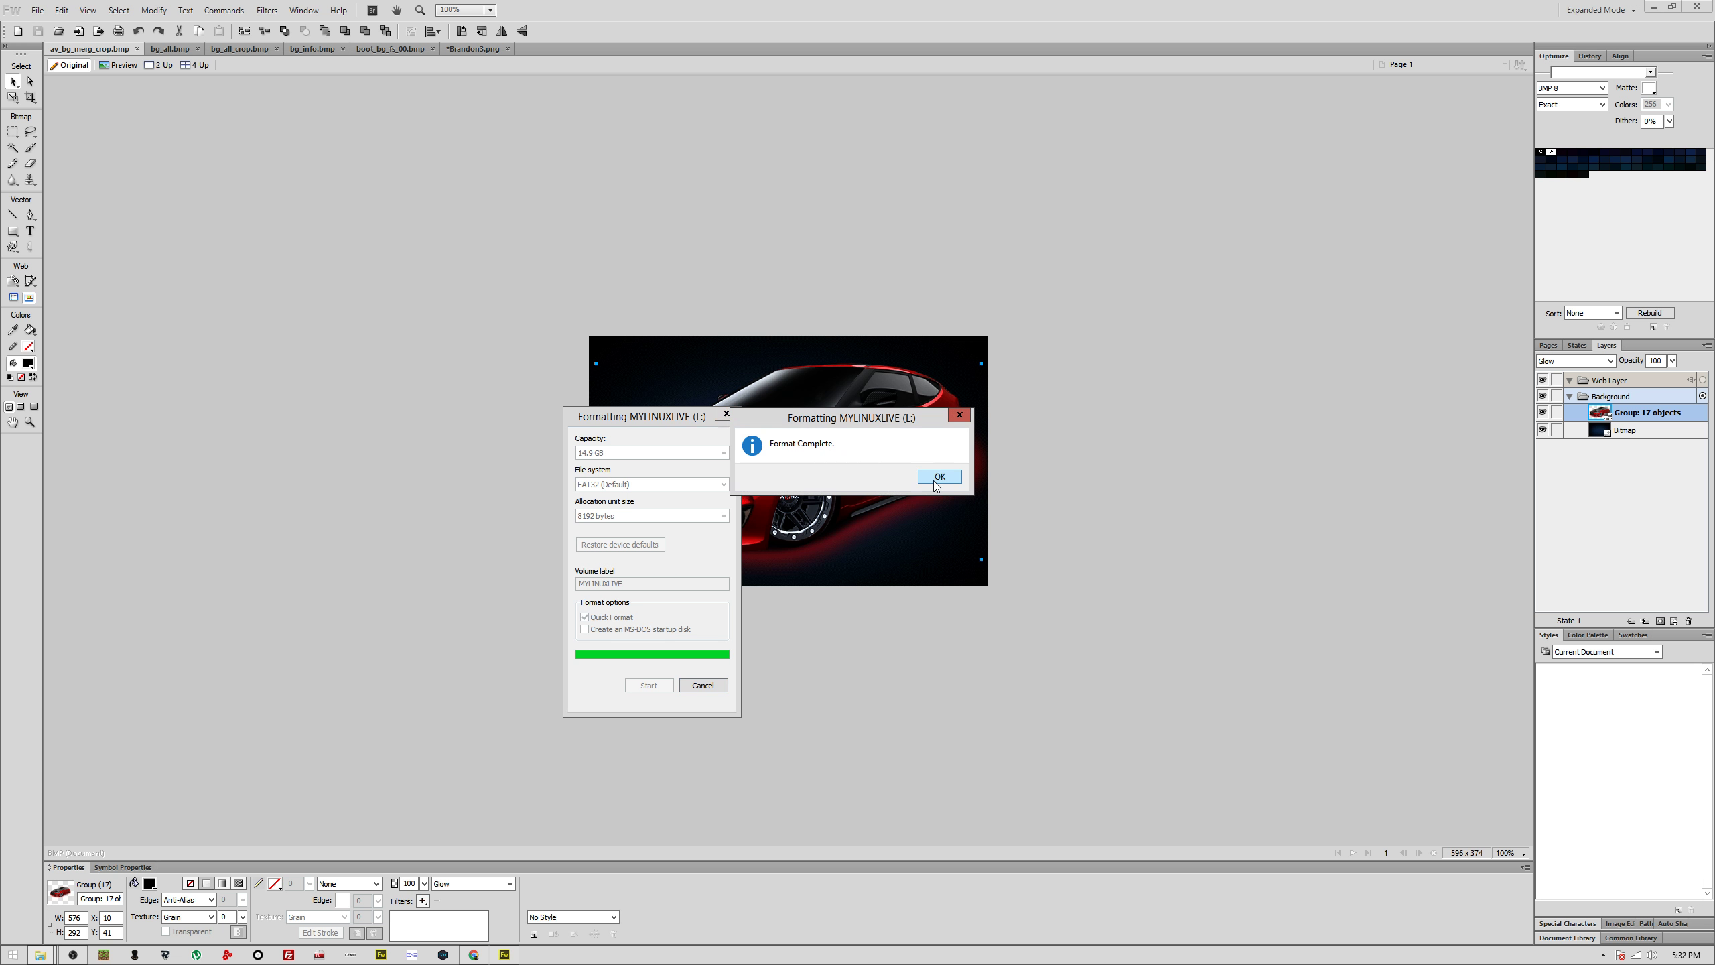
left_click(938, 484)
left_click(726, 413)
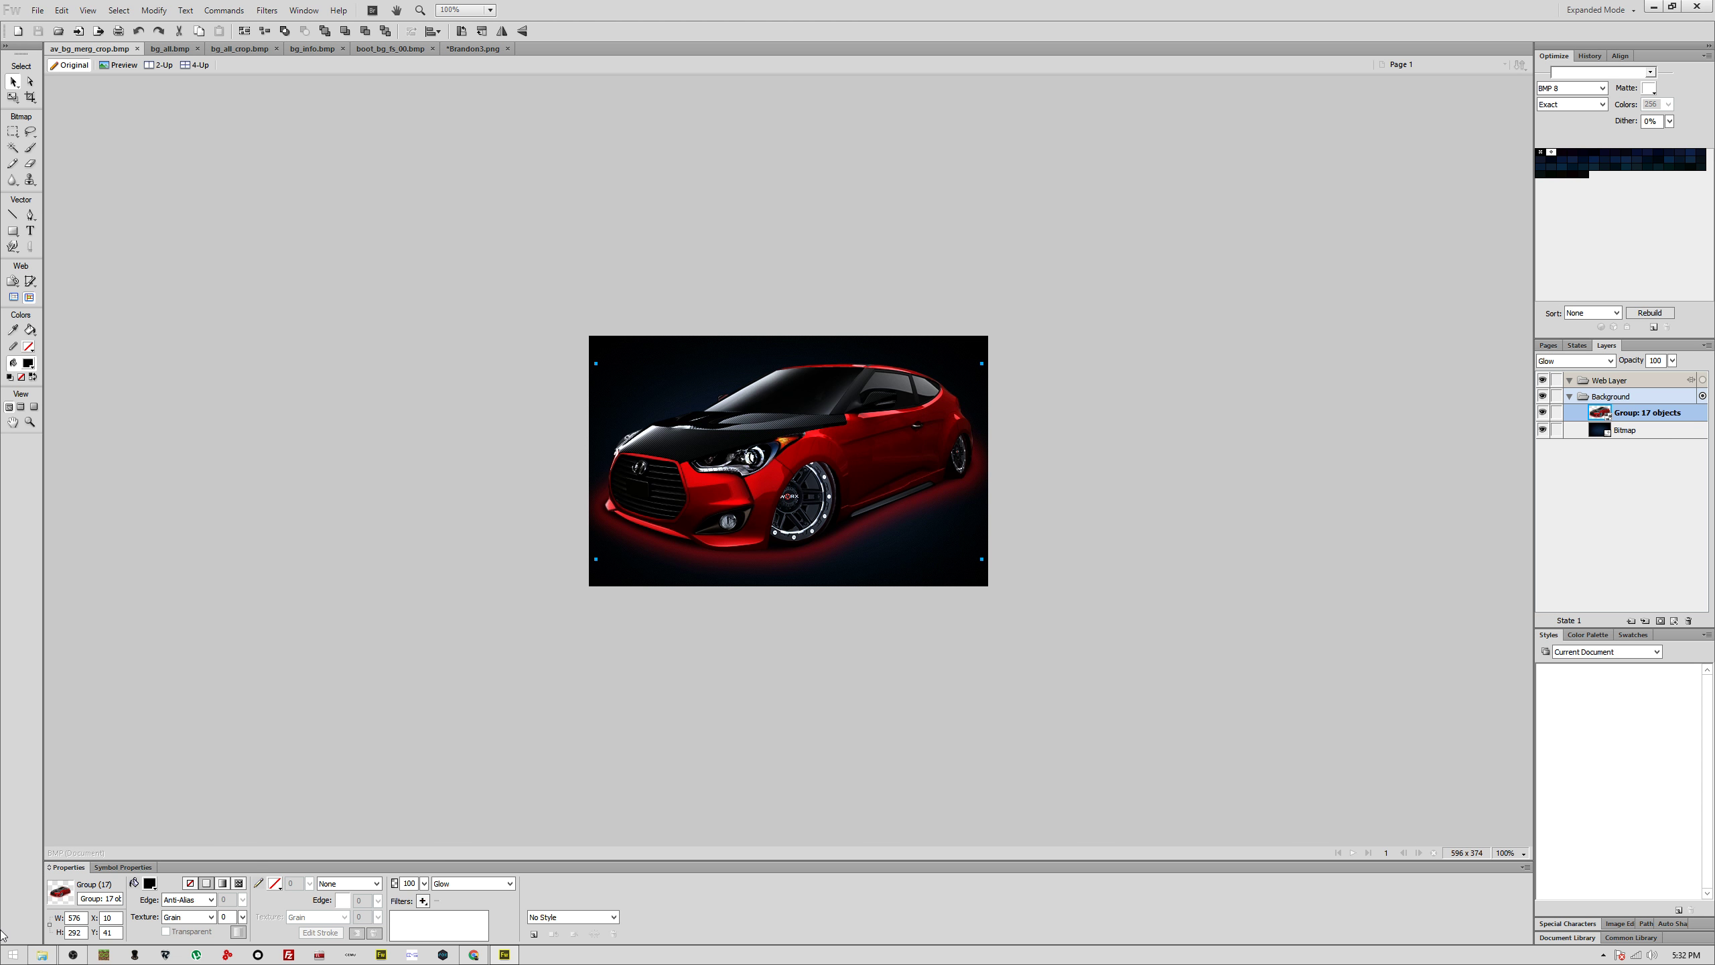
Step: Paste the copied bg folder onto the empty MYLINUXLIVE (L:) drive and open it
left_click(53, 955)
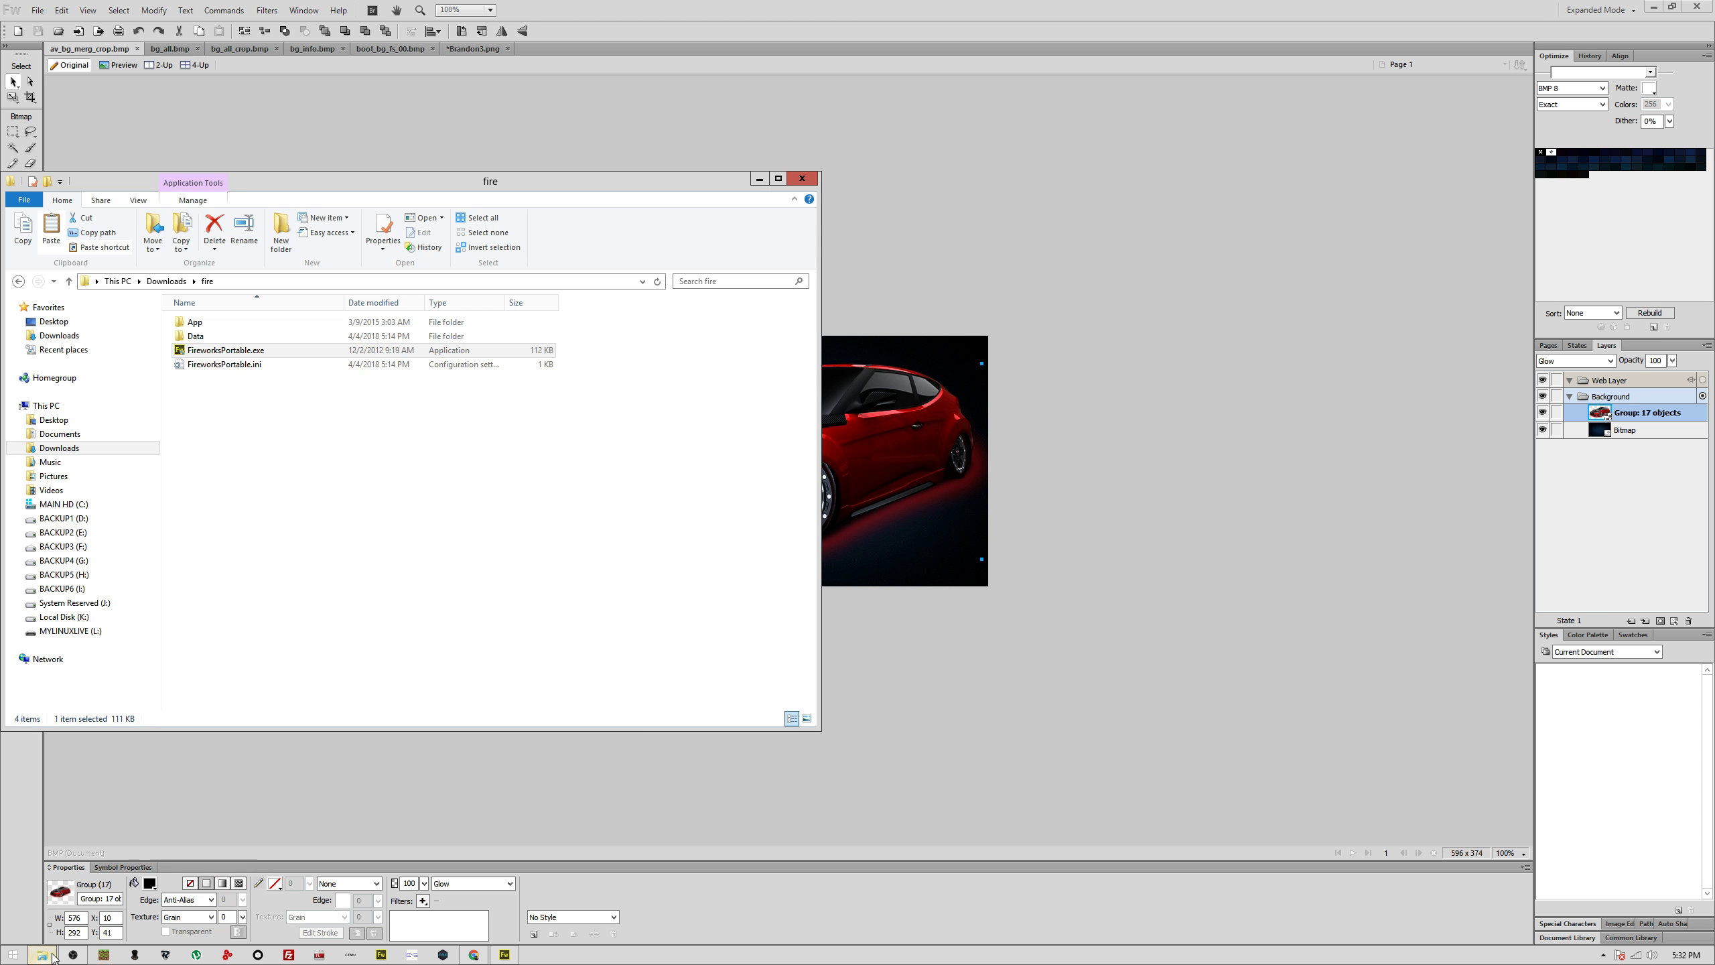
left_click(71, 631)
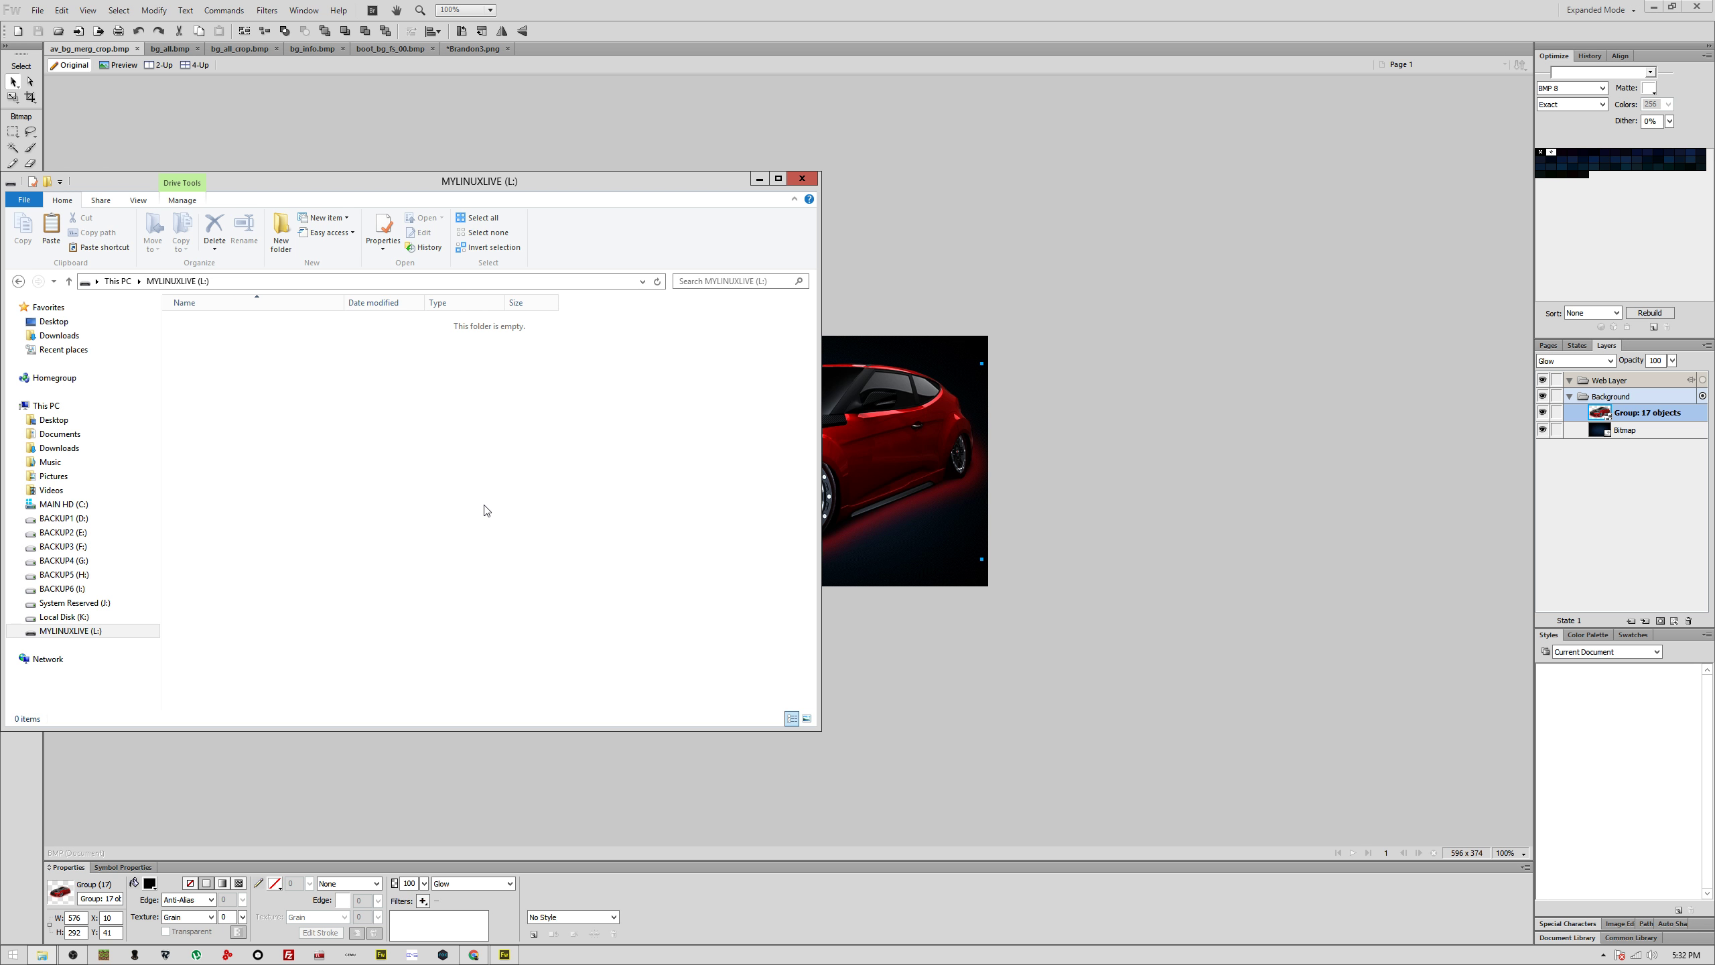
key("ctrl+v")
double_click(223, 322)
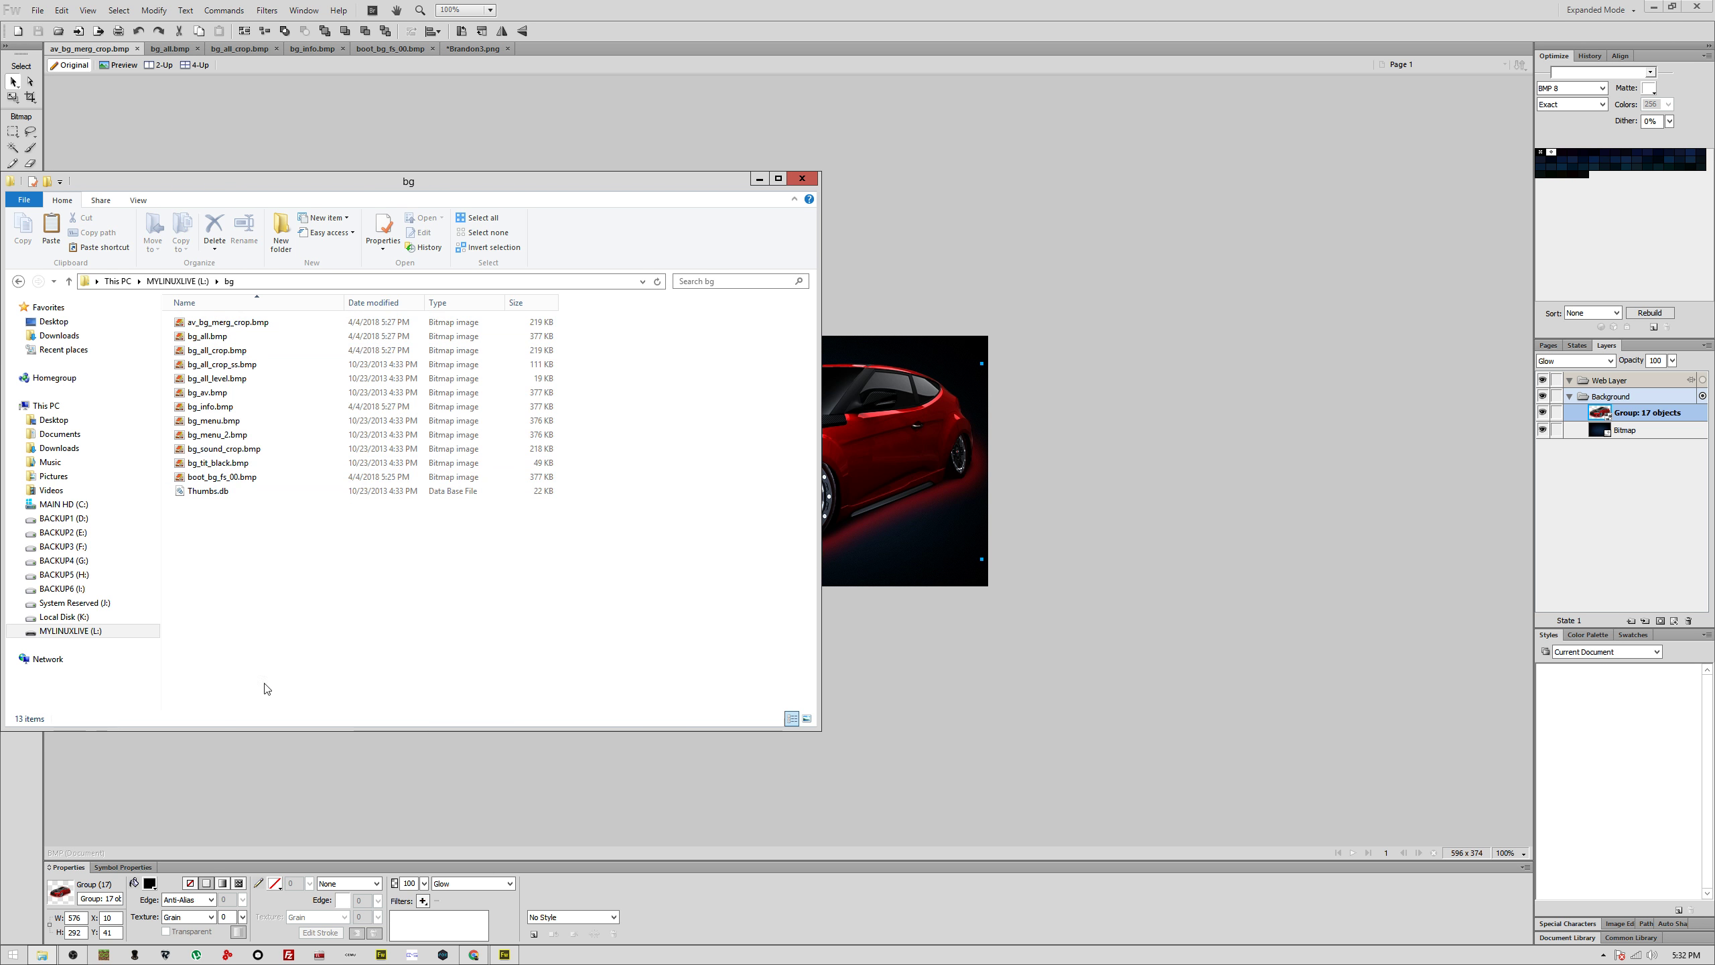
key("alt+Tab")
key("alt+Tab")
key("alt+Tab")
key("alt+Tab")
key("alt+Tab")
Step: Open HYUNDAI HACKING\Firmware\H\test\storage card on Local Disk (K:)
left_click(67, 616)
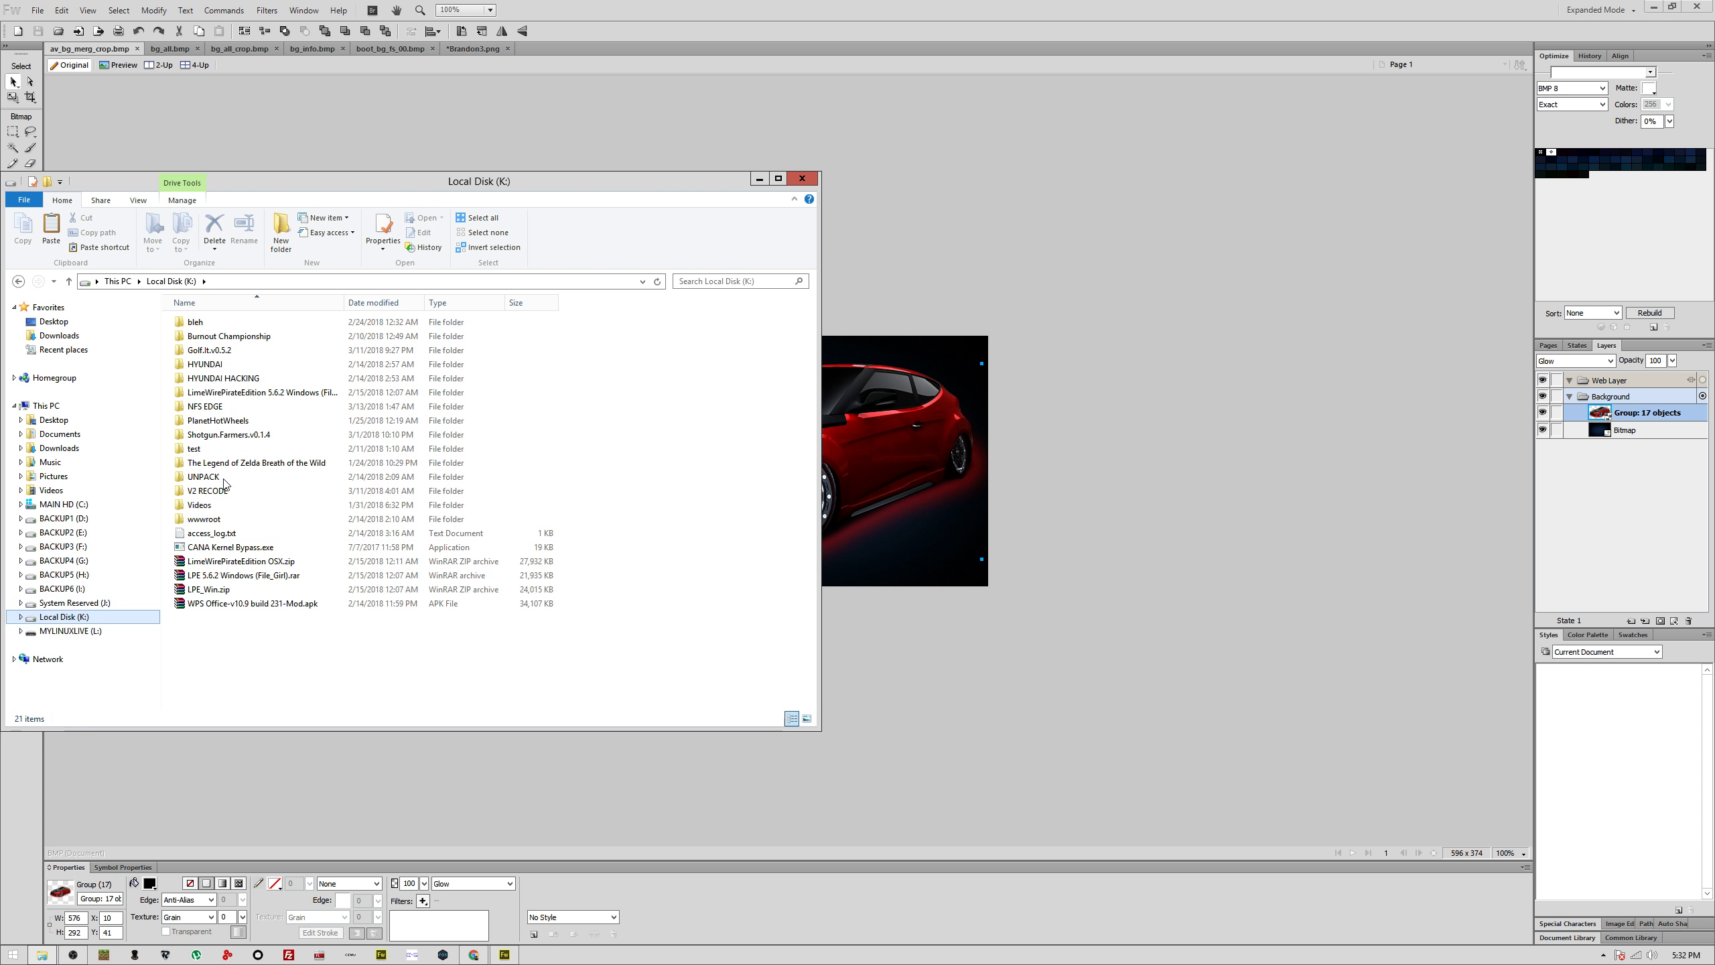
double_click(251, 377)
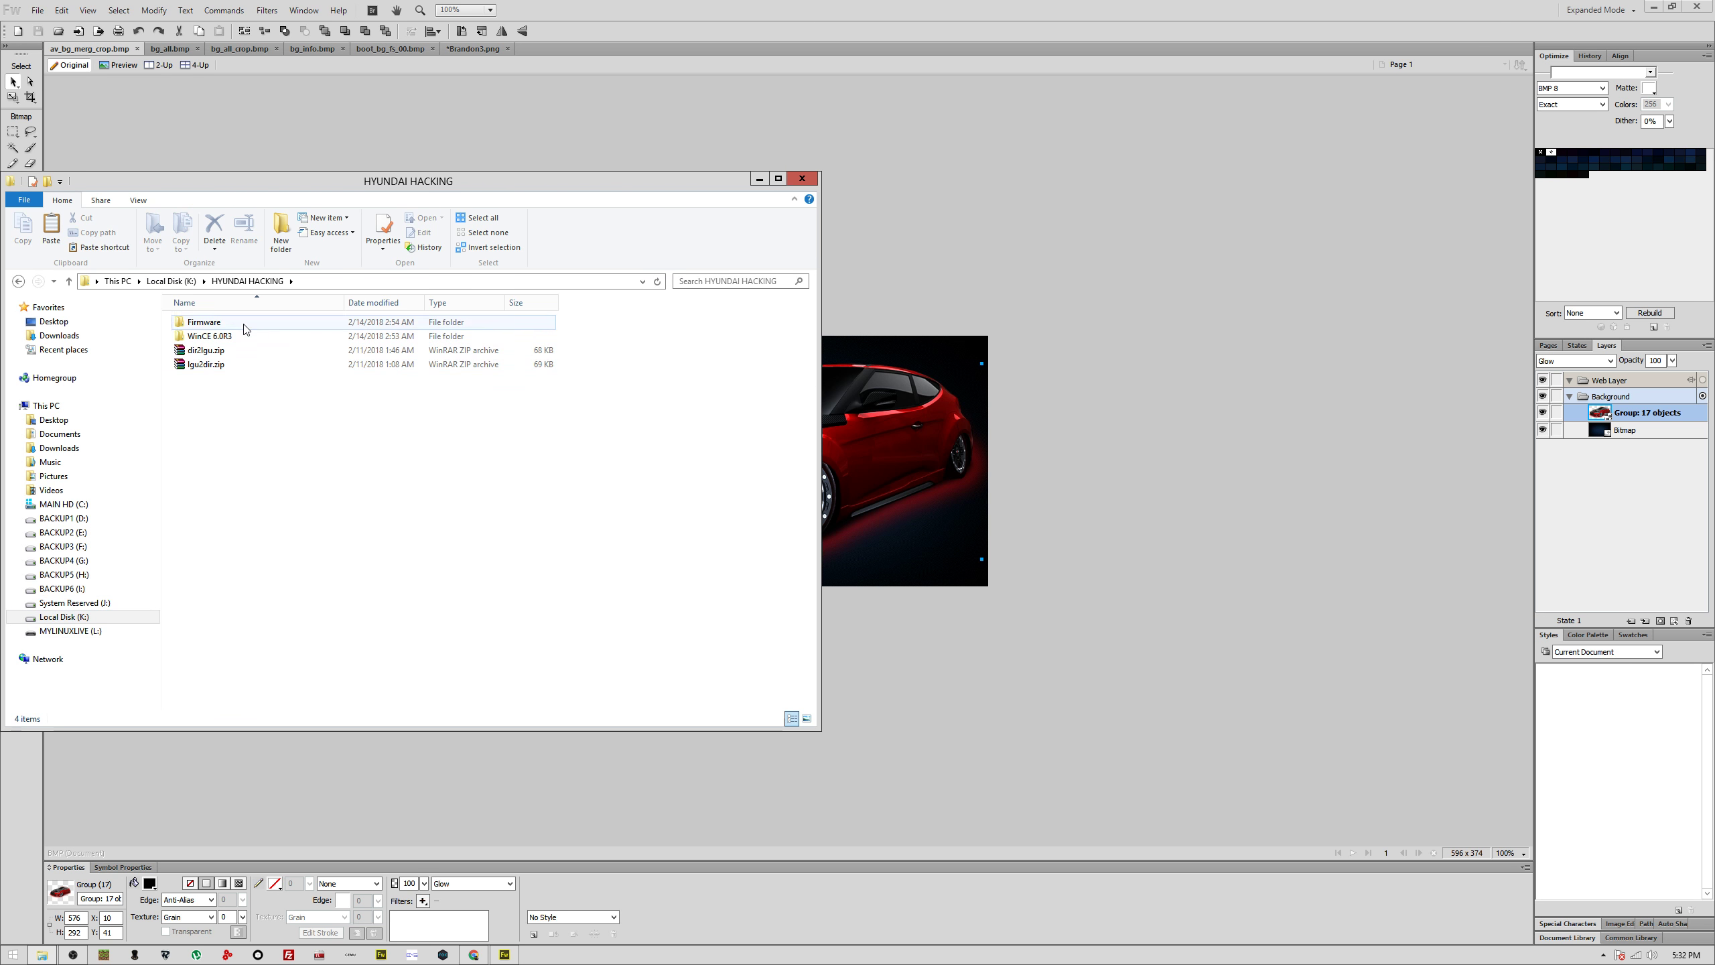
double_click(244, 322)
double_click(240, 323)
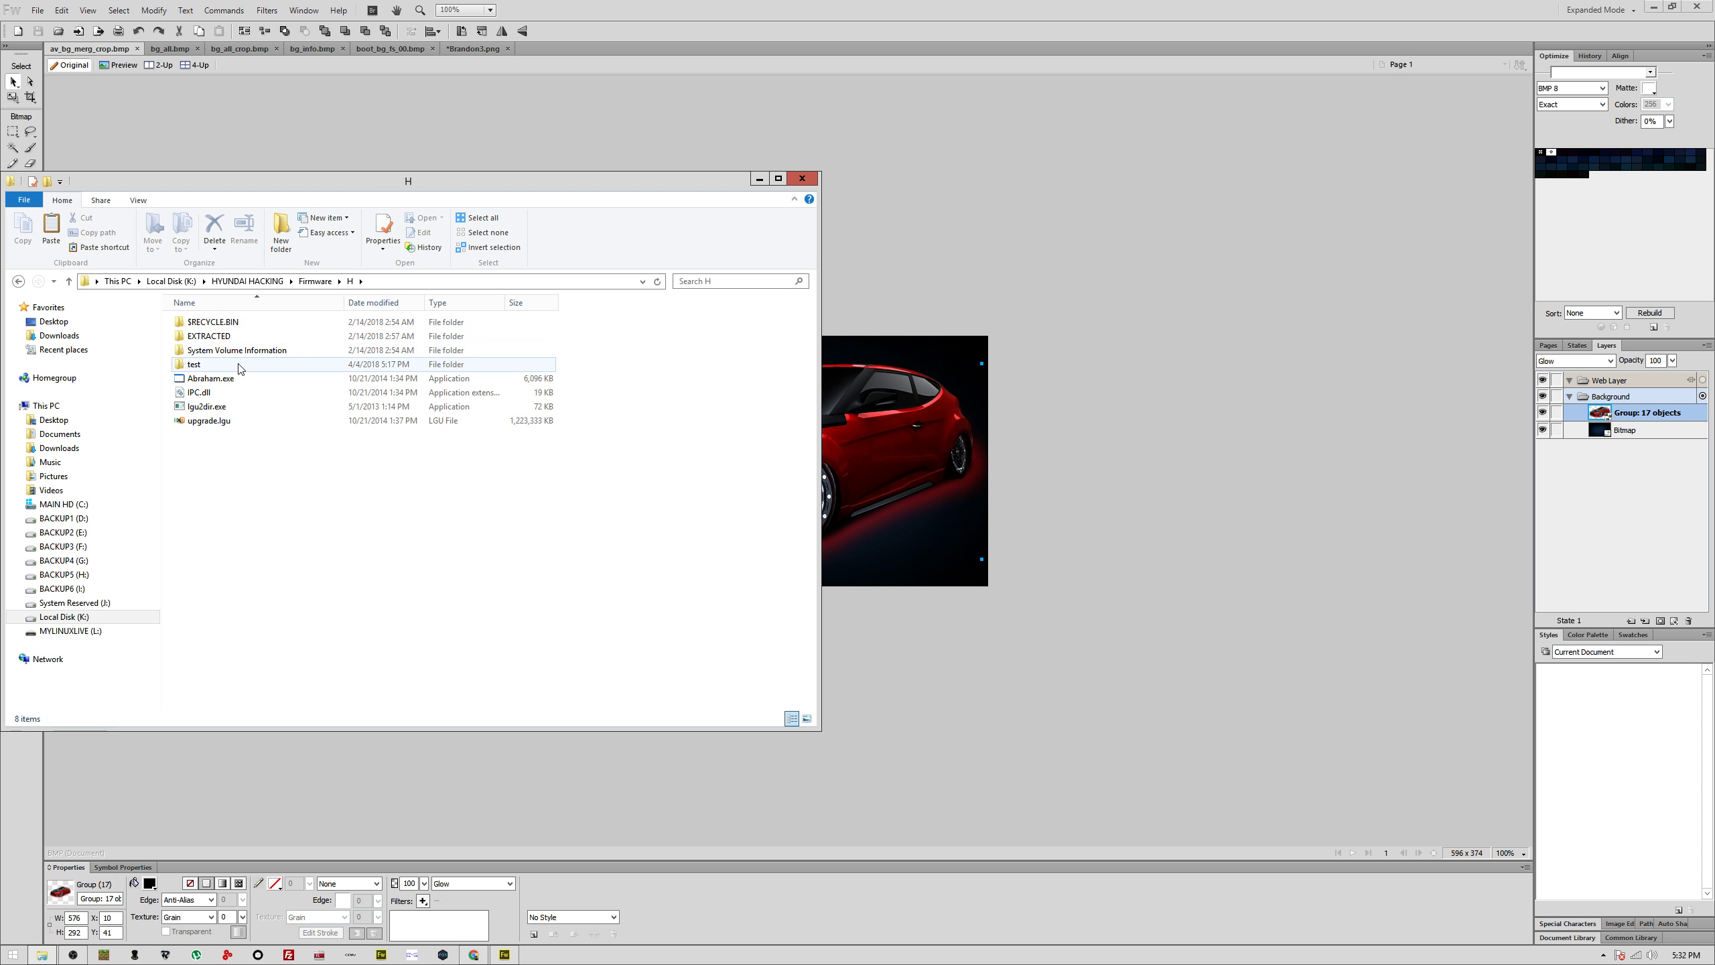
double_click(240, 365)
double_click(238, 336)
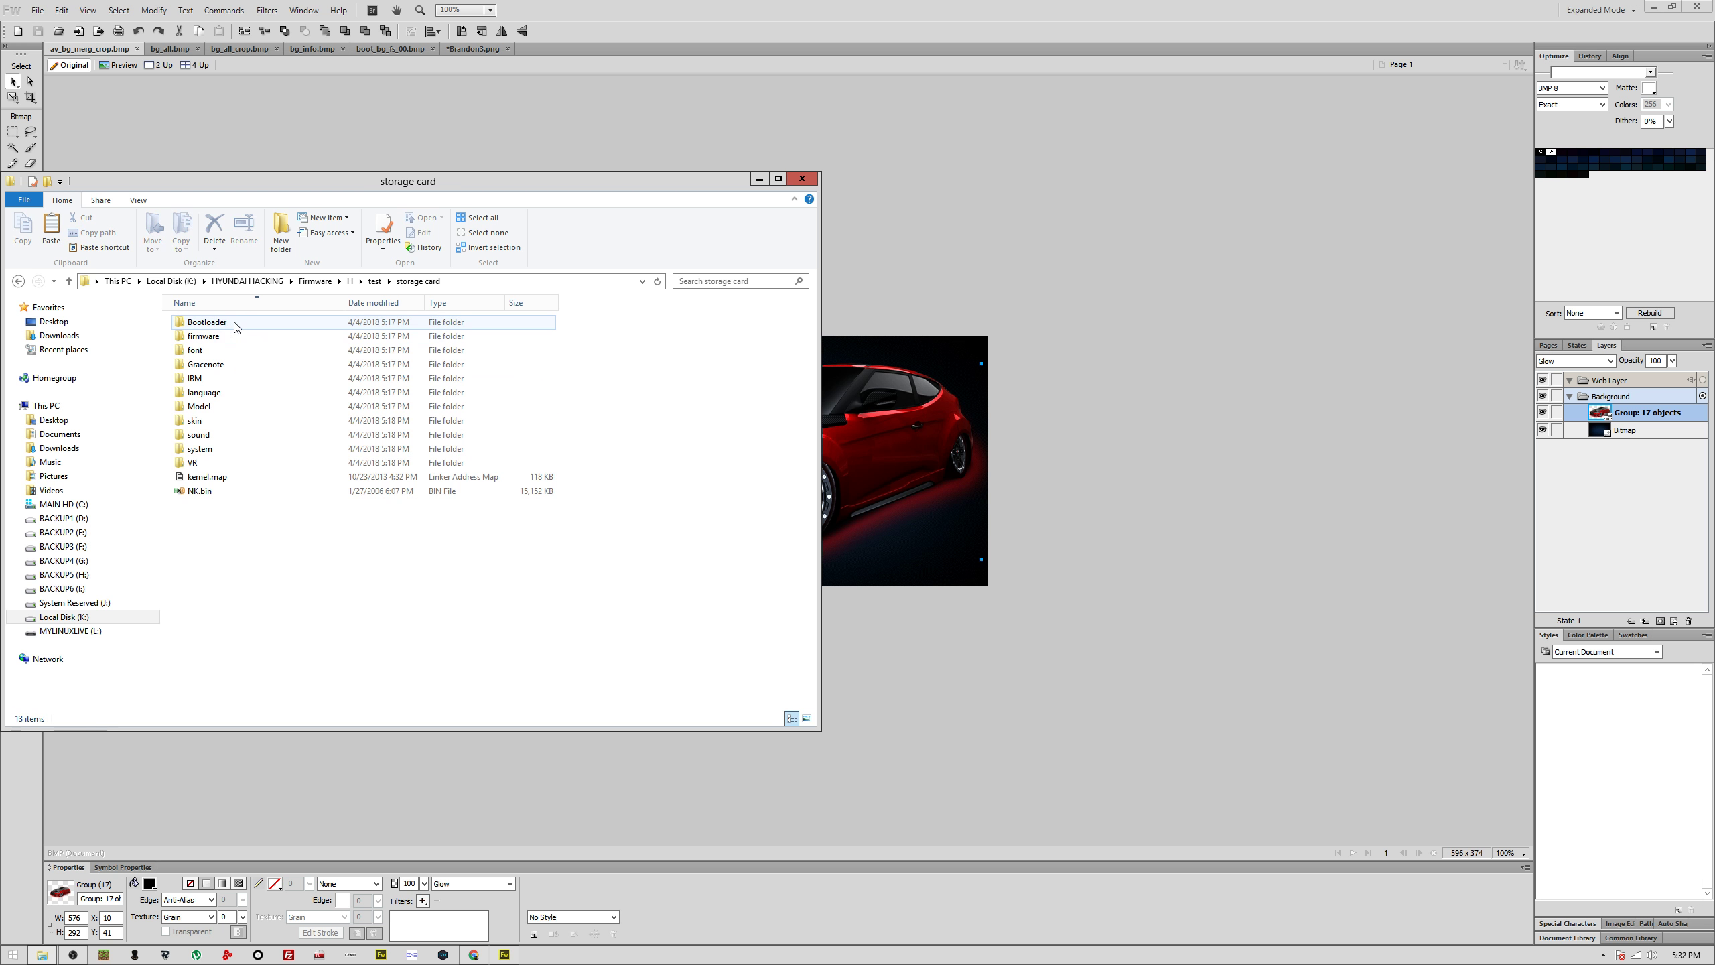
Step: Open skin\type_a\common\bg to view the modified background images
double_click(236, 421)
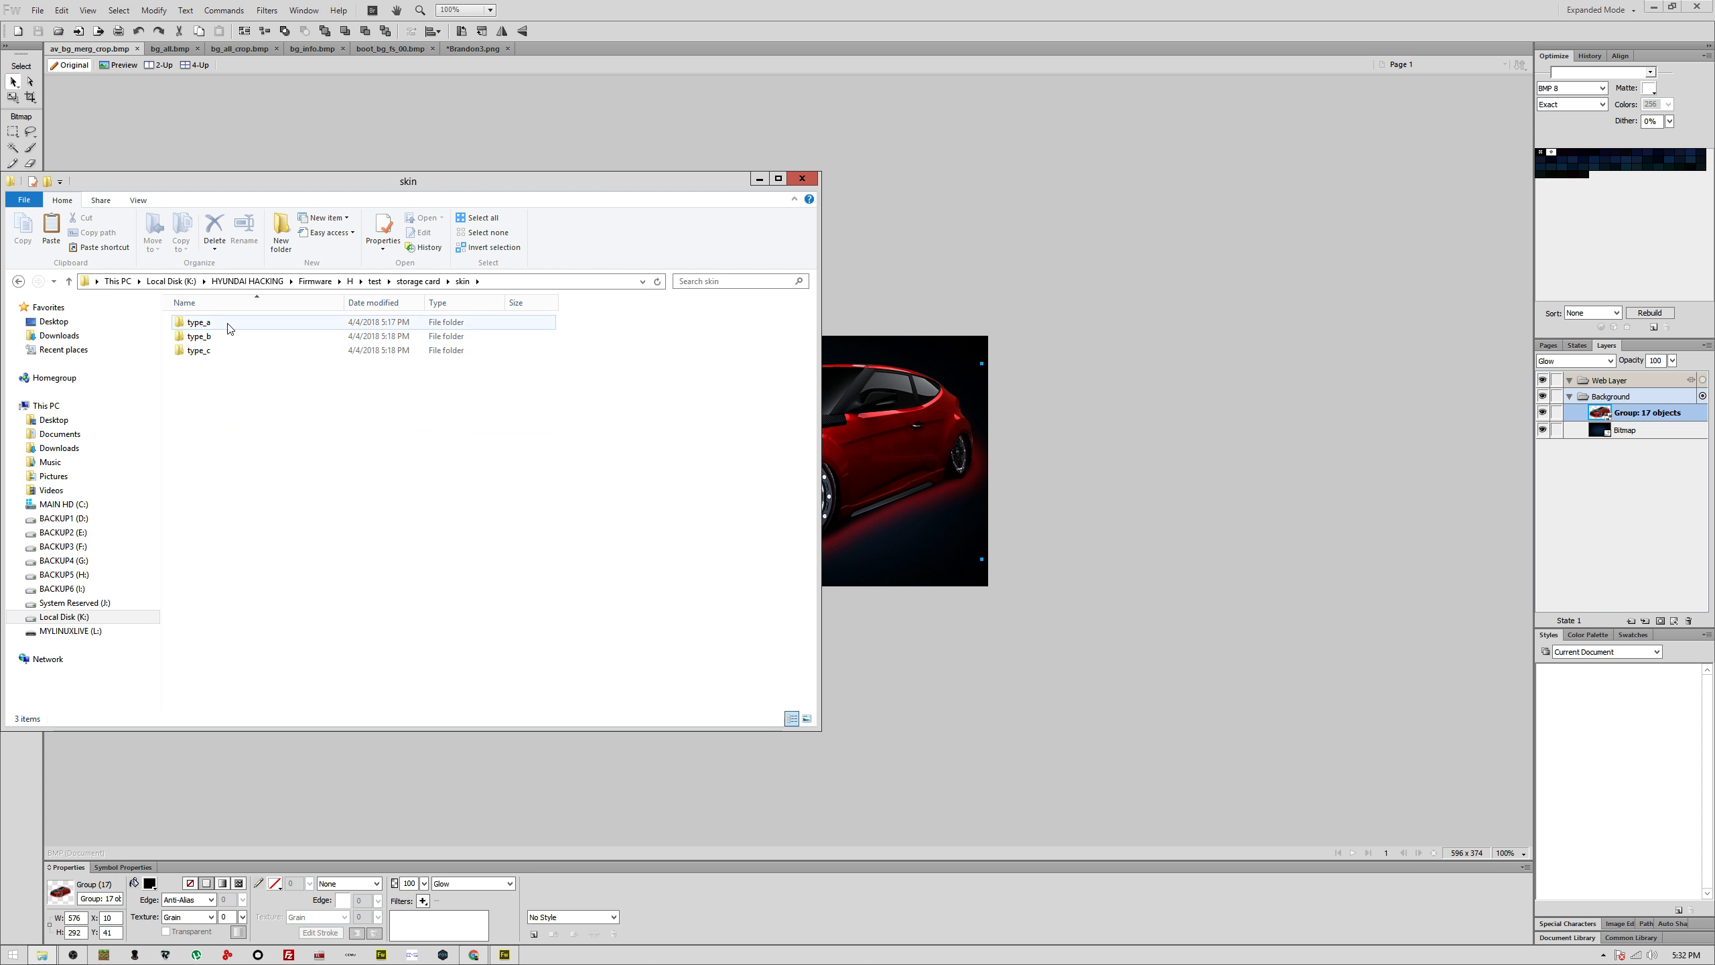
double_click(228, 324)
double_click(220, 350)
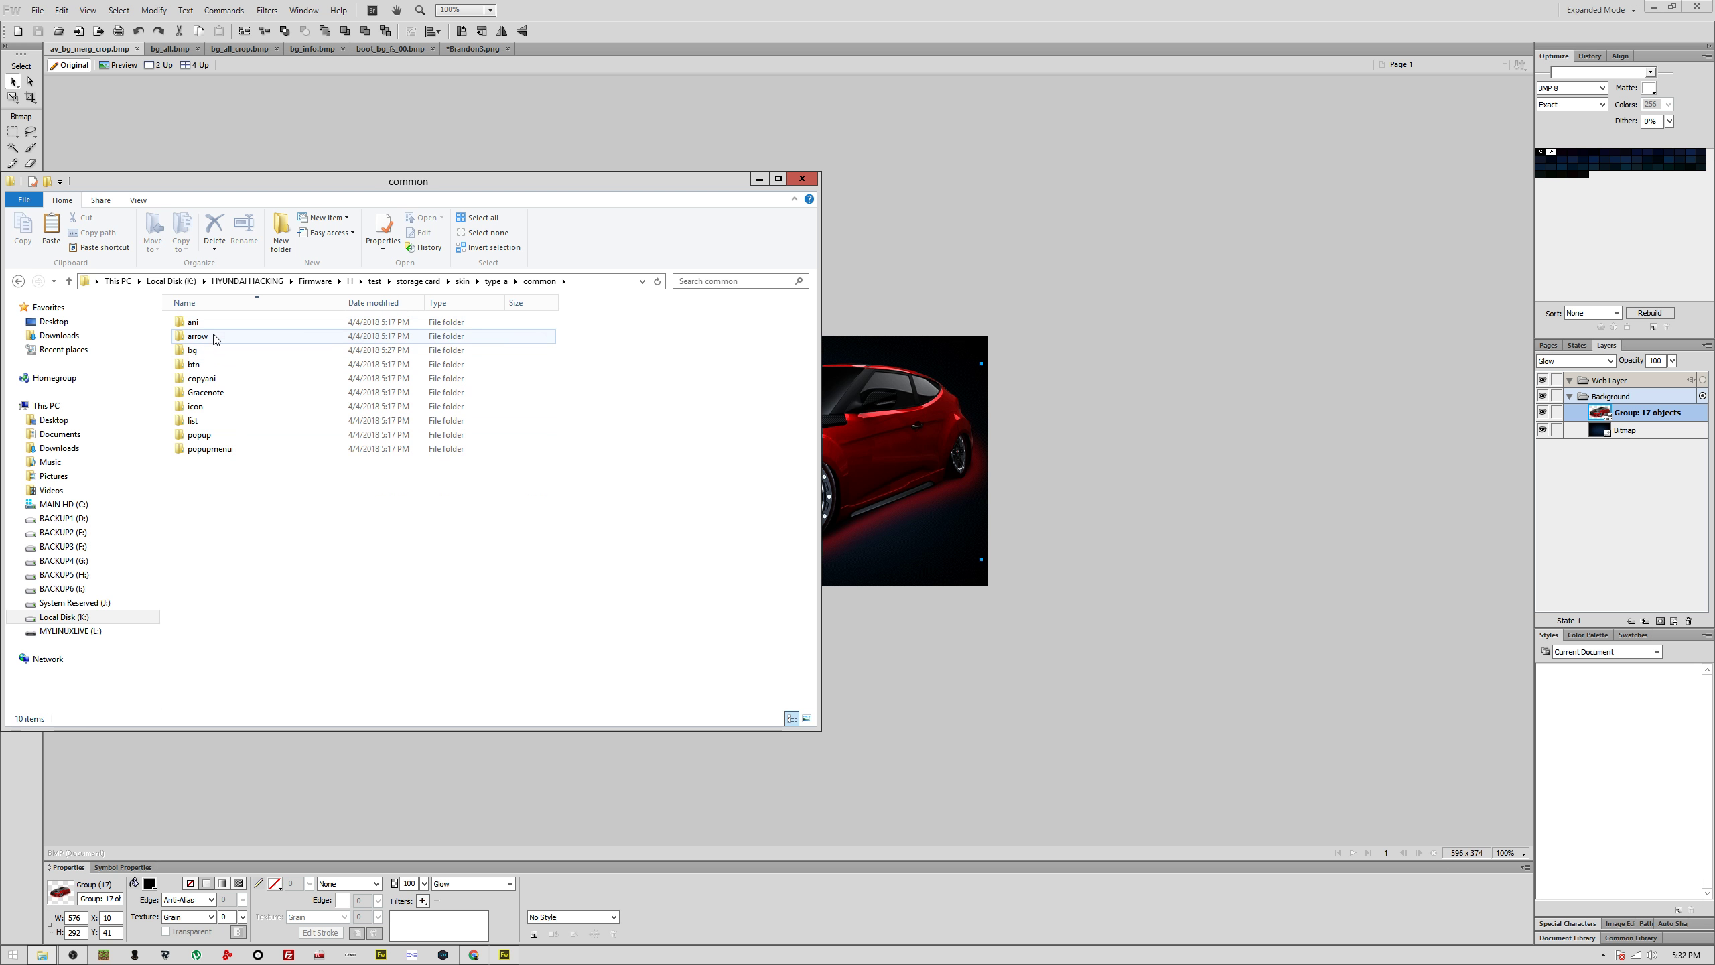
double_click(209, 350)
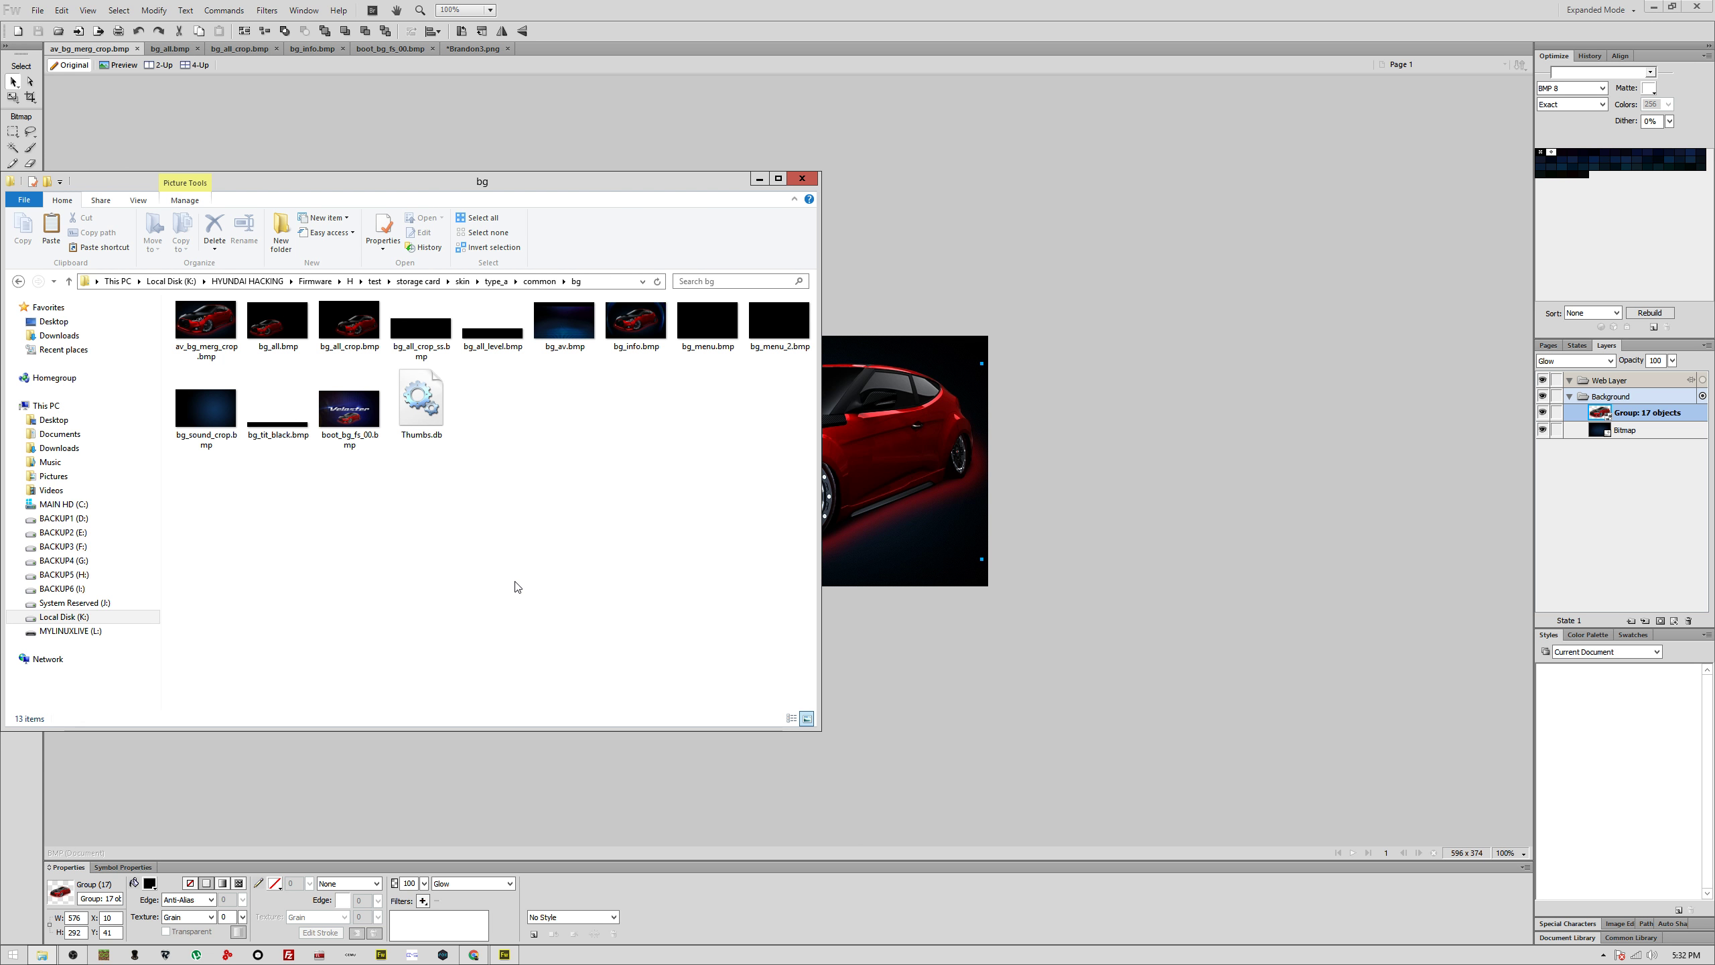
Step: Preview bg_av.bmp from the bg folder and return to Fireworks
right_click(564, 335)
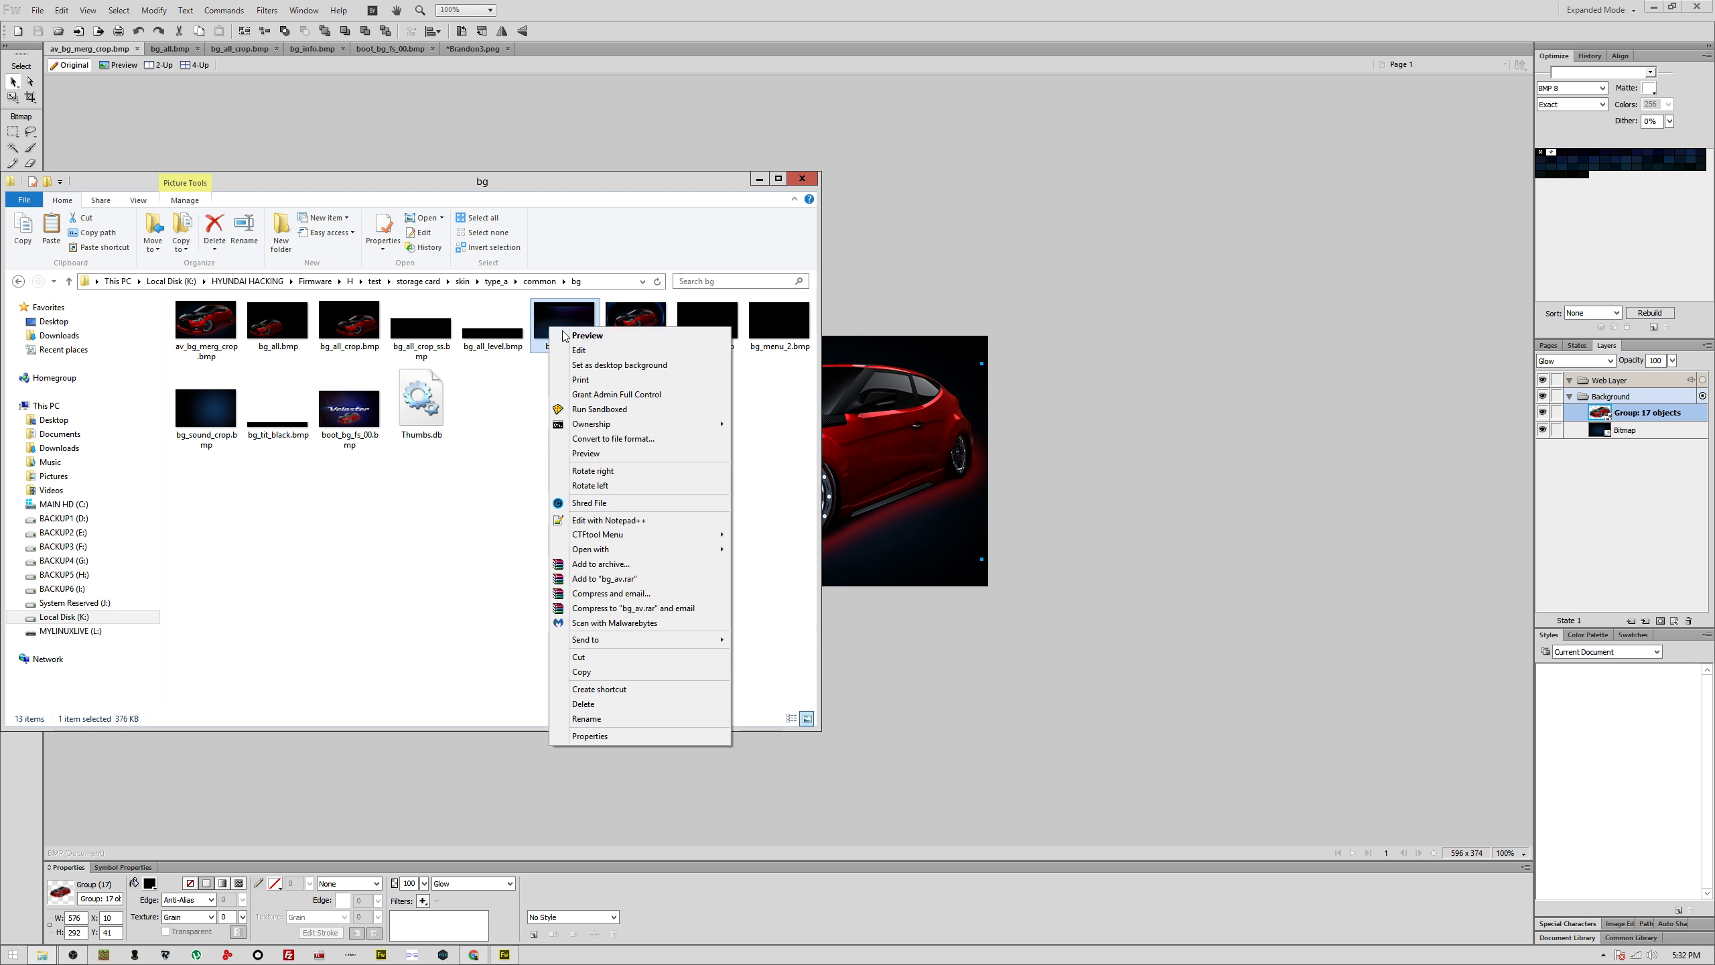
left_click(567, 335)
key("alt+Tab")
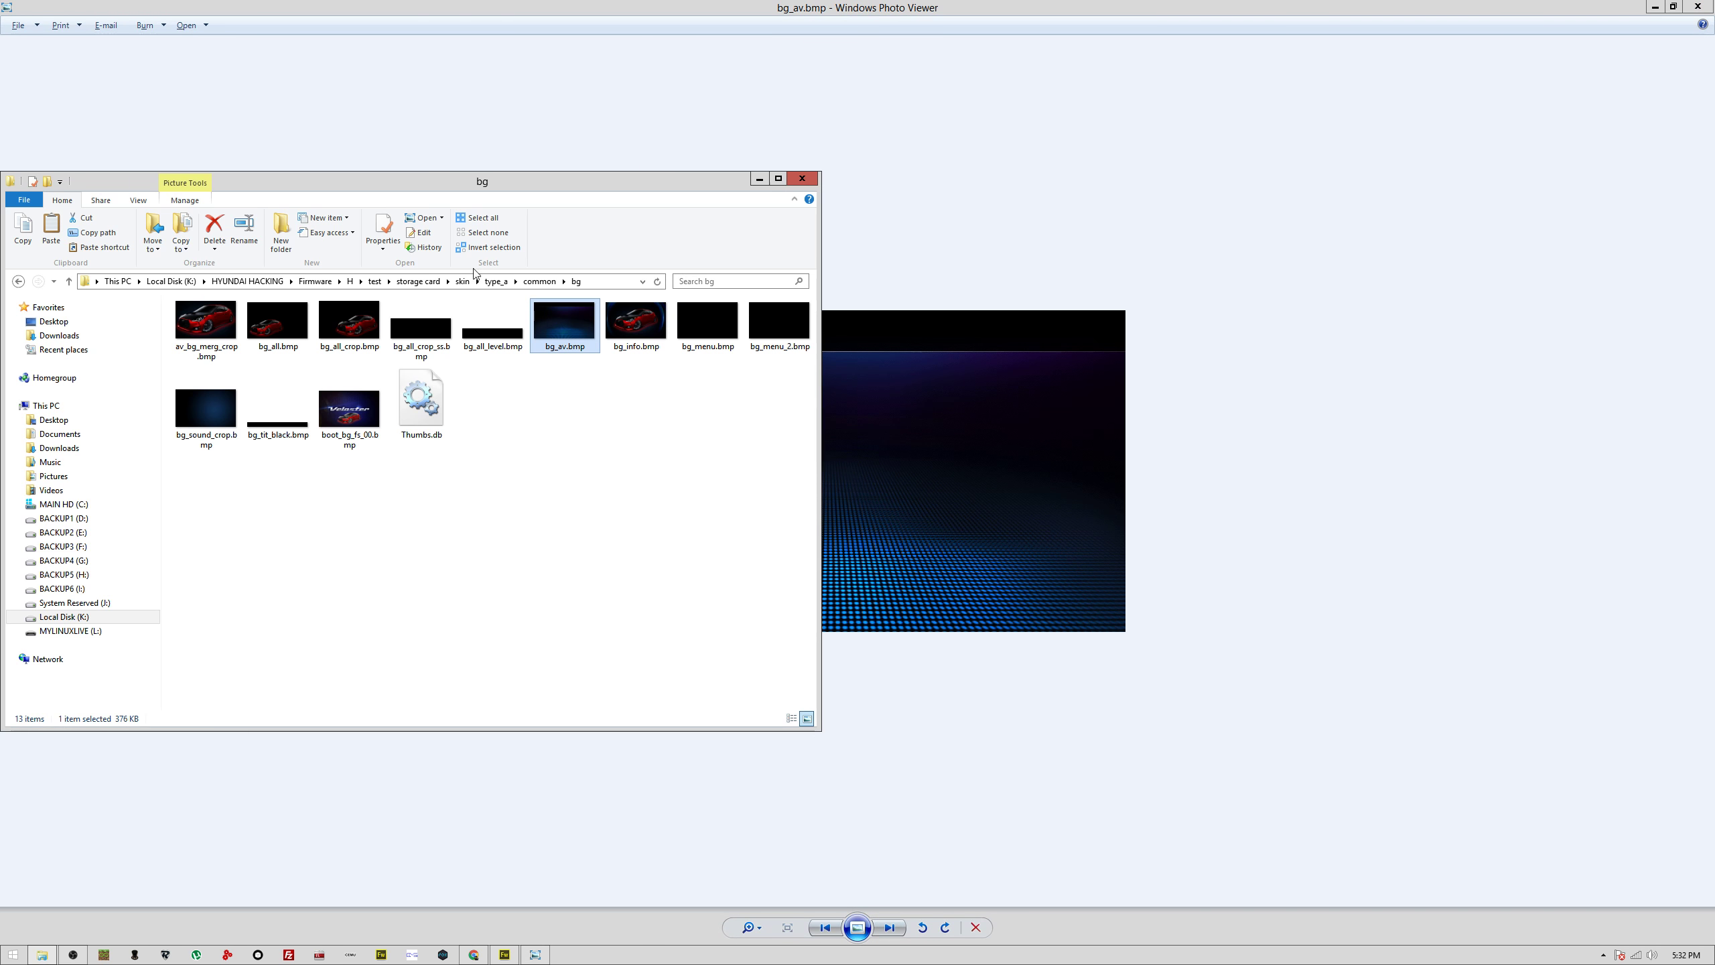
key("alt+Tab")
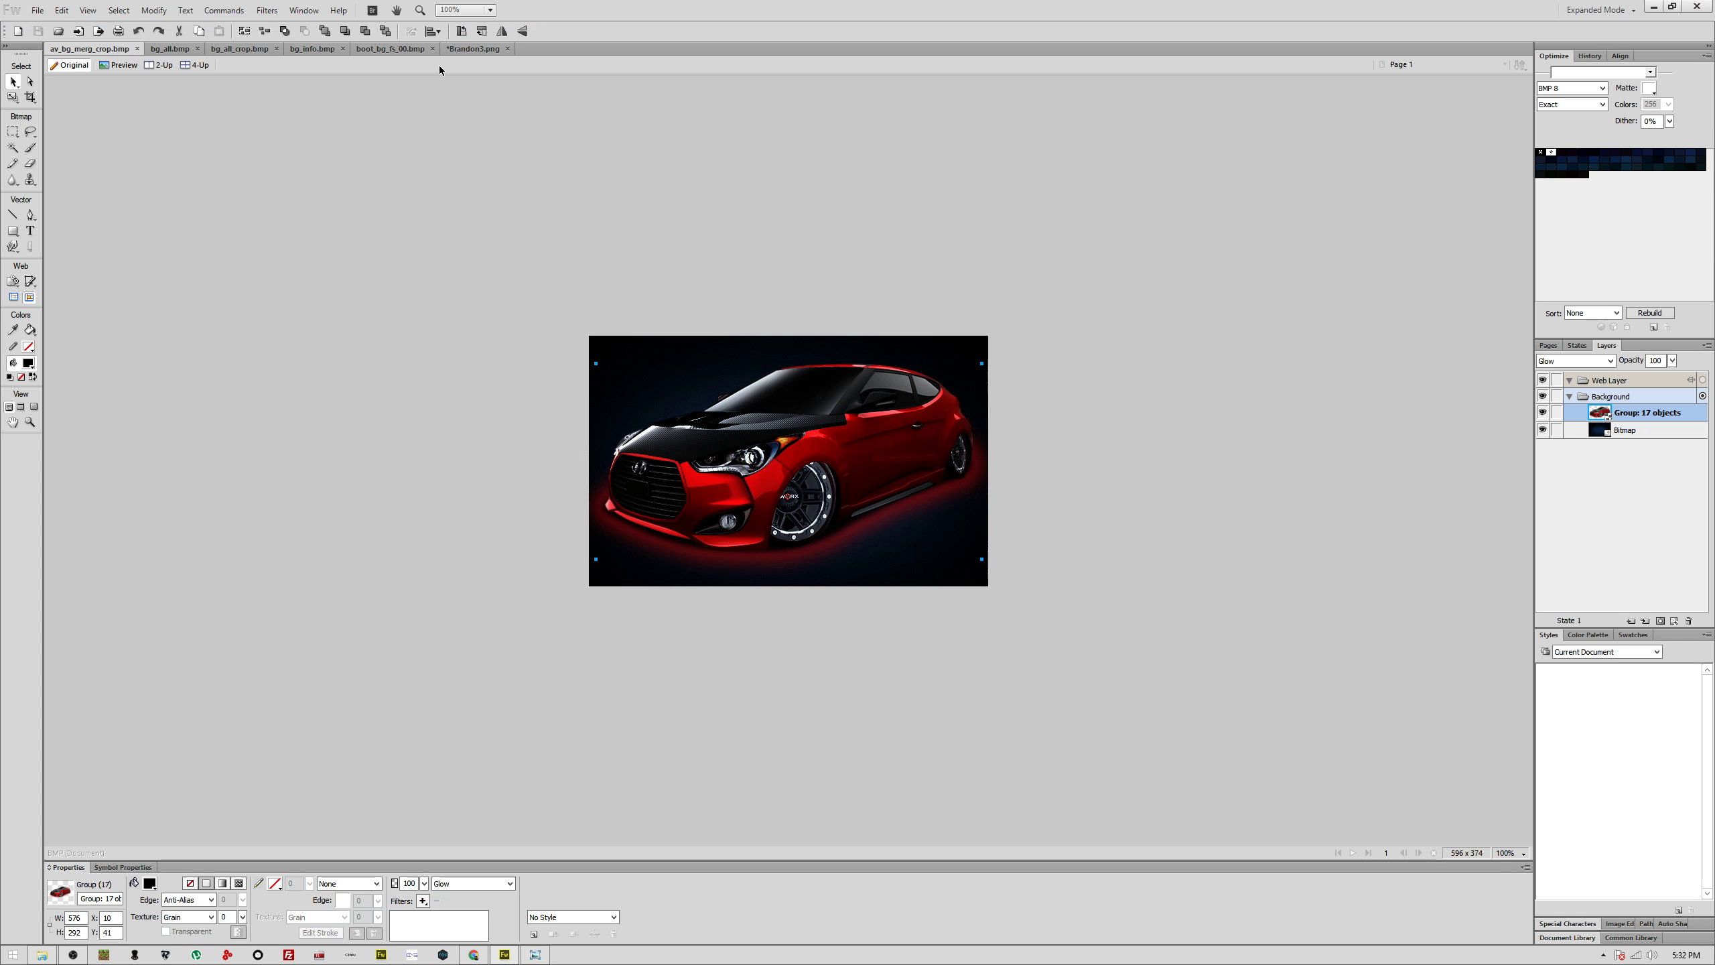
Step: Start opening an image file and browse to HYUNDAI HACKING\Firmware\H\test on Local Disk (K:)
left_click(37, 10)
left_click(50, 60)
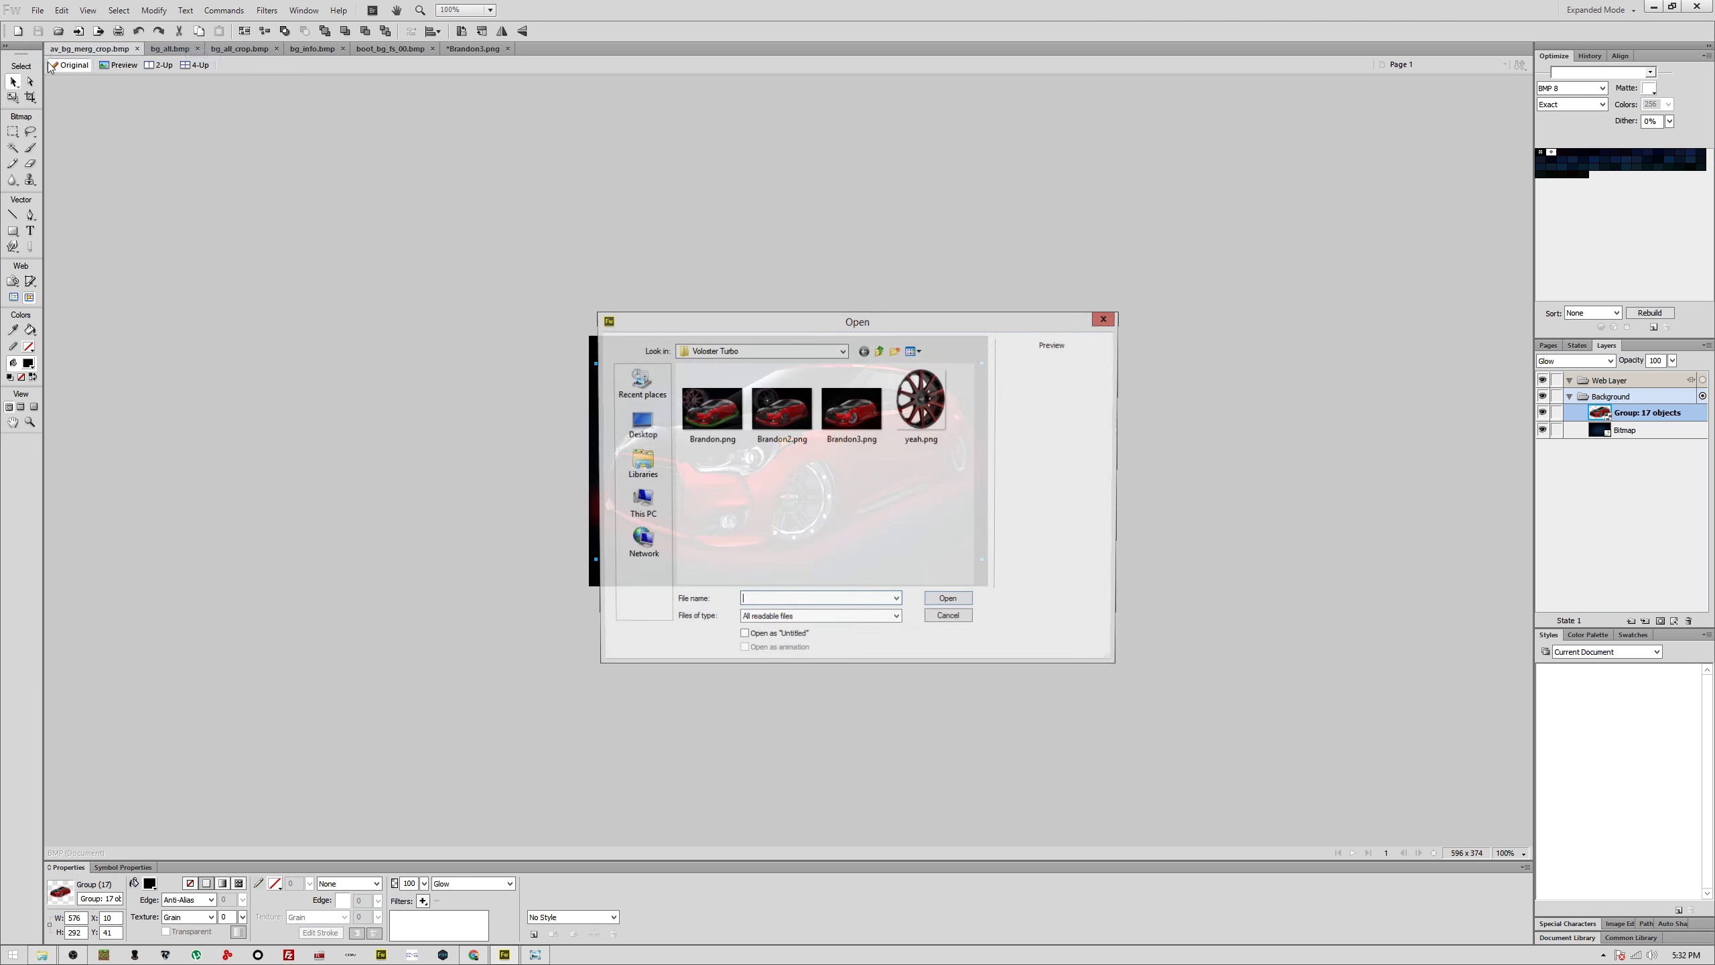
left_click(640, 503)
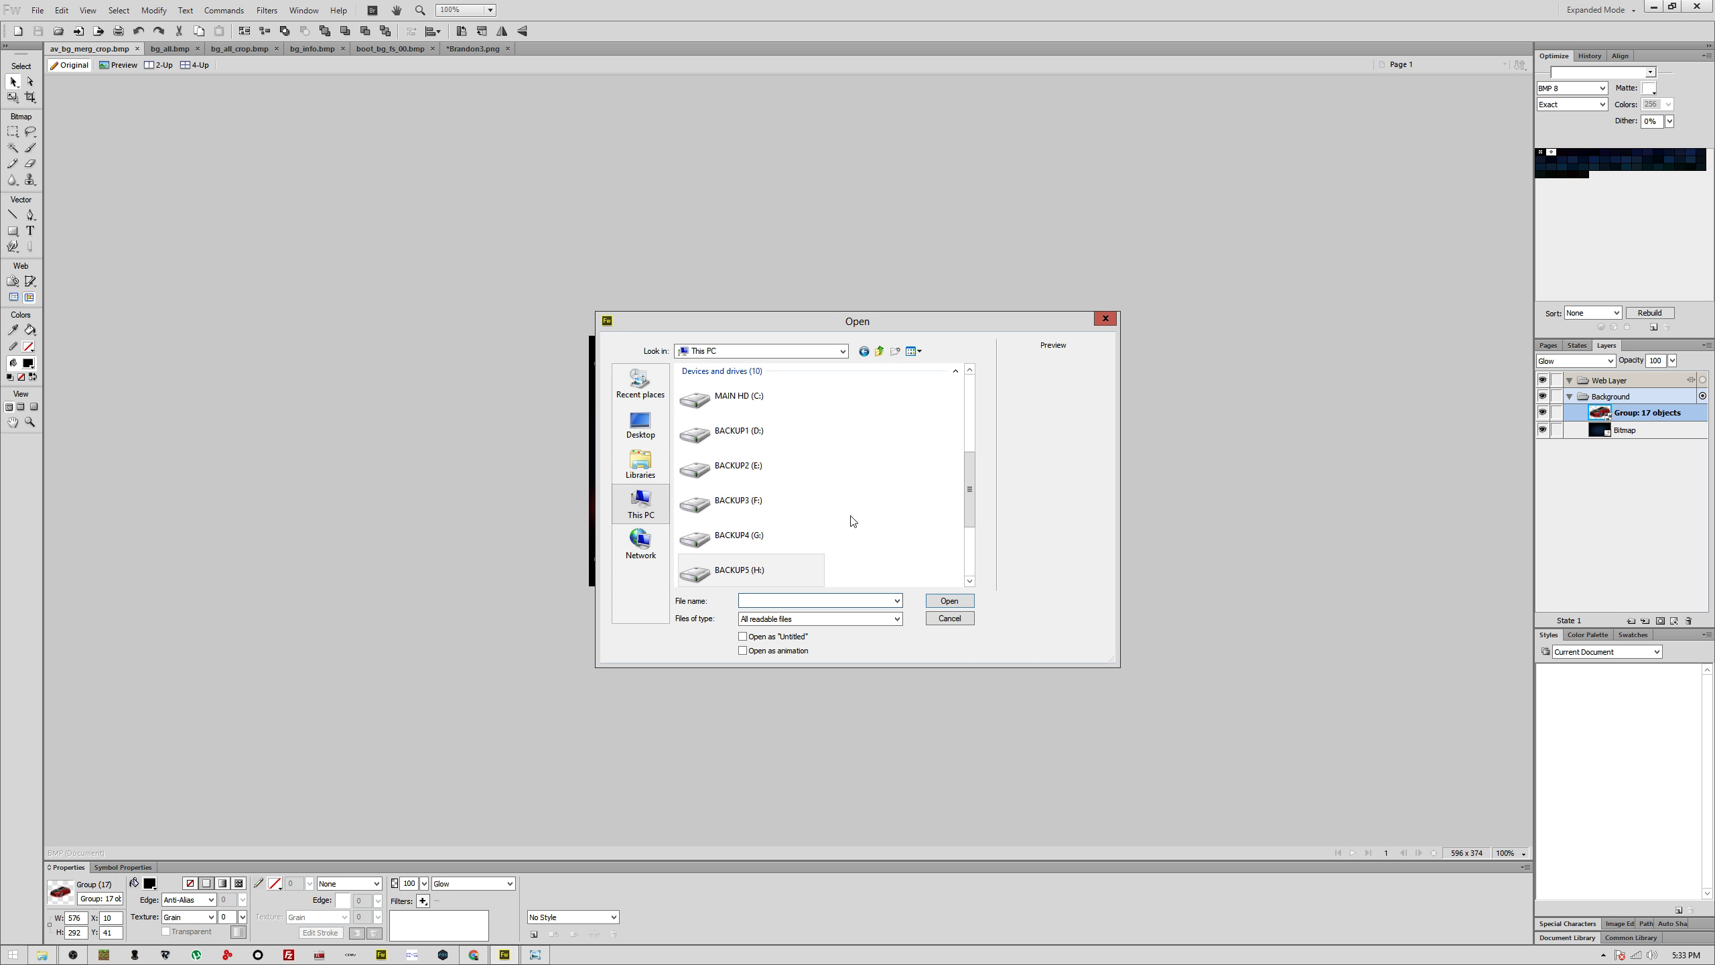
scroll(850, 521, "down", 3)
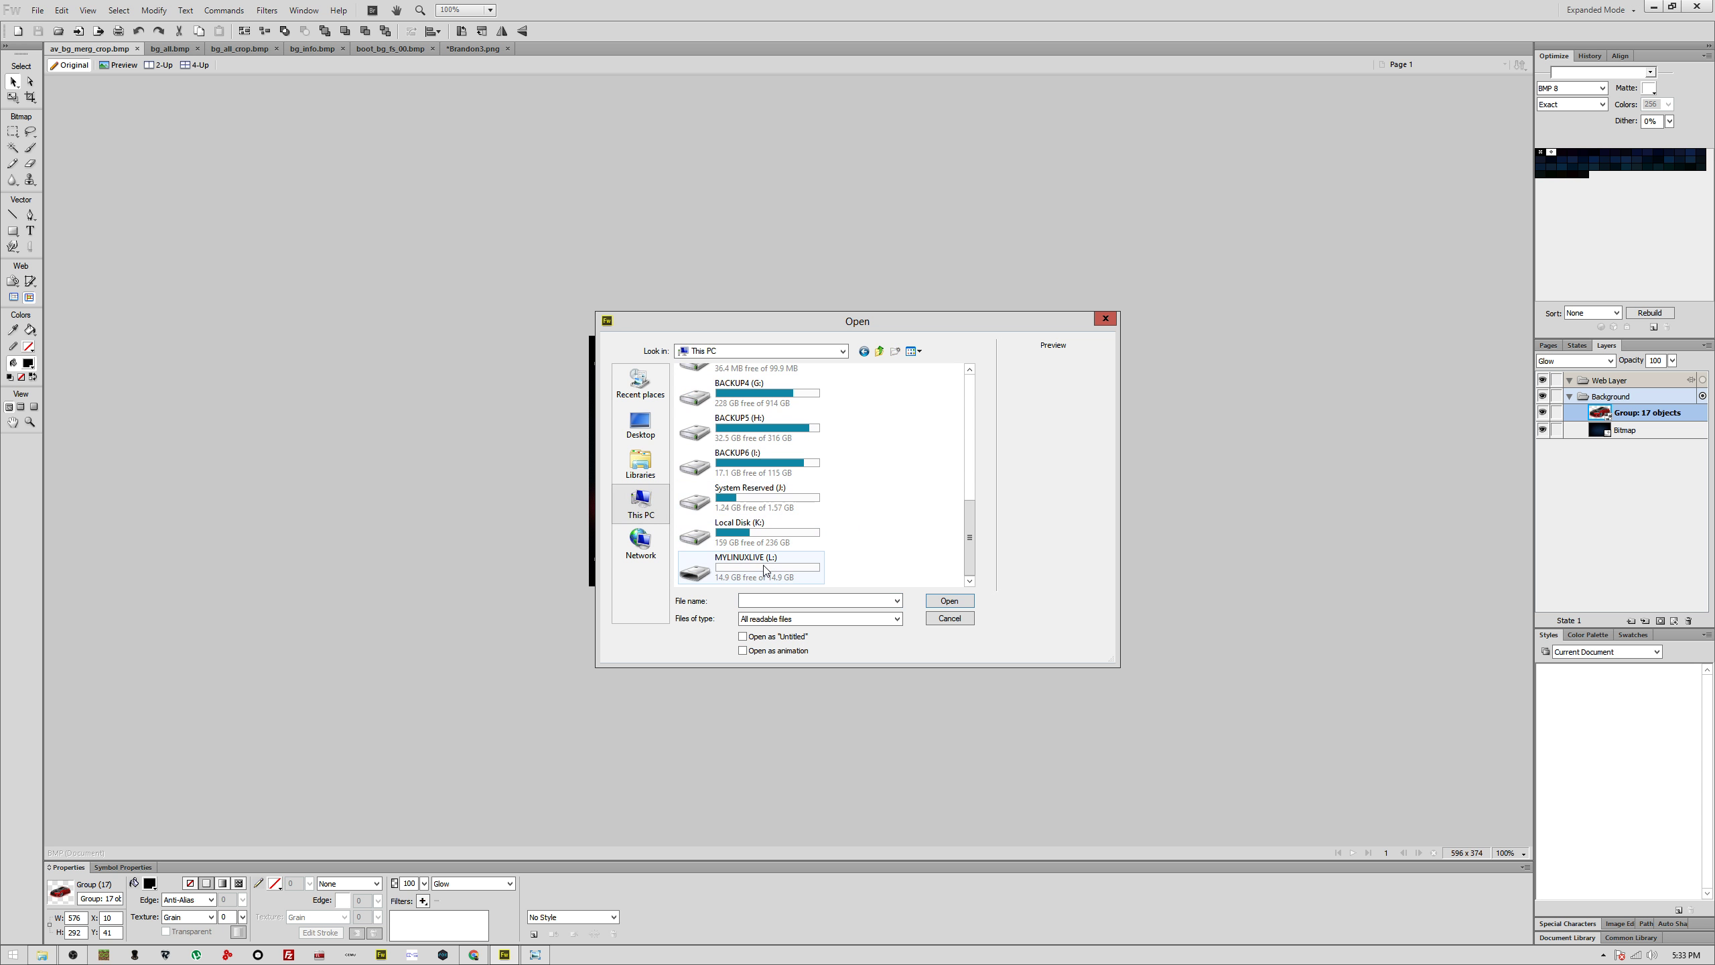
double_click(775, 526)
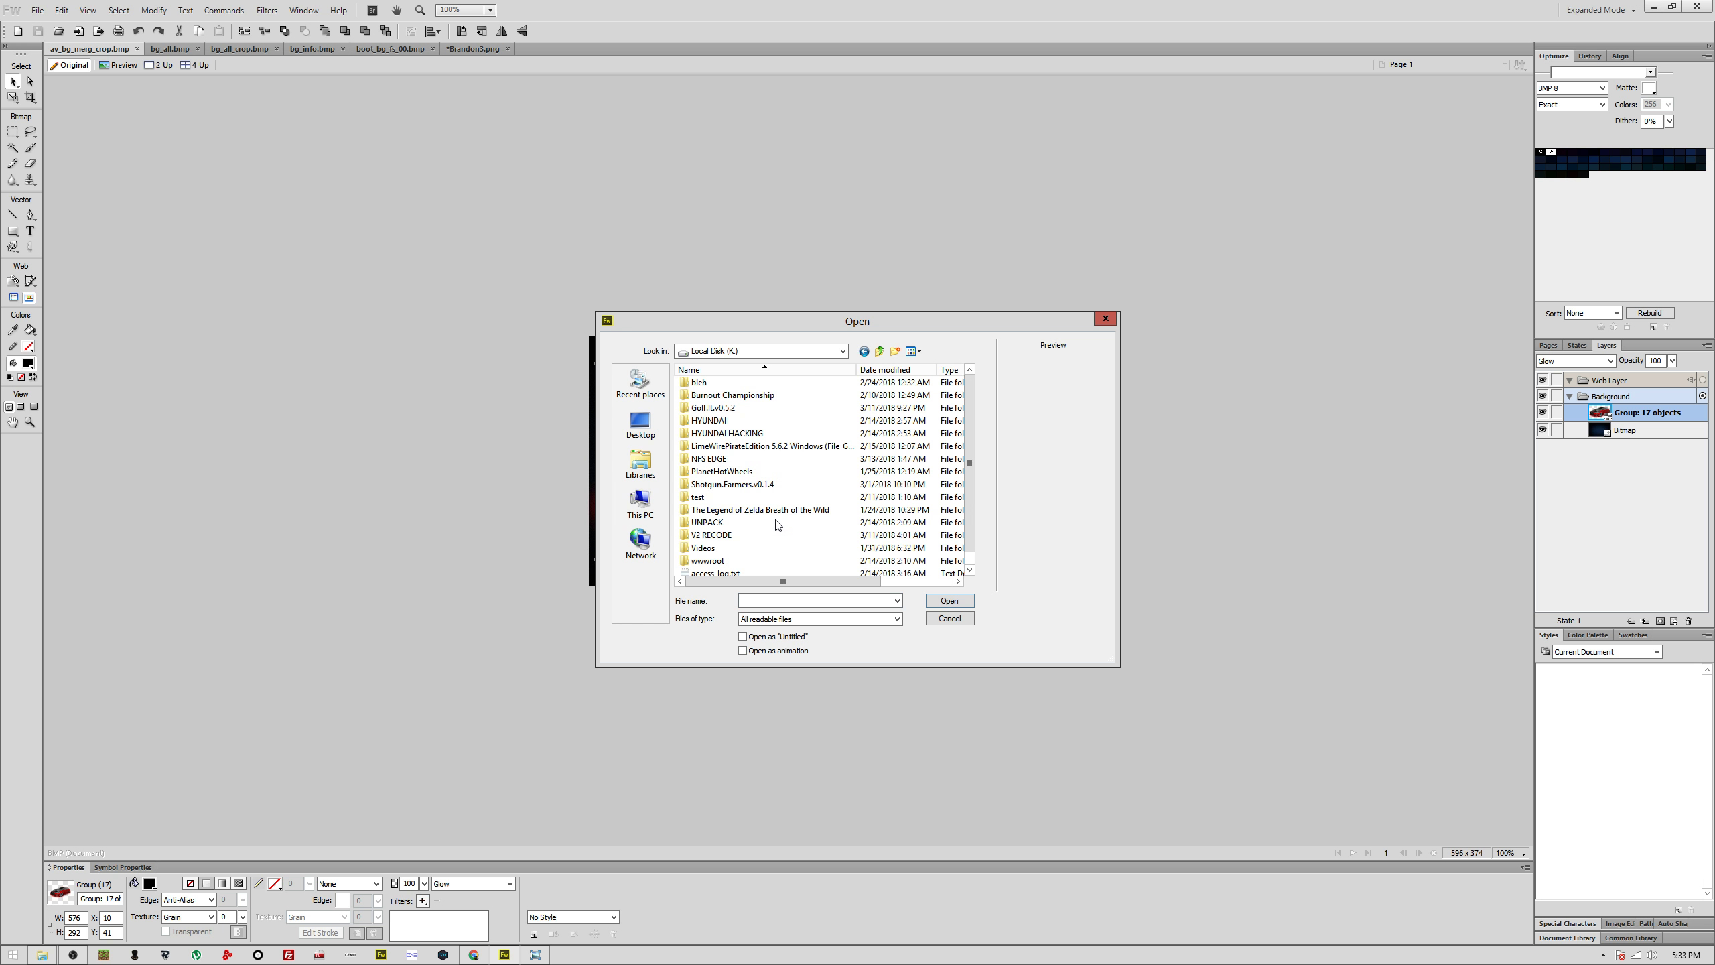
double_click(724, 436)
double_click(724, 396)
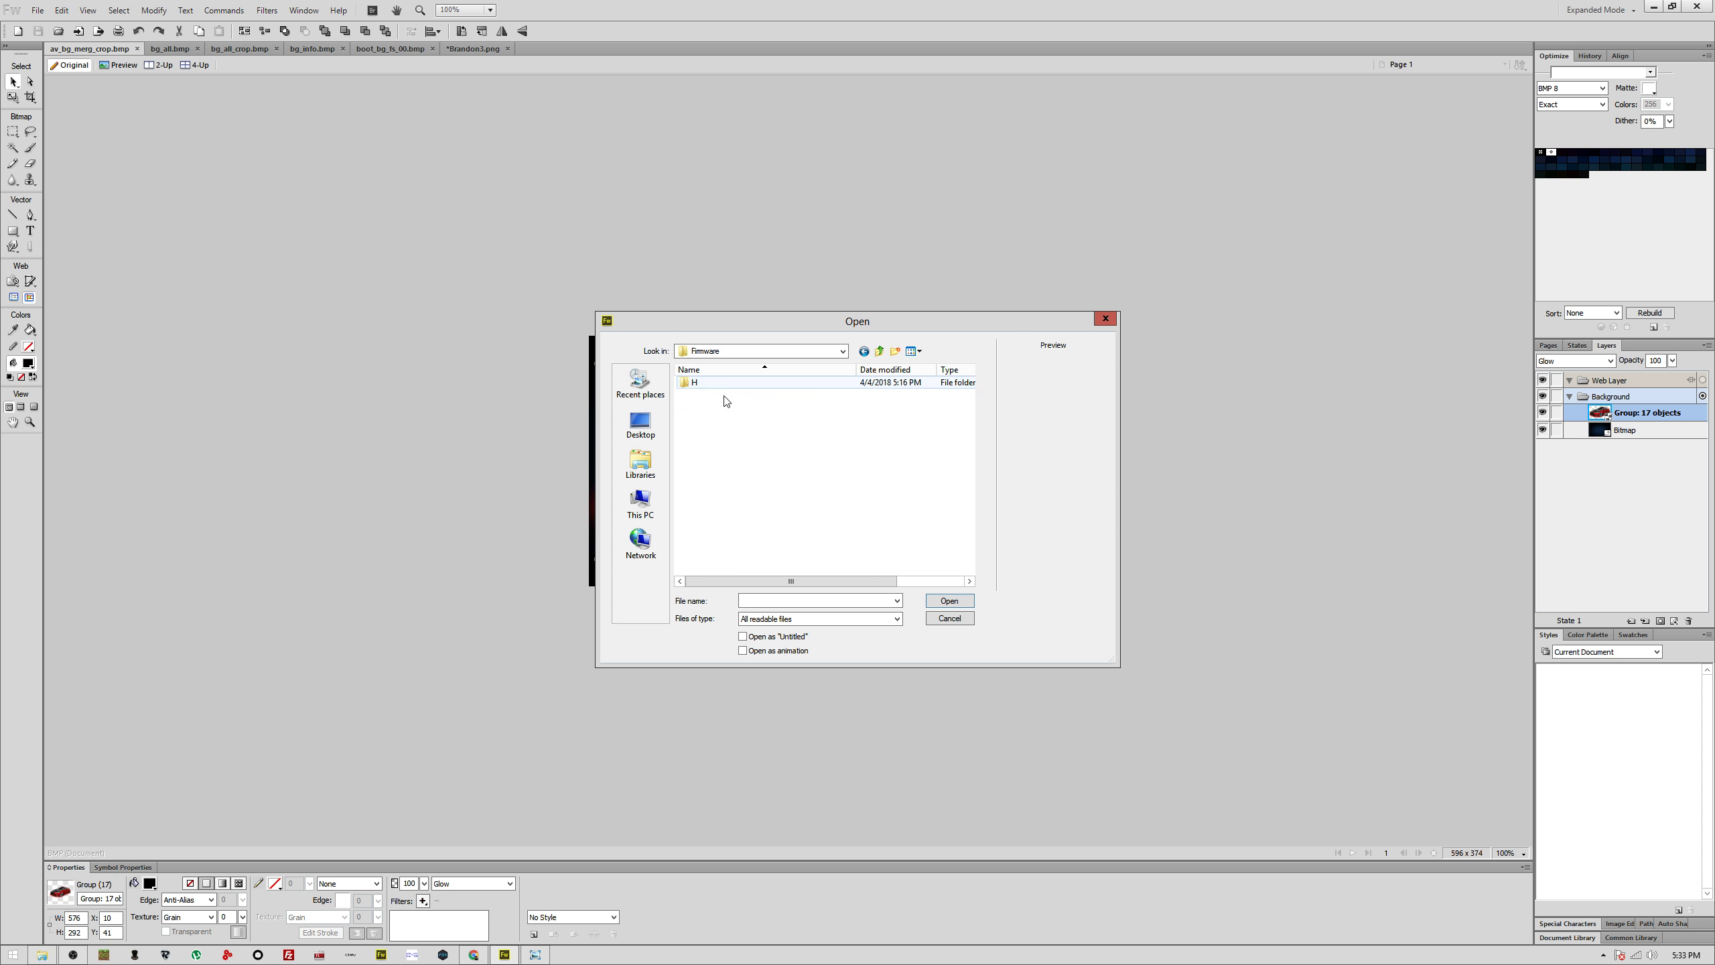
double_click(716, 383)
double_click(702, 421)
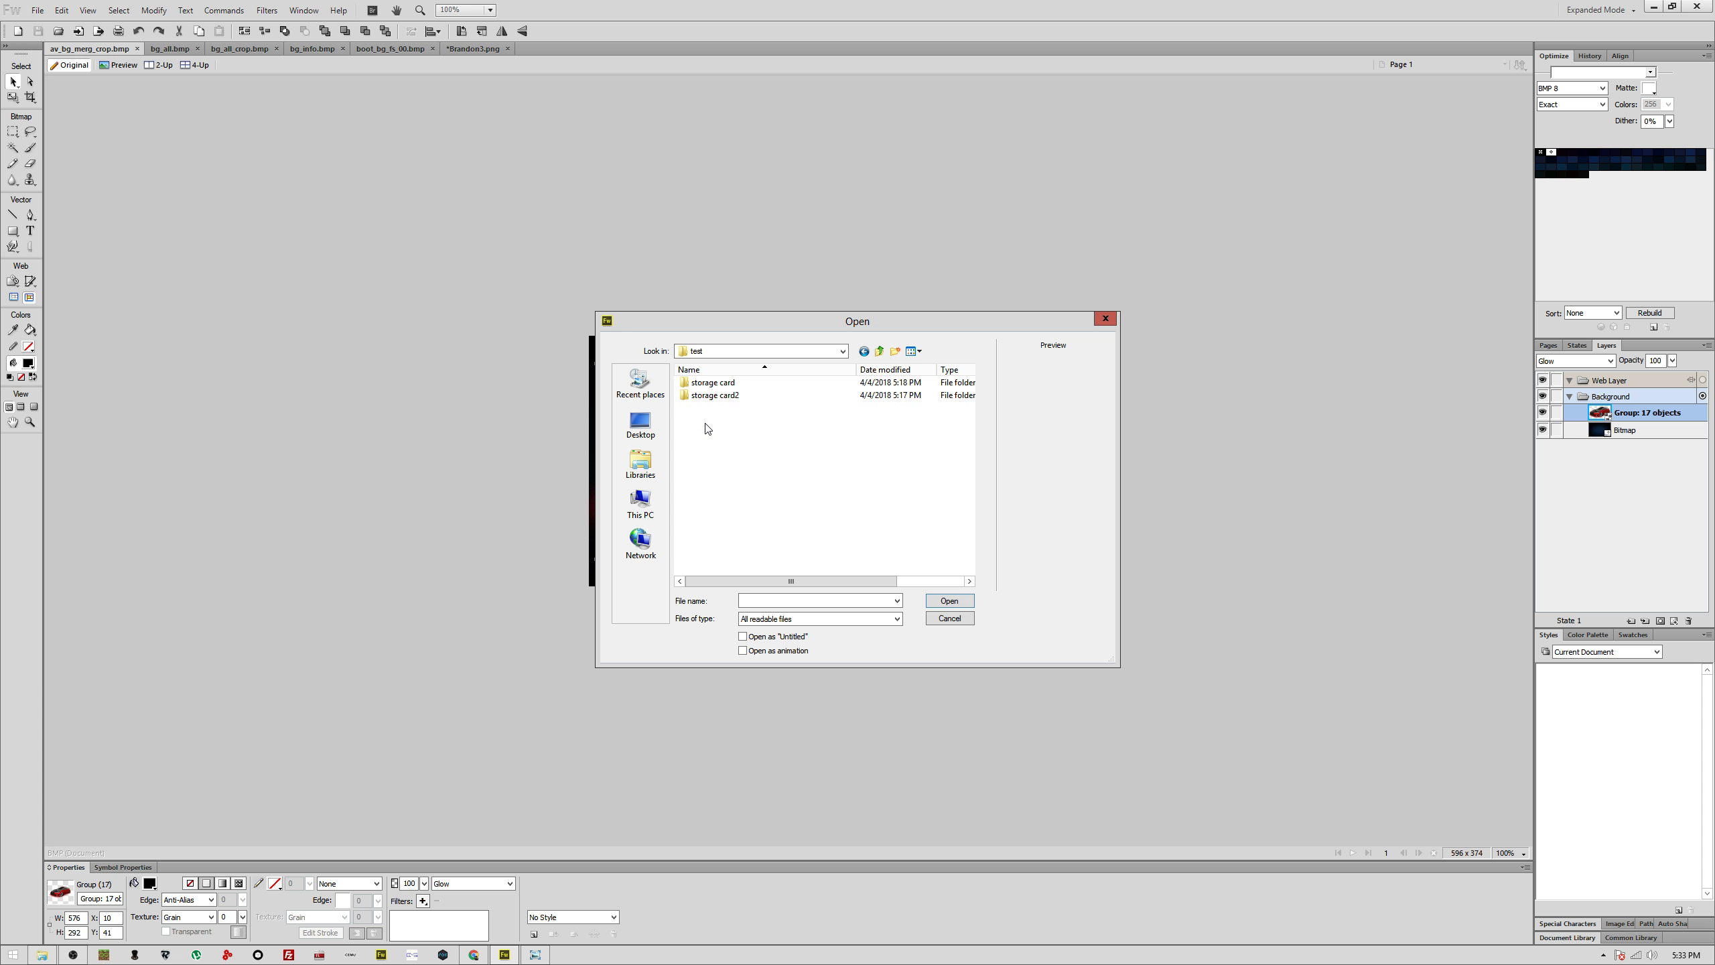
Step: Open bg_av.bmp from storage card\skin\type_a\common\bg for editing
left_click(713, 385)
double_click(714, 384)
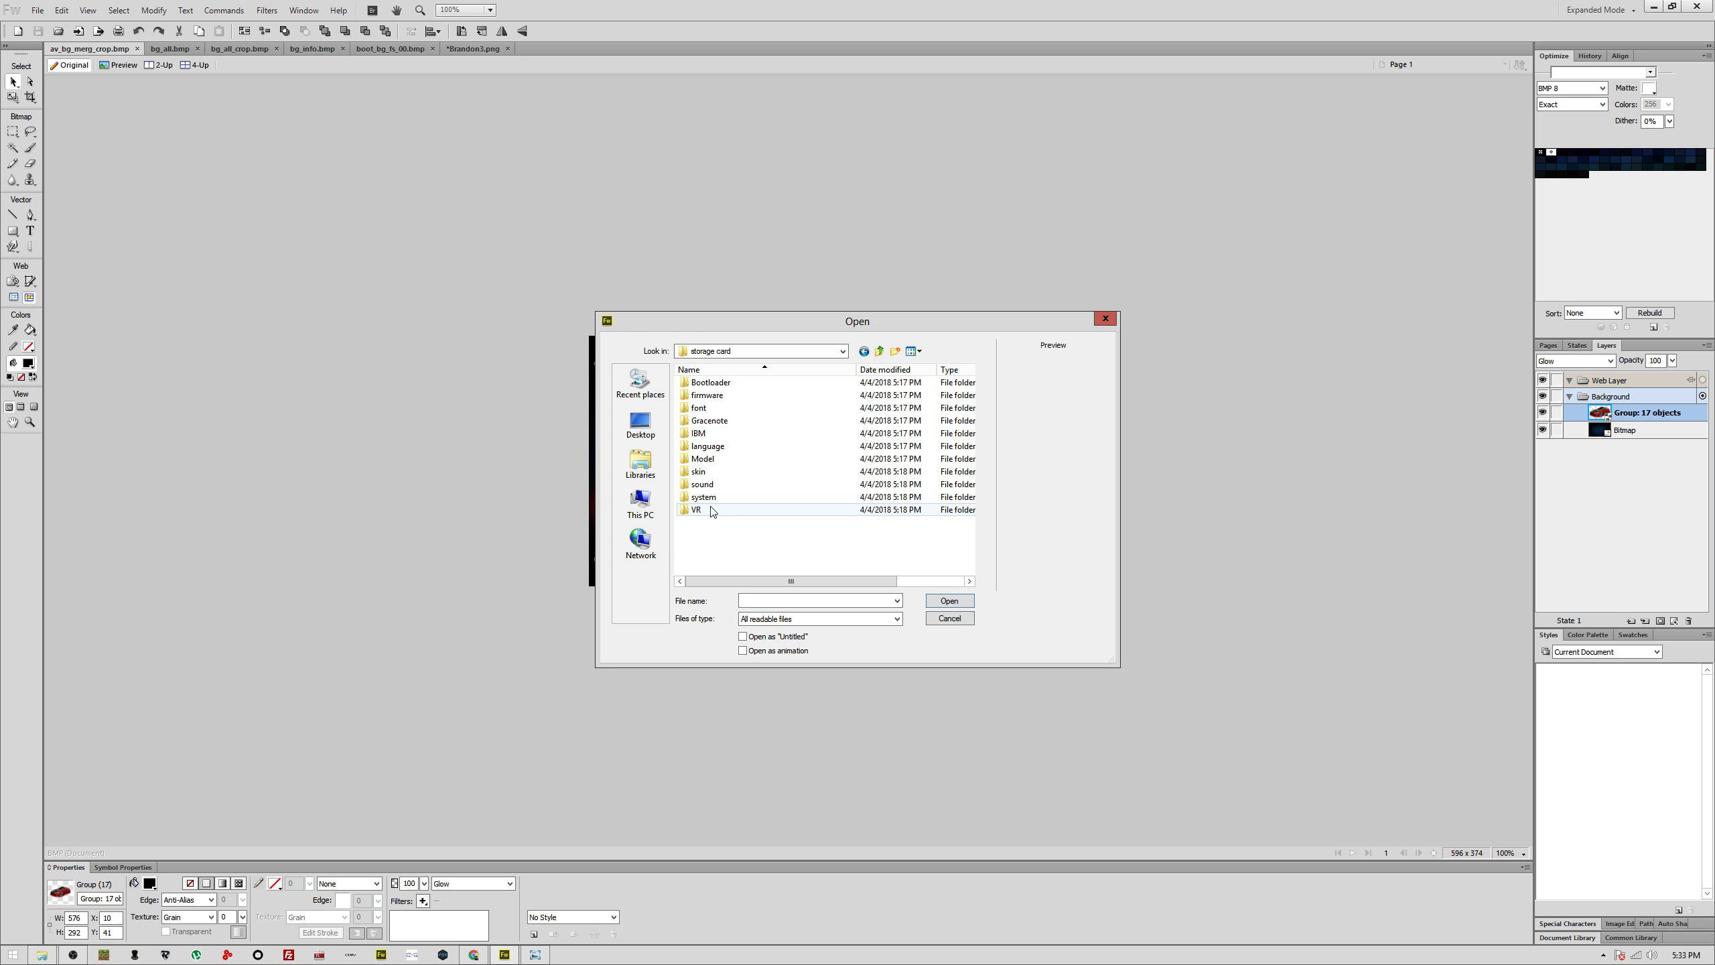
double_click(712, 473)
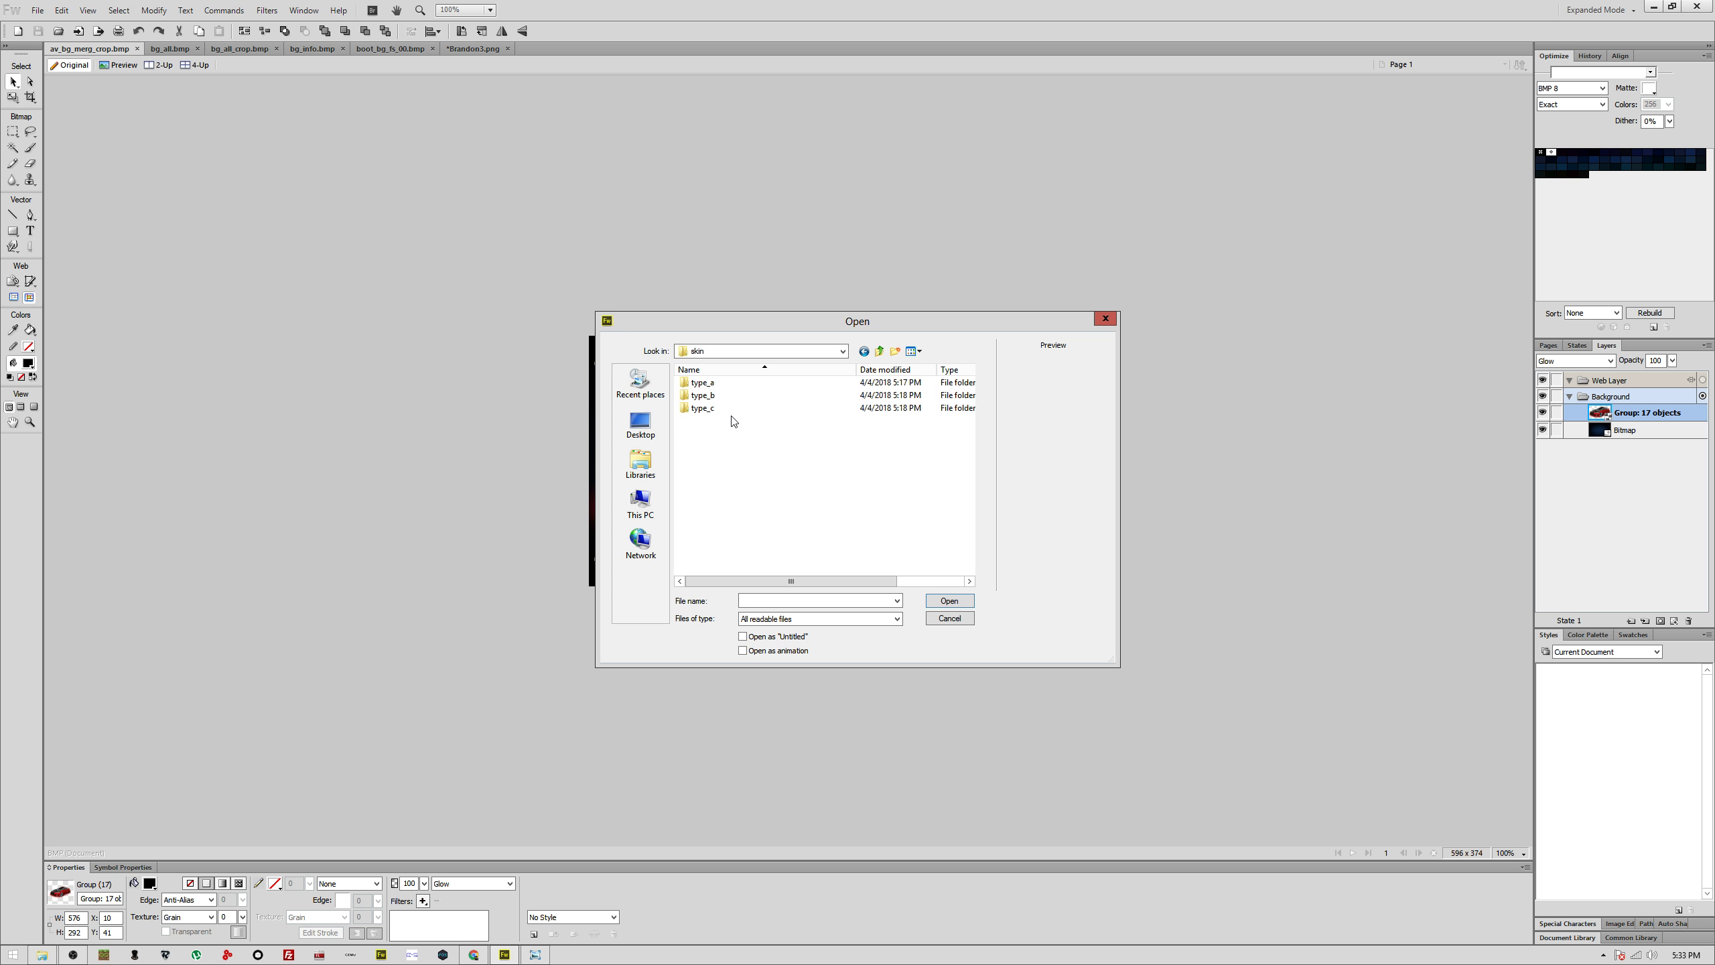
double_click(726, 384)
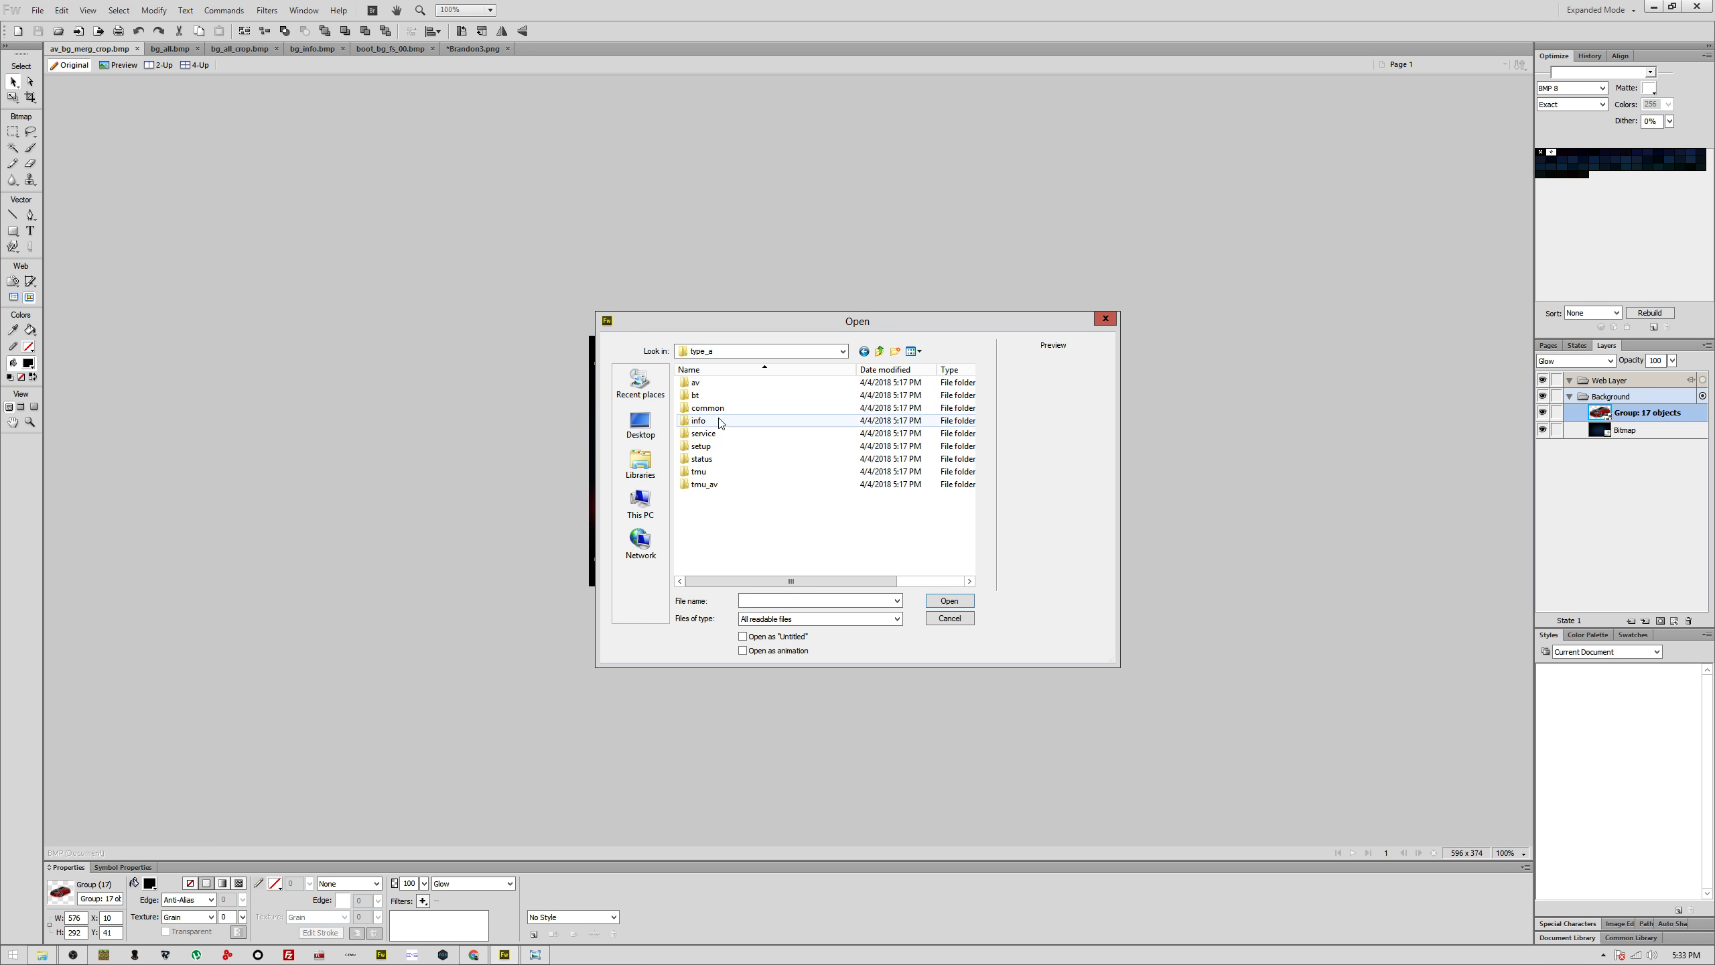
double_click(708, 408)
double_click(726, 409)
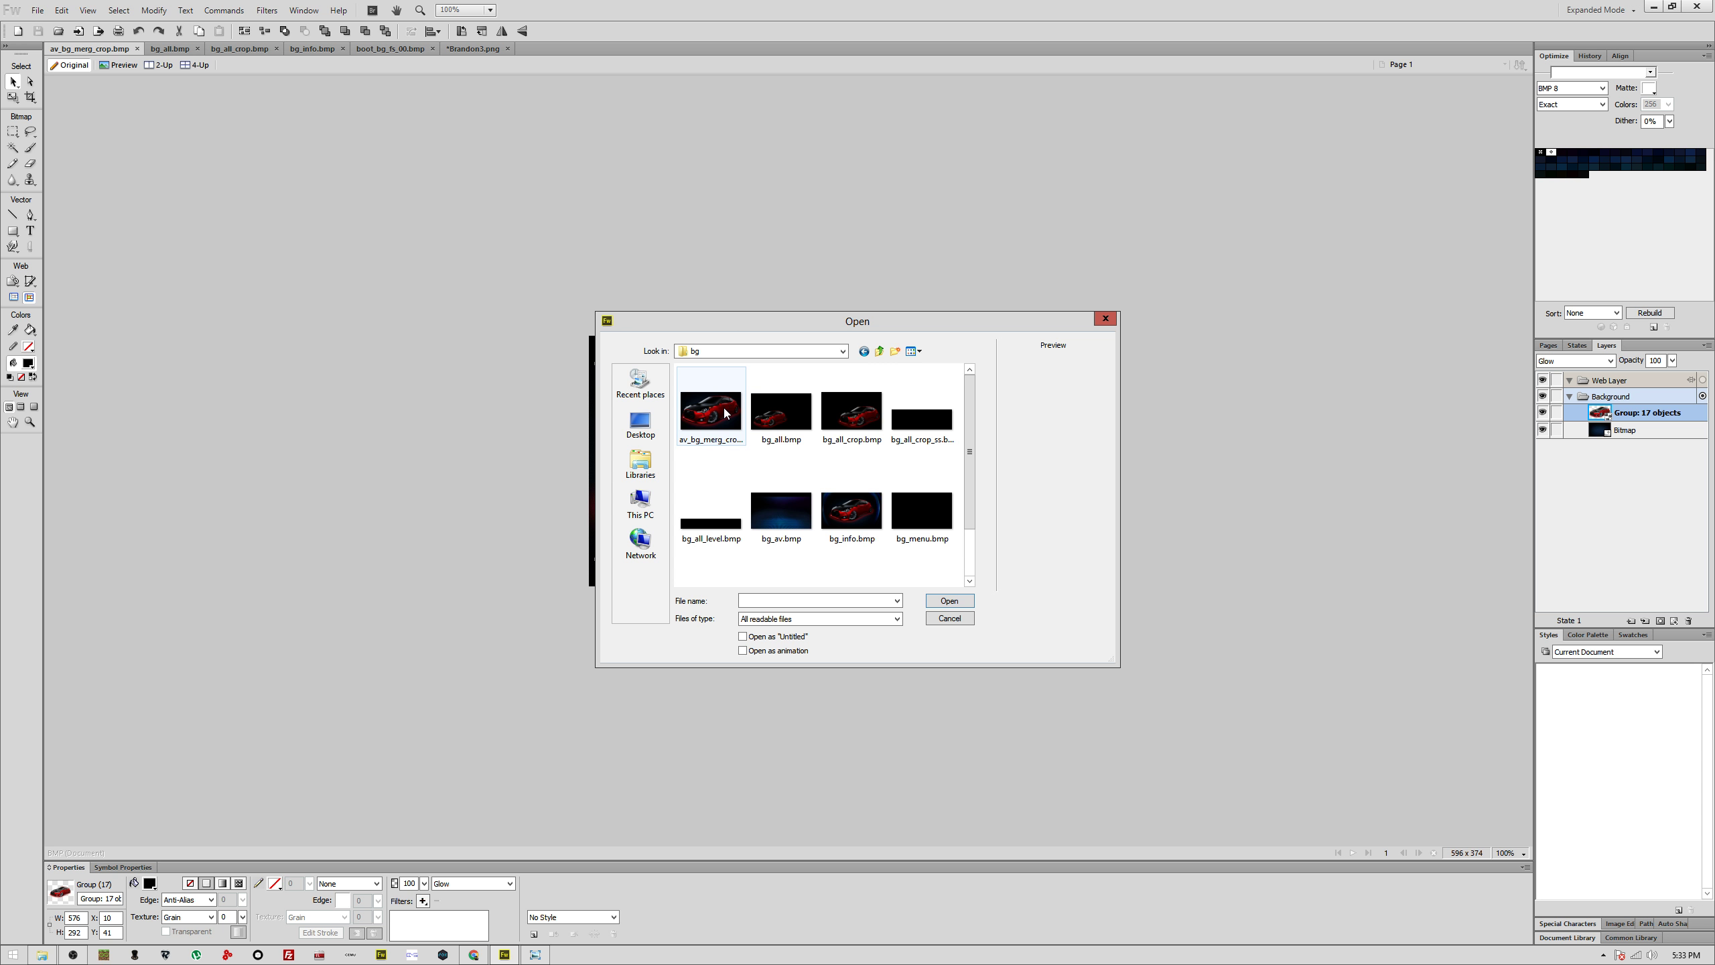
double_click(764, 524)
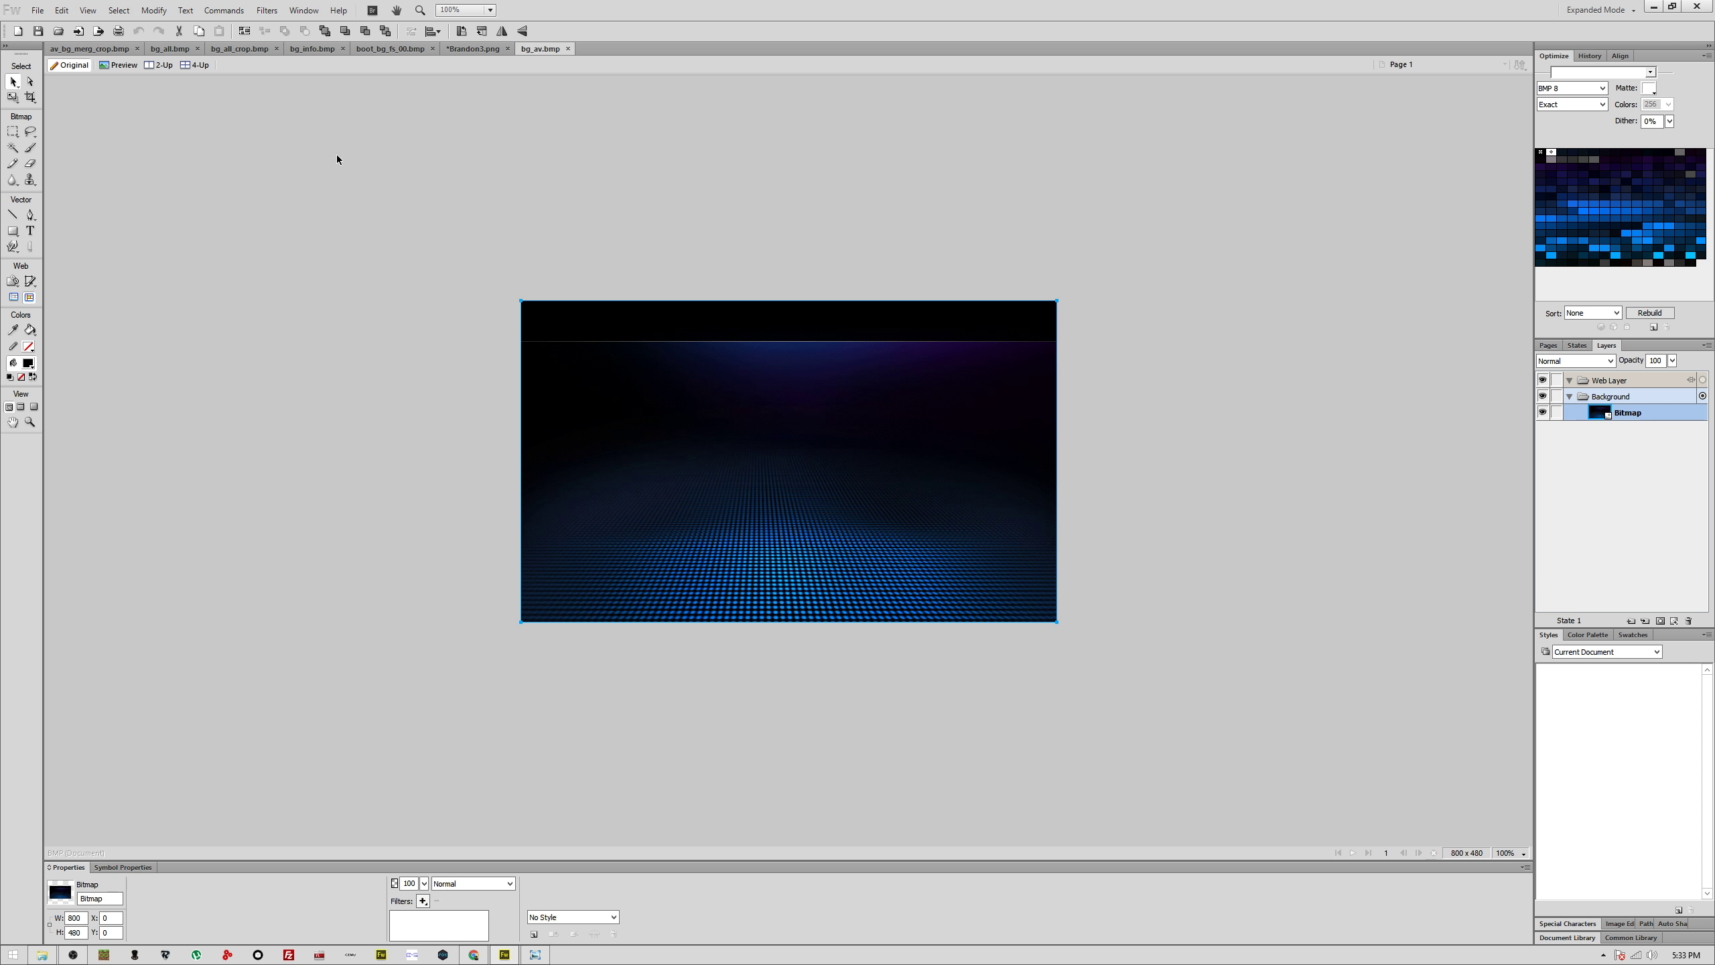
Step: Paste the car group from av_bg_merg_crop.bmp into bg_av.bmp with resampling and move it onto the dotted floor at about X 172, Y 240
left_click(88, 49)
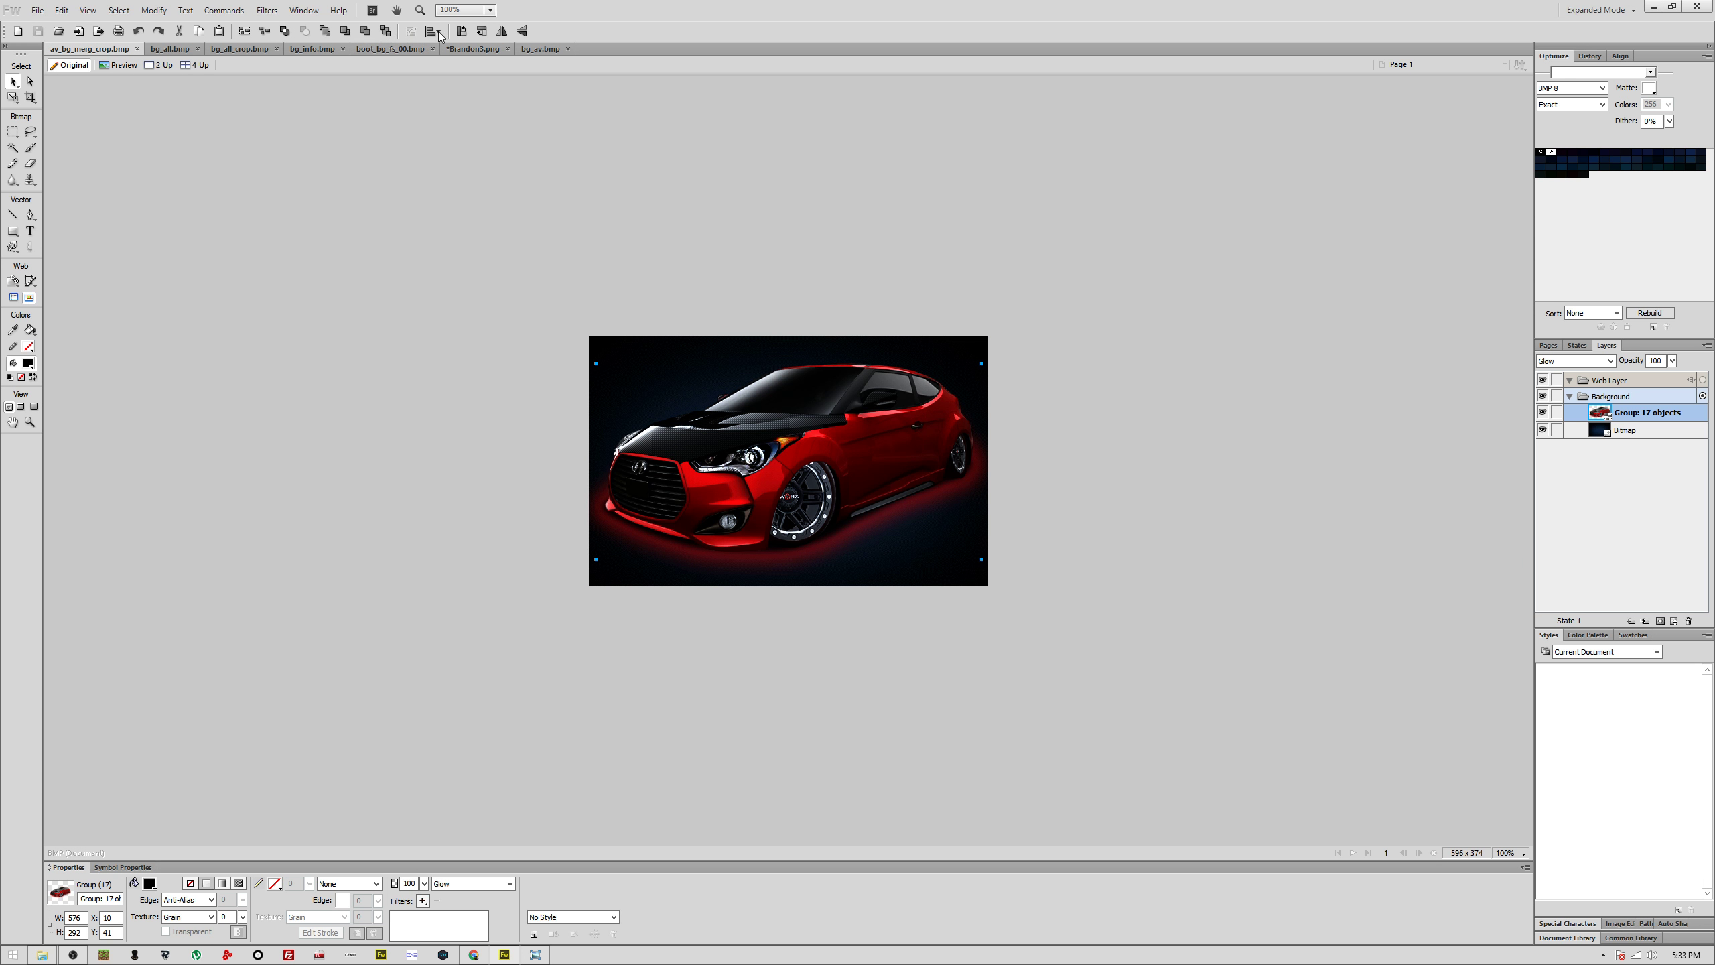
left_click(540, 49)
key("ctrl+v")
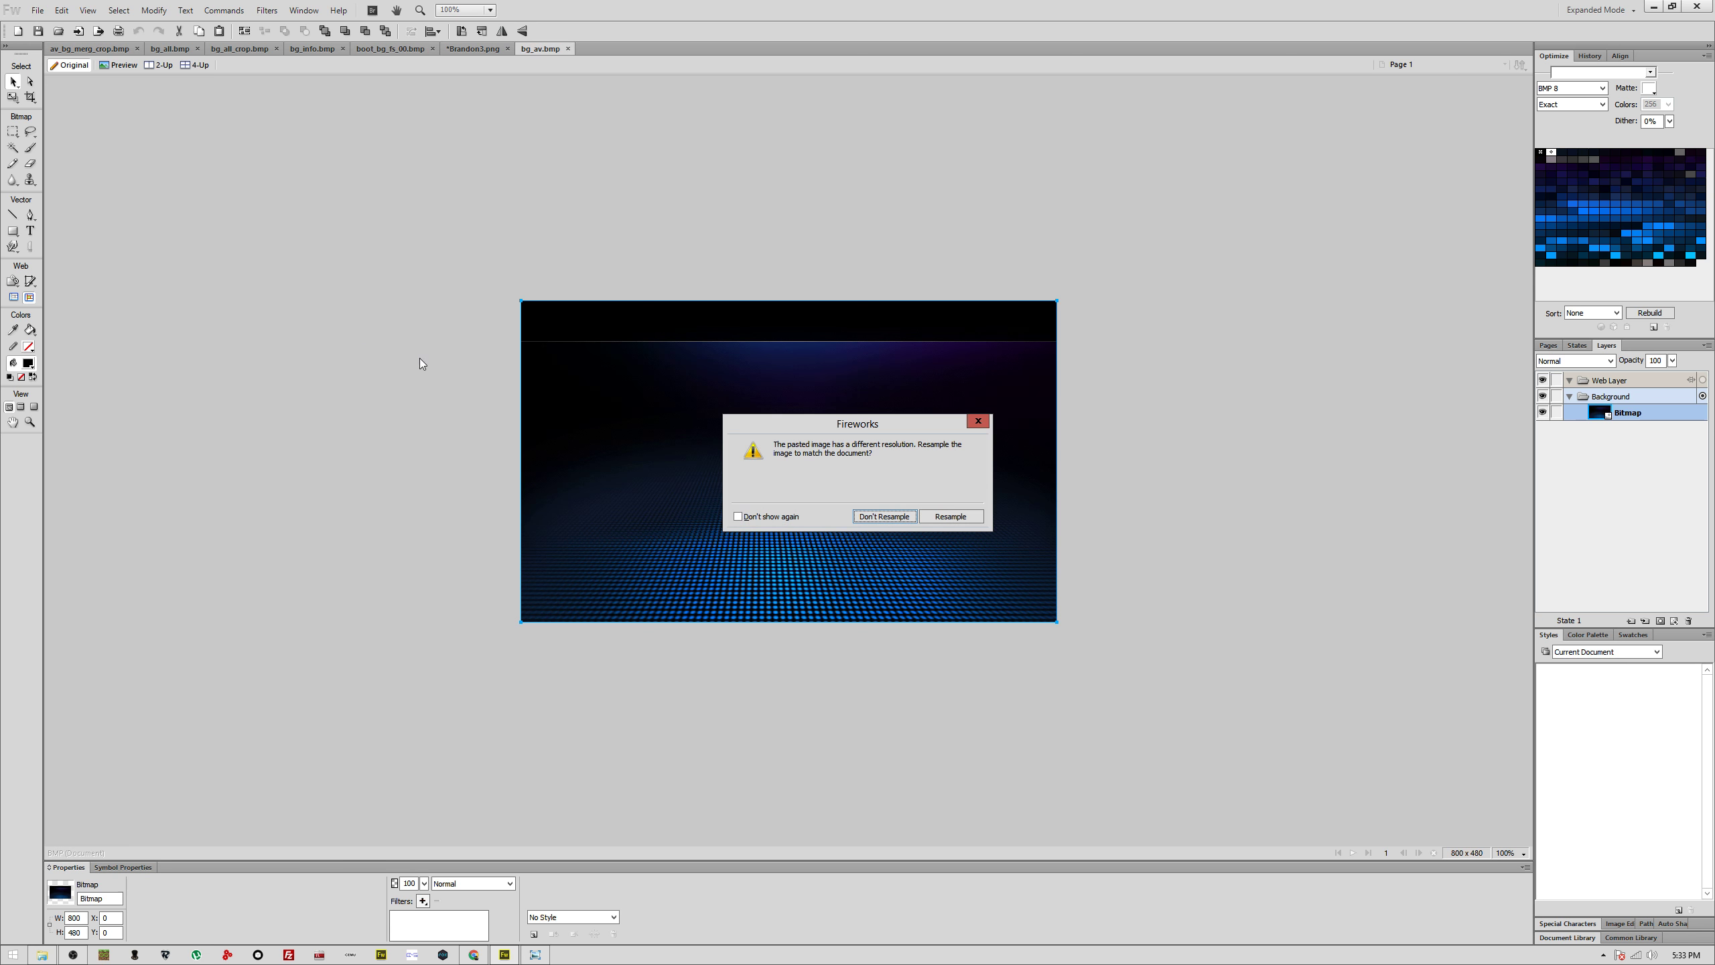
left_click(945, 519)
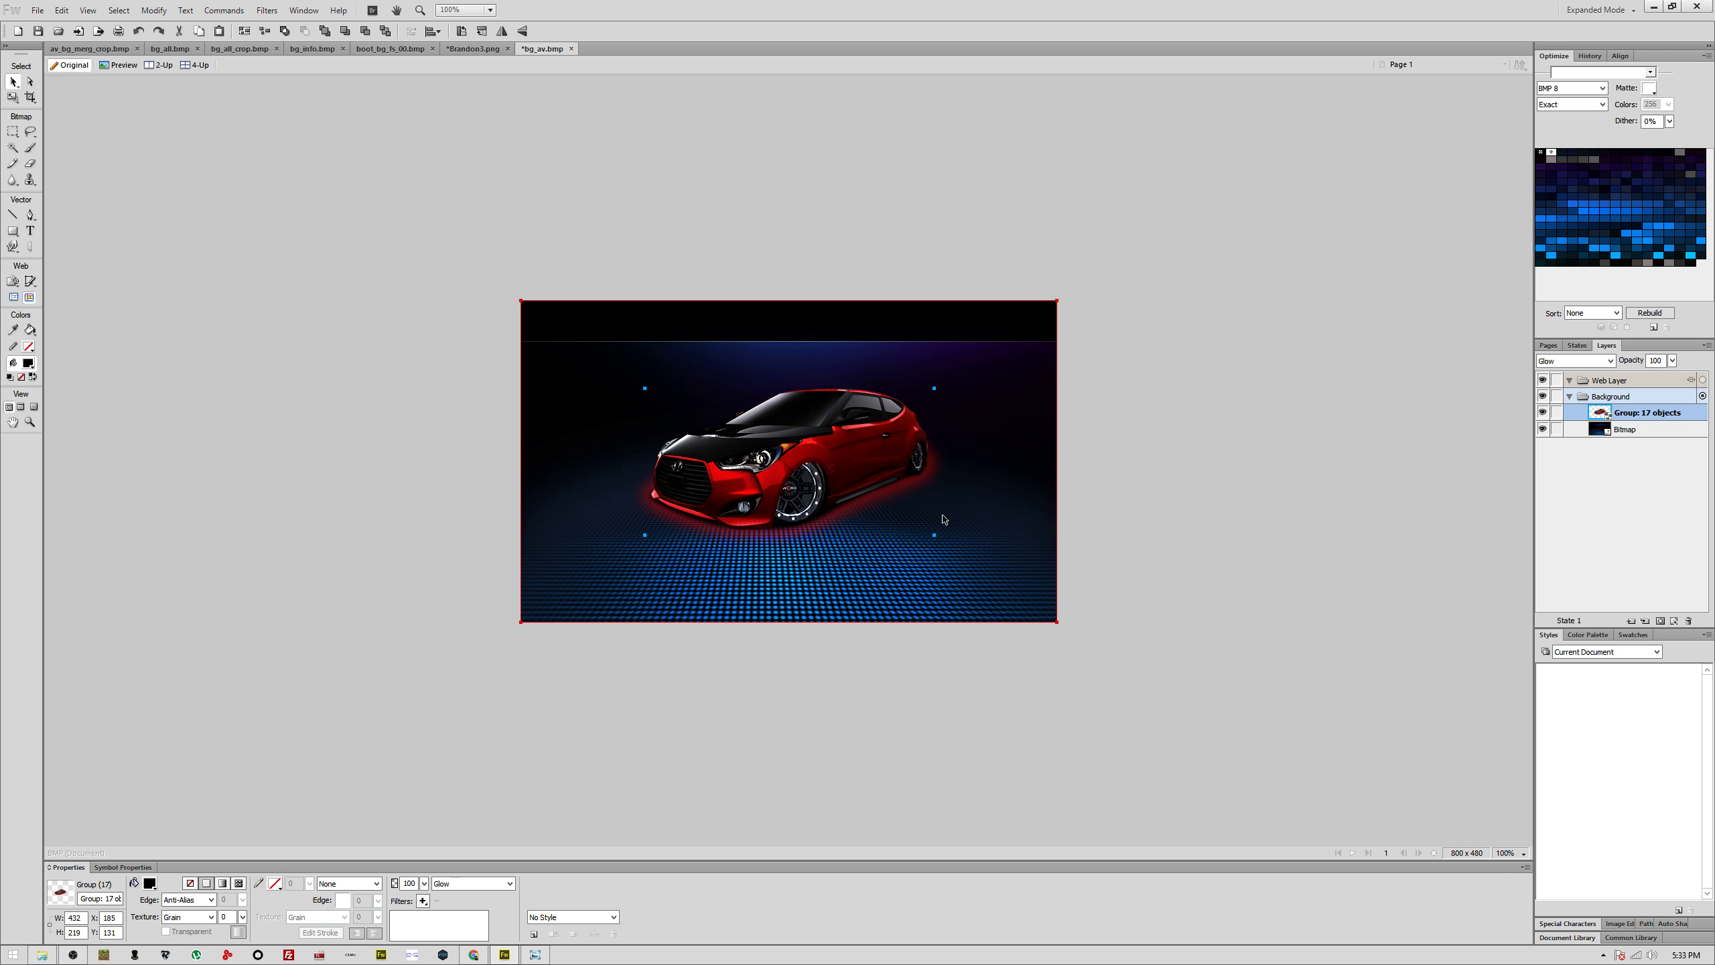
left_click_drag(822, 489, 785, 529)
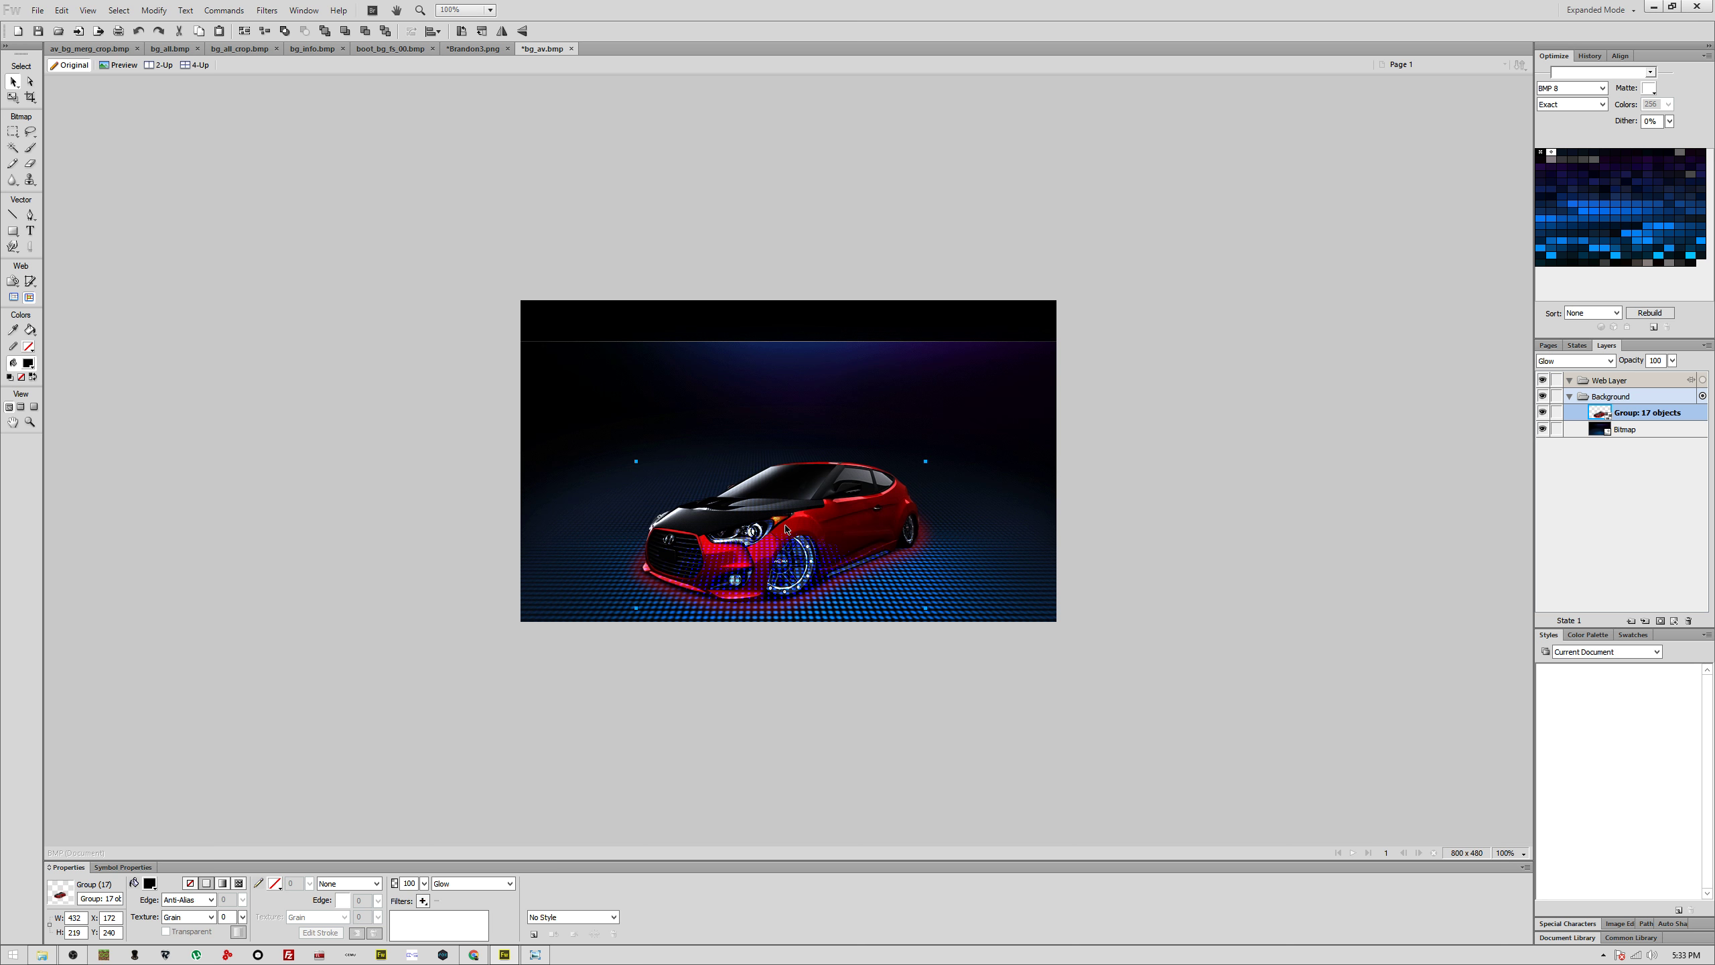
Step: Set the pasted car group's blend mode to Normal and add an Auto Levels filter
left_click(471, 884)
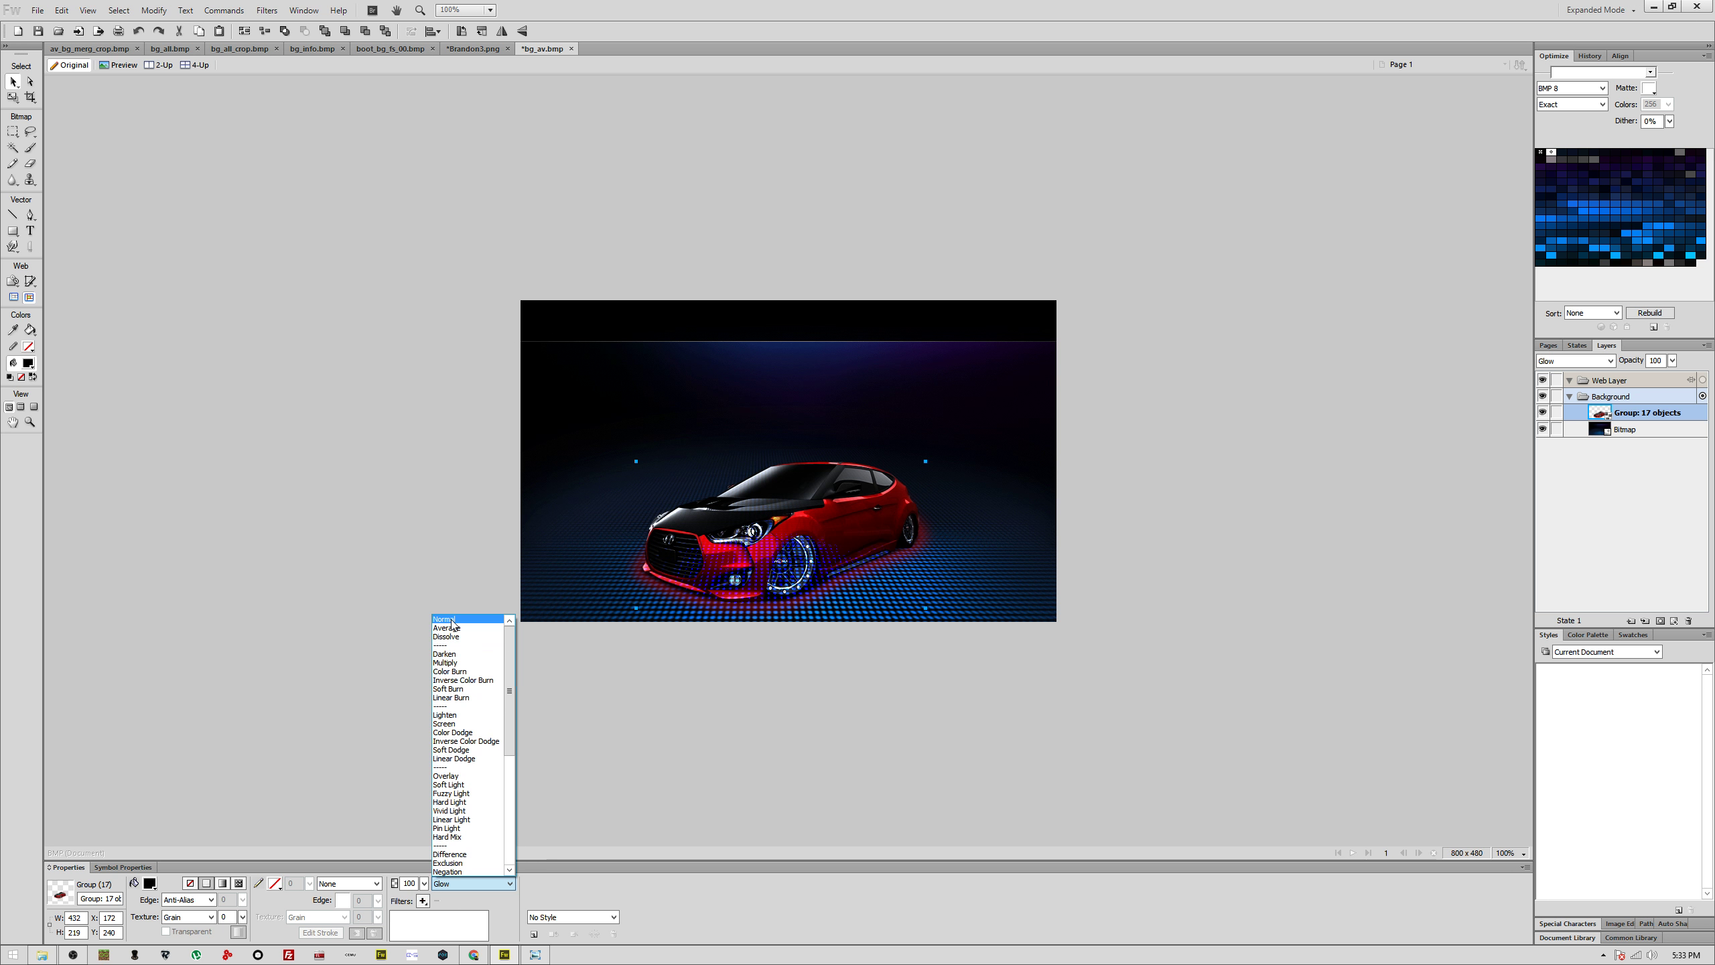
left_click(453, 620)
left_click(423, 900)
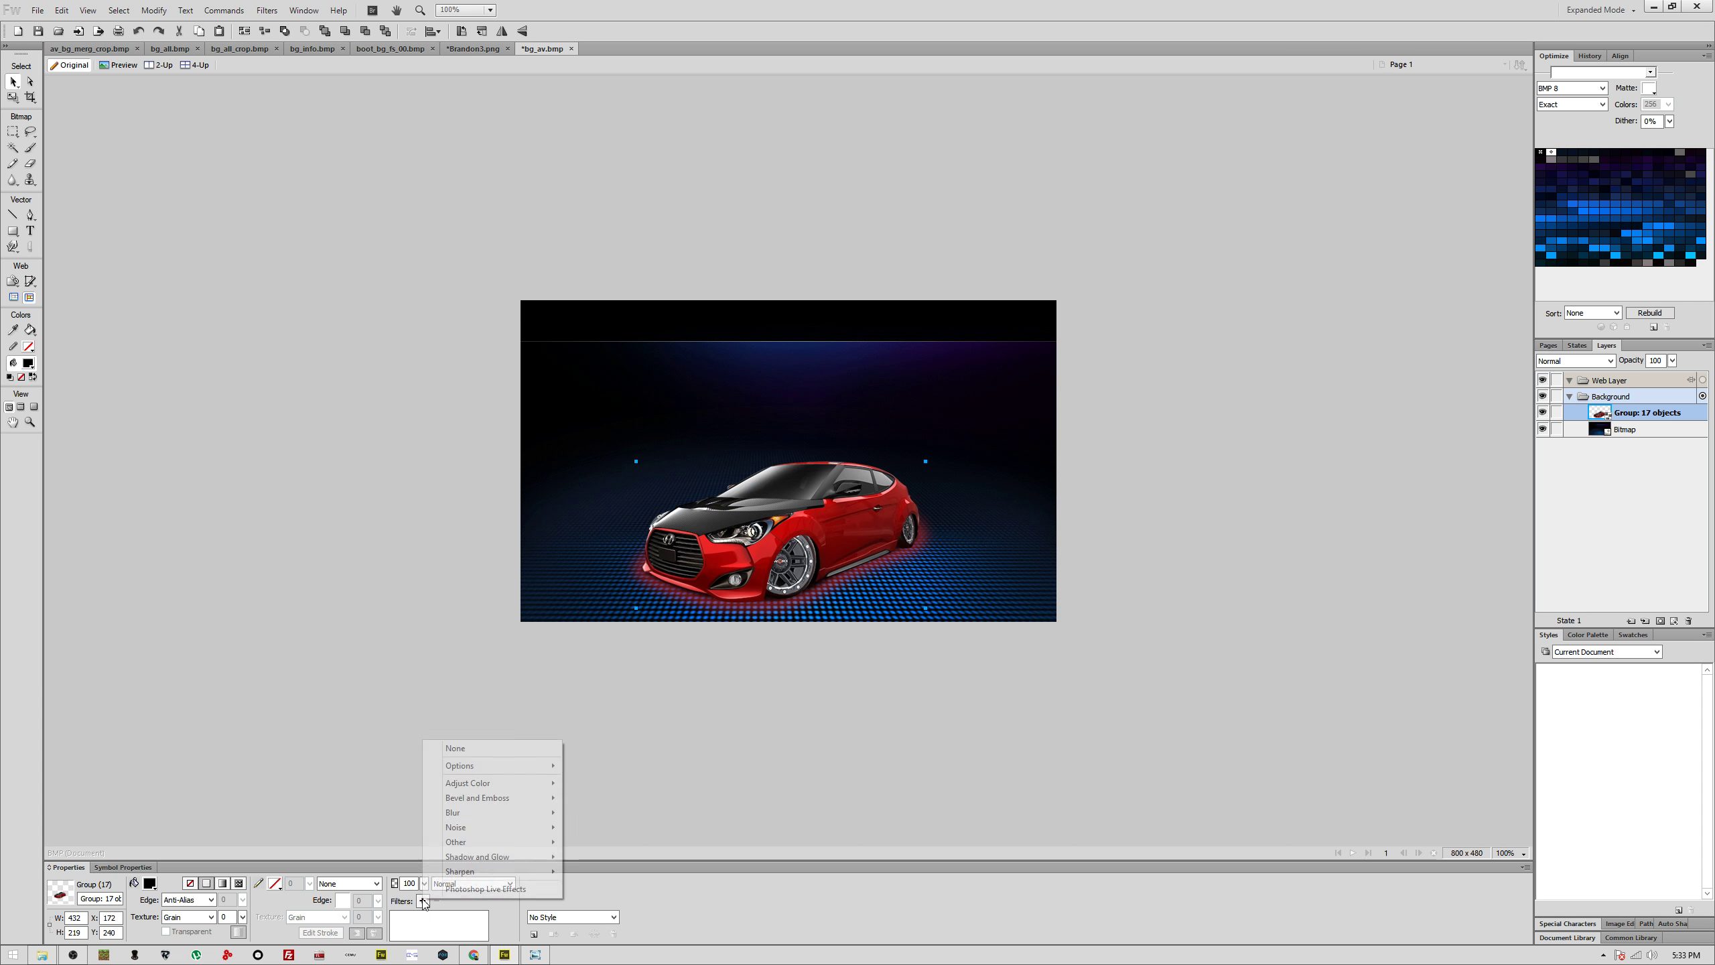
mouse_move(513, 790)
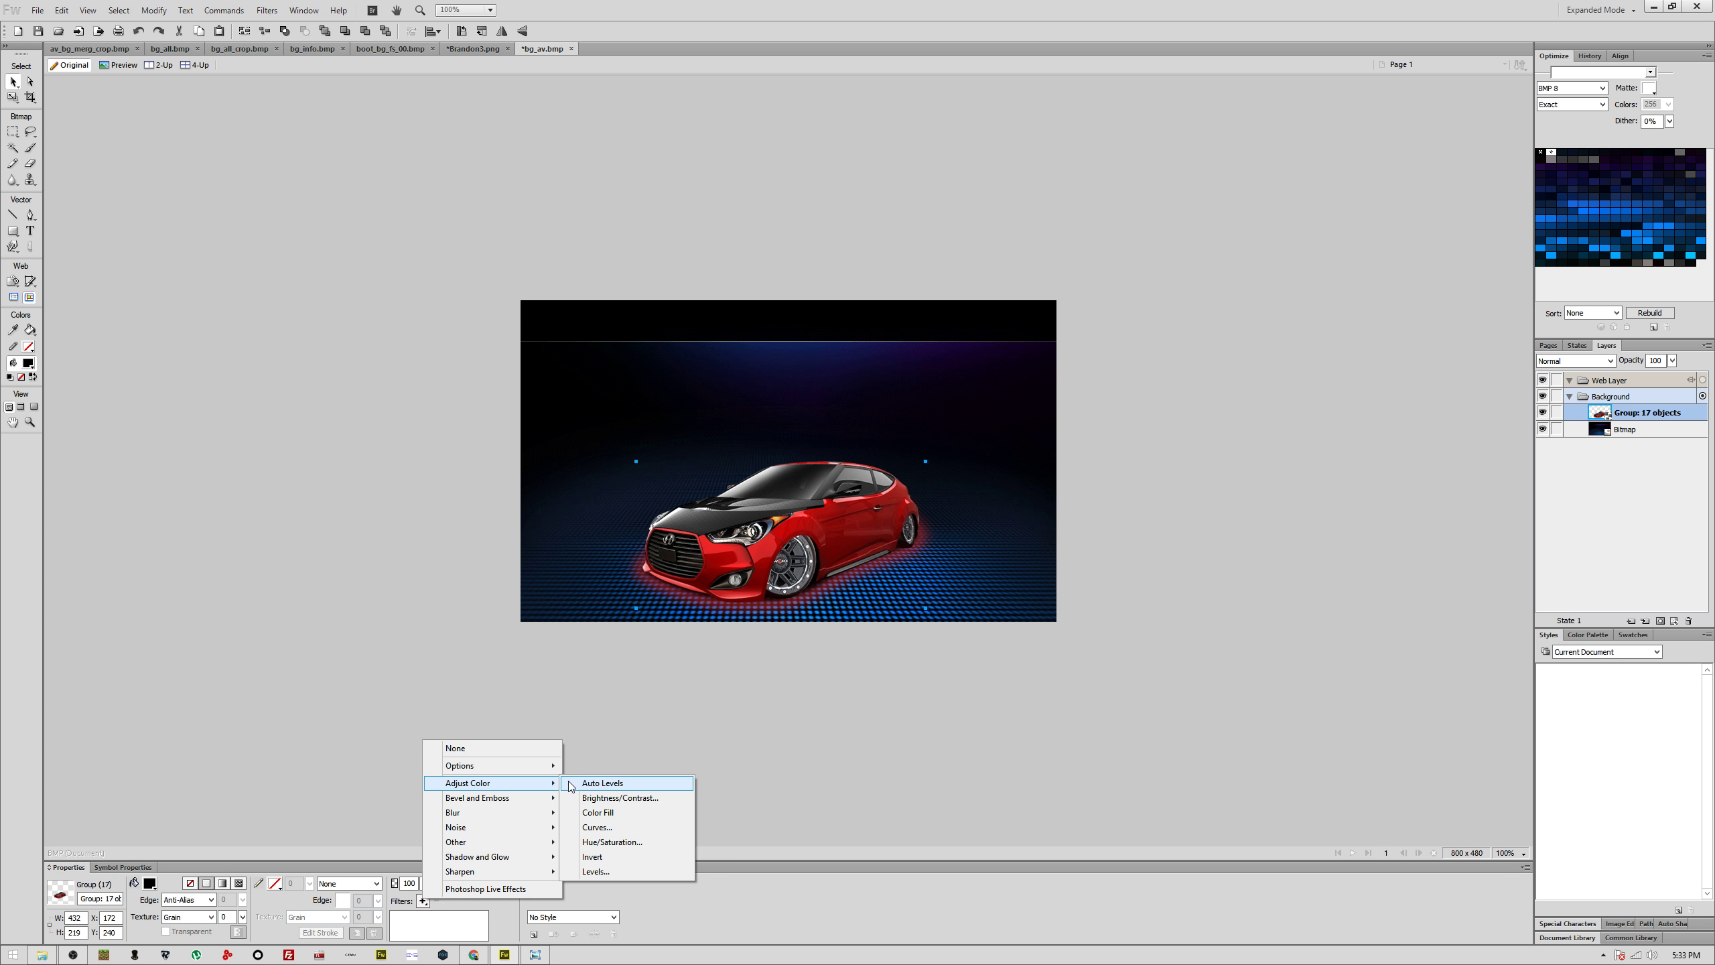
left_click(569, 784)
Step: Add a Hue/Saturation filter to the car group with hue 124, saturation 3 and lightness -1, and select the background bitmap
left_click(424, 902)
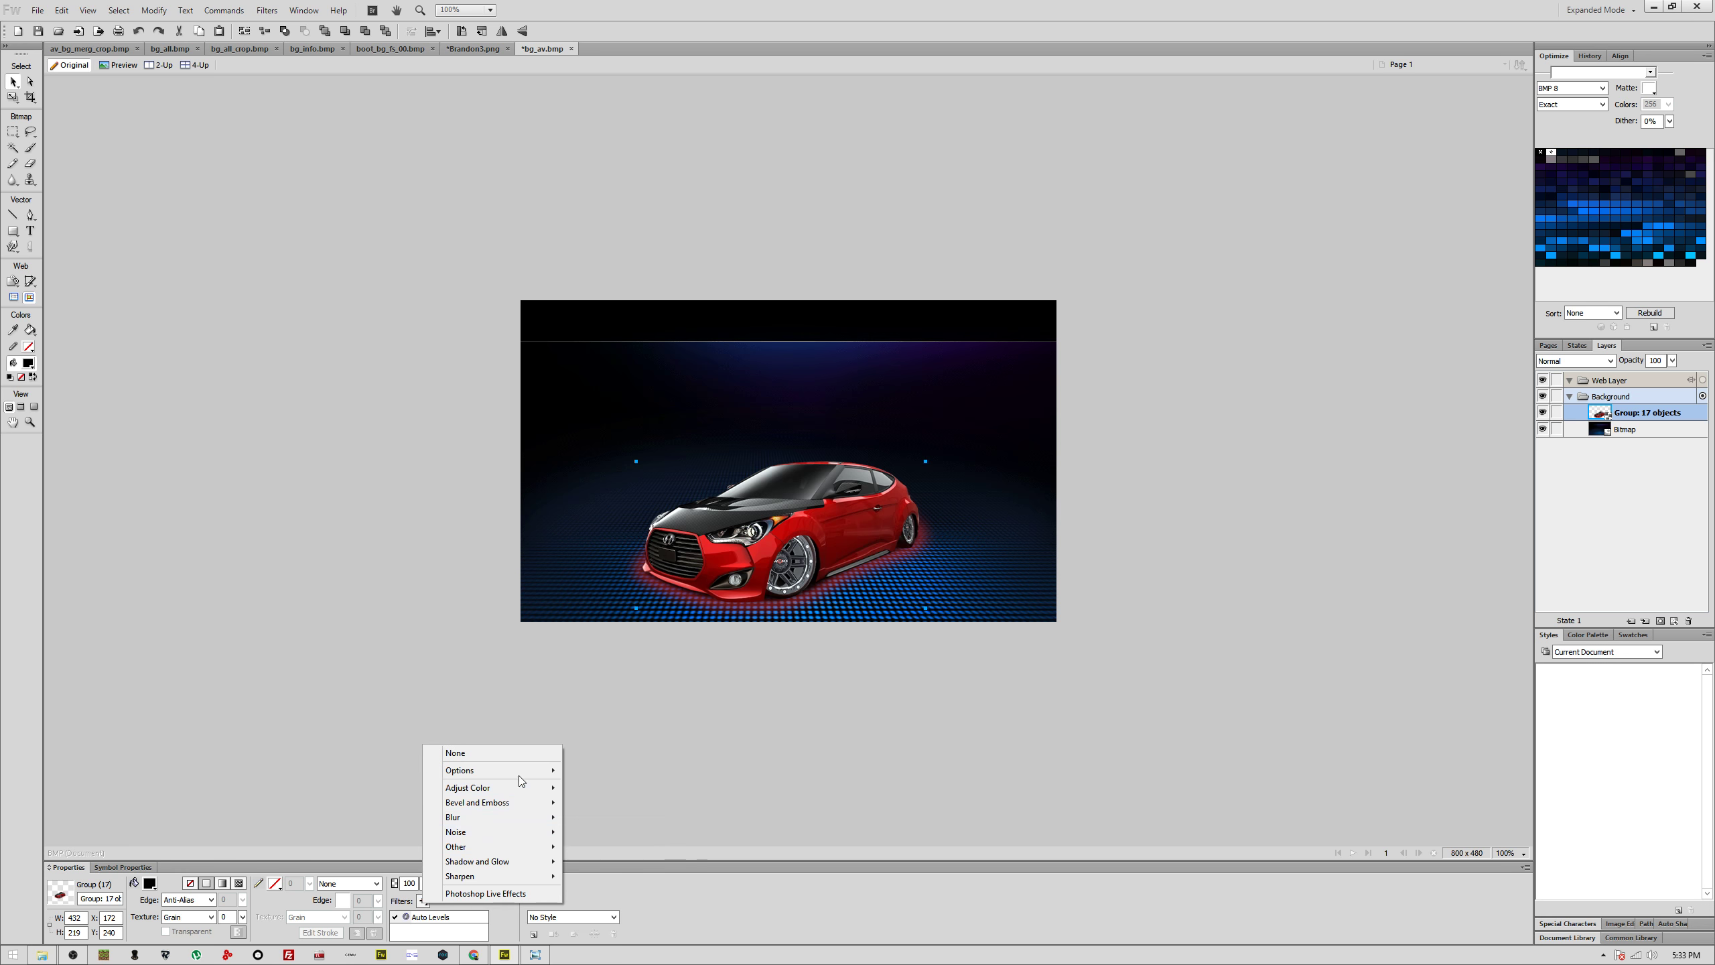
mouse_move(513, 791)
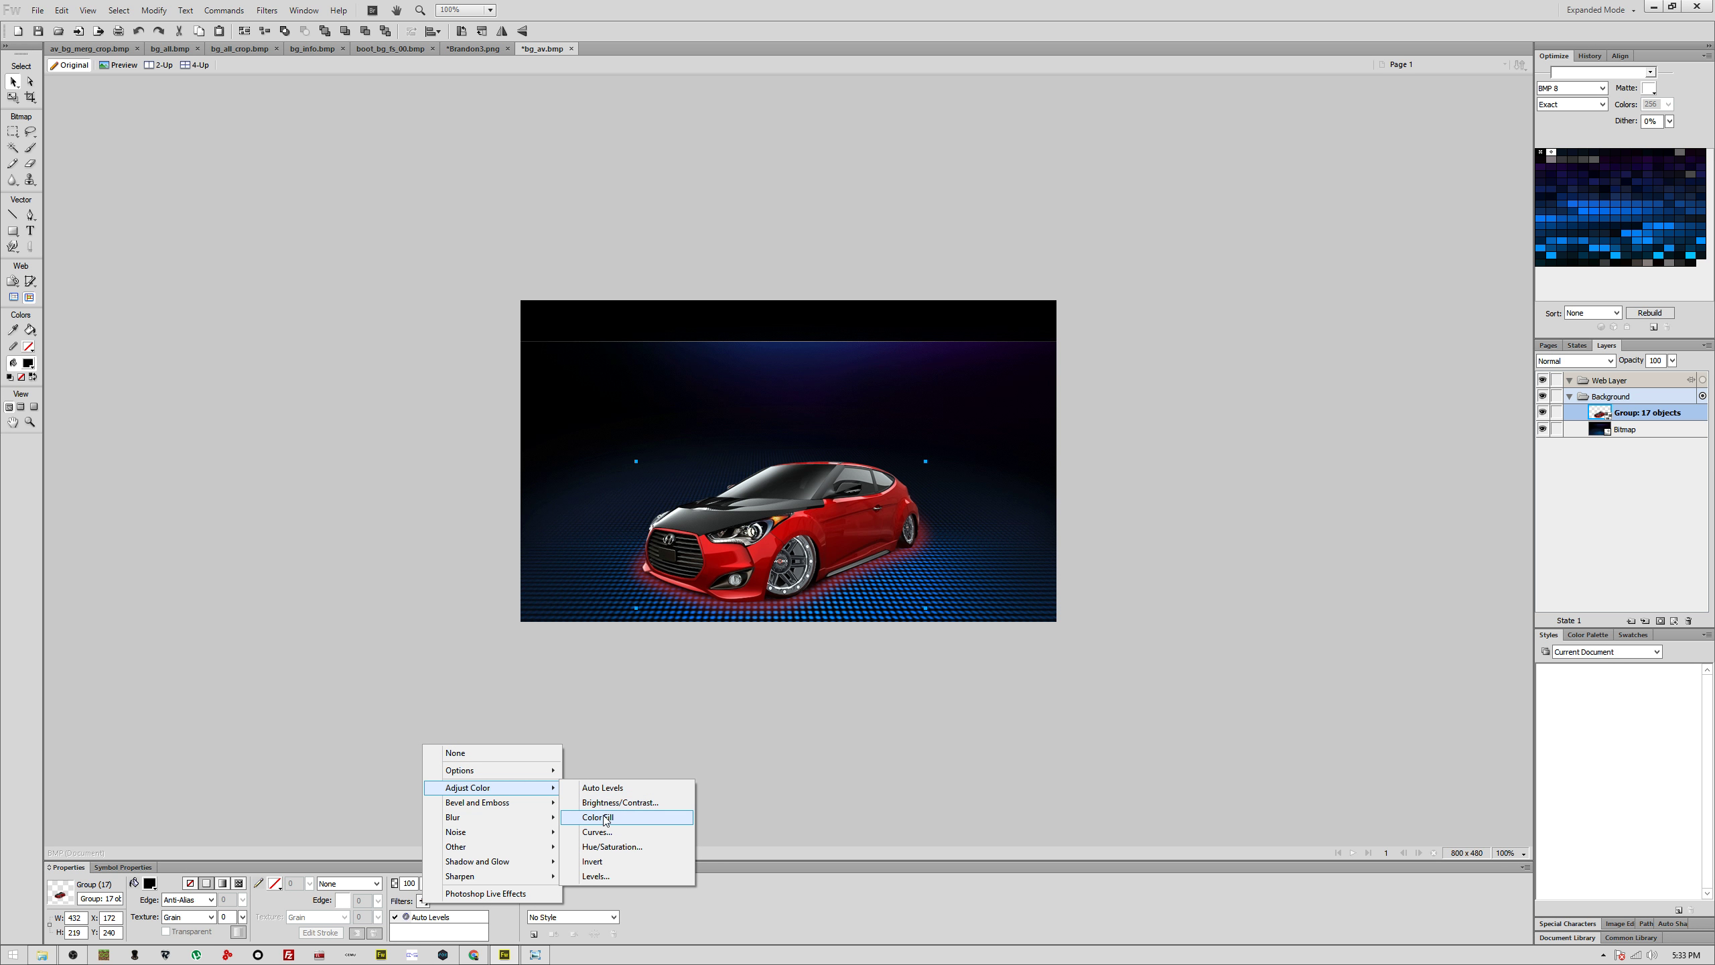
left_click(610, 847)
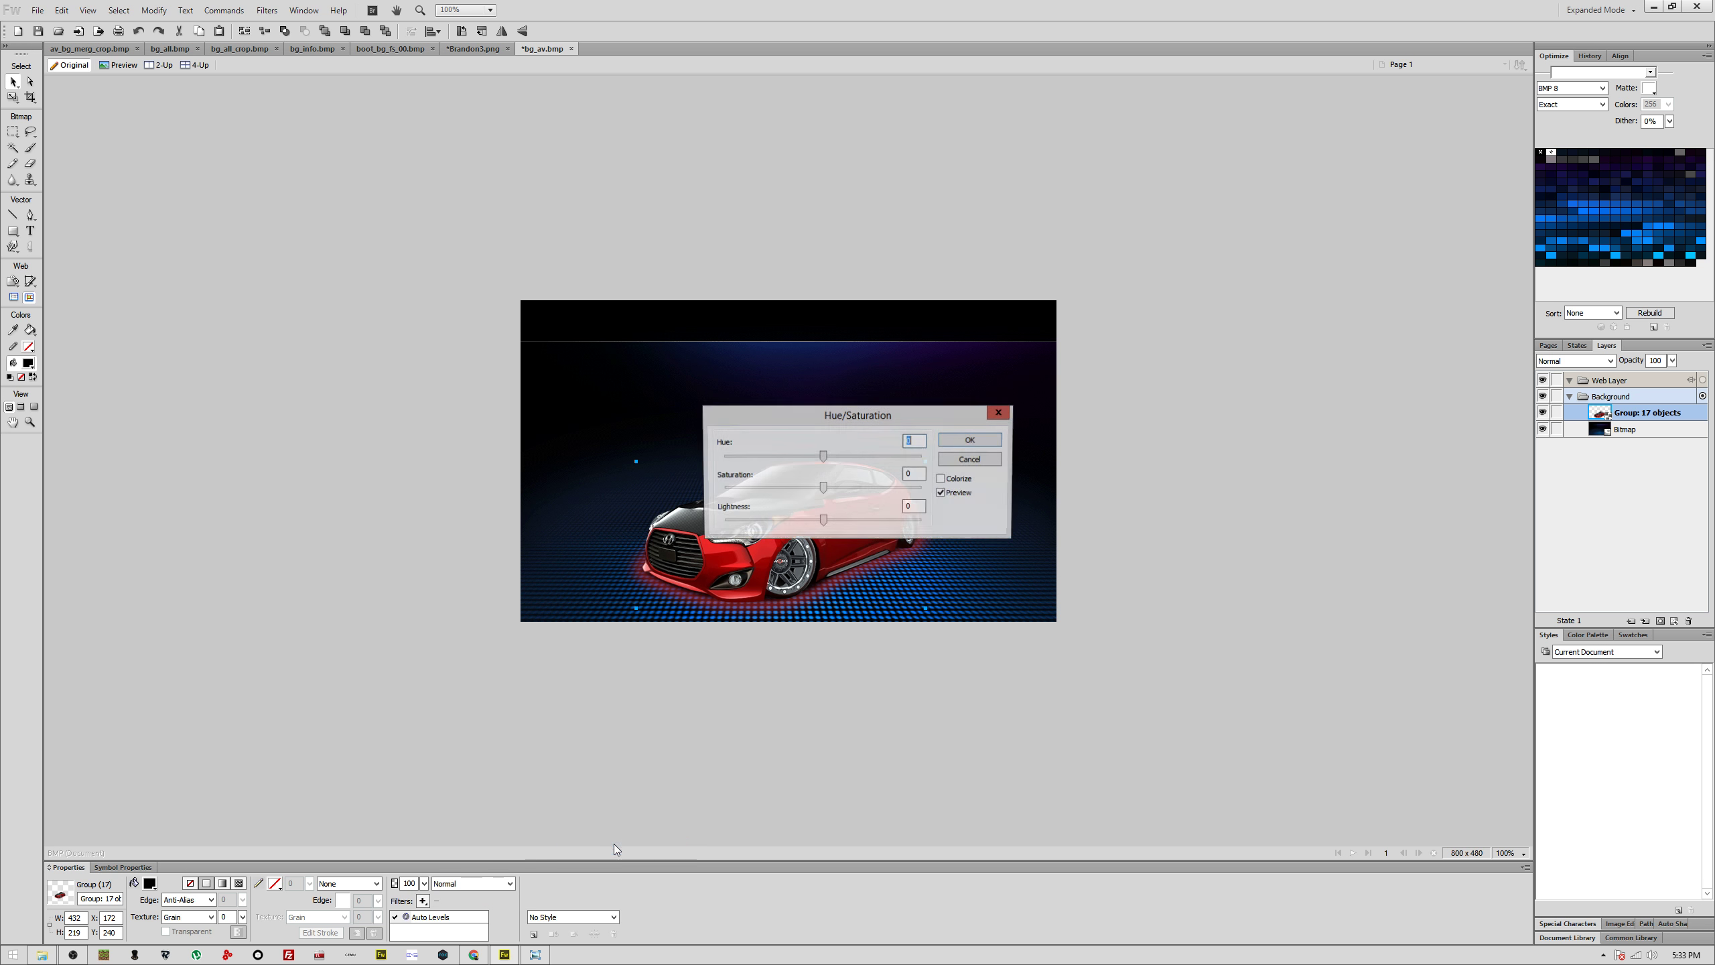
left_click_drag(779, 419, 765, 215)
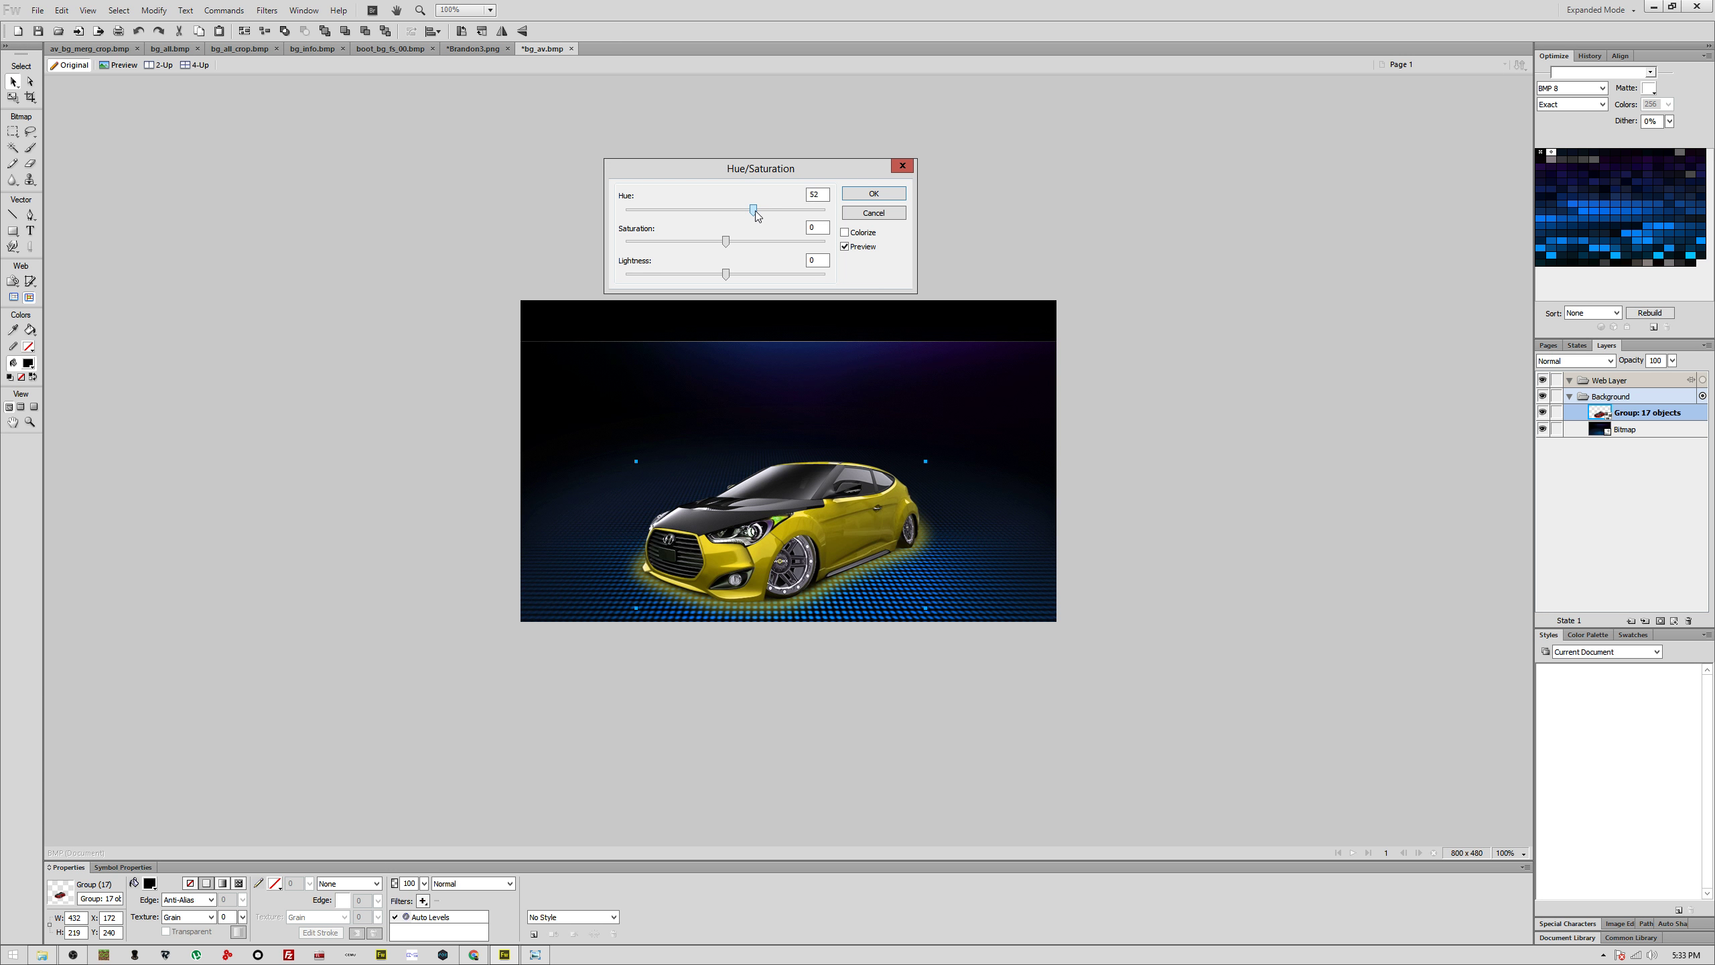
left_click(844, 233)
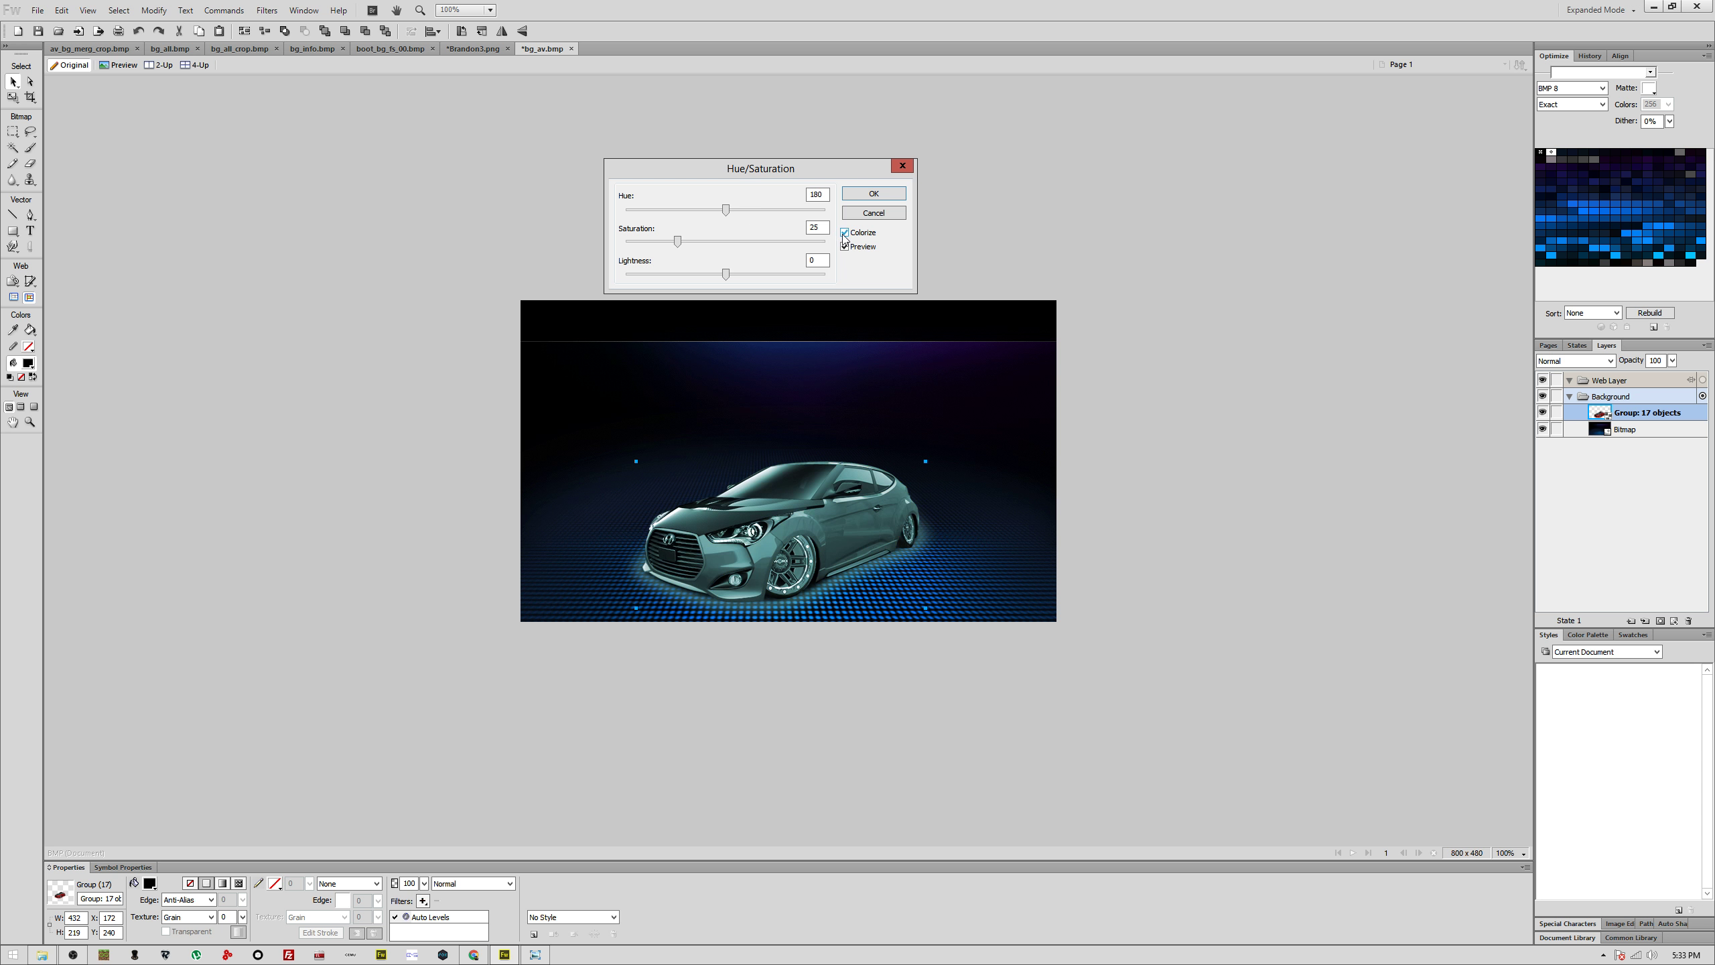
left_click(844, 234)
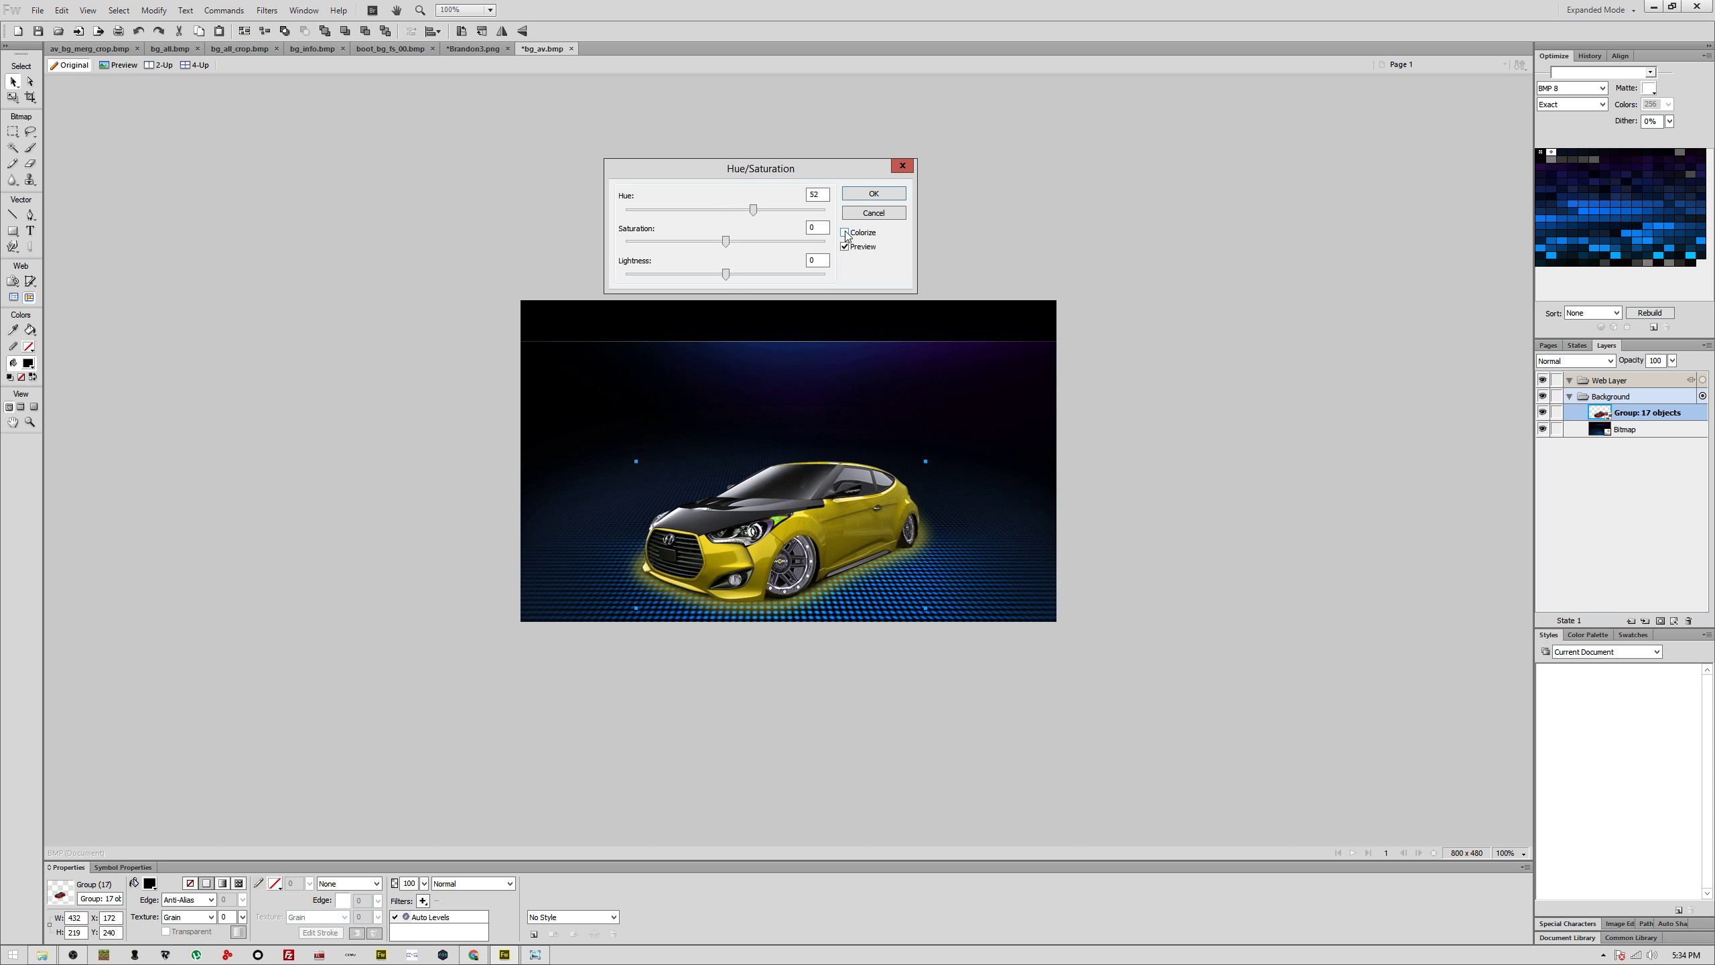
left_click(760, 211)
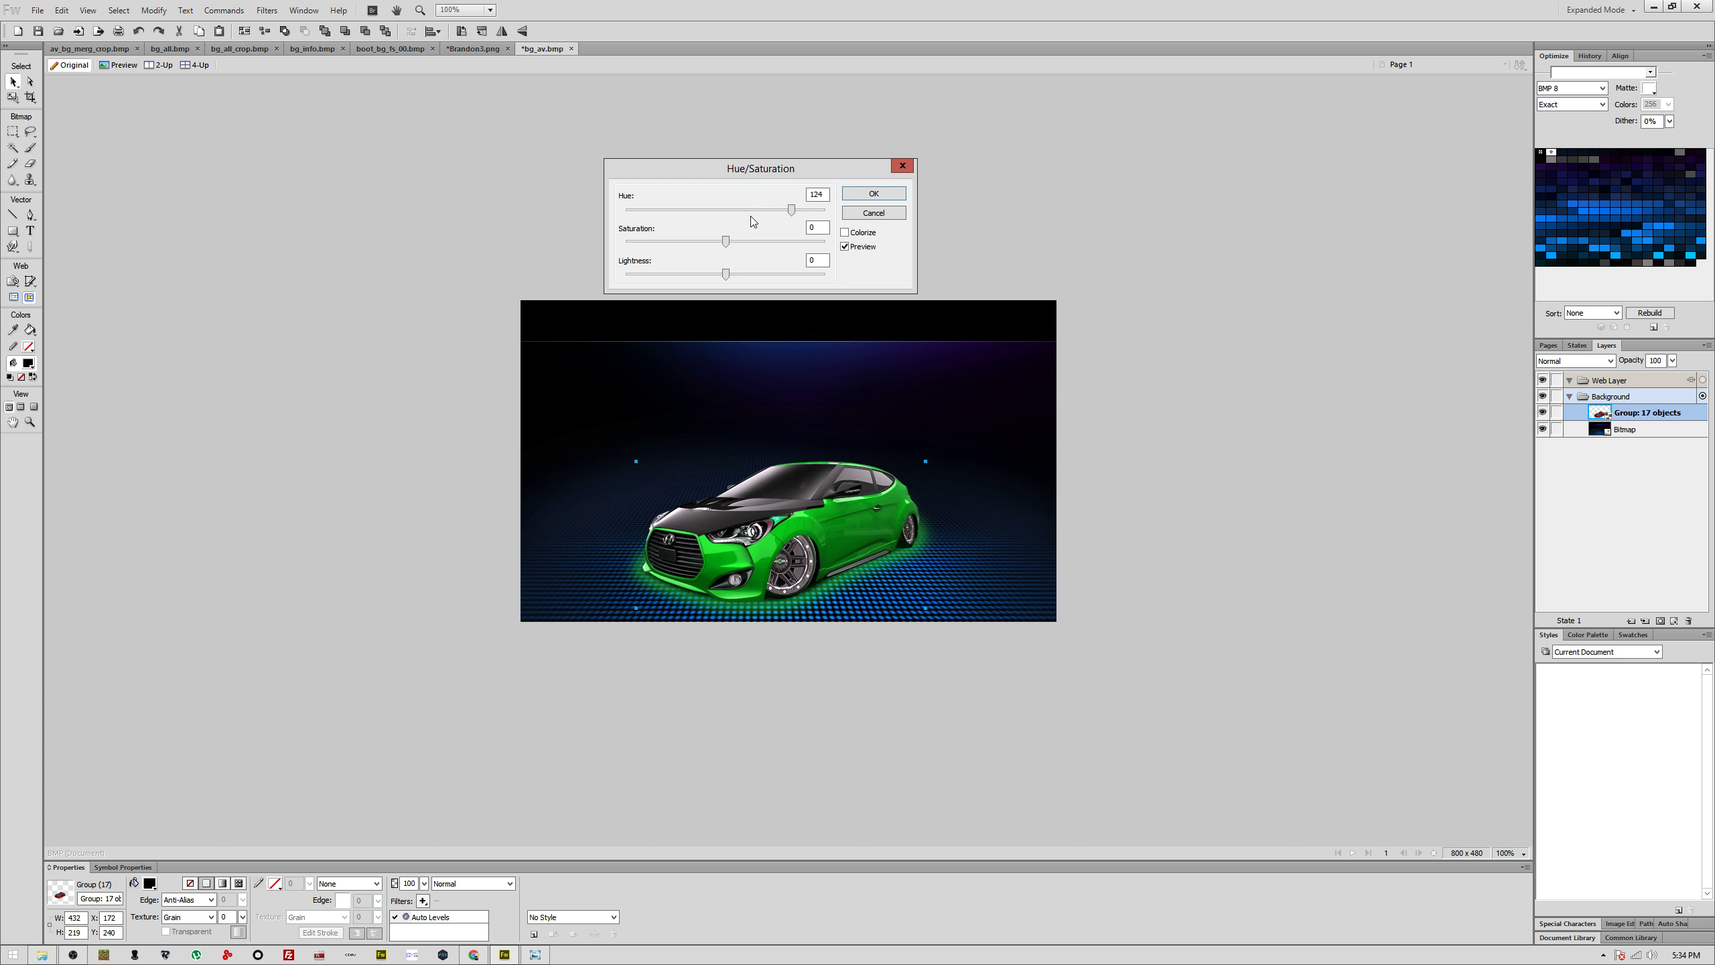
mouse_move(730, 242)
left_mouse_down()
mouse_move(769, 247)
mouse_move(729, 250)
left_mouse_up()
left_click_drag(726, 274, 763, 273)
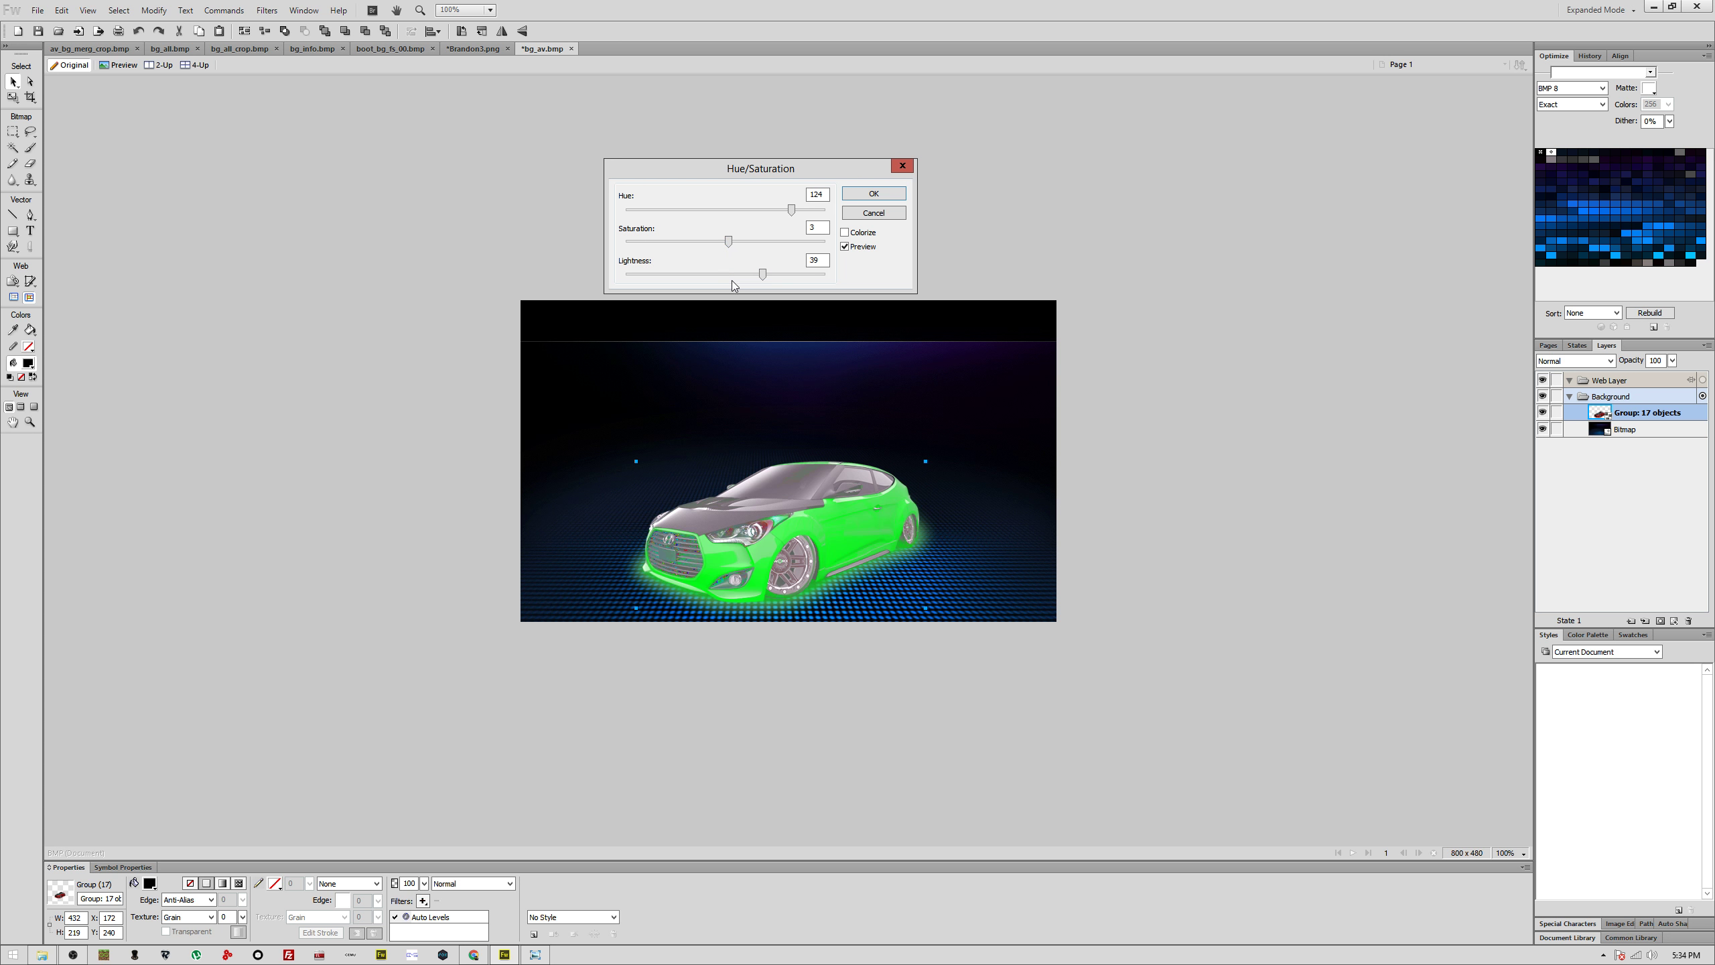
left_click(723, 273)
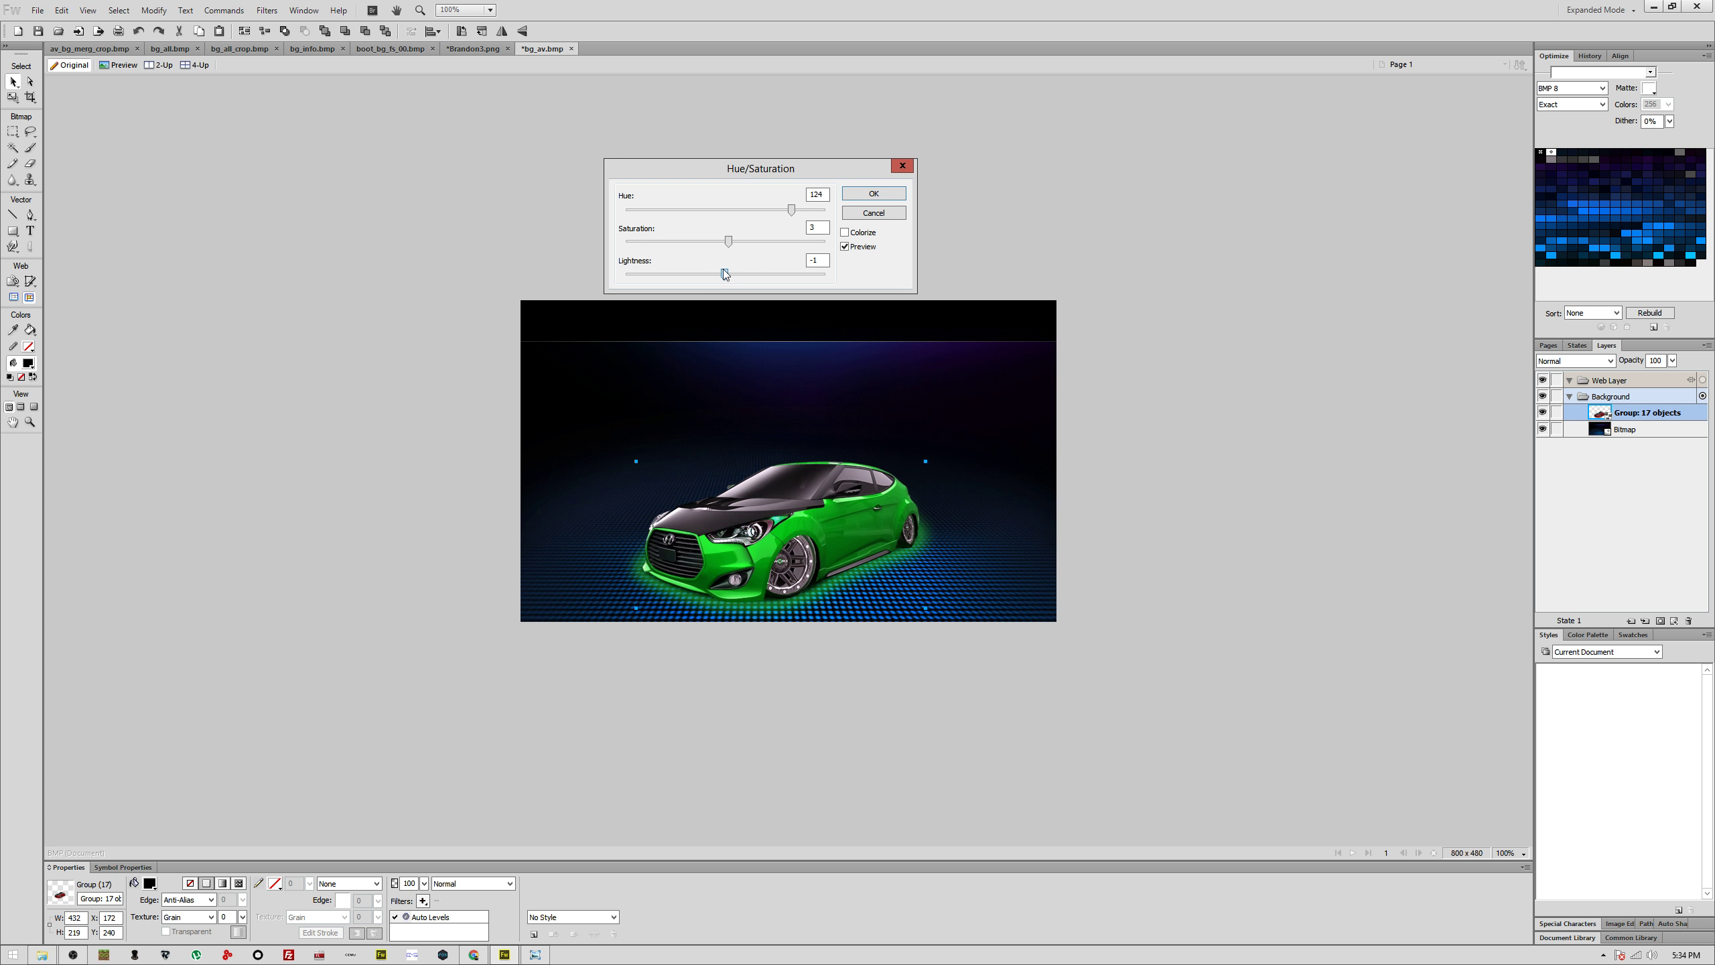
left_click(890, 197)
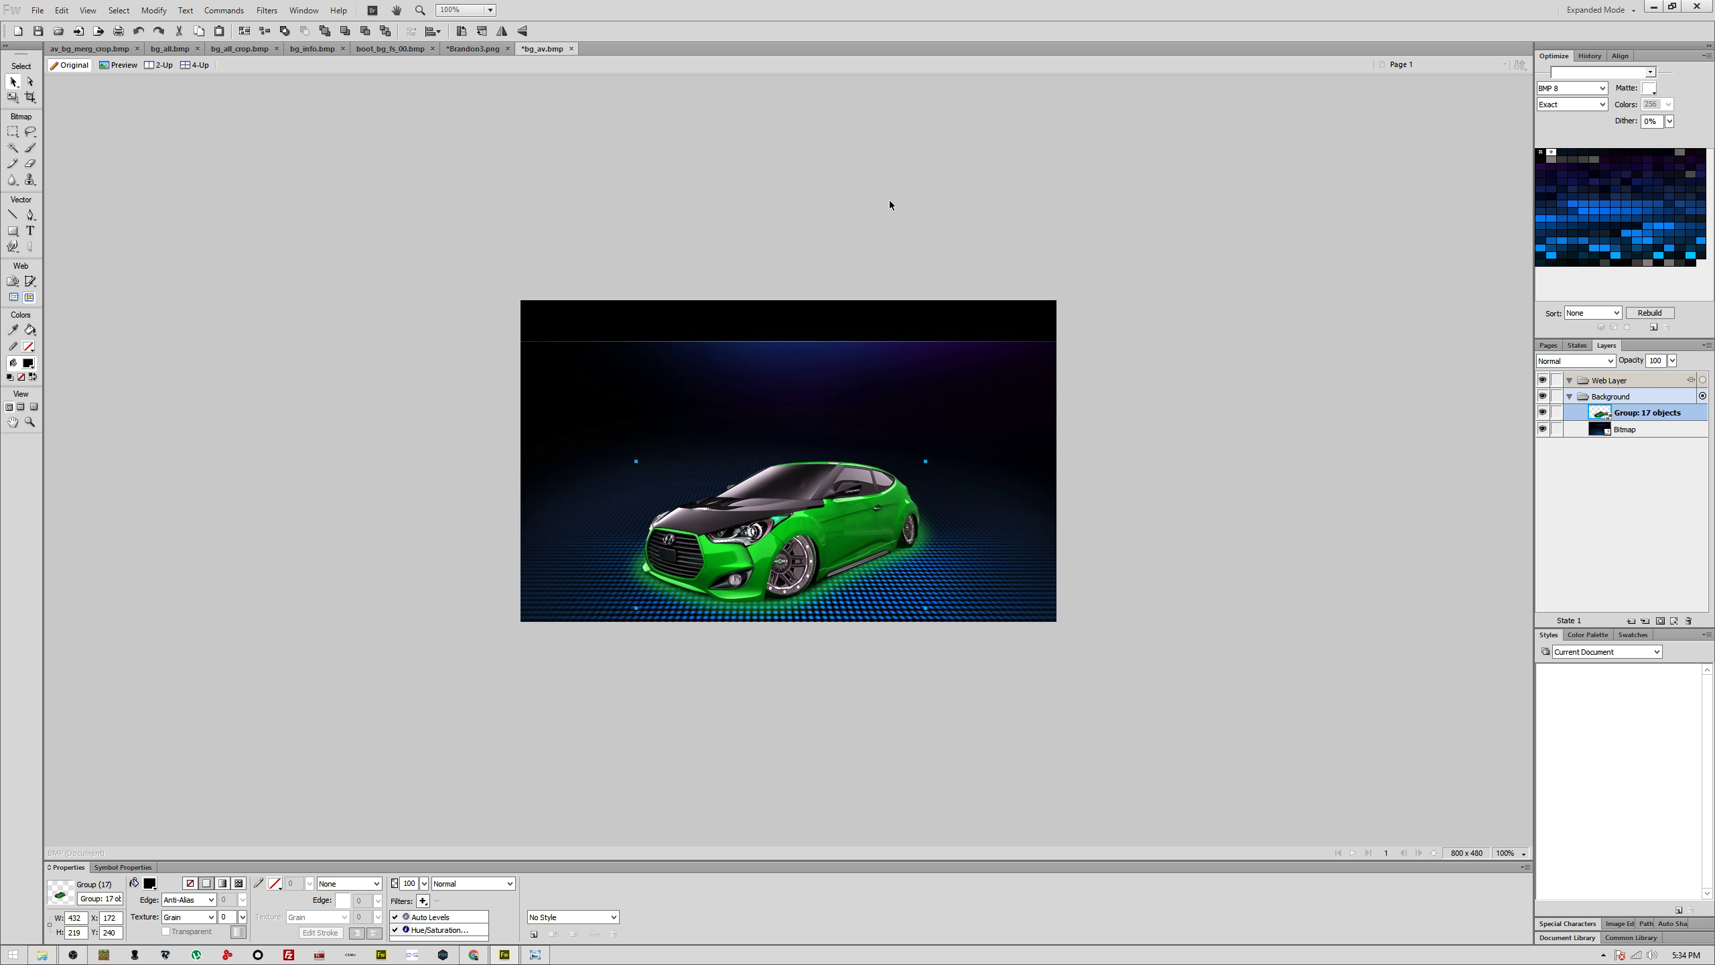
left_click(781, 376)
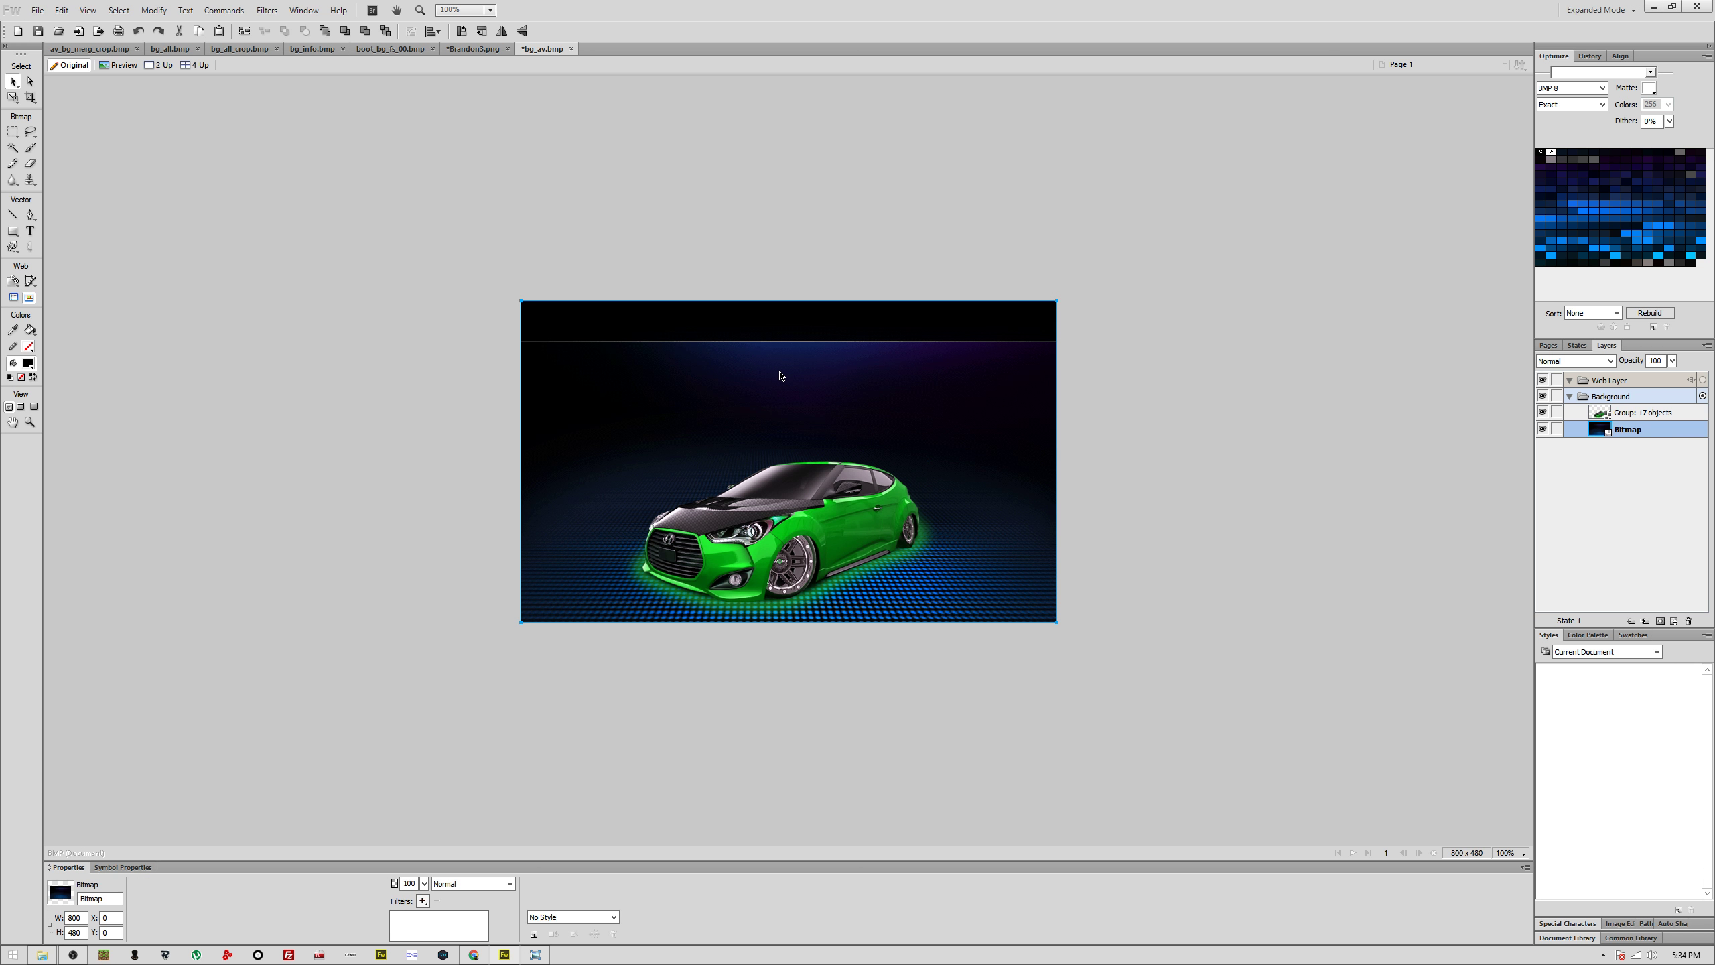
left_click(423, 900)
mouse_move(527, 794)
left_click(581, 795)
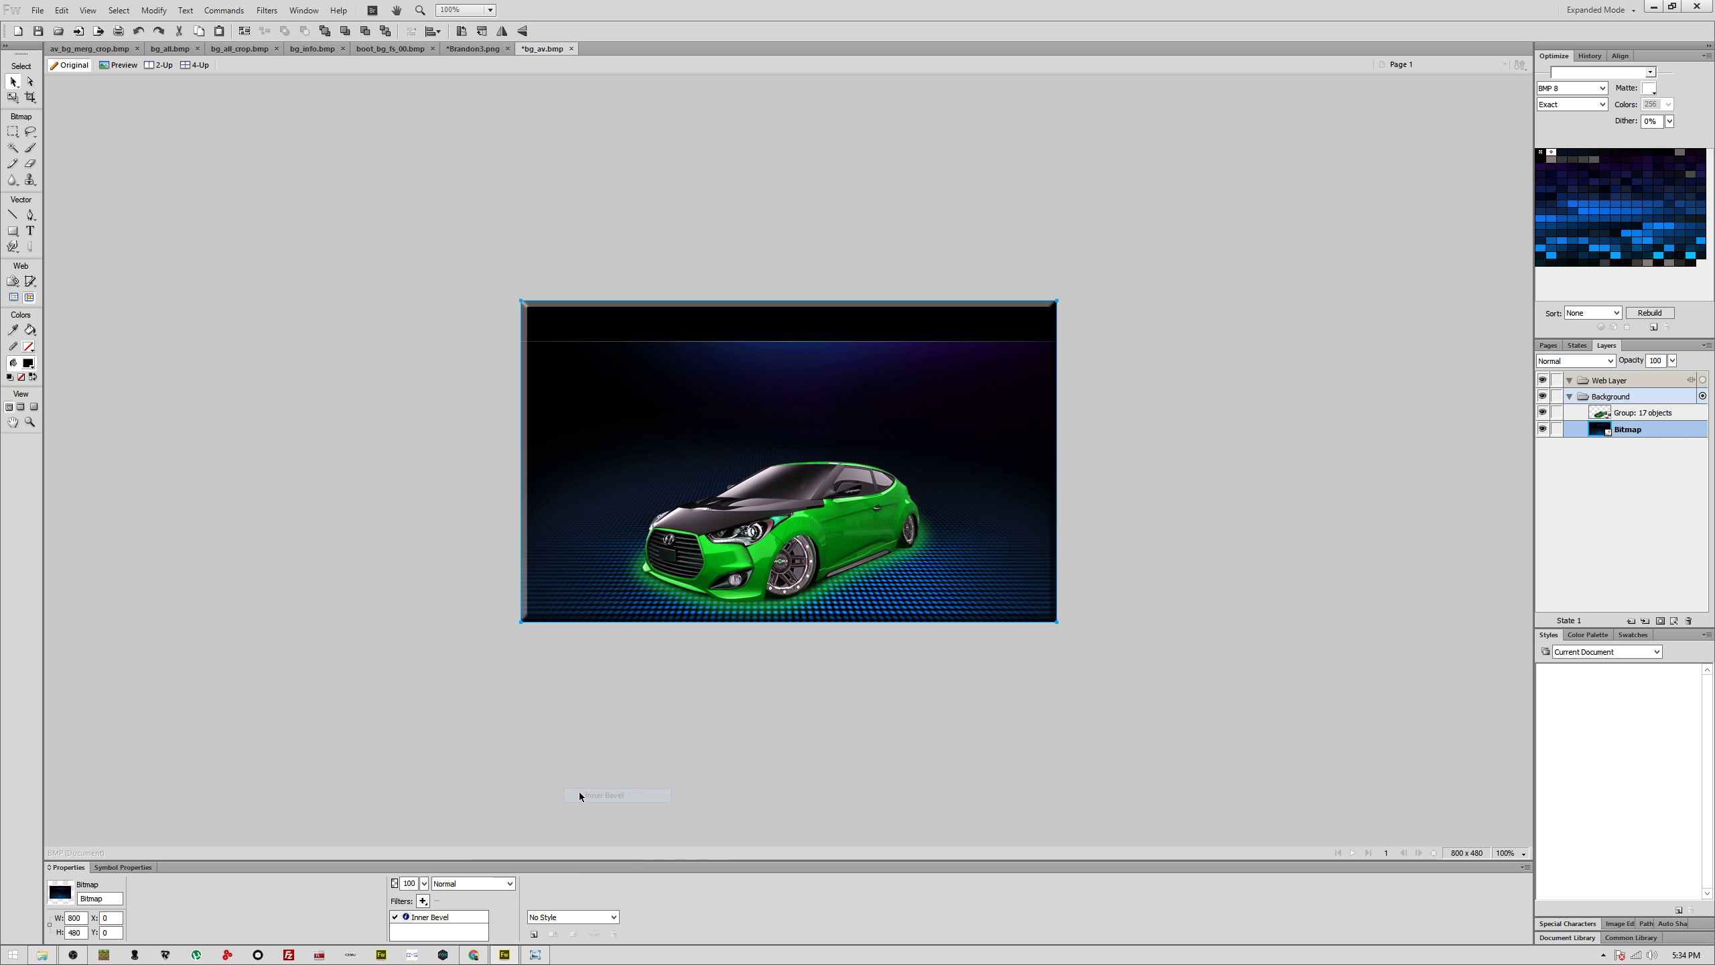
left_click(451, 916)
left_click(437, 900)
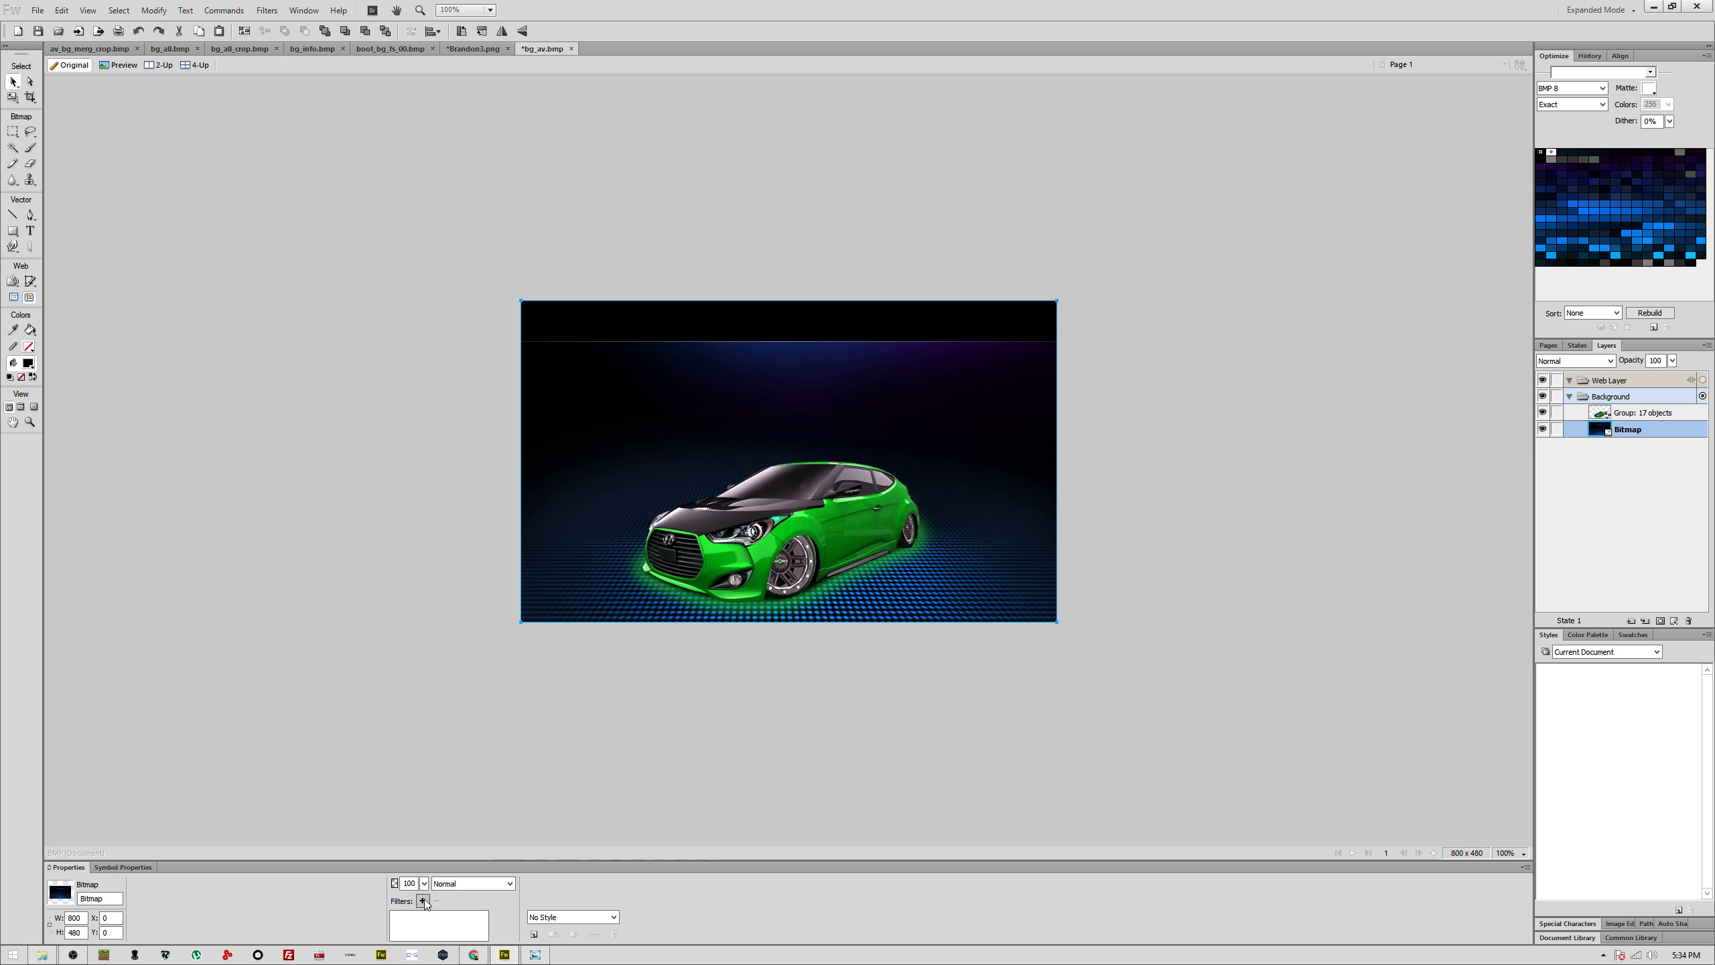
Step: Try an Auto Levels filter on the background bitmap and remove it again
left_click(423, 900)
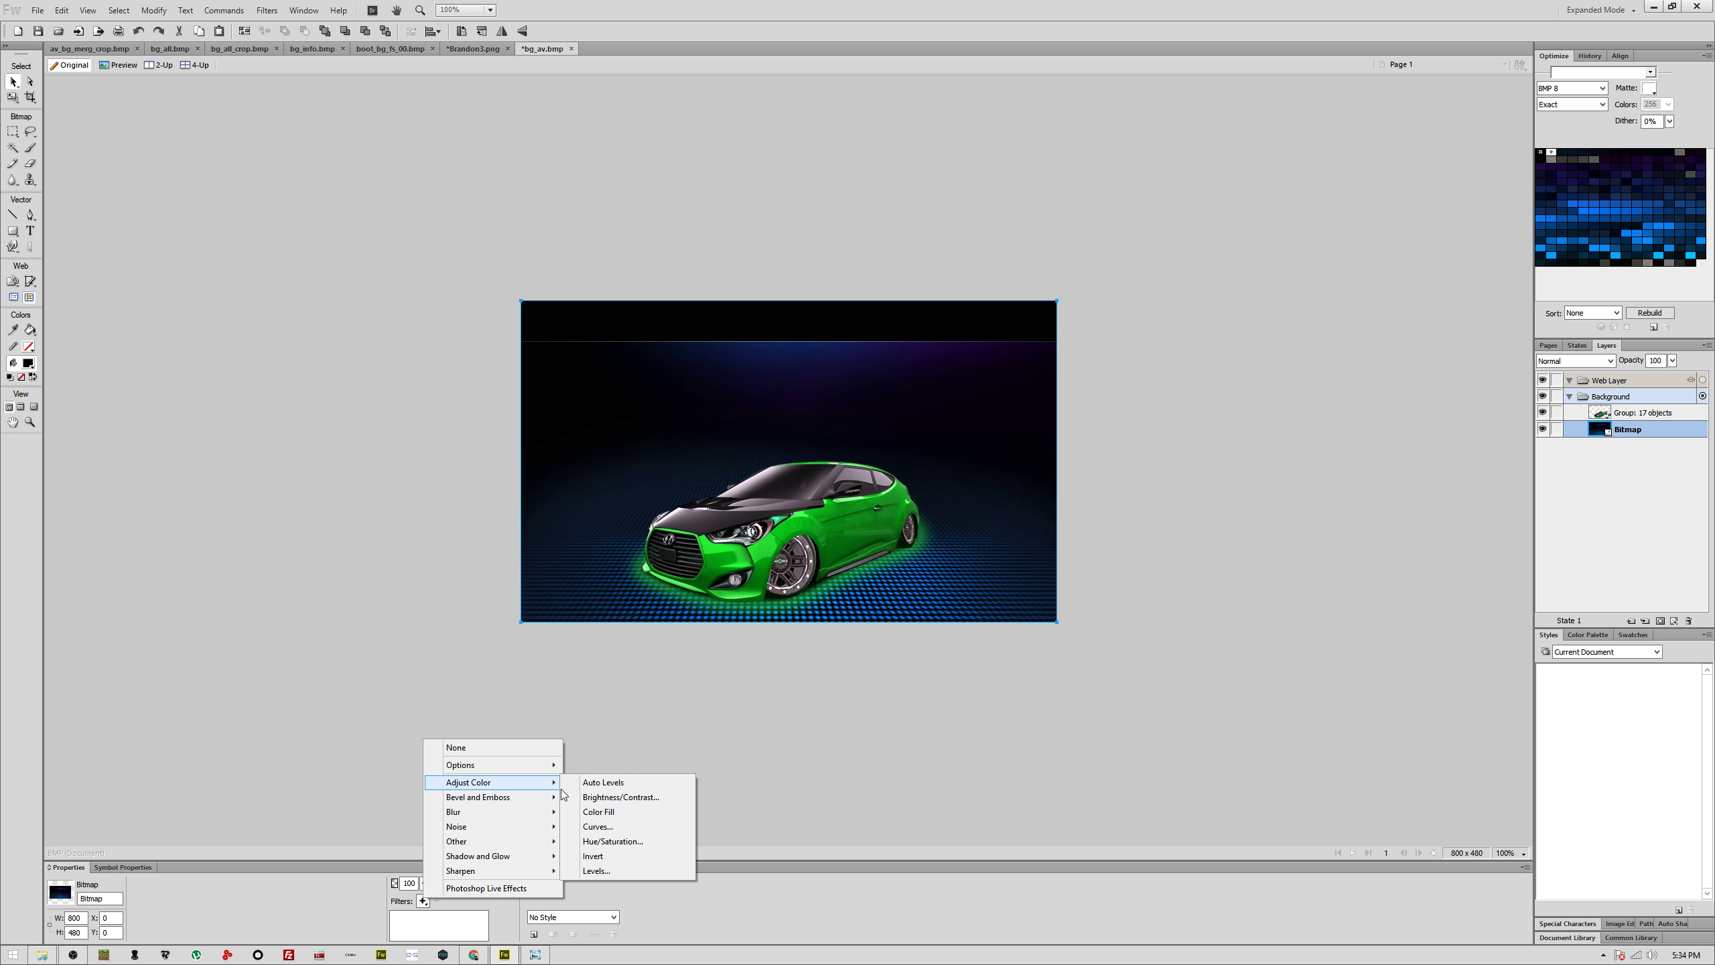
left_click(584, 782)
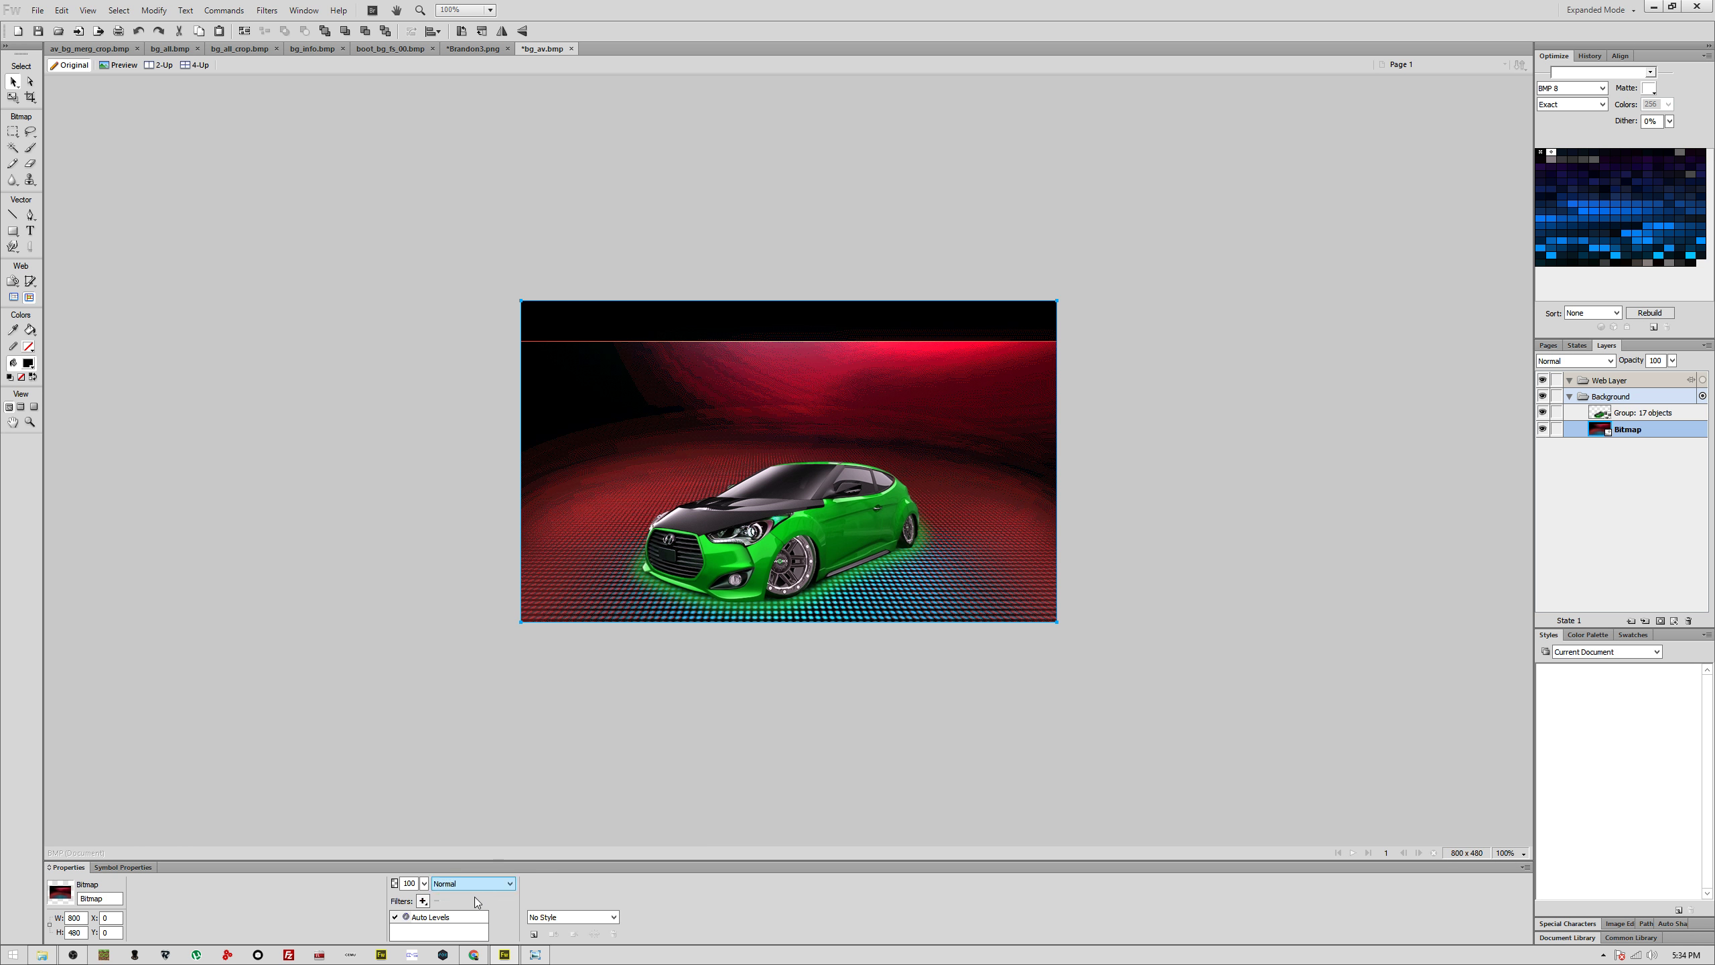
left_click(459, 916)
left_click(437, 900)
Step: Try a red Color Fill filter on the background bitmap and remove it again
left_click(424, 902)
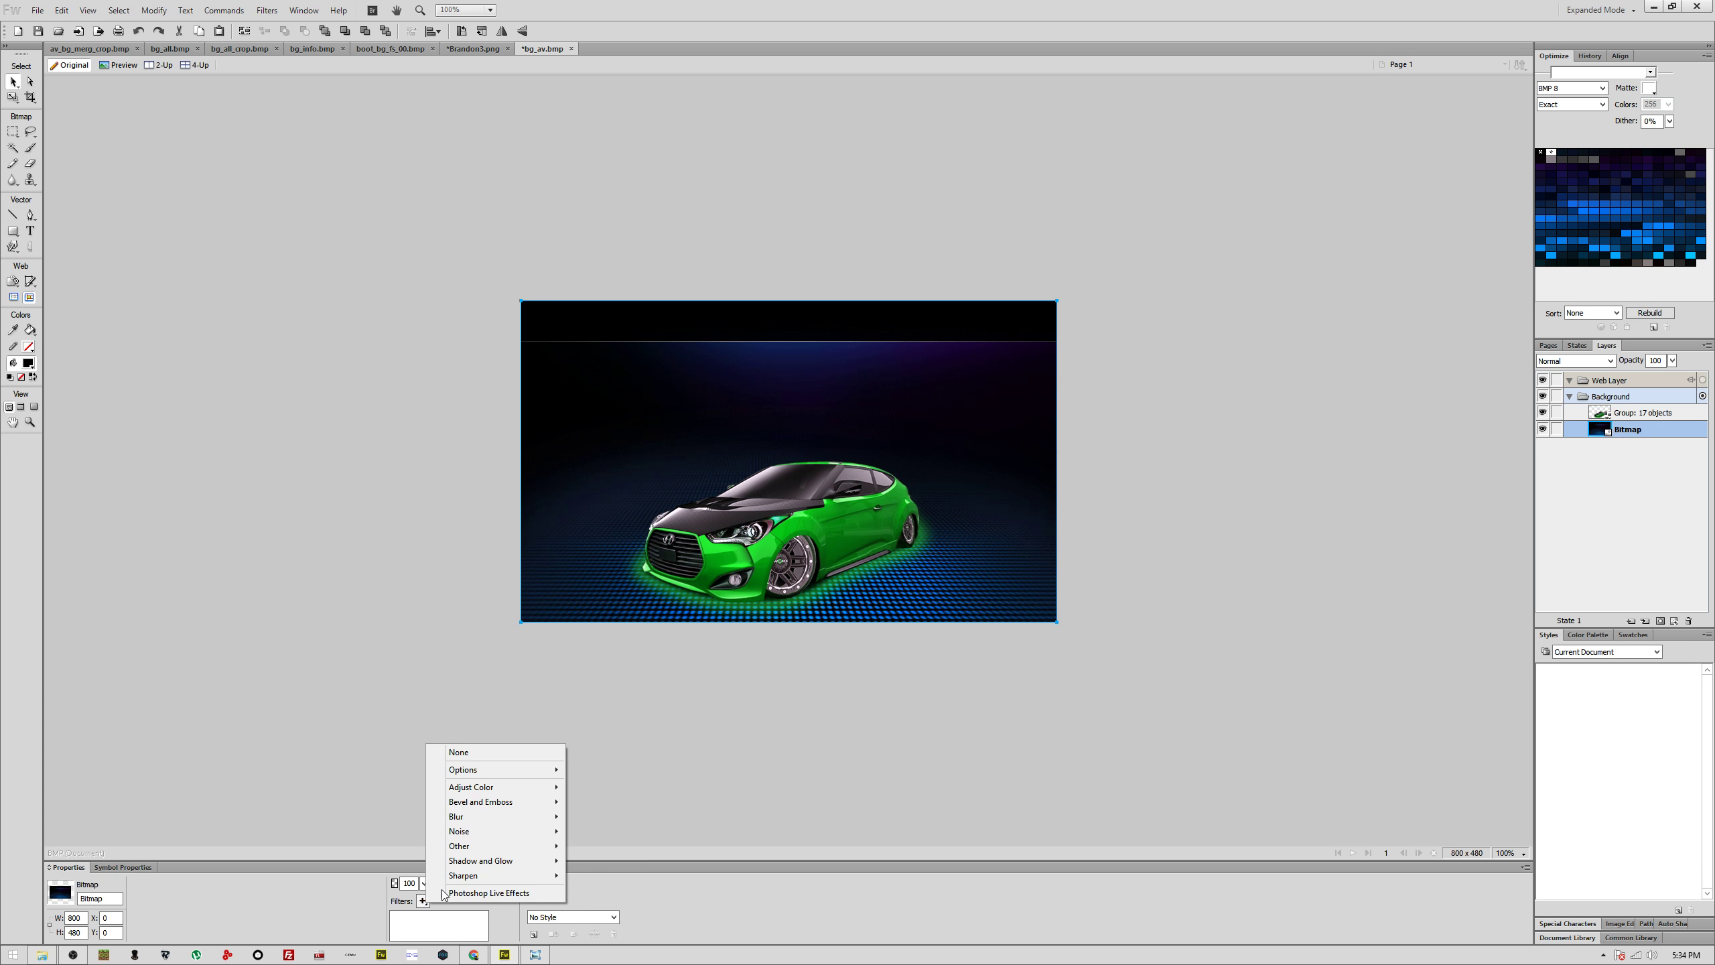
mouse_move(523, 788)
left_click(611, 816)
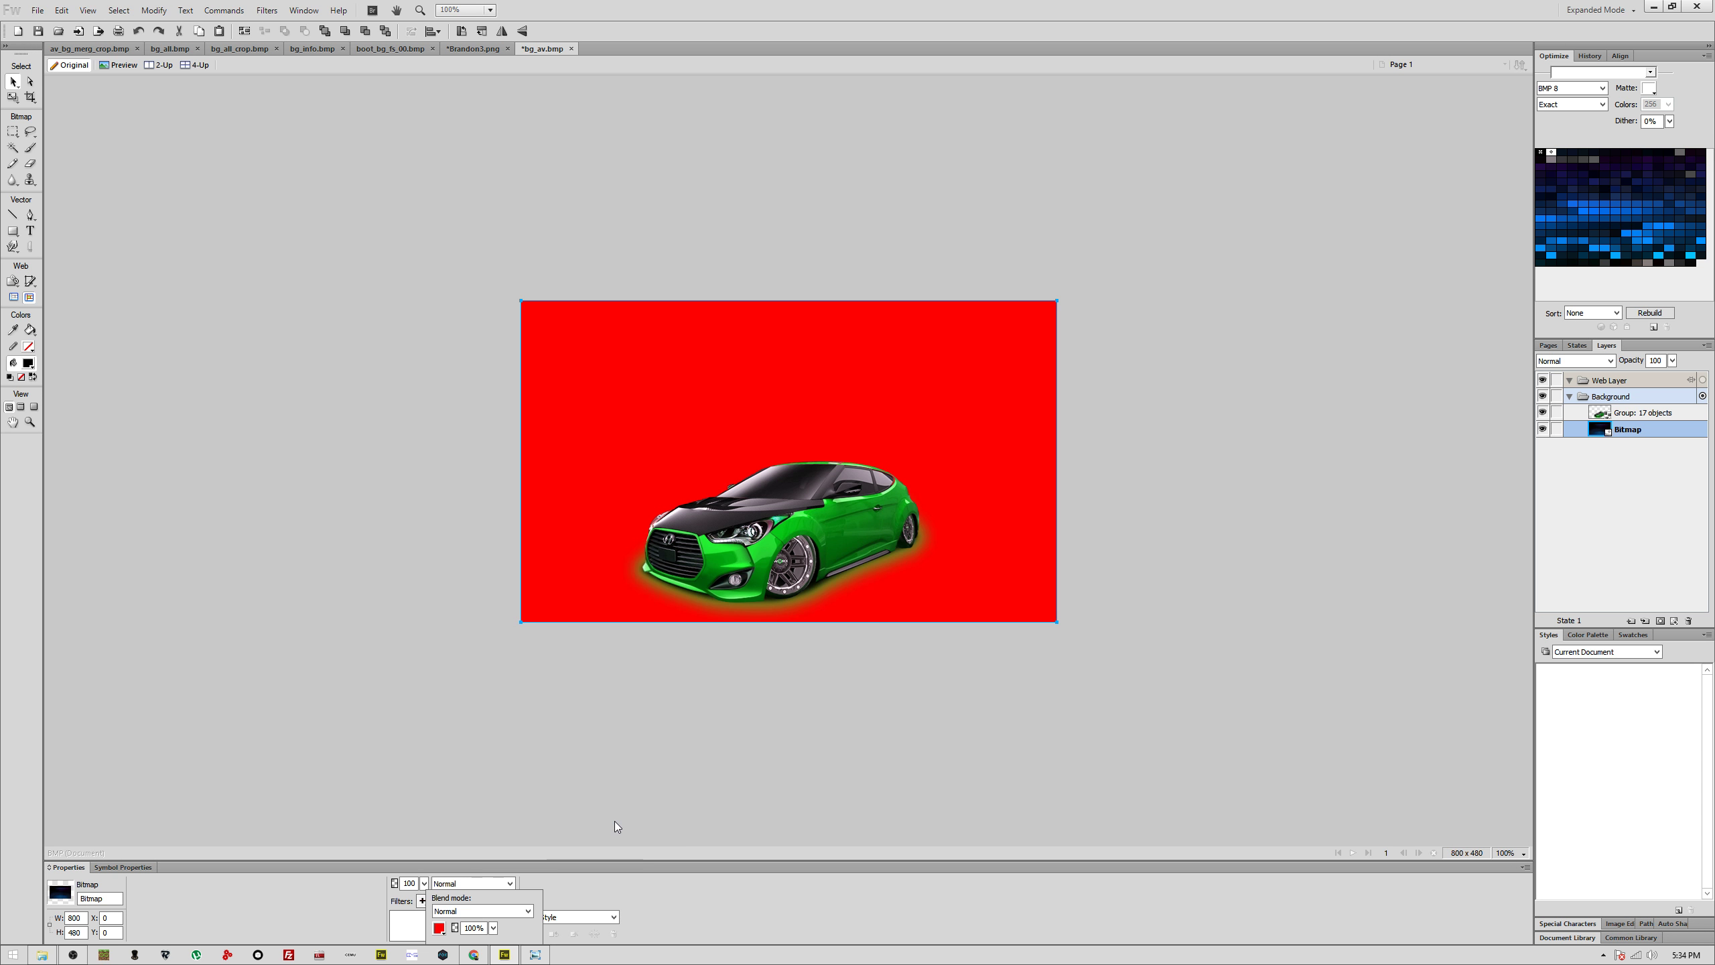
left_click(584, 893)
left_click(440, 916)
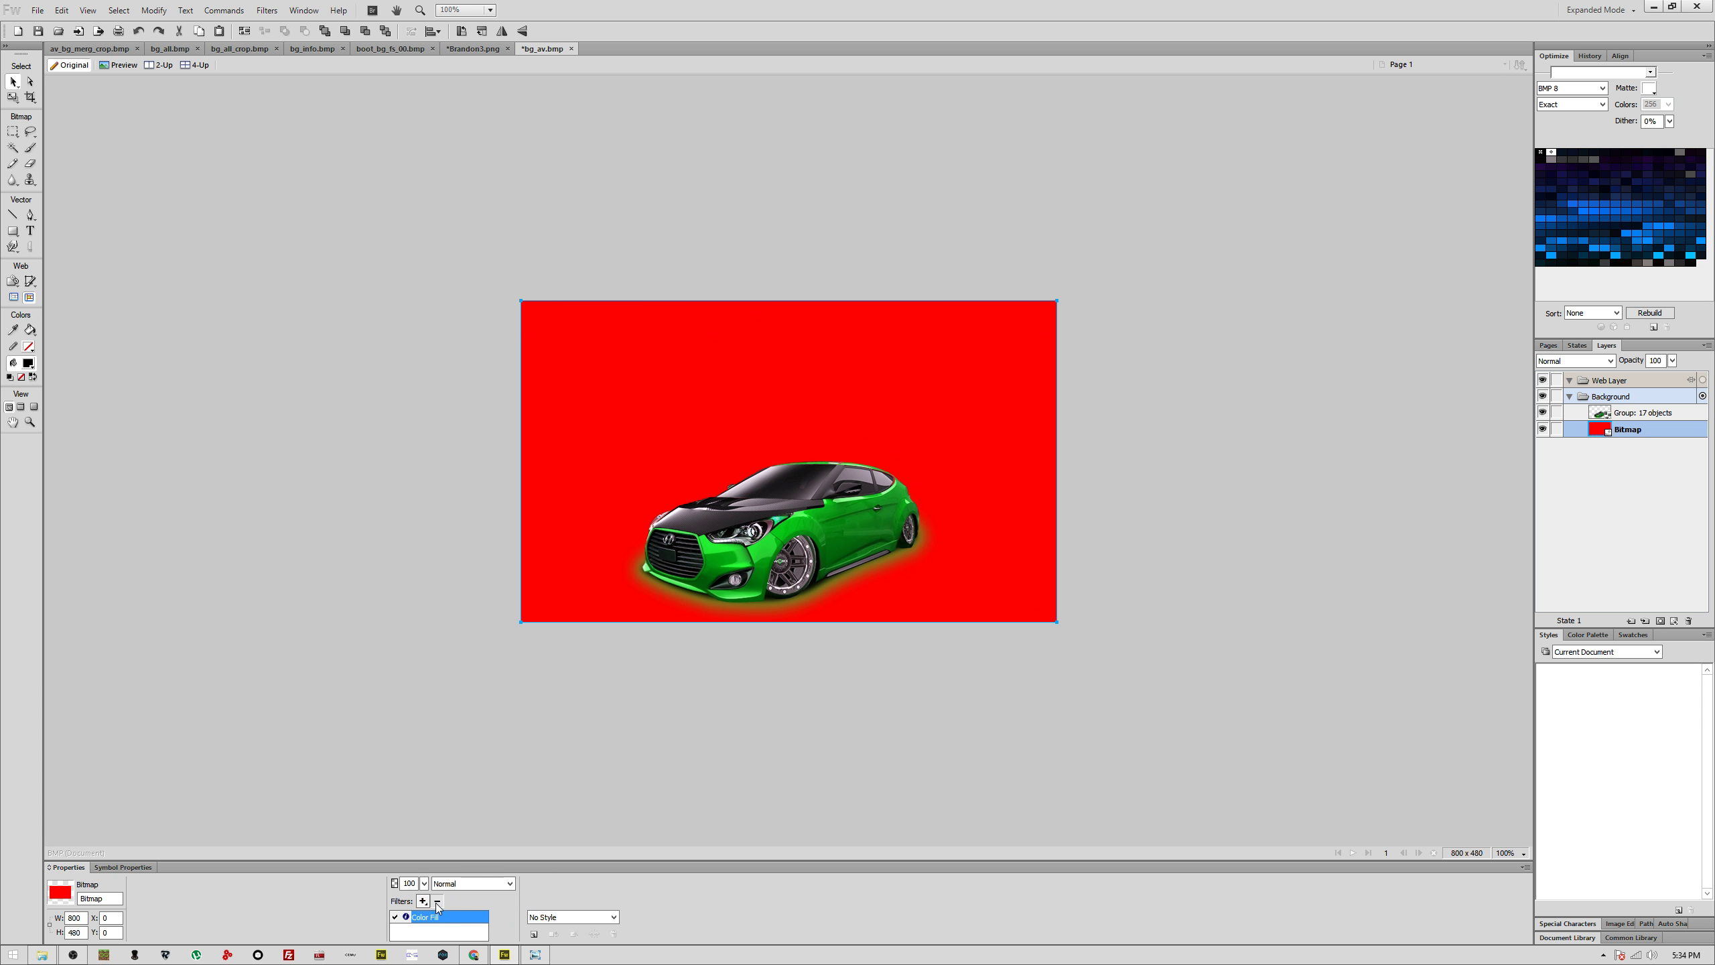
left_click(437, 900)
Step: Add a Hue/Saturation filter to the background bitmap with hue -180 and saturation 3, turning the dotted floor orange
left_click(423, 900)
mouse_move(523, 818)
mouse_move(517, 789)
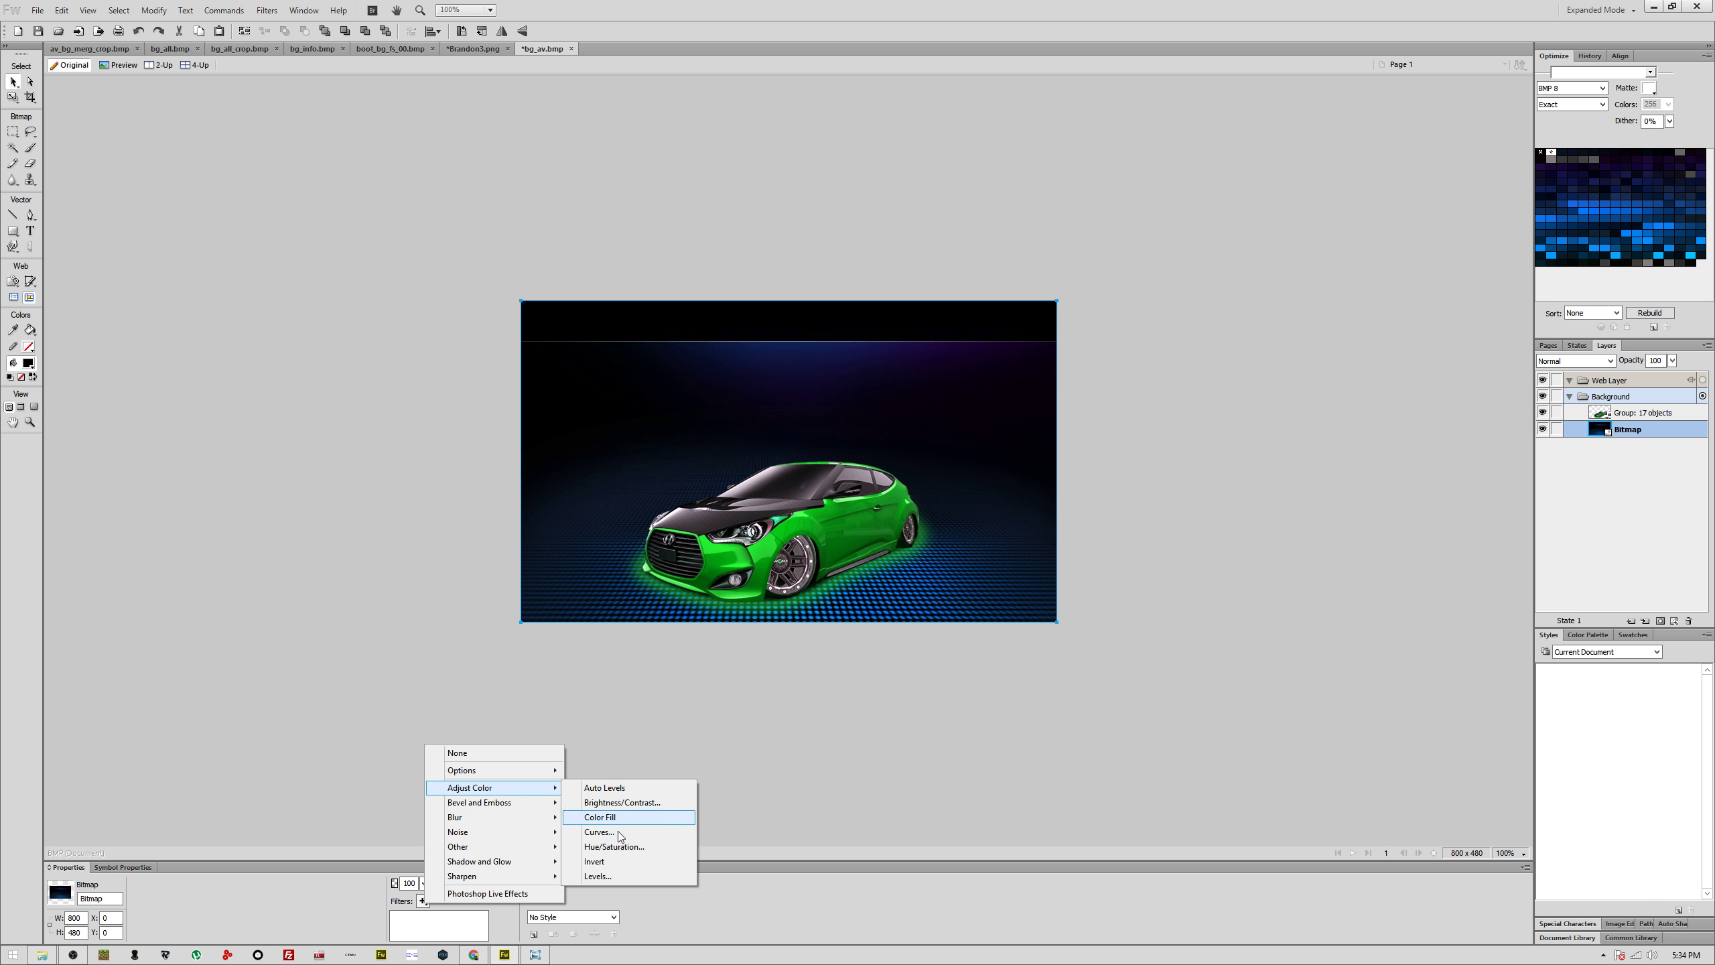
left_click(631, 848)
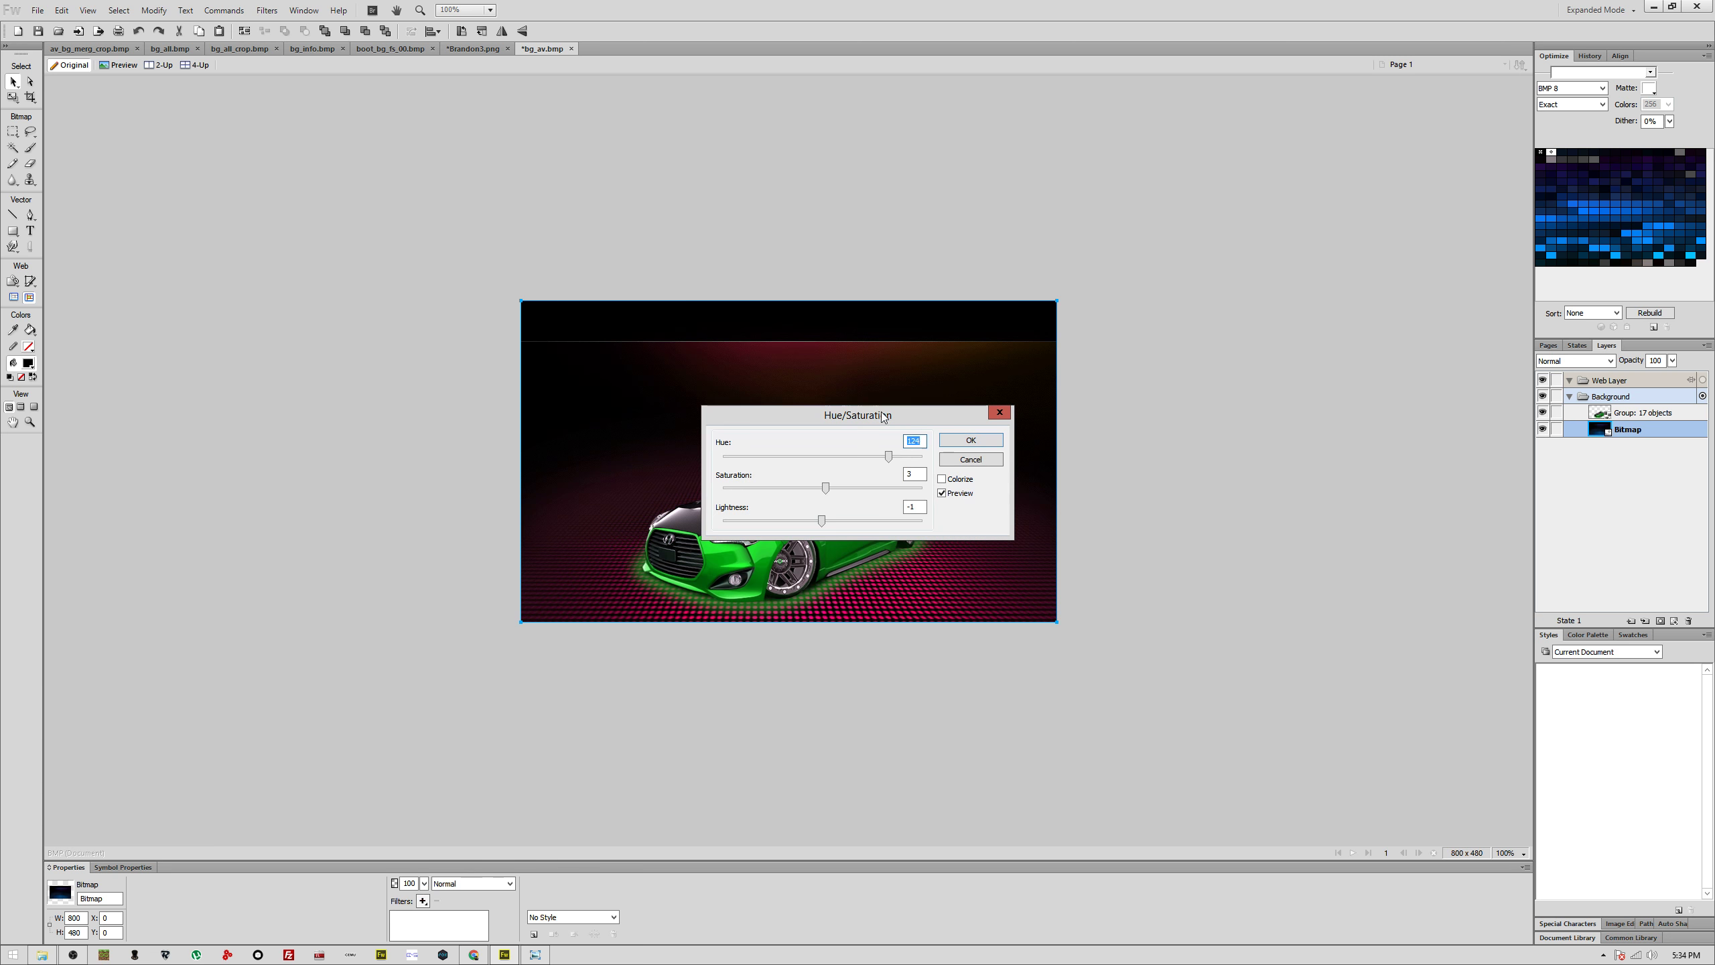
left_click_drag(883, 416, 1004, 161)
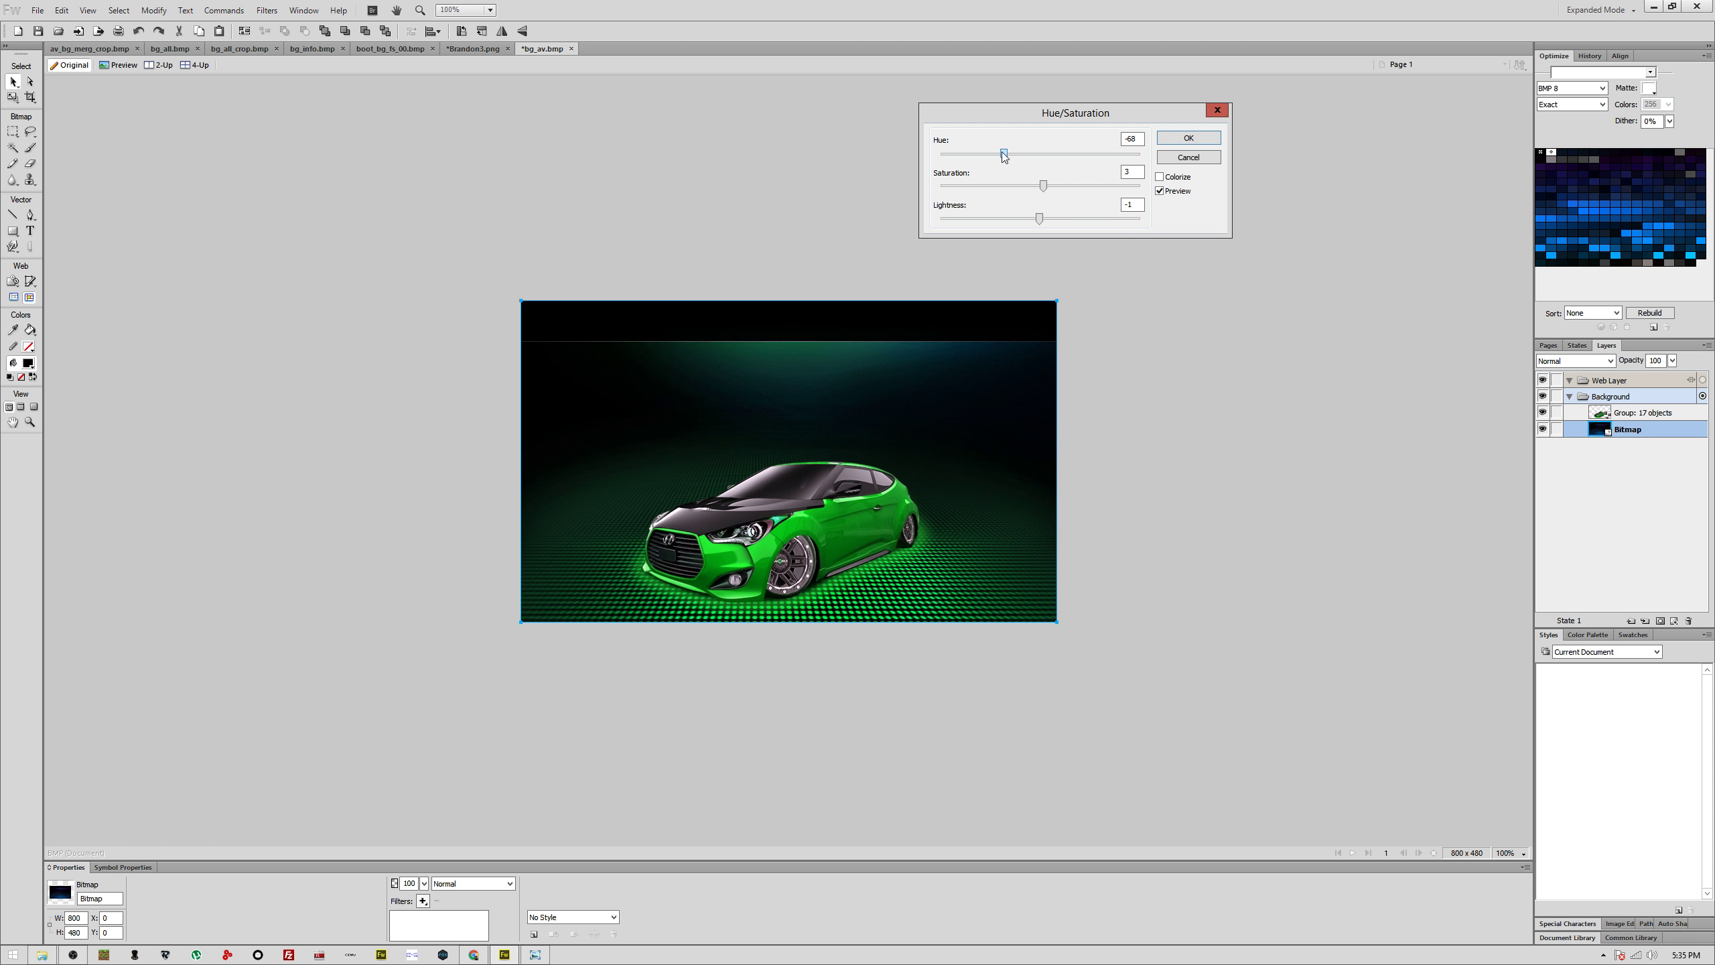
left_click_drag(1004, 156, 879, 187)
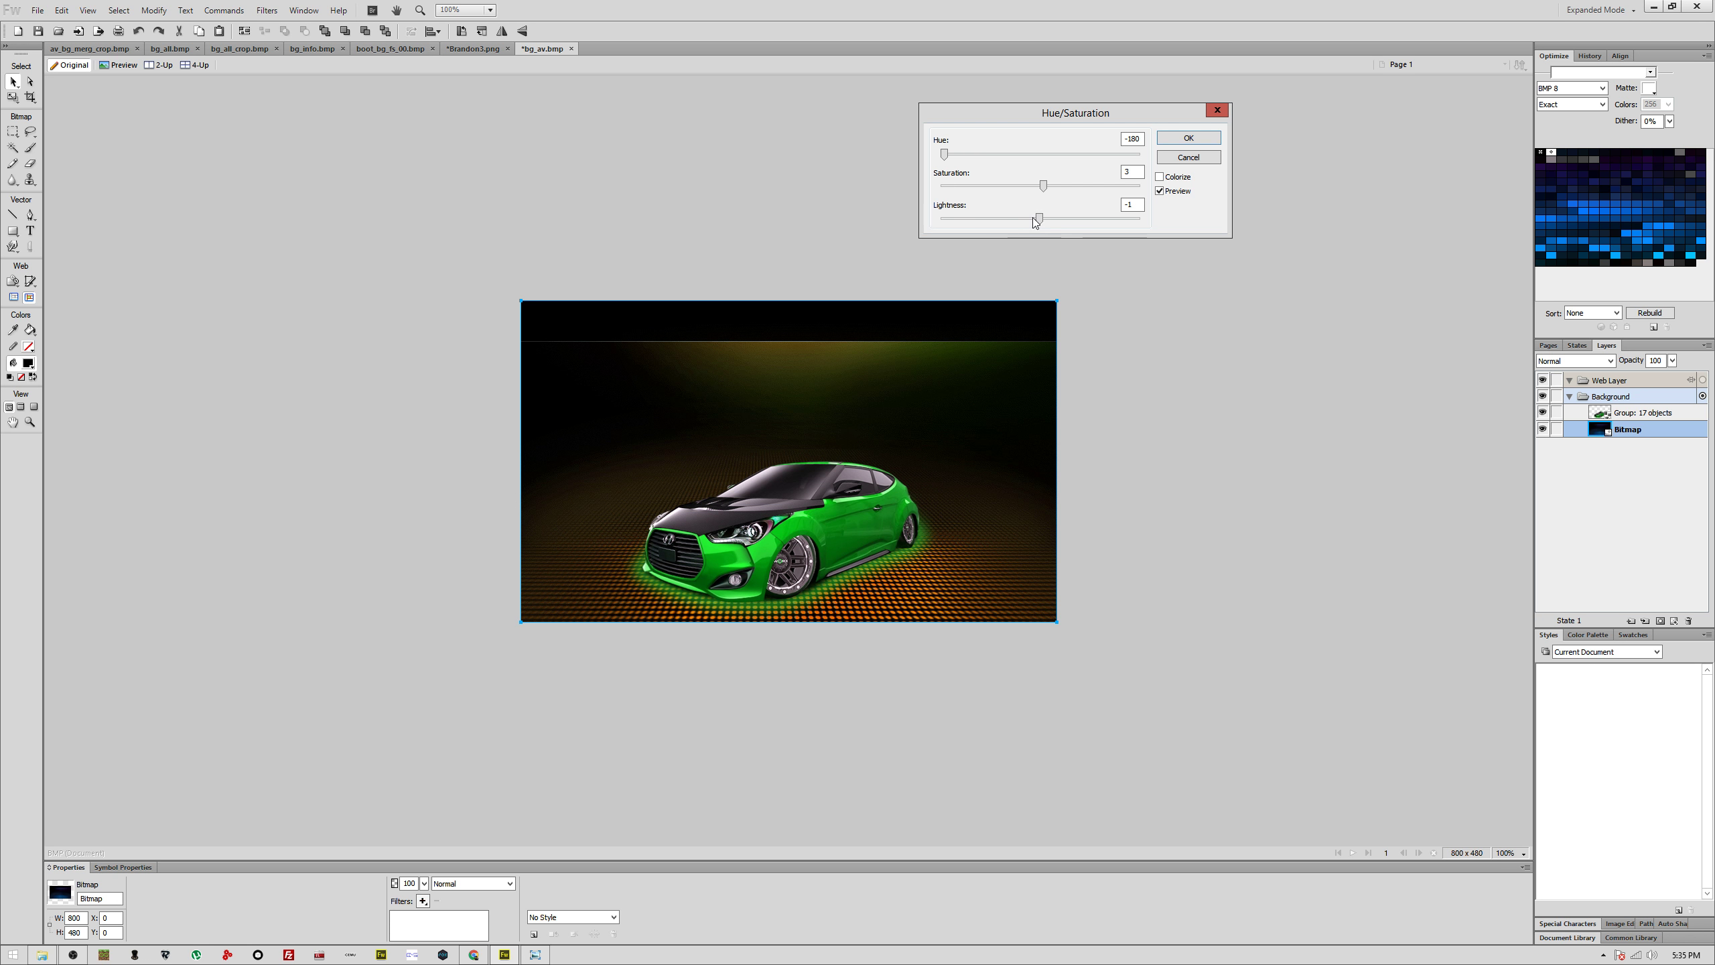
left_click_drag(1039, 218, 1041, 223)
left_click(1187, 141)
Step: Move the green car group to about X 347, Y 240 and save bg_av.bmp in BMP format
left_click(835, 520)
left_click_drag(809, 518, 928, 525)
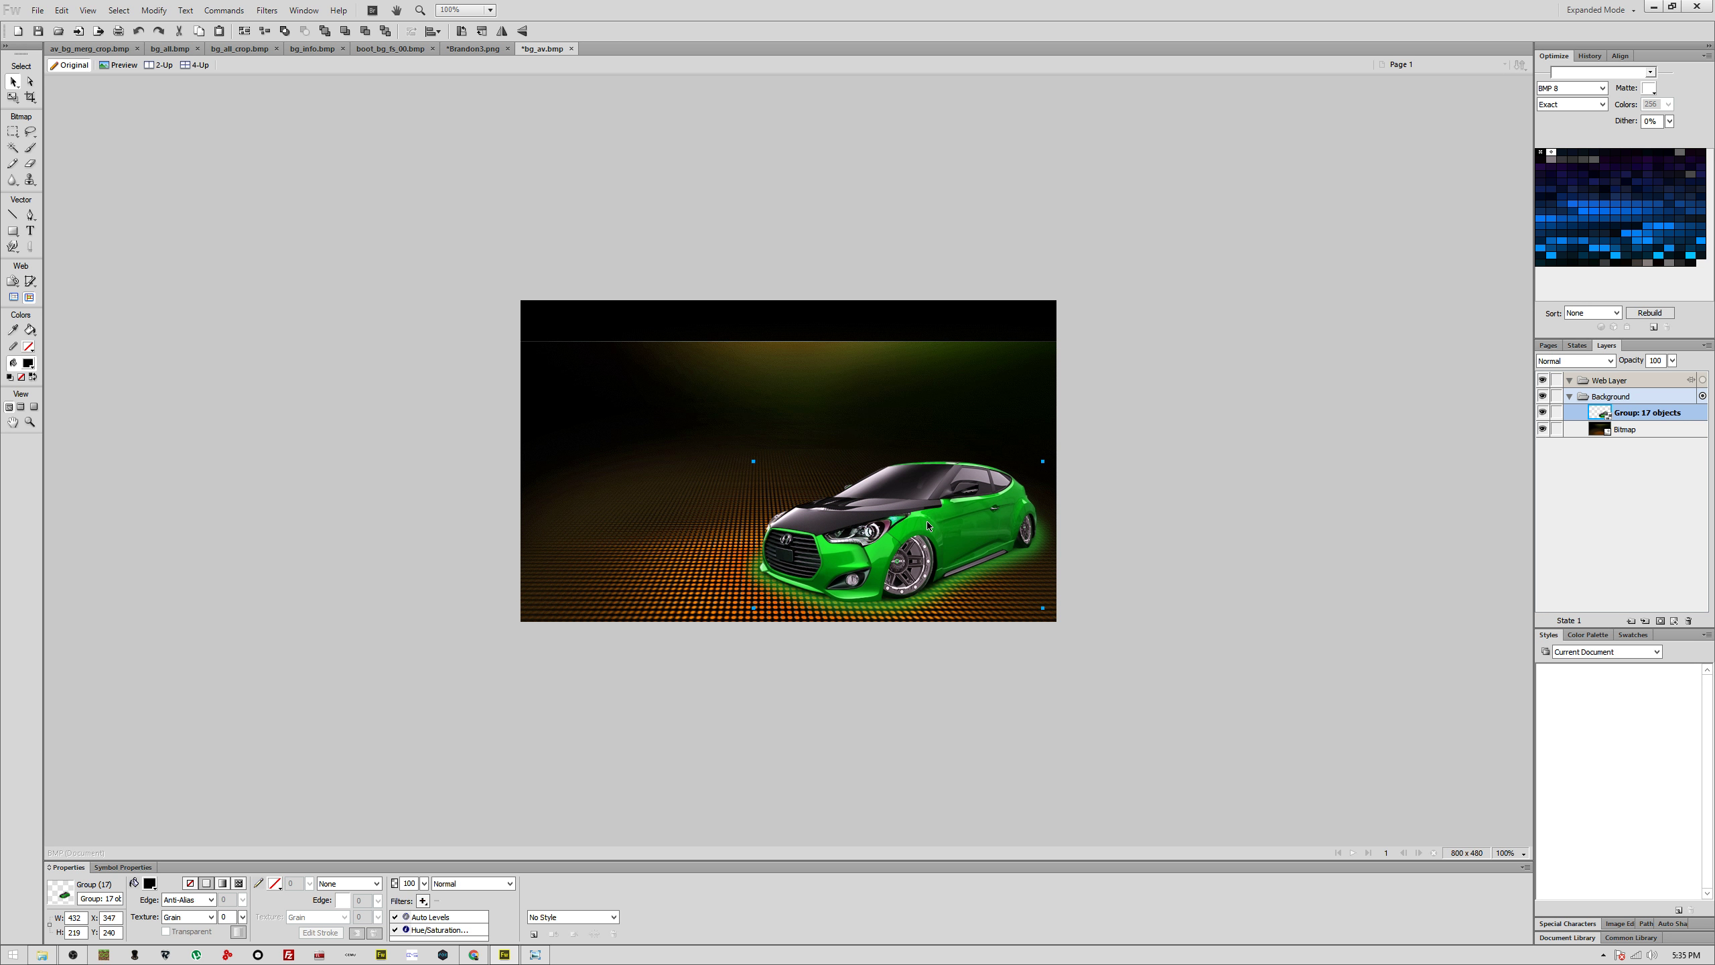
key("ctrl+s")
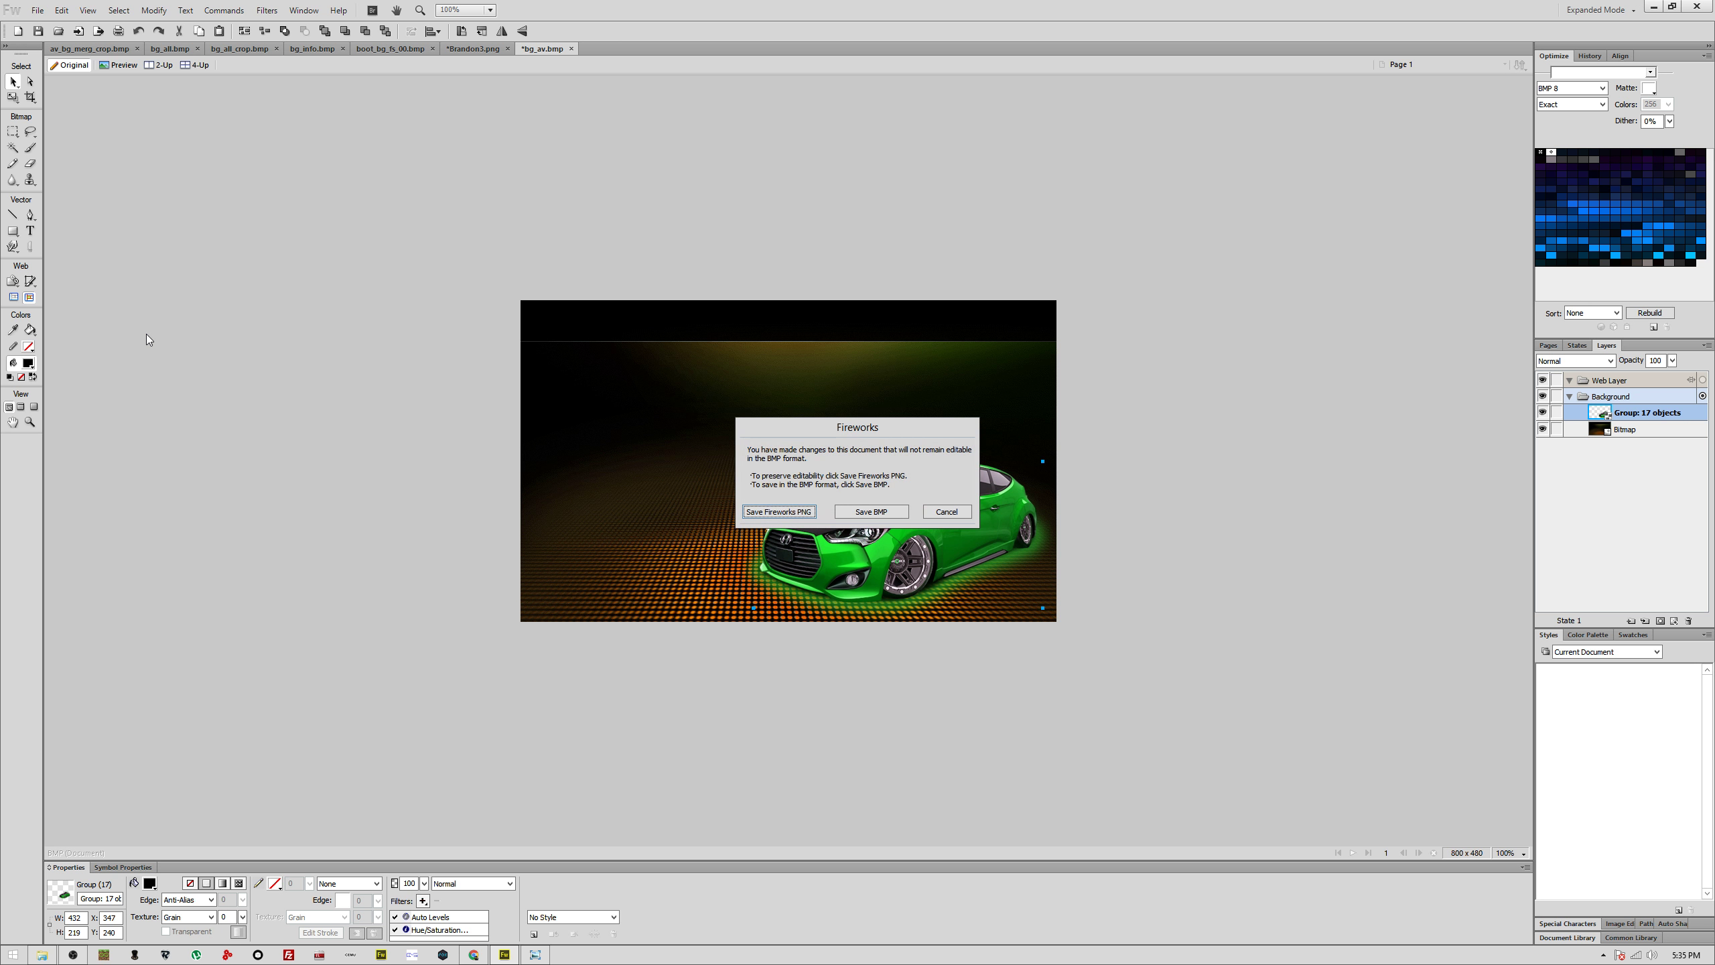
left_click(891, 515)
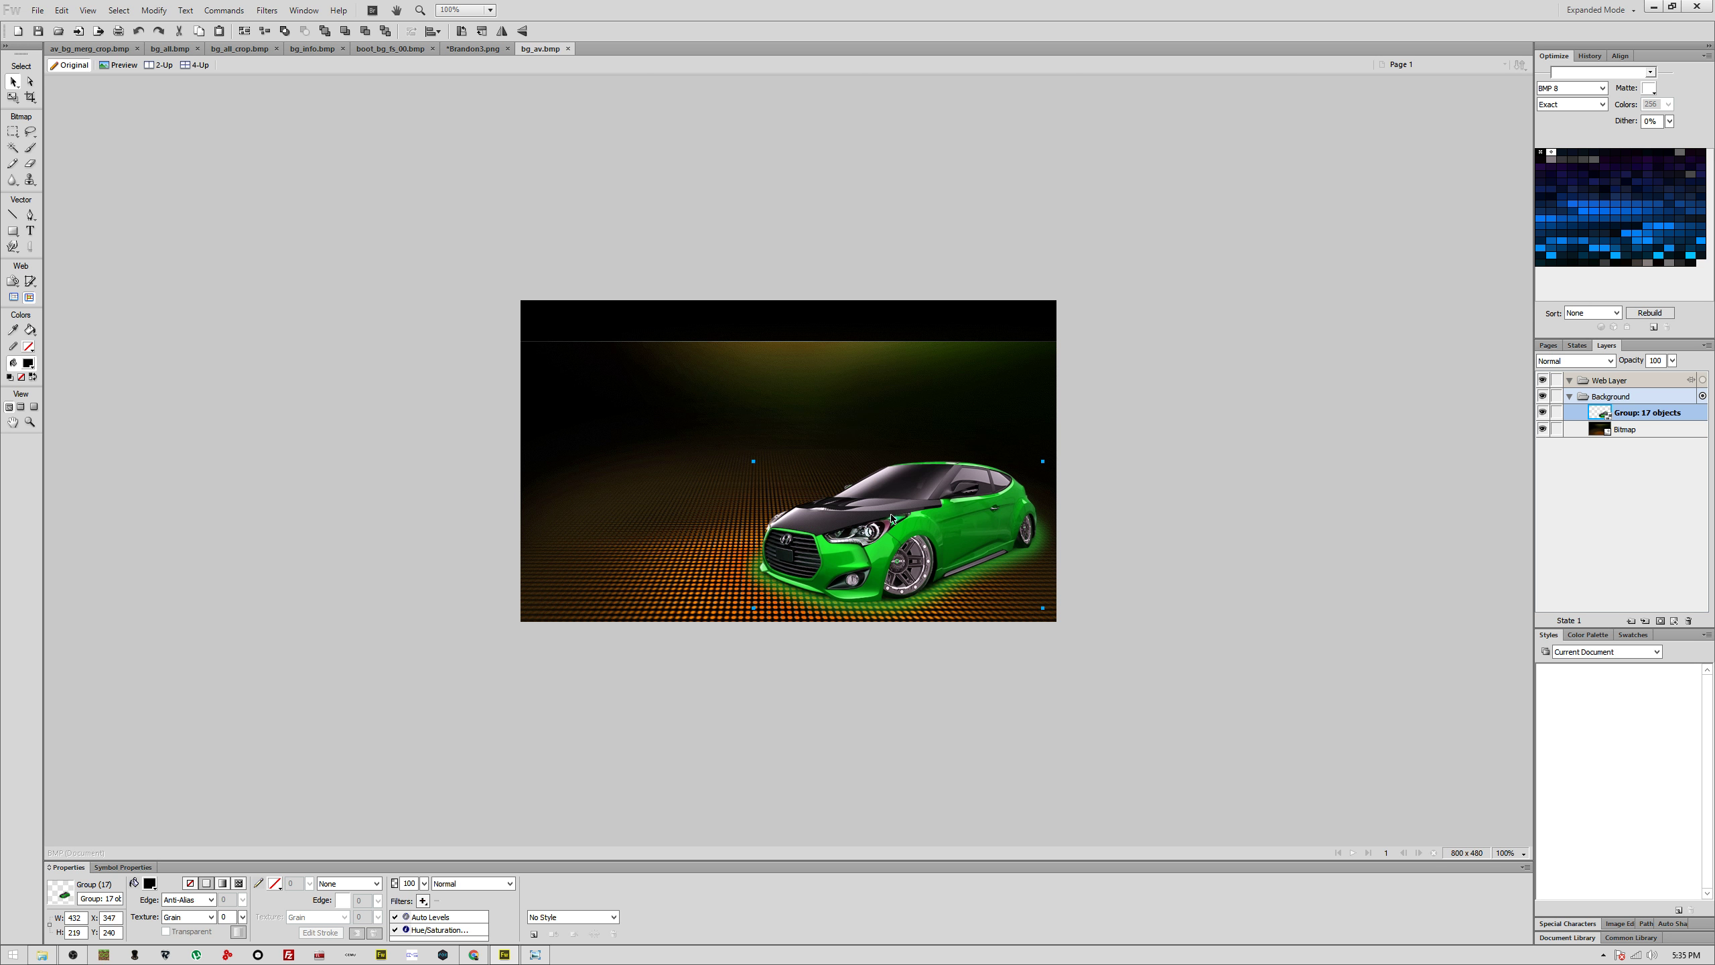
Step: Switch to File Explorer and copy the edited bg_av.bmp from storage card\skin\type_a\common\bg
key("alt+Tab")
left_click(564, 344)
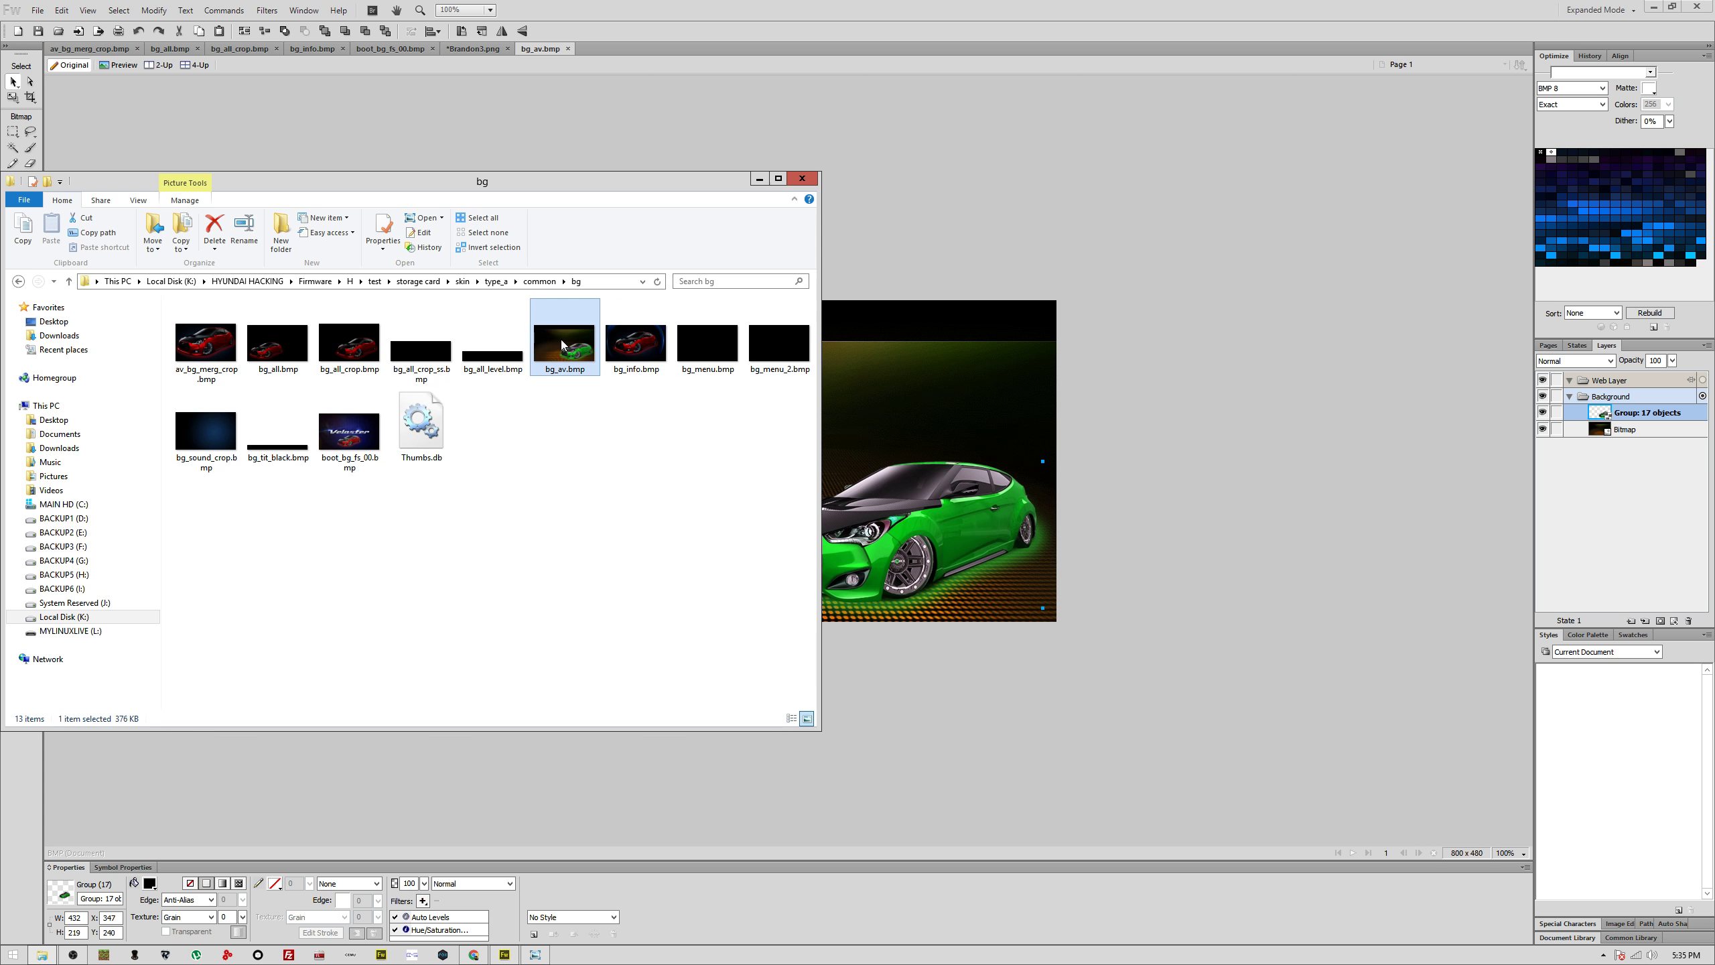
key("alt+Tab")
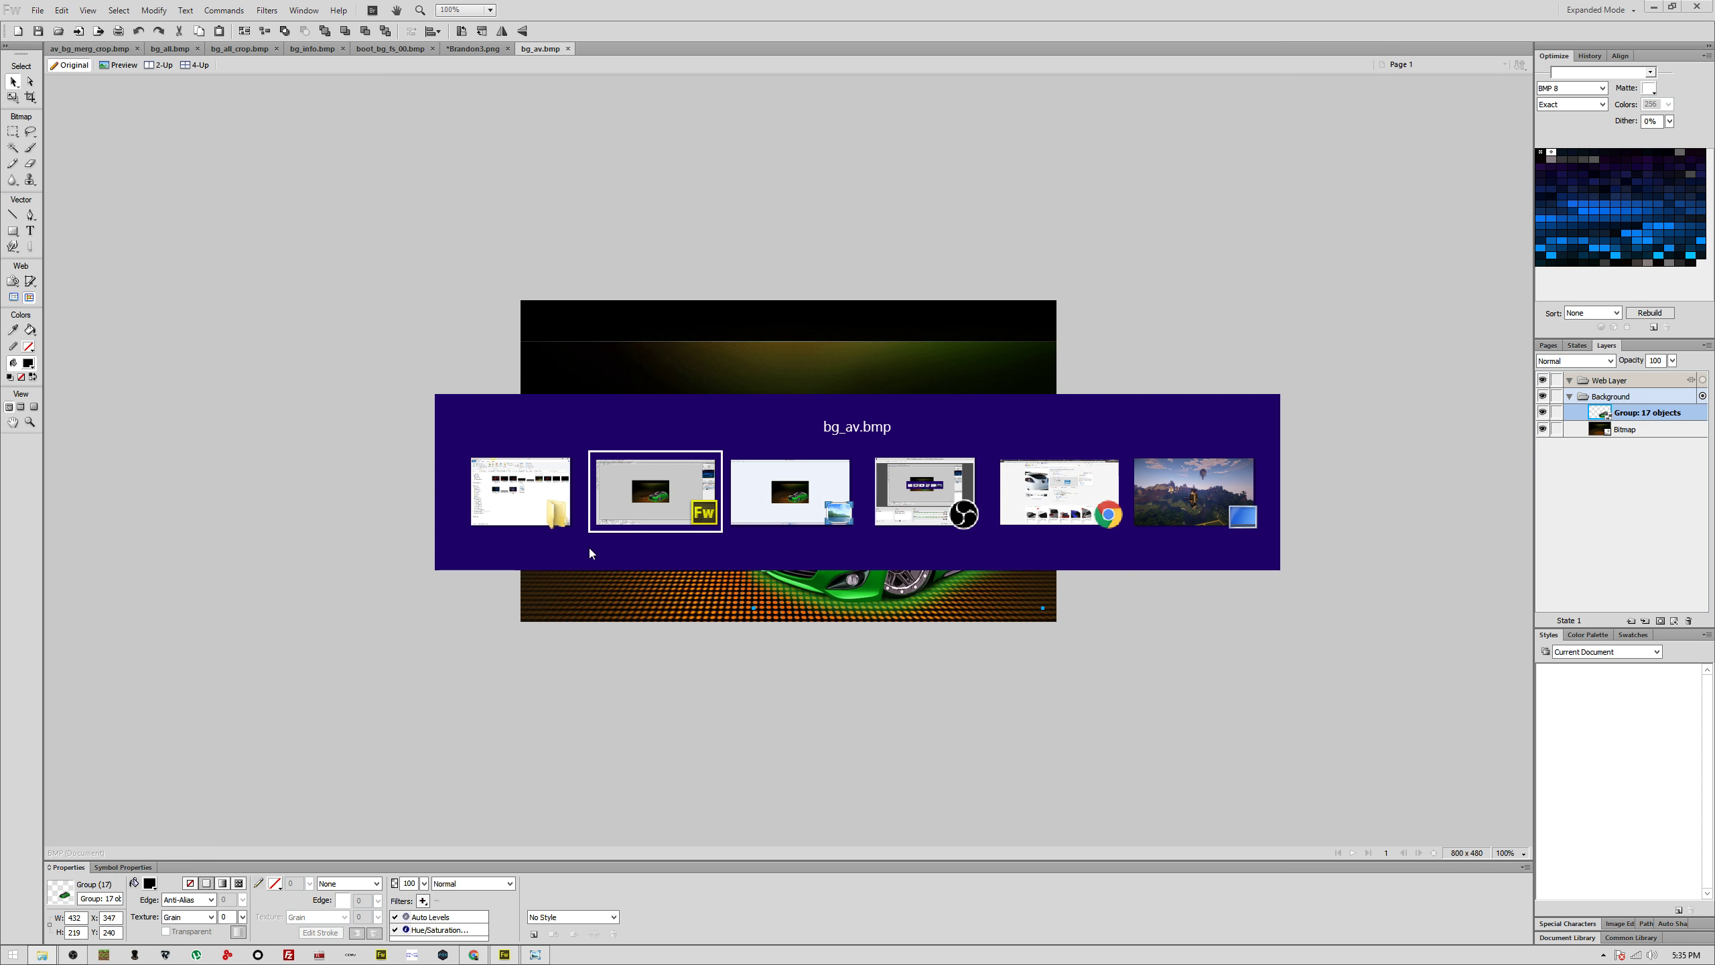
key("Tab")
key("Tab")
key("Tab")
key("Tab")
key("Tab")
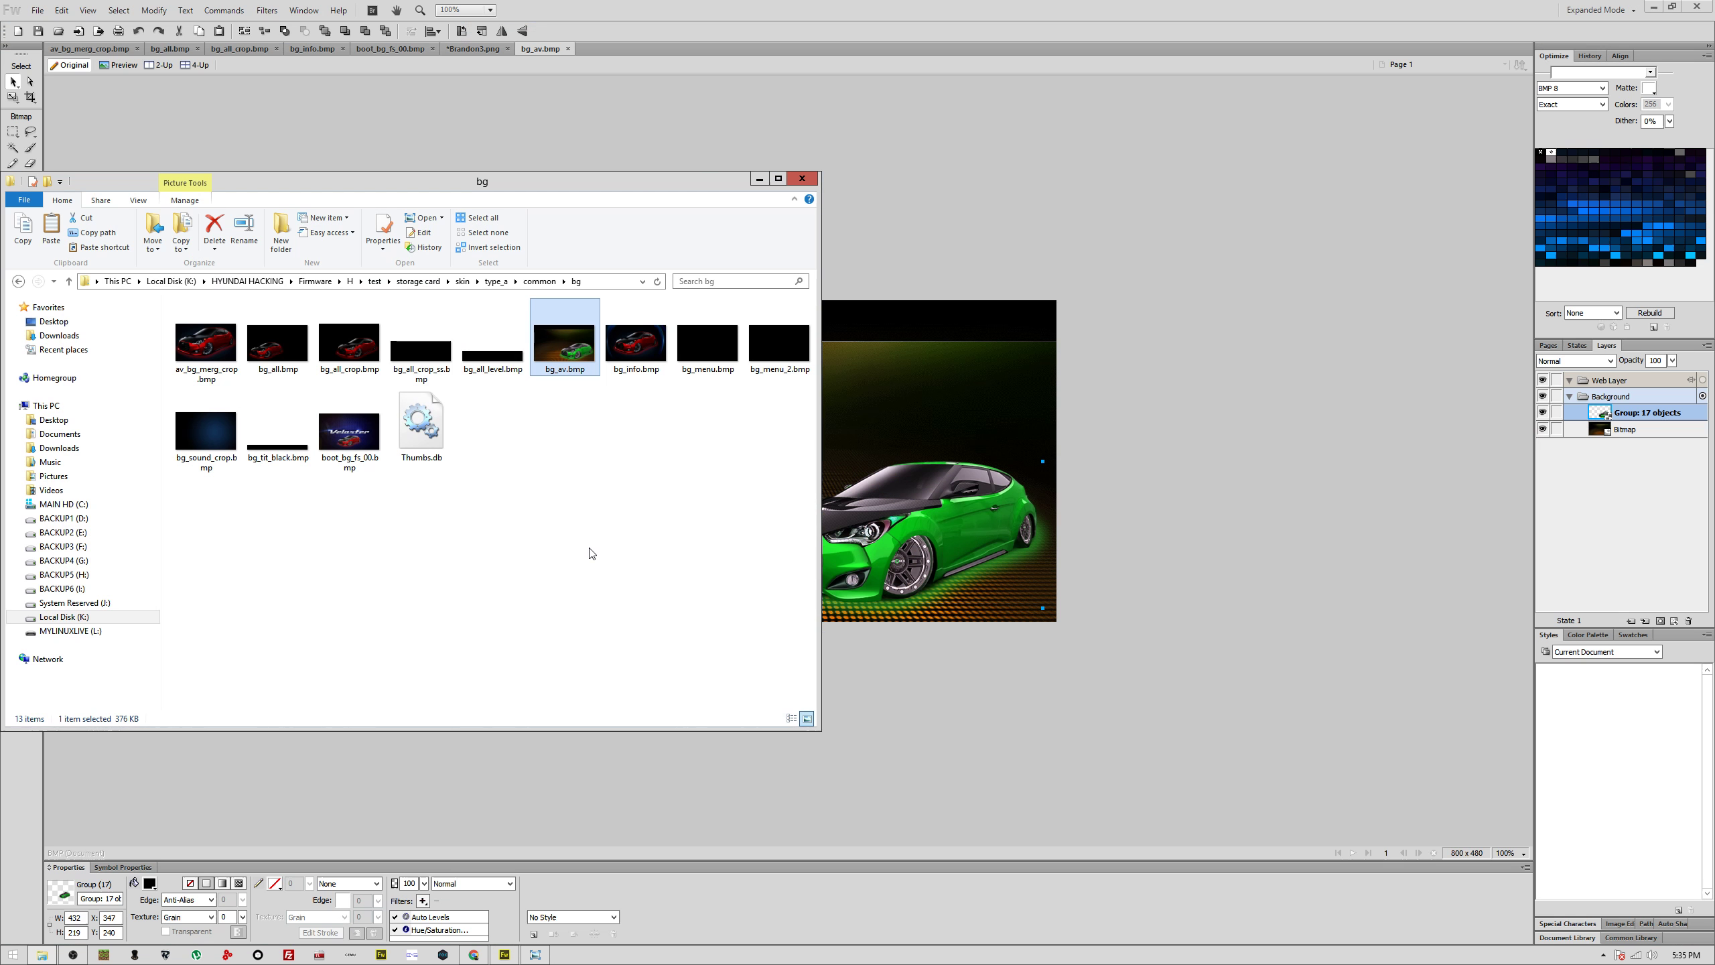
left_click(581, 568)
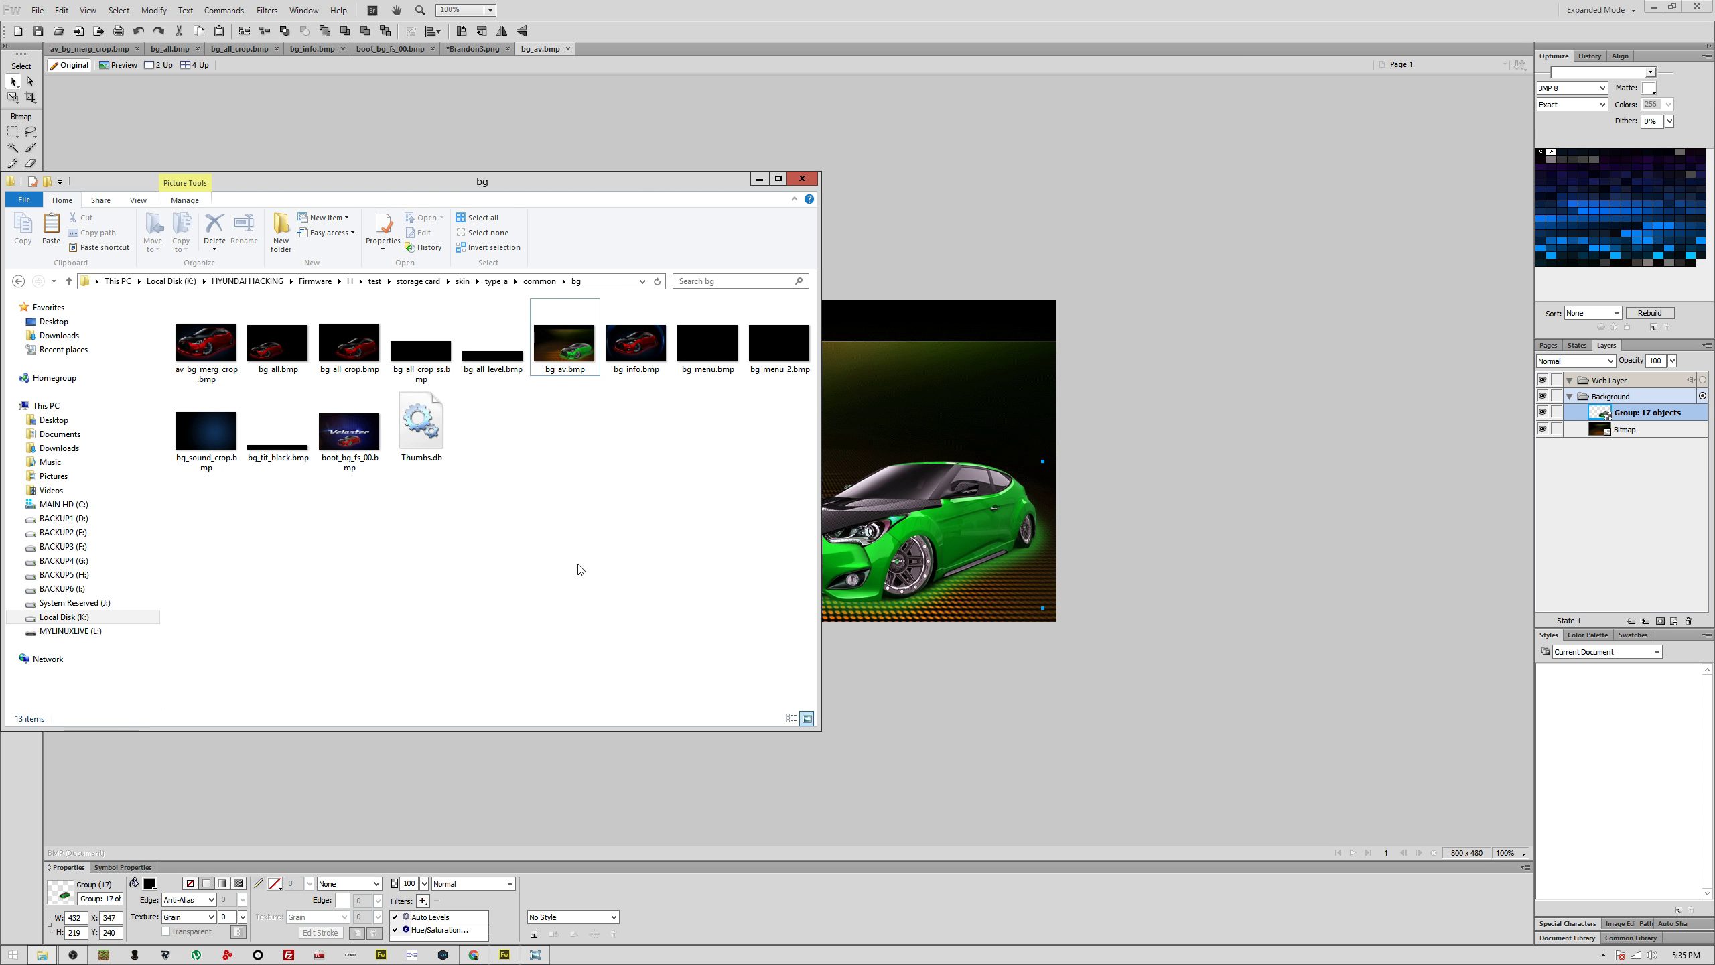
Step: Paste bg_av.bmp into the bg folder on the MYLINUXLIVE (L:) drive, replacing the existing file
left_click(75, 631)
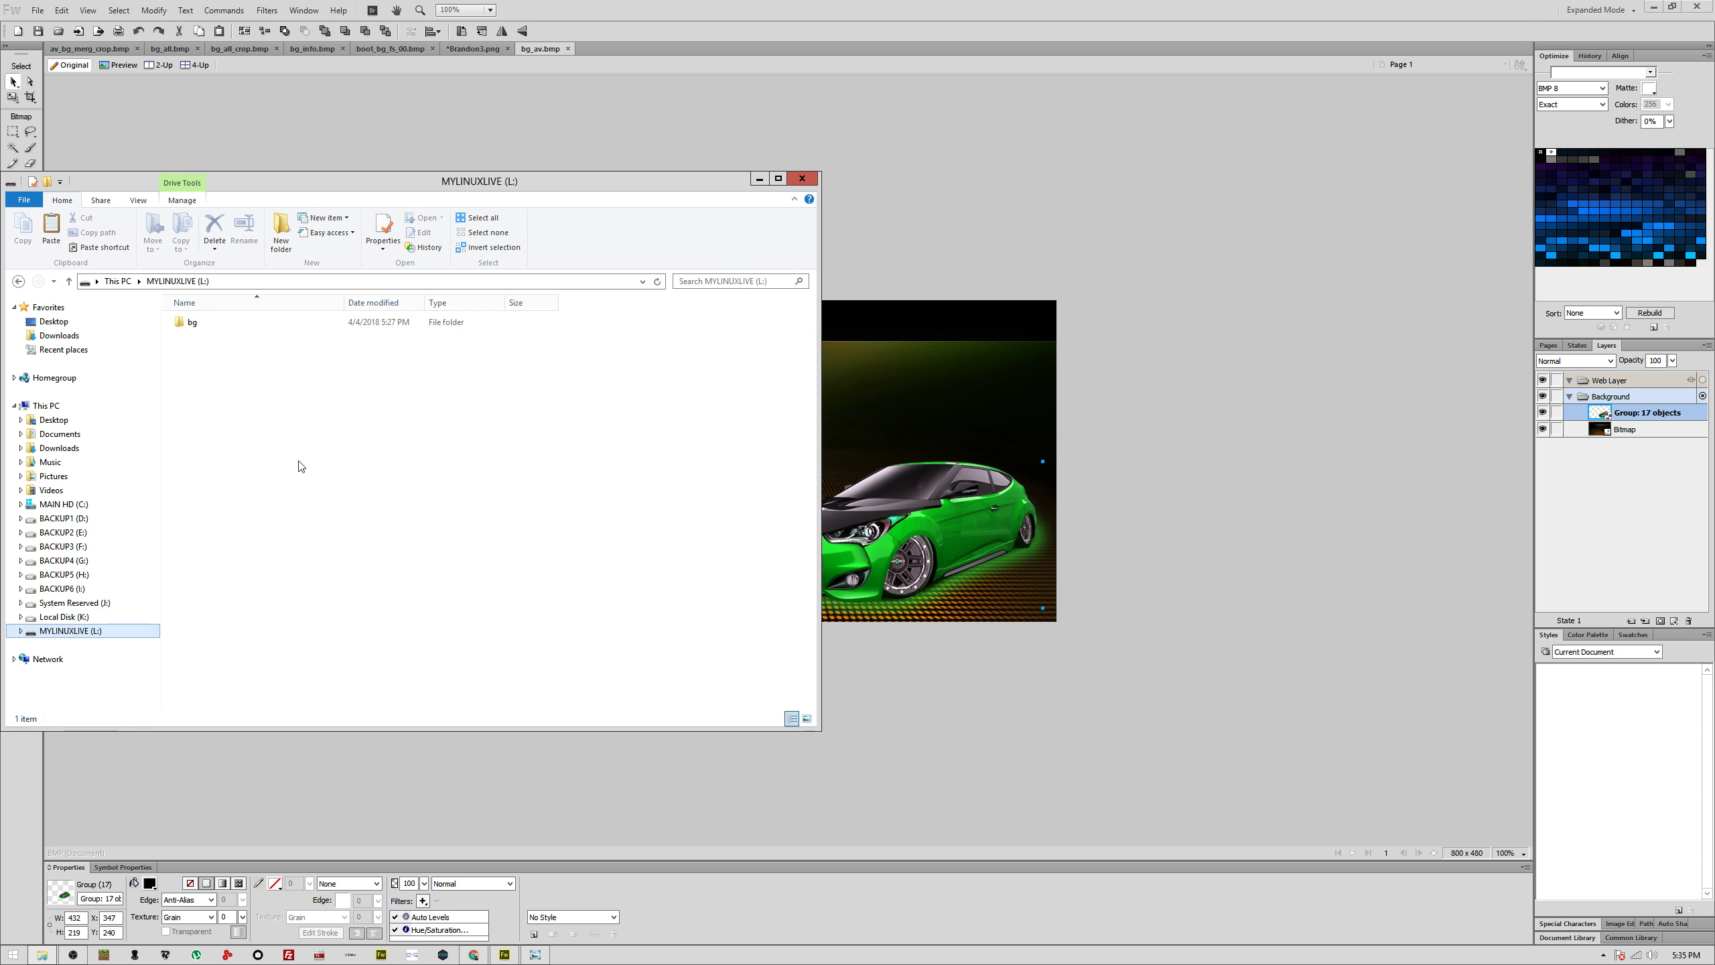
double_click(226, 325)
key("ctrl+v")
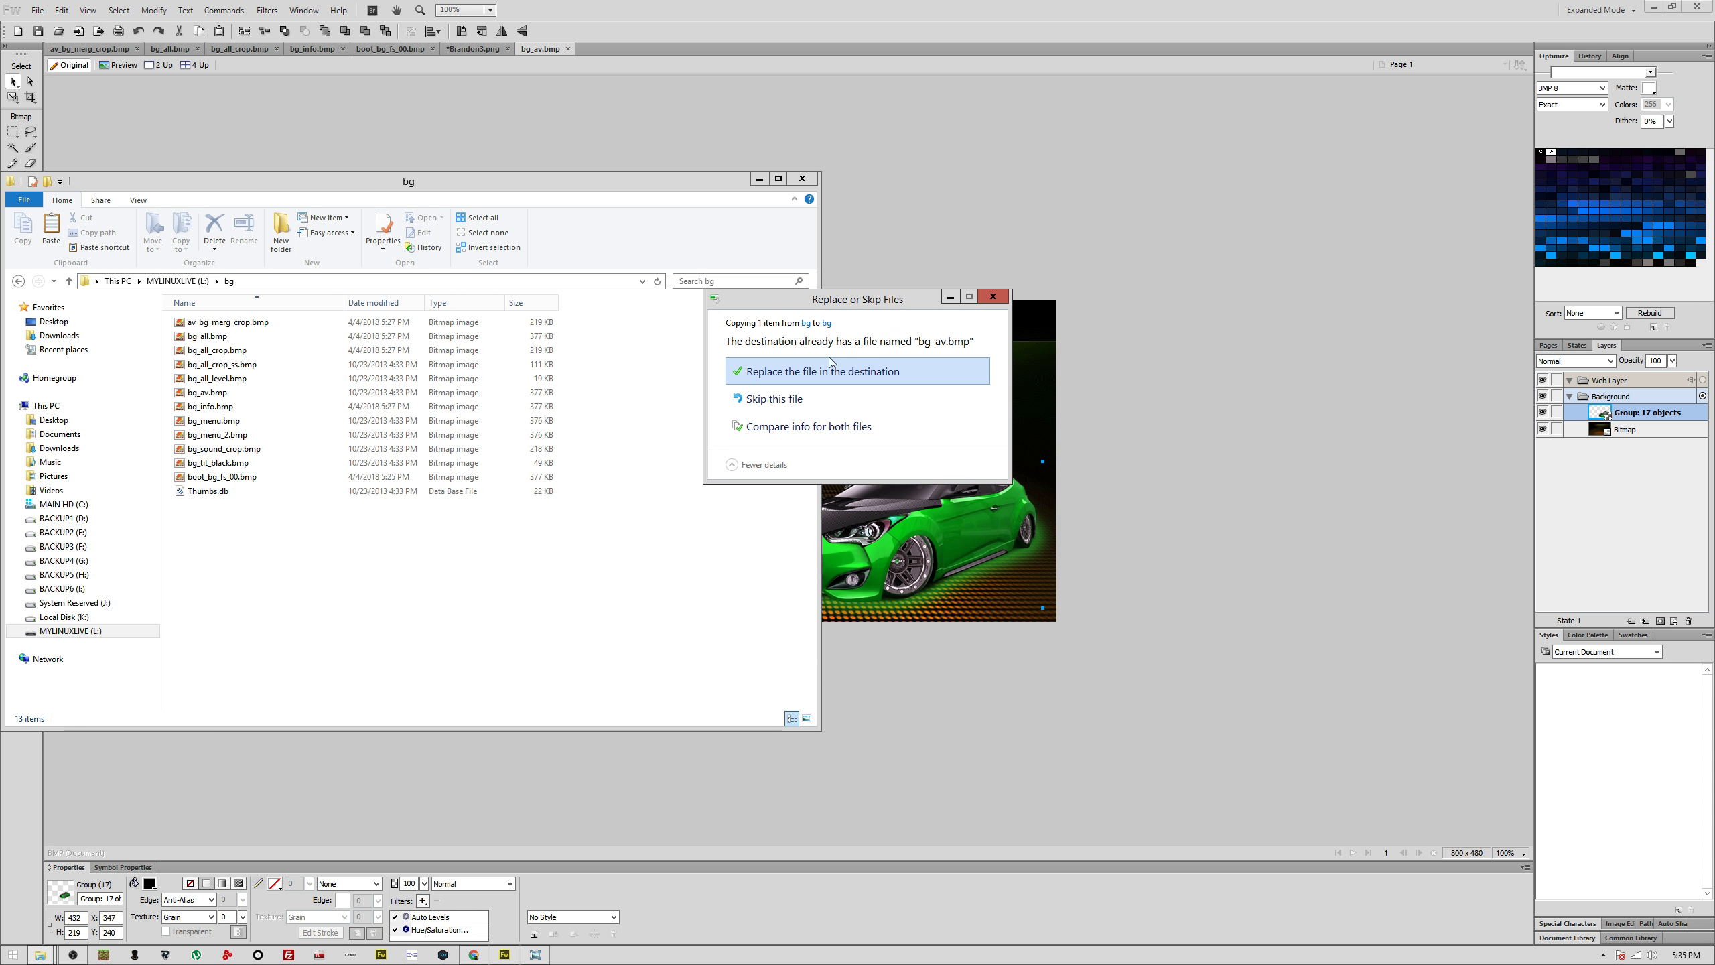
left_click(811, 380)
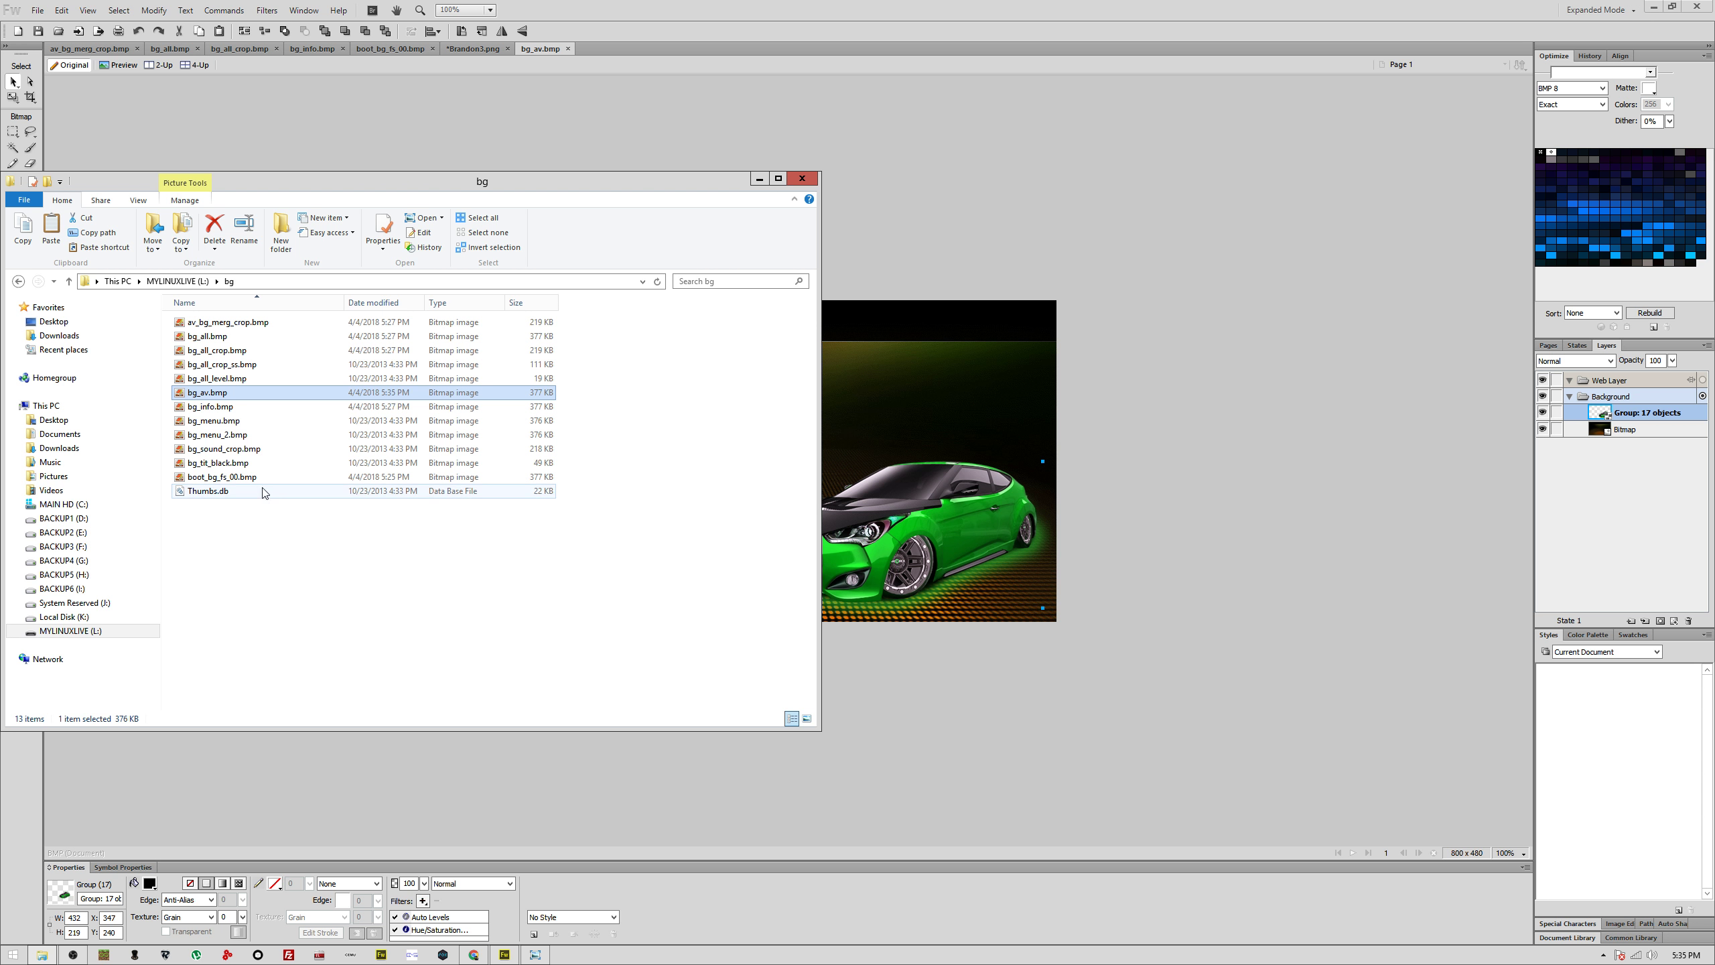
Step: Preview boot_bg_fs_00.bmp from the USB drive's bg folder and close the photo viewer
right_click(261, 481)
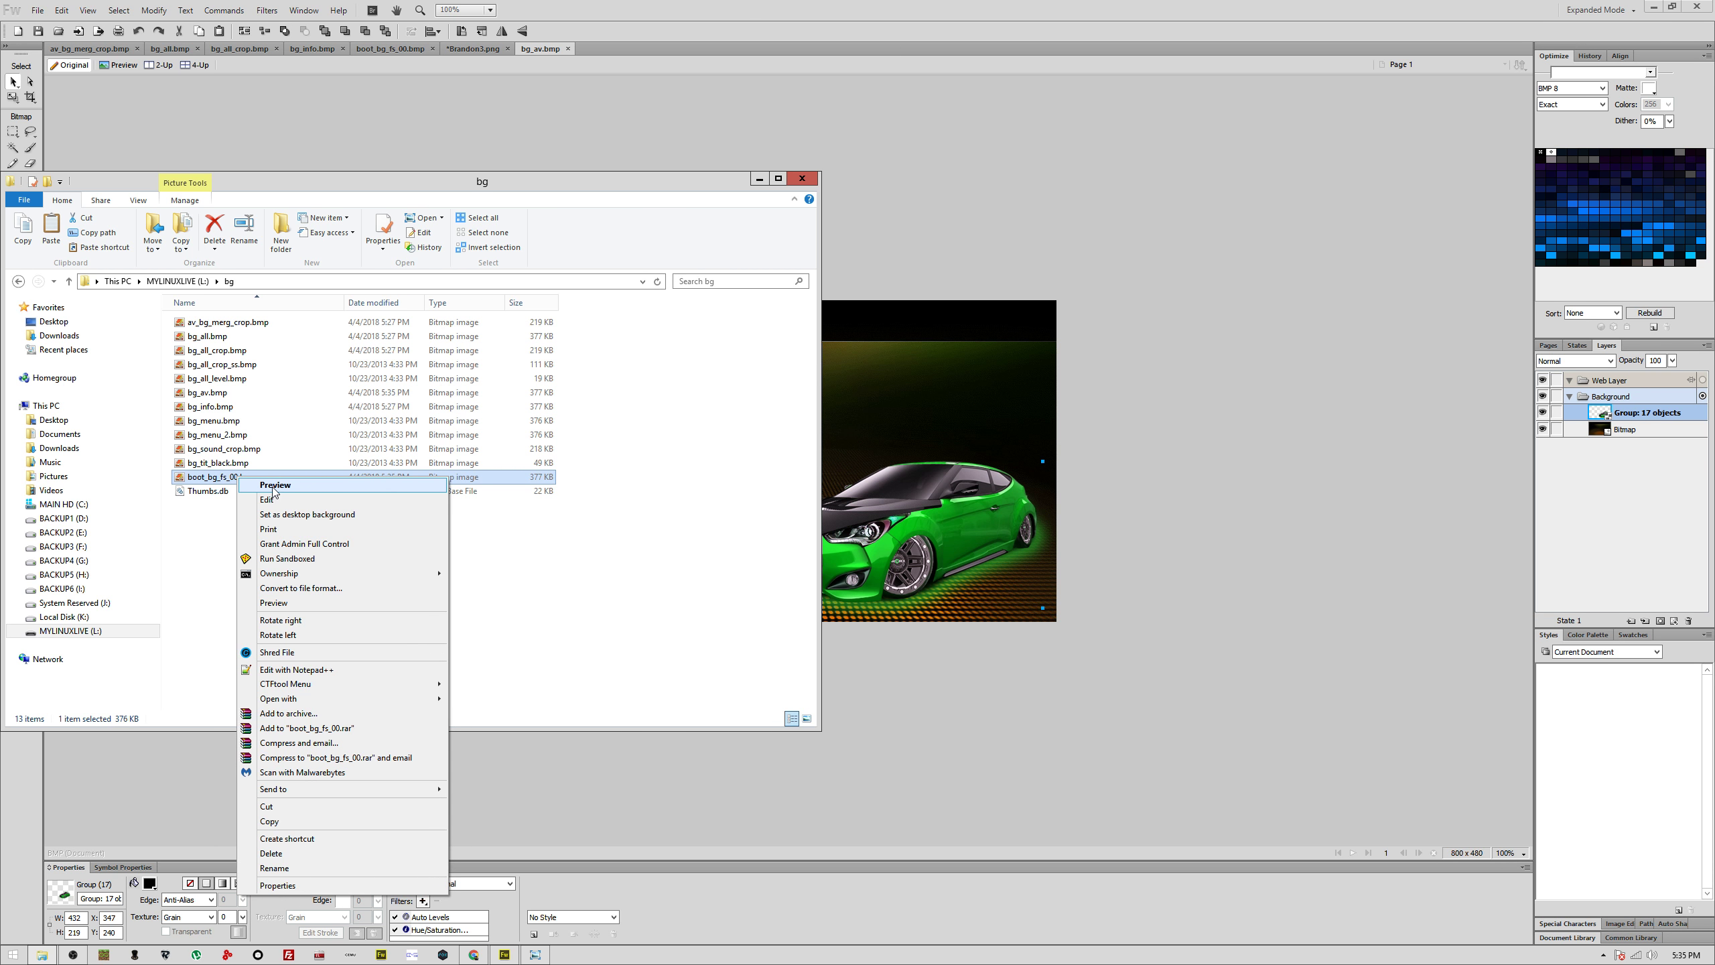
left_click(274, 486)
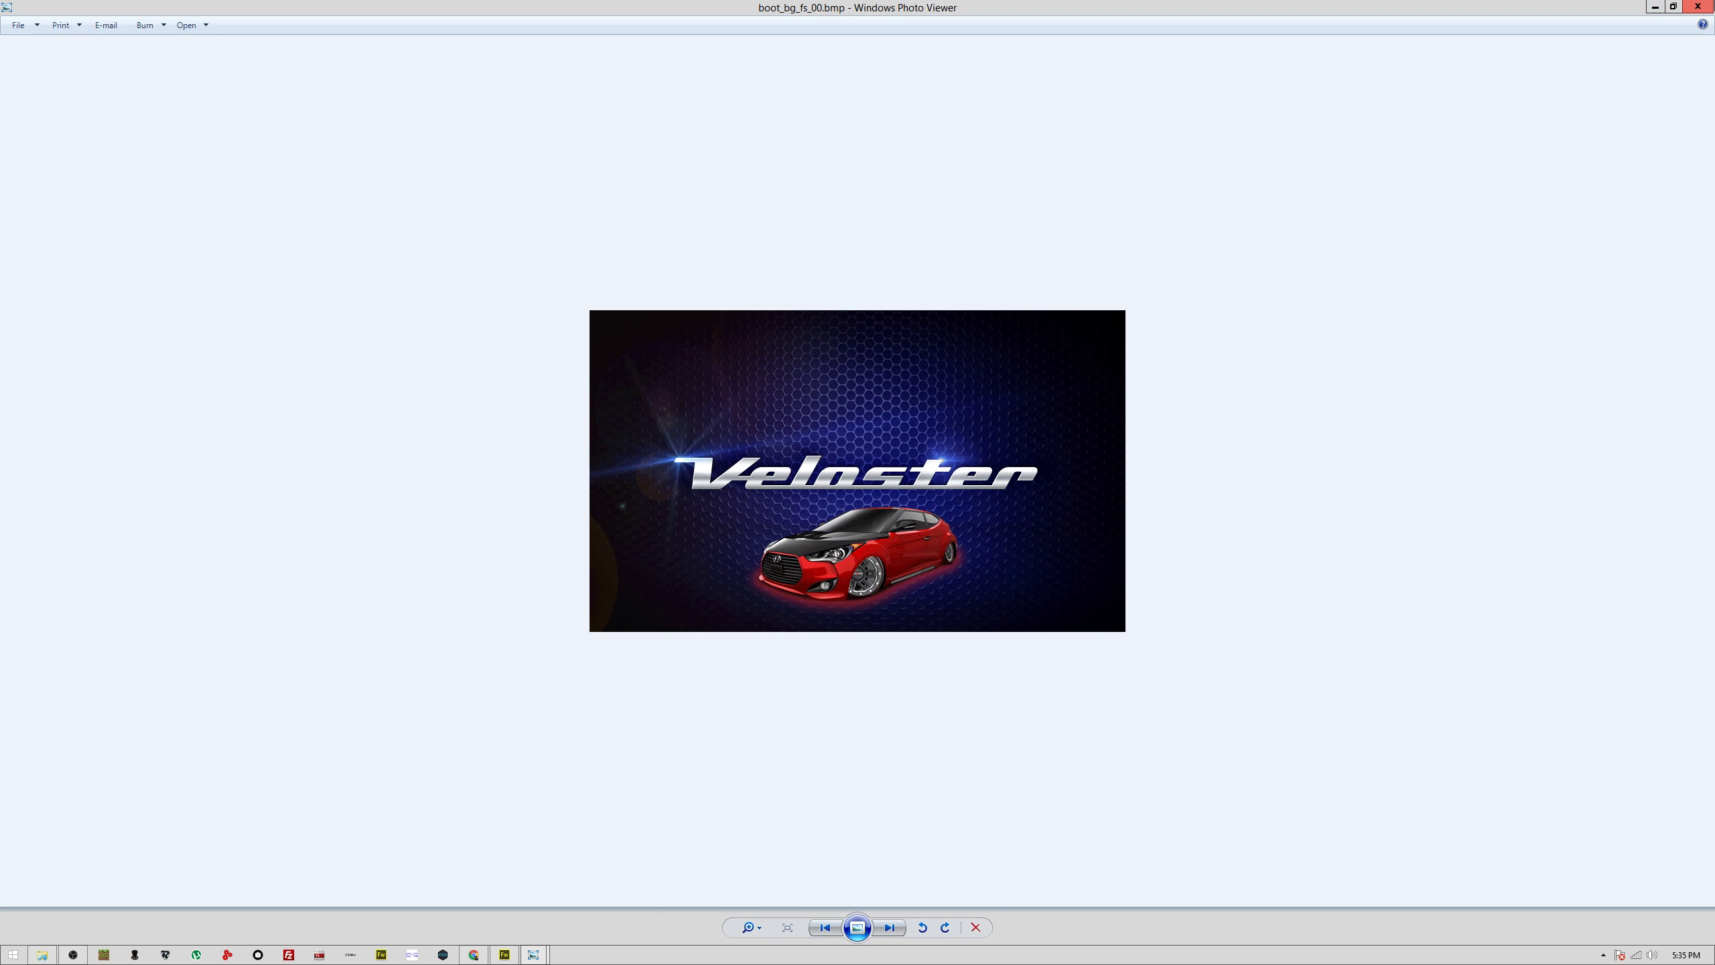
left_click(1698, 6)
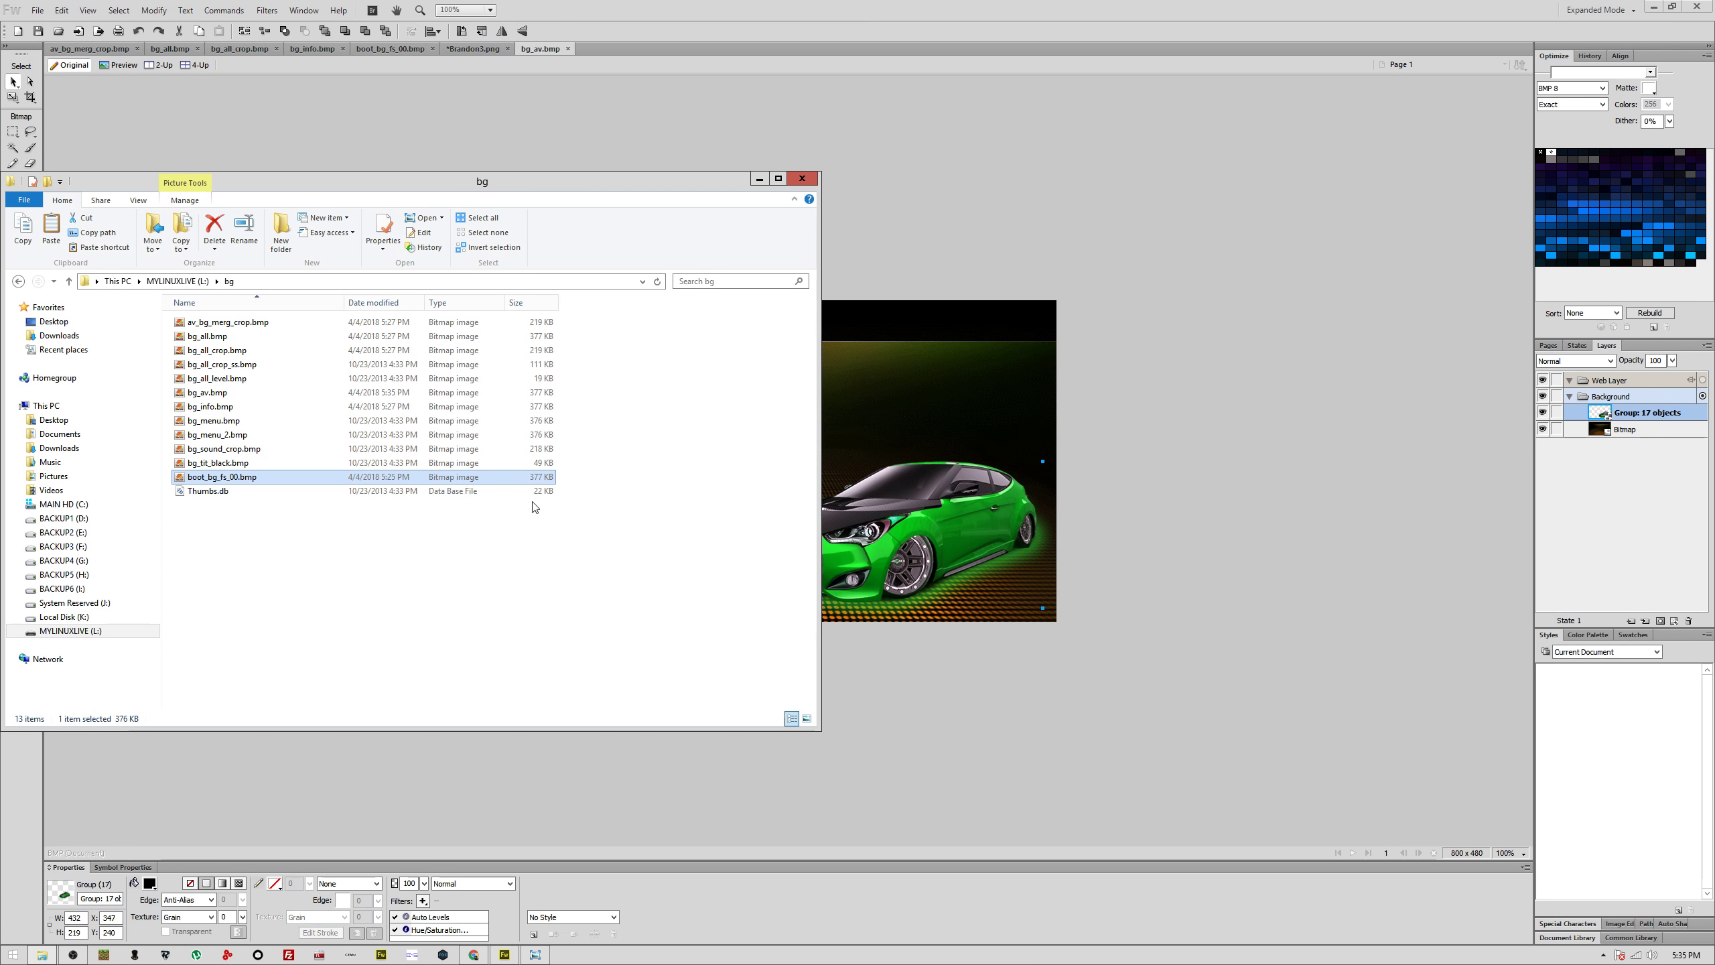
left_click(479, 566)
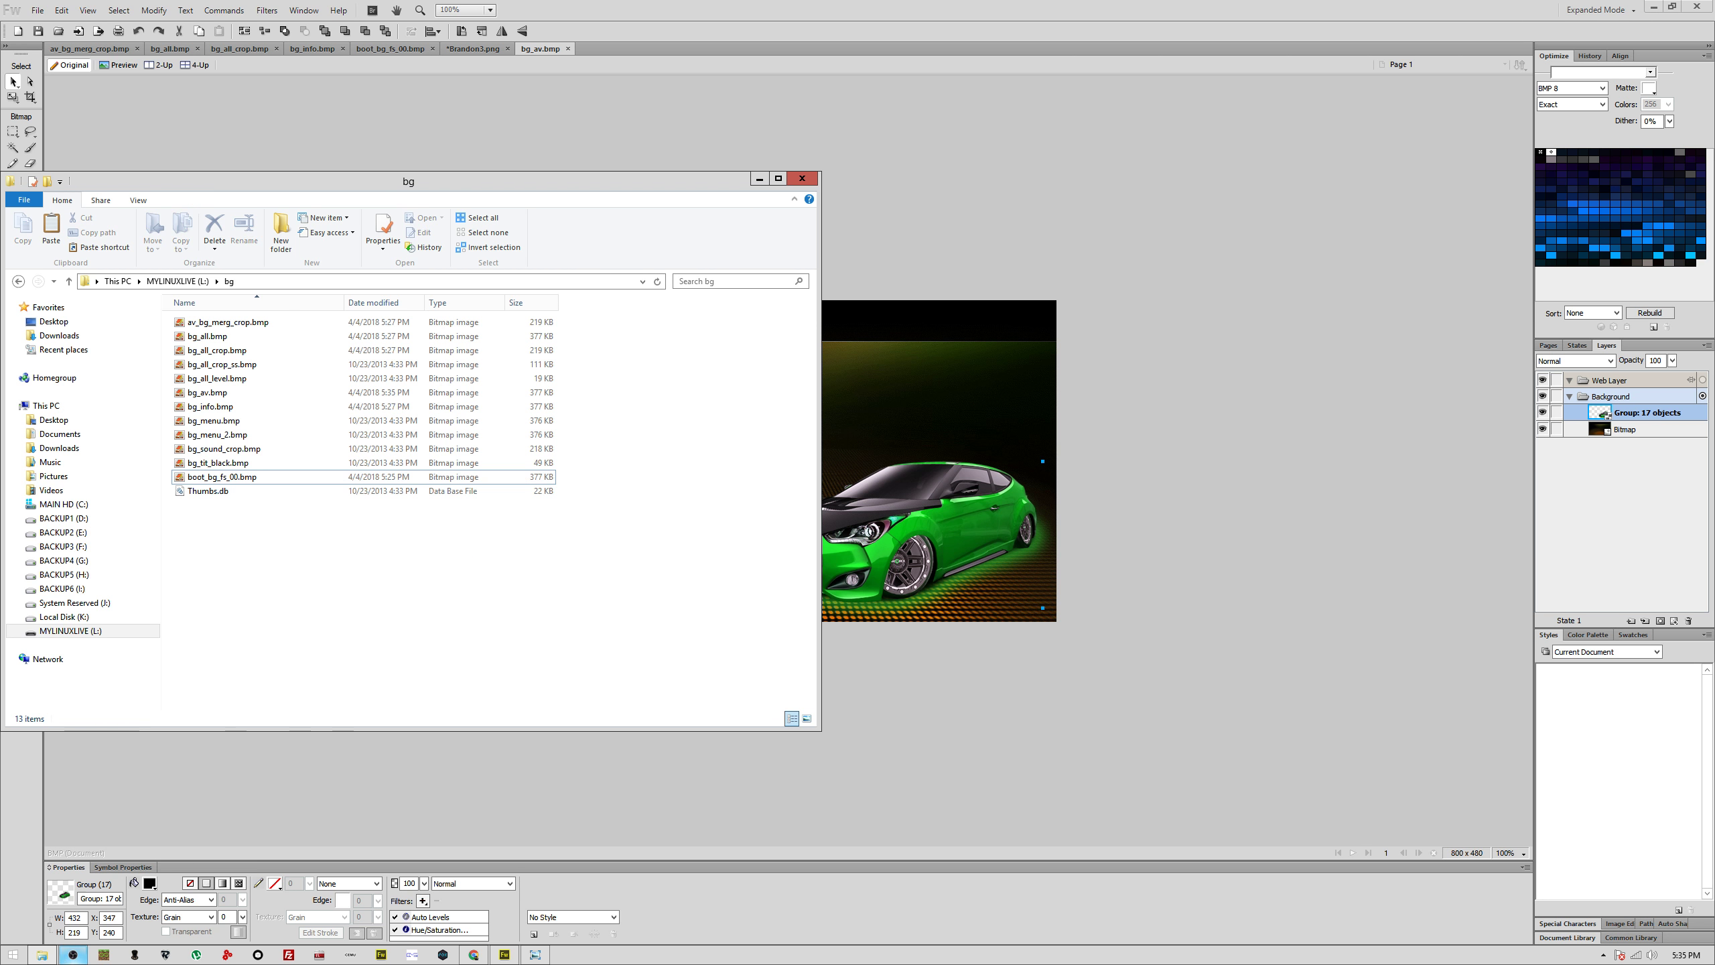
left_click(73, 954)
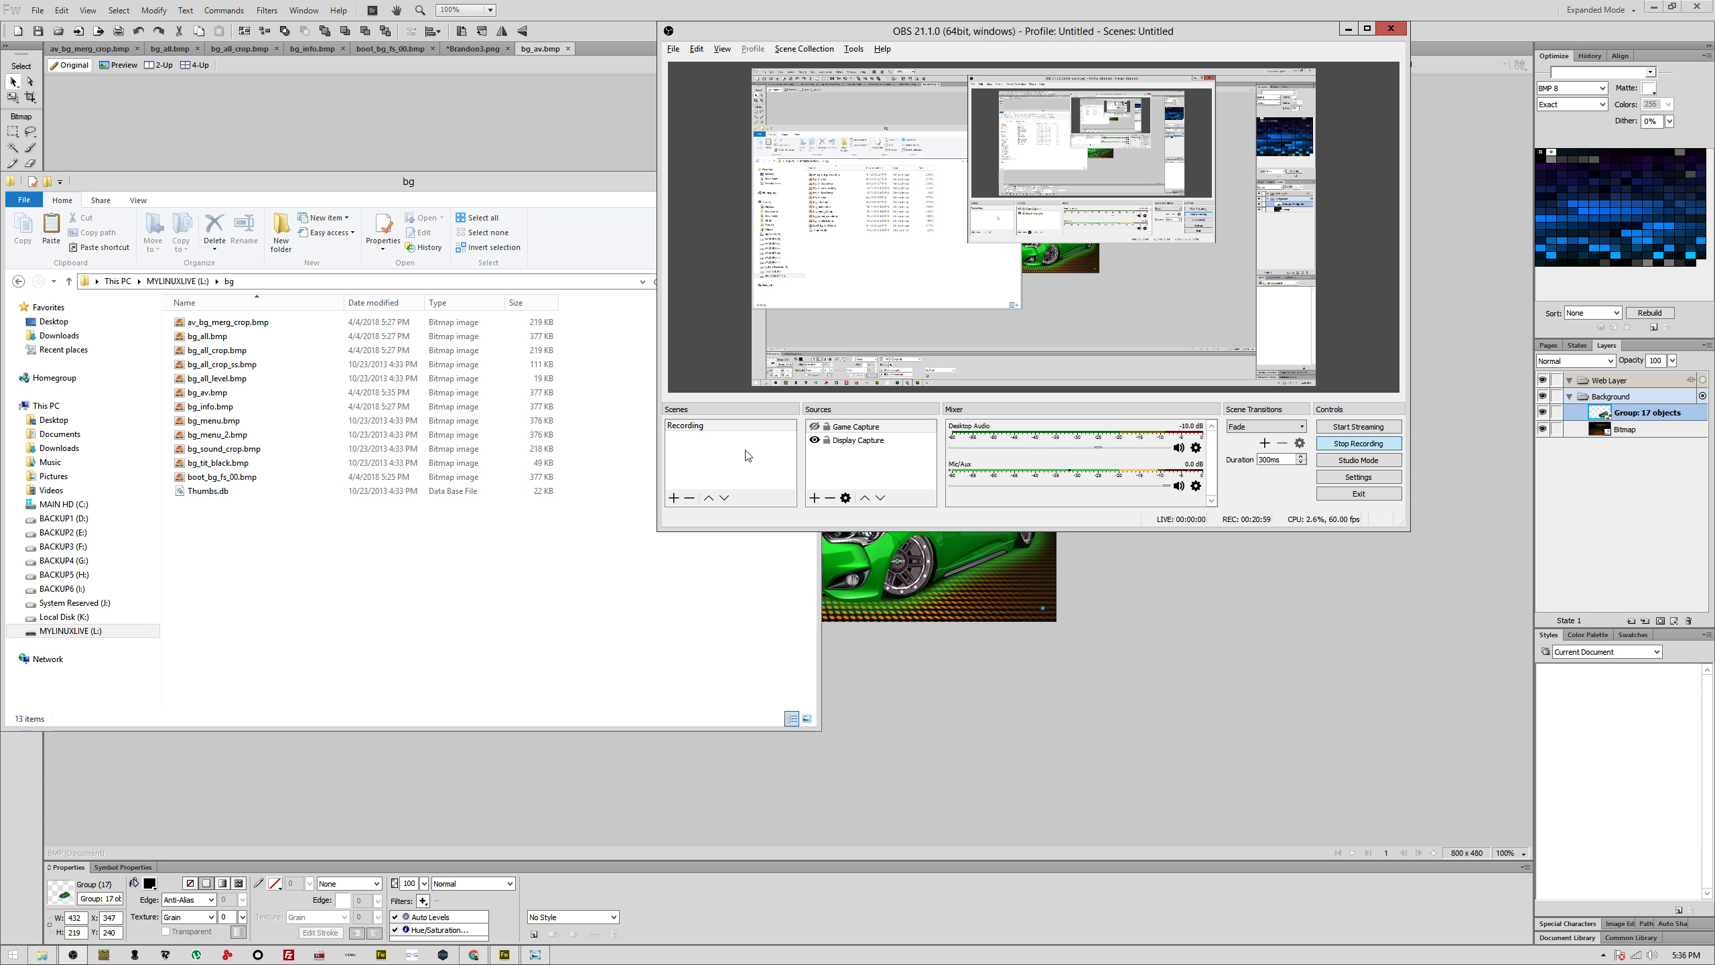